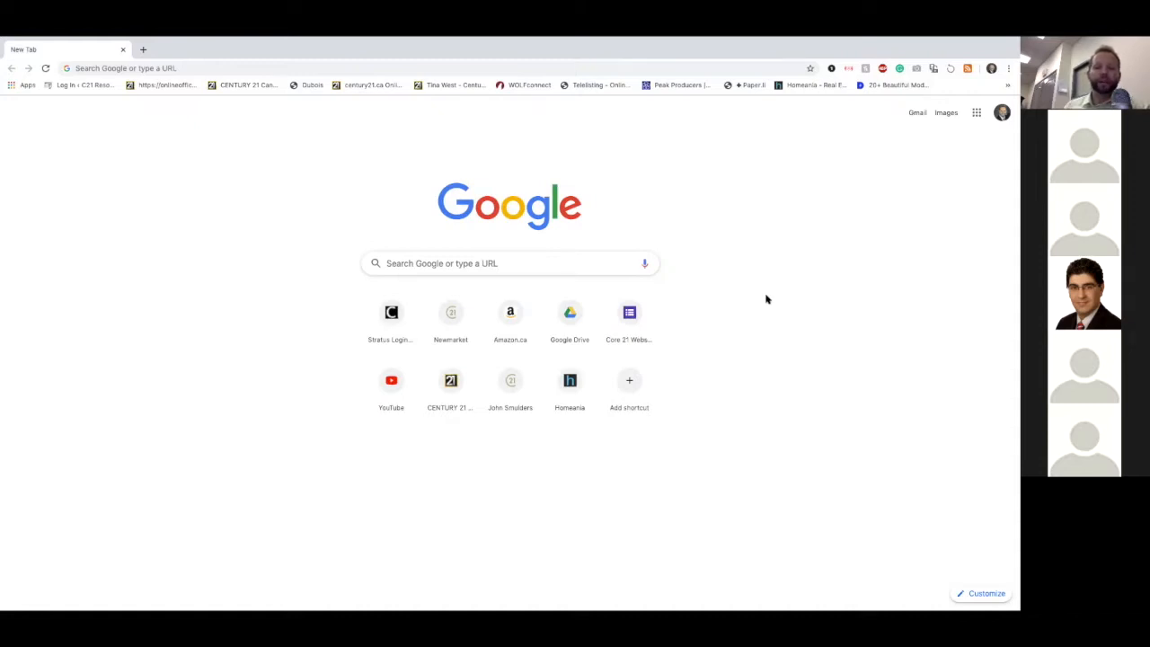
# Step: Open the torontomls.net website to reach its Stratus login page
pyautogui.click(612, 69)
pyautogui.write('tor')
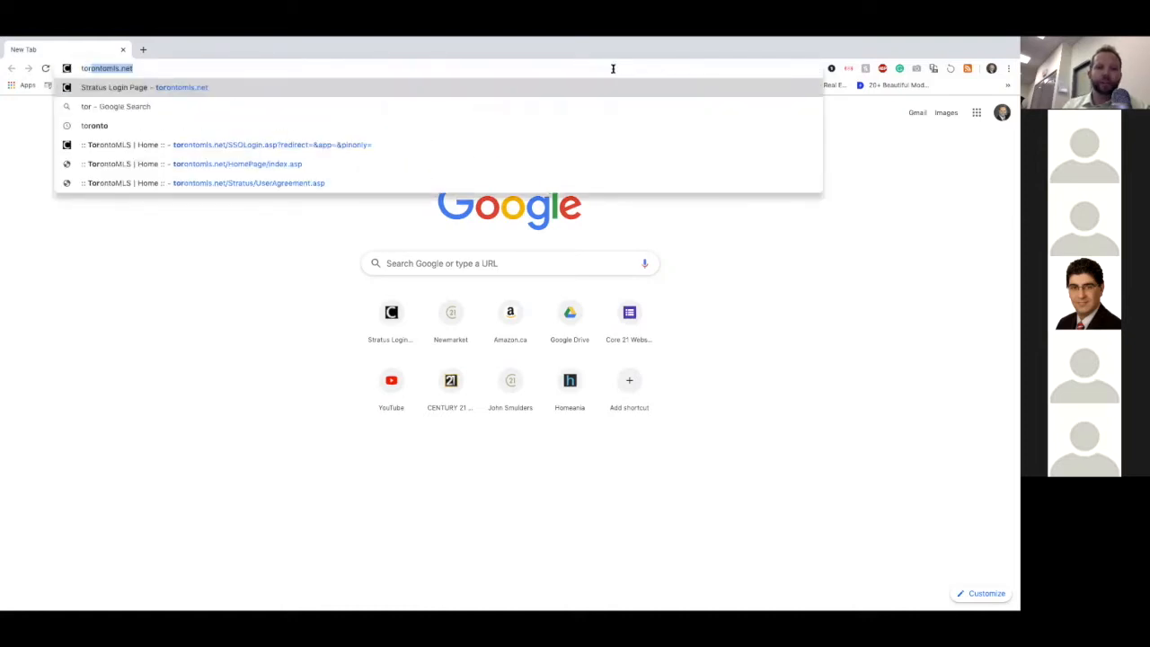
pyautogui.press('Return')
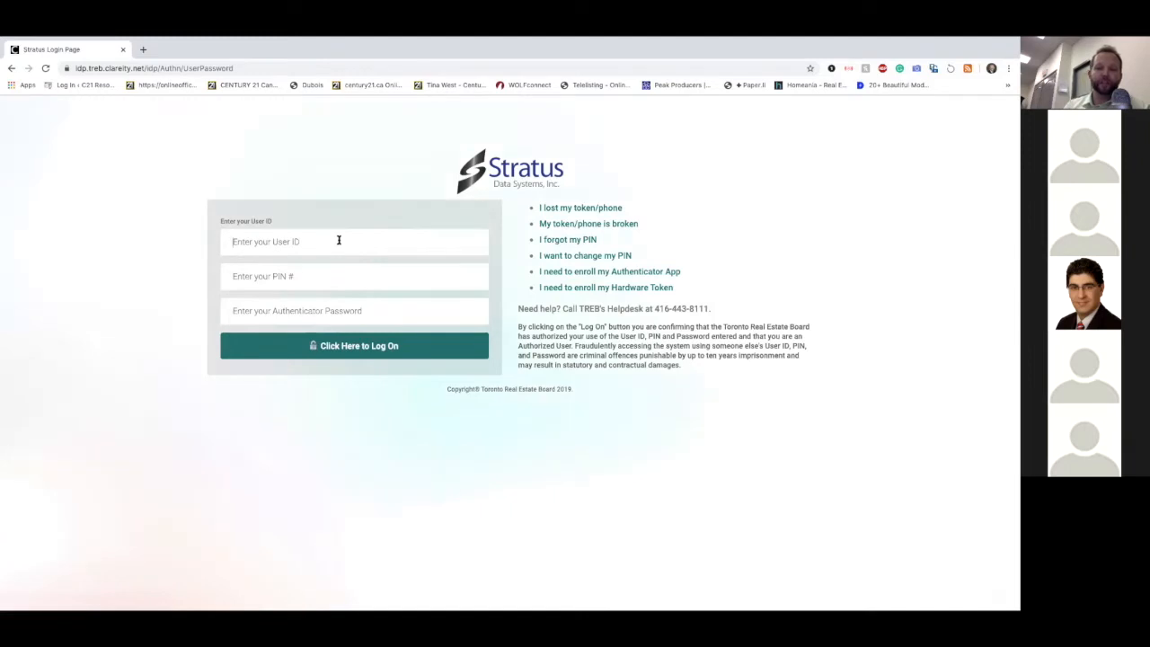
# Step: Log on to Stratus with the user ID, PIN and authenticator password
pyautogui.write('•')
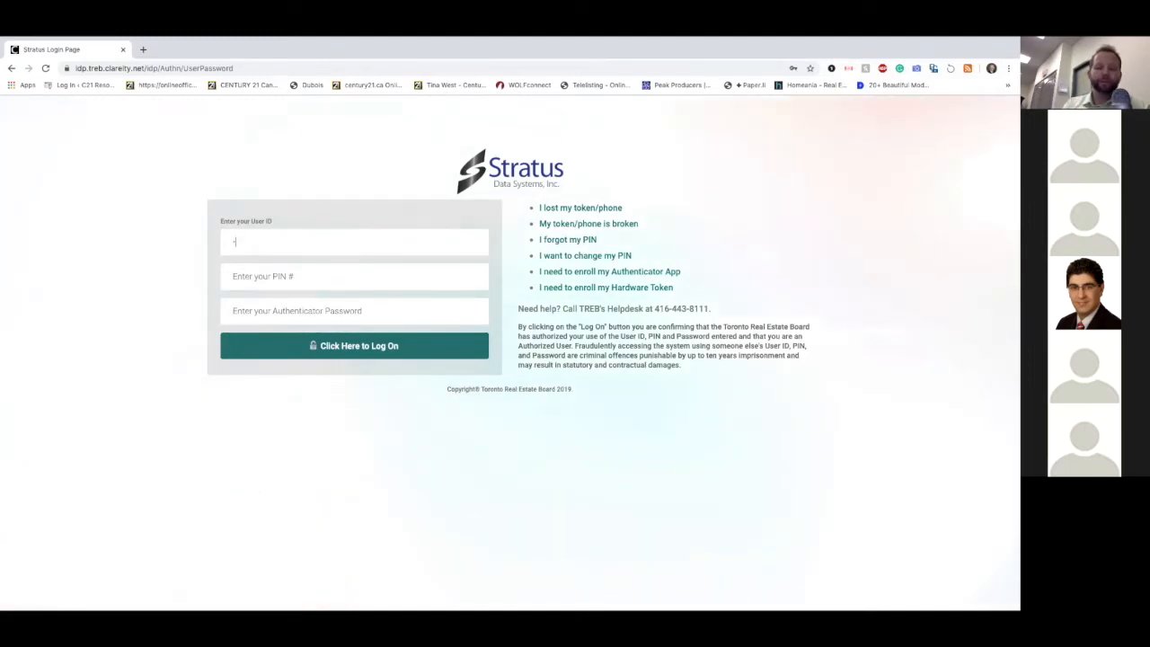
pyautogui.write('••••••')
pyautogui.press('Tab')
pyautogui.write('••••')
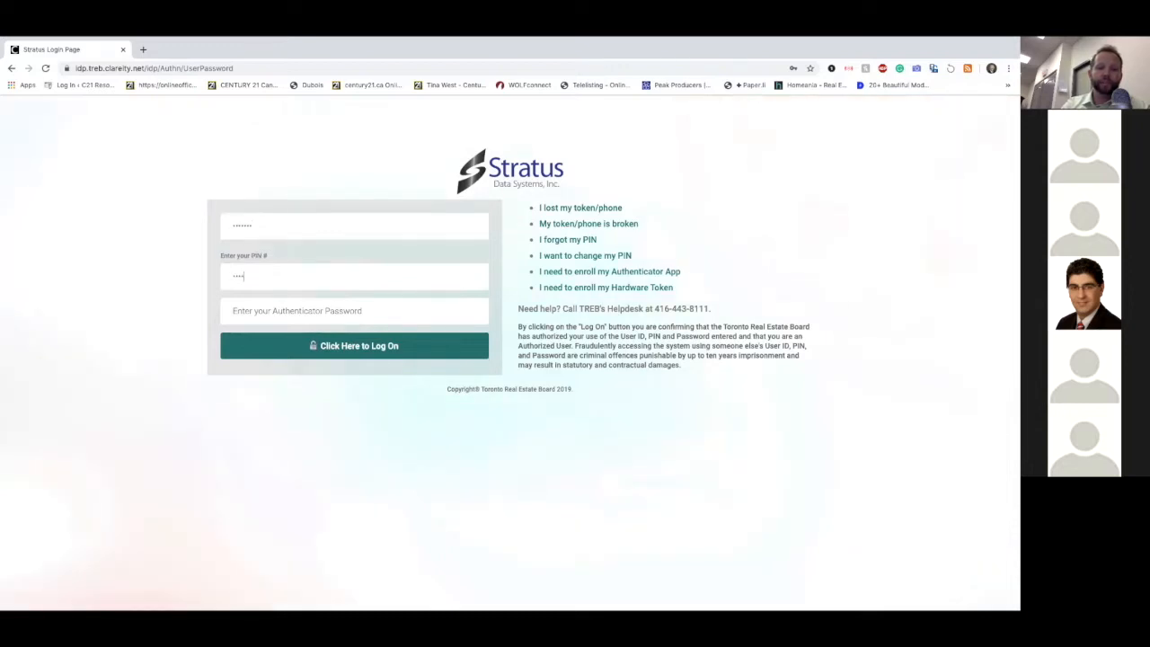
pyautogui.press('BackSpace')
pyautogui.press('BackSpace')
pyautogui.write('••••')
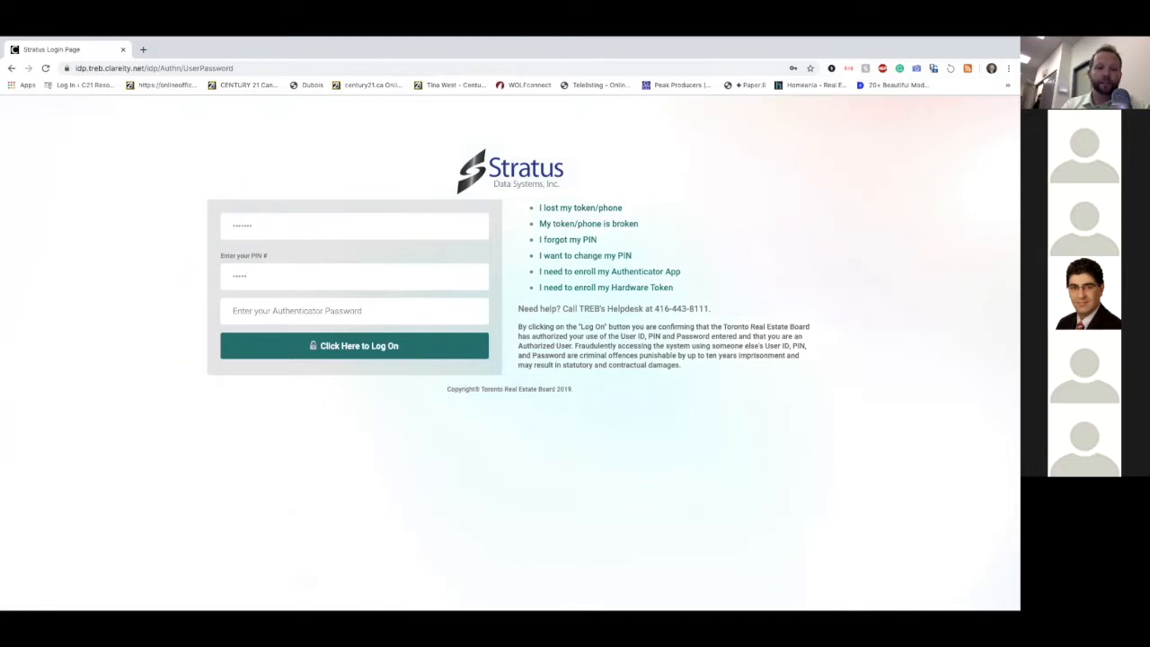
pyautogui.press('Tab')
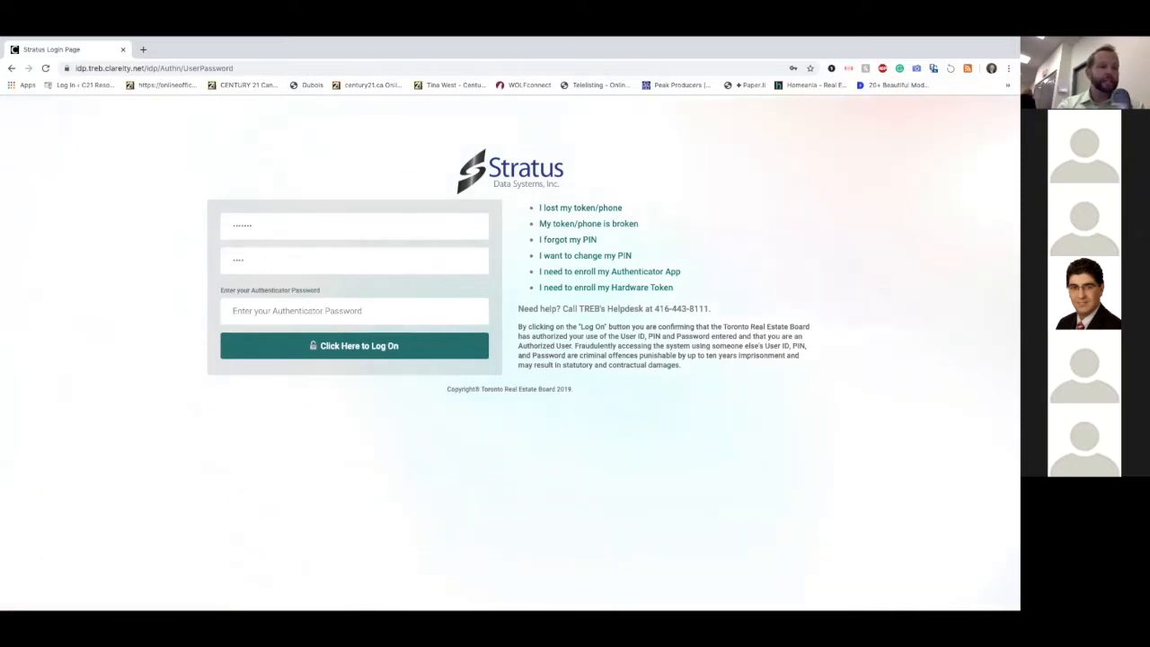
pyautogui.write('••••••')
pyautogui.press('Return')
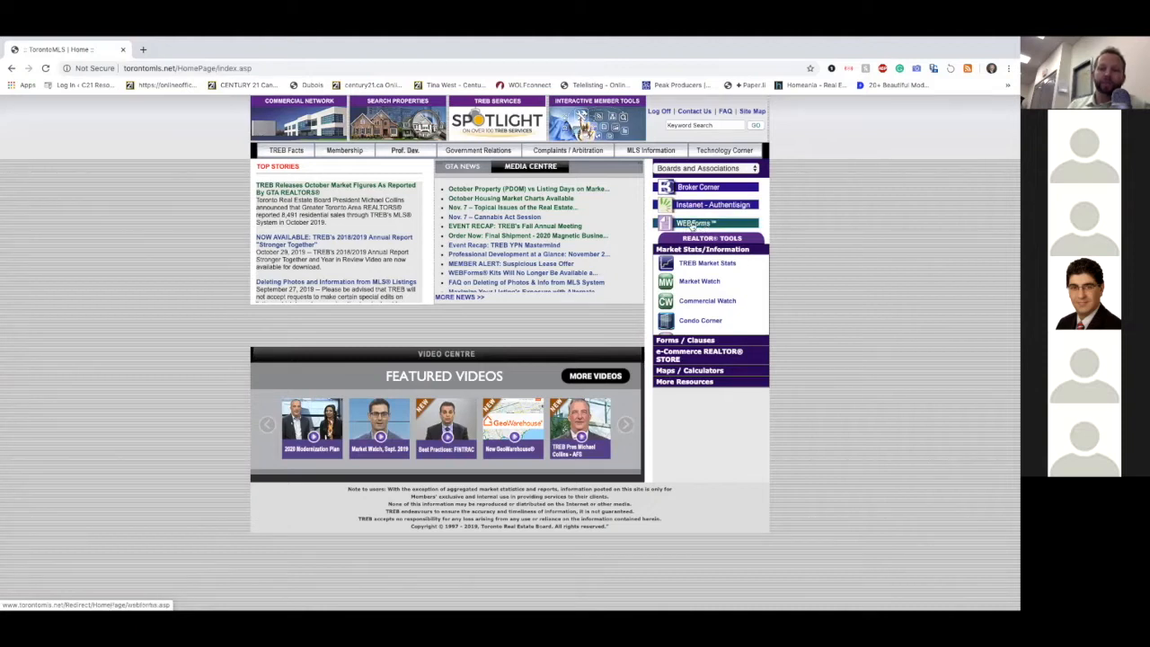
# Step: Open WEBForms from the TorontoMLS home page and switch to WEBForms 2019
pyautogui.click(693, 225)
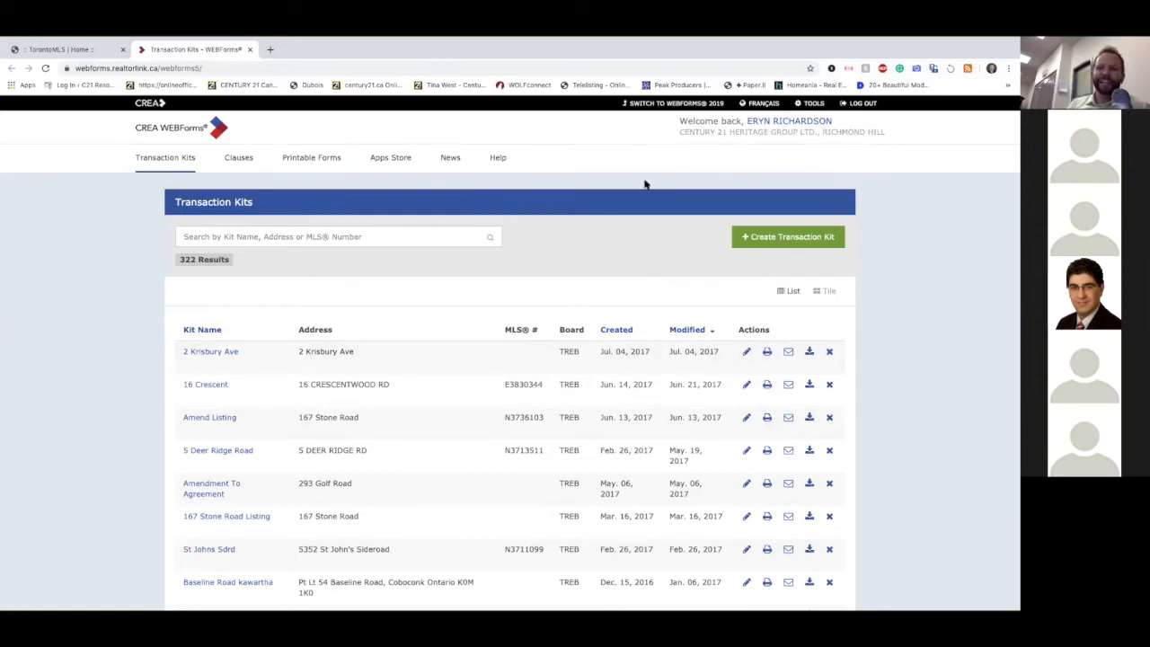
pyautogui.click(655, 104)
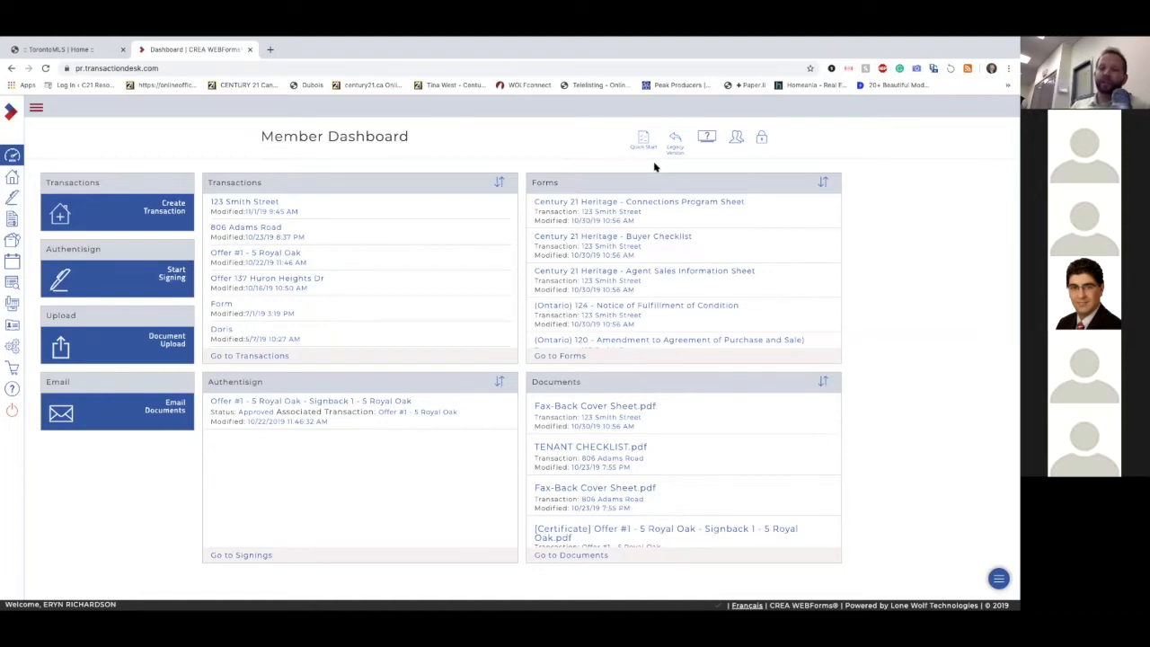
# Step: Unlock the member dashboard layout, add the Create Template tile and place it beneath the Email Documents tile
pyautogui.click(761, 139)
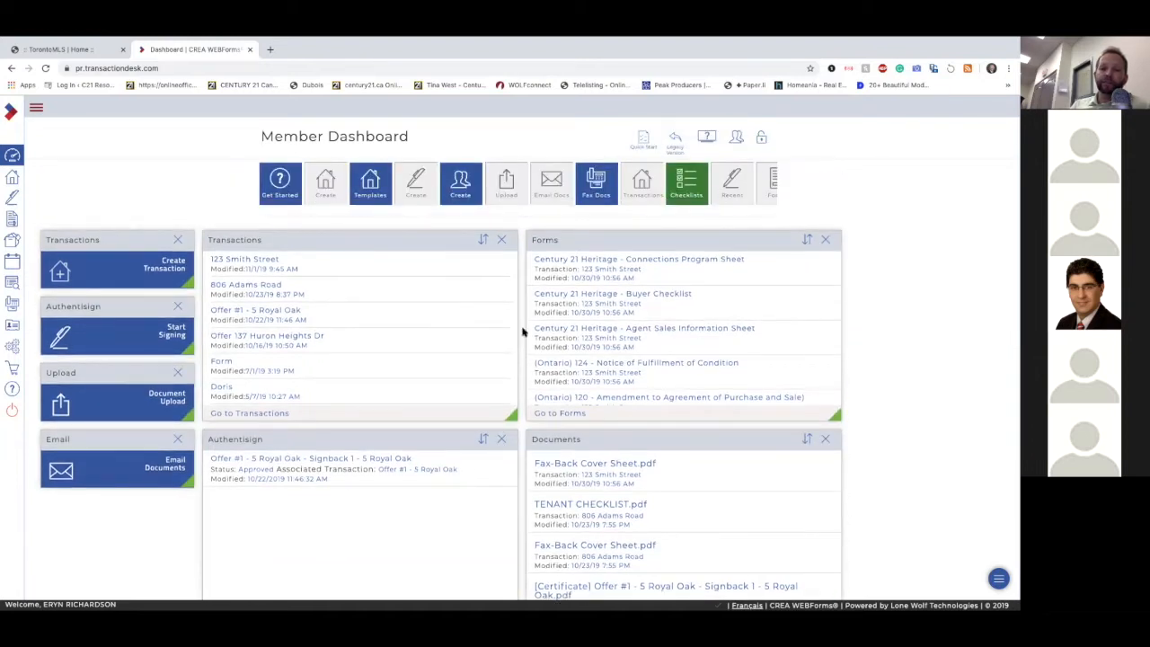
pyautogui.hscroll(4, 658, 191)
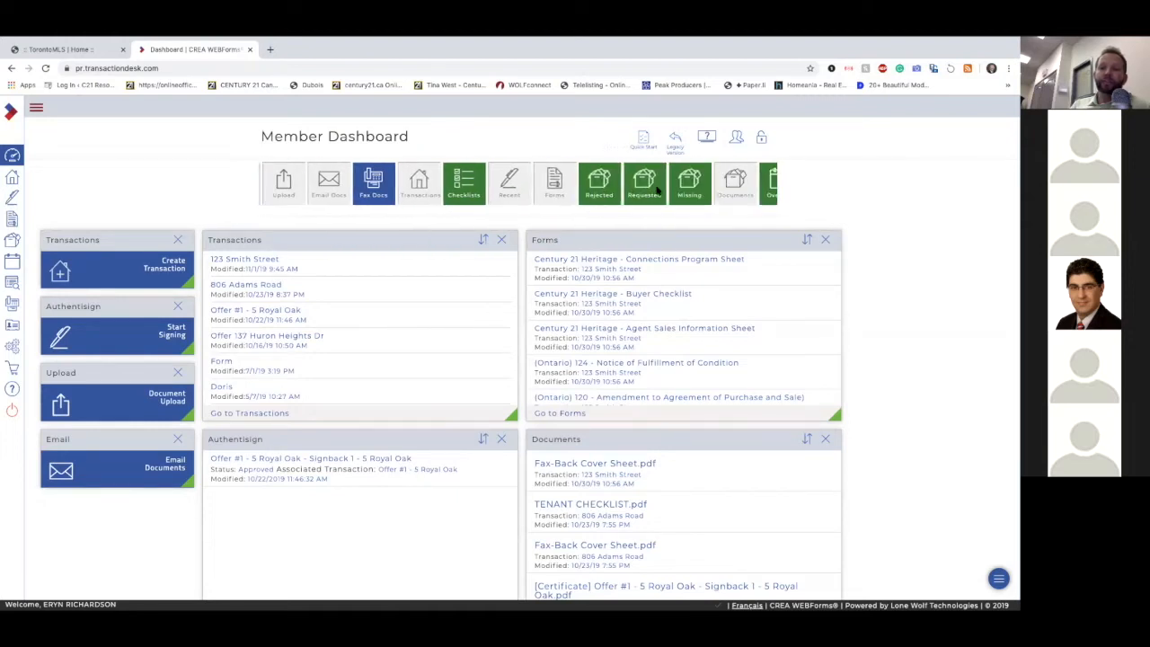
pyautogui.hscroll(-4, 657, 191)
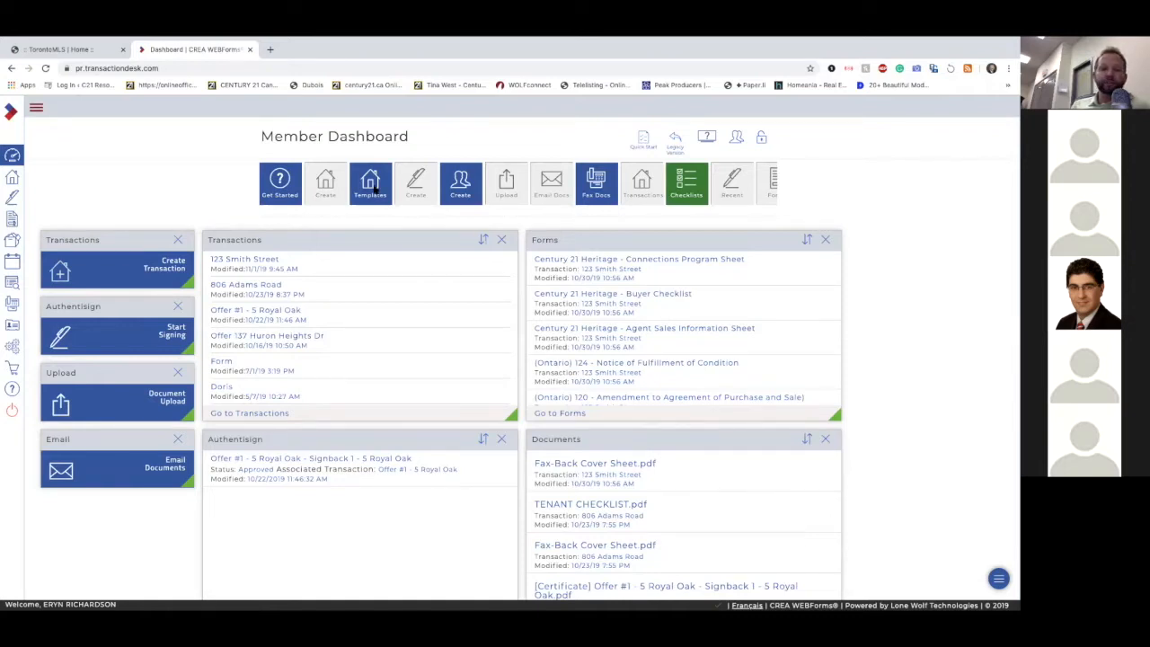
pyautogui.moveTo(374, 189); pyautogui.dragTo(108, 521)
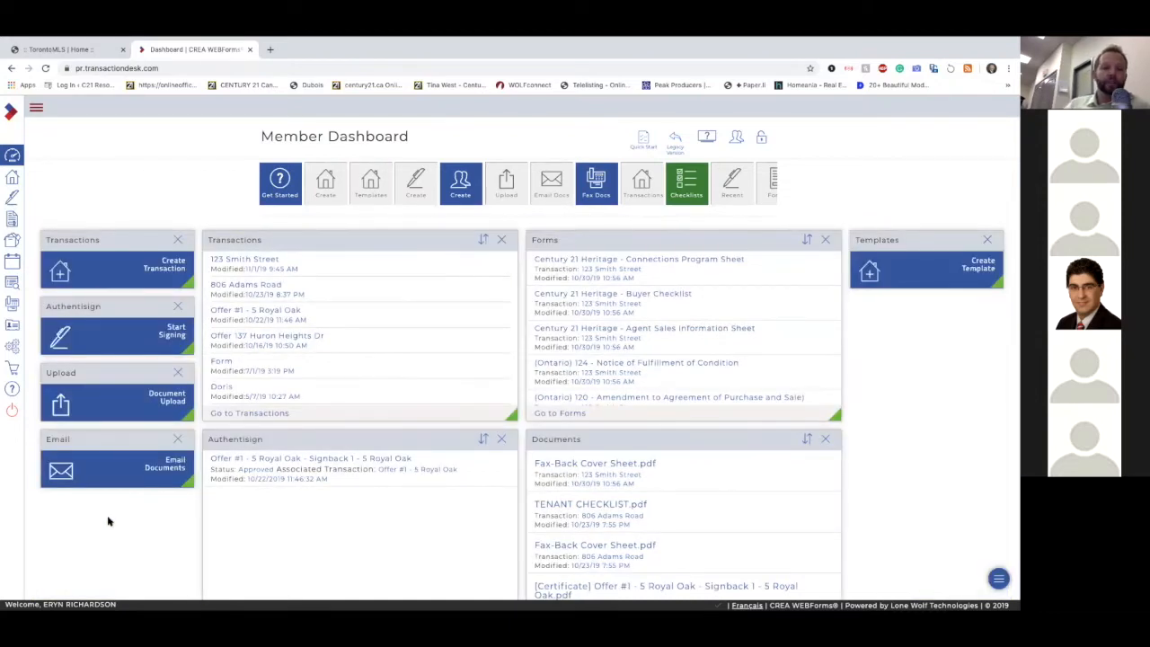
pyautogui.scroll(-1, 107, 520)
pyautogui.scroll(1, 107, 521)
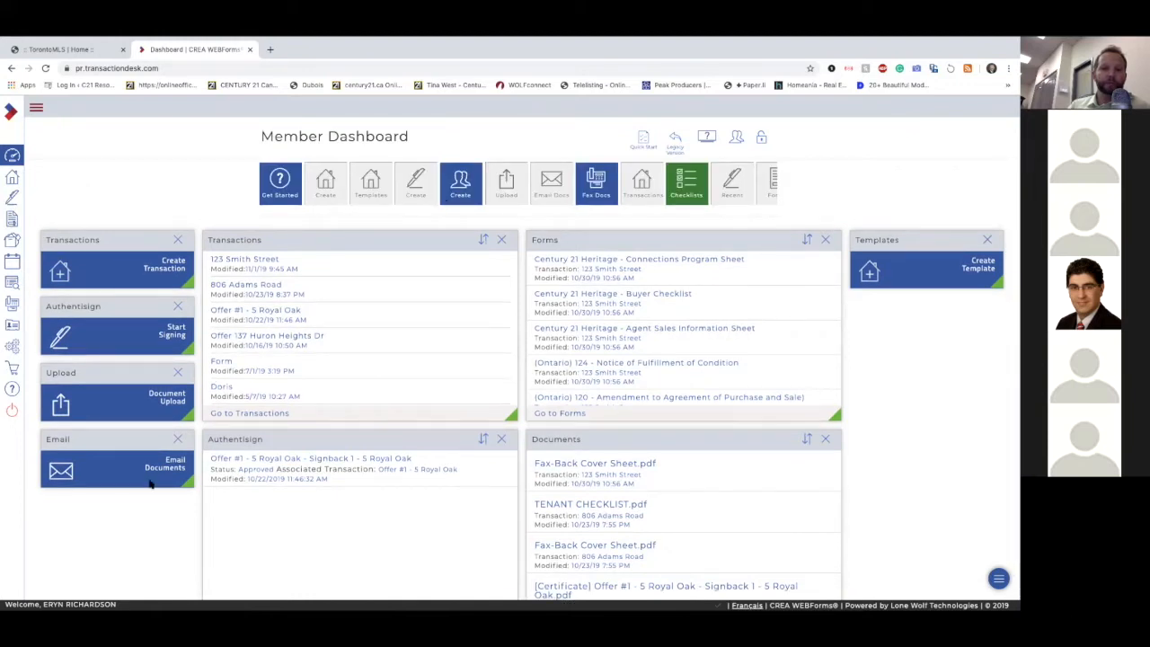
pyautogui.scroll(-1, 149, 485)
pyautogui.scroll(1, 149, 485)
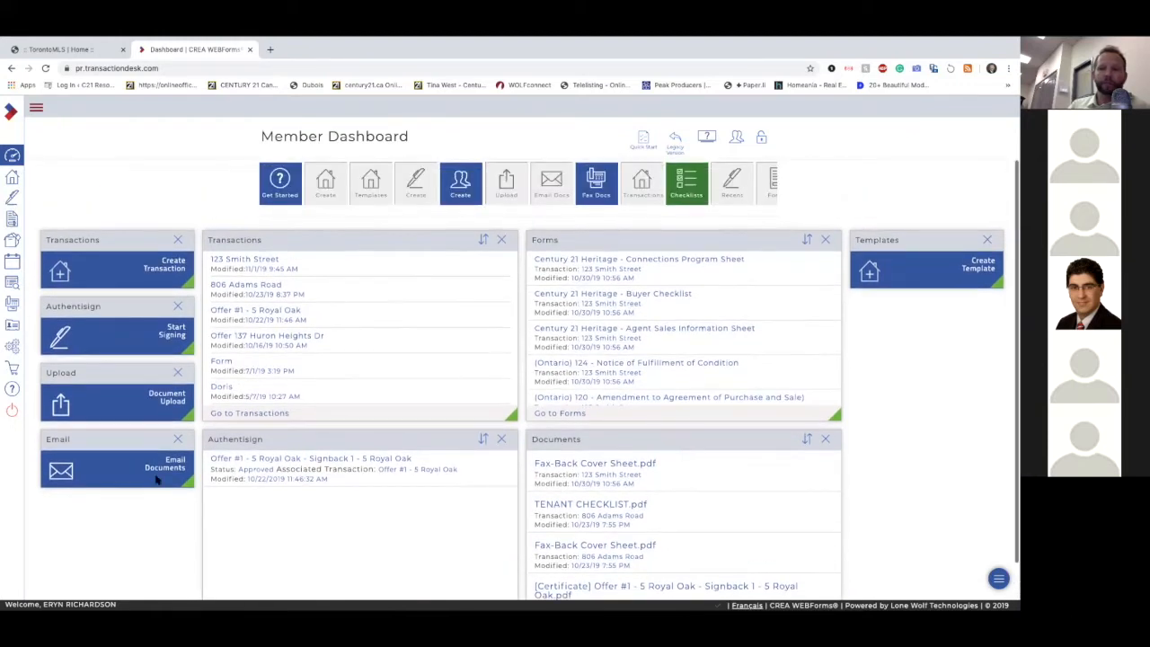
pyautogui.moveTo(868, 239); pyautogui.dragTo(69, 510)
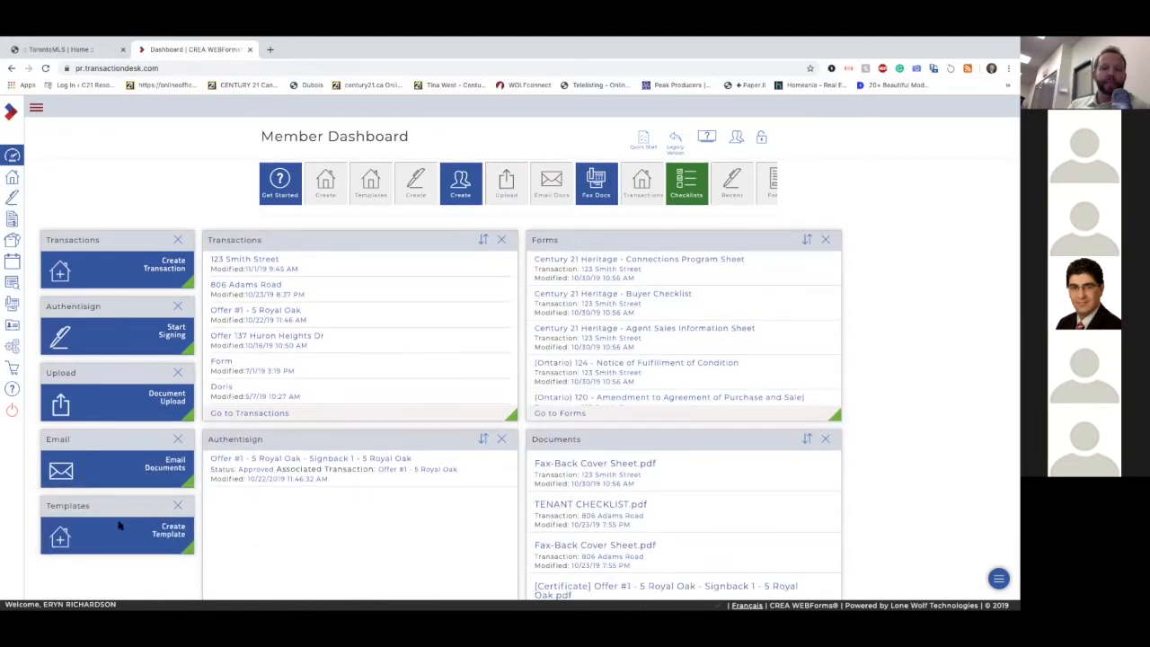
# Step: Remove the Create Template tile from the dashboard and lock the layout again
pyautogui.click(178, 508)
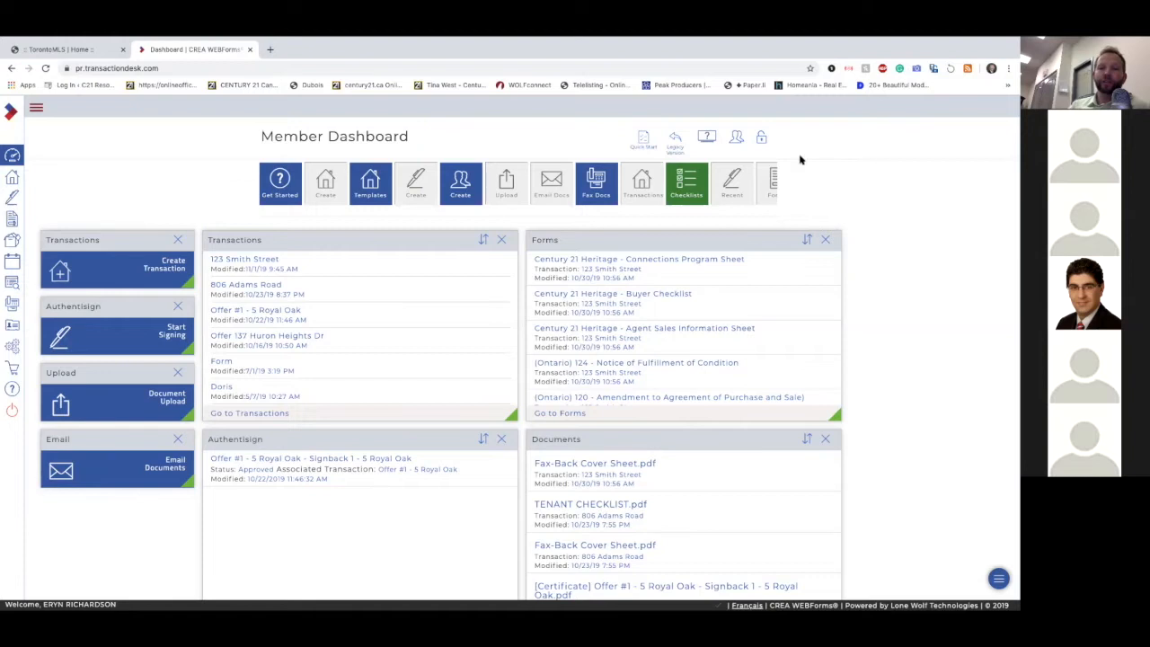
pyautogui.click(763, 140)
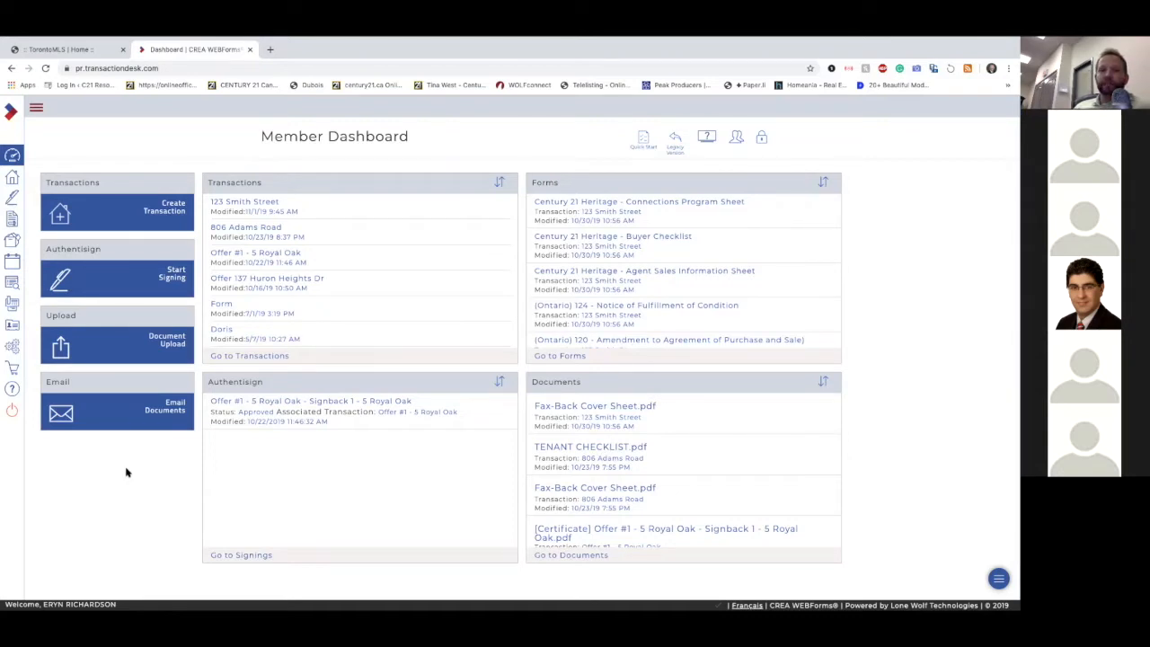
# Step: Go to the Transactions list and start creating a new transaction
pyautogui.click(37, 109)
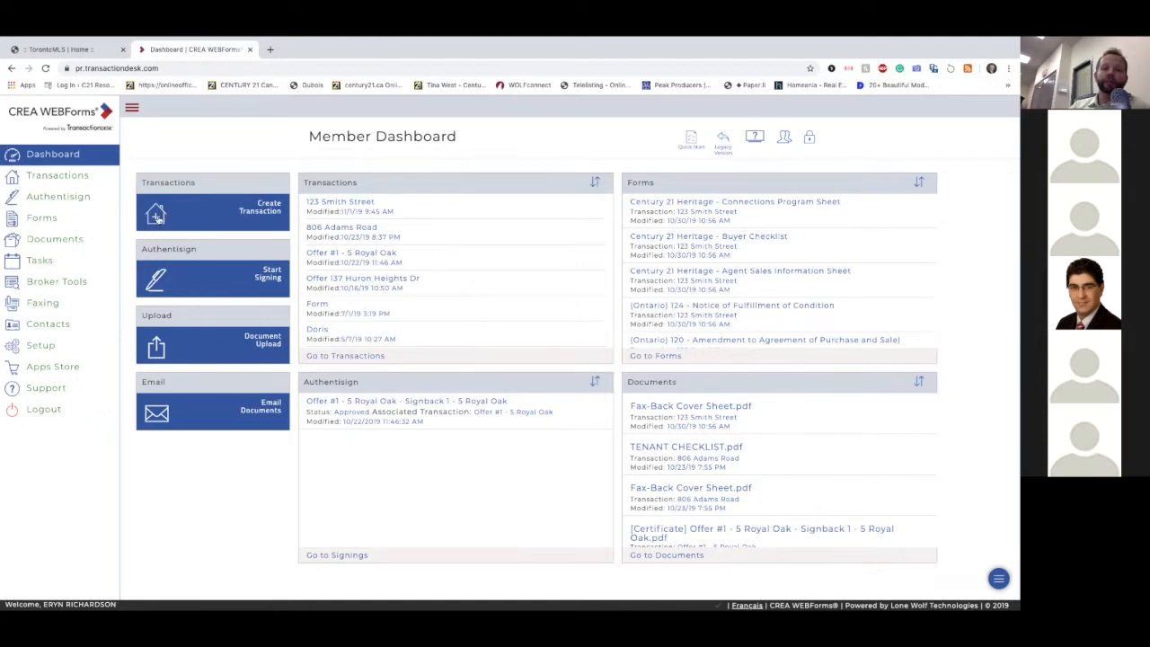
pyautogui.click(63, 177)
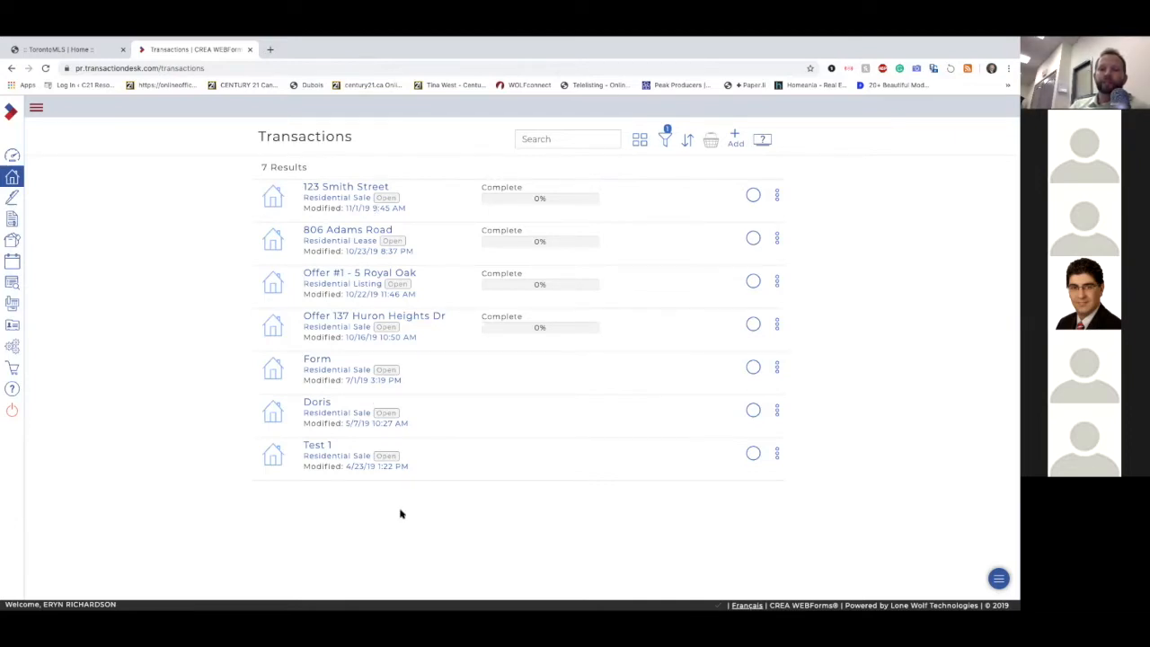
pyautogui.click(735, 135)
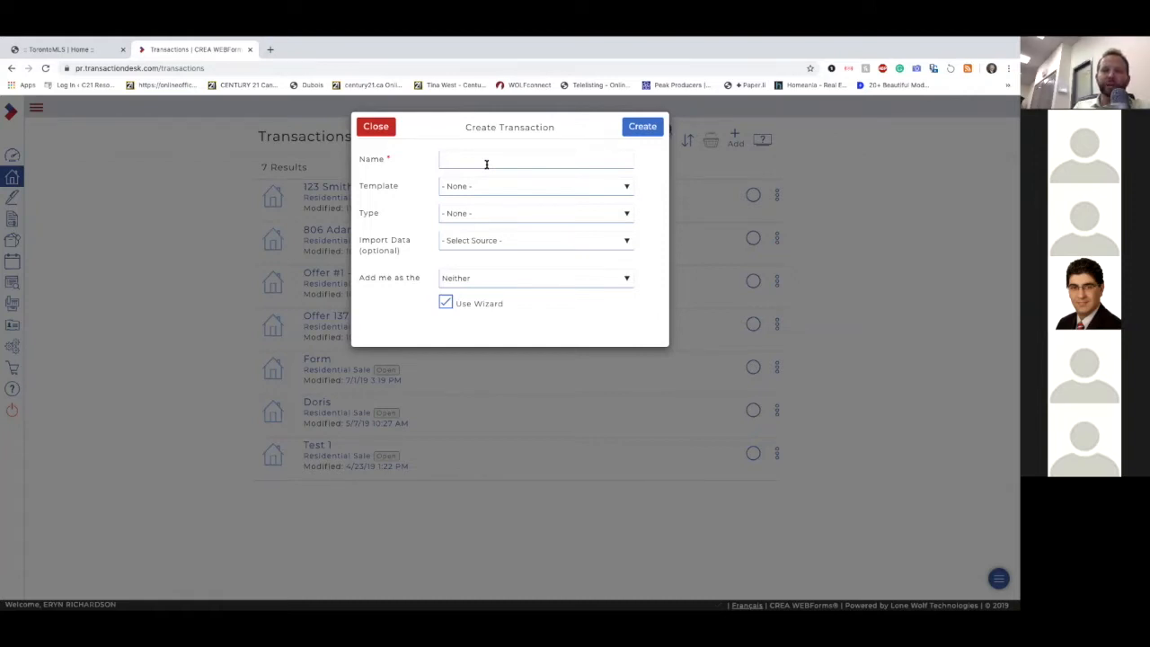
# Step: Switch to TorontoMLS, open the eleventh listing among today's Newmarket updates and copy its MLS number
pyautogui.click(92, 51)
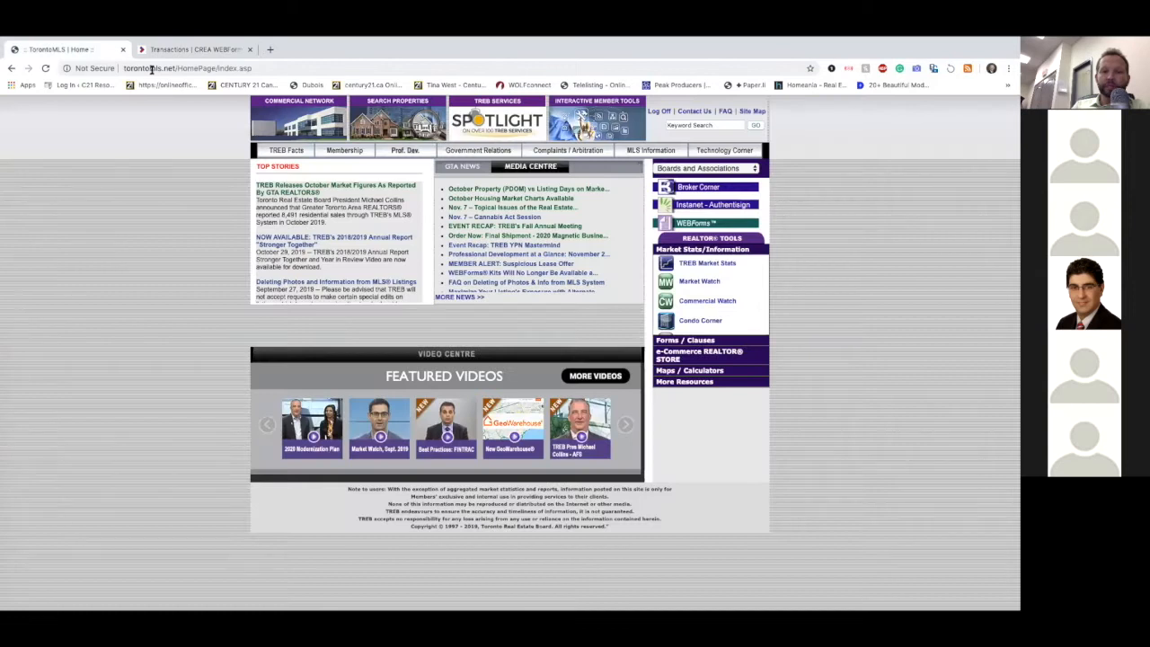
pyautogui.click(402, 115)
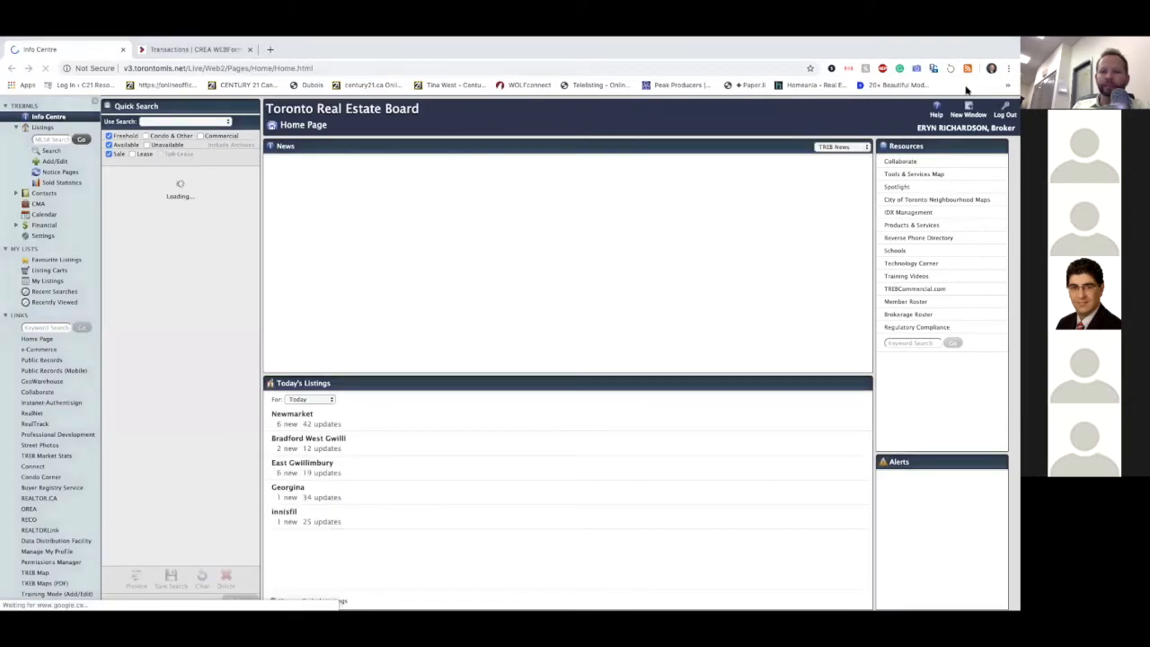
pyautogui.click(325, 425)
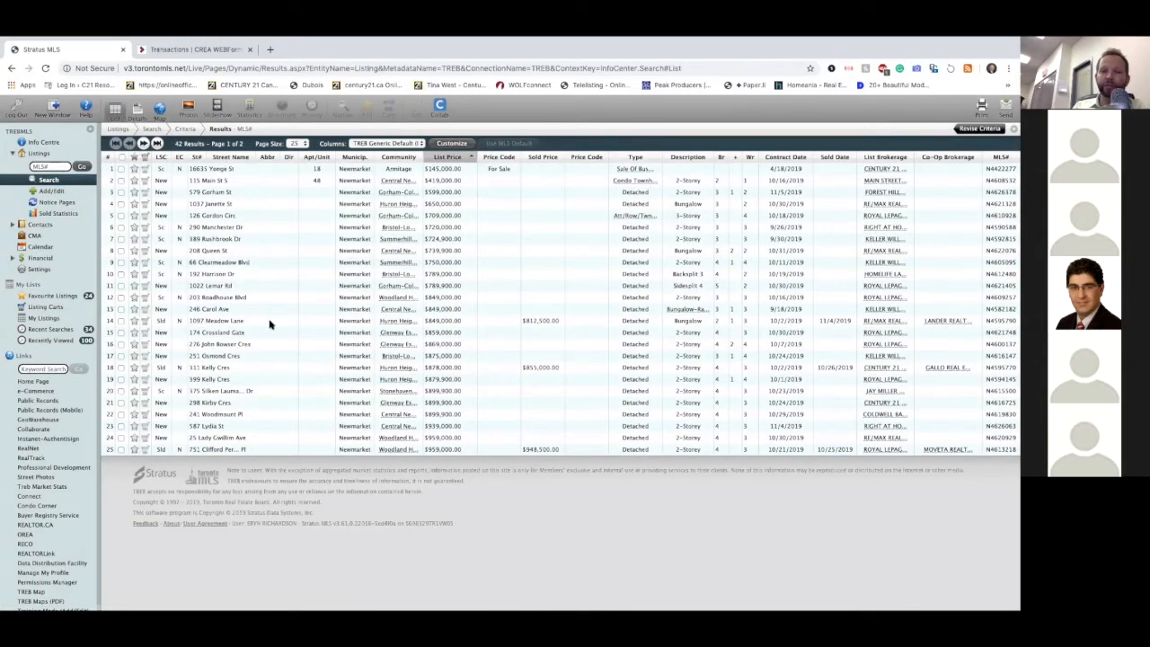
pyautogui.click(225, 286)
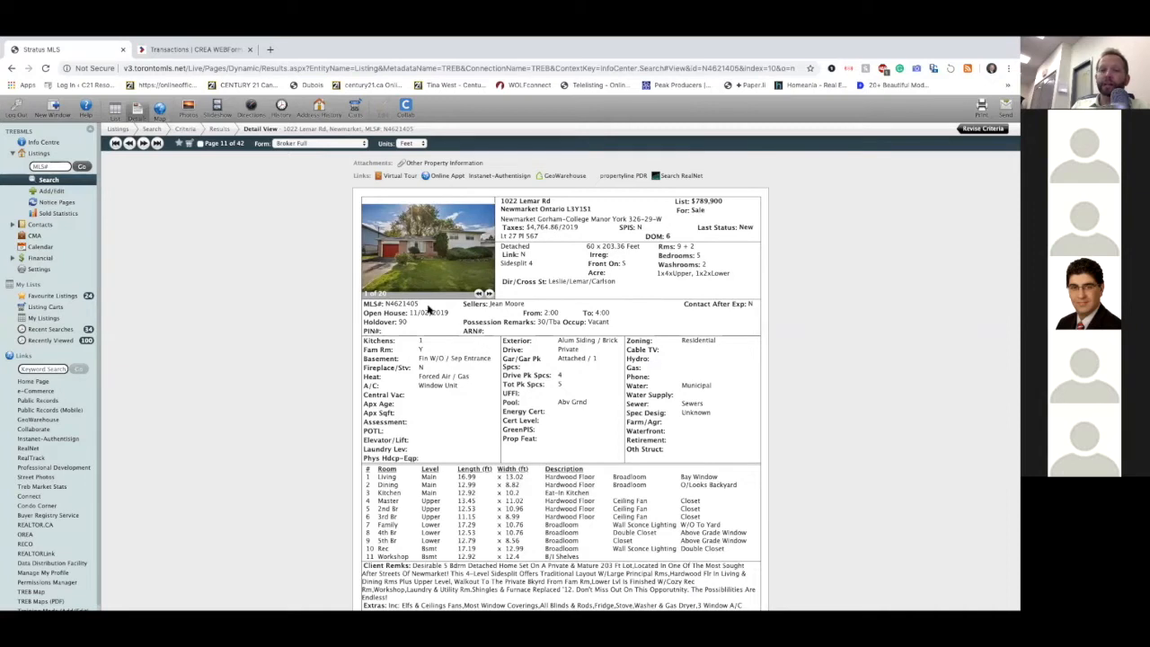
pyautogui.moveTo(419, 303); pyautogui.dragTo(386, 305)
pyautogui.hotkey('ctrl', 'c')
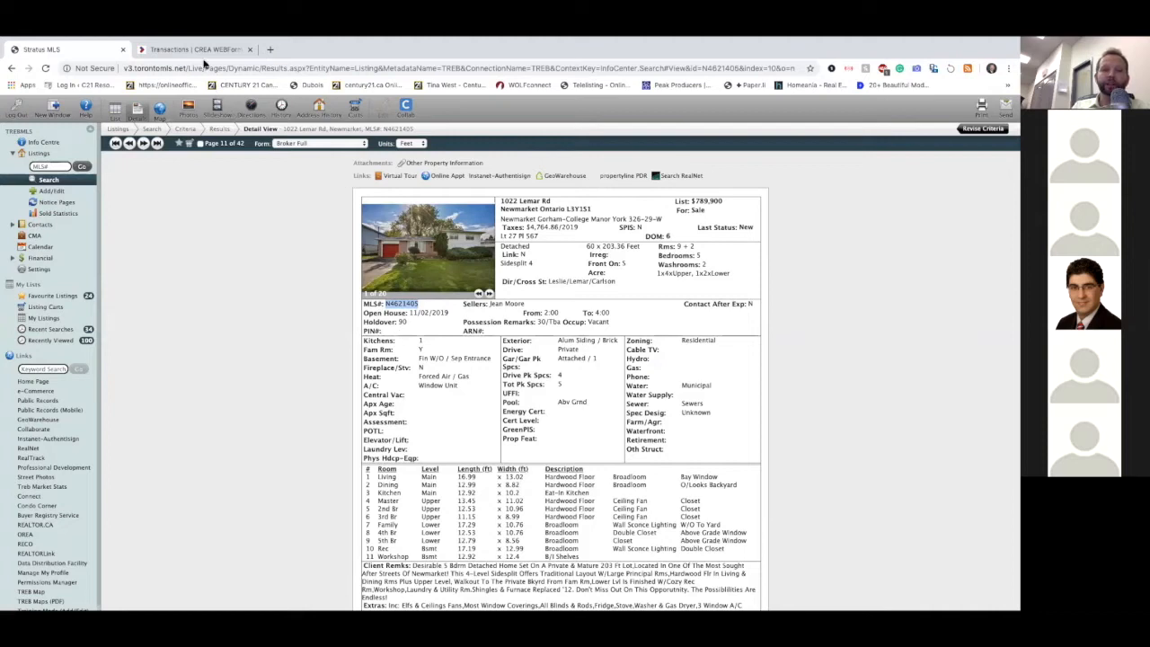
pyautogui.click(196, 49)
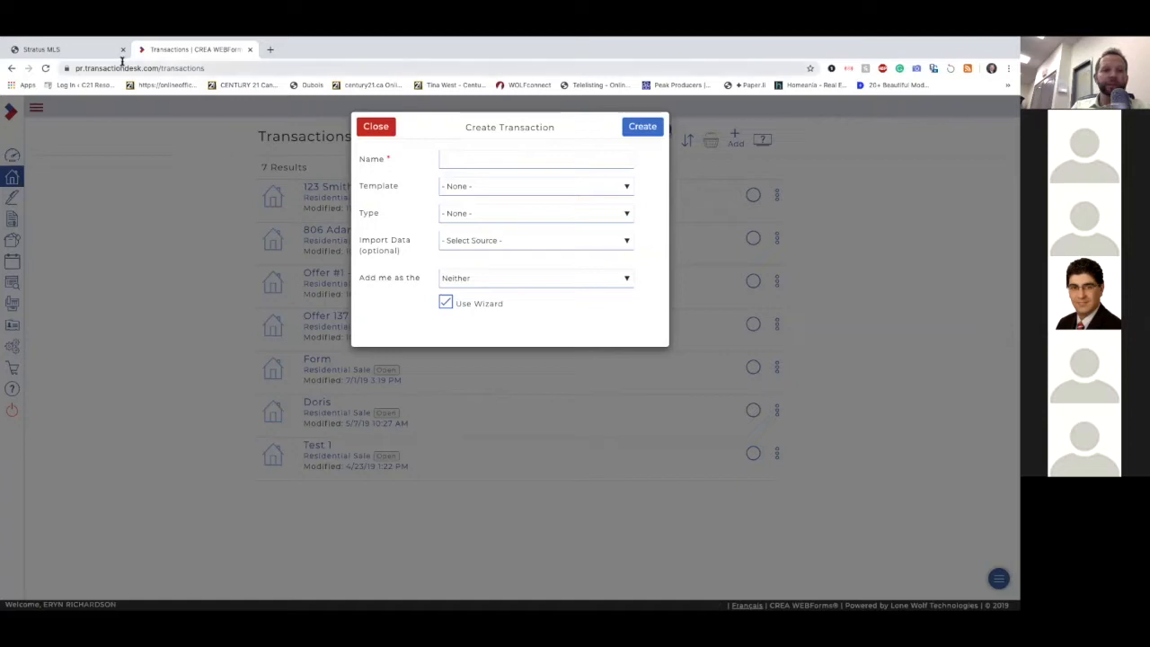
pyautogui.click(95, 51)
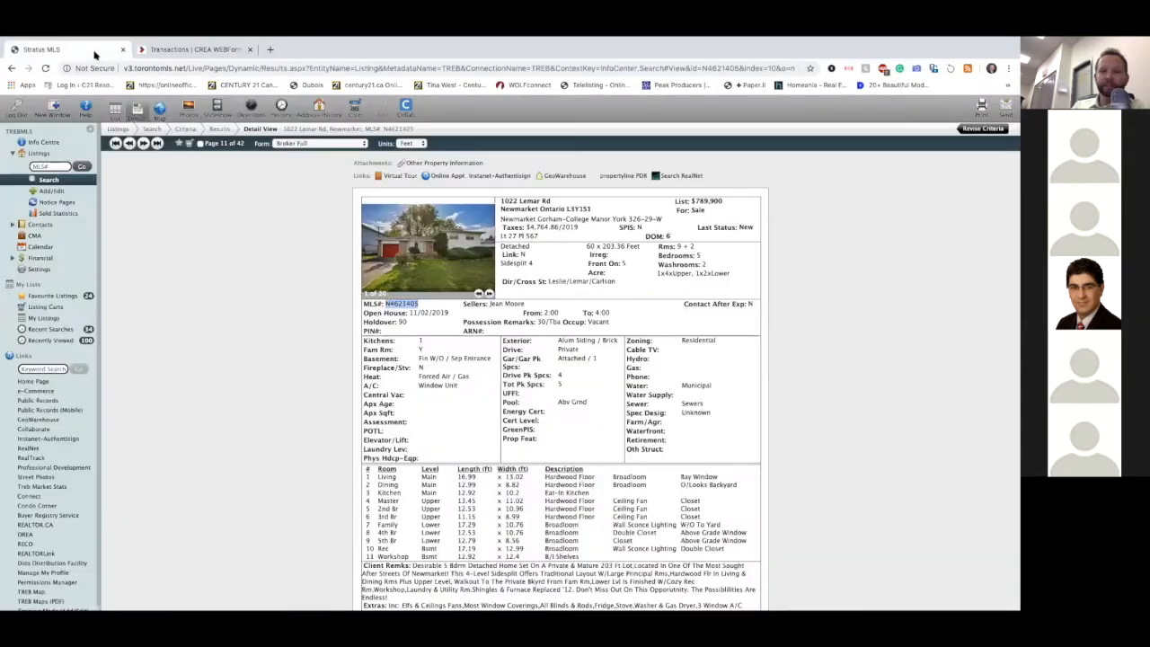
# Step: Back in WEBForms, name the new transaction "Purchase" followed by the listing's street number and street name
pyautogui.click(193, 50)
pyautogui.click(464, 158)
pyautogui.write('purchase ')
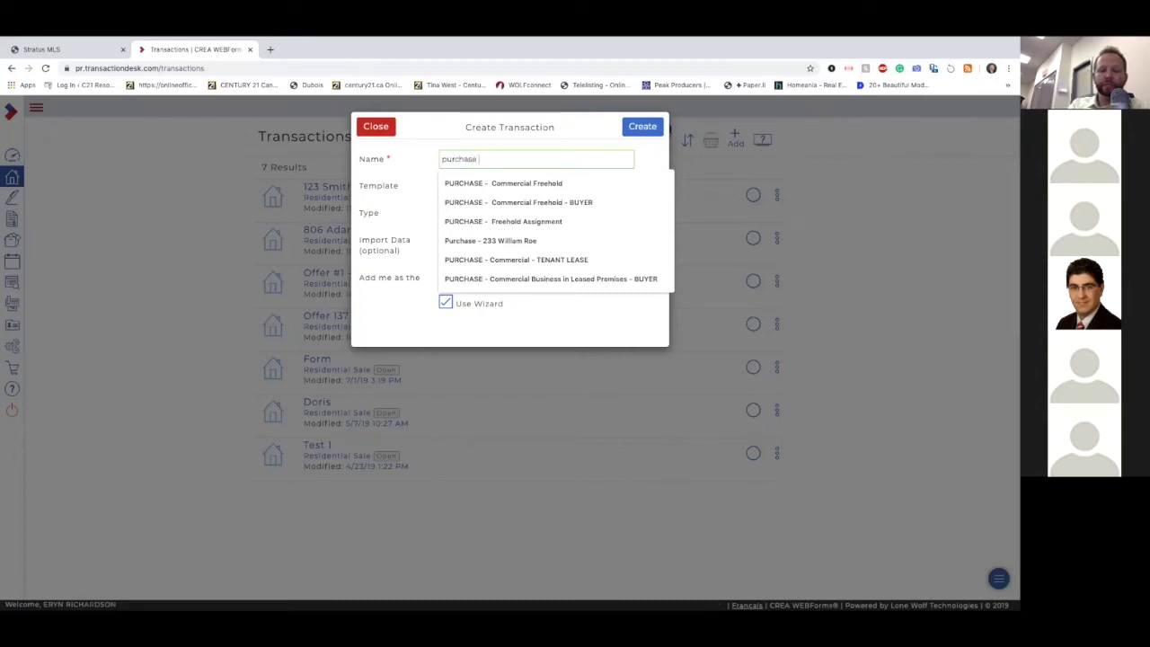
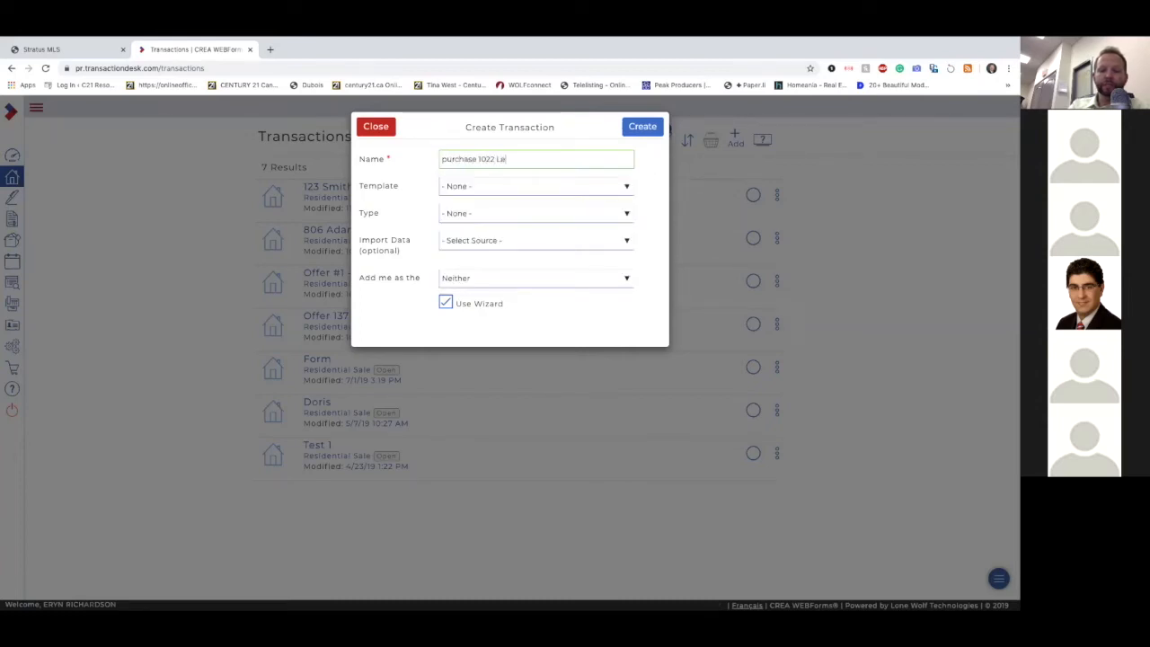
pyautogui.click(447, 159)
pyautogui.press('BackSpace')
pyautogui.write('P')
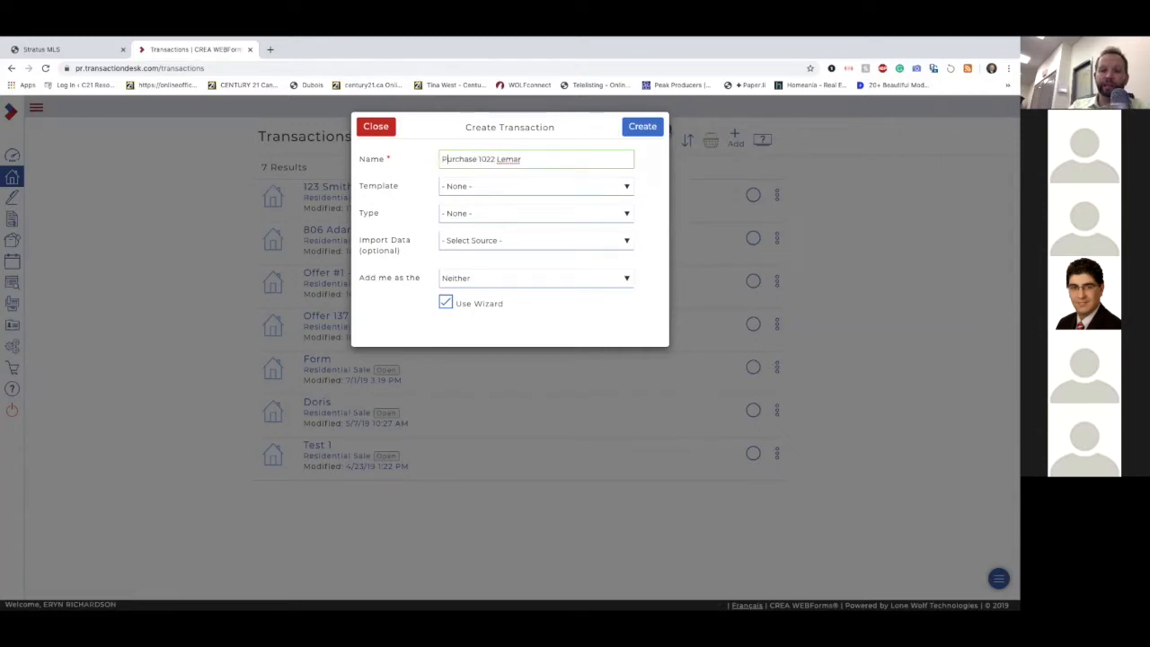
pyautogui.click(533, 159)
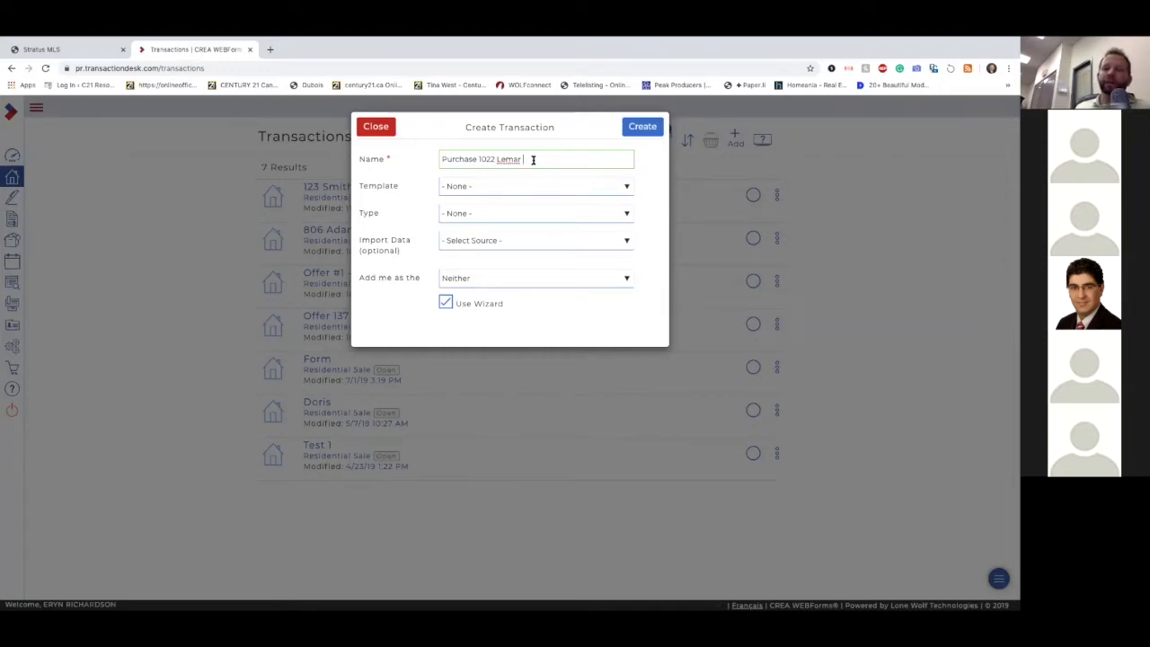
# Step: Use the "PURCHASE - Residential Freehold -BUYER" template and import data from Toronto with the copied MLS number
pyautogui.click(479, 186)
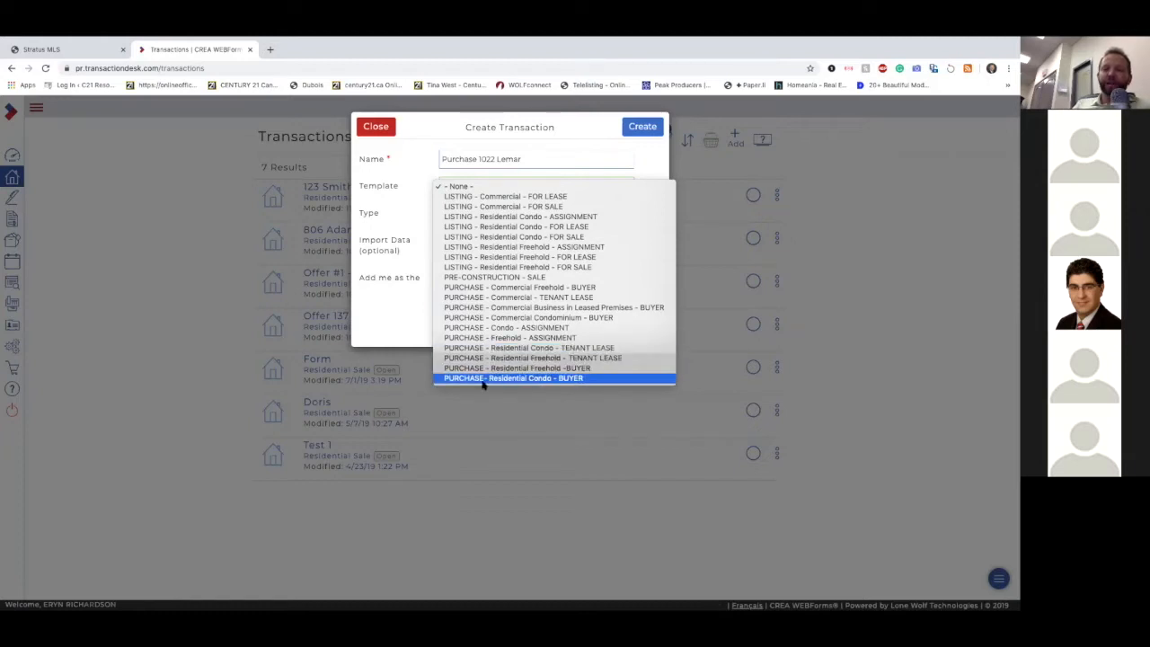
pyautogui.click(554, 369)
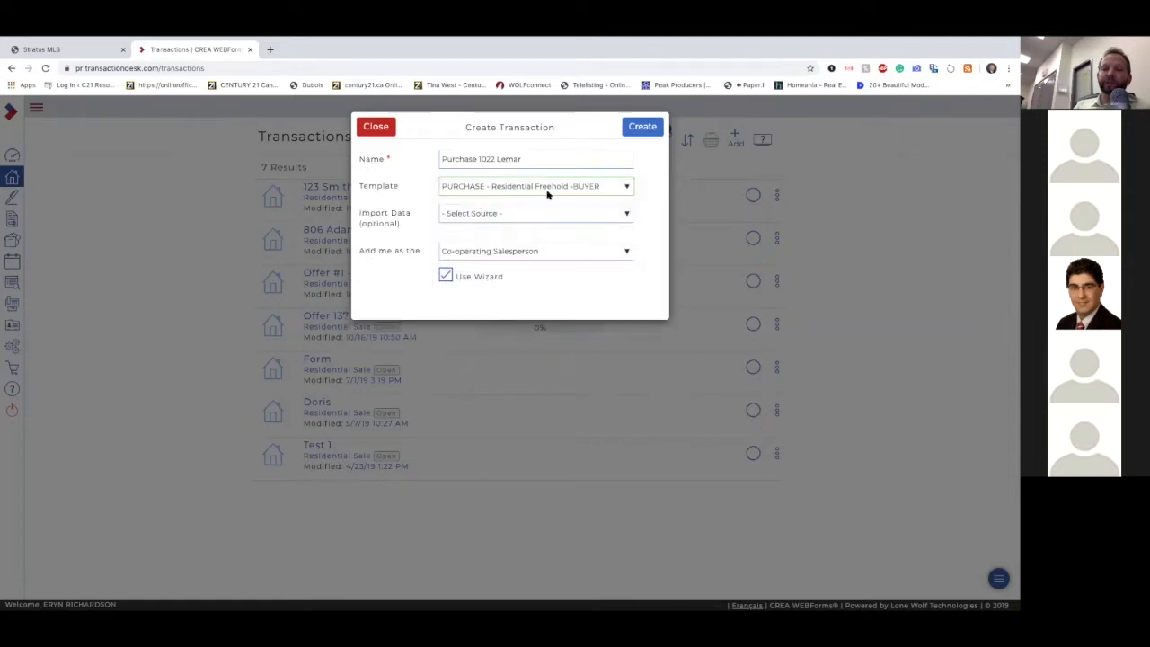
pyautogui.click(499, 216)
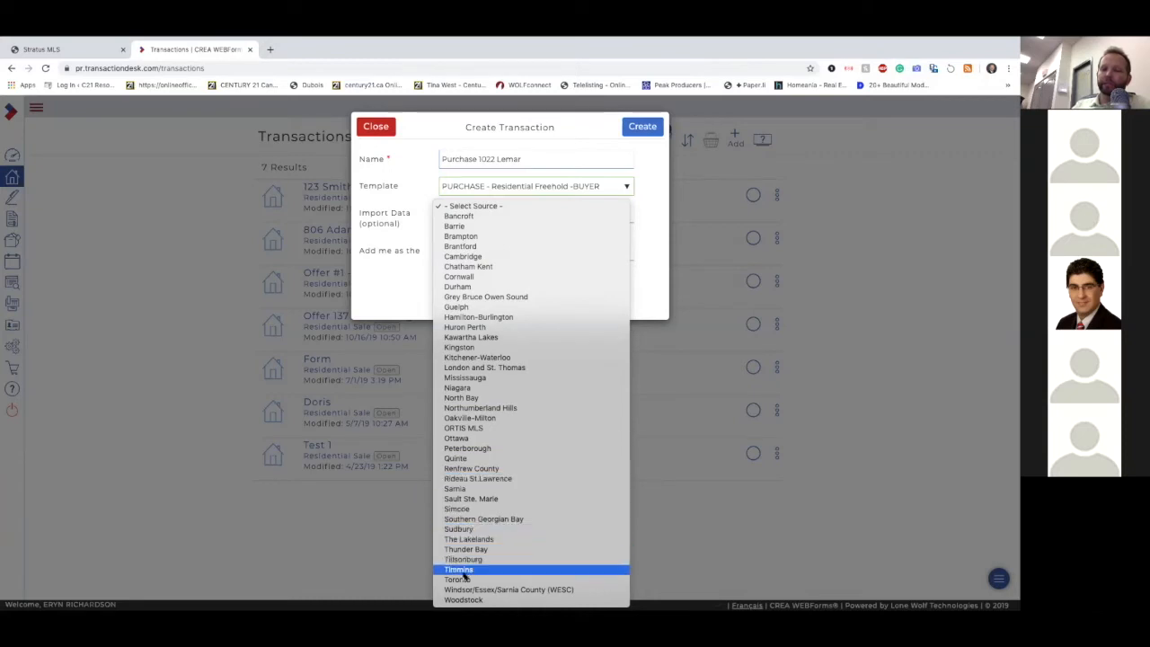
pyautogui.click(457, 580)
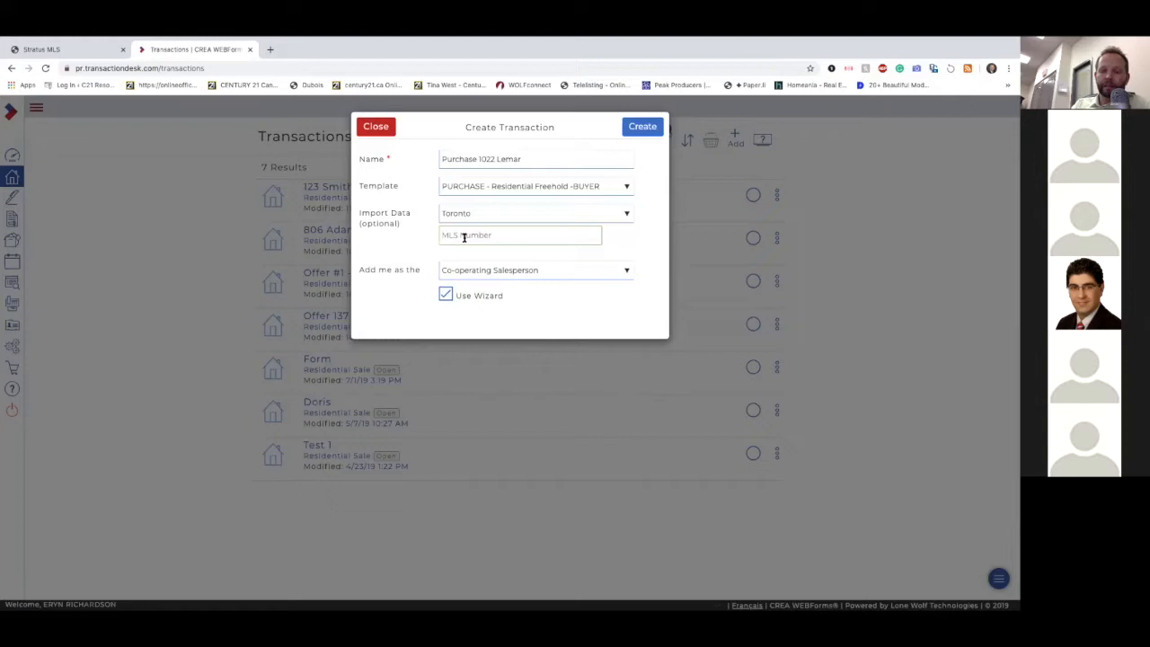
pyautogui.hotkey('ctrl', 'v')
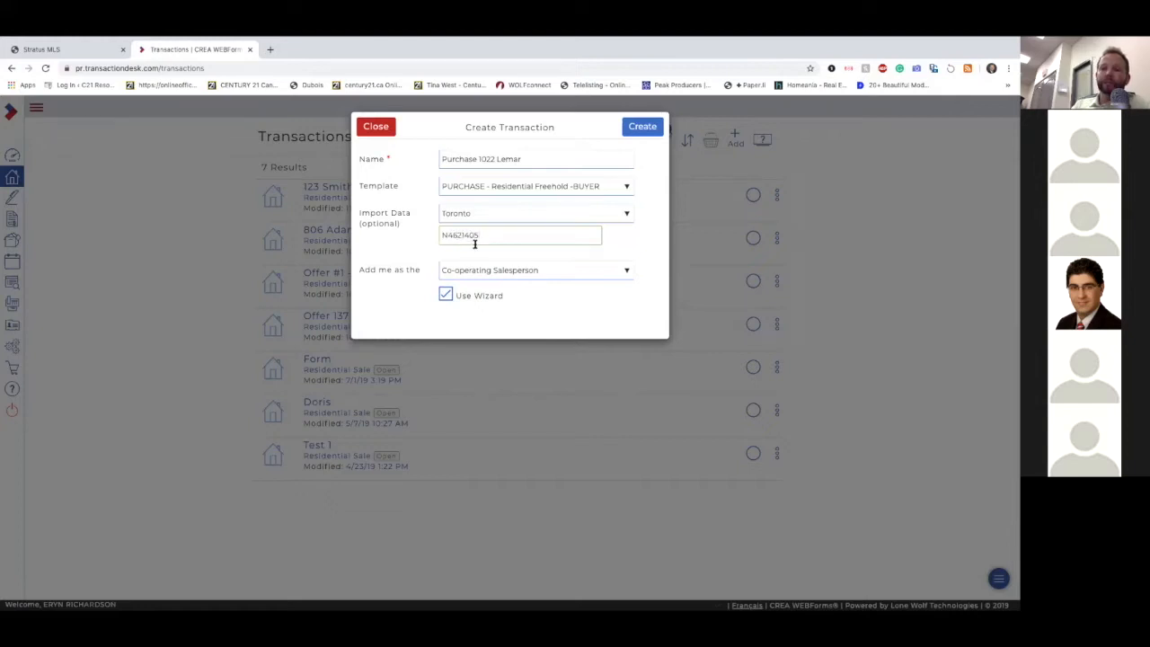
# Step: Keep Co-operating Salesperson as the agent's role and create the transaction with the wizard
pyautogui.click(537, 280)
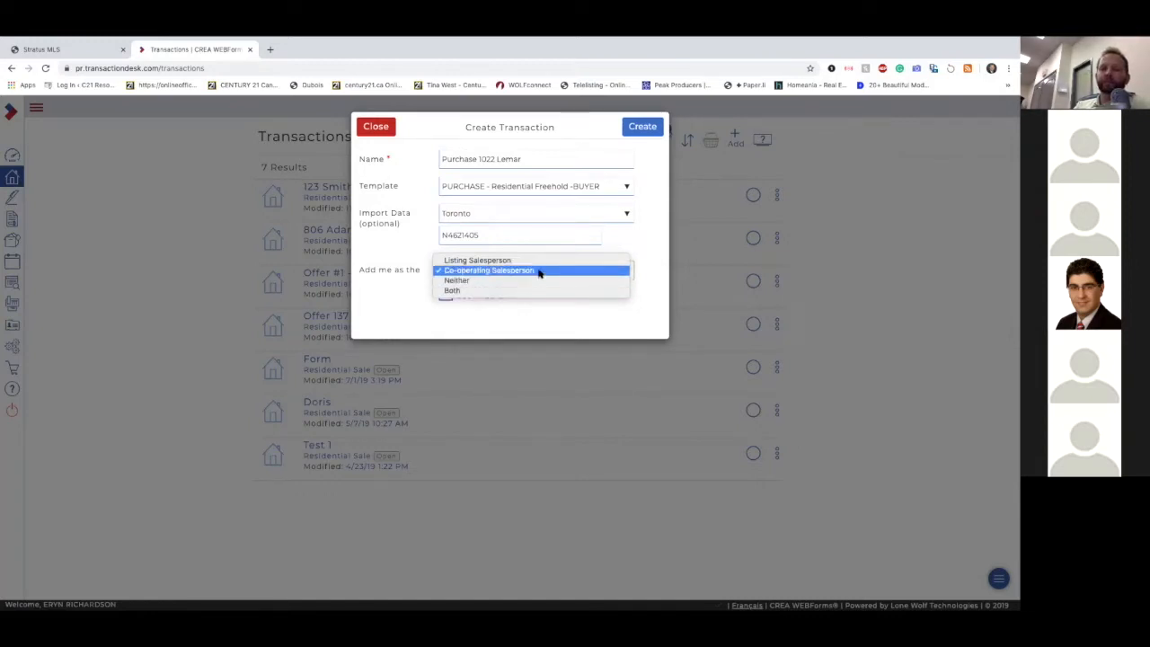
pyautogui.click(539, 272)
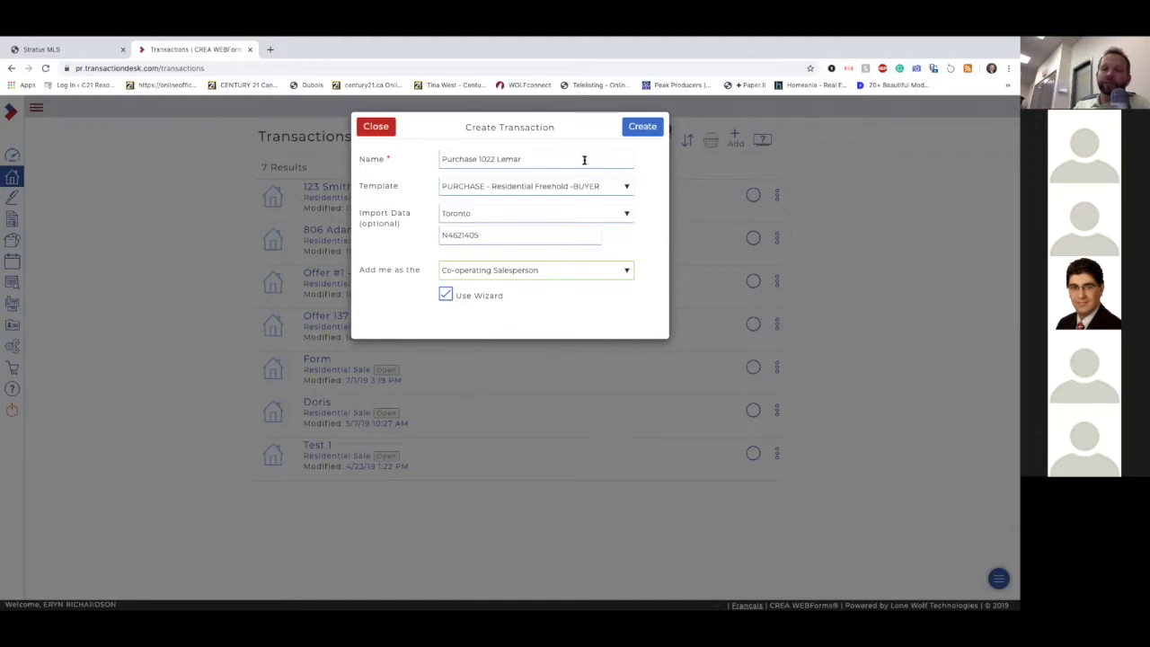
pyautogui.click(643, 129)
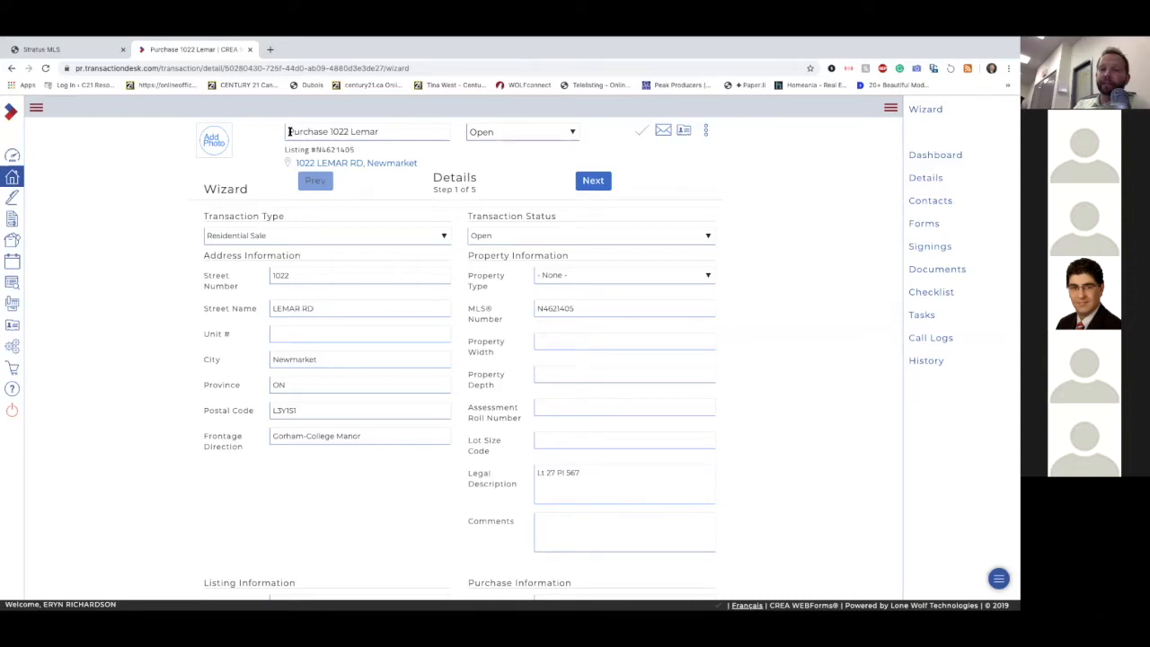
# Step: Set the Property Type to Residential in the wizard's property information
pyautogui.moveTo(289, 131); pyautogui.dragTo(300, 158)
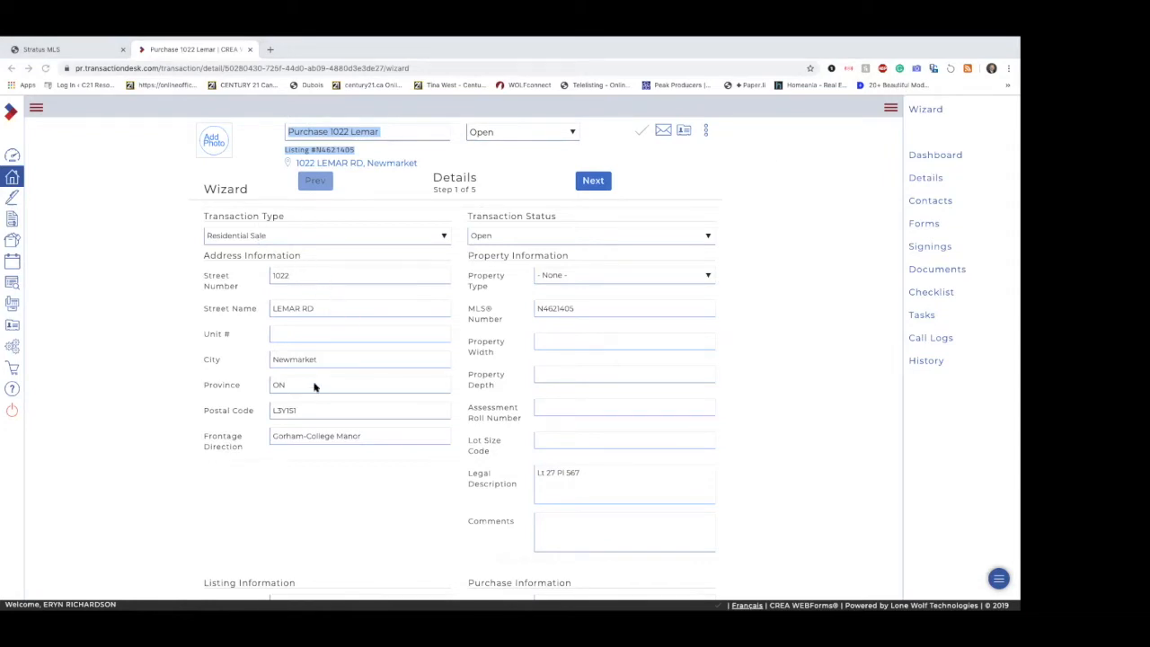
pyautogui.click(585, 276)
pyautogui.click(583, 306)
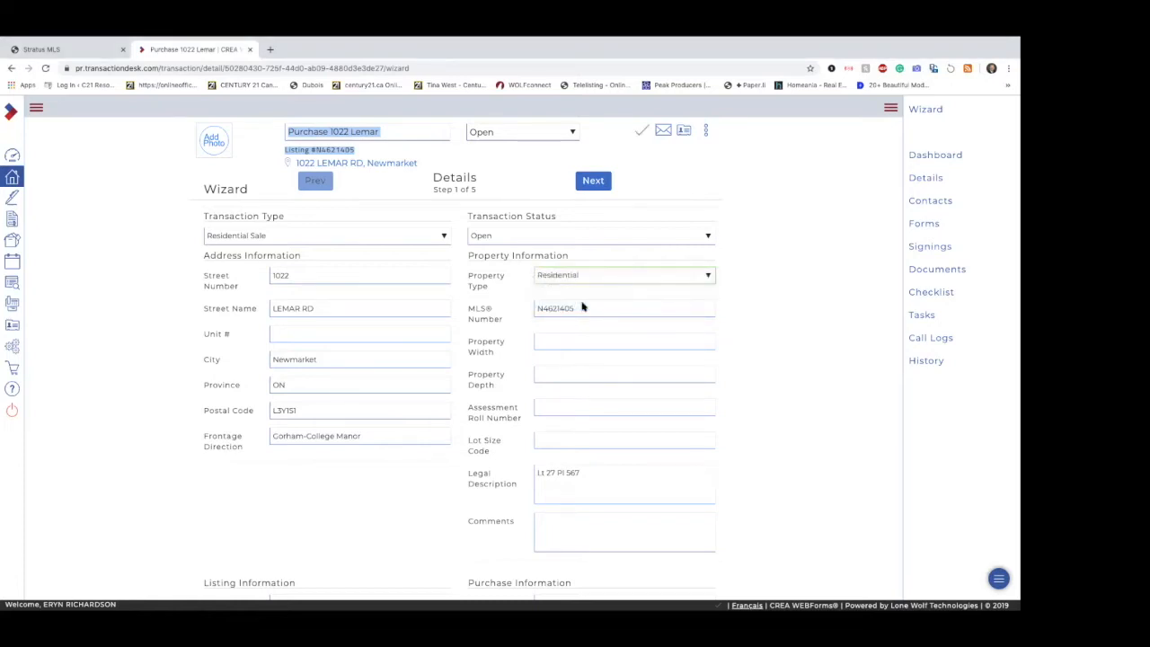
# Step: Check the lot size in the TorontoMLS listing, then enter a property width of 60 Feet and a depth of 203.6 Feet in the wizard
pyautogui.scroll(-1, 744, 437)
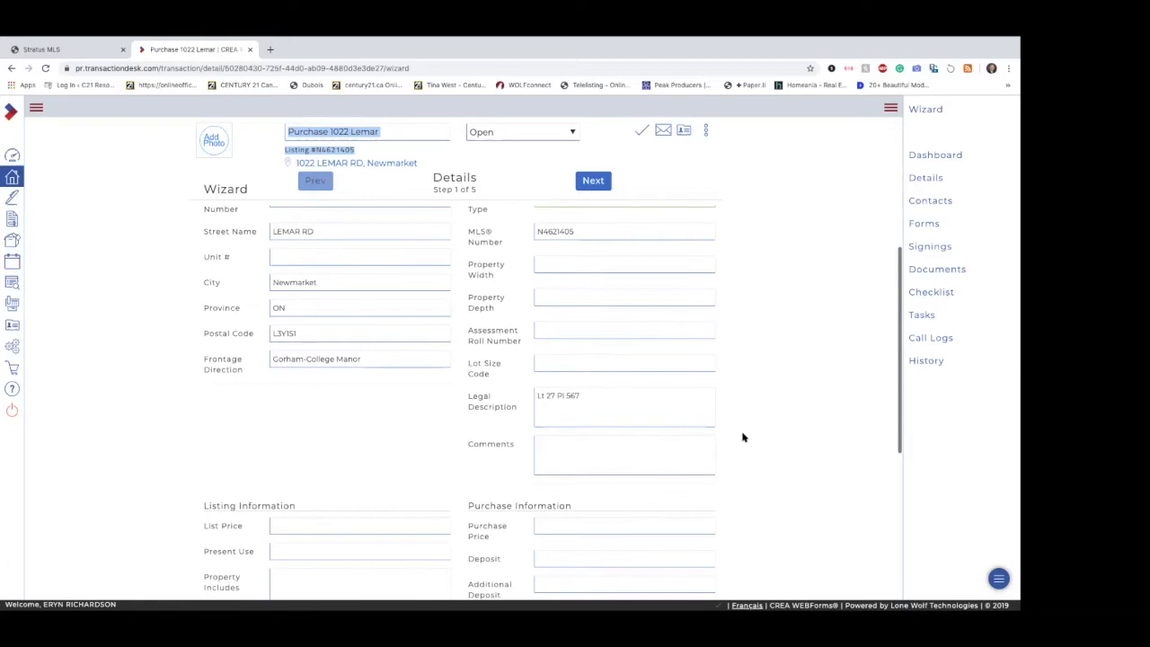
pyautogui.click(551, 263)
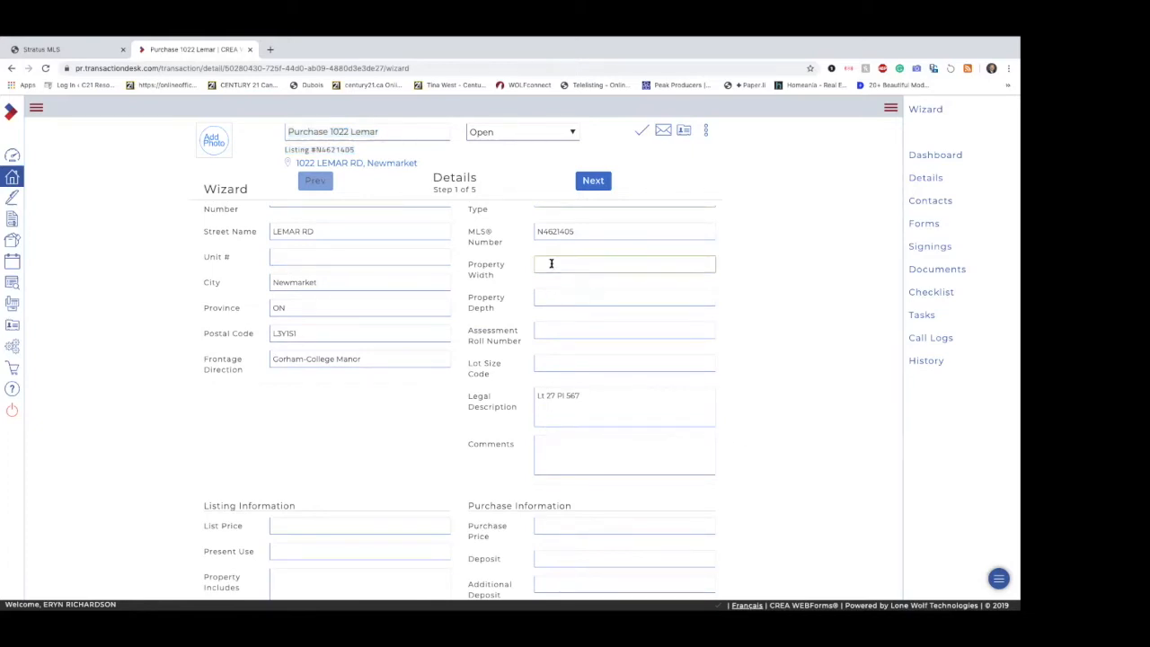
pyautogui.click(50, 50)
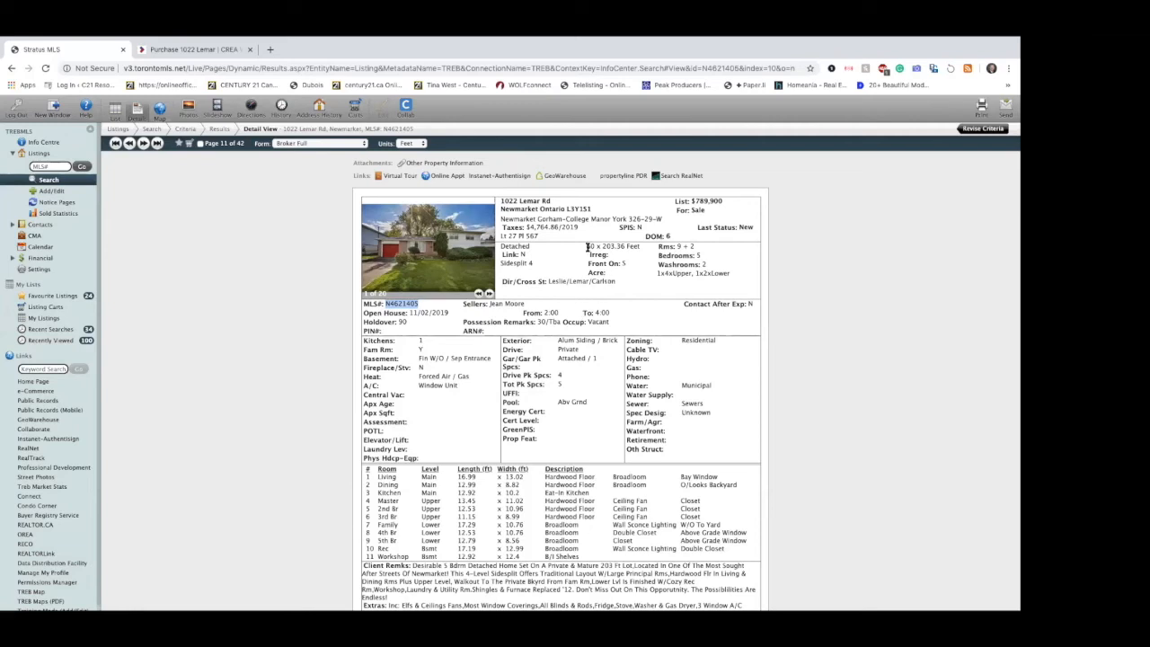
pyautogui.click(222, 51)
pyautogui.write('60 Feet')
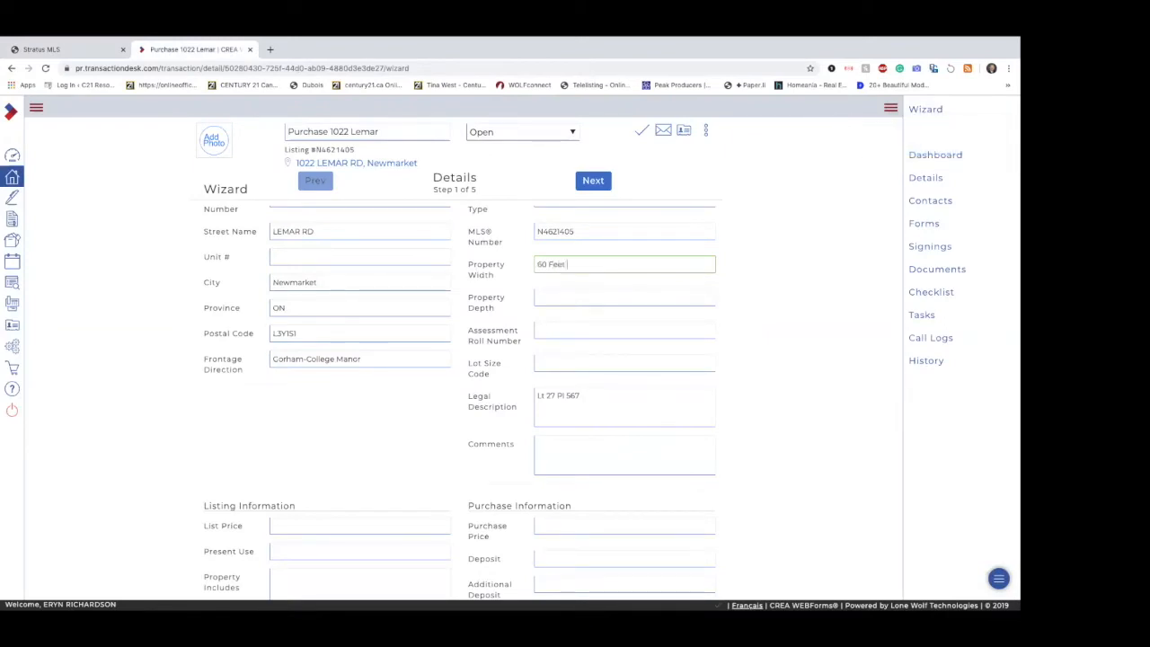
pyautogui.press('Tab')
pyautogui.write('20')
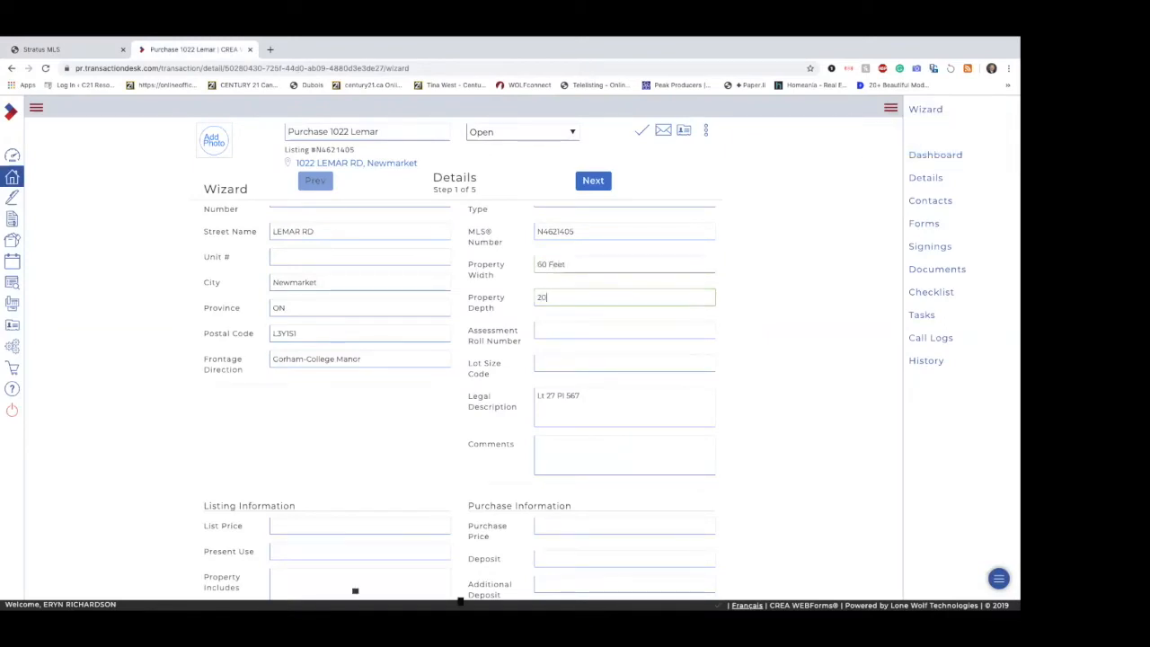
pyautogui.write('3.6 Feet')
pyautogui.click(771, 356)
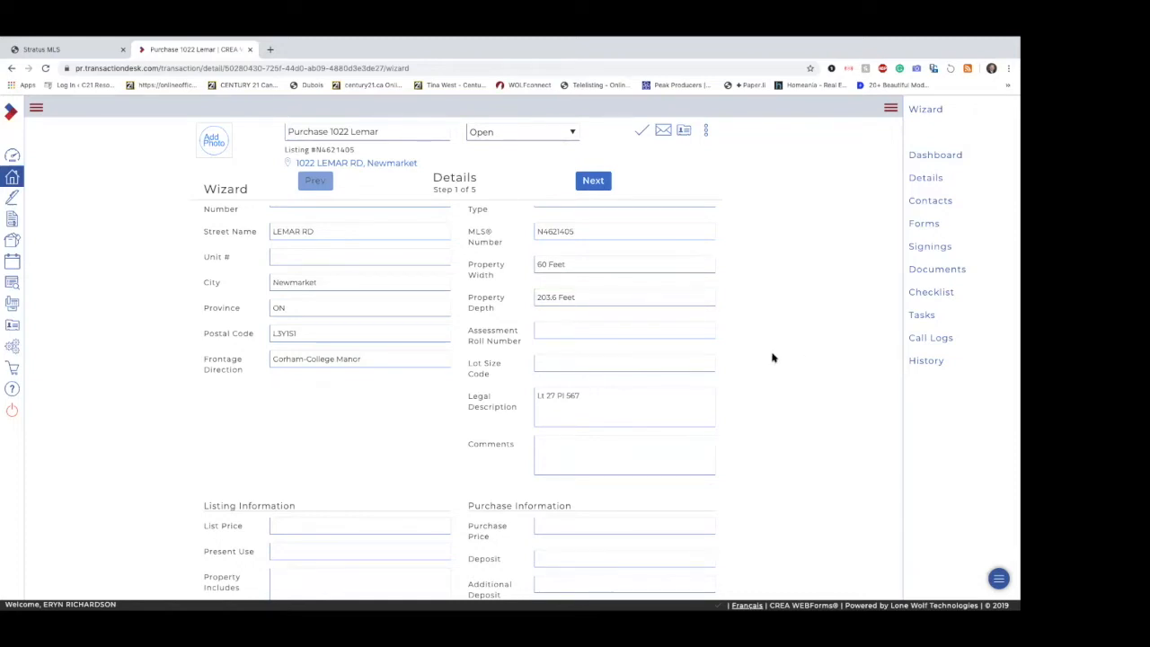
# Step: Enter a purchase price of 700000 and a deposit of 10000 in the purchase information
pyautogui.scroll(-2, 772, 358)
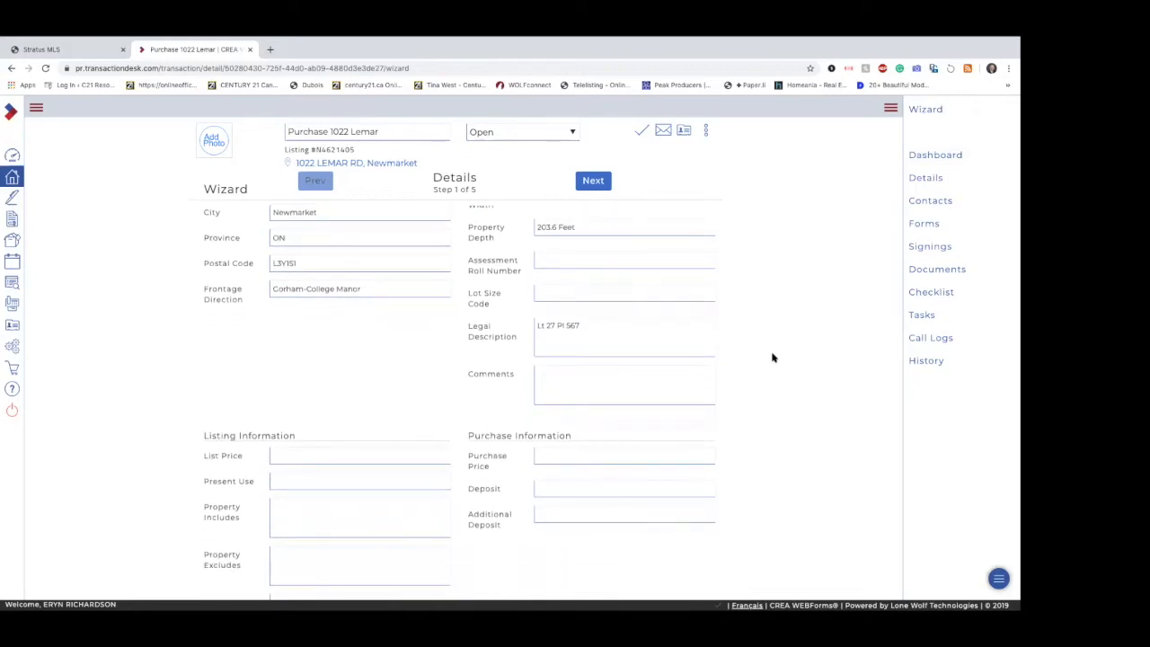
pyautogui.scroll(-4, 771, 357)
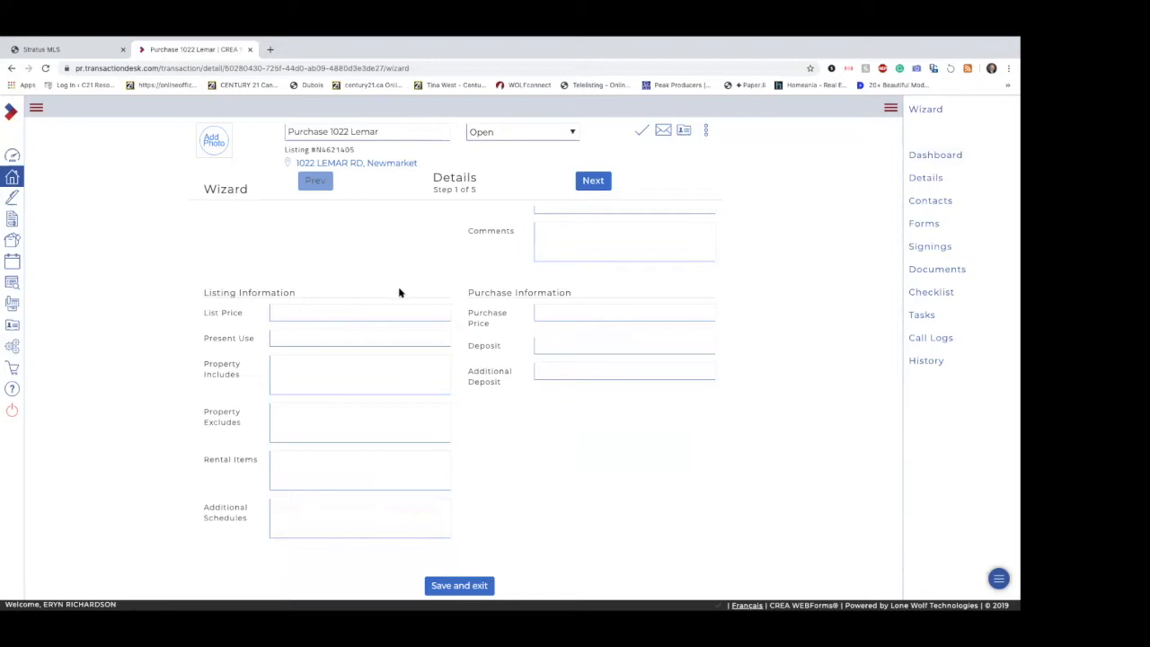
pyautogui.click(590, 309)
pyautogui.write('700000')
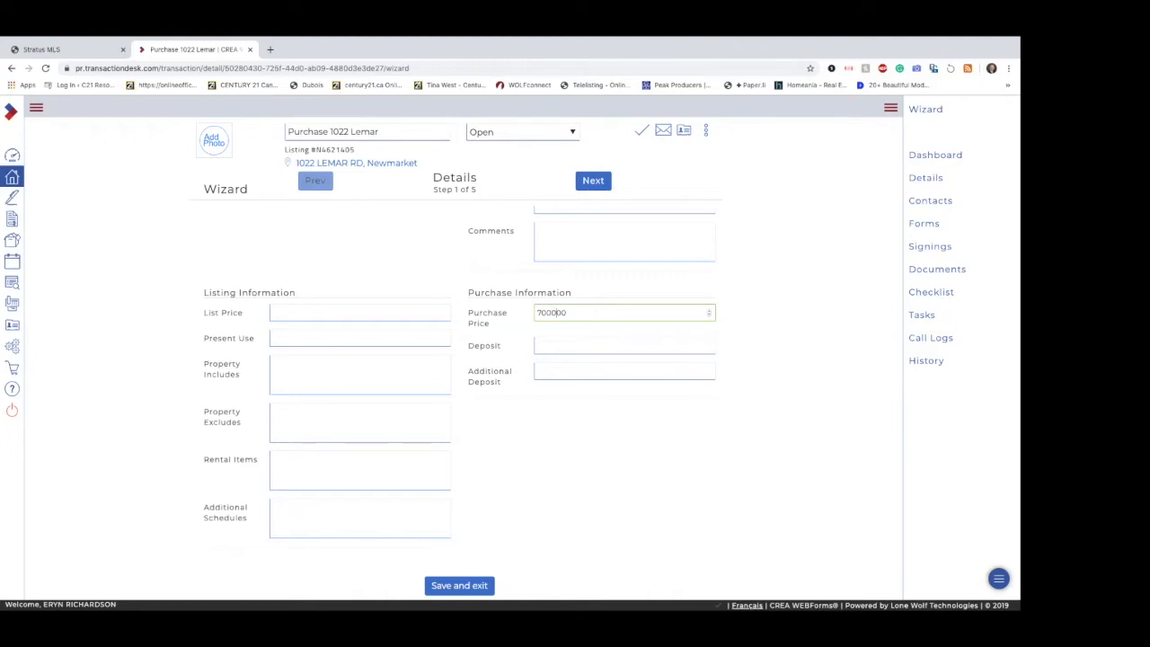
pyautogui.click(582, 349)
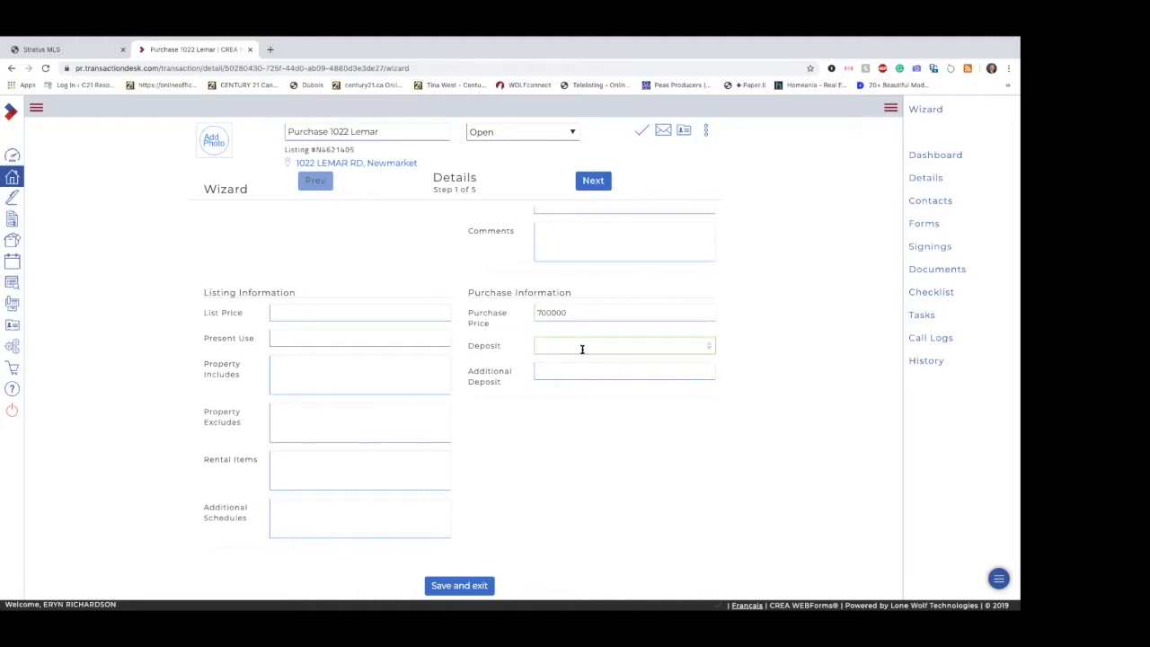
pyautogui.write('10000')
pyautogui.click(578, 403)
# Step: Enter "Residential" as the Present Use in the listing information
pyautogui.scroll(-1, 573, 437)
pyautogui.click(305, 310)
pyautogui.write('Resi')
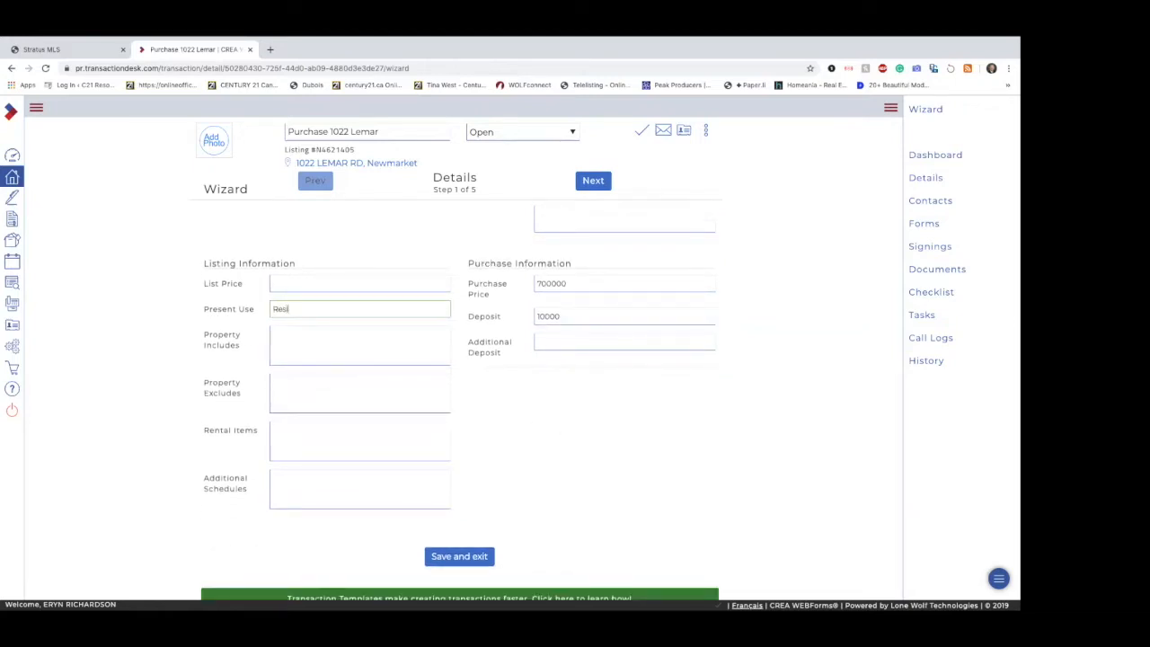
pyautogui.write('dential')
# Step: Copy the TorontoMLS listing's extras from "Elfs & Ceilings Fans" through "3 Window A/C" into Property Includes in WEBForms
pyautogui.click(311, 342)
pyautogui.click(328, 394)
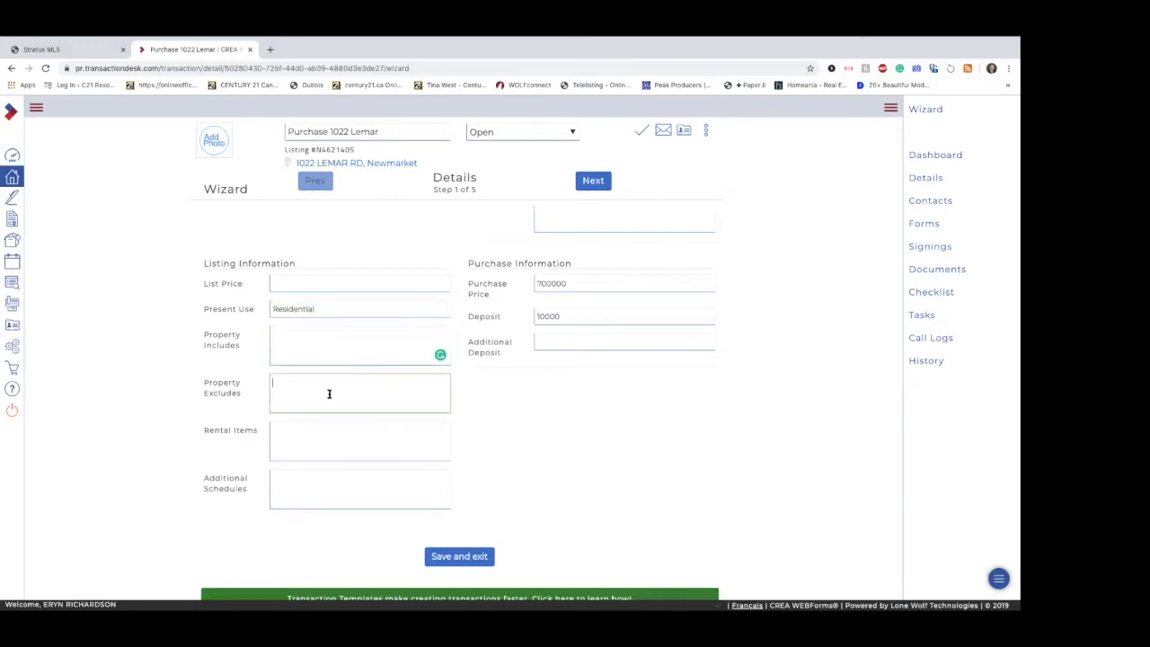
pyautogui.click(345, 335)
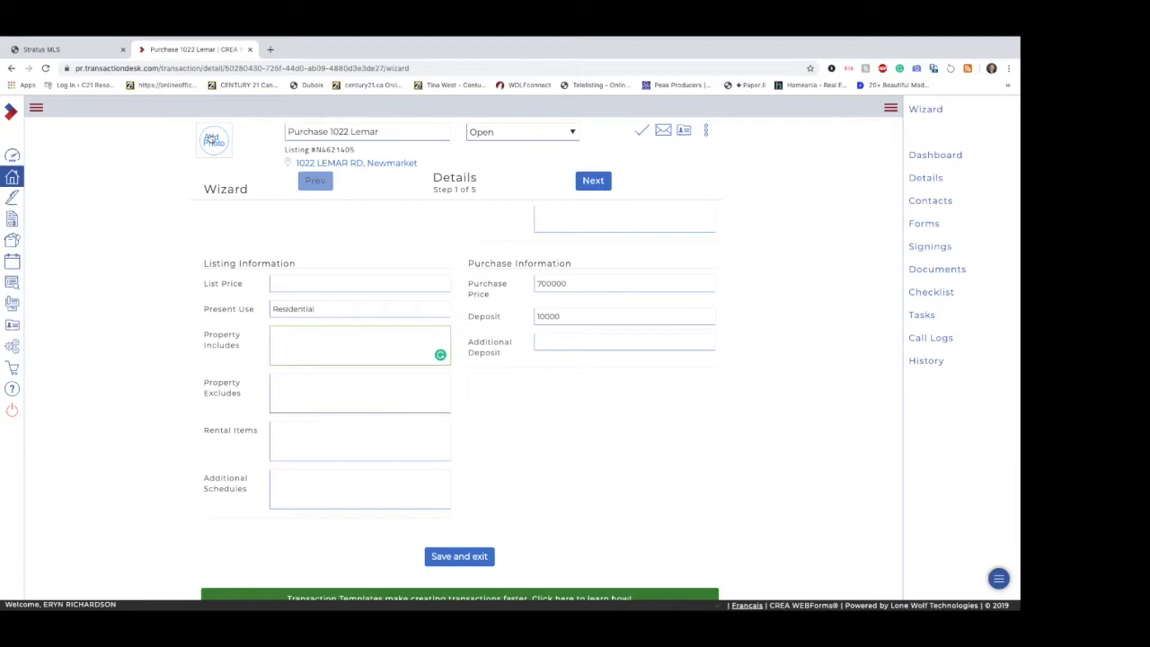
pyautogui.click(83, 54)
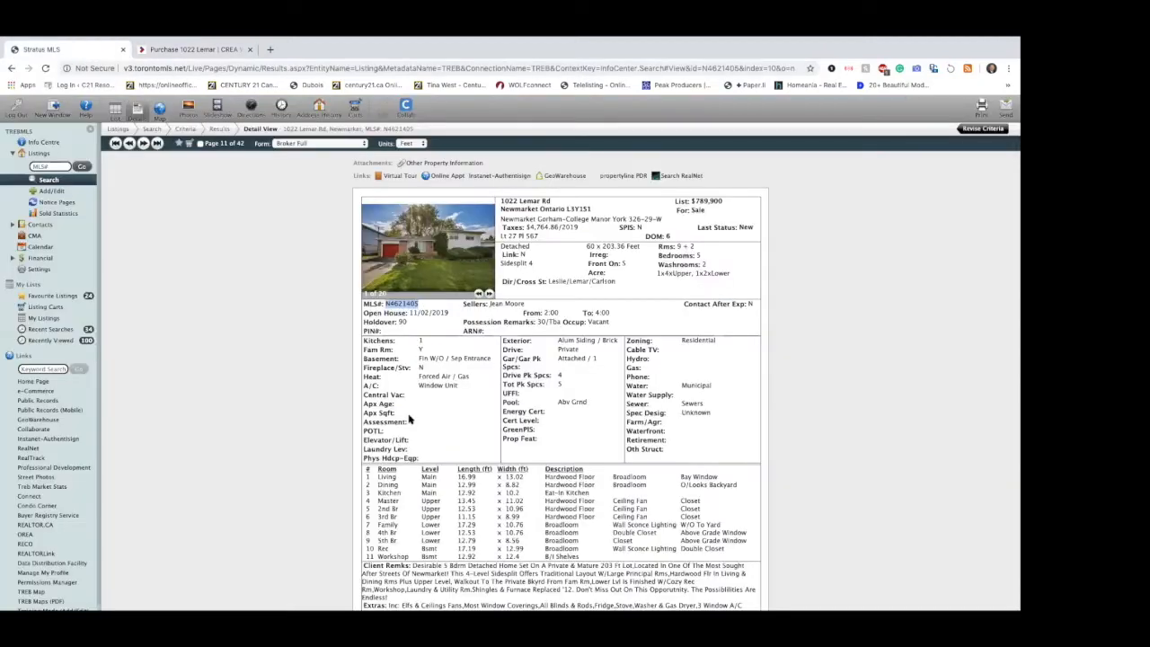
pyautogui.scroll(-5, 409, 416)
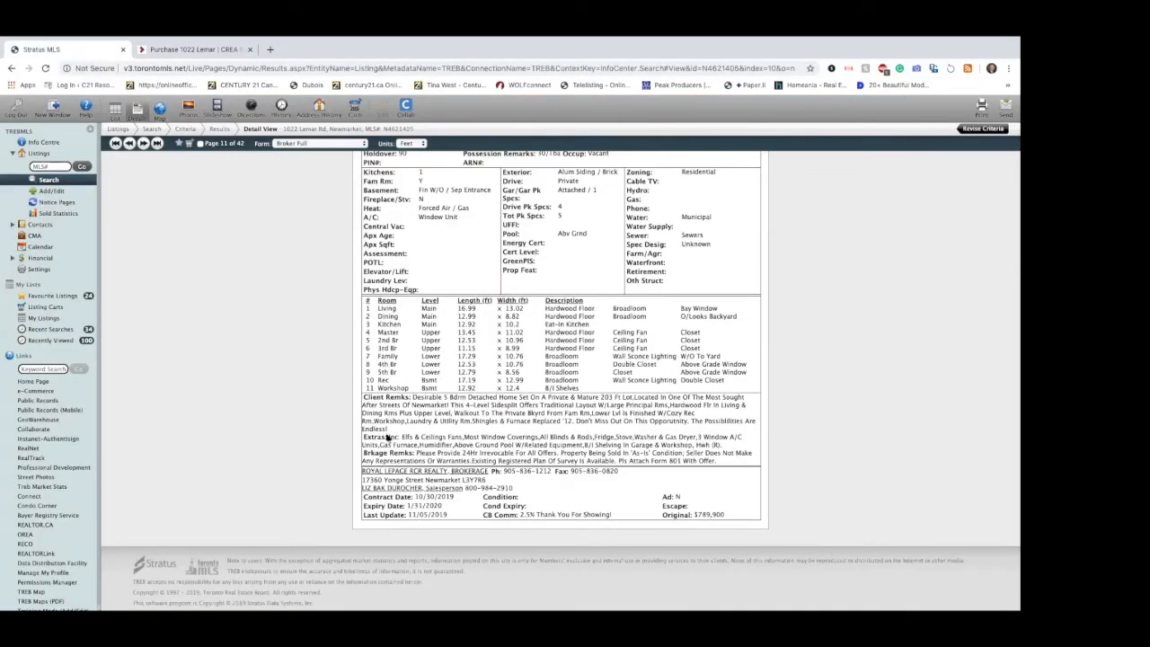
pyautogui.moveTo(401, 437); pyautogui.dragTo(744, 438)
pyautogui.hotkey('ctrl', 'c')
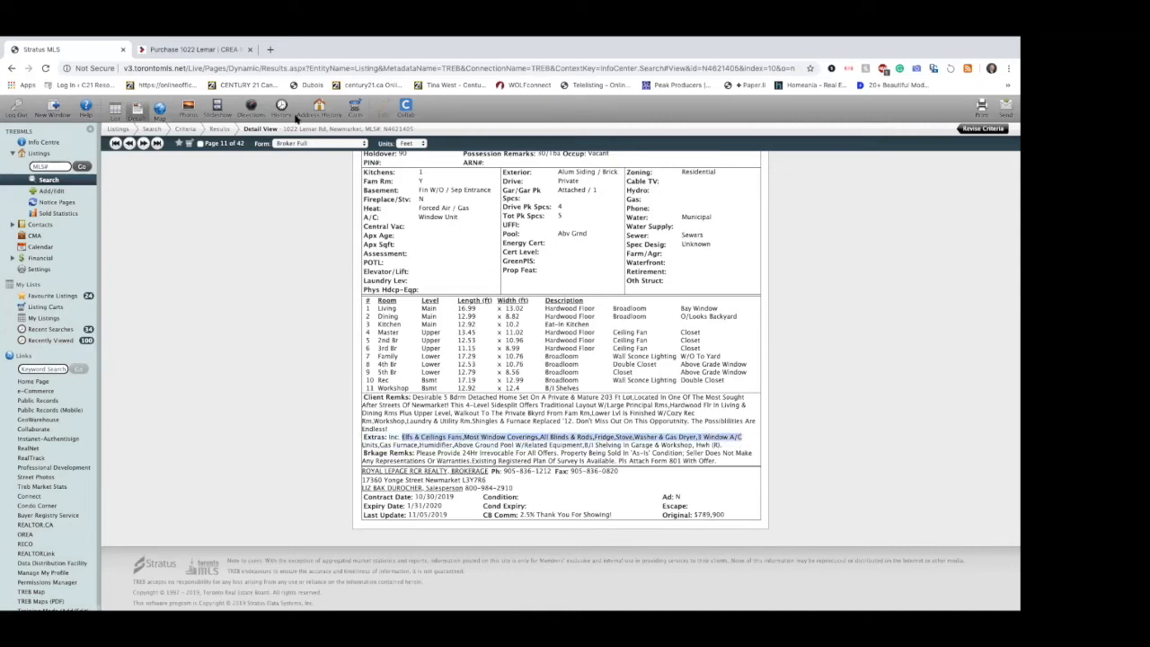
pyautogui.click(214, 46)
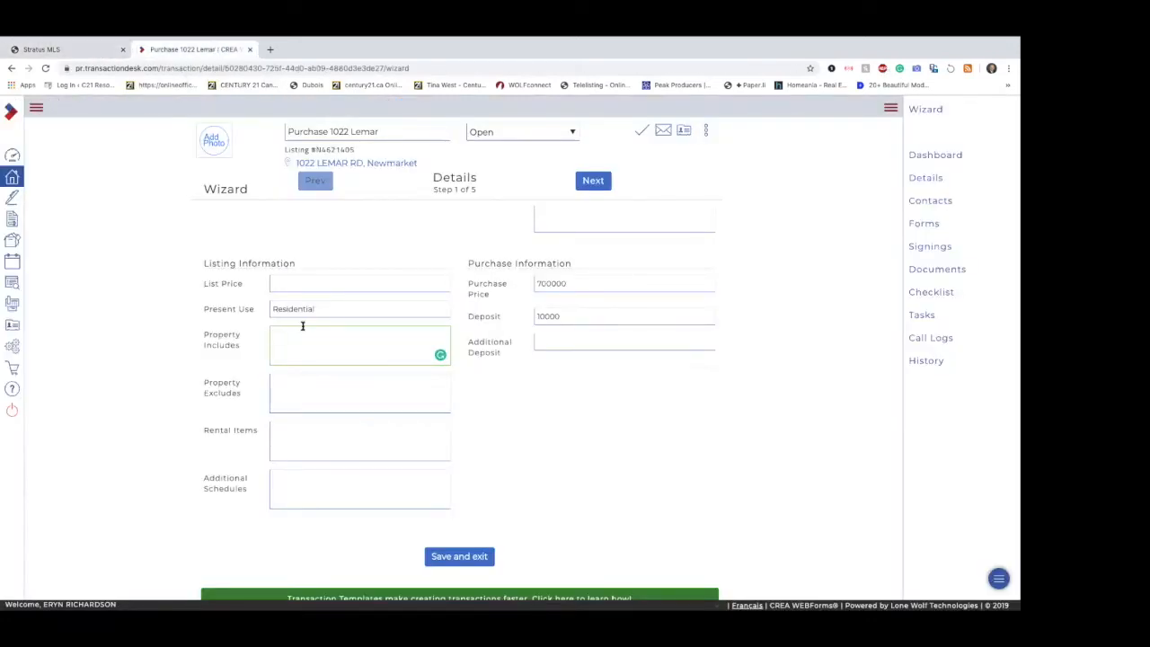
pyautogui.hotkey('ctrl', 'v')
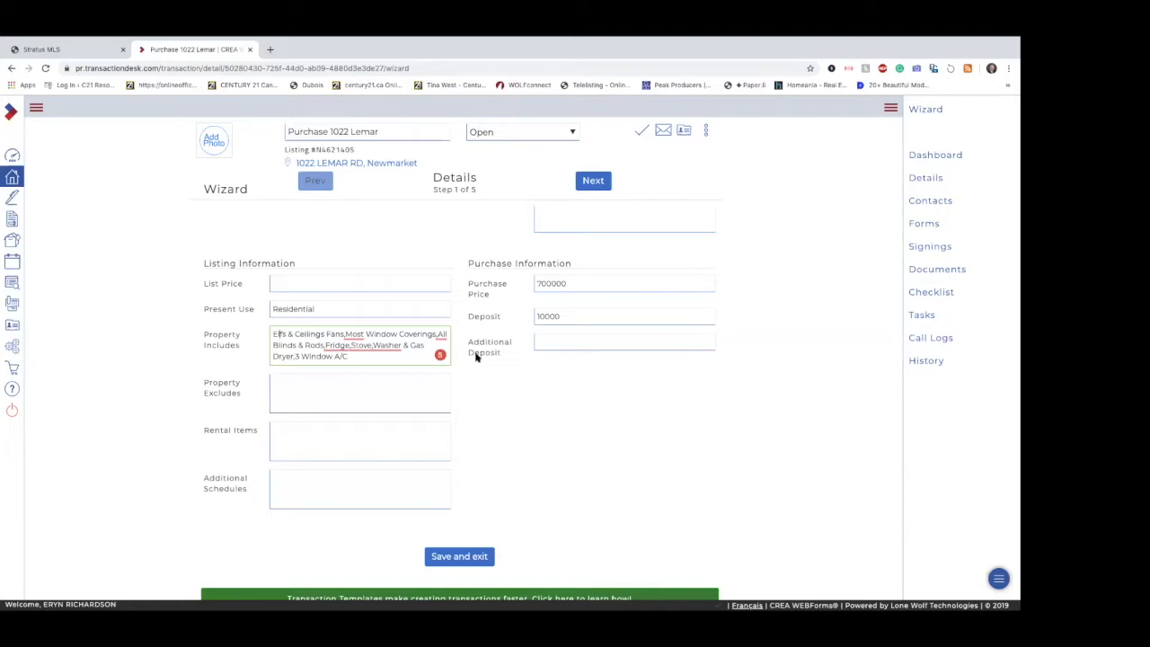
# Step: Replace the abbreviation "Elfs" in Property Includes with "Electric light fixtures"
pyautogui.press('BackSpace')
pyautogui.press('BackSpace')
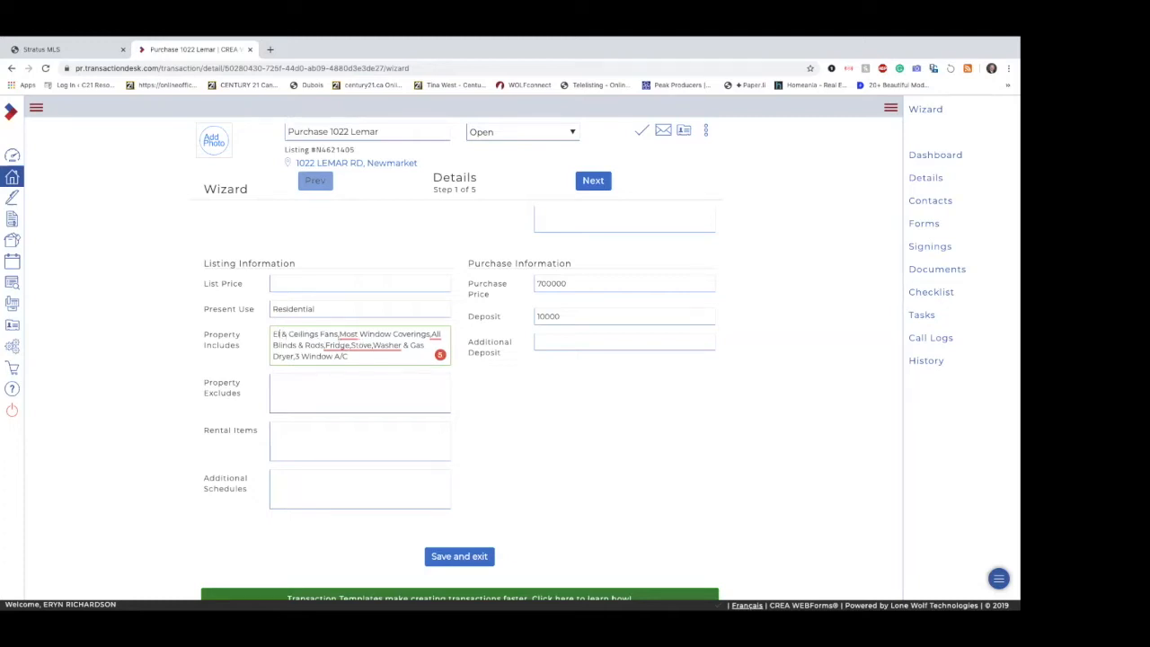
pyautogui.write('ec')
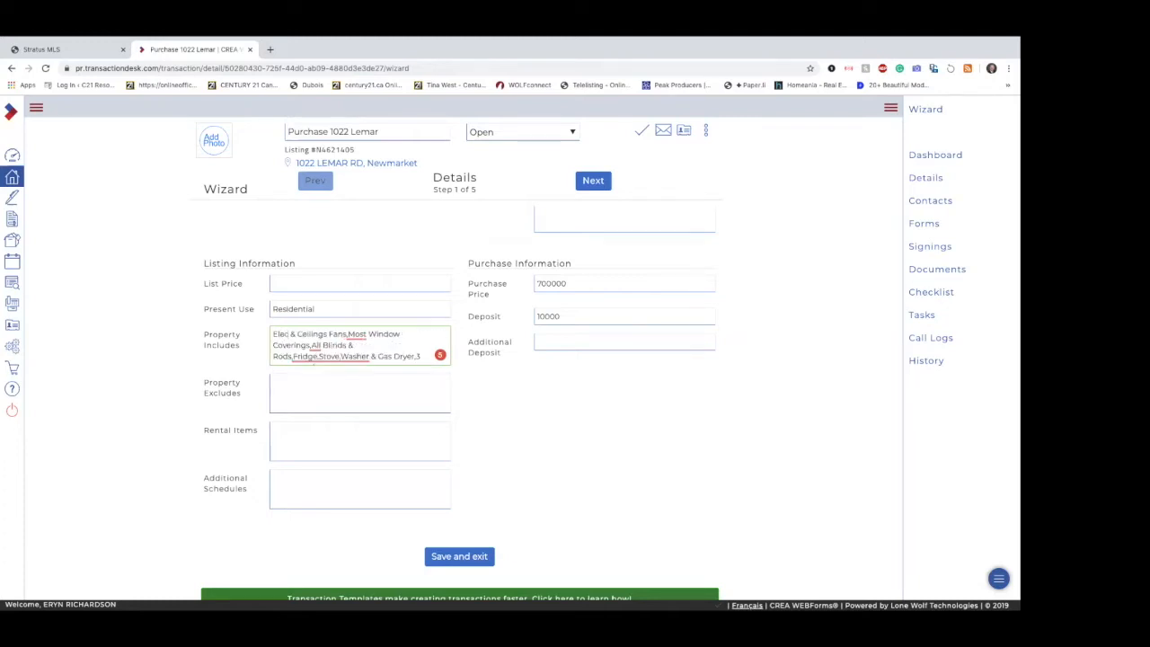
pyautogui.write('tric light')
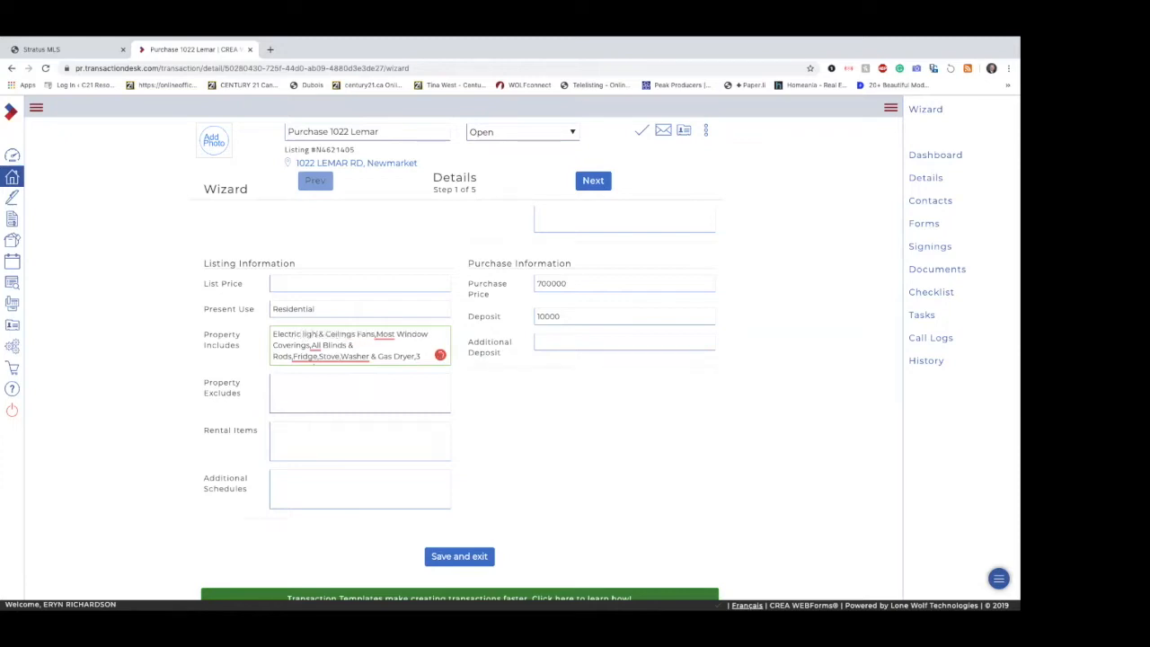
pyautogui.write(' fixtures')
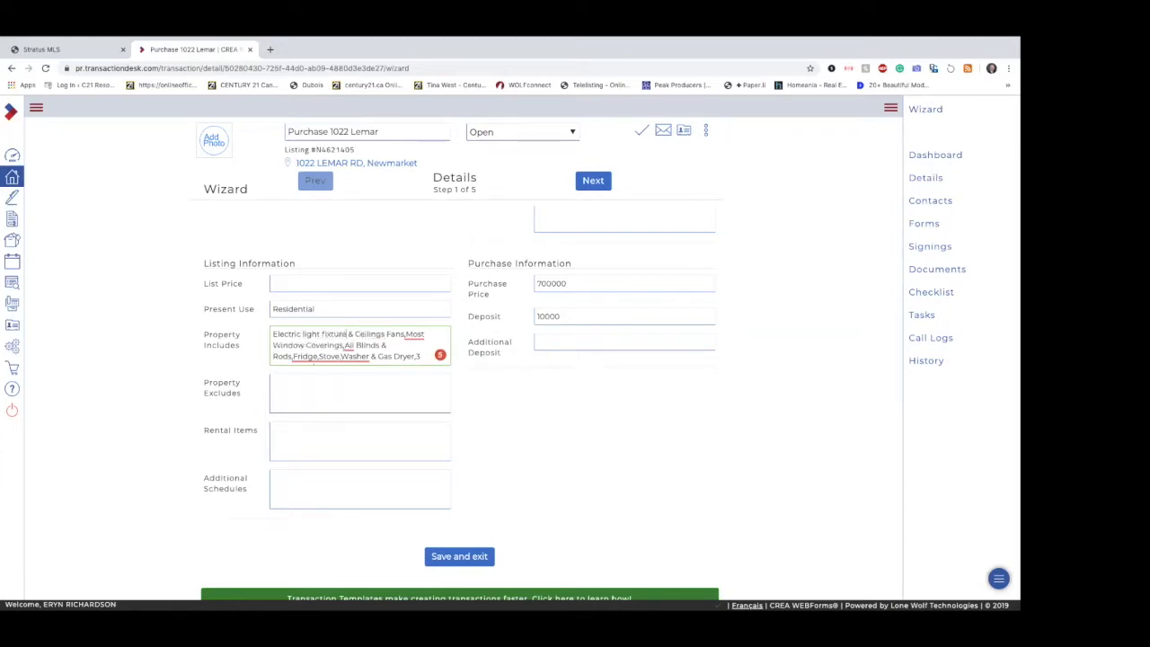
# Step: Delete "Most Window Coverings" from Property Includes and add a space after the comma following "Ceilings Fans"
pyautogui.click(372, 334)
pyautogui.click(411, 334)
pyautogui.moveTo(412, 334); pyautogui.dragTo(341, 344)
pyautogui.press('BackSpace')
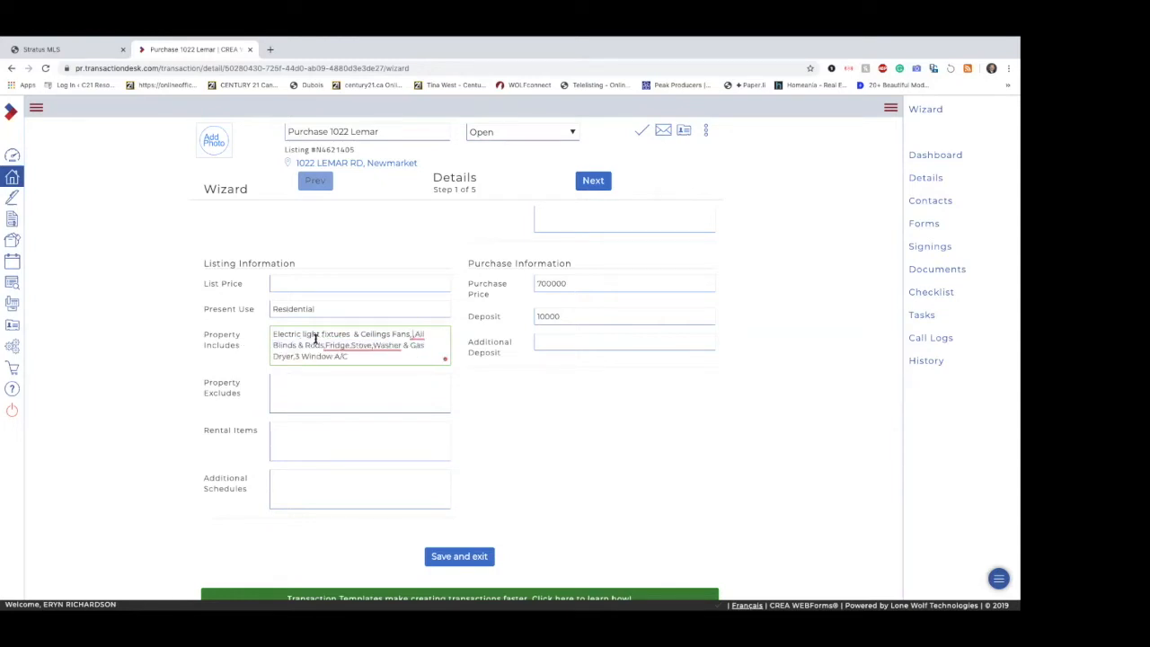
pyautogui.moveTo(416, 333)
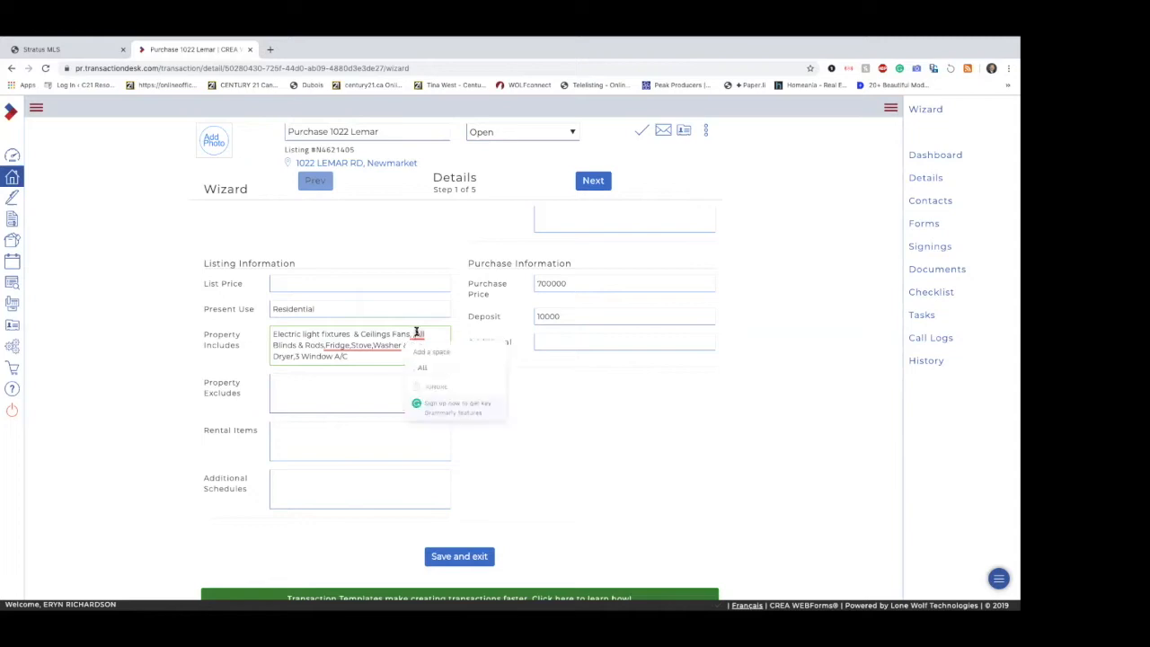
pyautogui.write('C')
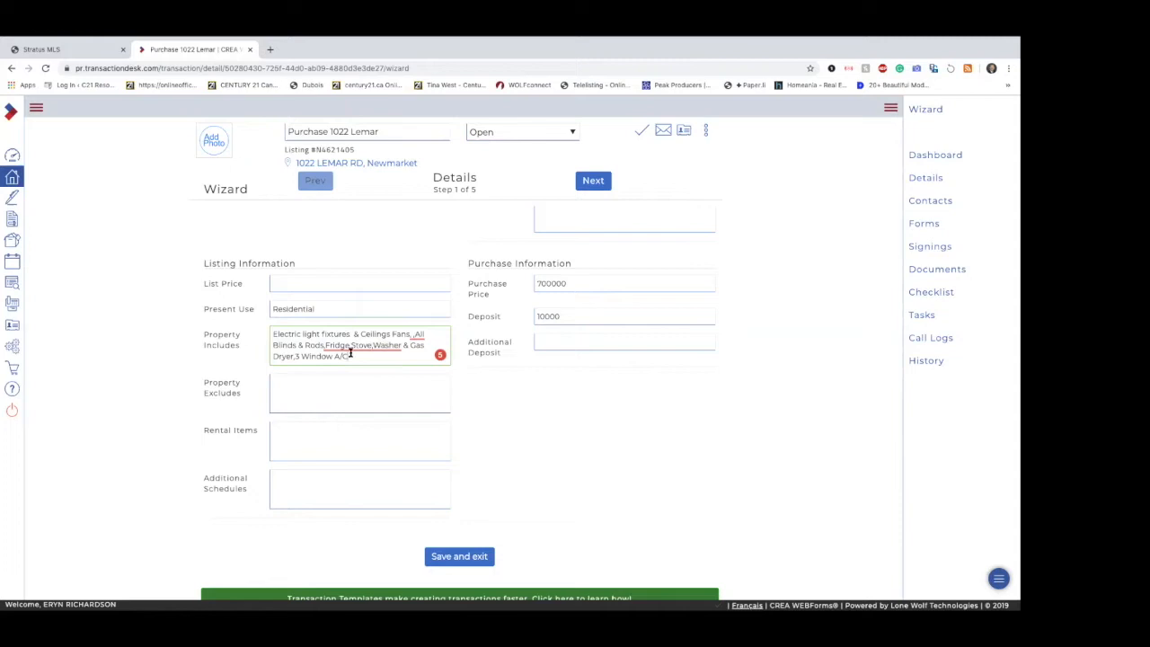
# Step: Add a space after the commas preceding "Fridge", "Stove", "Washer" and "3 Window A/C" in Property Includes
pyautogui.moveTo(350, 354); pyautogui.dragTo(243, 313)
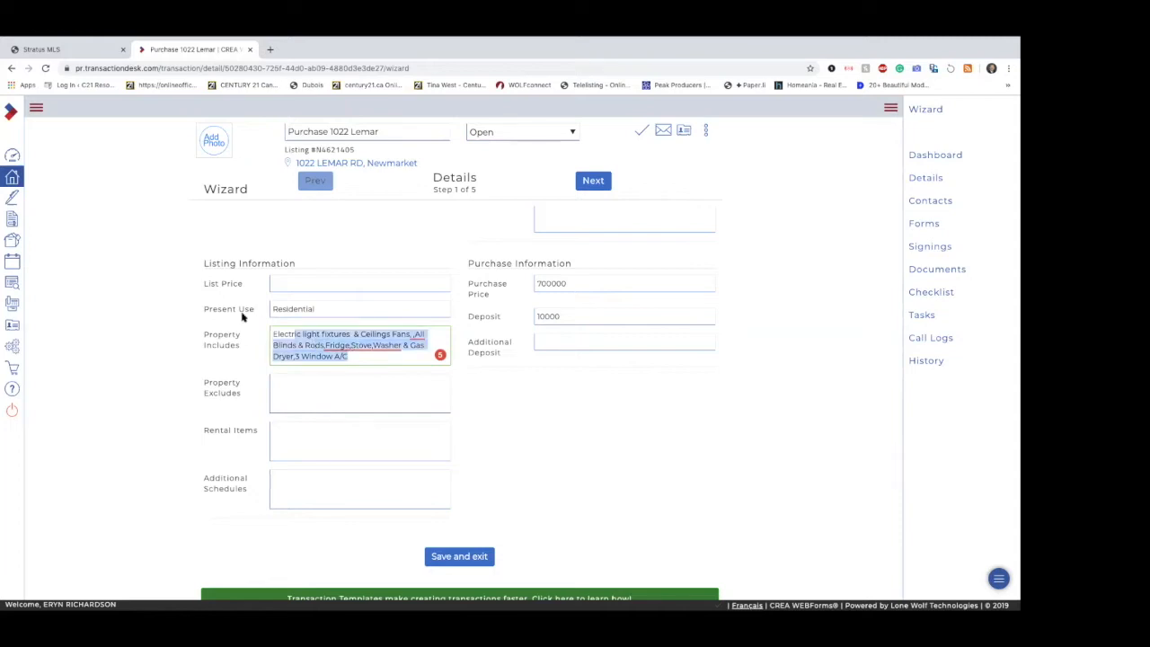
pyautogui.click(352, 345)
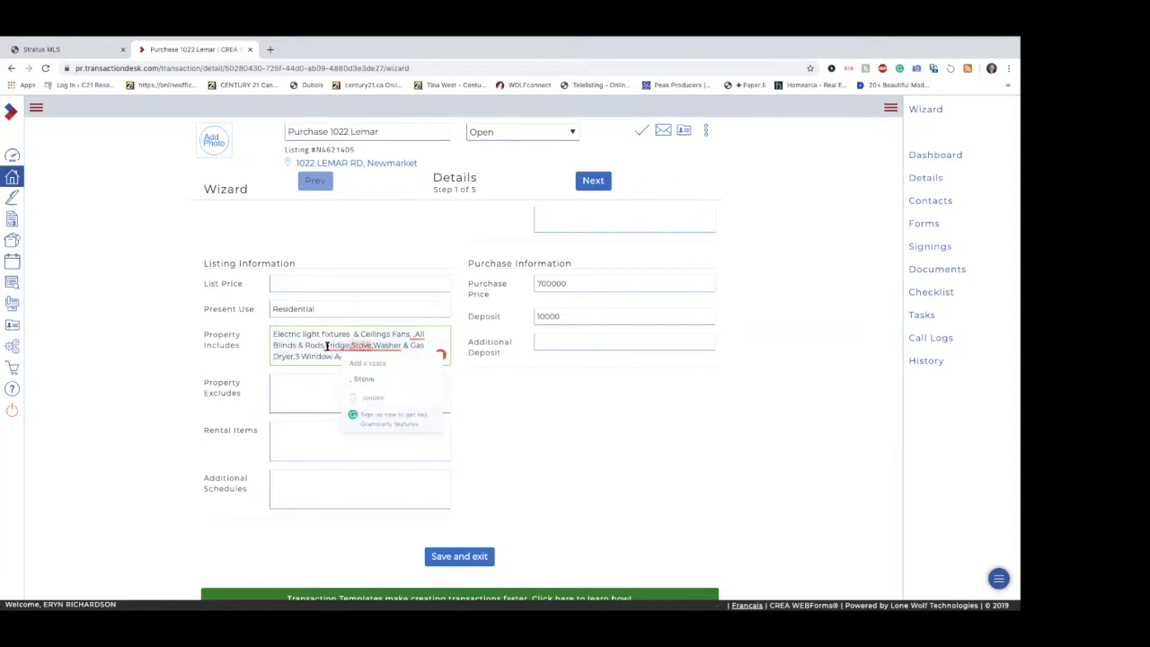
pyautogui.click(327, 345)
pyautogui.click(354, 345)
pyautogui.click(376, 345)
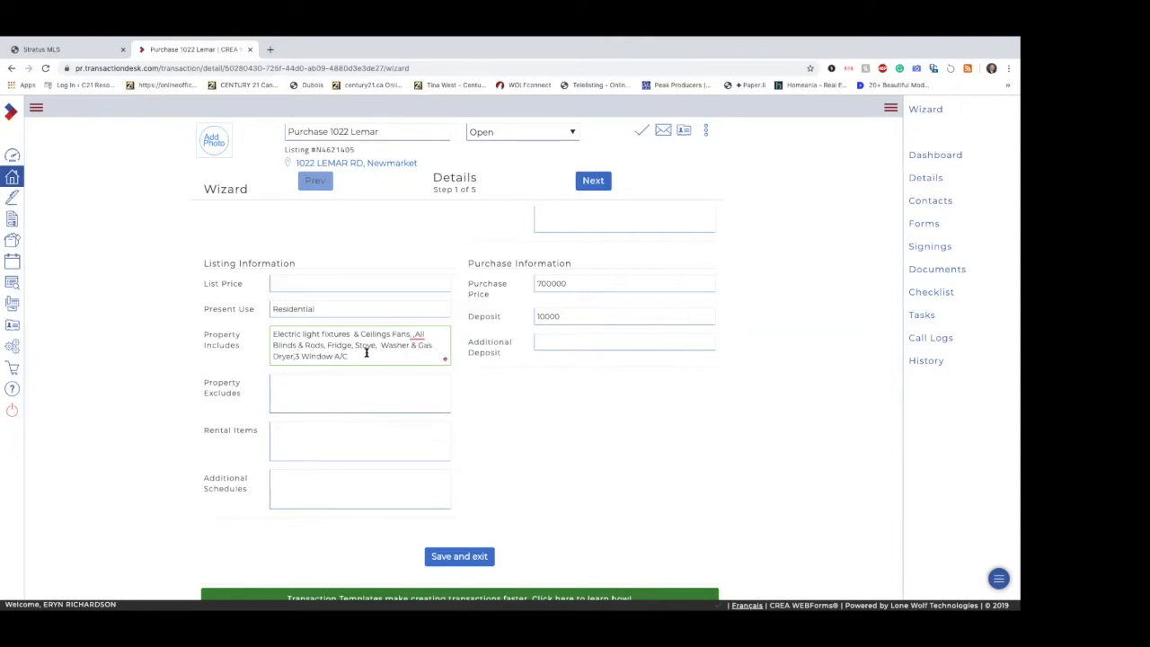
pyautogui.click(295, 356)
# Step: Leave Property Excludes and Rental Items blank and enter "B" in Additional Schedules
pyautogui.click(331, 379)
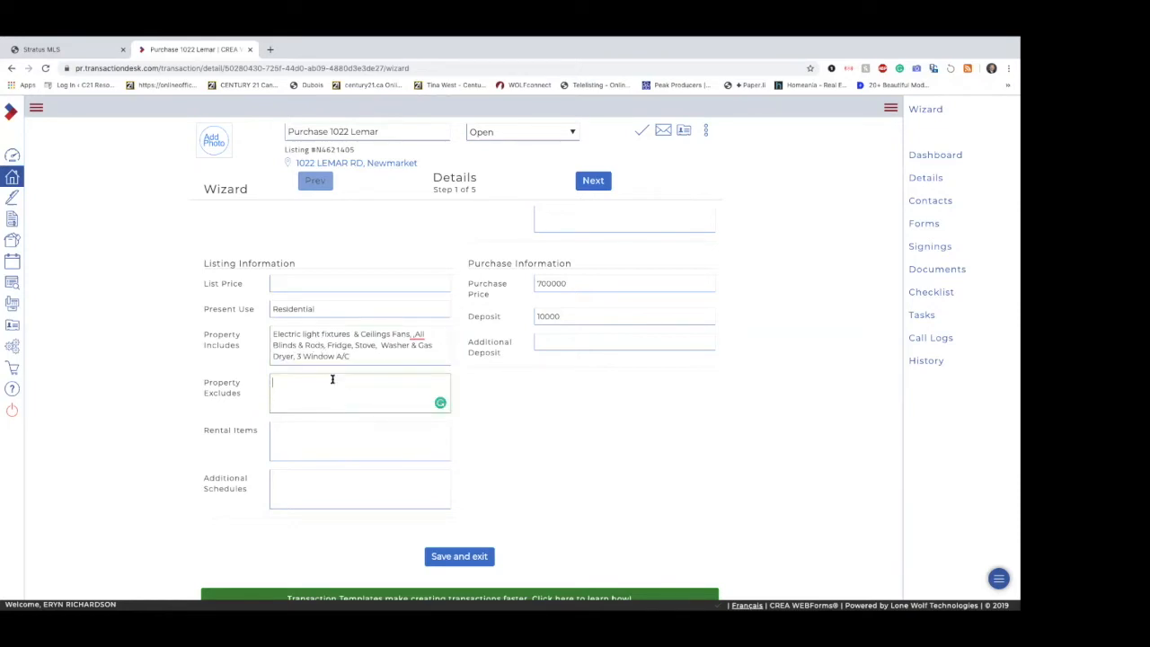
pyautogui.click(317, 441)
pyautogui.click(337, 484)
pyautogui.write('B')
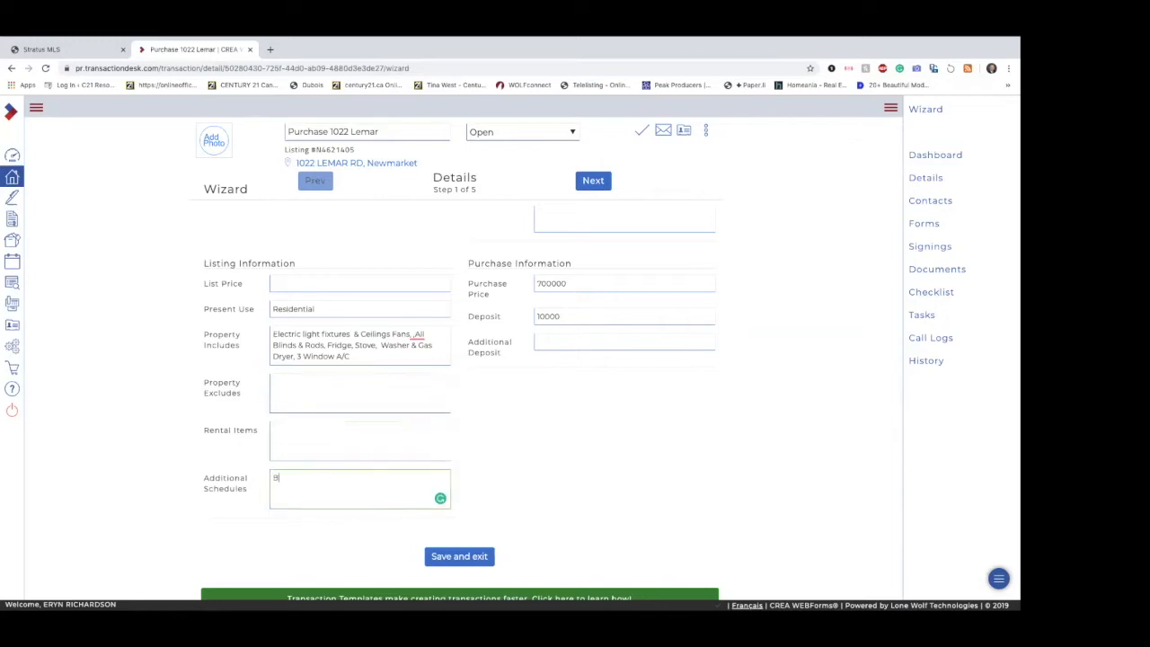
pyautogui.click(87, 50)
pyautogui.scroll(2, 472, 363)
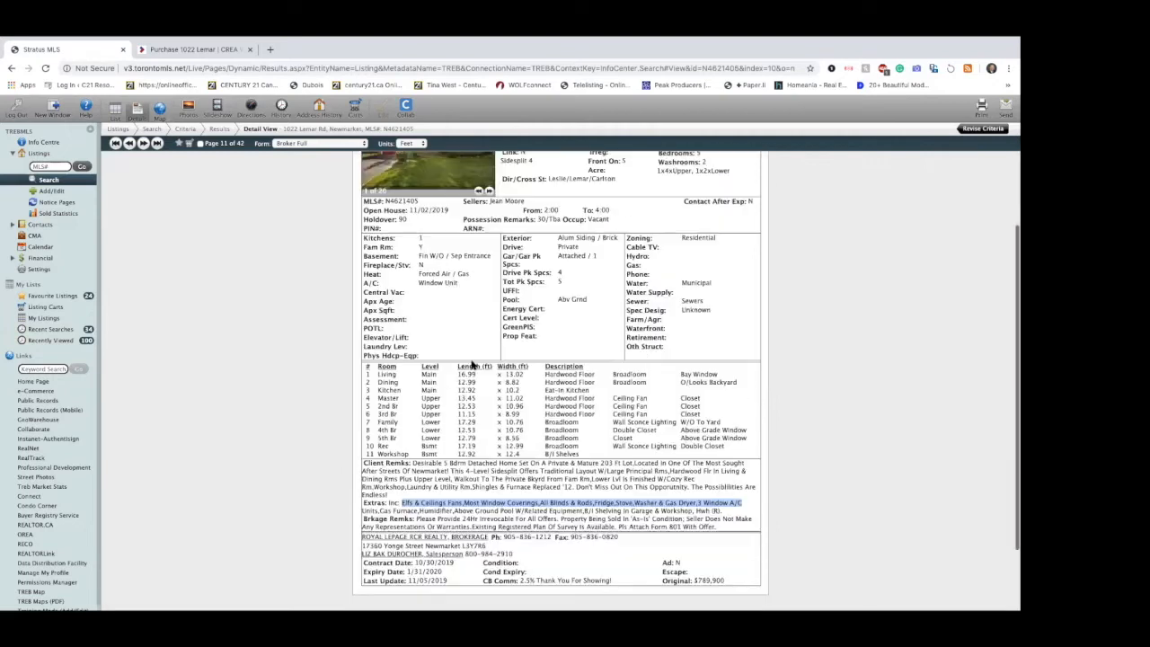
pyautogui.scroll(3, 472, 364)
pyautogui.scroll(-5, 472, 364)
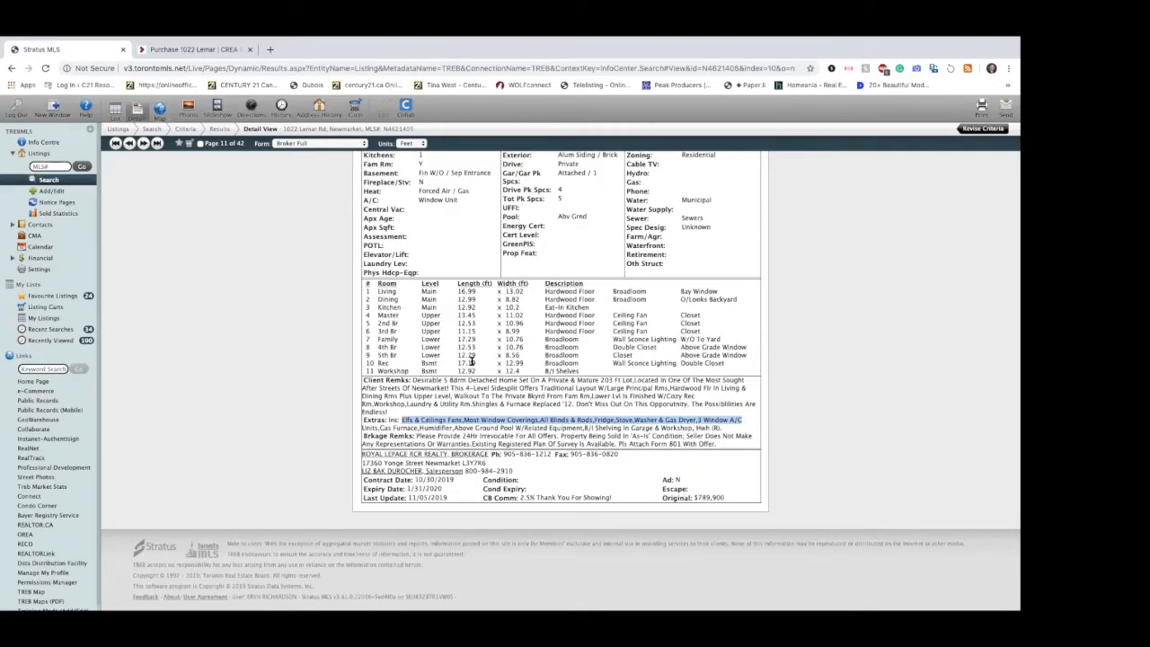
pyautogui.scroll(3, 471, 361)
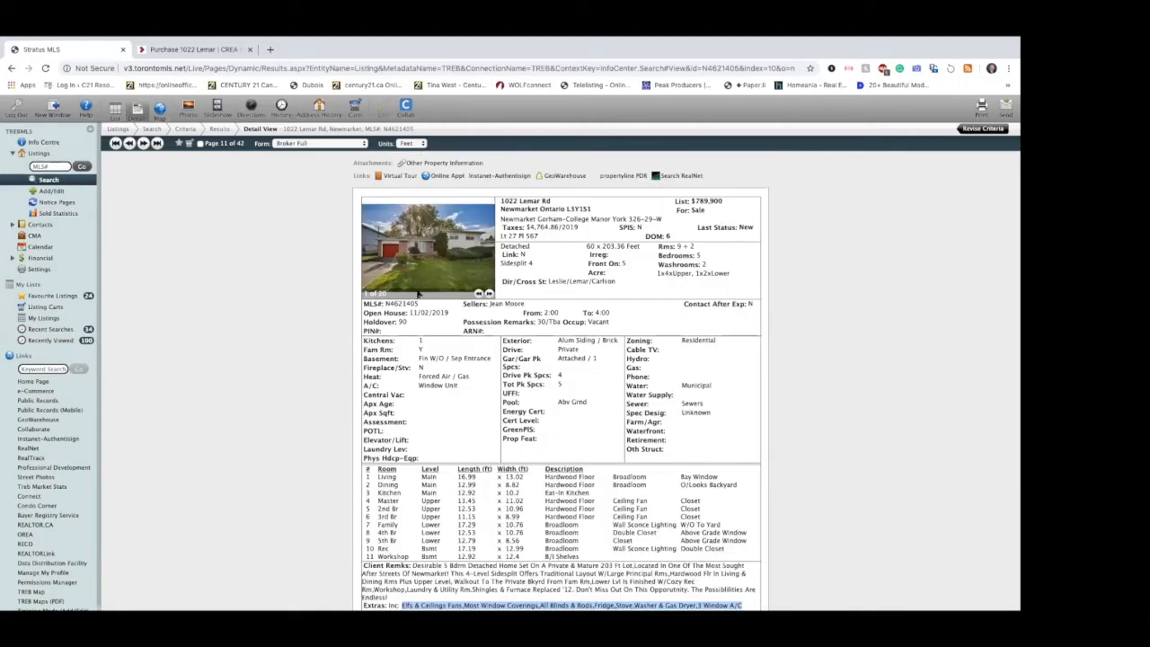
pyautogui.click(447, 162)
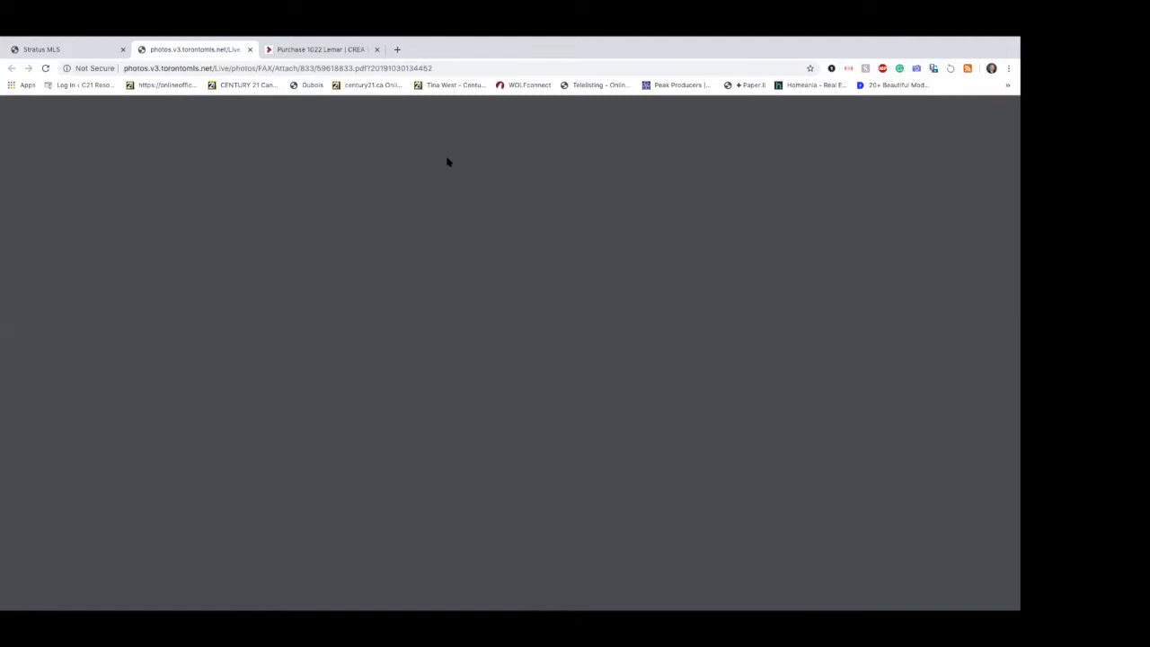
pyautogui.scroll(-1, 438, 257)
pyautogui.scroll(-2, 438, 256)
pyautogui.scroll(3, 425, 375)
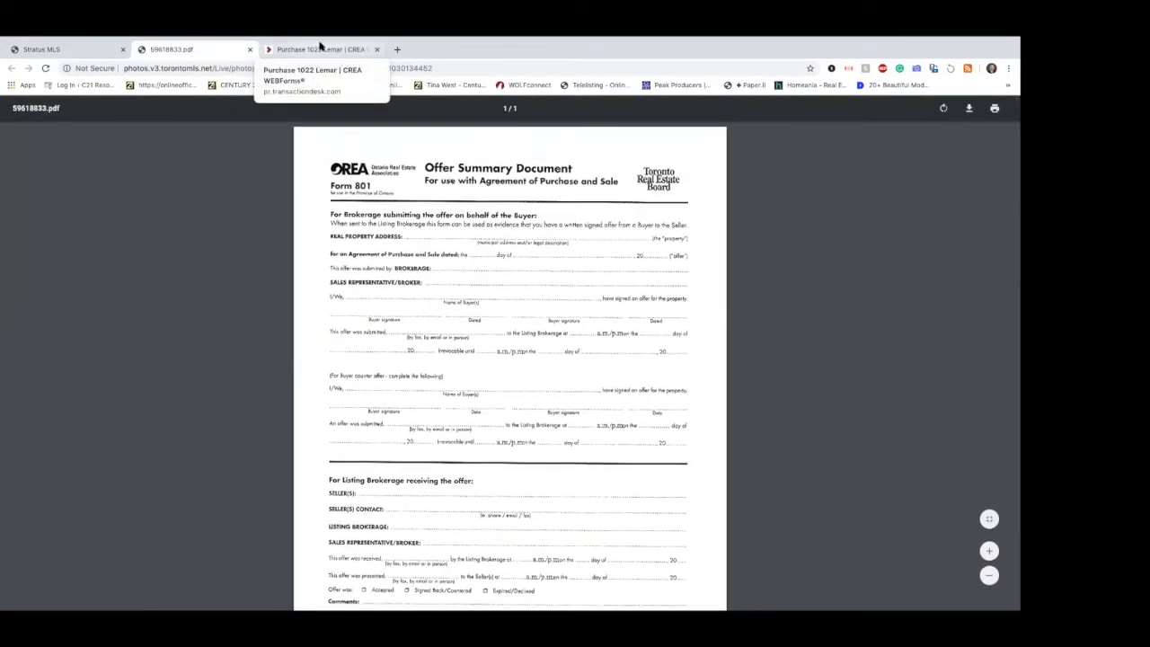
# Step: Switch back to WEBForms, clear Additional Schedules and advance the wizard to Transaction Dates
pyautogui.click(320, 49)
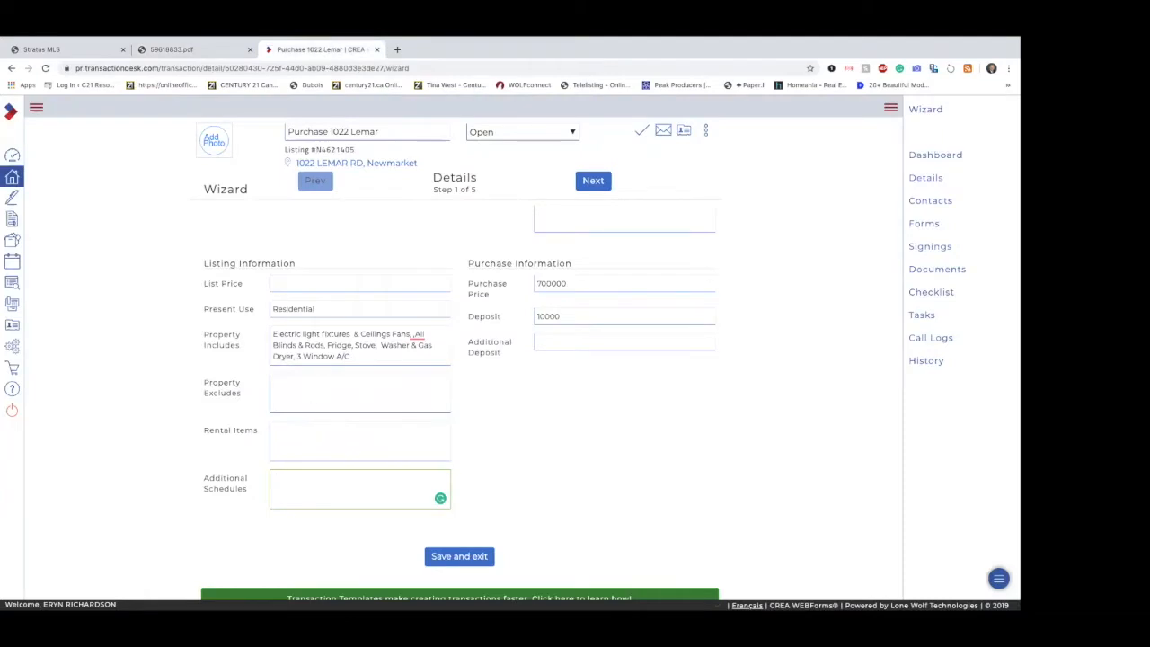
pyautogui.click(488, 471)
pyautogui.click(385, 486)
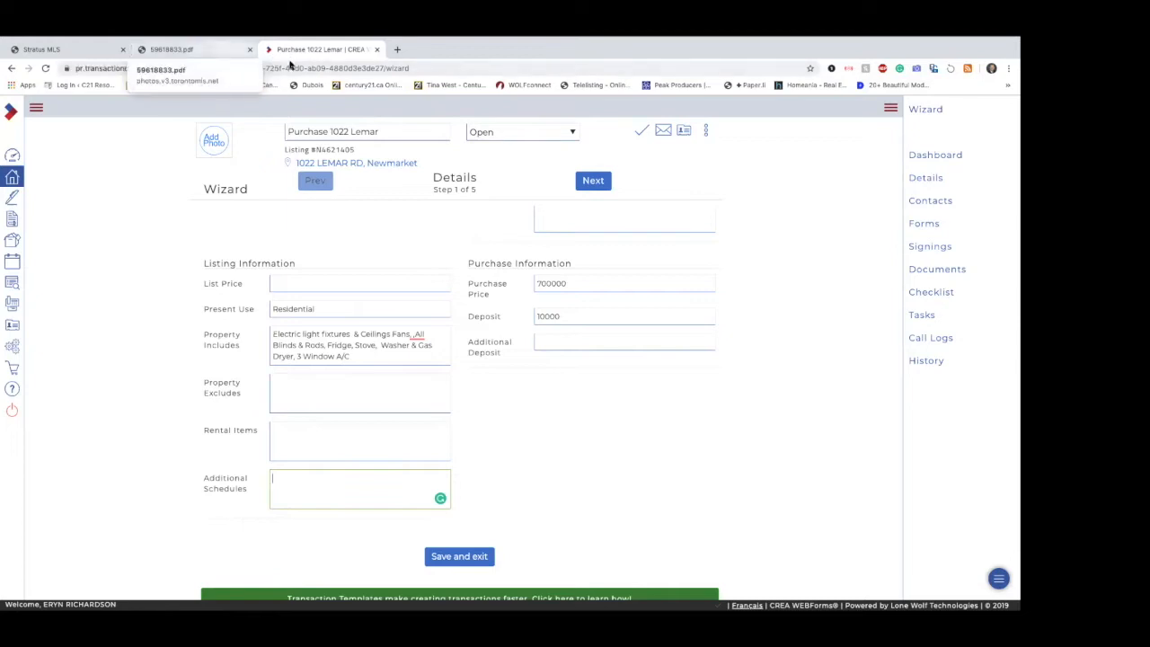
pyautogui.click(537, 432)
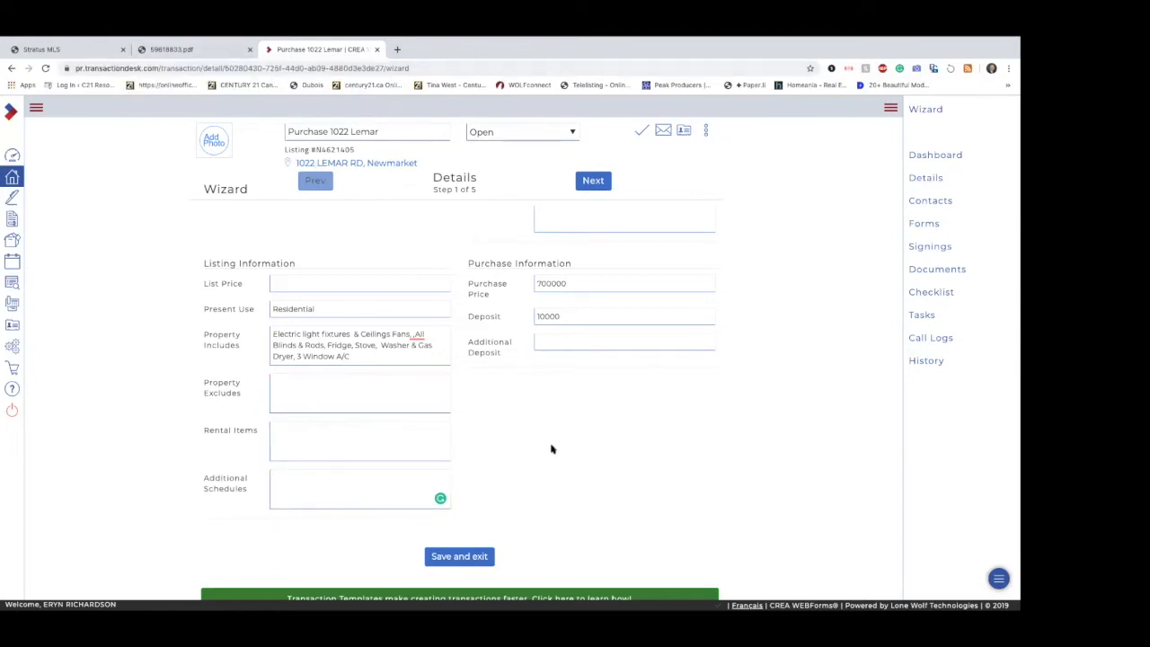
pyautogui.scroll(-1, 552, 448)
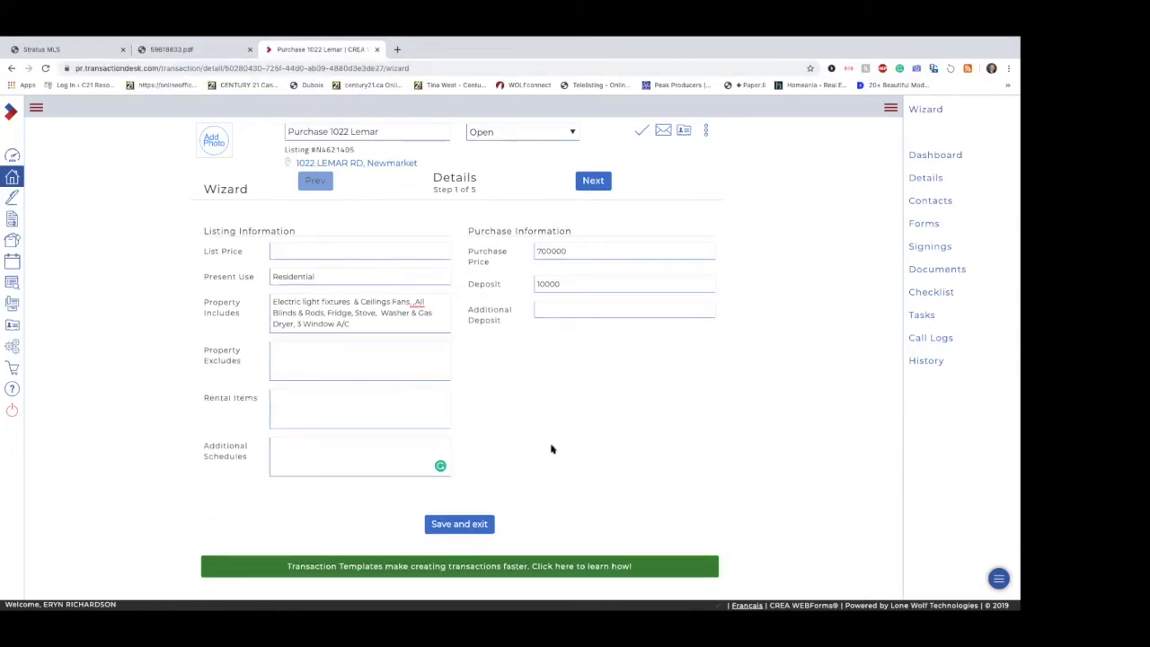
pyautogui.scroll(4, 551, 449)
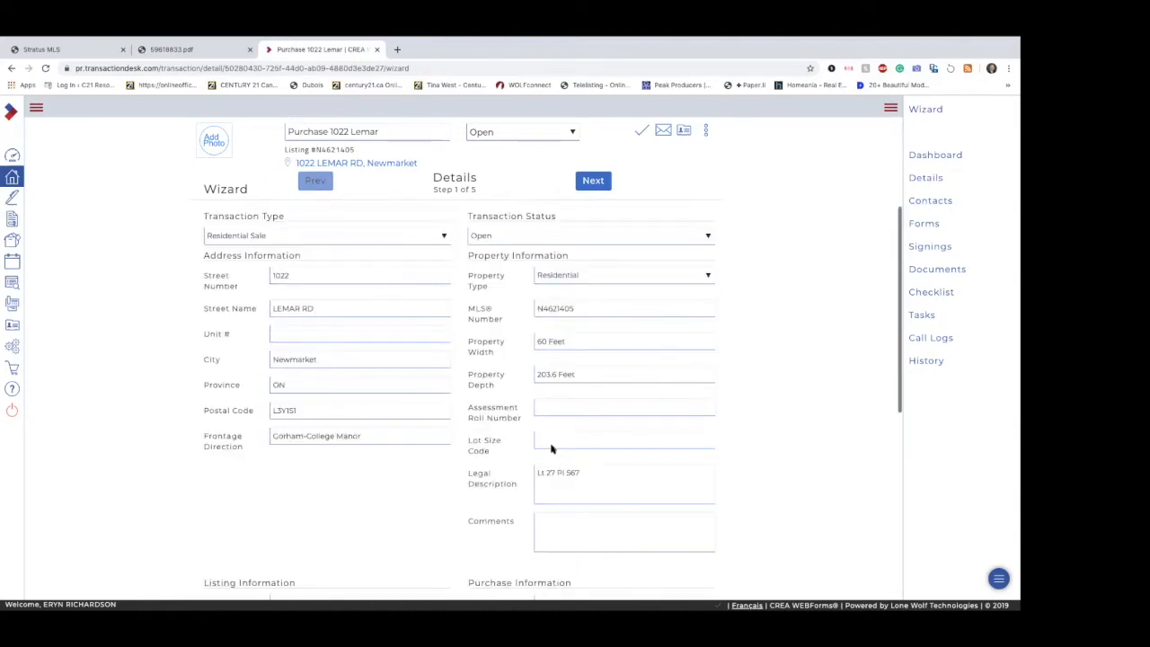
pyautogui.click(589, 180)
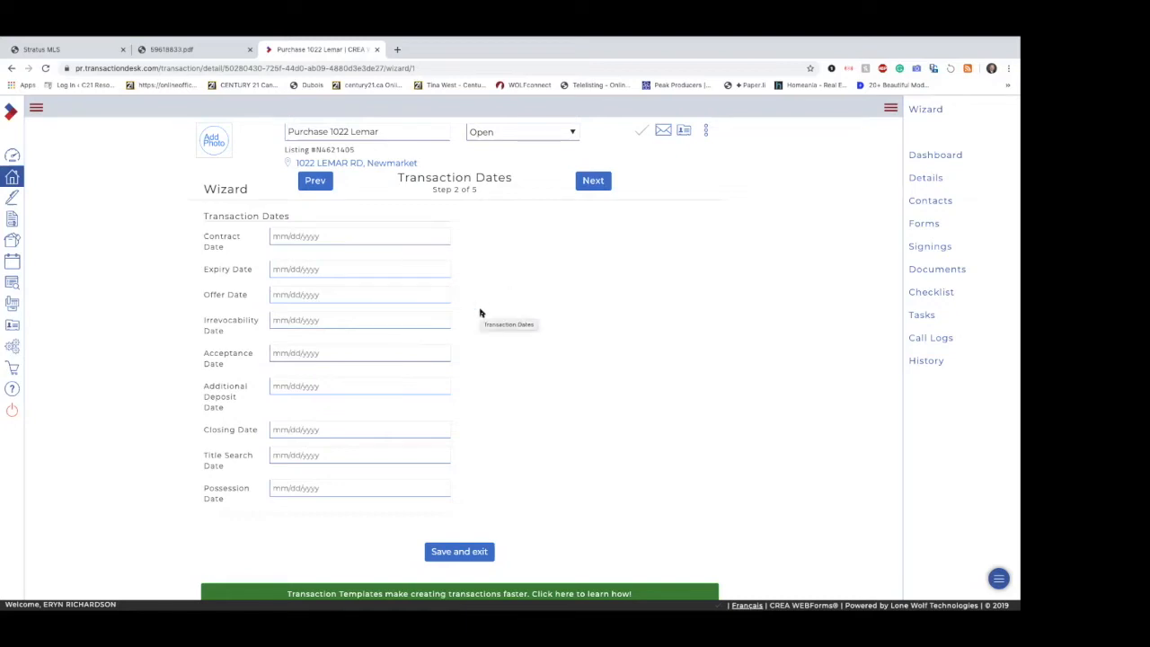
# Step: Set both the Offer Date and the Irrevocability Date to 11/05/2019
pyautogui.click(374, 296)
pyautogui.click(337, 363)
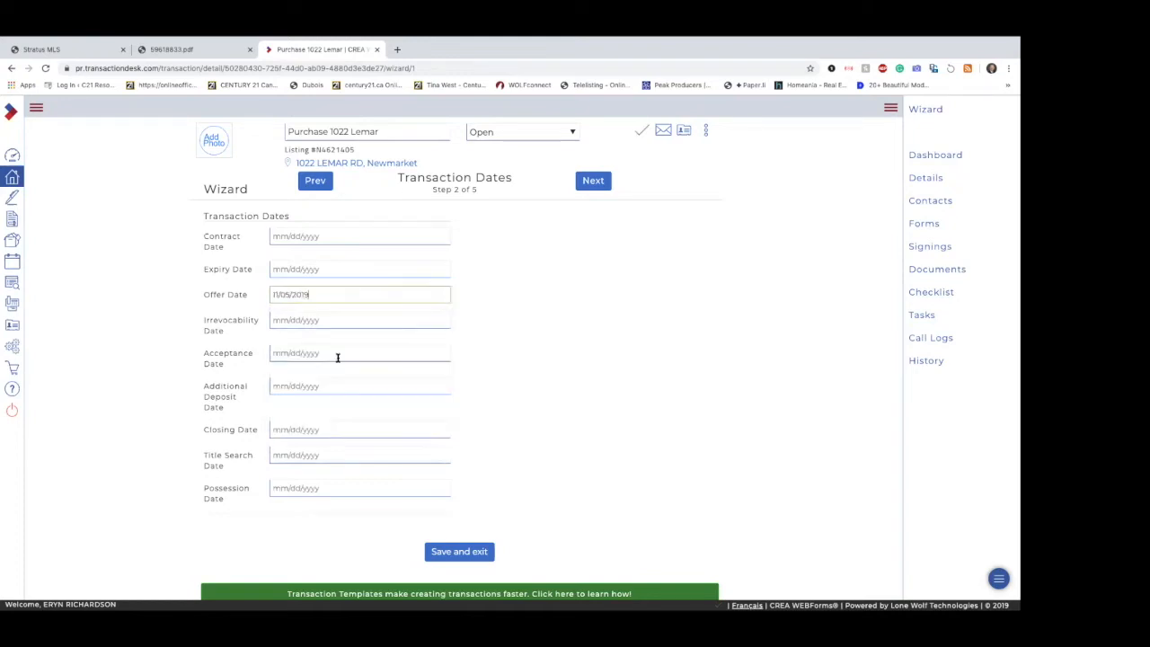
pyautogui.click(341, 317)
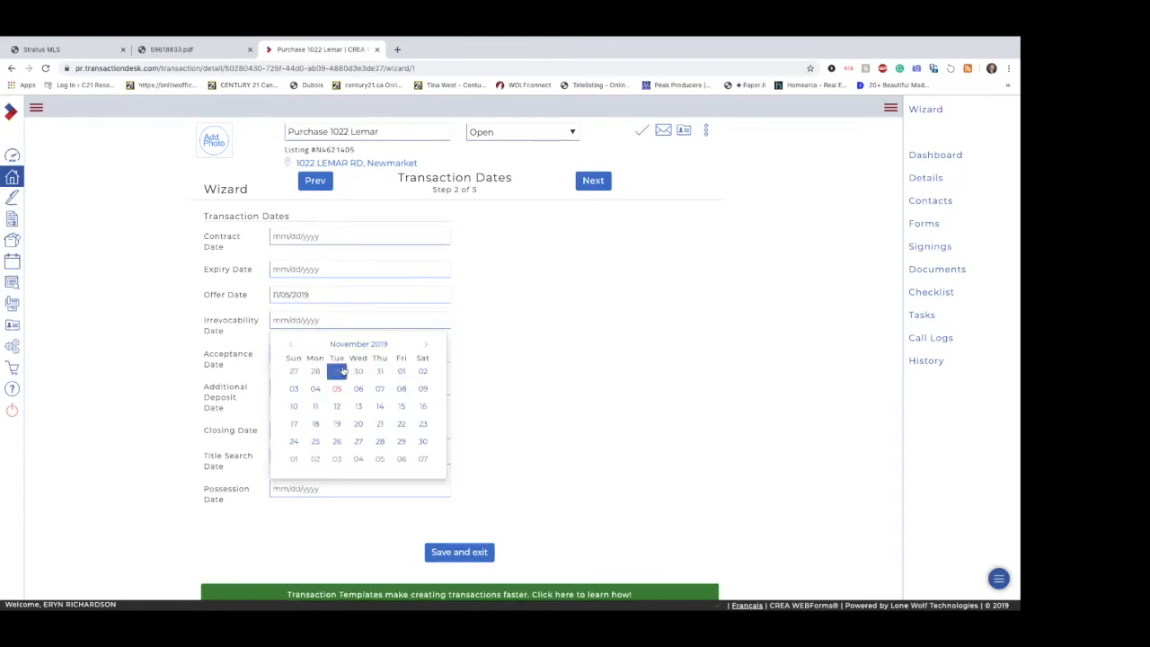
pyautogui.click(337, 369)
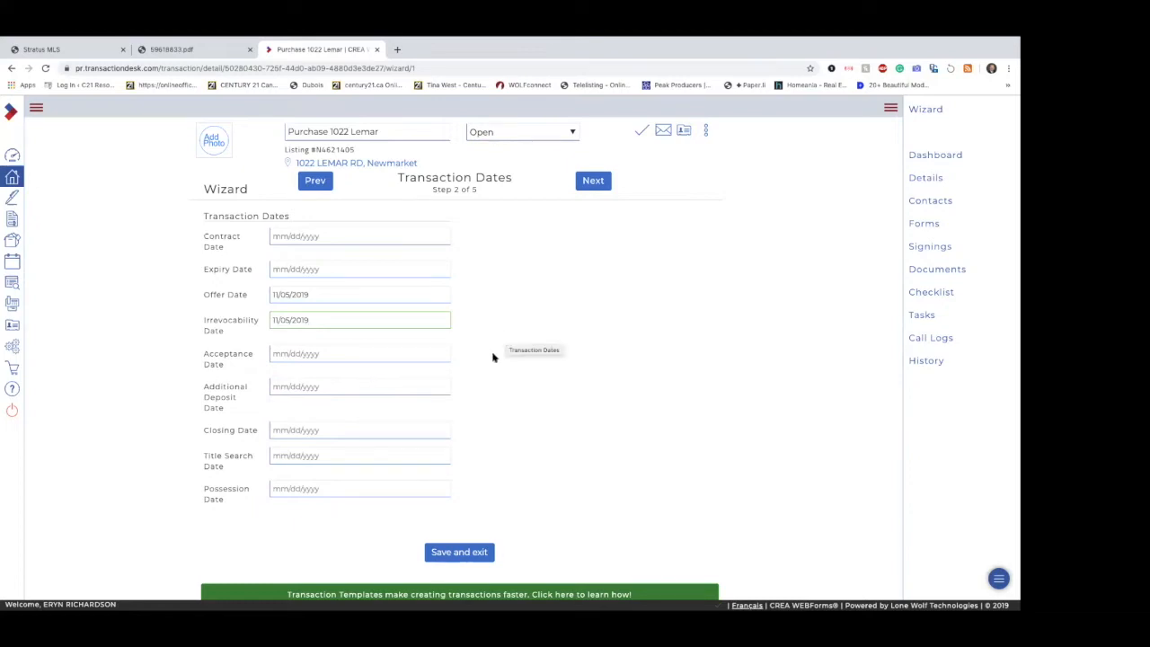
# Step: Set the Closing Date and Possession Date to 01/16/2020, and continue to the Contacts step
pyautogui.click(356, 430)
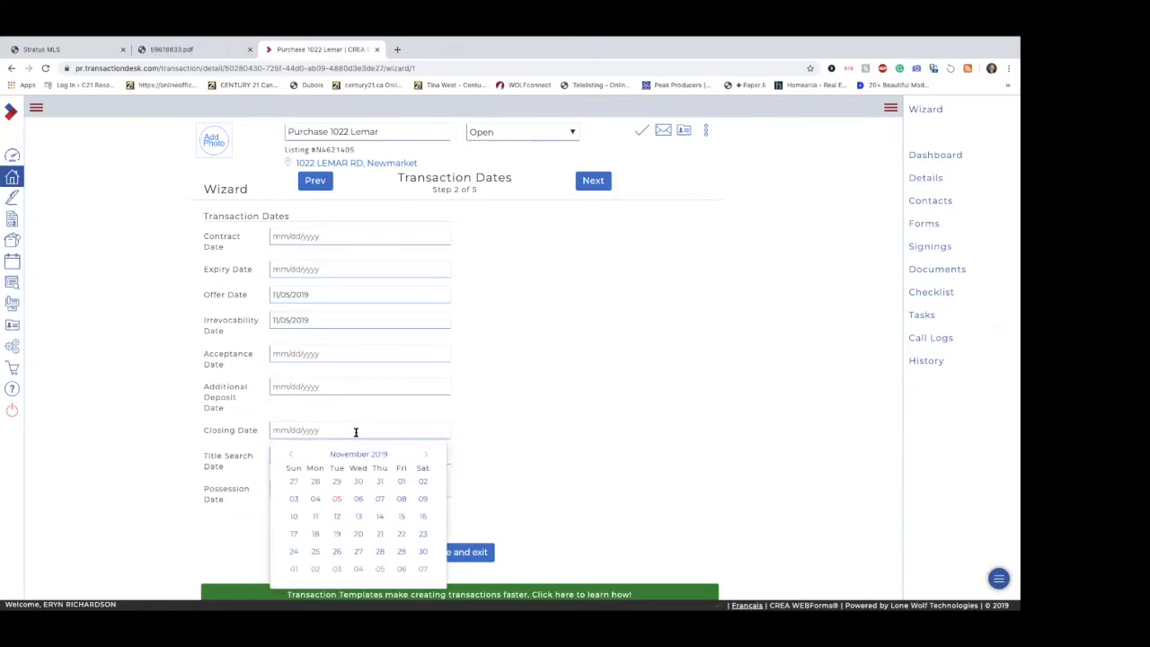
pyautogui.click(426, 455)
pyautogui.click(425, 455)
pyautogui.click(379, 516)
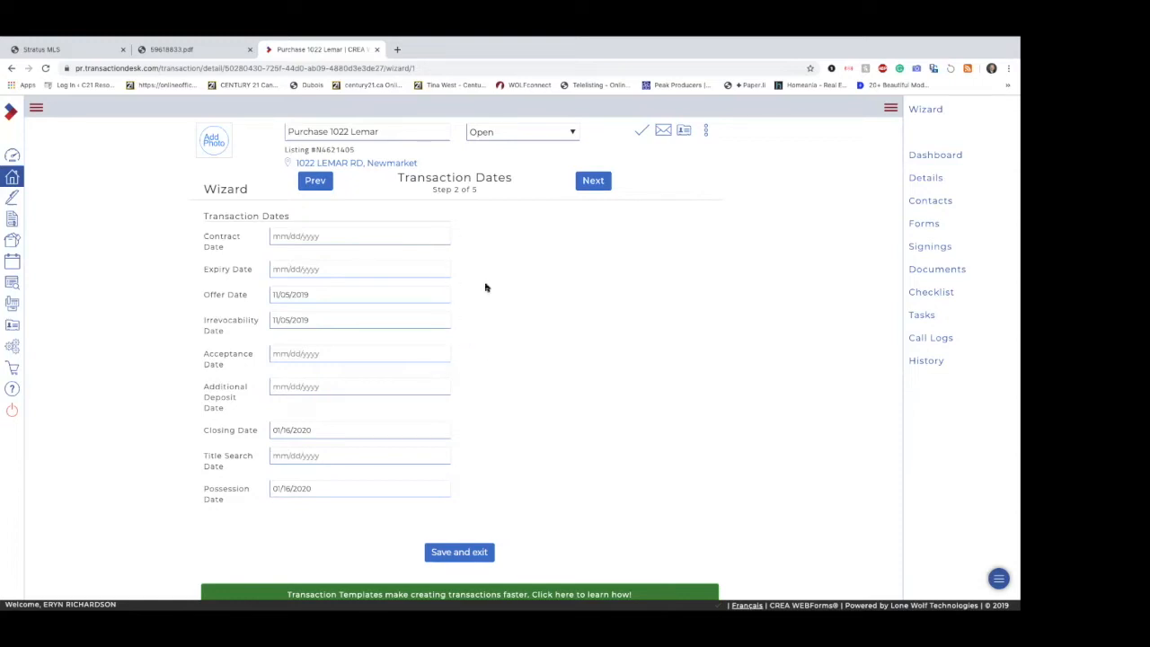
pyautogui.click(606, 189)
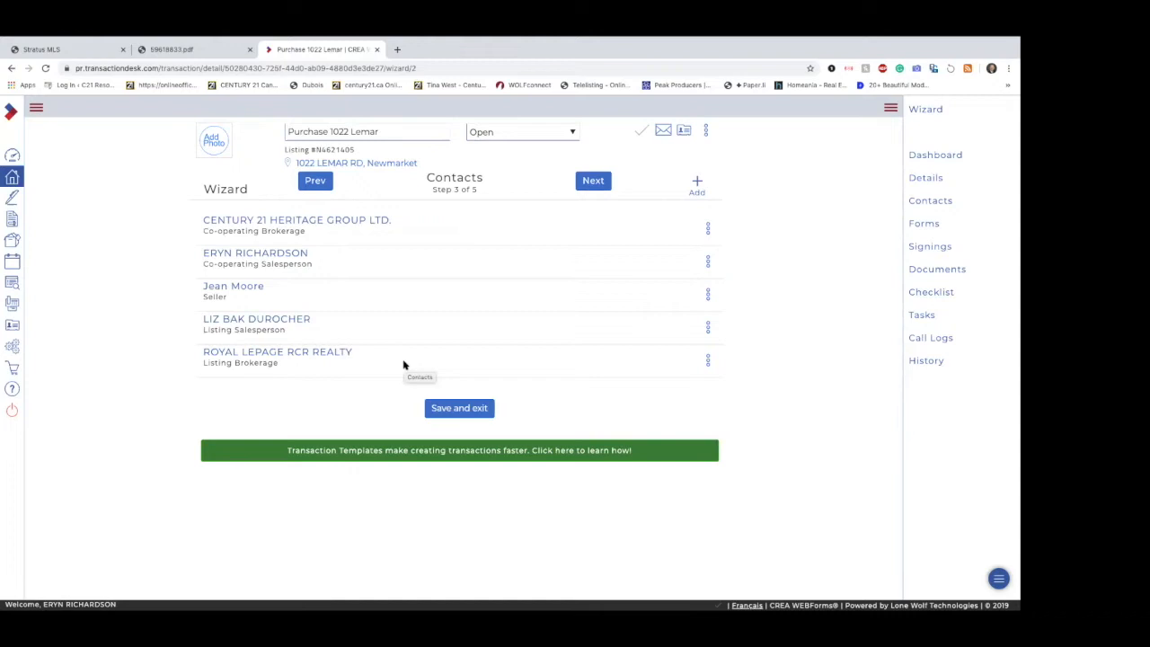
# Step: Create a new transaction contact of type Buyer and enter the buyer's first and last name
pyautogui.click(699, 182)
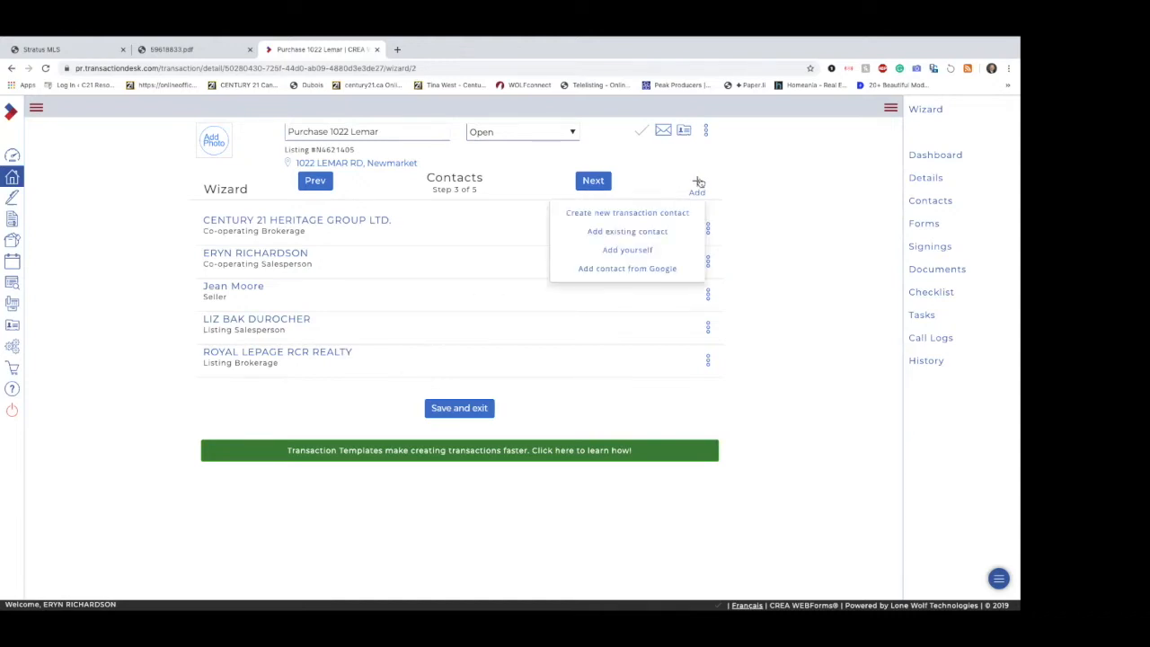
pyautogui.click(654, 214)
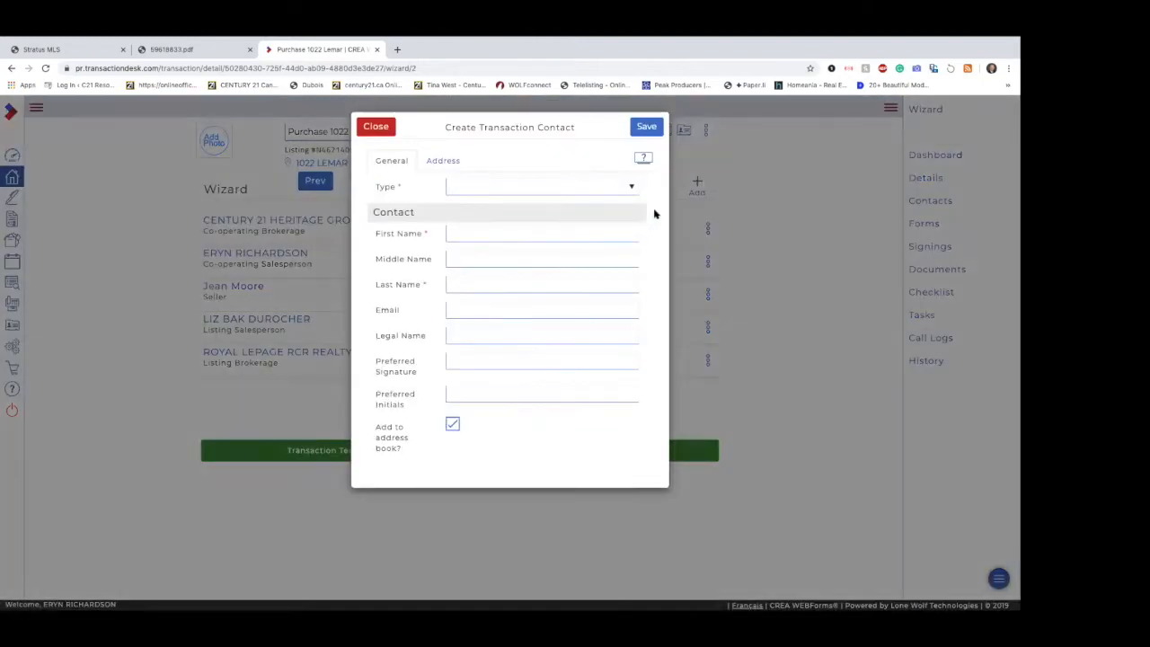
pyautogui.click(555, 186)
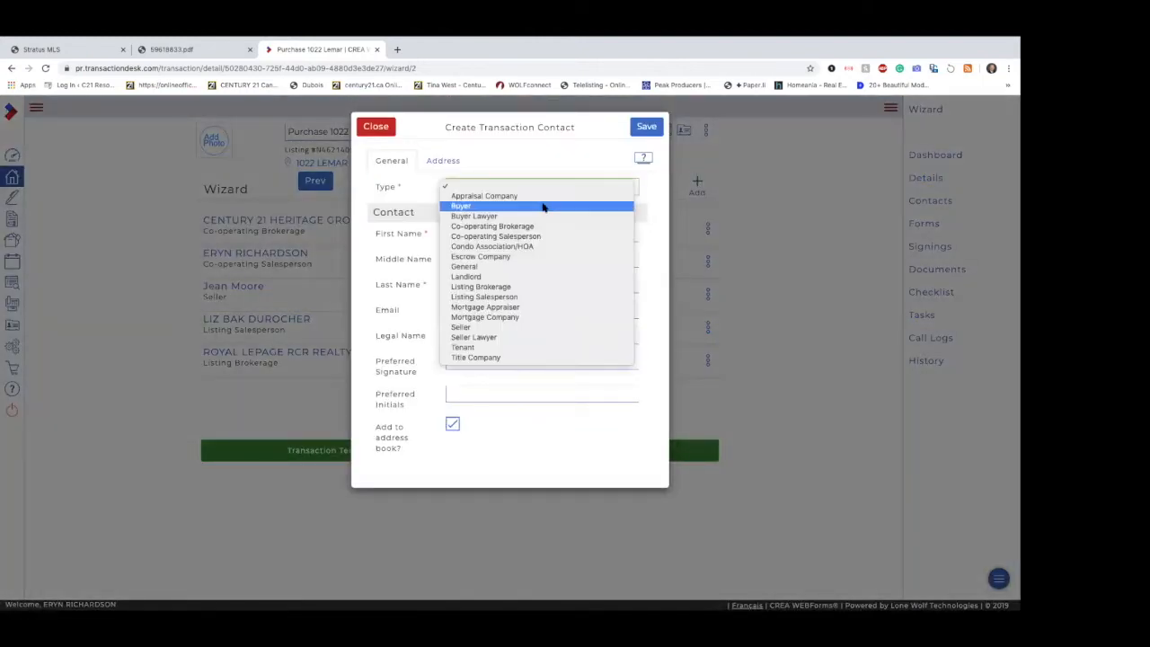
pyautogui.click(543, 208)
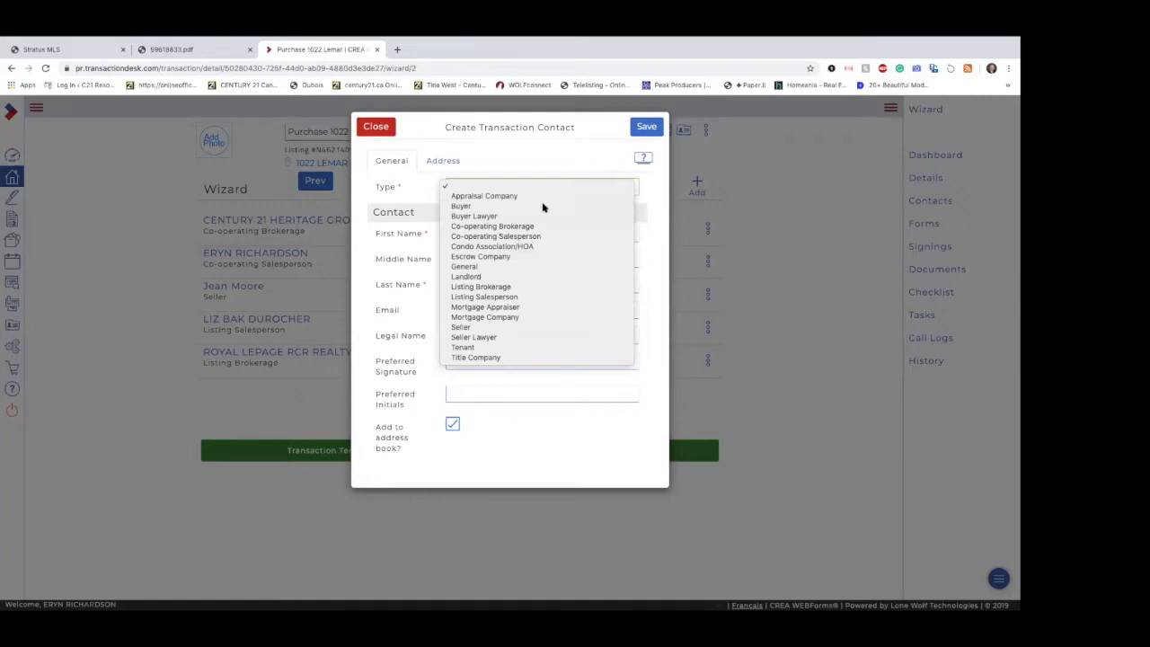
pyautogui.click(541, 233)
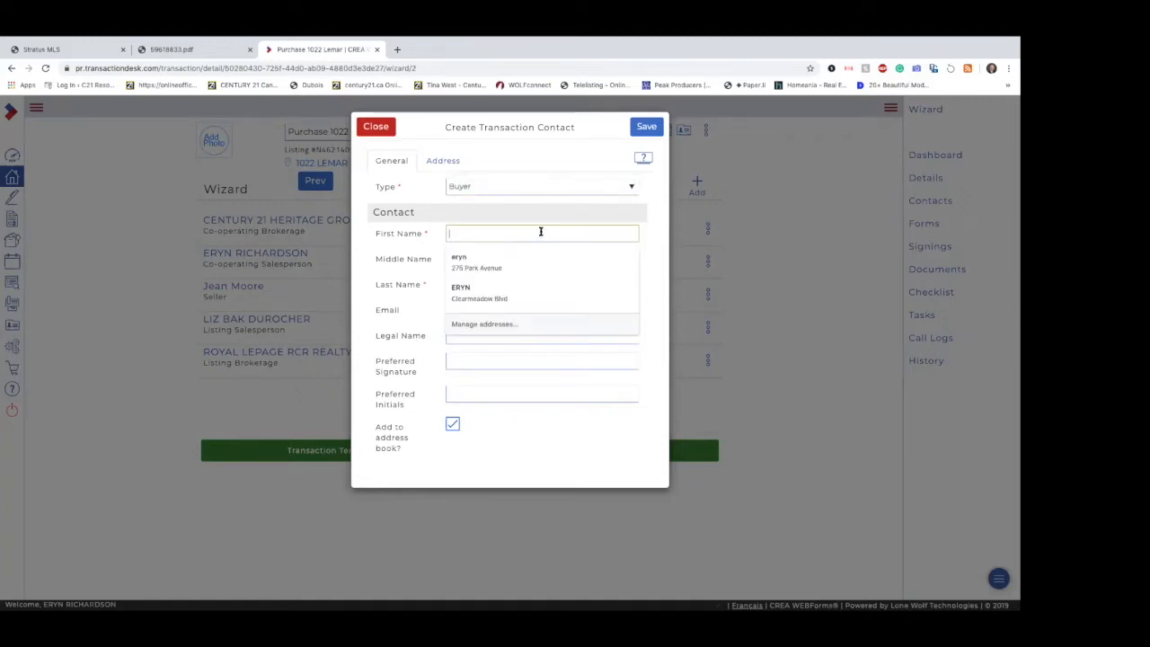
pyautogui.press('Tab')
pyautogui.press('Tab')
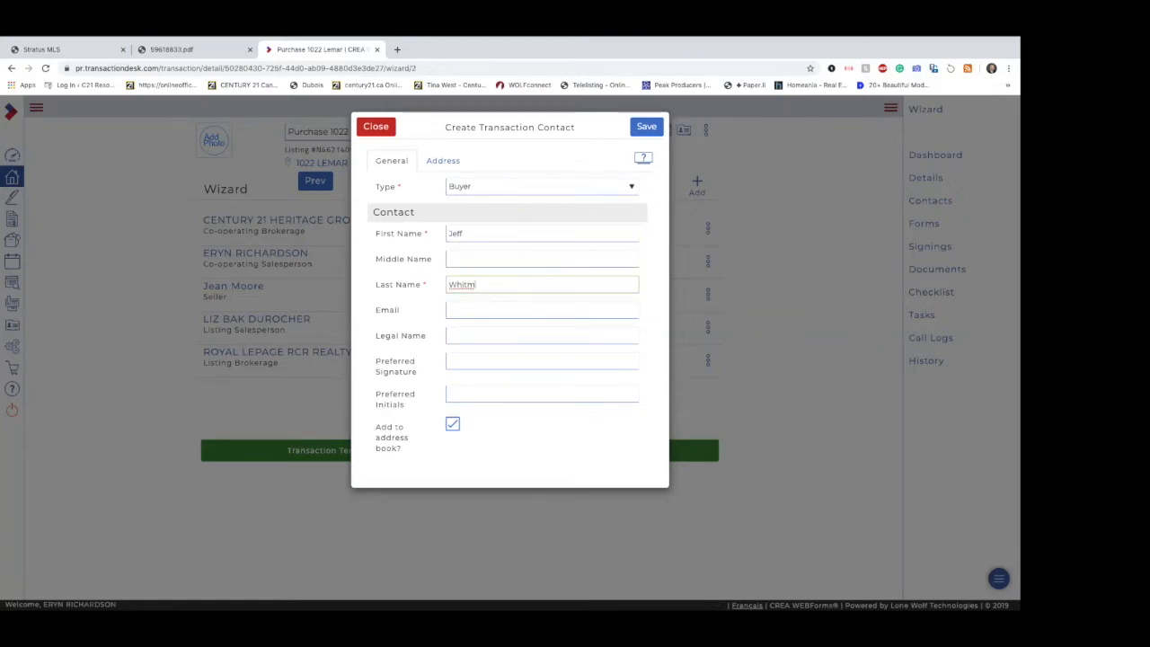
pyautogui.click(641, 133)
pyautogui.click(466, 311)
pyautogui.click(402, 318)
pyautogui.click(471, 310)
pyautogui.click(403, 318)
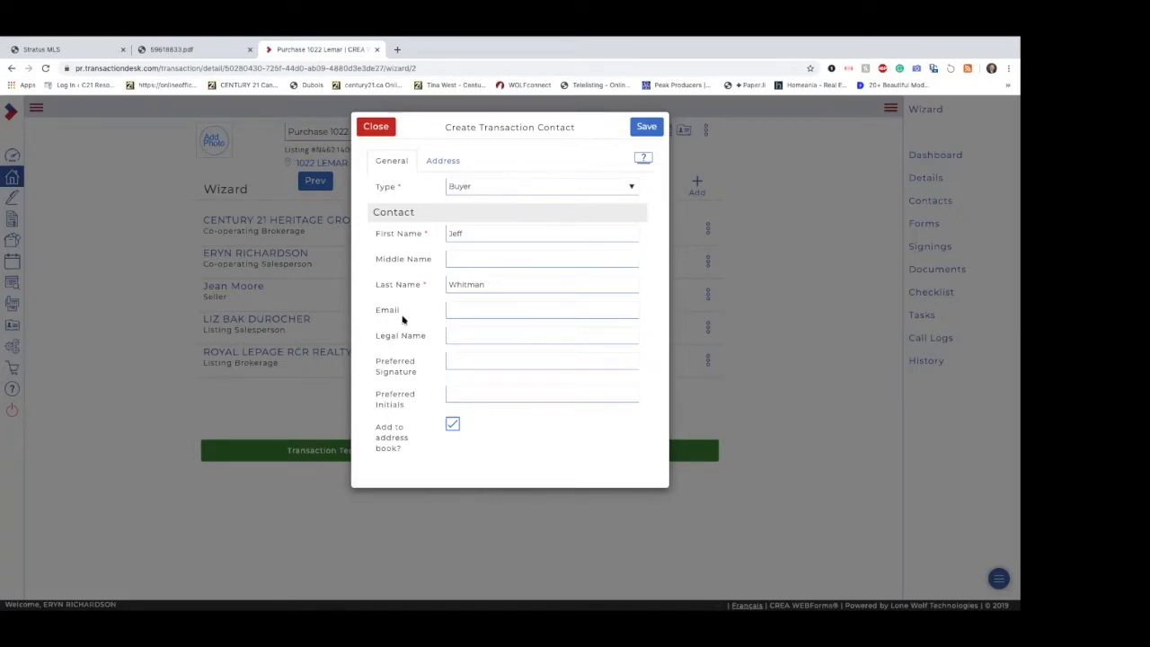
pyautogui.click(457, 312)
pyautogui.click(403, 318)
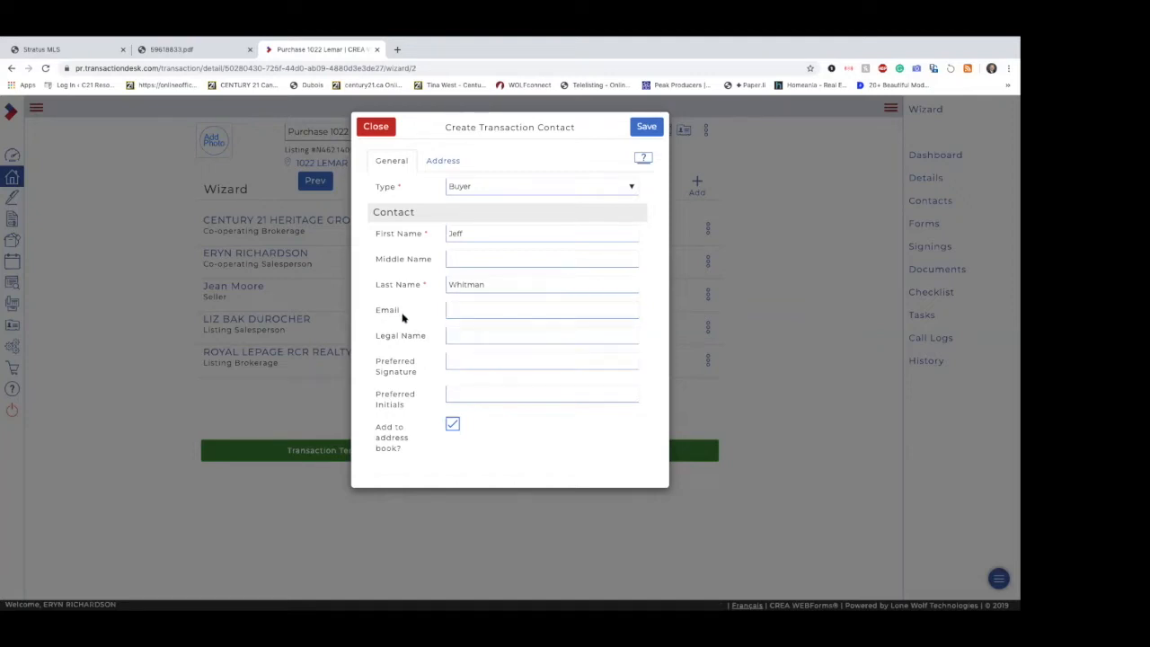
pyautogui.click(547, 236)
pyautogui.click(530, 311)
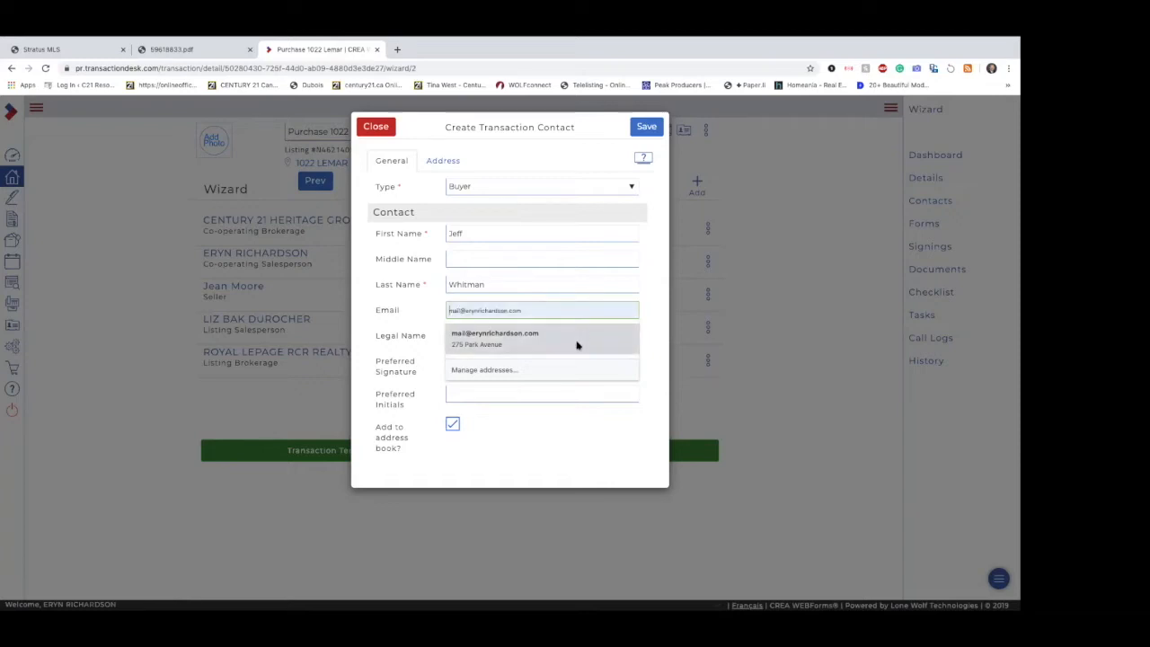
pyautogui.click(398, 316)
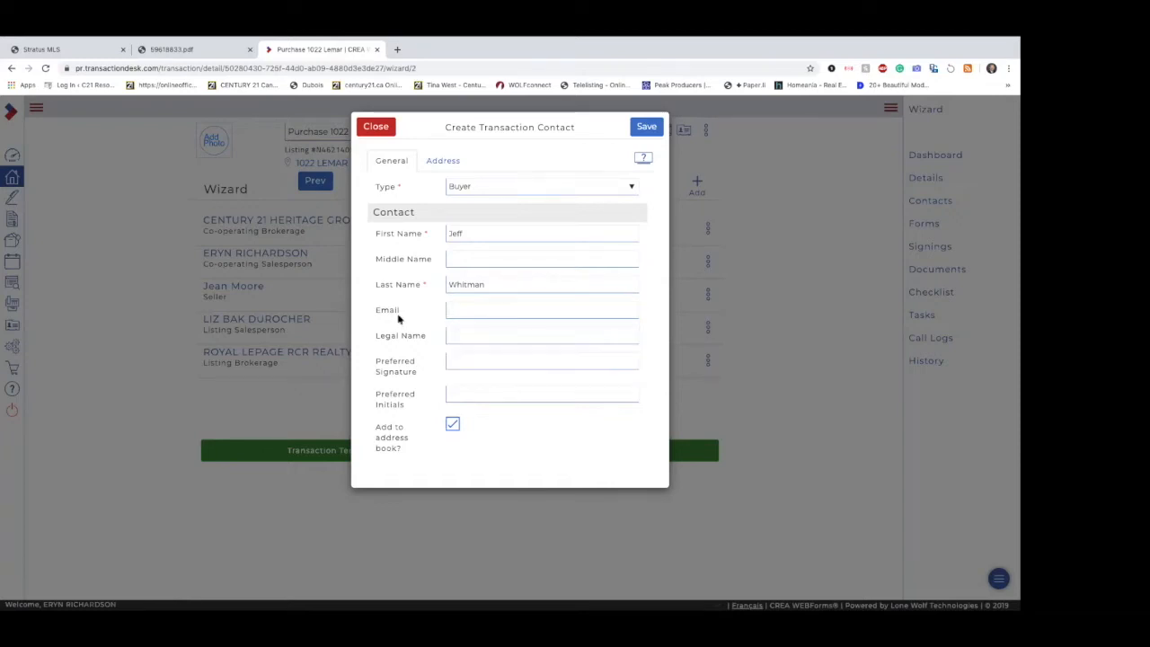
pyautogui.click(461, 314)
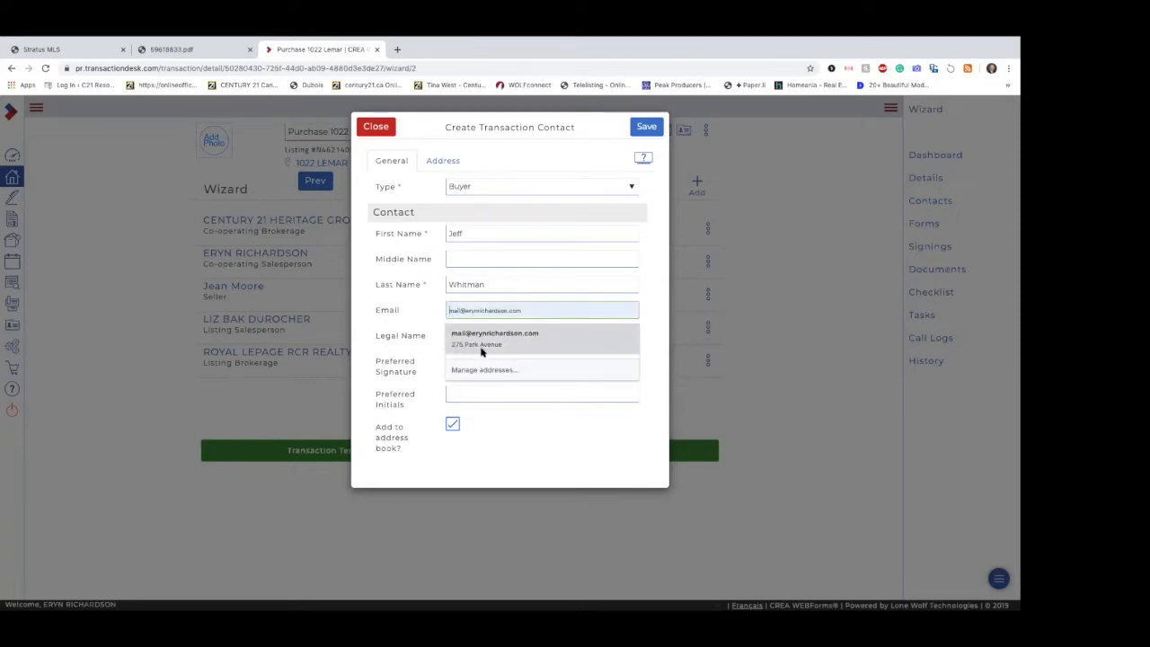
pyautogui.click(414, 316)
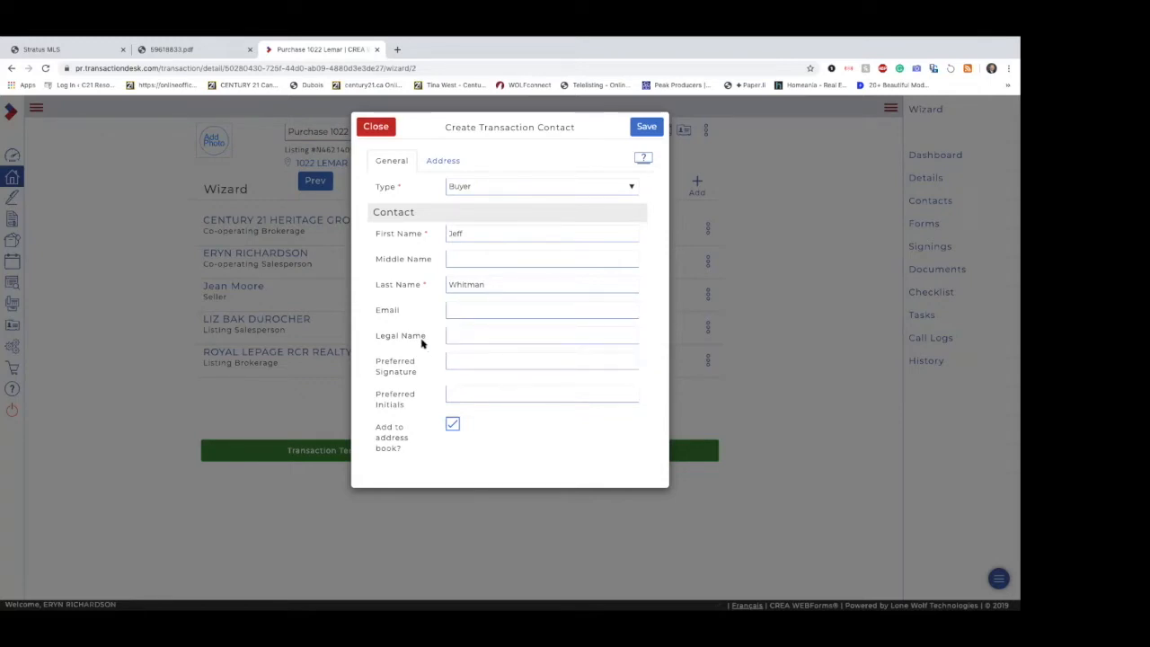
# Step: Save the new buyer contact to the transaction with its email left blank
pyautogui.click(476, 230)
pyautogui.click(491, 286)
pyautogui.click(647, 130)
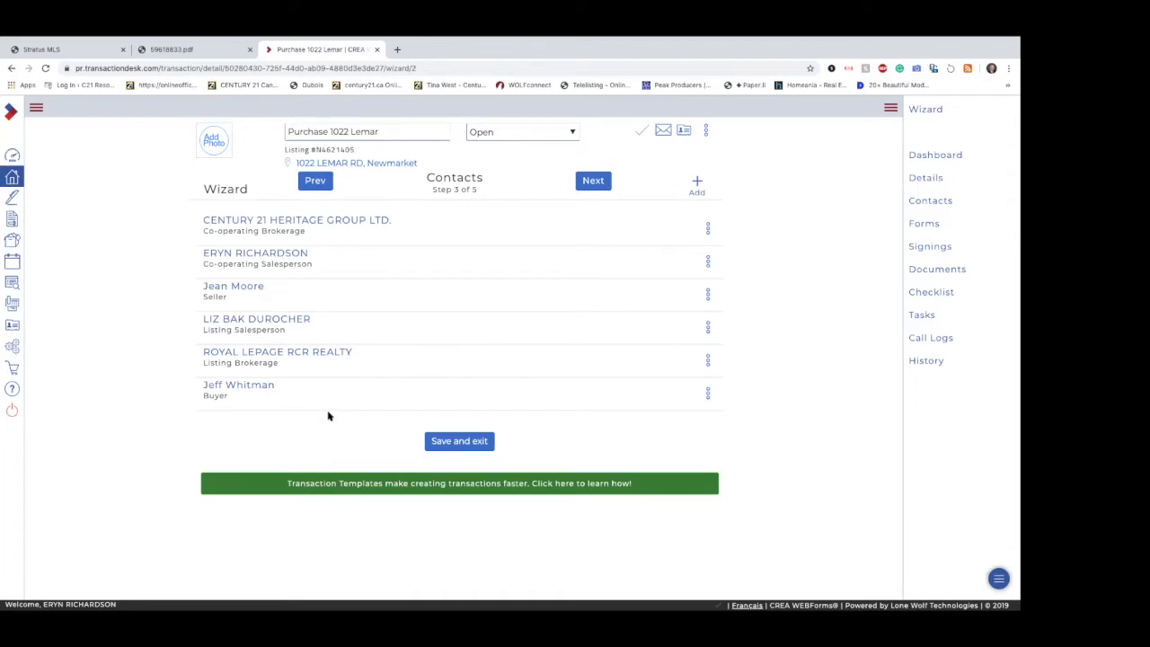
pyautogui.click(694, 185)
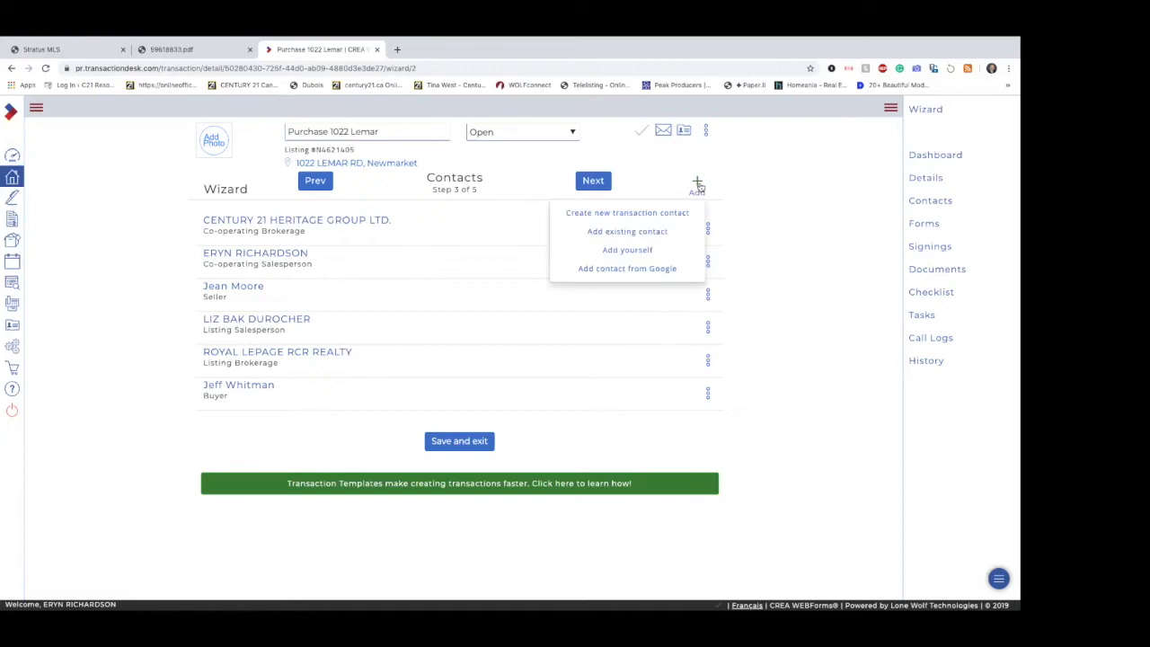
pyautogui.click(654, 218)
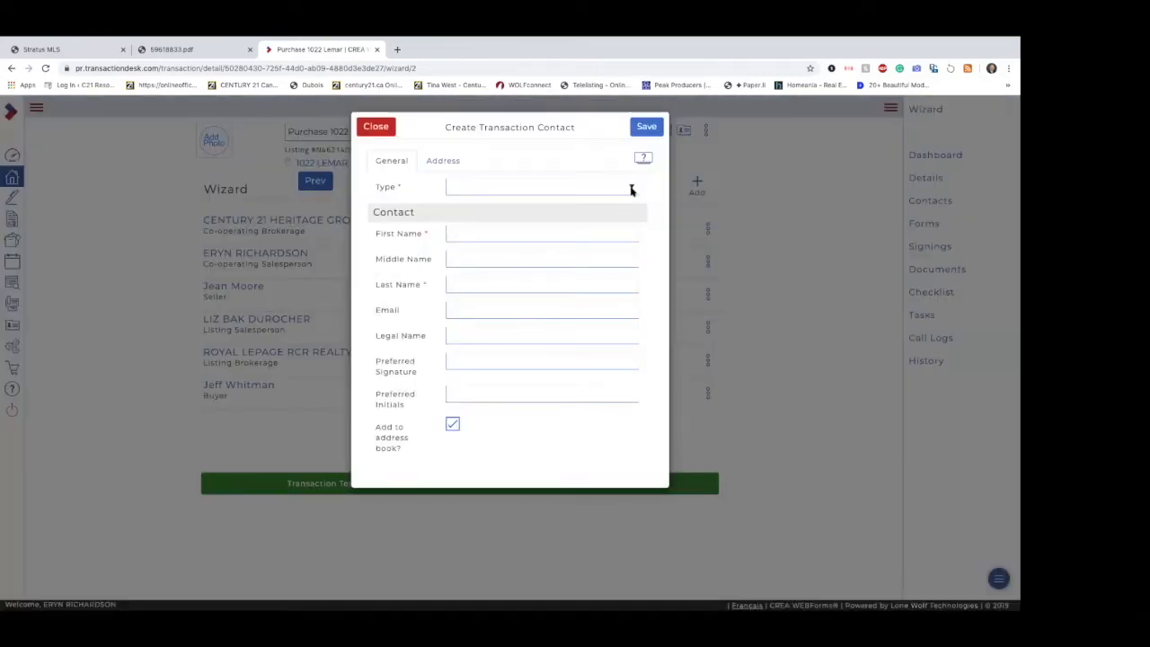
pyautogui.click(632, 188)
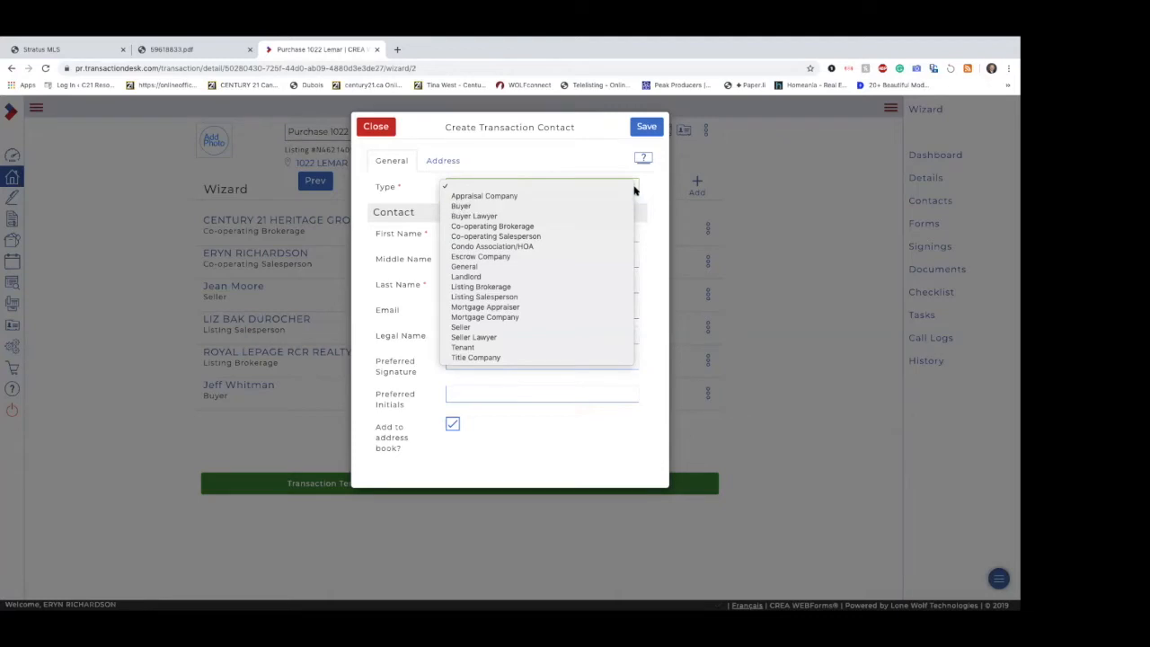
pyautogui.click(382, 132)
pyautogui.click(382, 132)
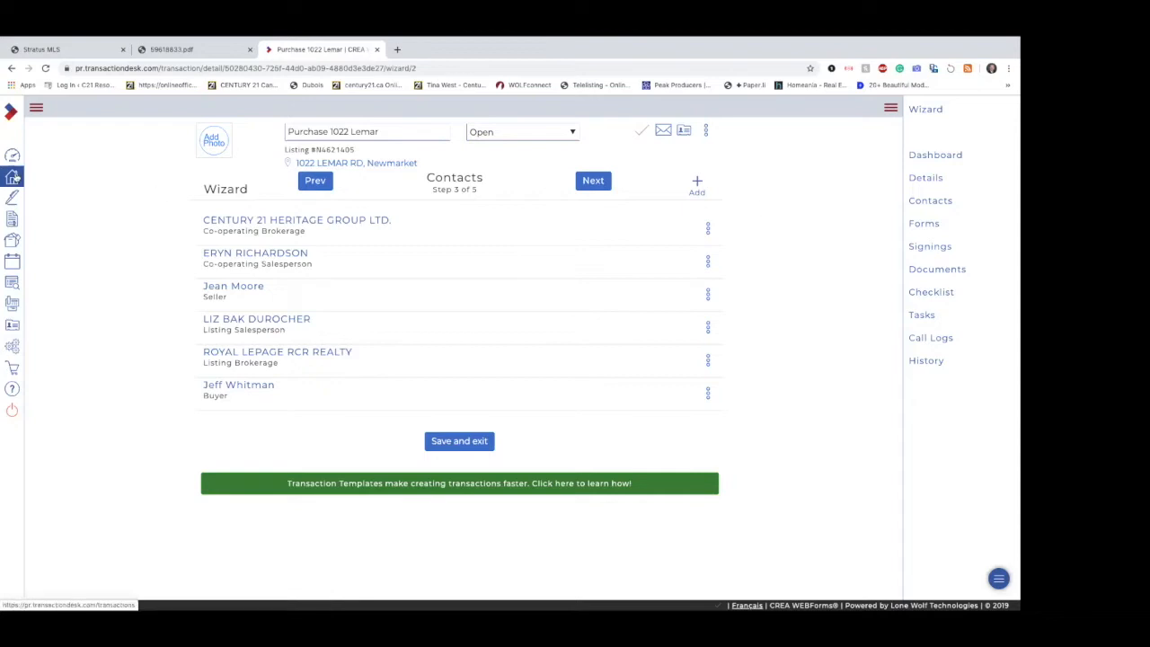
pyautogui.click(12, 198)
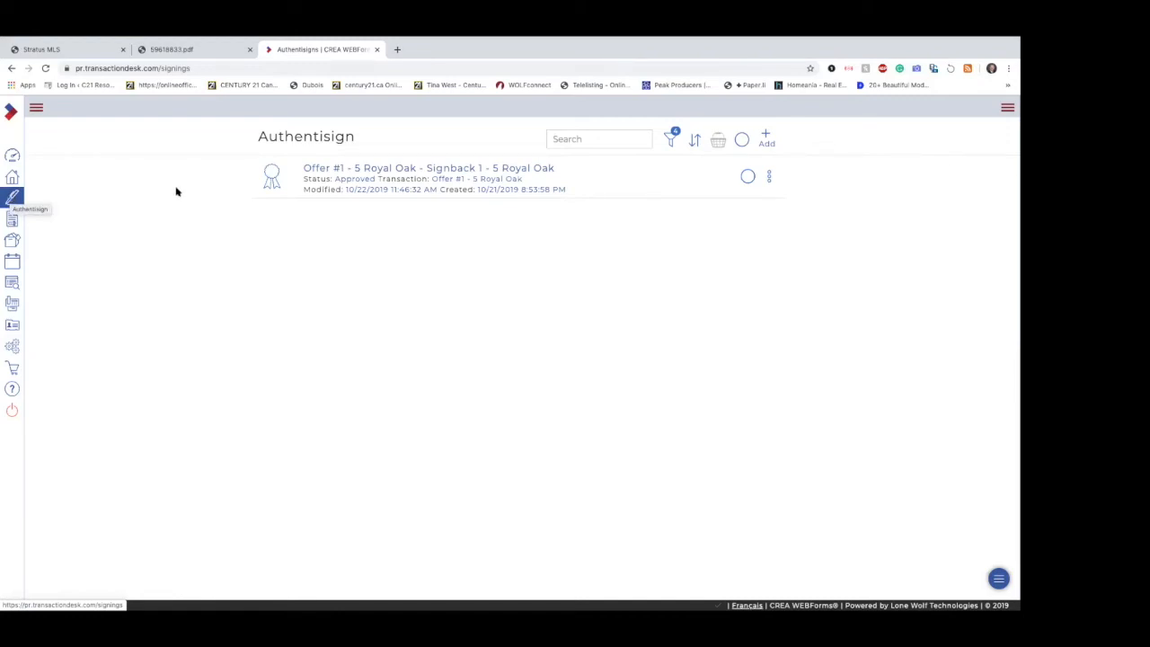
pyautogui.click(36, 109)
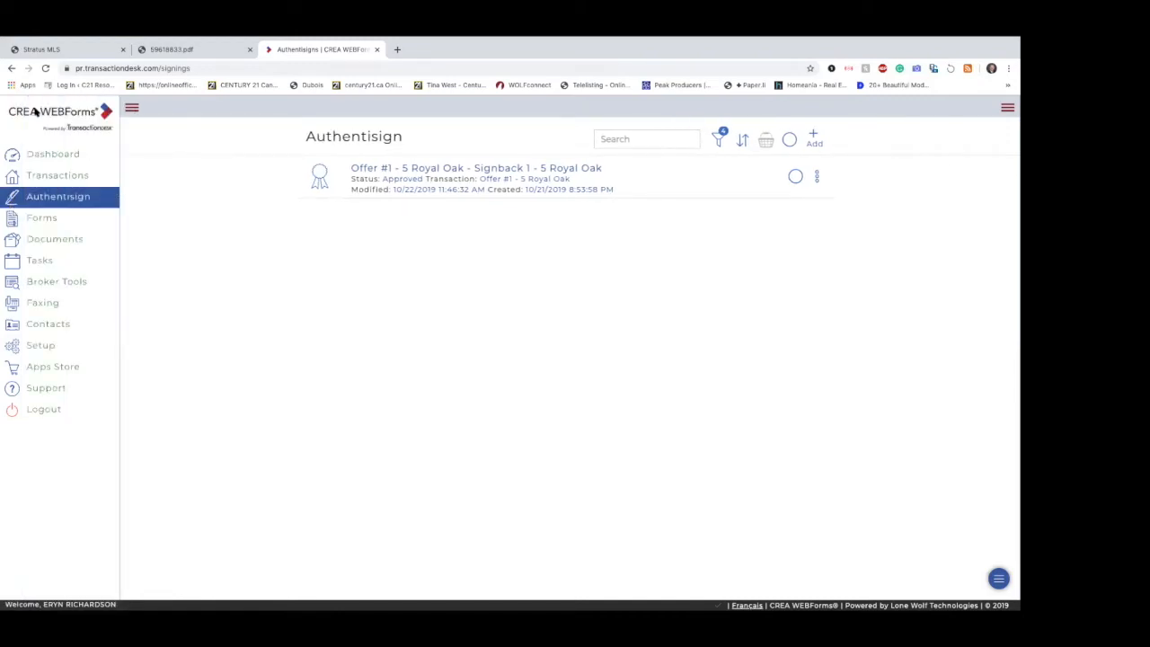
pyautogui.click(71, 155)
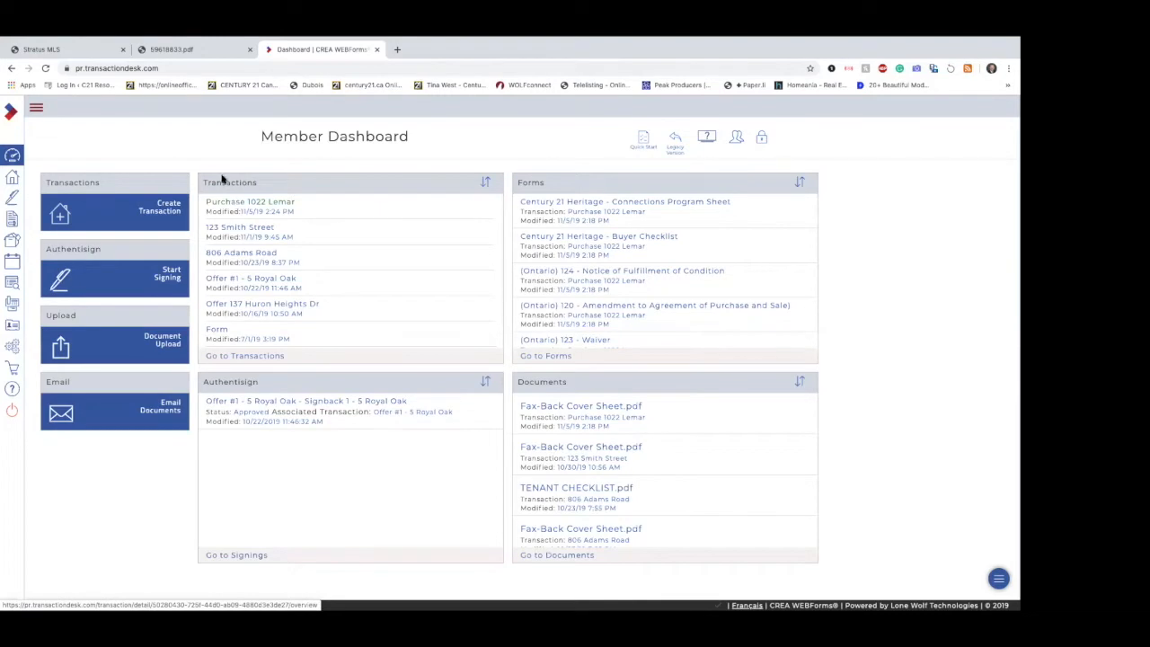
pyautogui.click(277, 205)
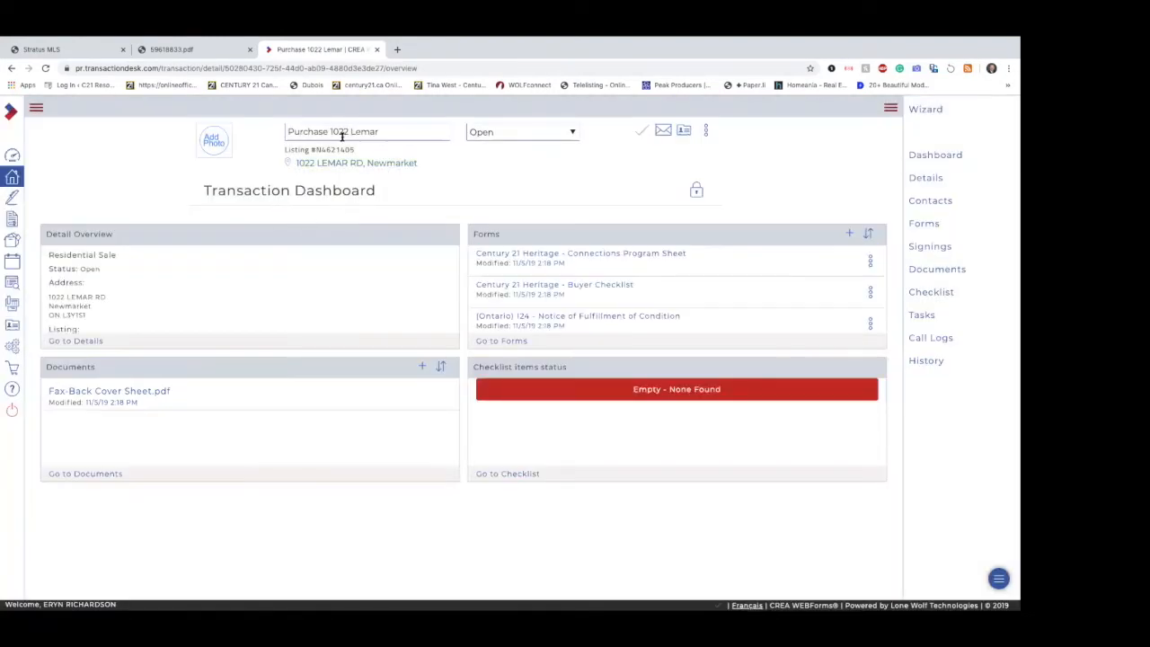
pyautogui.click(925, 110)
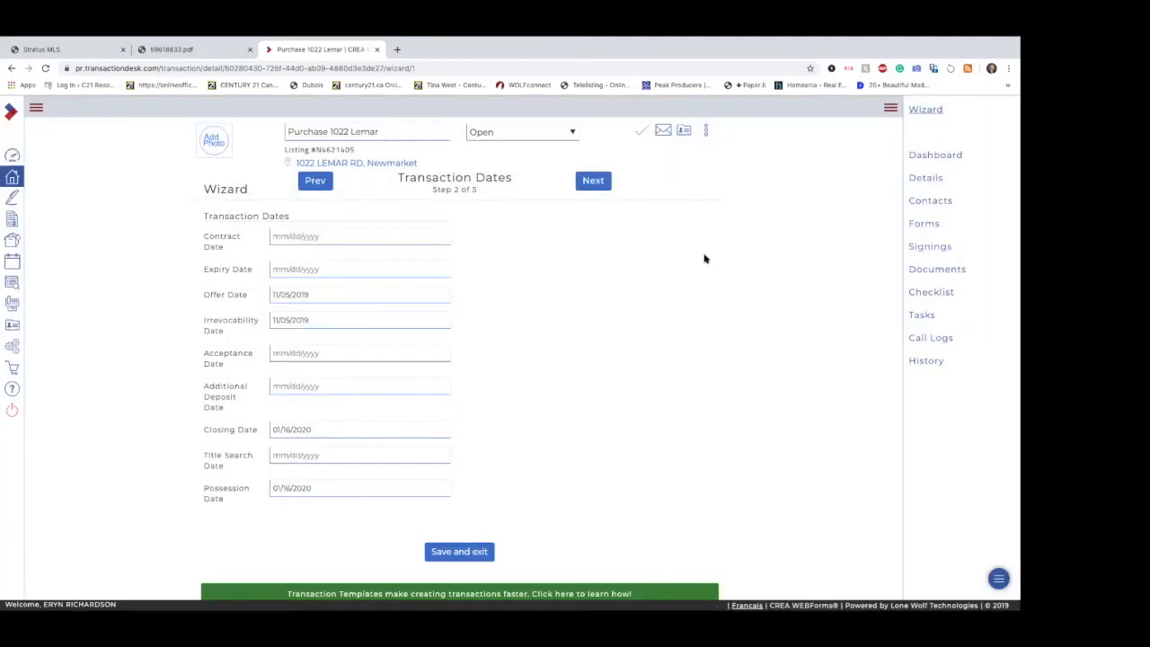
pyautogui.click(595, 183)
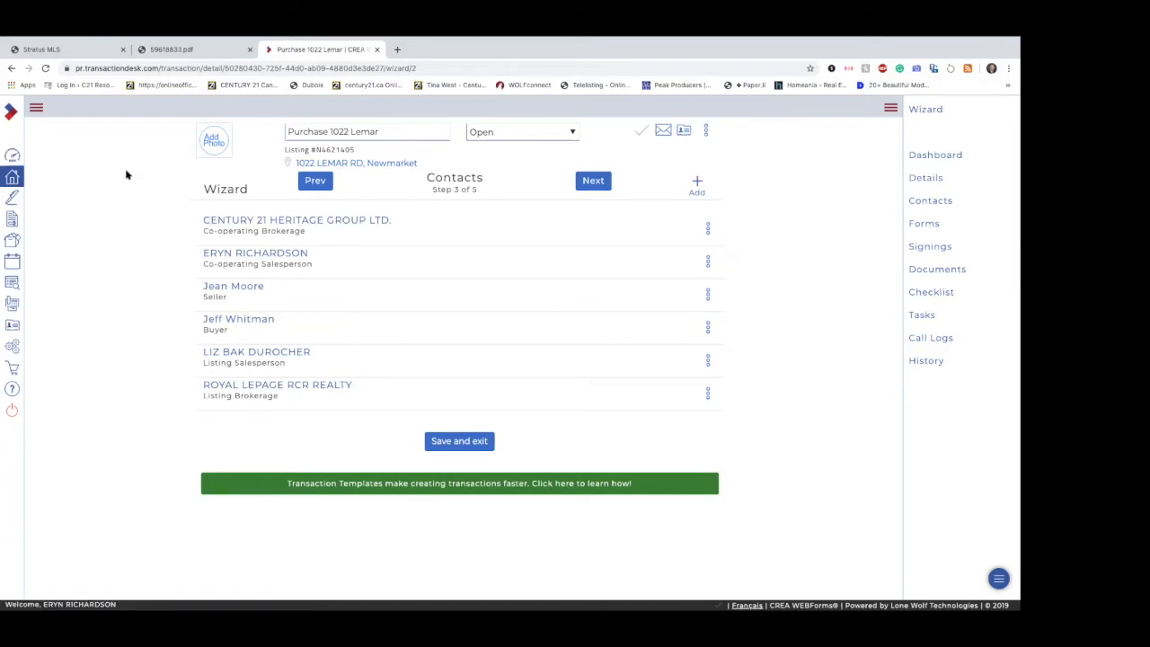
pyautogui.click(36, 108)
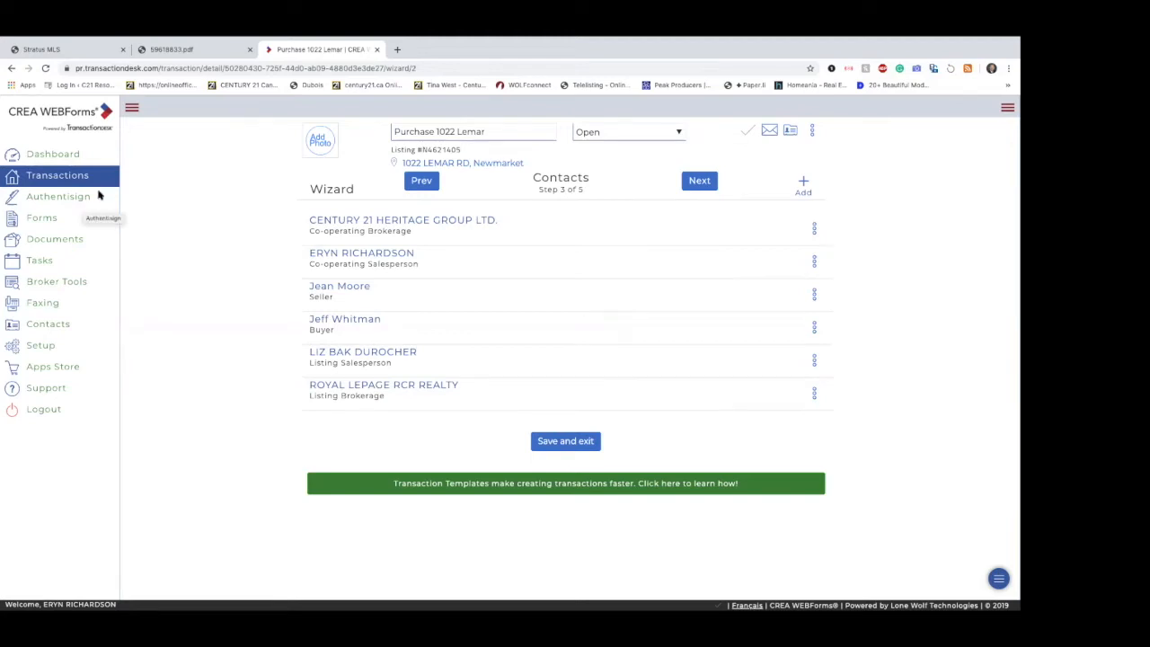
pyautogui.click(69, 177)
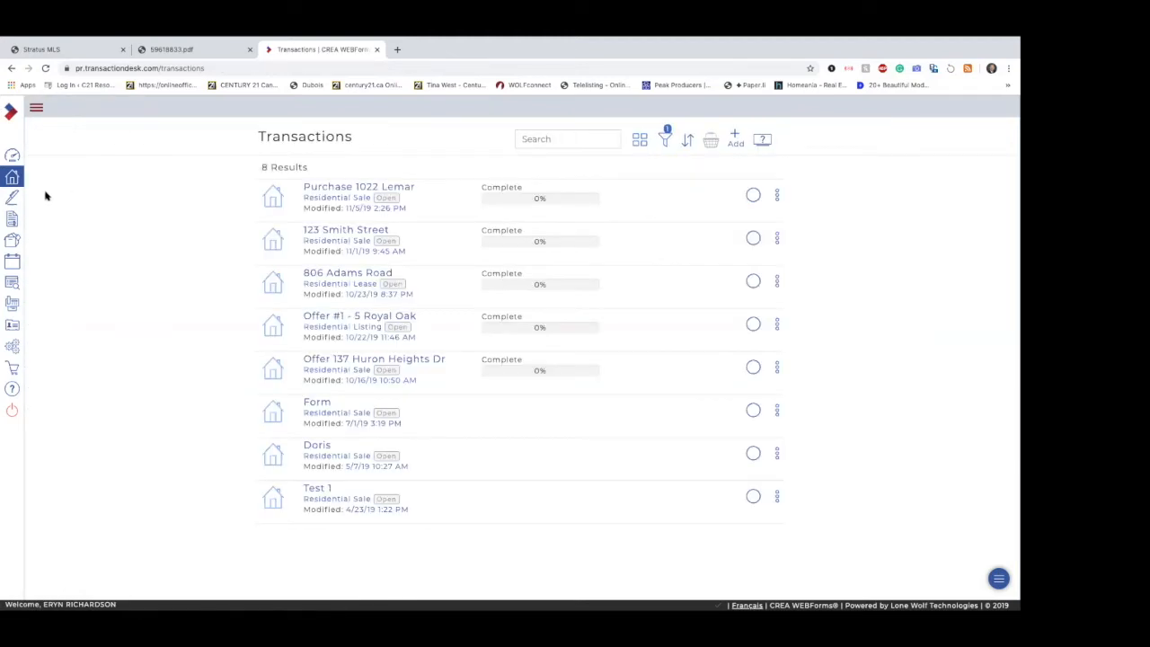
pyautogui.click(12, 198)
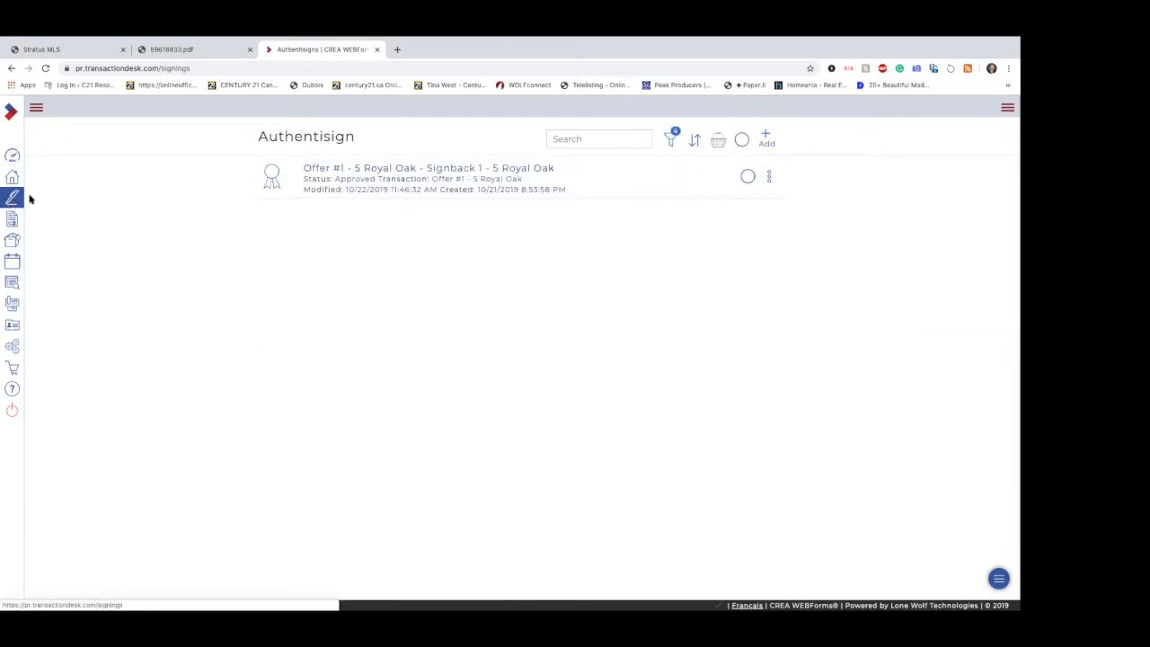
pyautogui.click(12, 177)
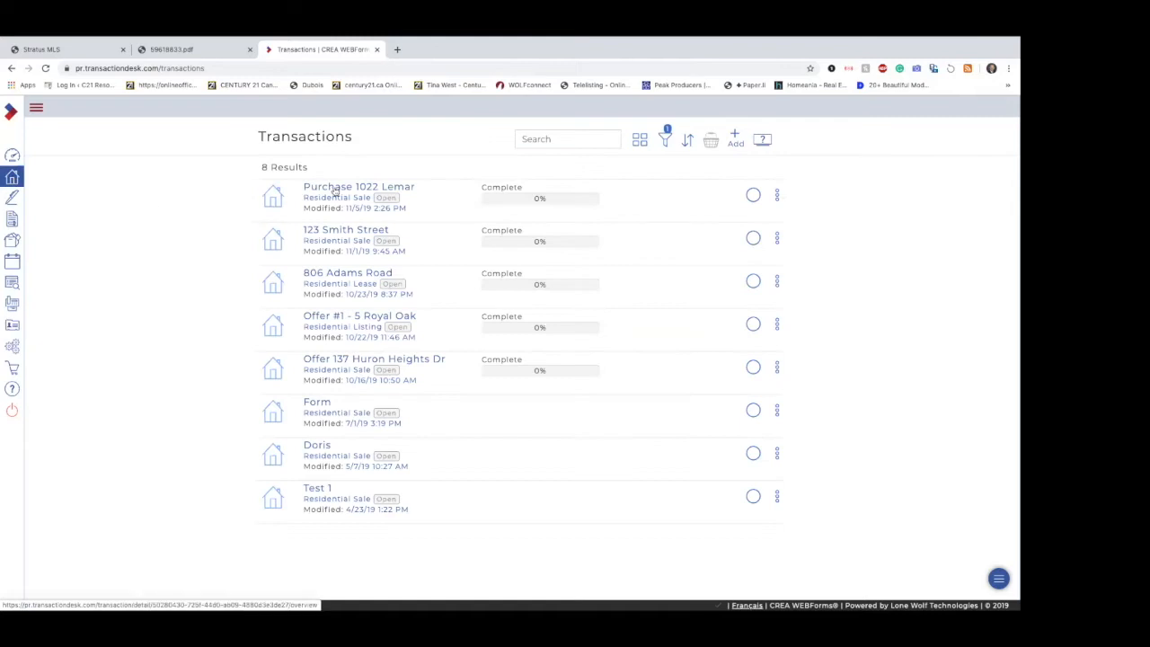
pyautogui.click(340, 188)
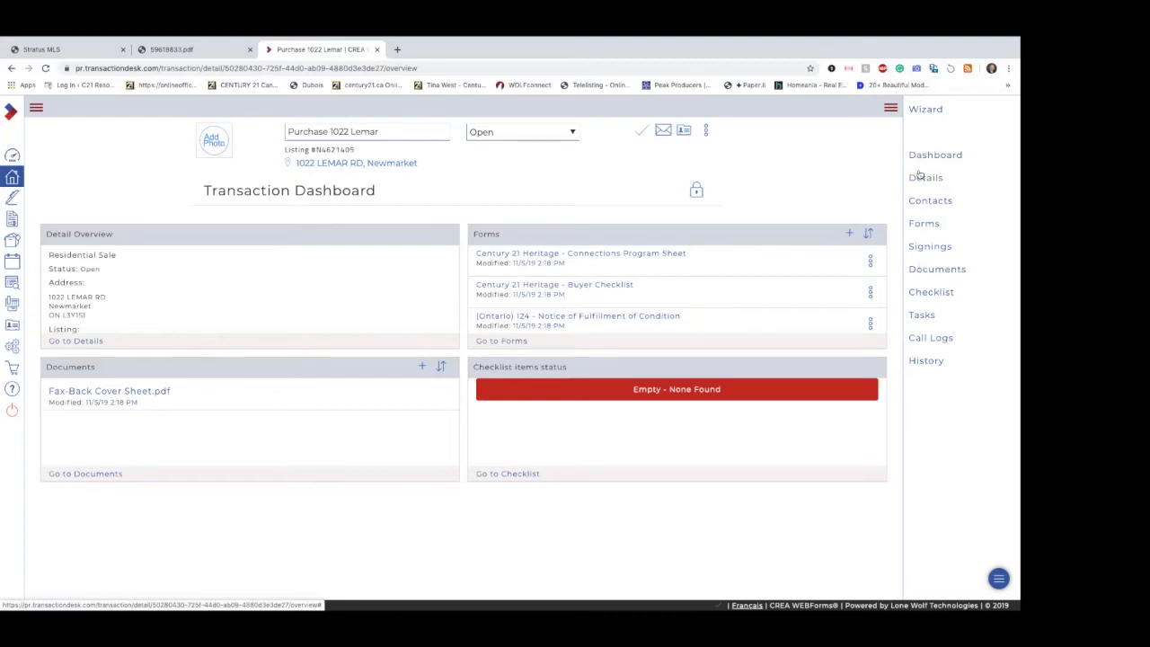
pyautogui.click(935, 109)
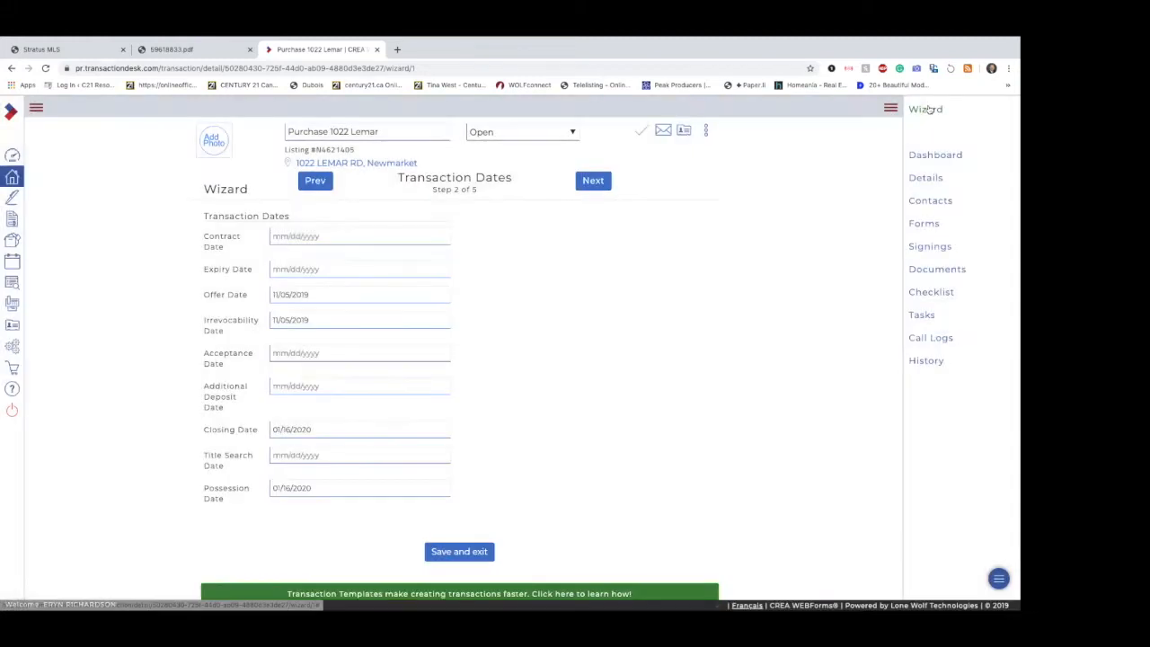
pyautogui.click(592, 182)
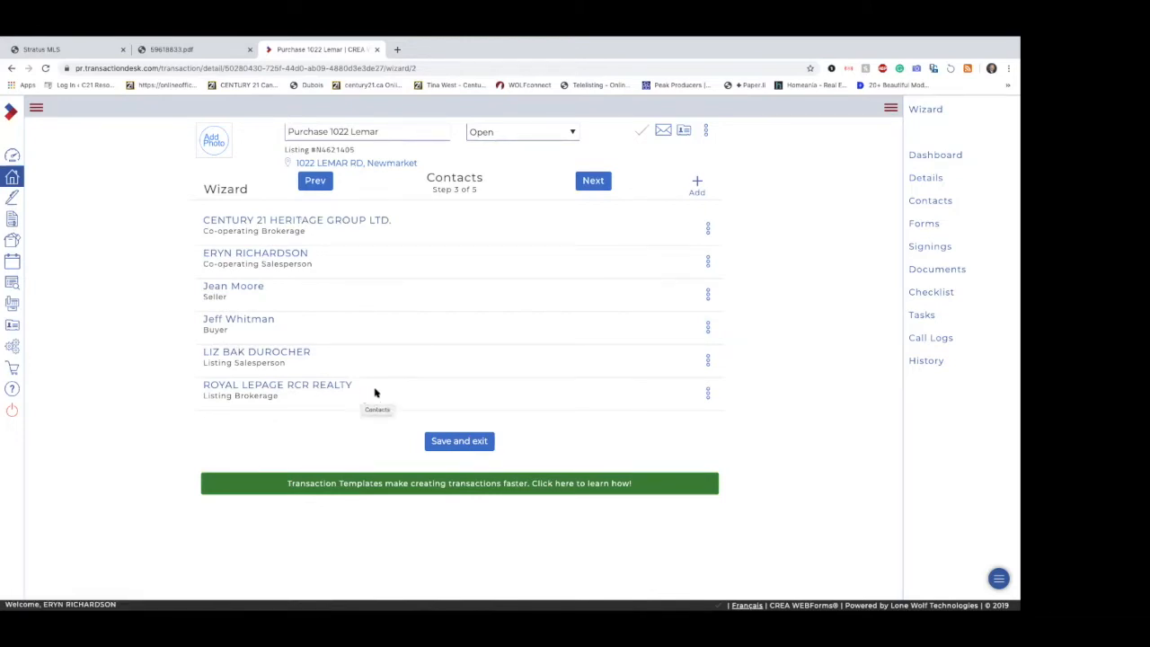
# Step: Create a second transaction contact of type Buyer with the buyer's first and last name, and save it
pyautogui.click(700, 182)
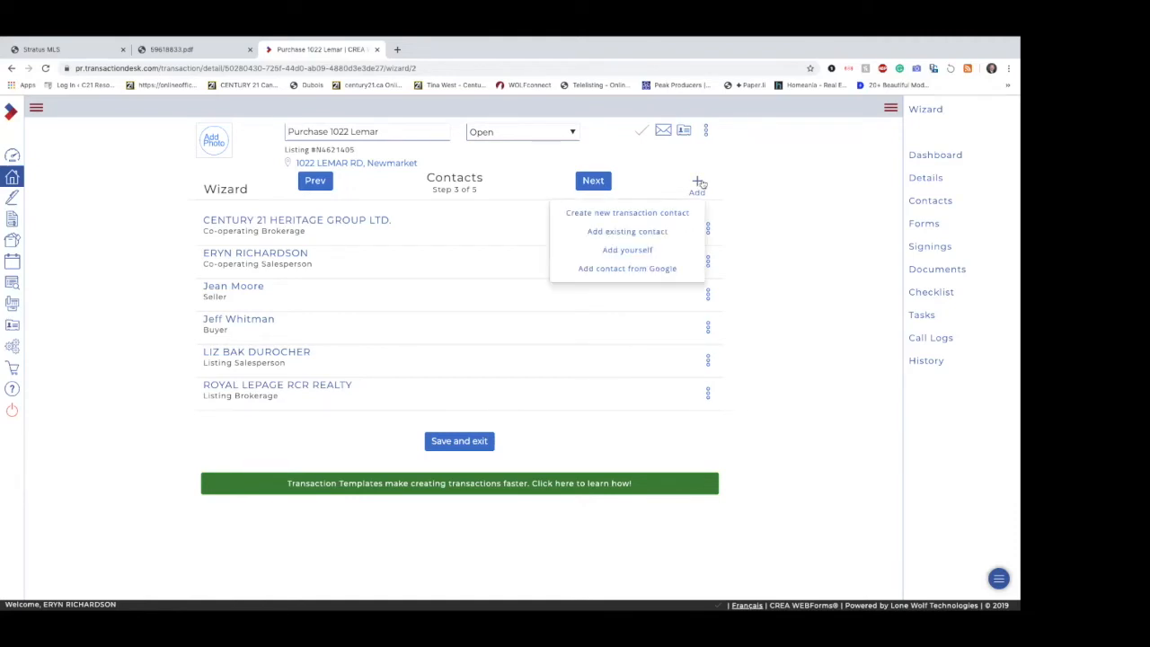
pyautogui.click(616, 213)
pyautogui.click(555, 188)
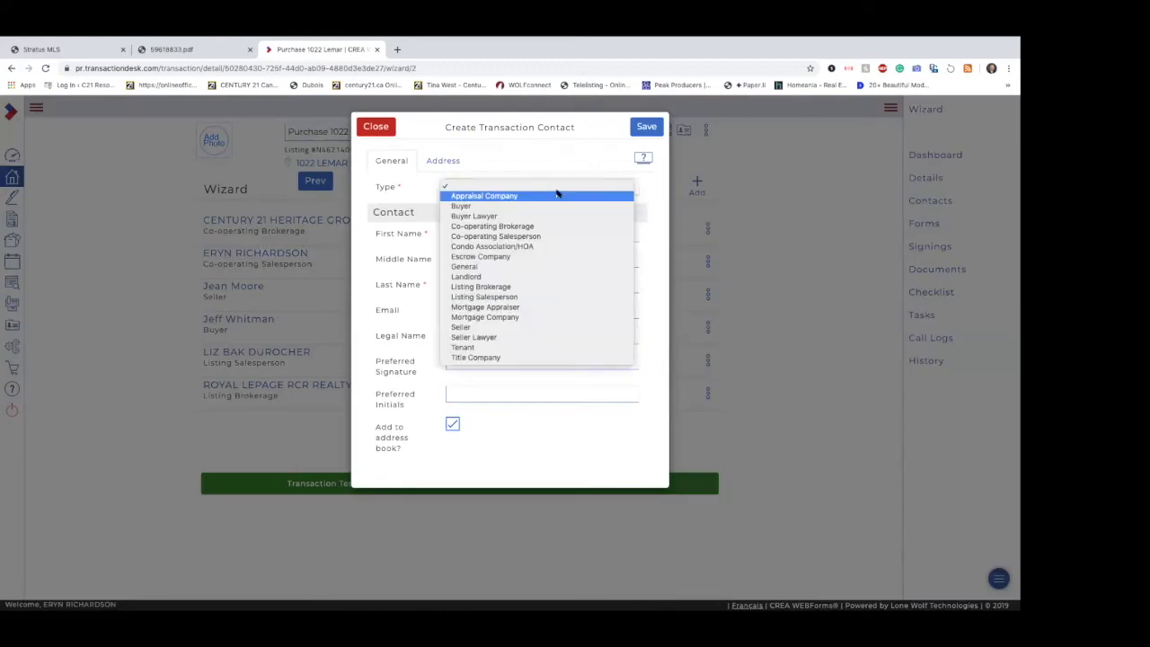
pyautogui.click(539, 205)
pyautogui.click(518, 235)
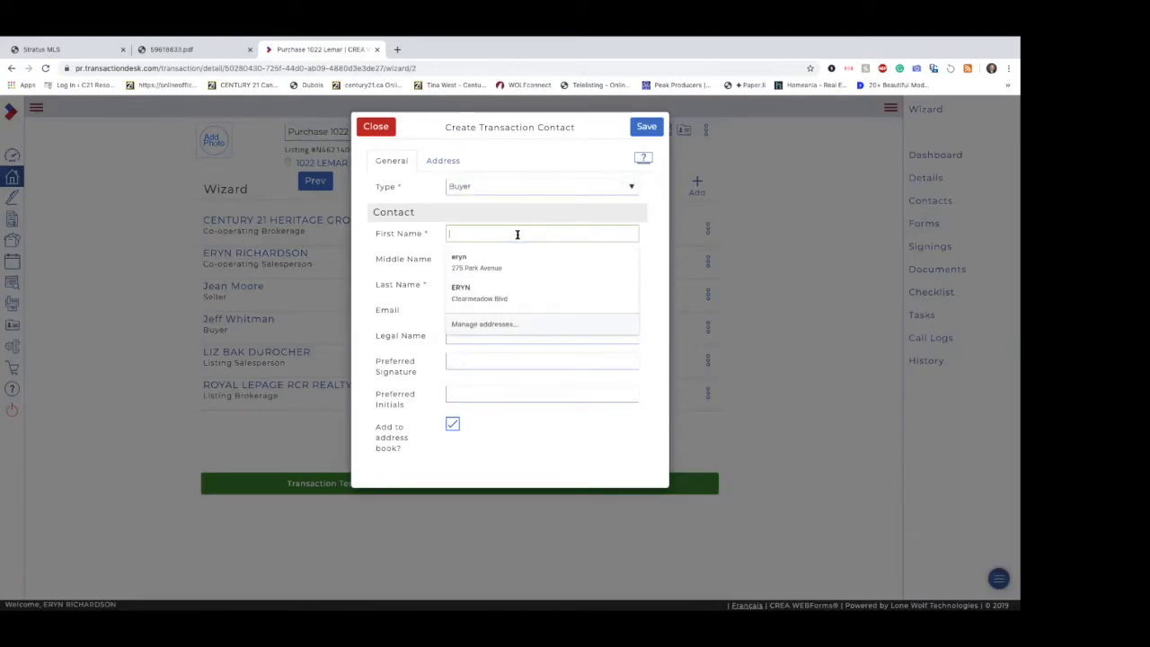
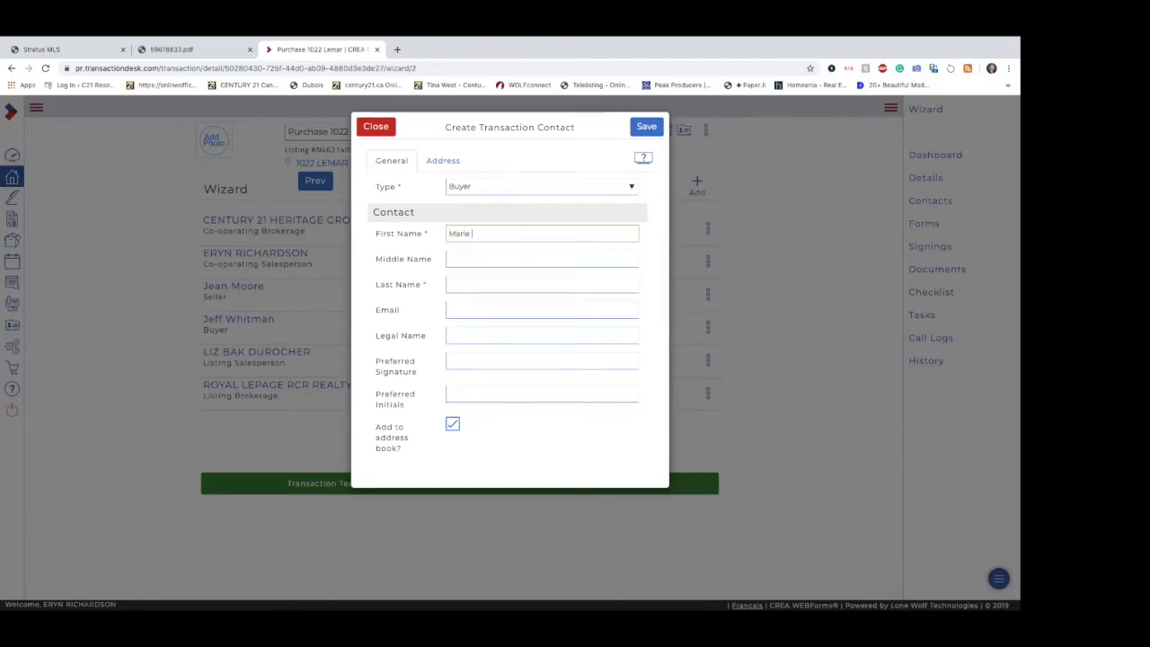
pyautogui.press('Tab')
pyautogui.press('Tab')
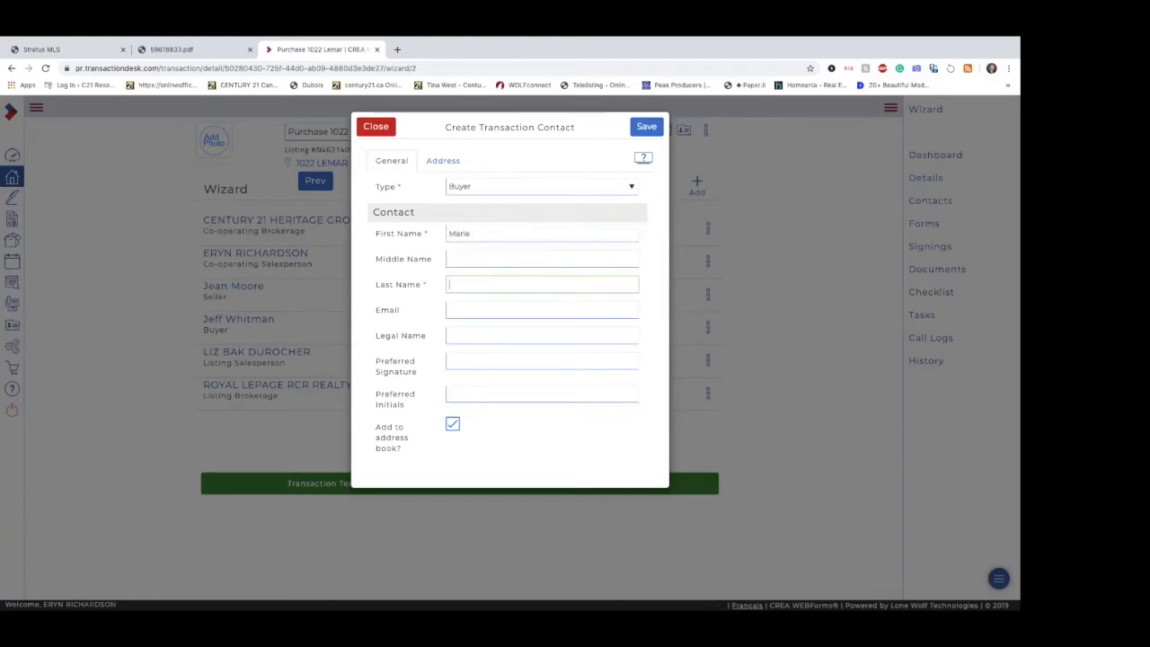
pyautogui.click(642, 130)
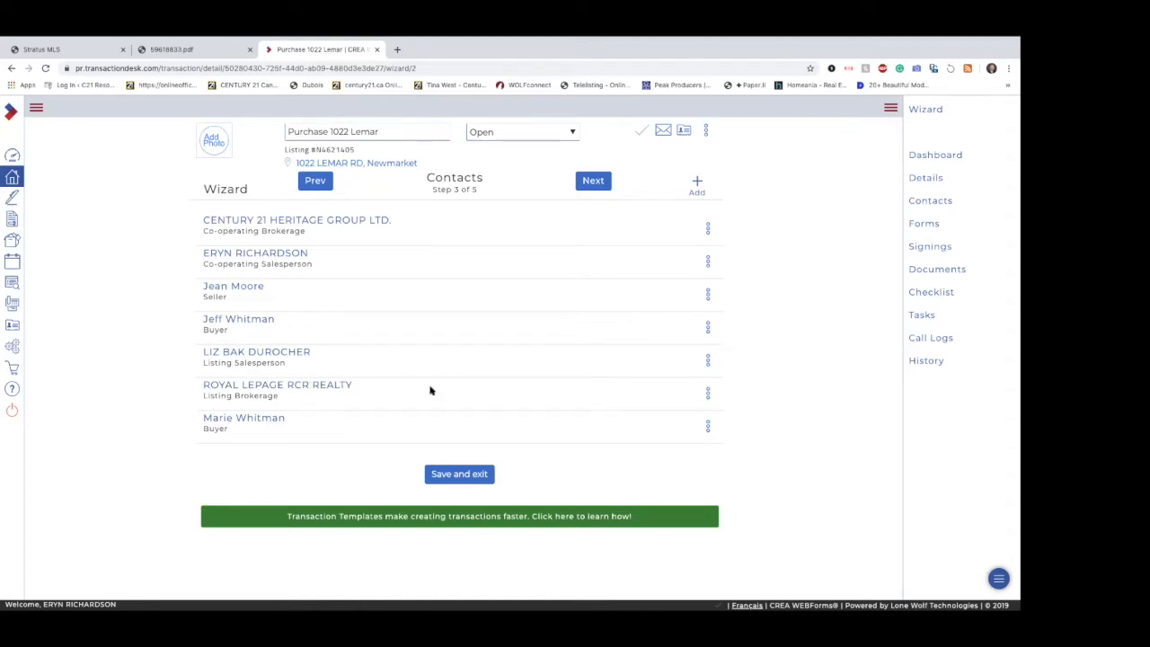
# Step: Edit the second buyer's contact to combine both buyers' first names in its First Name field
pyautogui.click(708, 426)
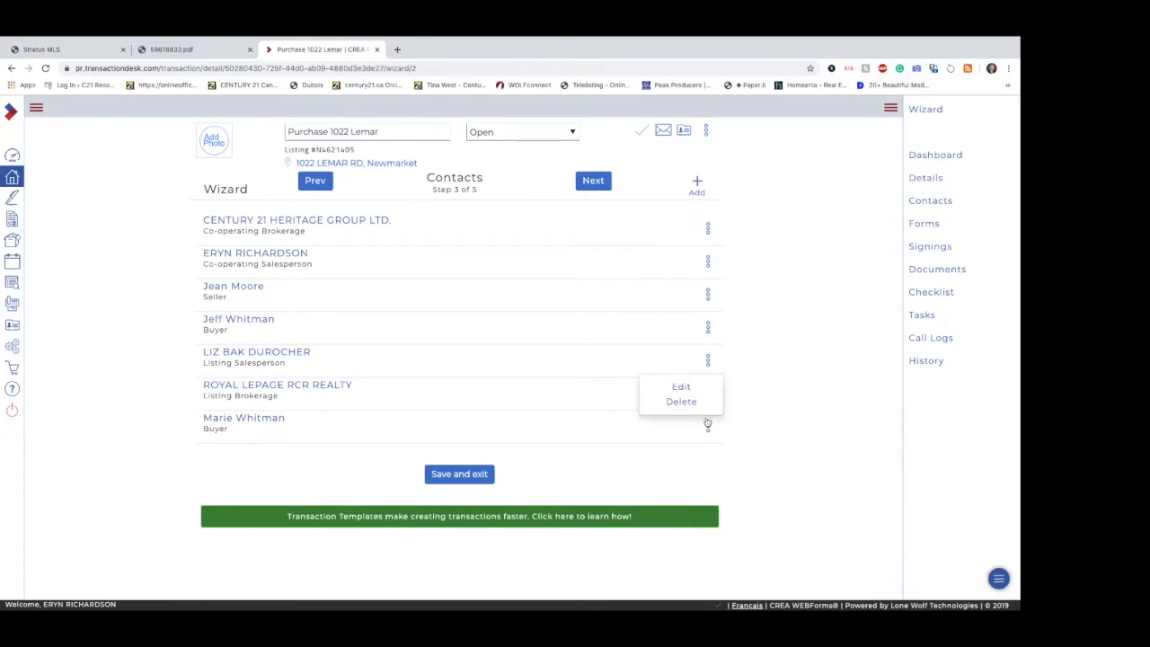
pyautogui.click(687, 389)
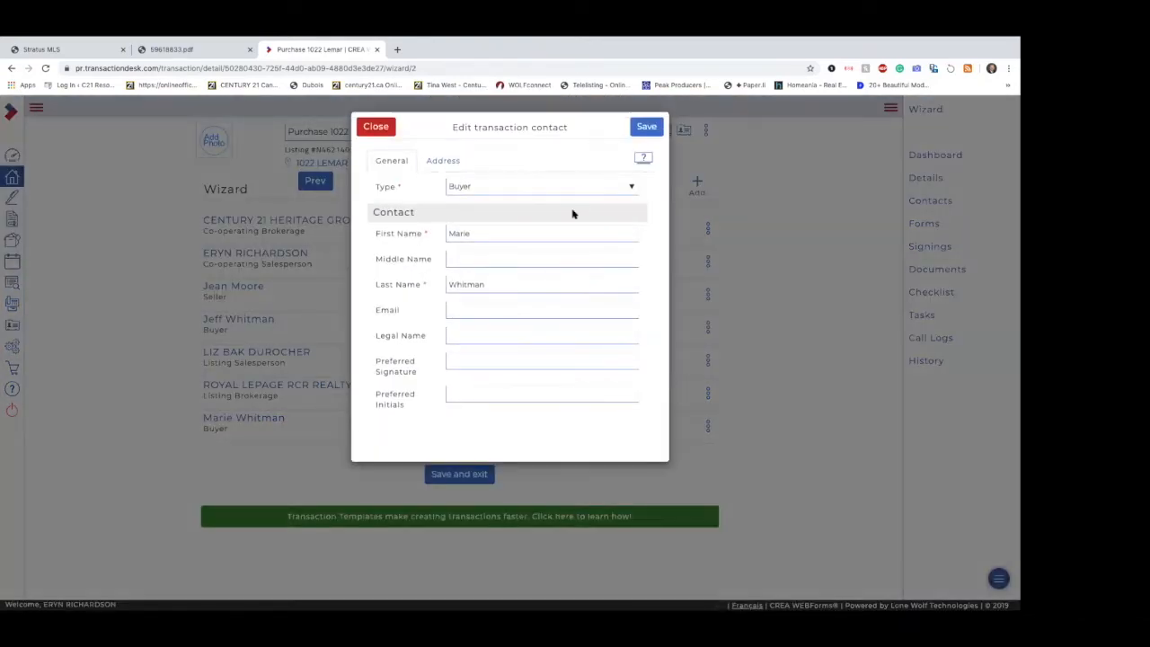
pyautogui.click(500, 235)
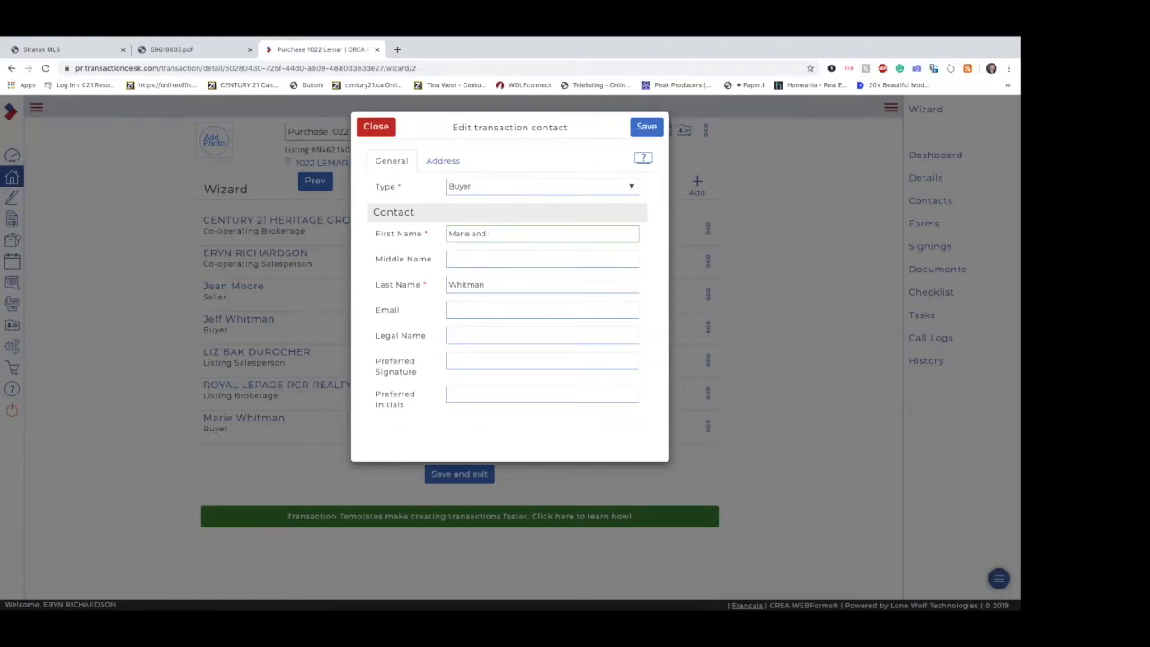
pyautogui.moveTo(501, 233); pyautogui.dragTo(590, 233)
pyautogui.press('BackSpace')
pyautogui.click(496, 286)
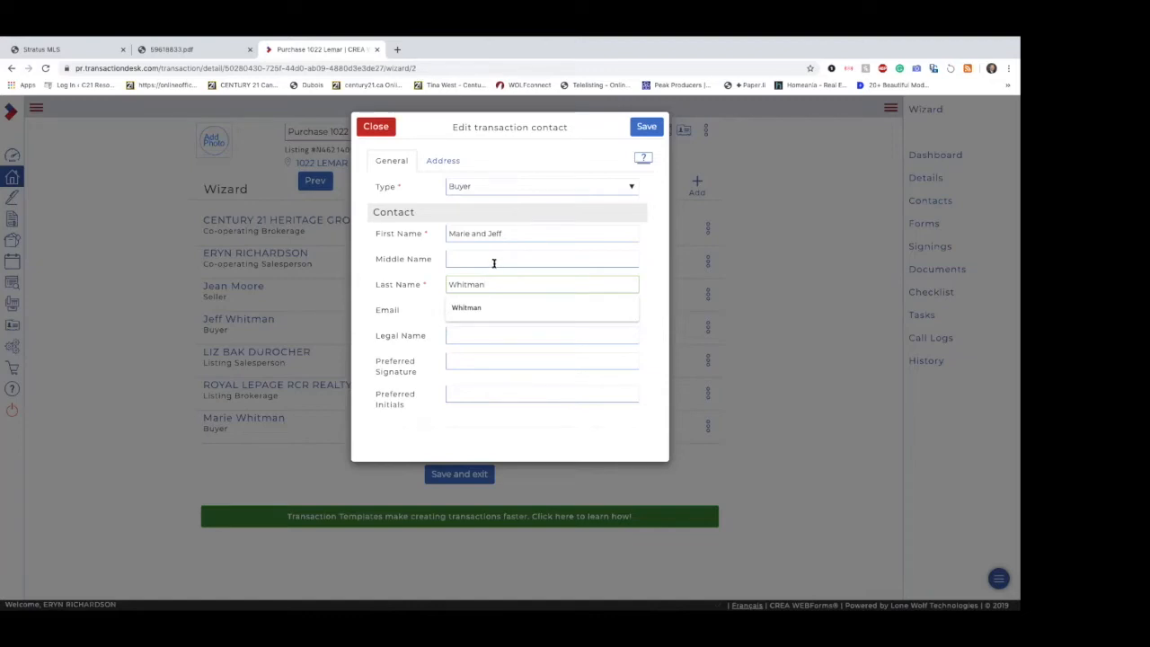
pyautogui.click(542, 271)
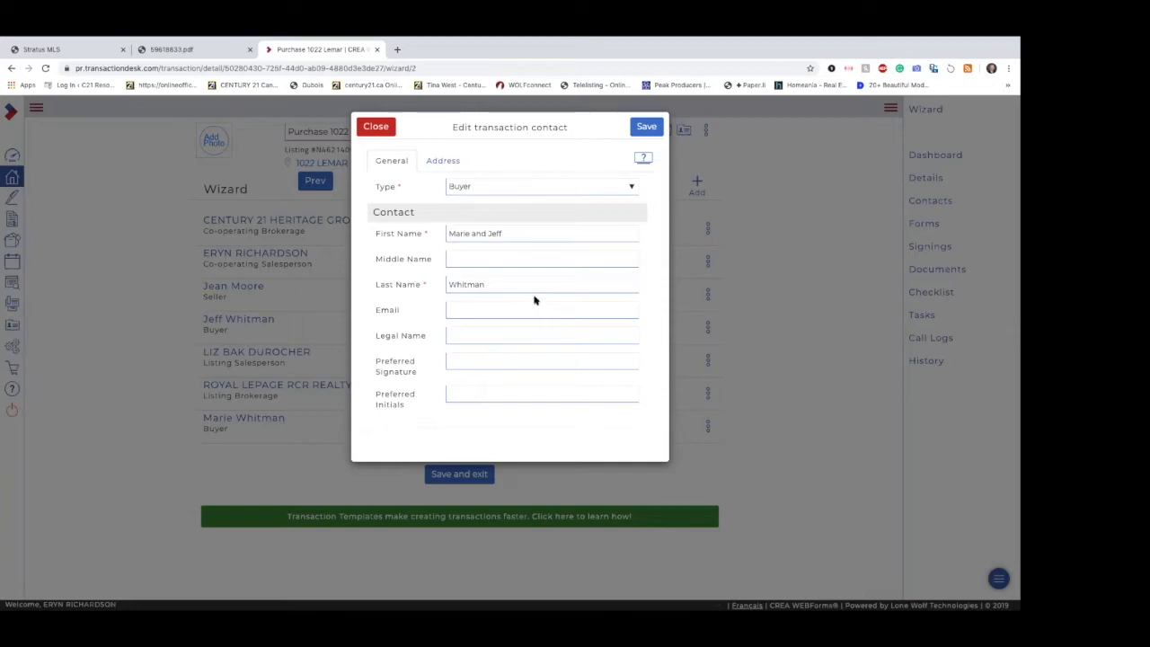
# Step: Remove the other buyer's name from the second buyer's First Name and save the contact
pyautogui.click(517, 232)
pyautogui.press('BackSpace')
pyautogui.press('BackSpace')
pyautogui.press('BackSpace')
pyautogui.press('BackSpace')
pyautogui.press('BackSpace')
pyautogui.press('BackSpace')
pyautogui.press('BackSpace')
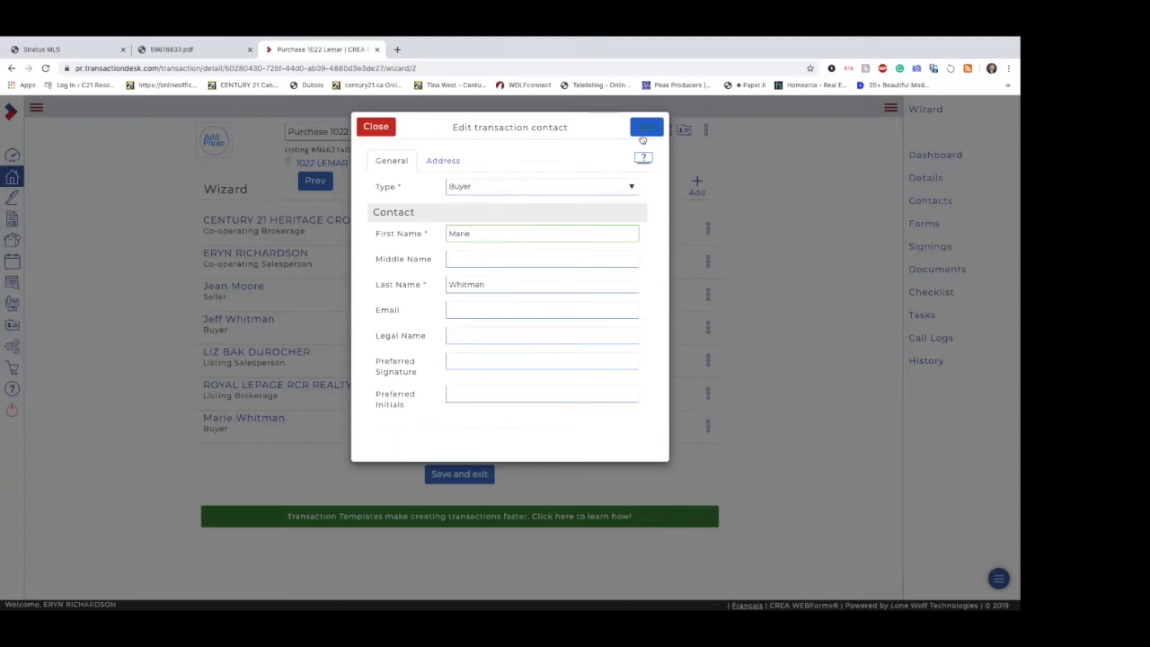
pyautogui.click(643, 130)
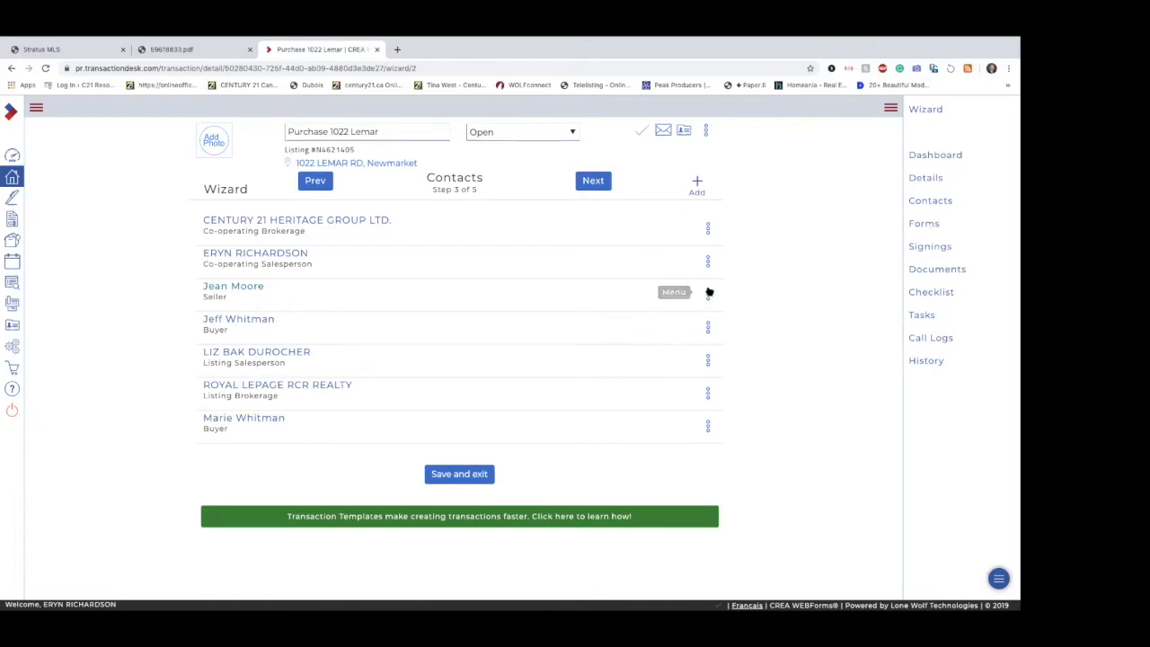
# Step: Continue to the wizard's Forms step and review the full list of forms included in the transaction
pyautogui.click(709, 292)
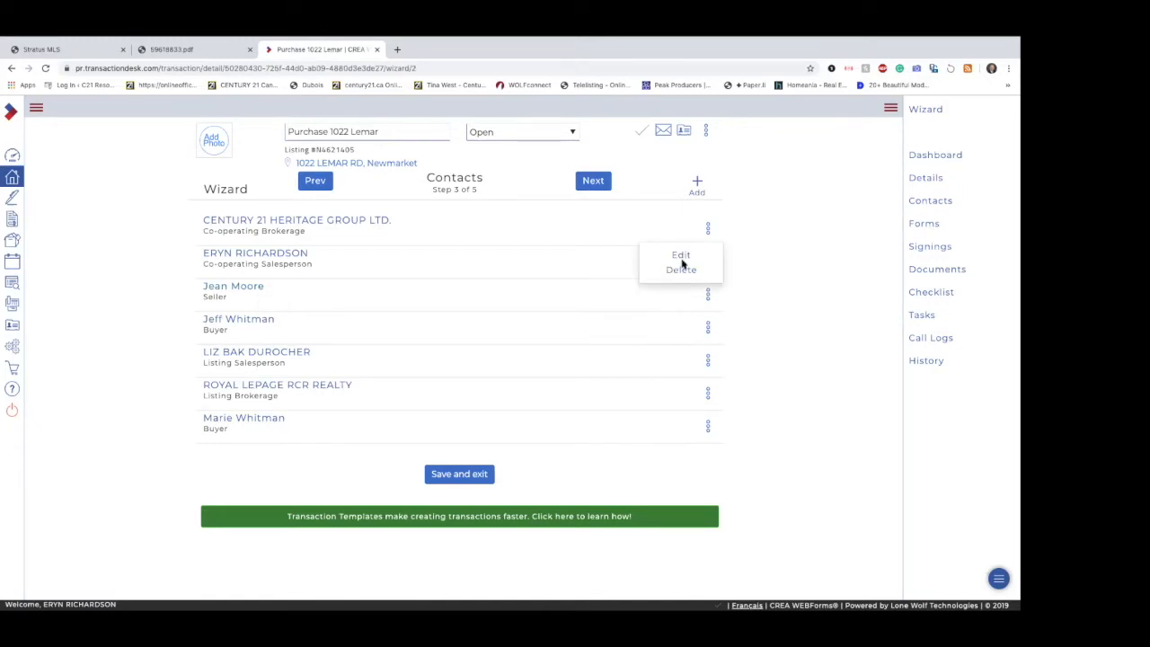
pyautogui.click(515, 286)
pyautogui.click(593, 182)
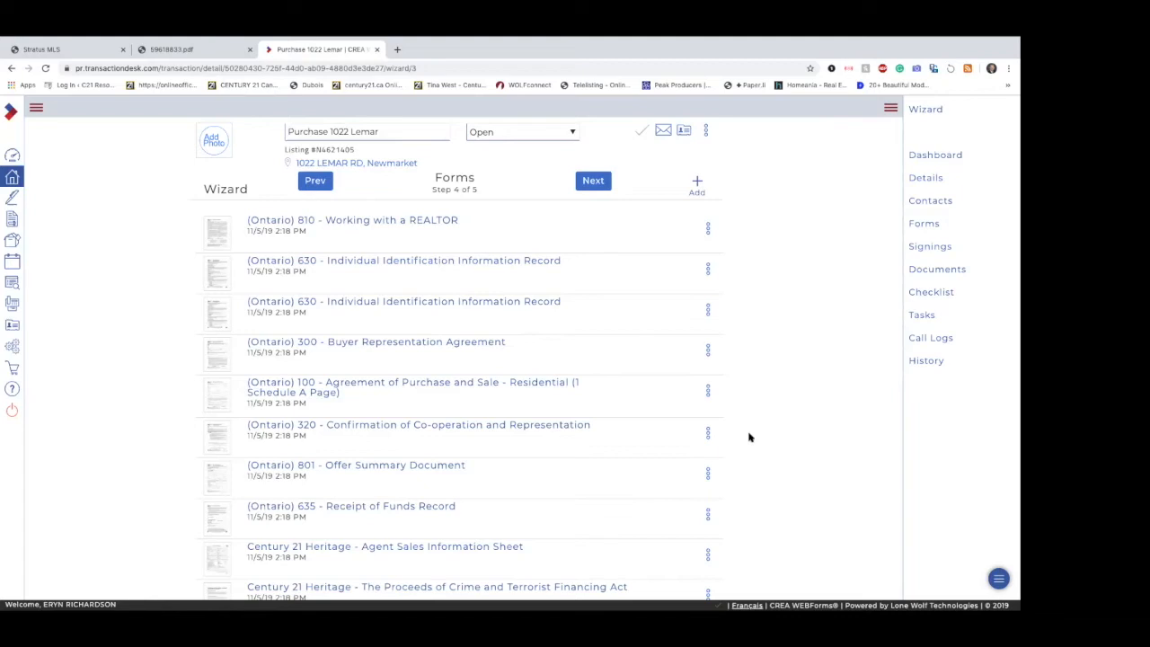
pyautogui.scroll(-3, 750, 438)
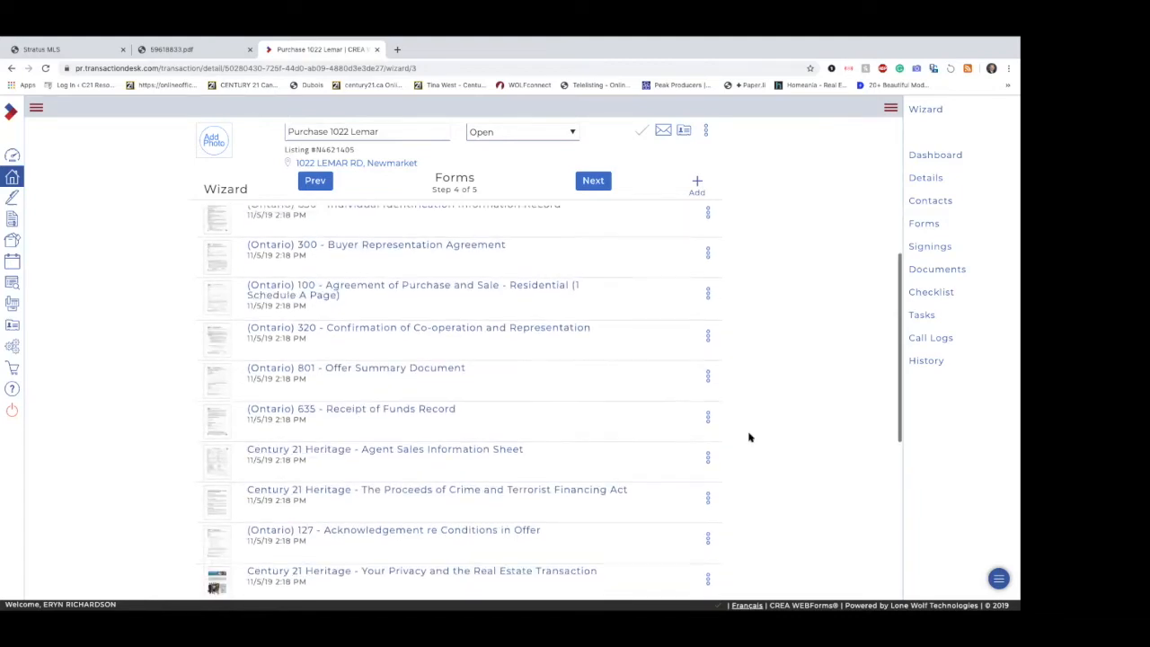
pyautogui.scroll(-4, 750, 438)
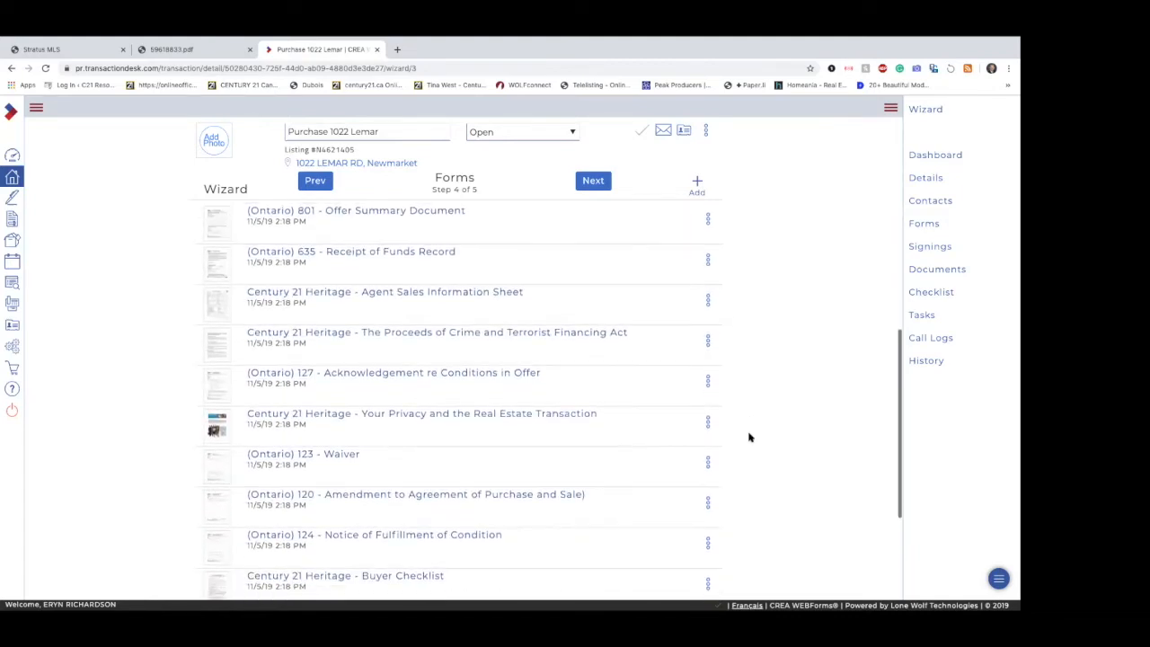
pyautogui.scroll(-1, 749, 438)
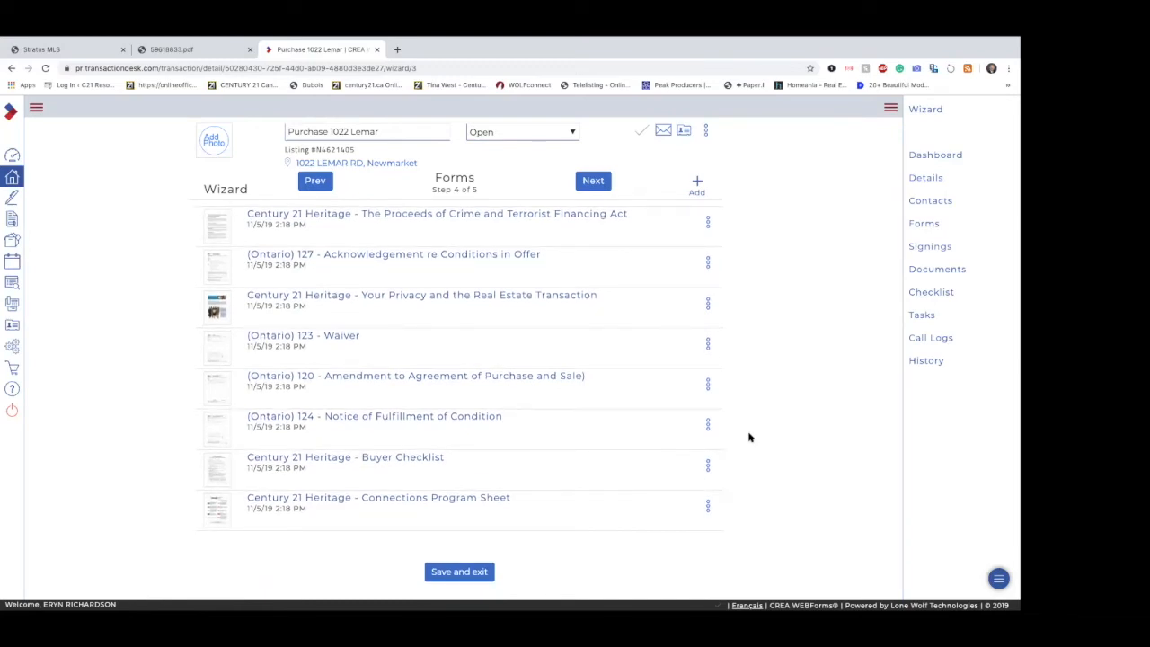
# Step: Look back through the transaction's forms list, from the Connections Program Sheet up to Form 810
pyautogui.scroll(2, 750, 438)
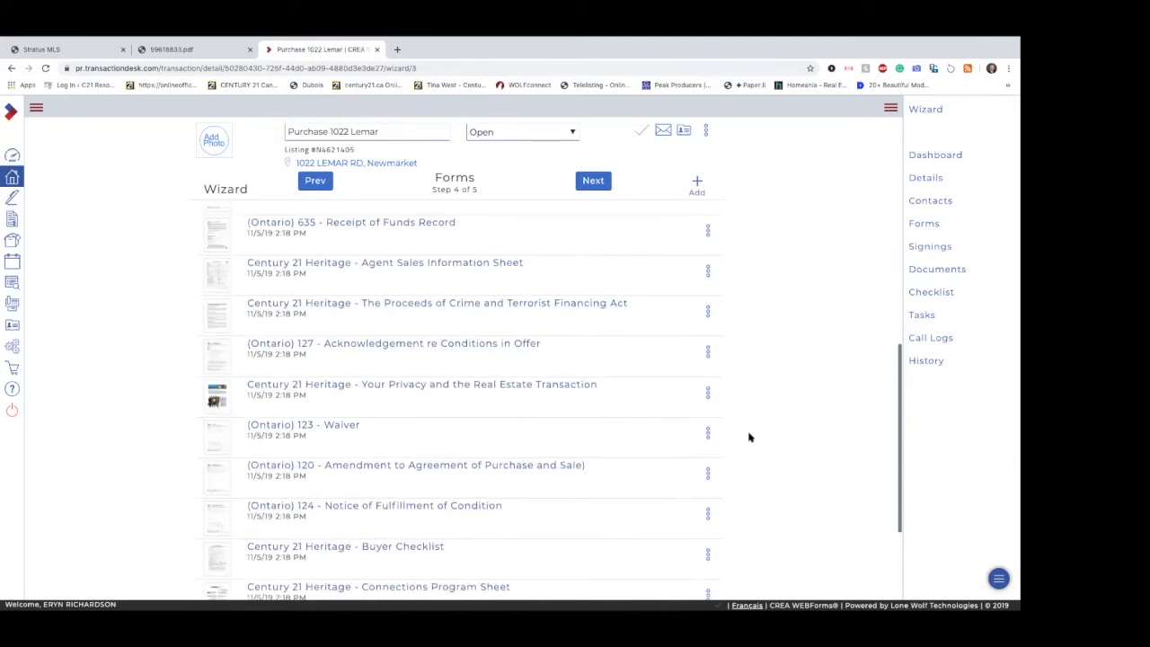
pyautogui.scroll(2, 749, 437)
pyautogui.scroll(3, 749, 438)
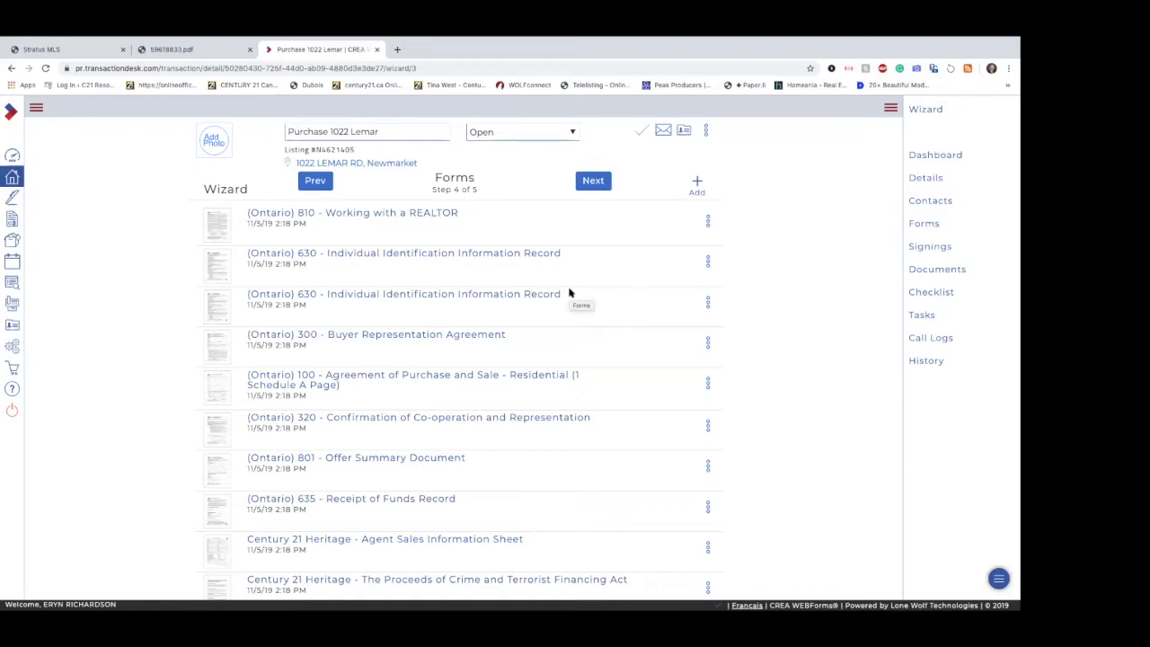
pyautogui.scroll(1, 569, 293)
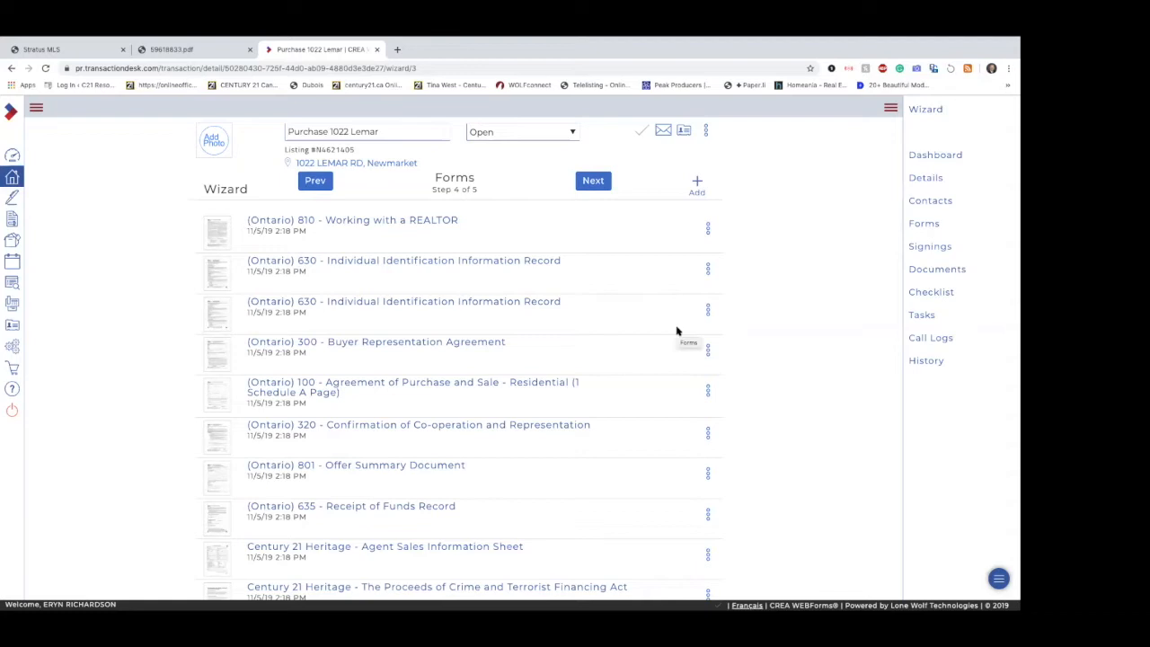
pyautogui.scroll(-2, 678, 331)
pyautogui.scroll(2, 677, 331)
# Step: Open the form library for adding forms to the transaction, browse its association folders, and search it for "dispo"
pyautogui.click(695, 184)
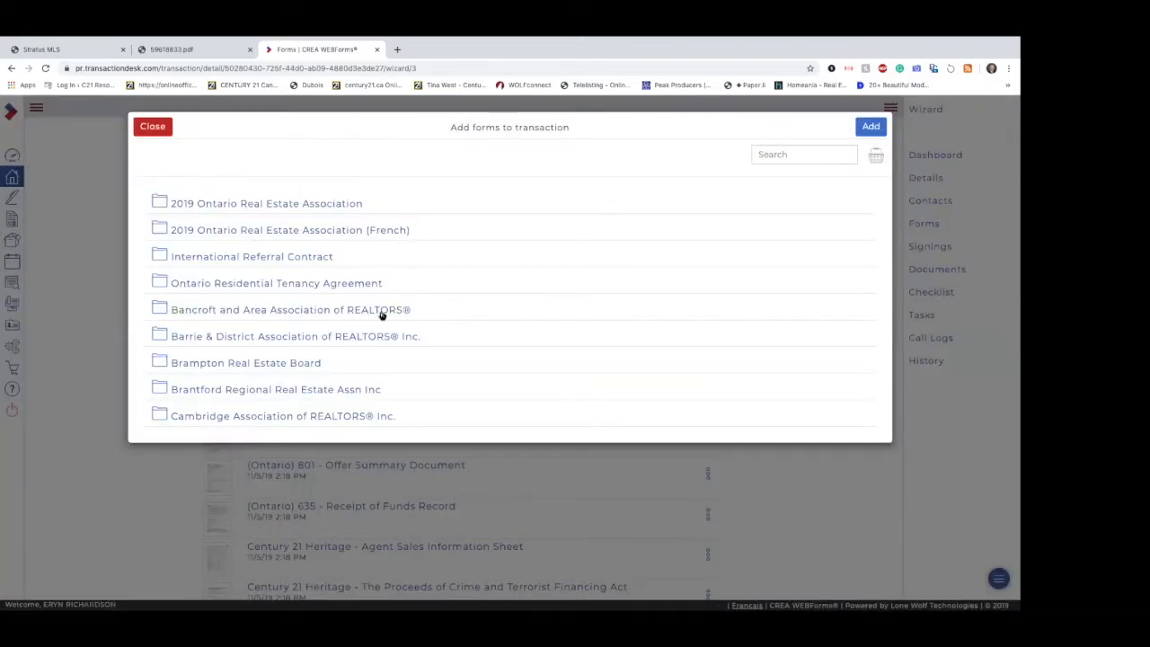
pyautogui.scroll(-4, 359, 374)
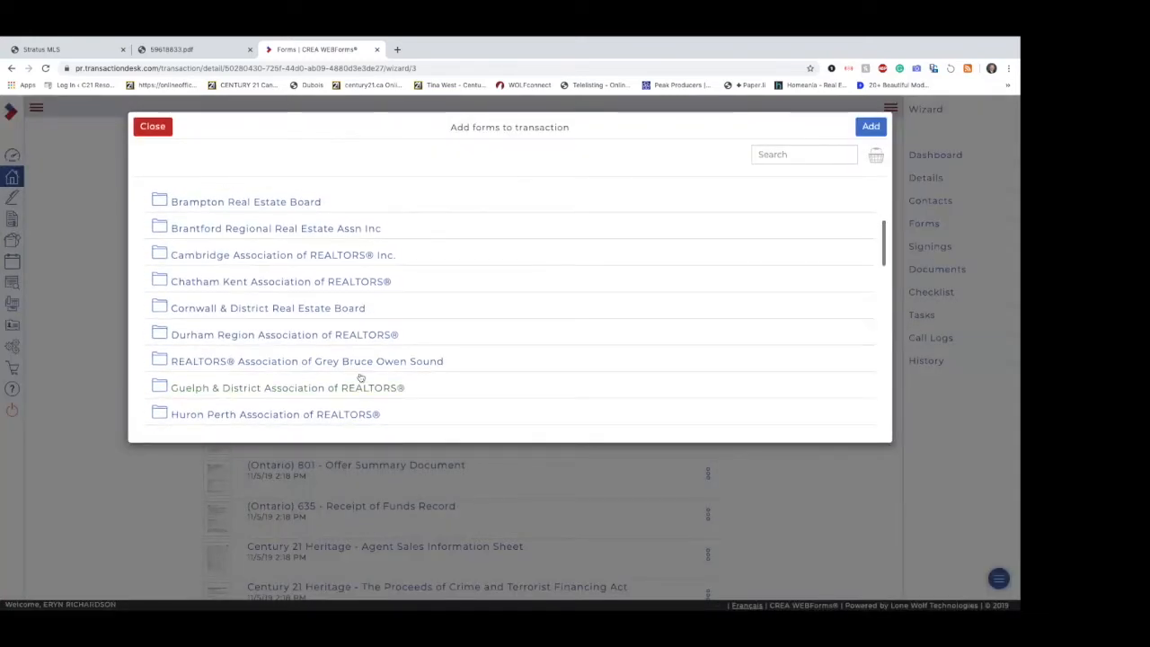
pyautogui.scroll(-3, 360, 377)
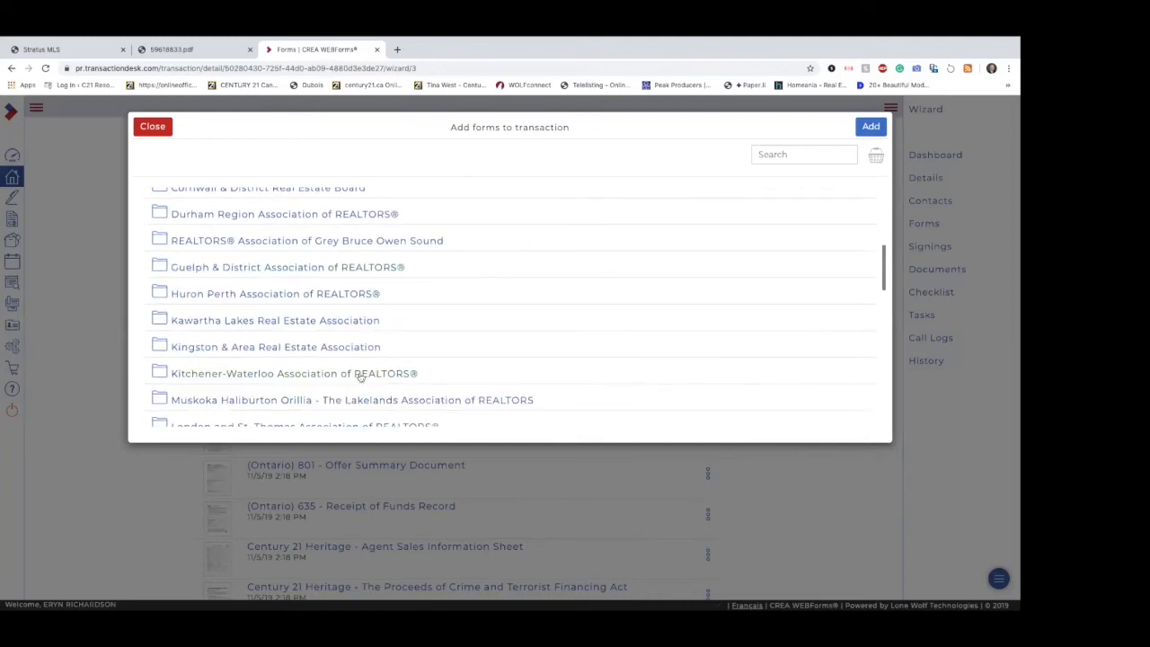
pyautogui.scroll(7, 360, 375)
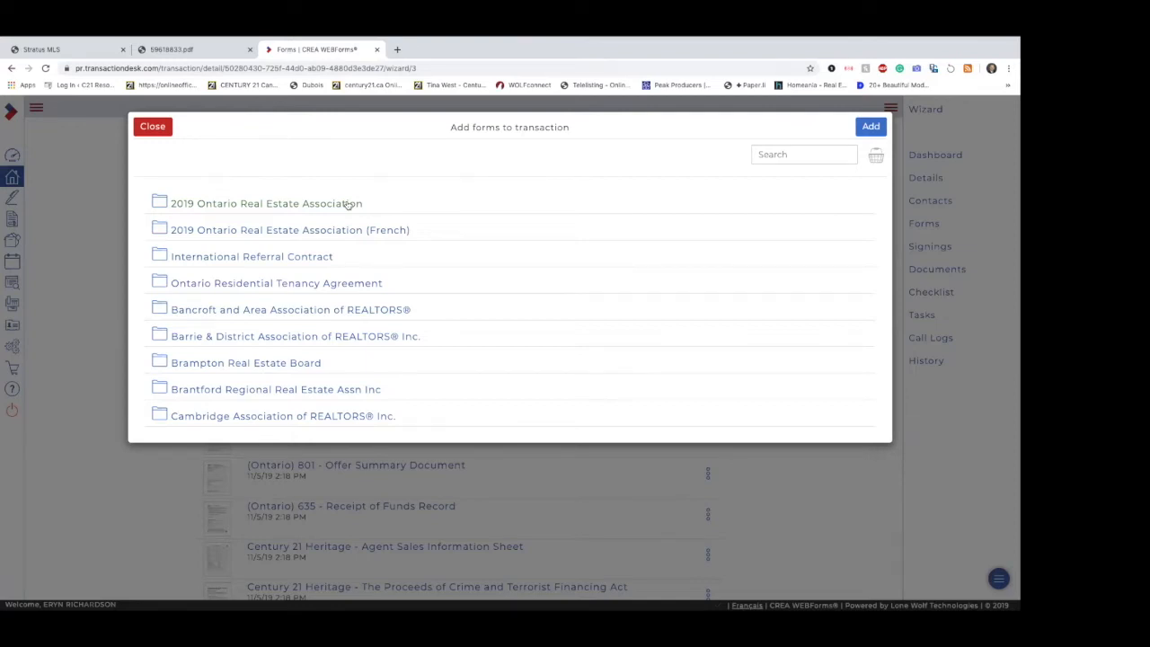
pyautogui.click(761, 159)
pyautogui.write('dispo')
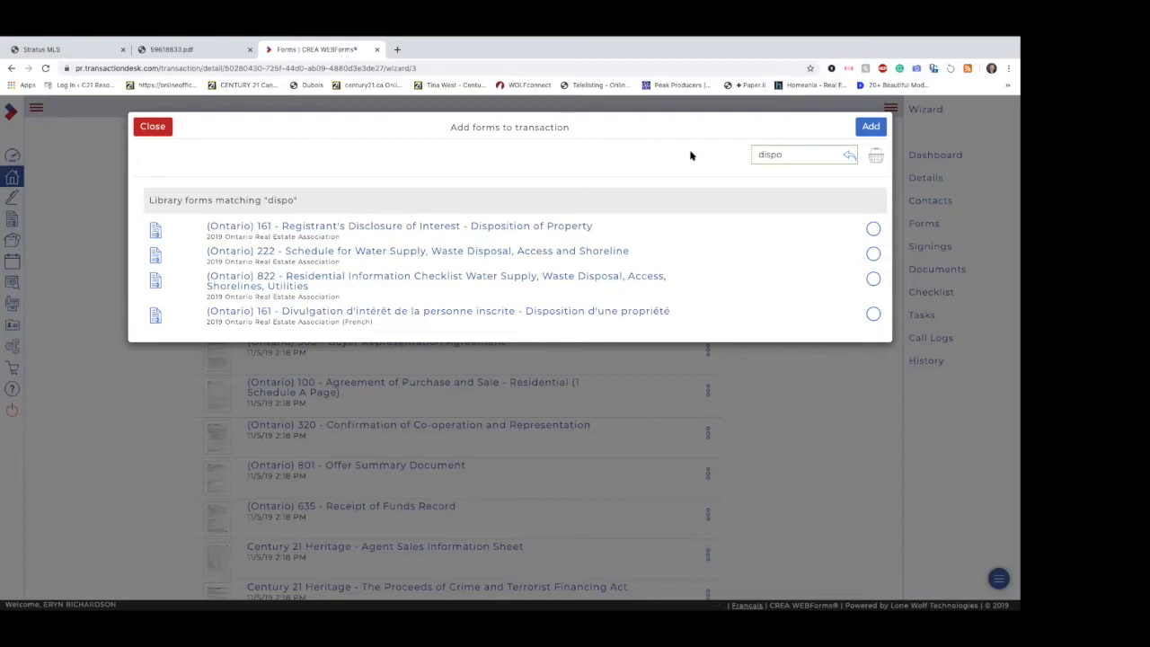
# Step: Search the form library for form number 822 and close the library without adding a form
pyautogui.click(774, 155)
pyautogui.press('BackSpace')
pyautogui.press('BackSpace')
pyautogui.press('BackSpace')
pyautogui.press('BackSpace')
pyautogui.press('BackSpace')
pyautogui.write('822')
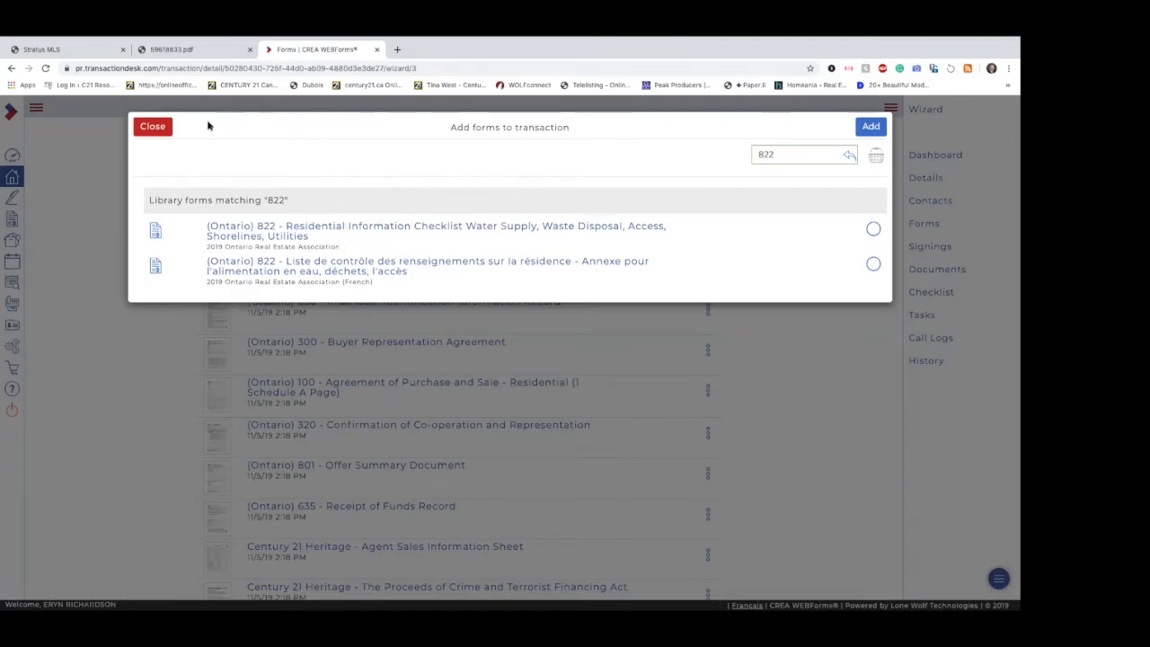
pyautogui.click(160, 127)
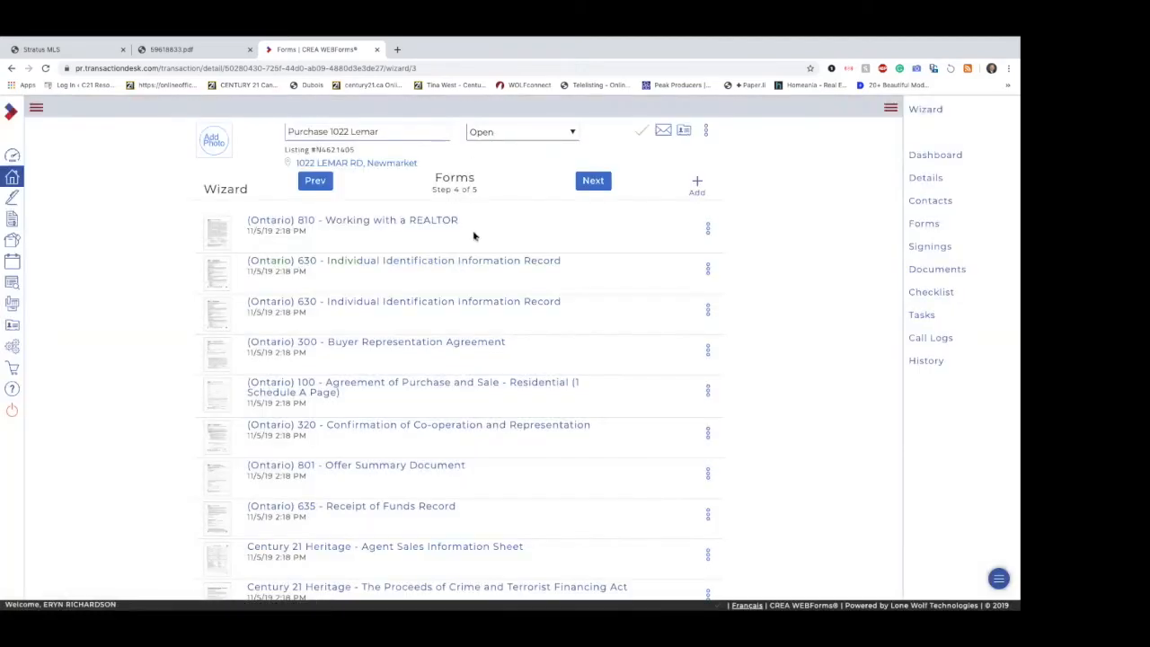
# Step: Continue to the wizard's Documents step and check the property's details, extras and brokerage remarks in the Stratus MLS listing
pyautogui.click(585, 187)
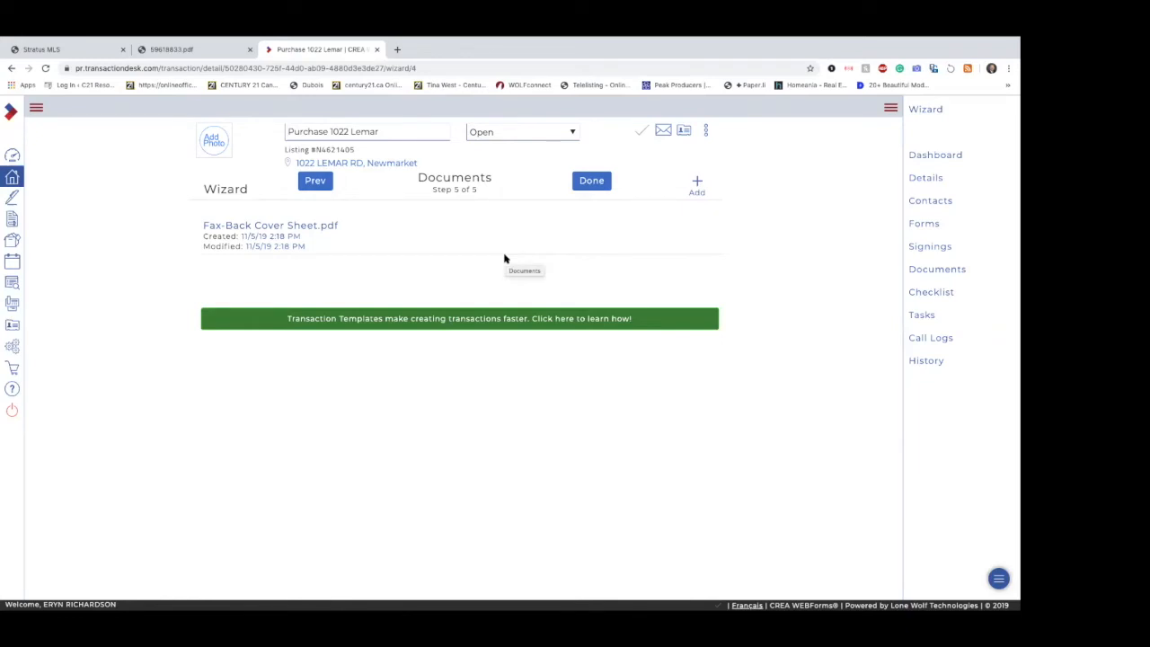
pyautogui.click(77, 46)
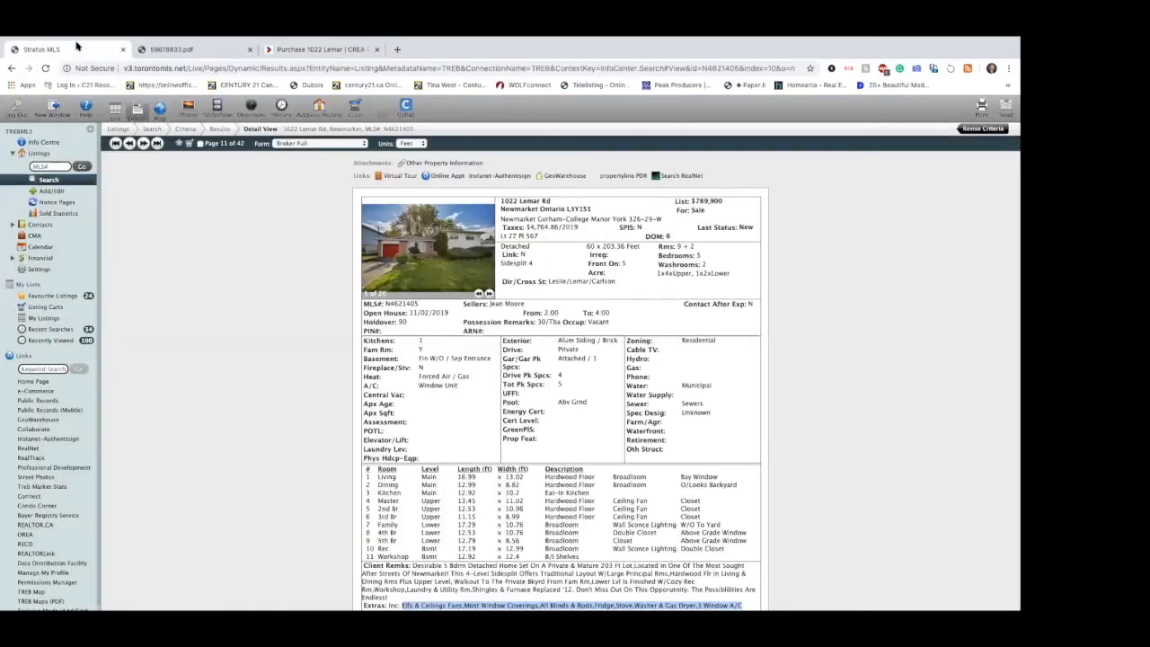
pyautogui.scroll(-5, 508, 517)
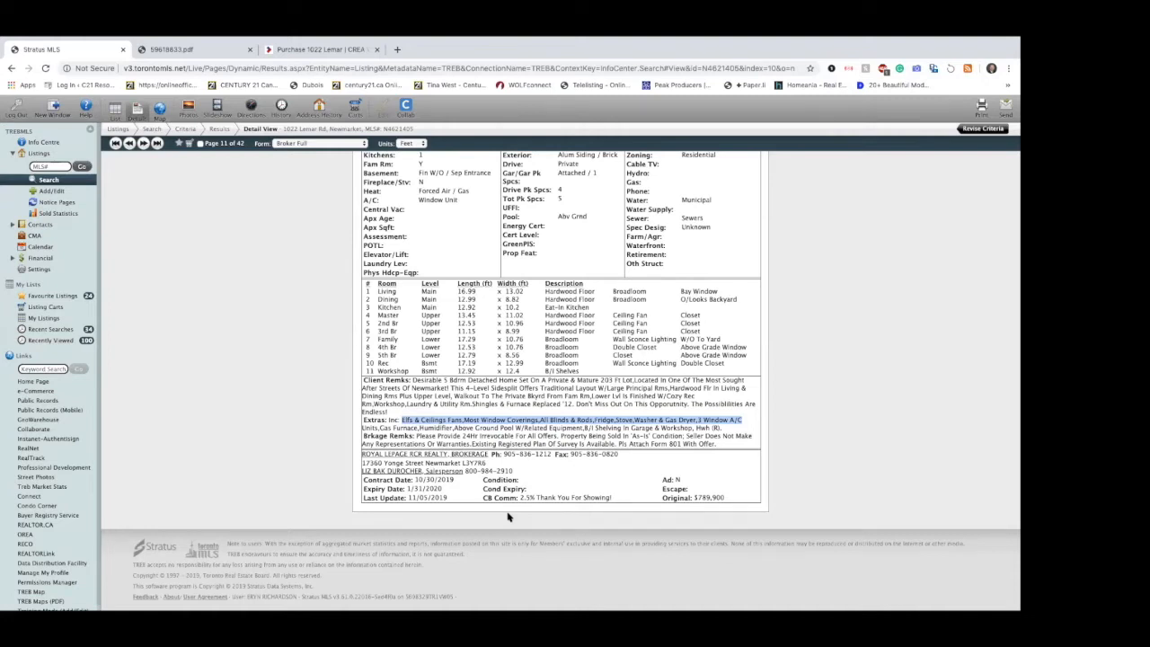
pyautogui.scroll(3, 508, 516)
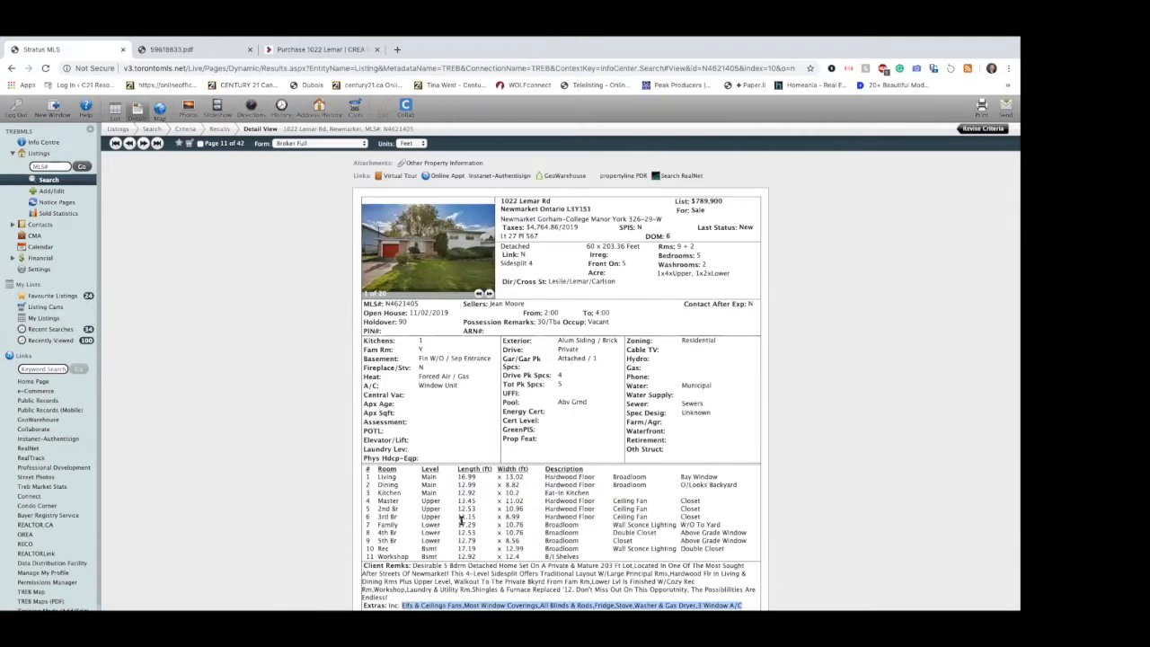
pyautogui.scroll(-3, 639, 460)
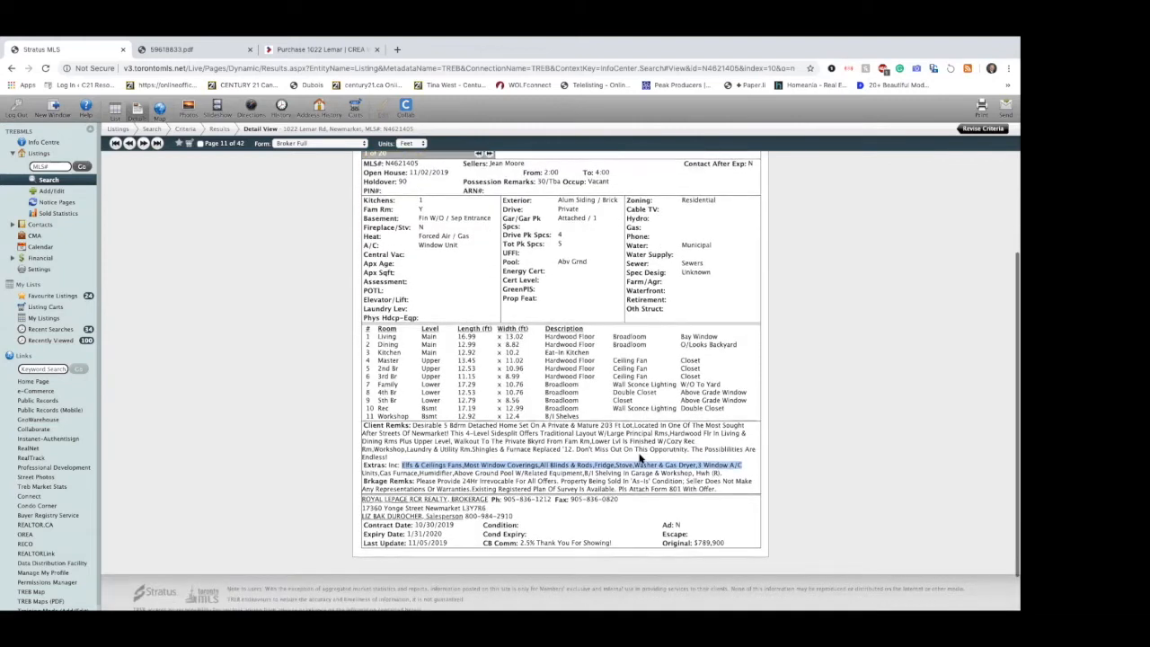
pyautogui.scroll(3, 640, 460)
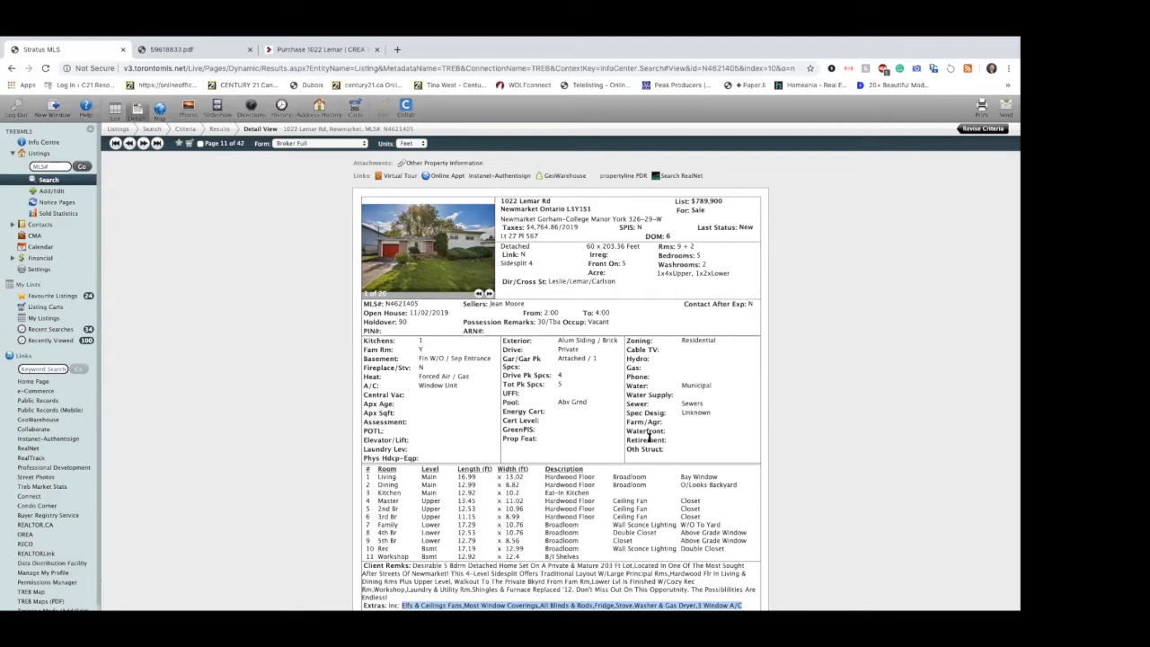
pyautogui.click(294, 47)
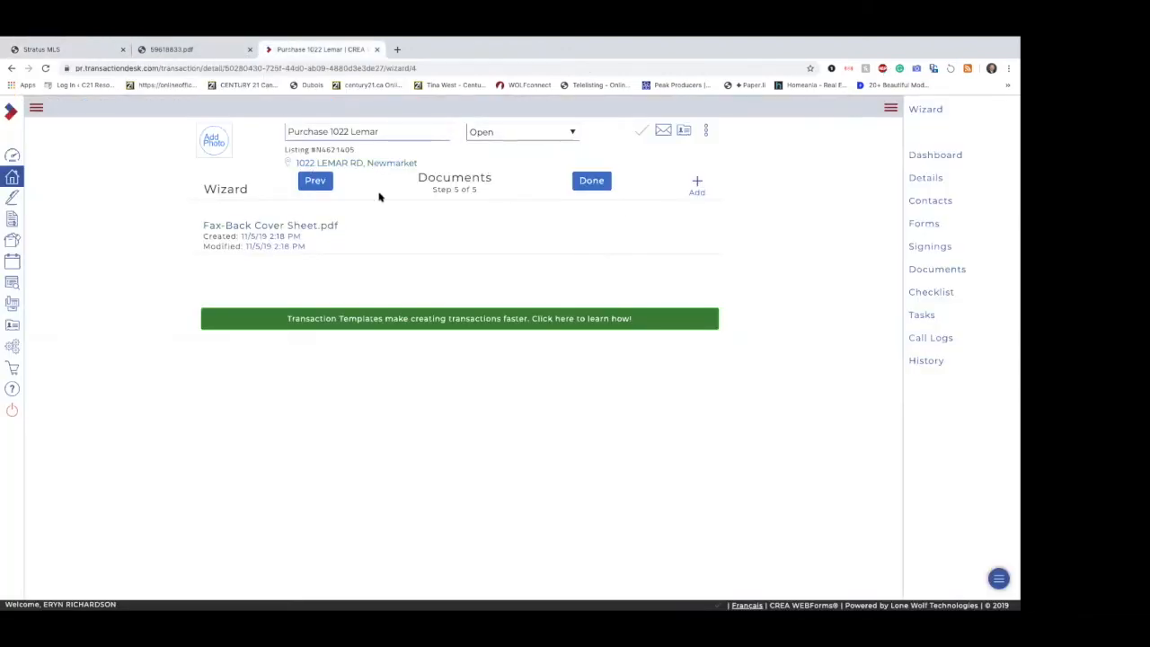
# Step: Open the Stratus MLS listing's attached property information and download the PDF to the Desktop as "Schedule B Lemar"
pyautogui.click(696, 181)
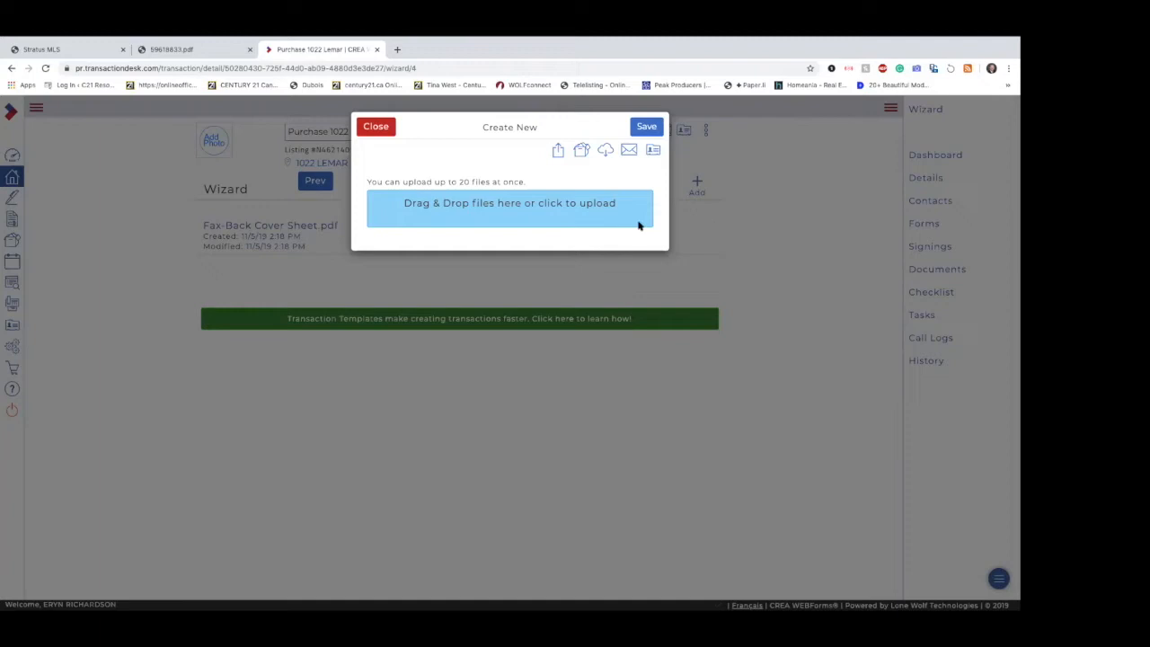
pyautogui.click(378, 130)
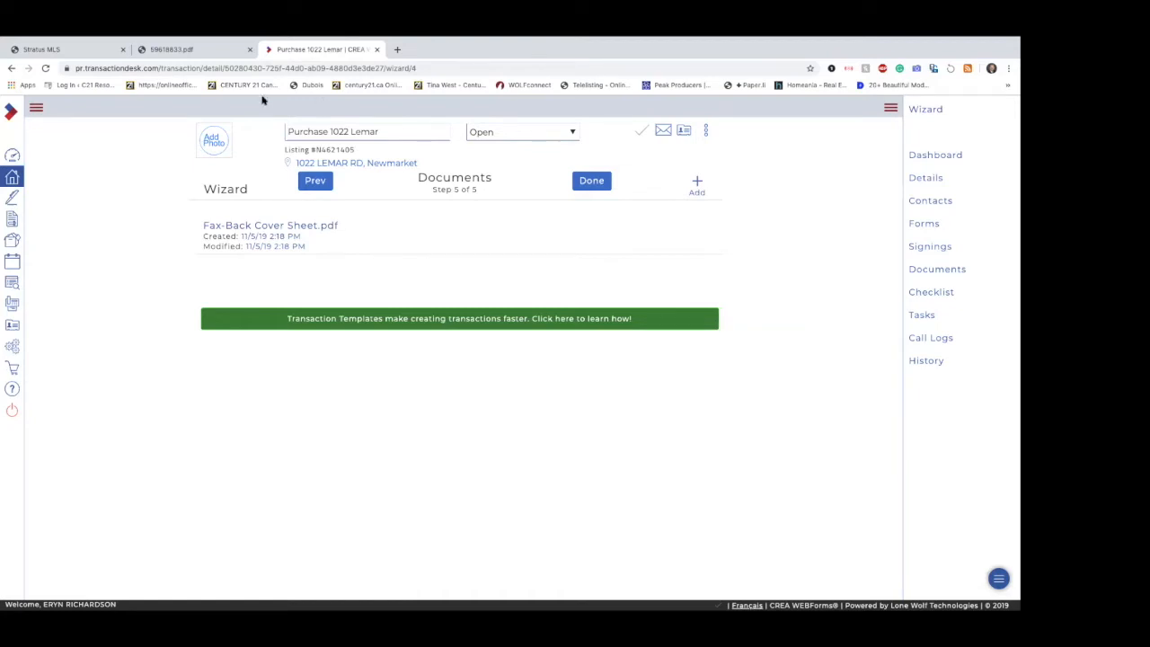
pyautogui.click(67, 53)
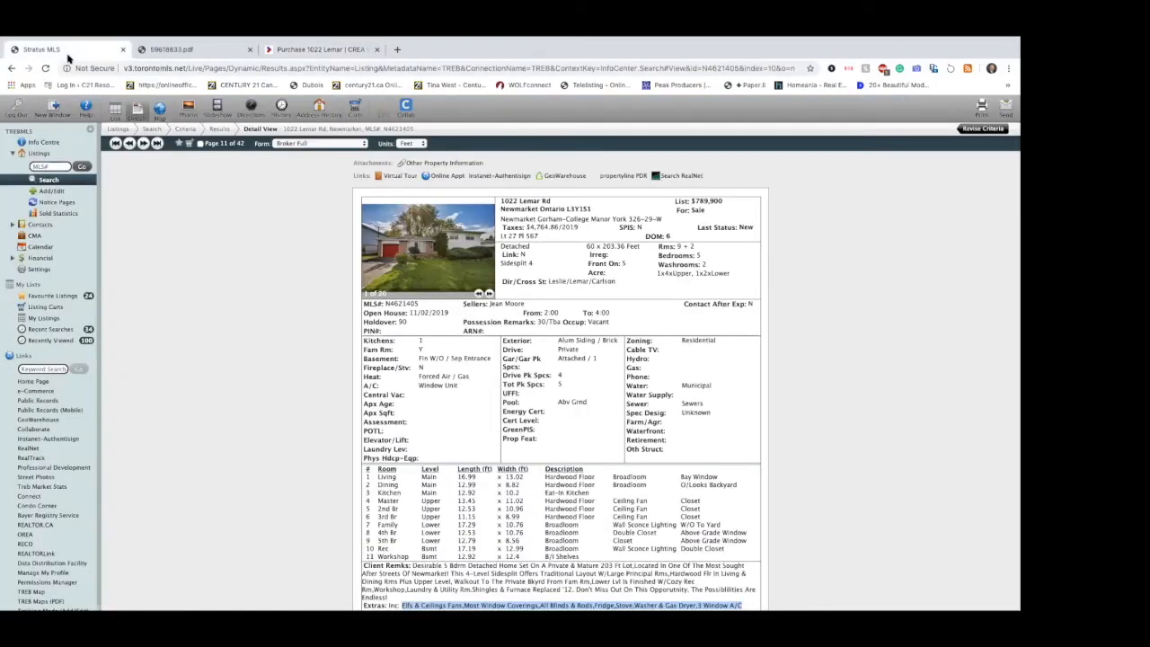
pyautogui.click(463, 164)
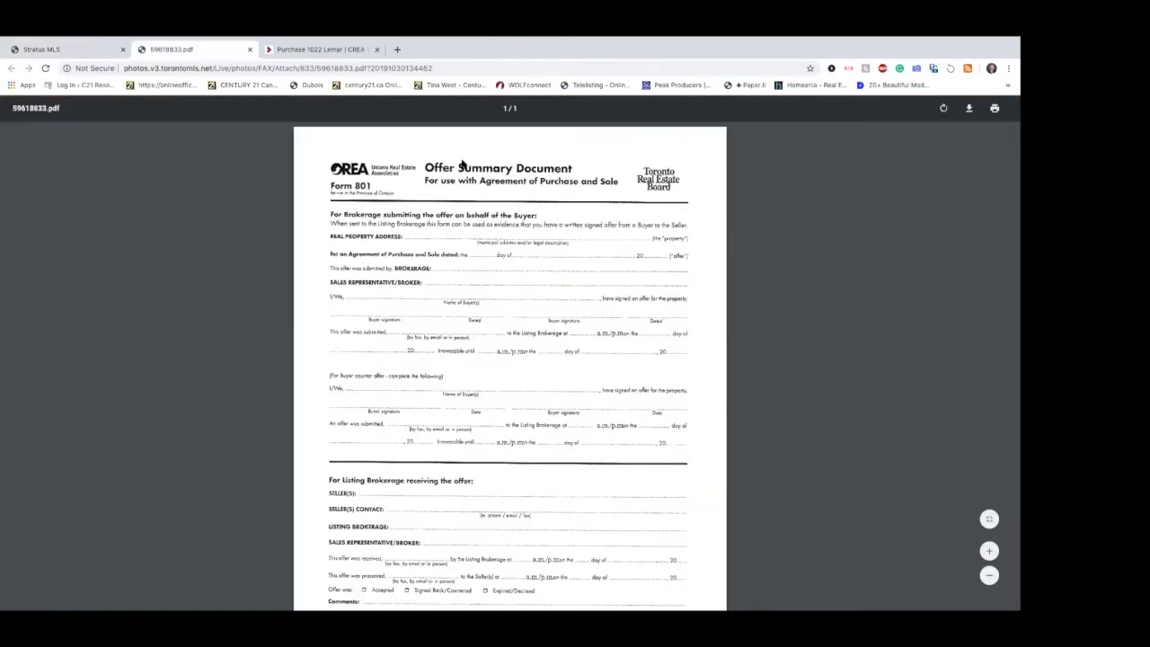
pyautogui.click(970, 111)
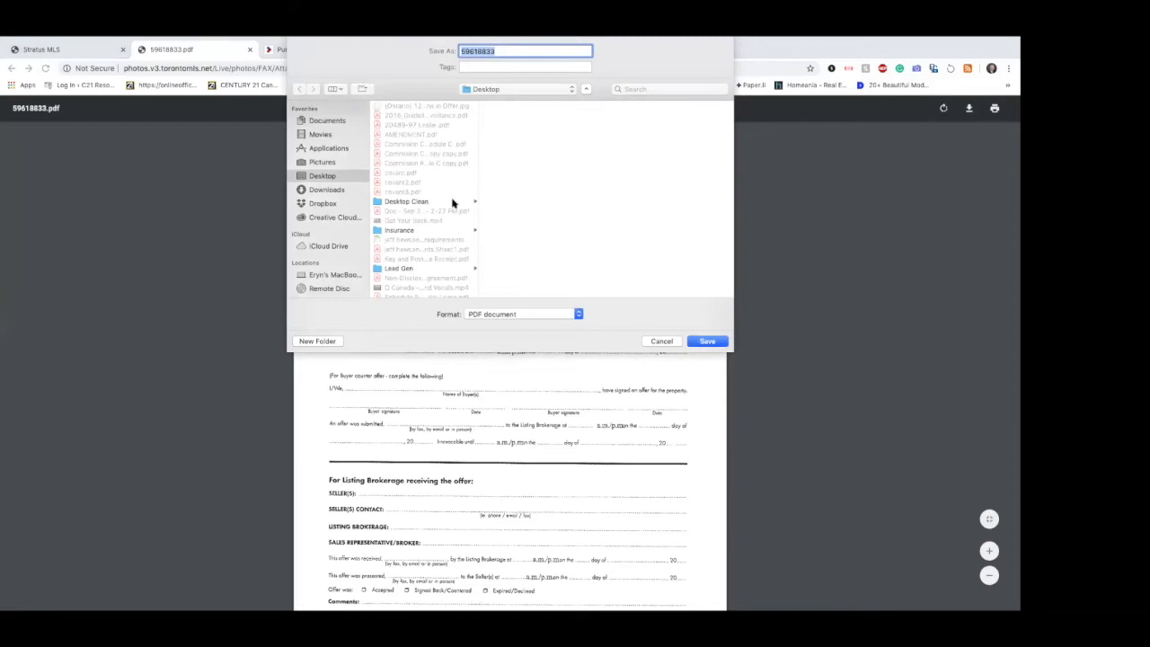
pyautogui.write('Schedule B')
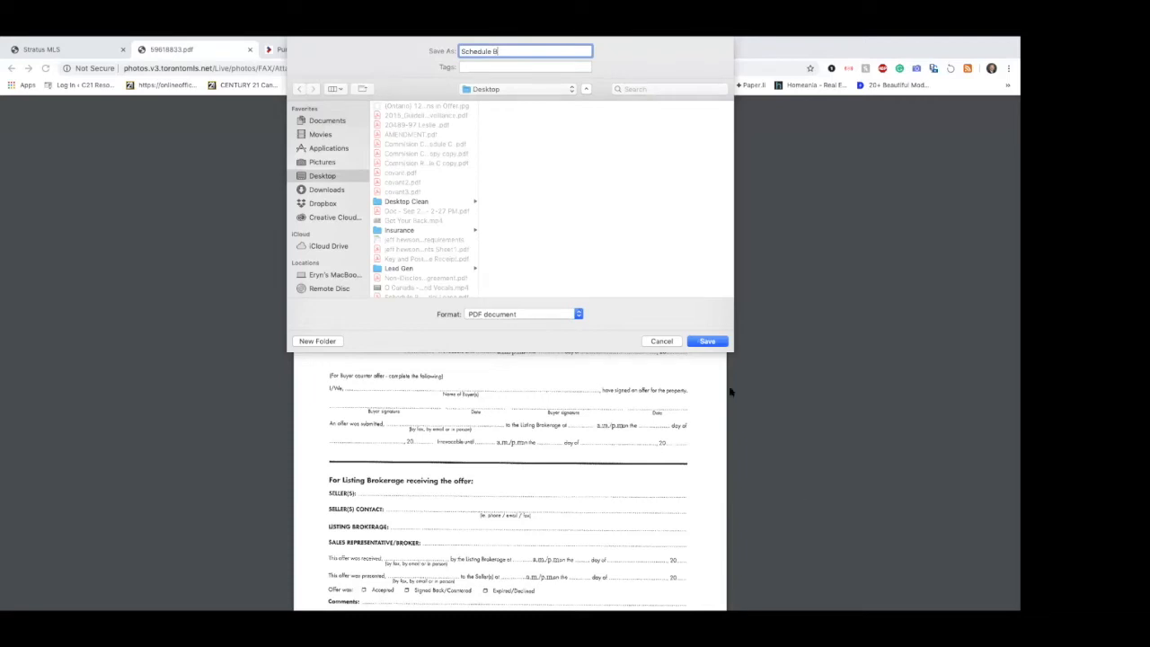
pyautogui.write(' Lemar')
pyautogui.click(707, 342)
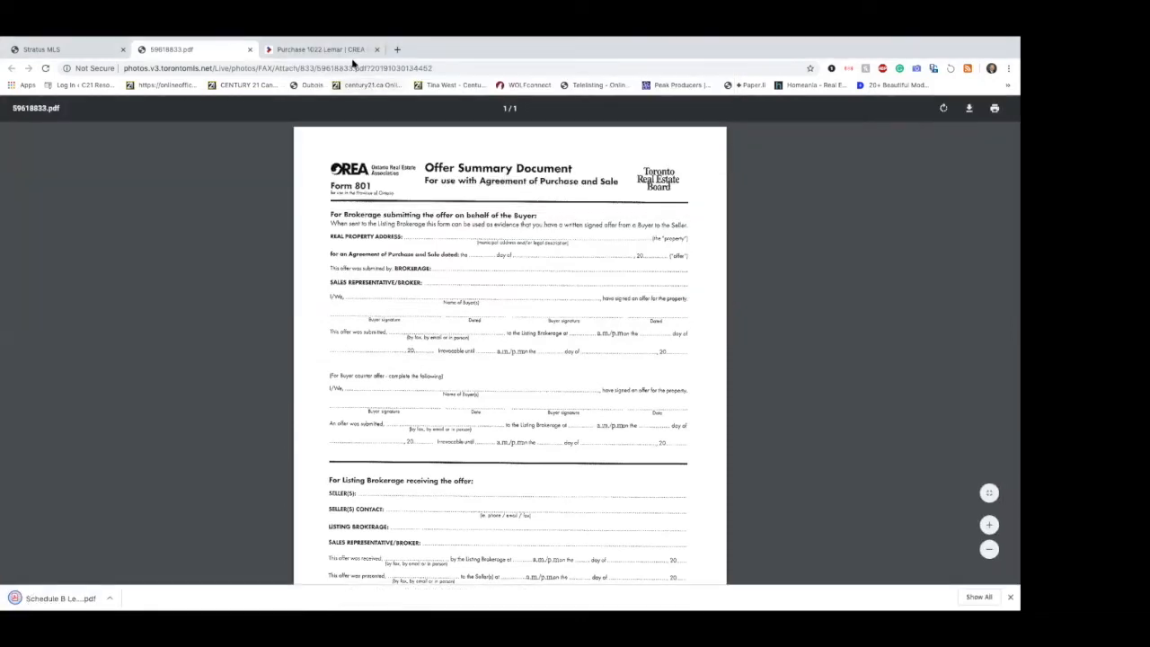
# Step: Return to CREA WEBForms and upload Schedule B Lemar.pdf from the Desktop to the transaction's documents
pyautogui.click(65, 47)
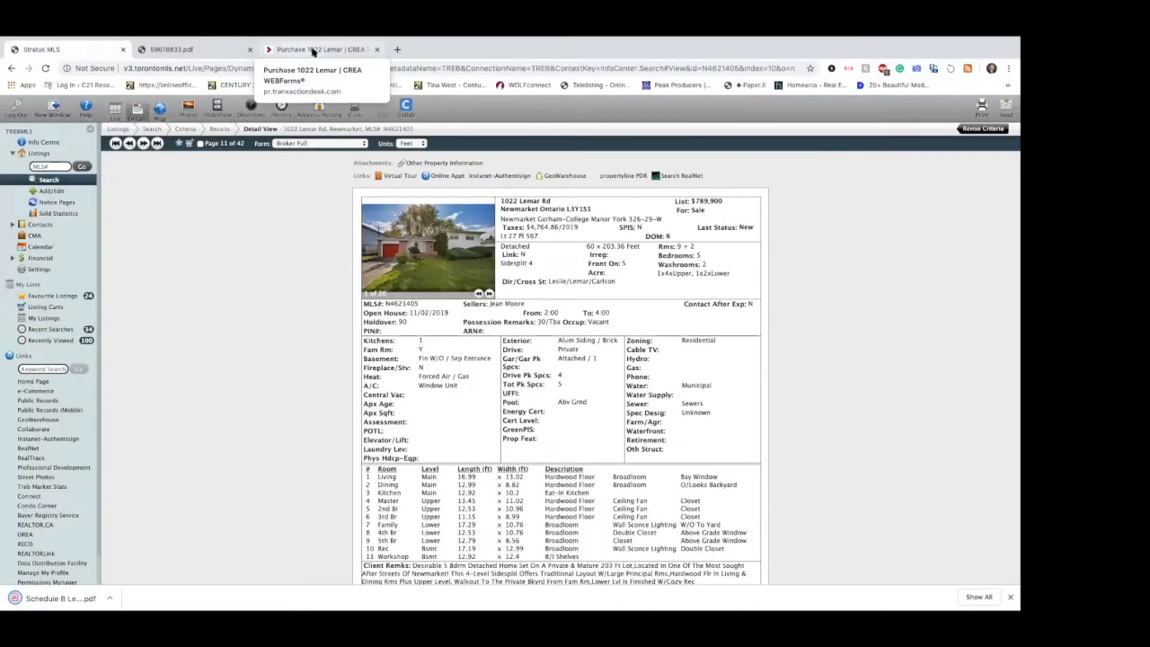
pyautogui.click(313, 50)
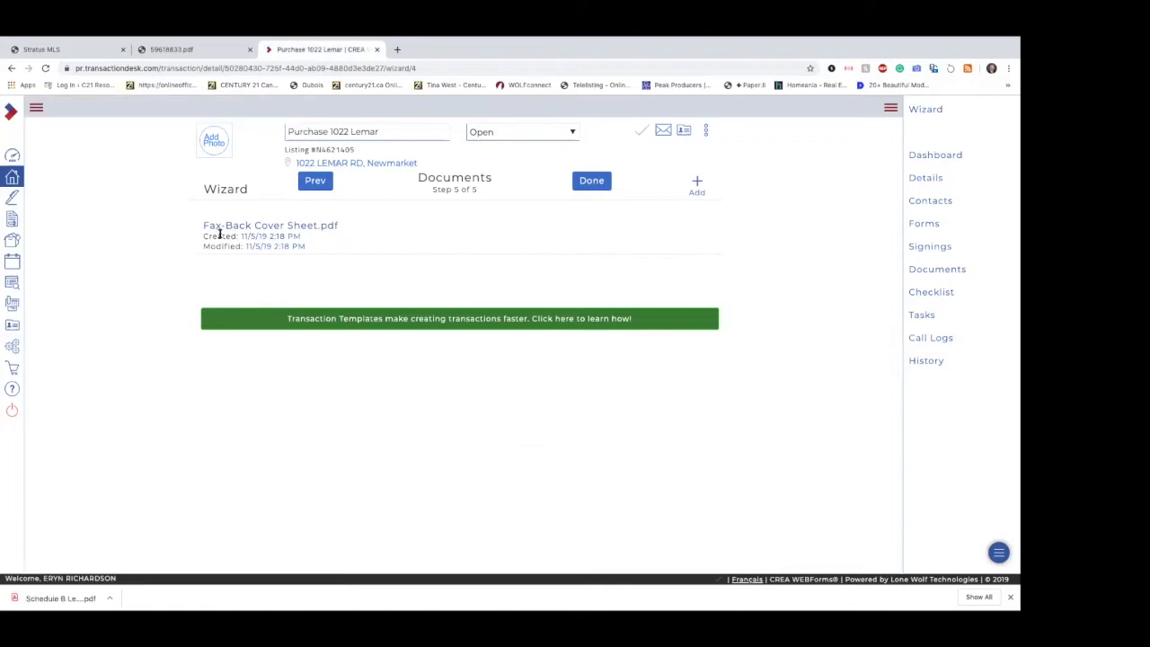
pyautogui.click(693, 185)
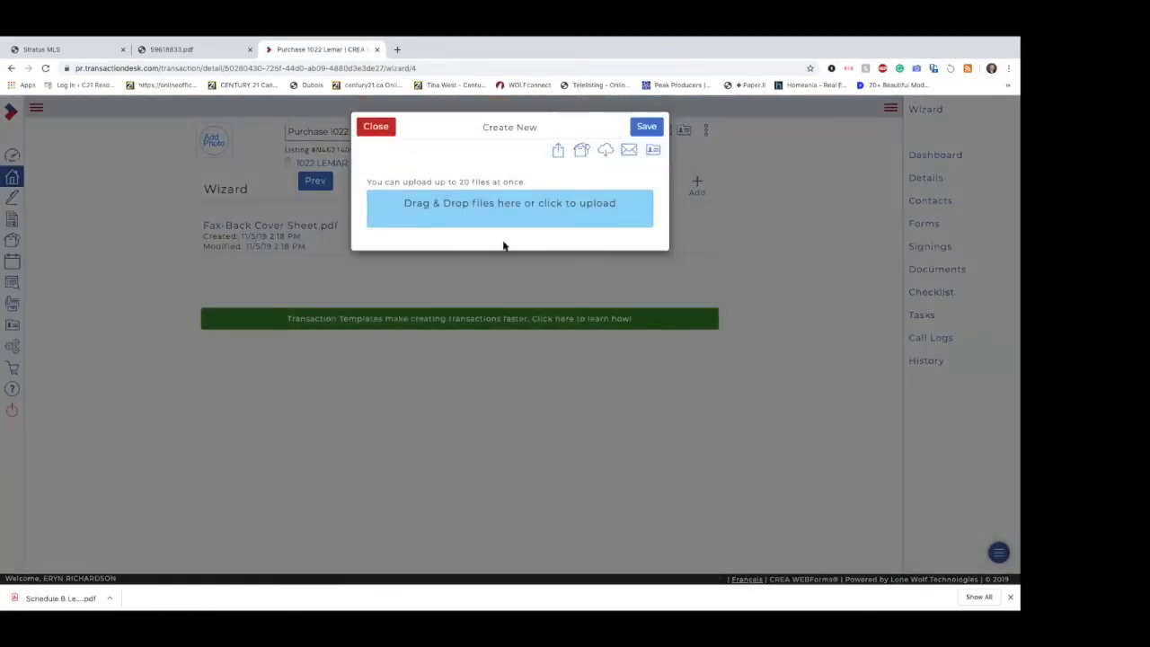
pyautogui.click(557, 206)
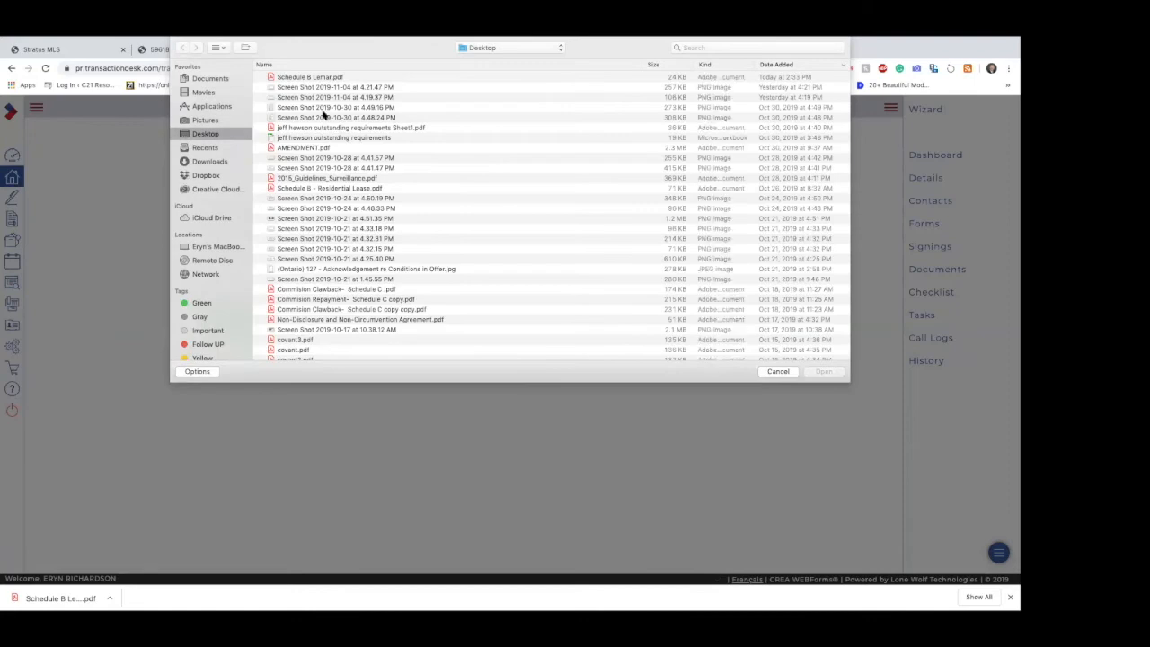
pyautogui.click(319, 78)
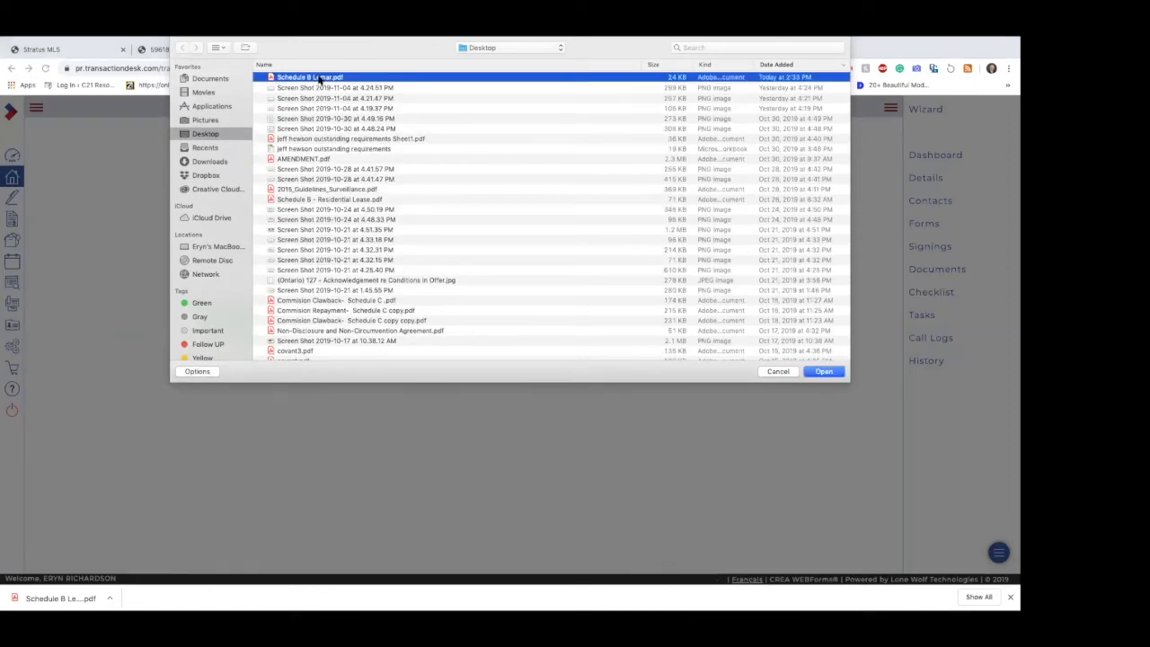
pyautogui.doubleClick(319, 79)
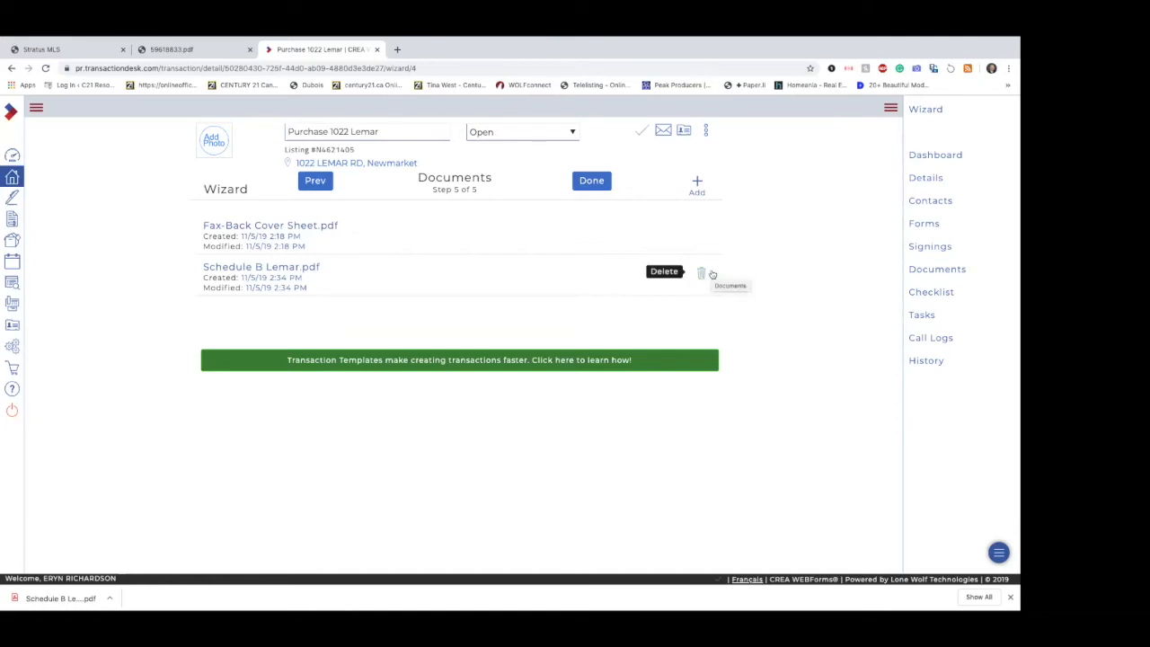
# Step: Open the transaction's dashboard with the main navigation expanded and review the listing and closing information in its Detail Overview
pyautogui.click(939, 156)
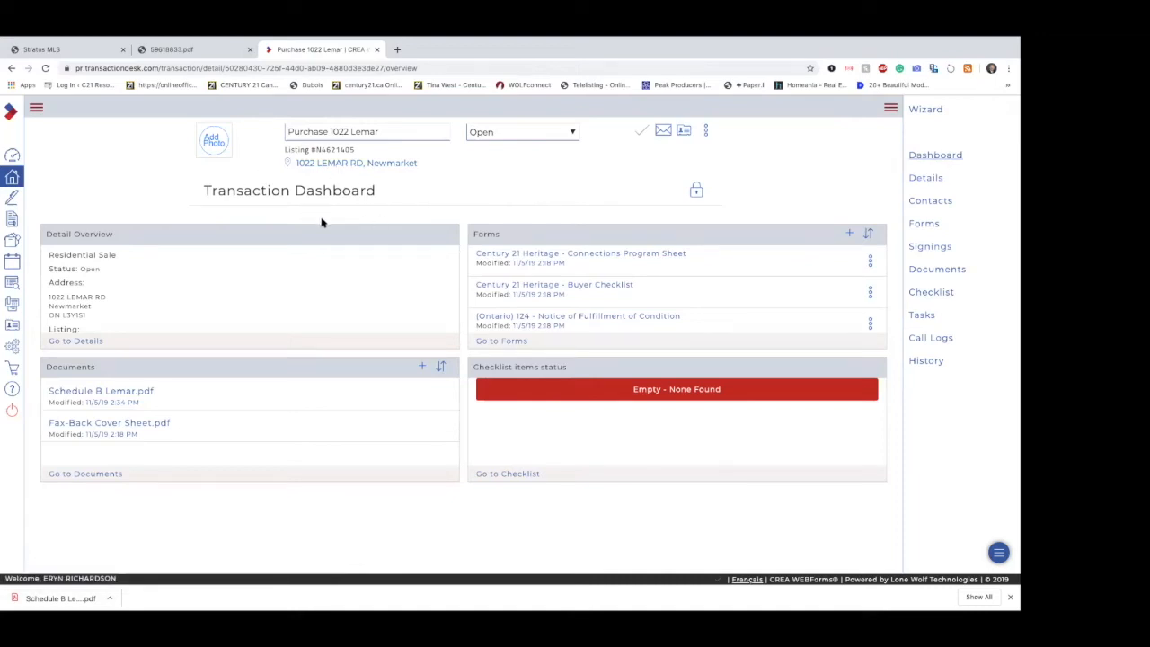
pyautogui.click(41, 110)
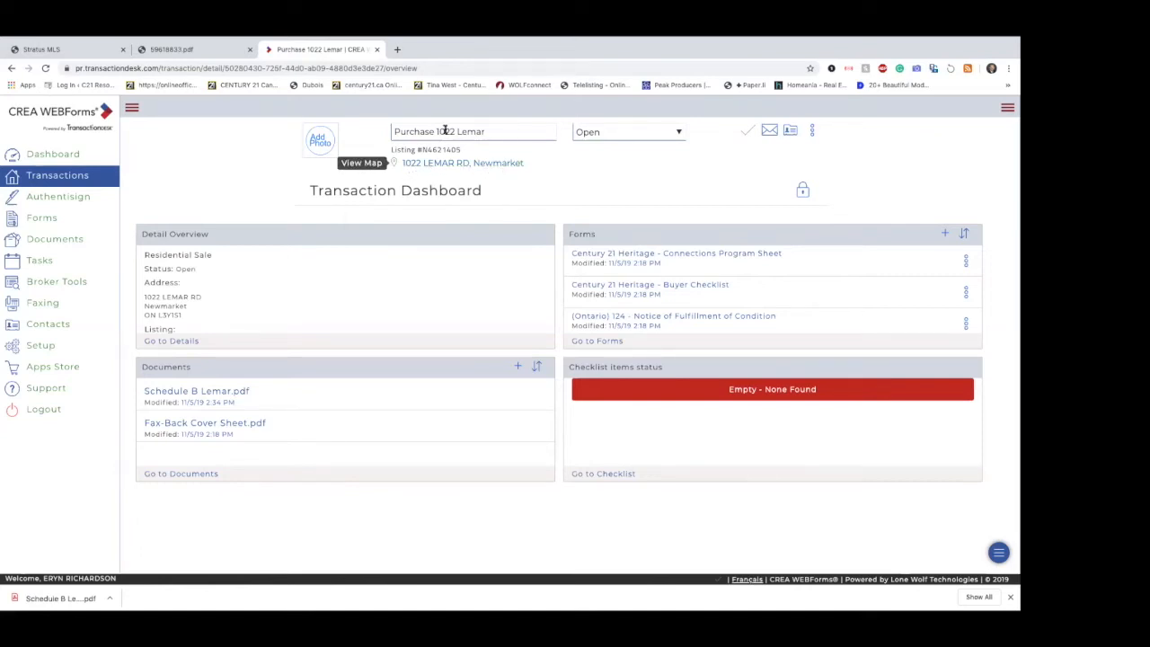
pyautogui.scroll(-3, 215, 325)
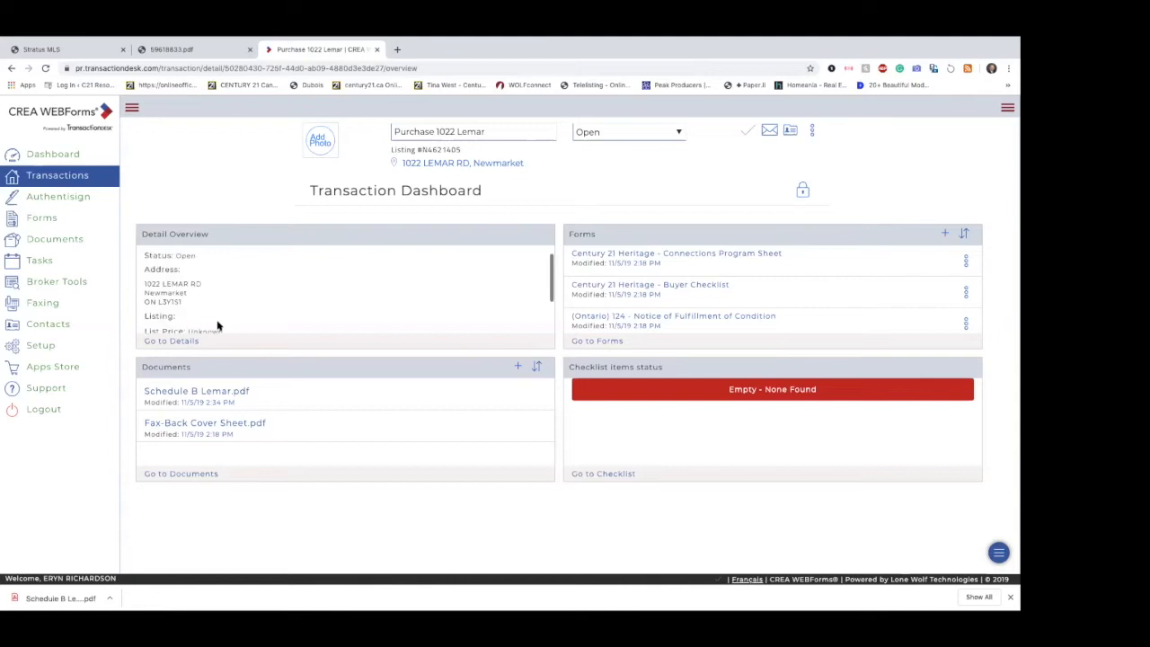
pyautogui.scroll(3, 217, 328)
pyautogui.scroll(-1, 220, 334)
pyautogui.scroll(-2, 220, 334)
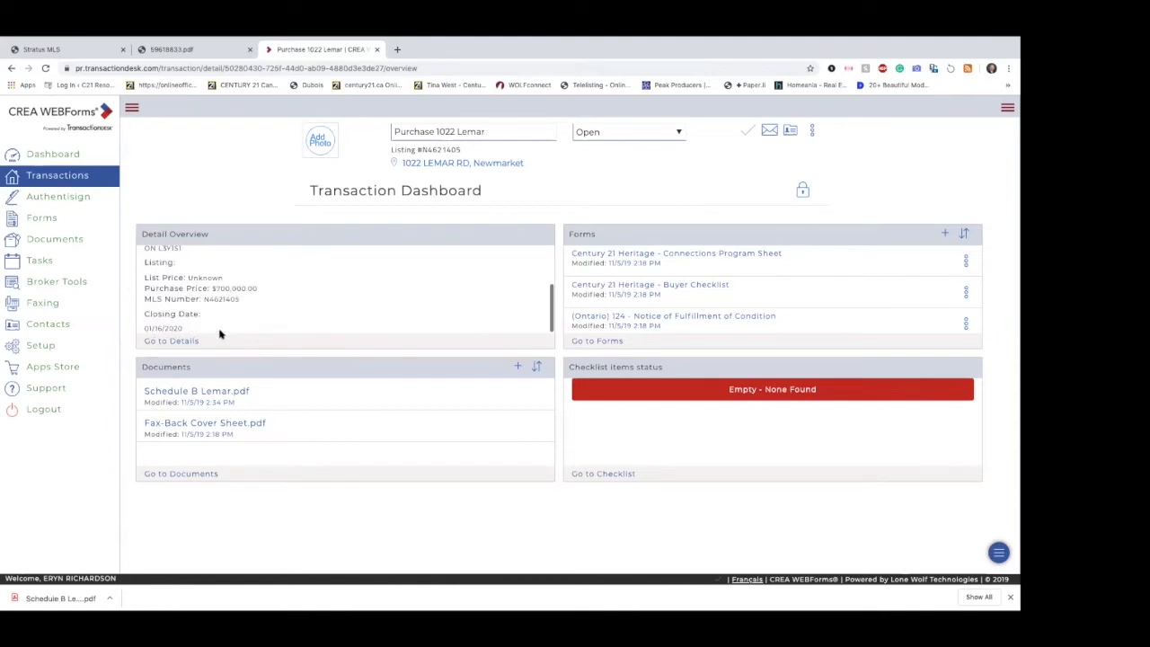
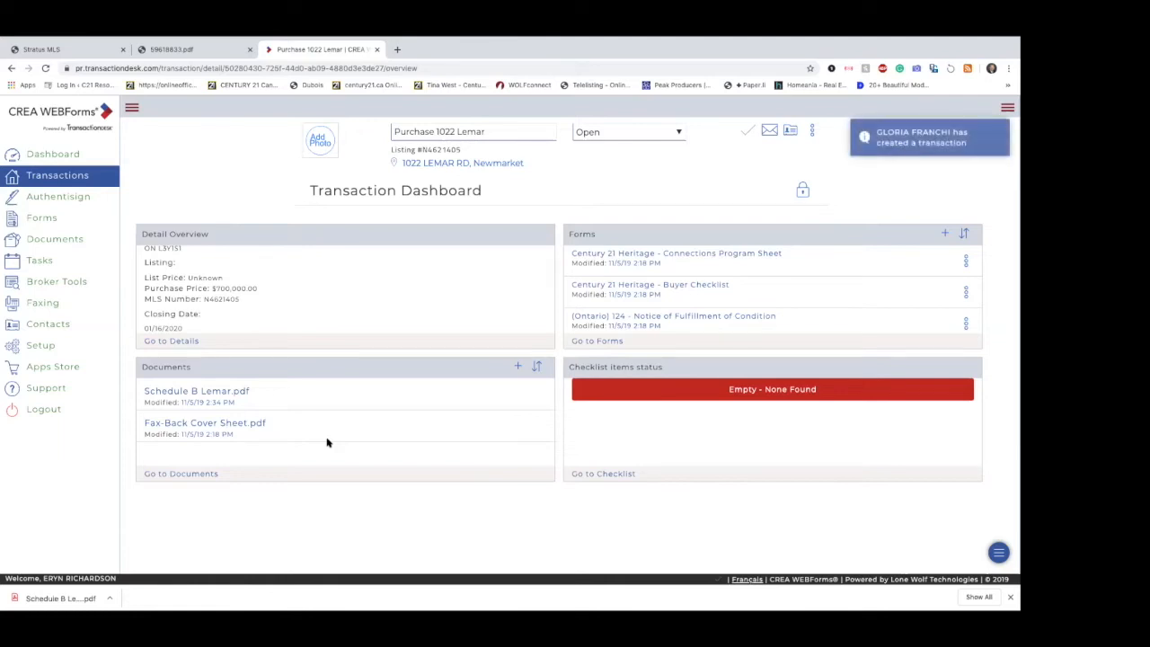
# Step: Open the transaction's Email Upload information, copy its upload email address and close the information
pyautogui.moveTo(257, 596)
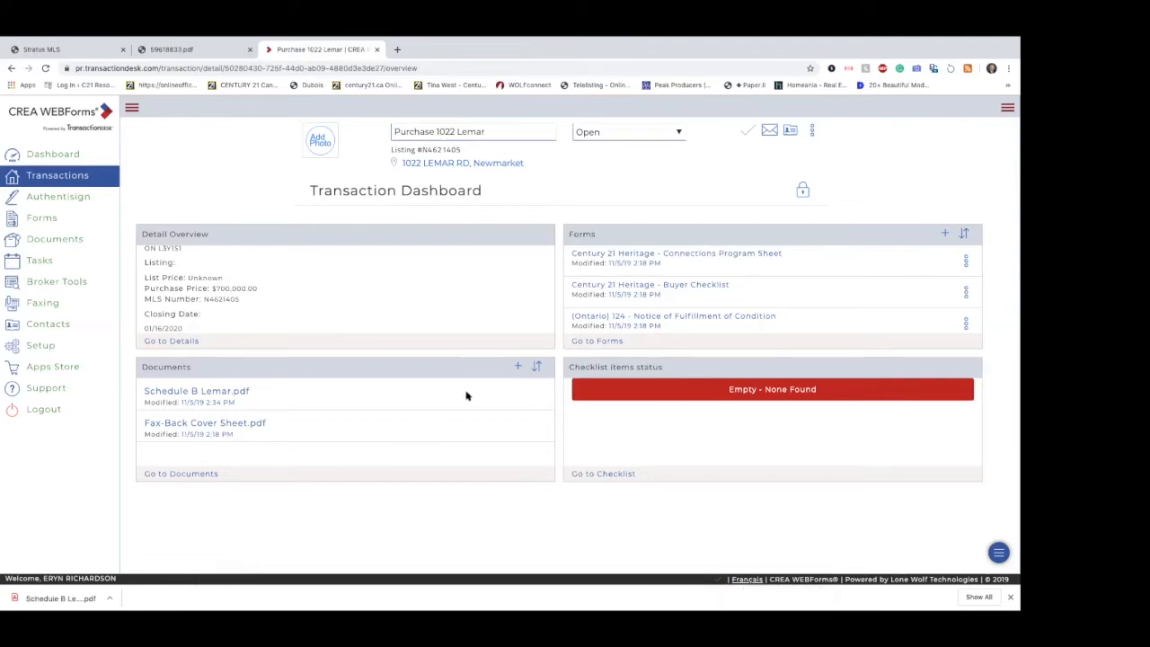
pyautogui.click(768, 132)
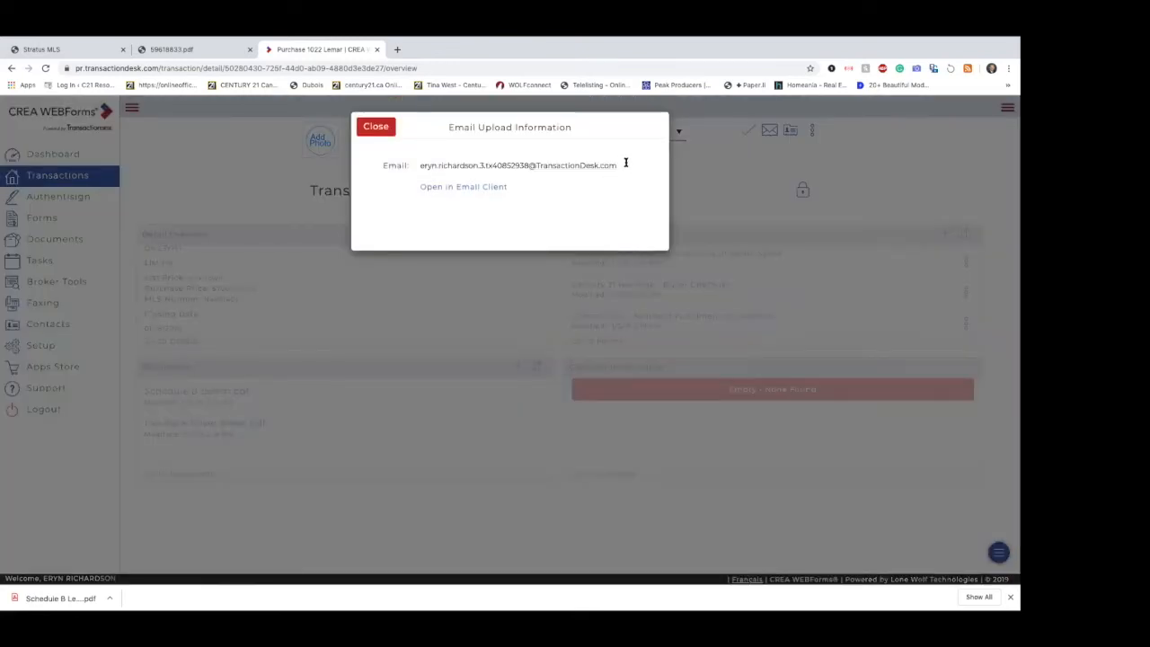
pyautogui.moveTo(617, 166); pyautogui.dragTo(418, 156)
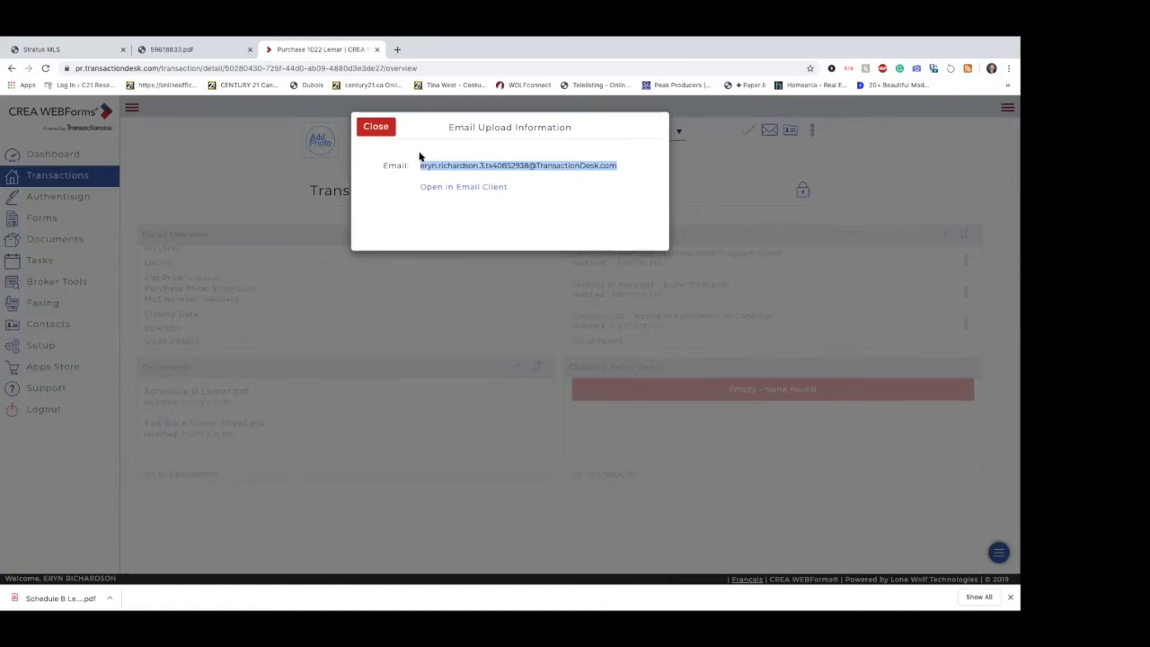
pyautogui.rightClick(444, 166)
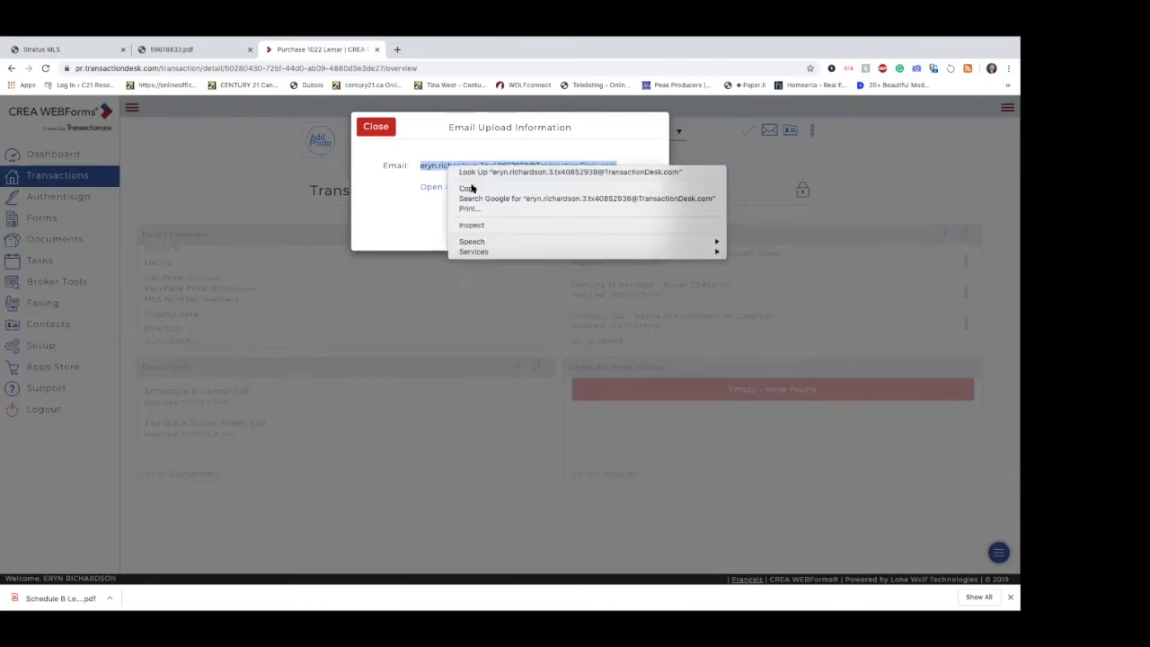
pyautogui.click(469, 188)
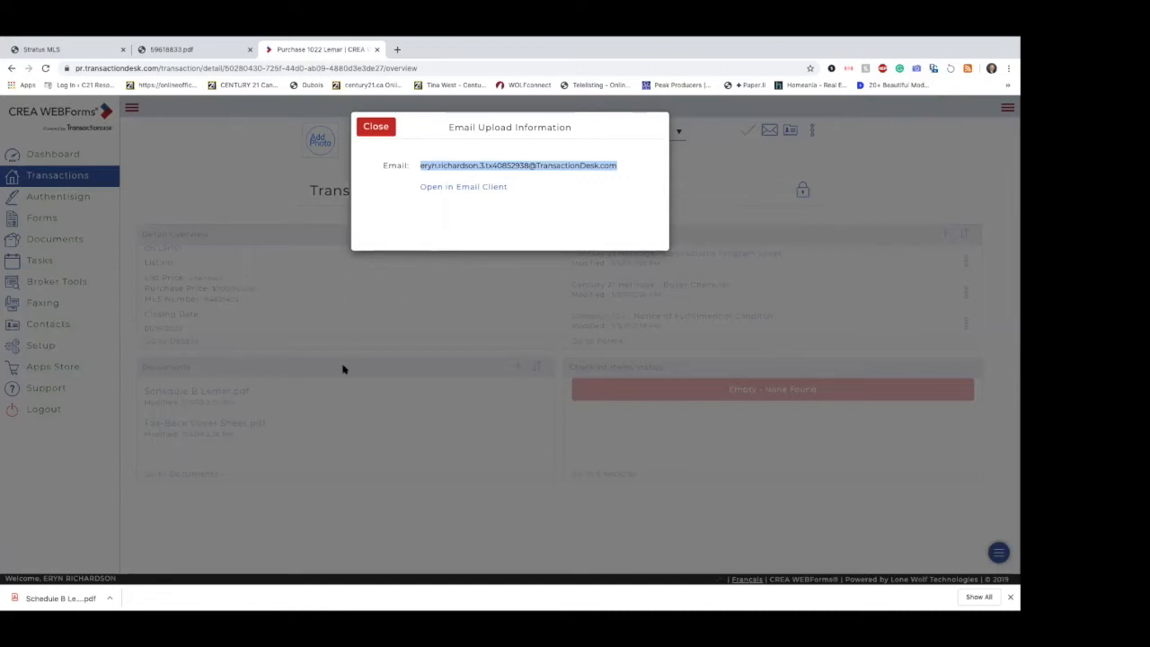
pyautogui.click(346, 511)
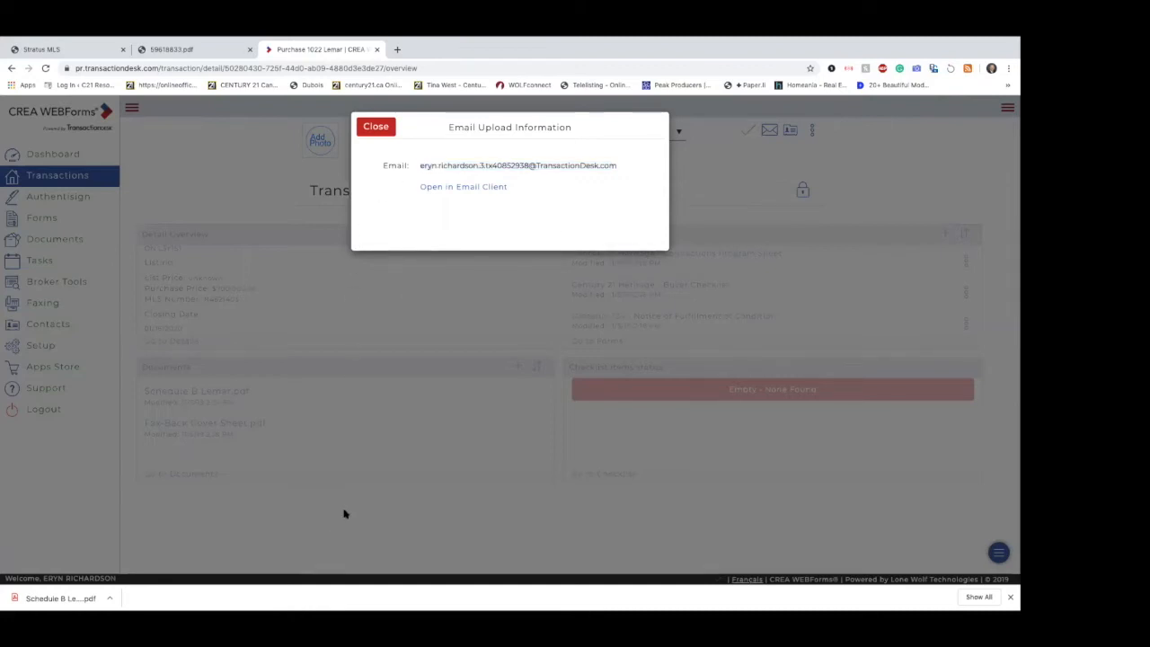
pyautogui.click(375, 125)
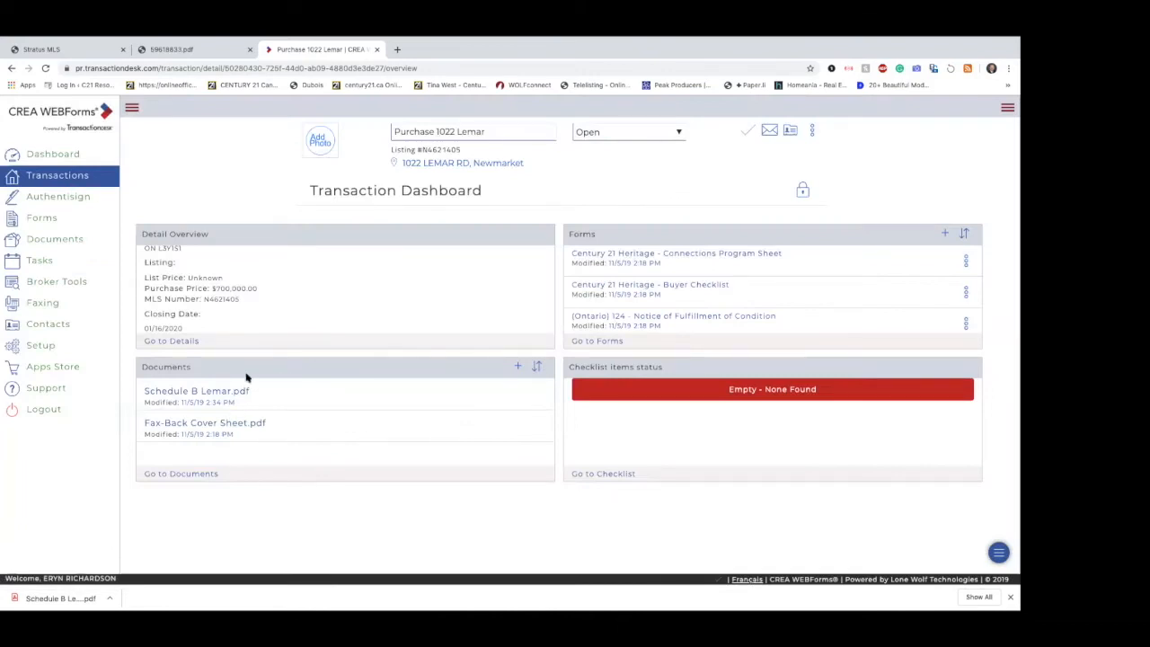
# Step: Switch to Mail, start a new message and dismiss the account password prompt
pyautogui.moveTo(325, 597)
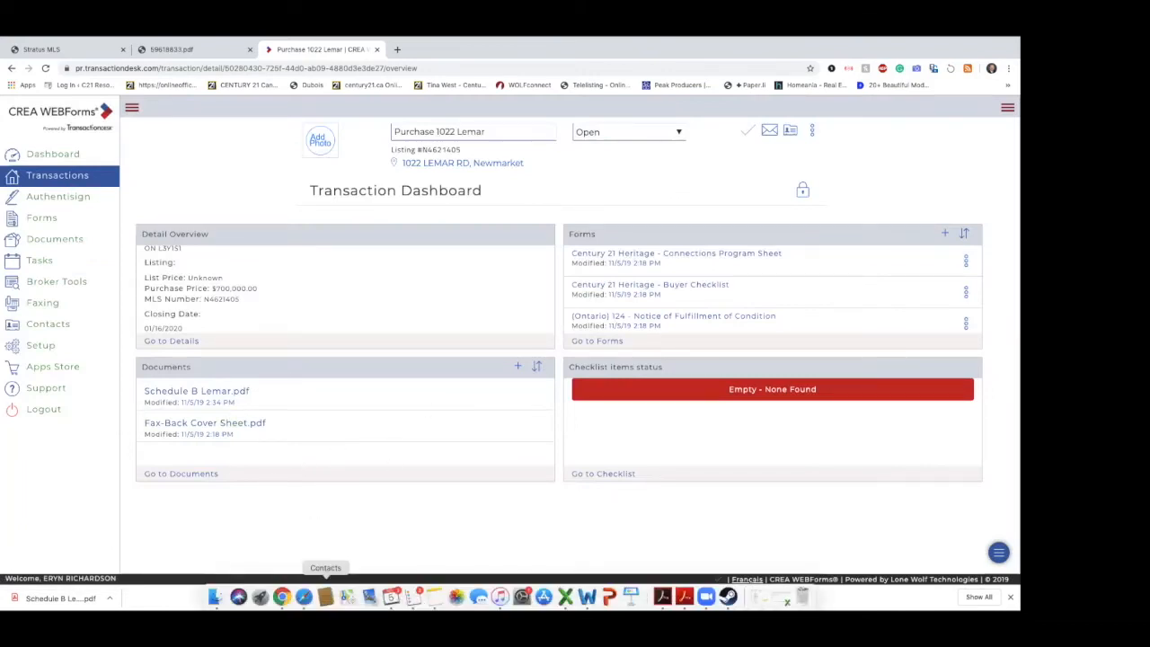
pyautogui.click(369, 596)
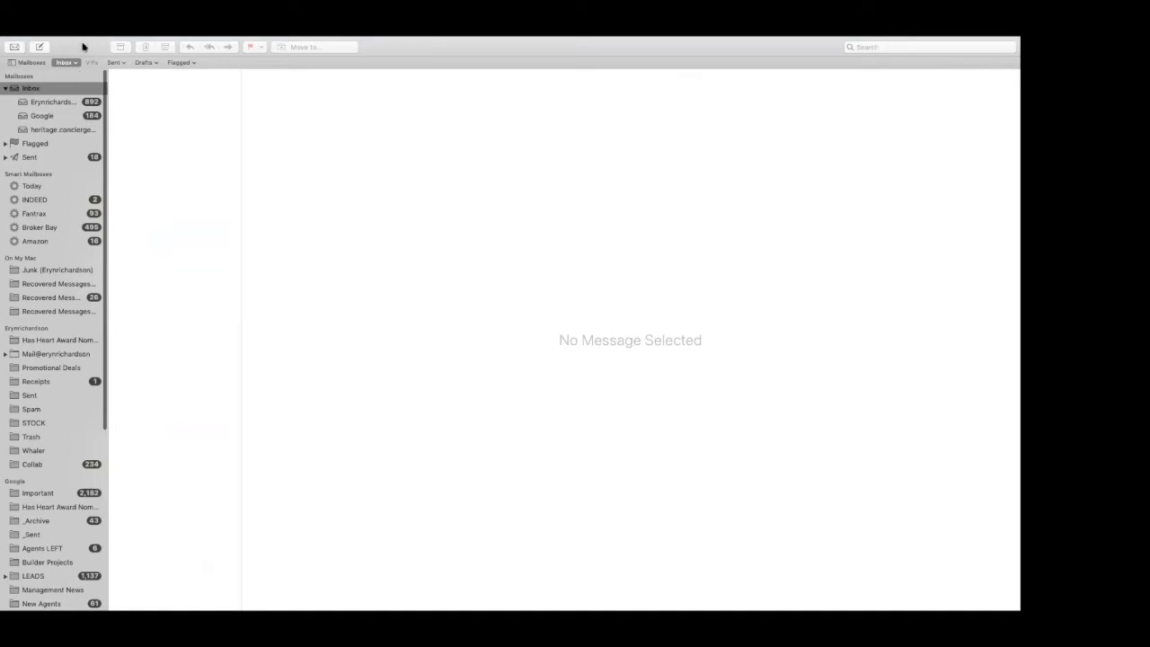
pyautogui.click(41, 47)
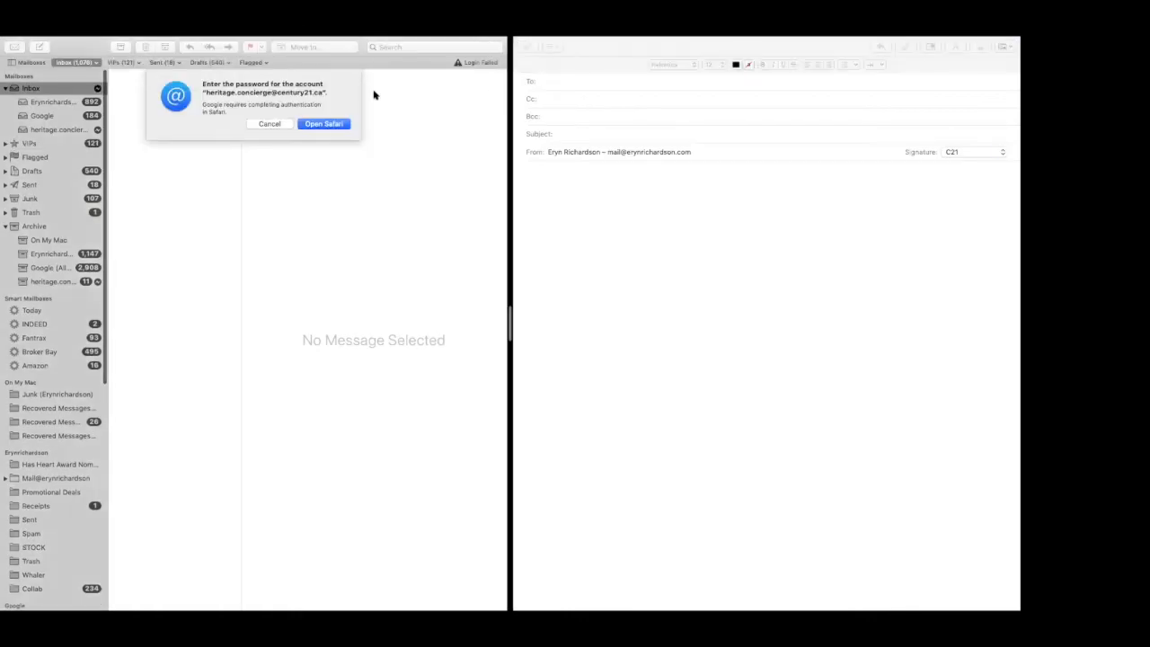
pyautogui.click(281, 124)
# Step: Take Mail out of full screen and reposition its inbox window on the desktop
pyautogui.moveTo(268, 41)
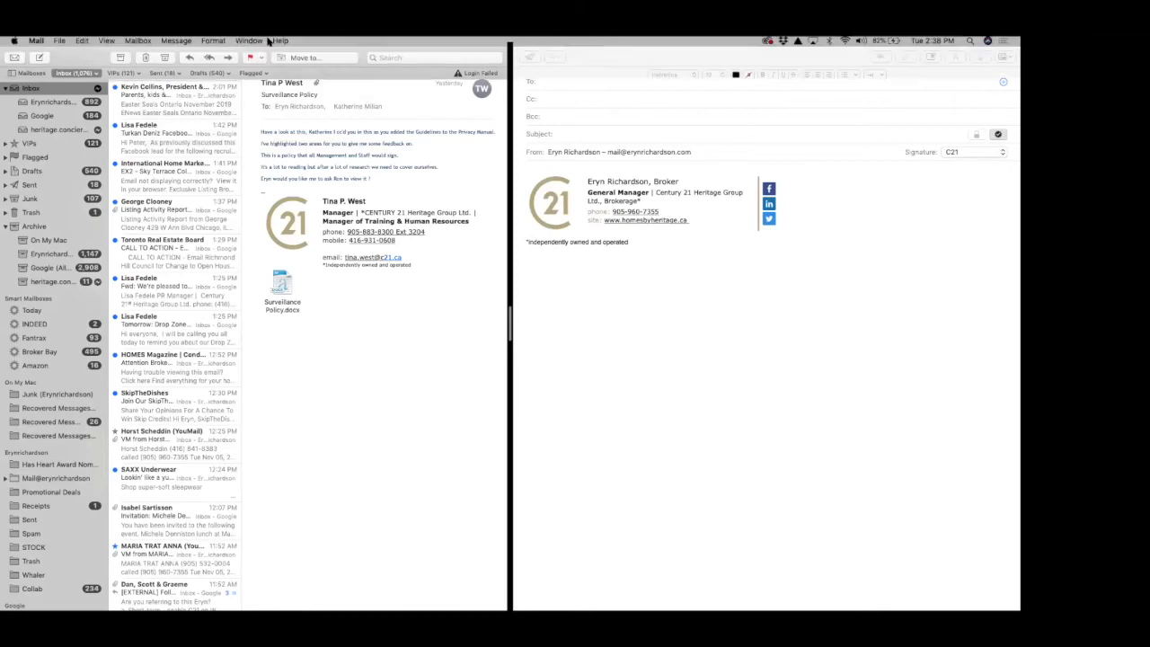
pyautogui.click(28, 56)
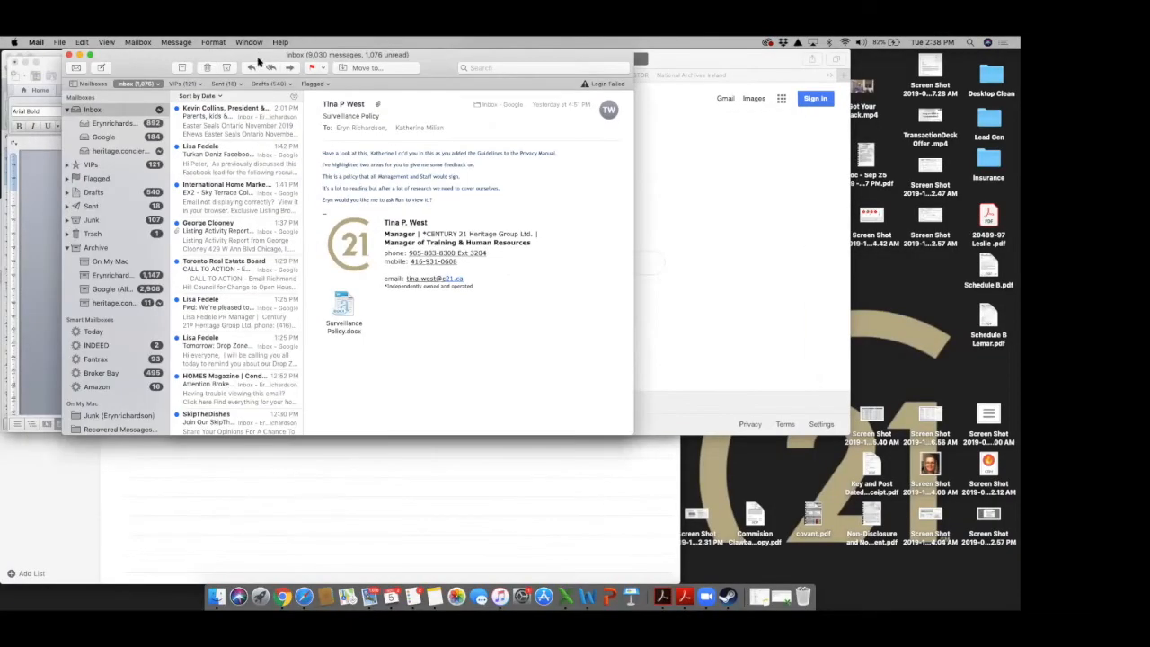
pyautogui.moveTo(259, 61); pyautogui.dragTo(262, 529)
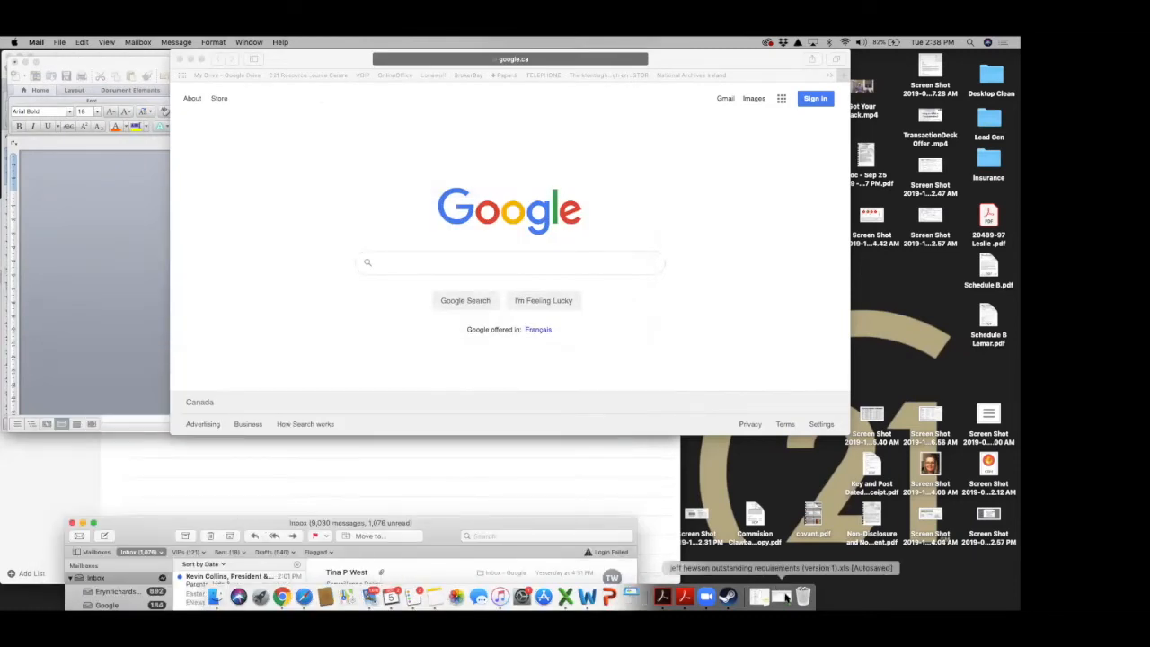
pyautogui.moveTo(441, 537); pyautogui.dragTo(424, 135)
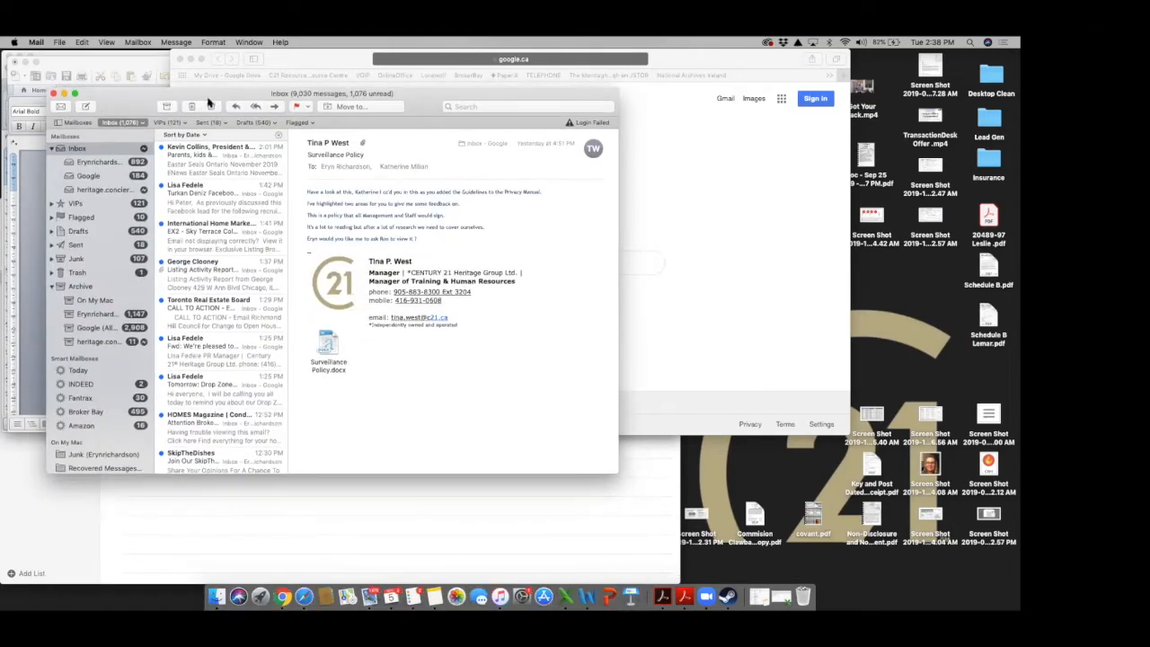
# Step: Start a new full-screen email addressed to the copied upload address and add blank lines above the signature
pyautogui.click(87, 107)
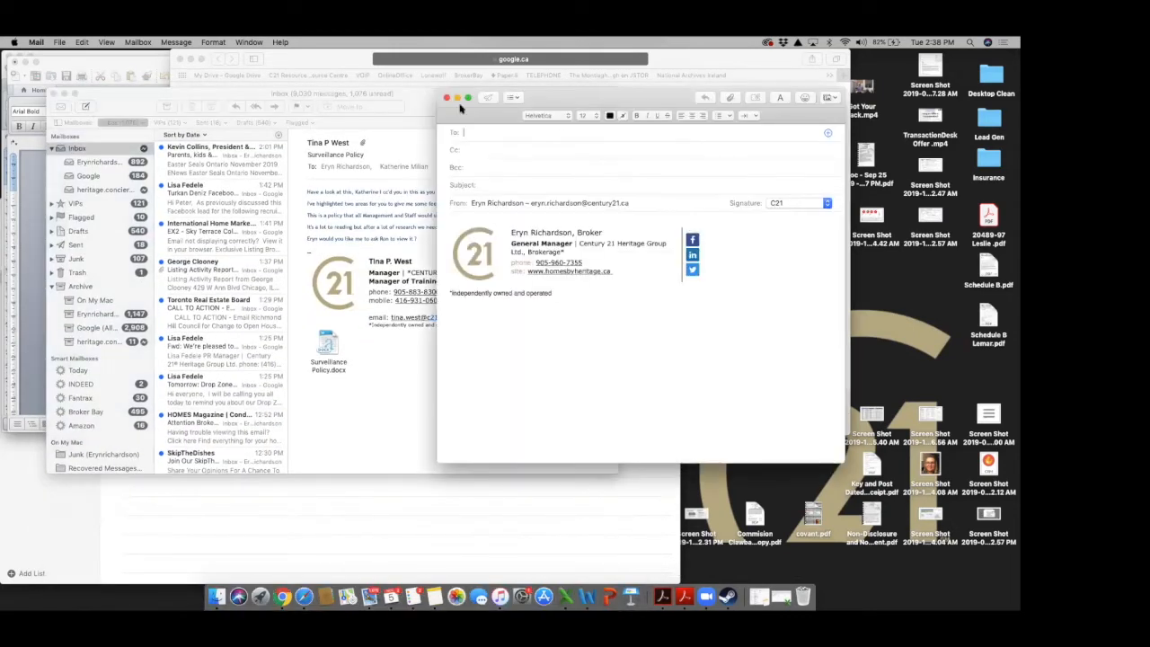
pyautogui.click(466, 99)
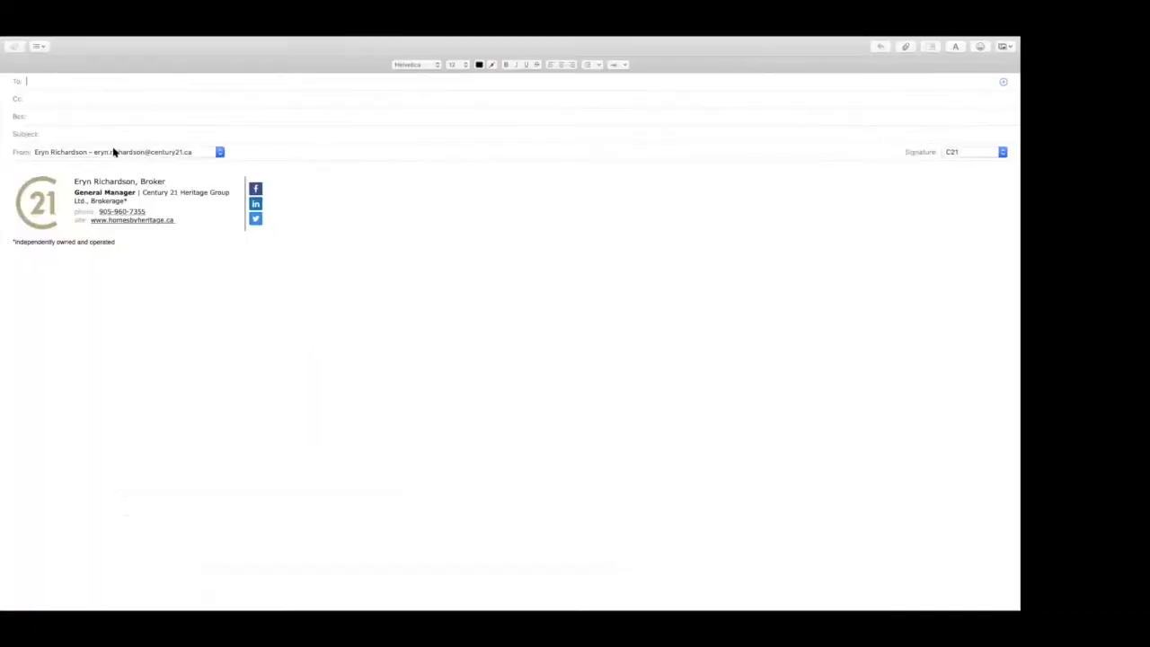
pyautogui.rightClick(55, 83)
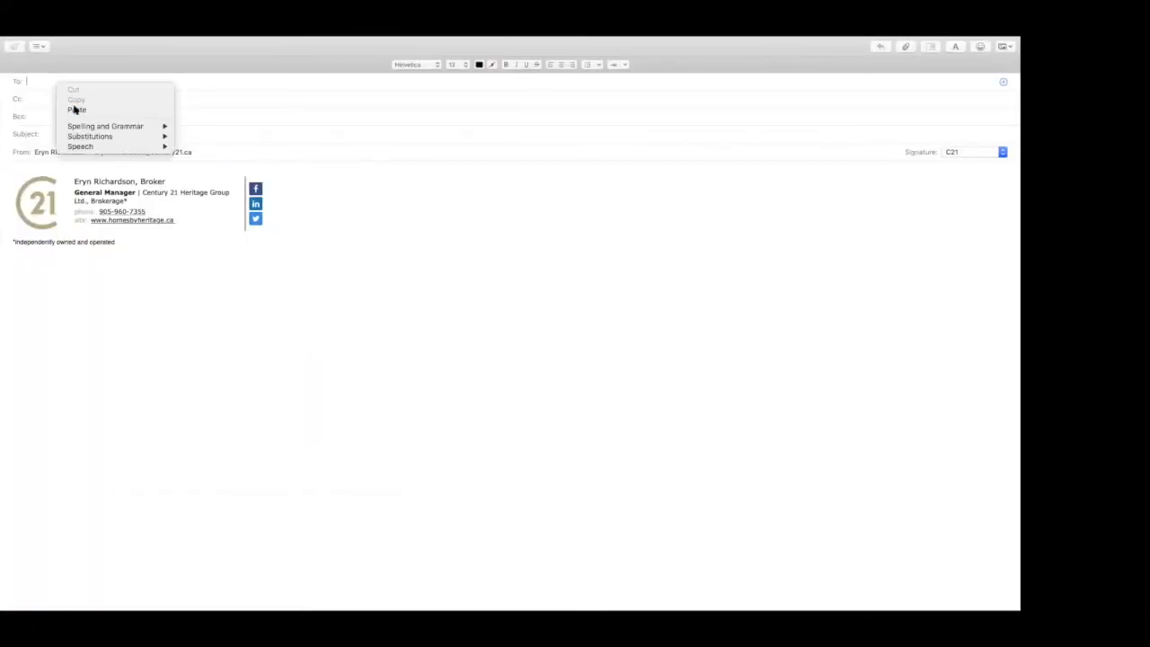
pyautogui.click(75, 108)
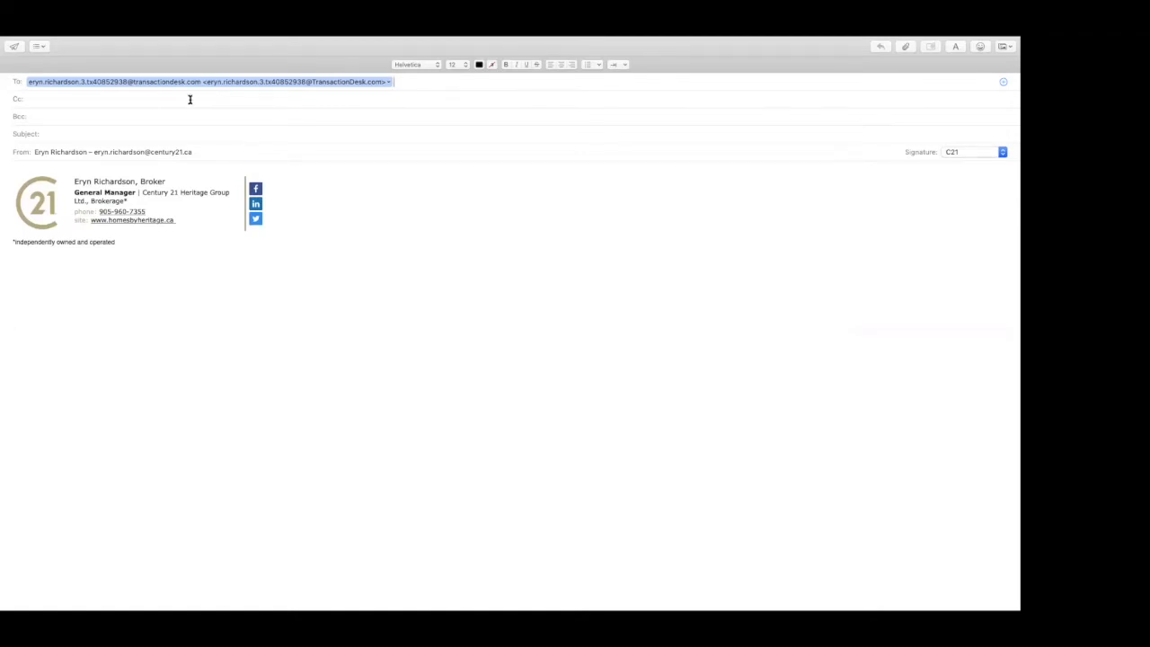
pyautogui.click(495, 164)
pyautogui.press('Return')
pyautogui.press('Return')
pyautogui.press('Return')
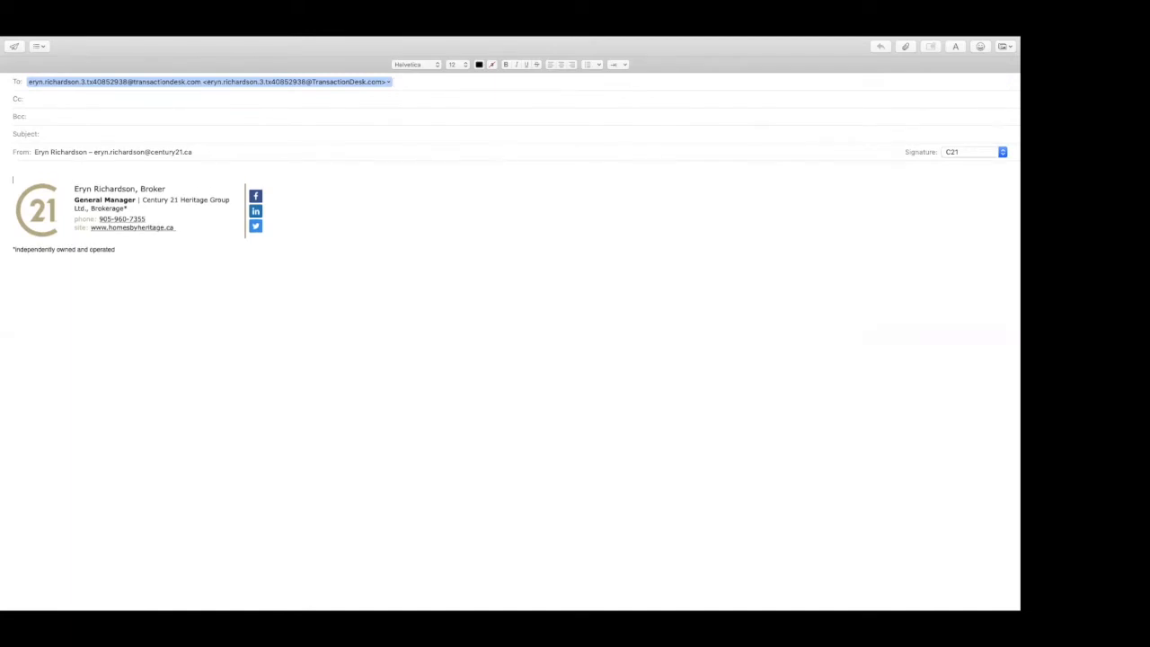
pyautogui.click(131, 178)
pyautogui.rightClick(131, 178)
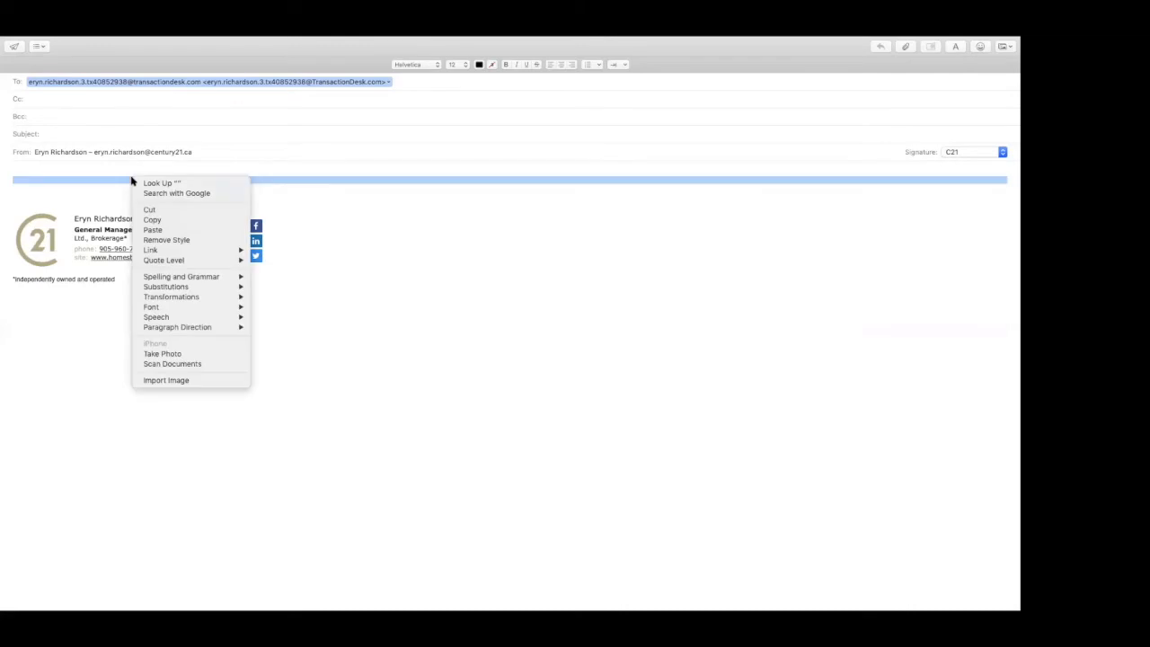
pyautogui.click(77, 185)
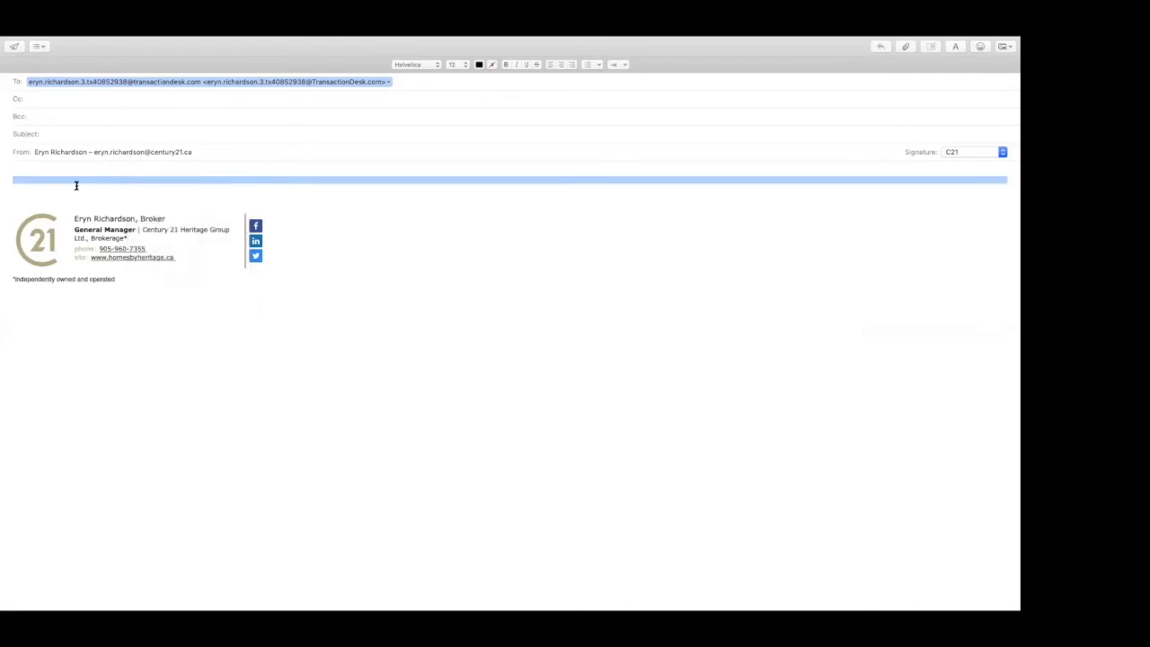
pyautogui.rightClick(111, 196)
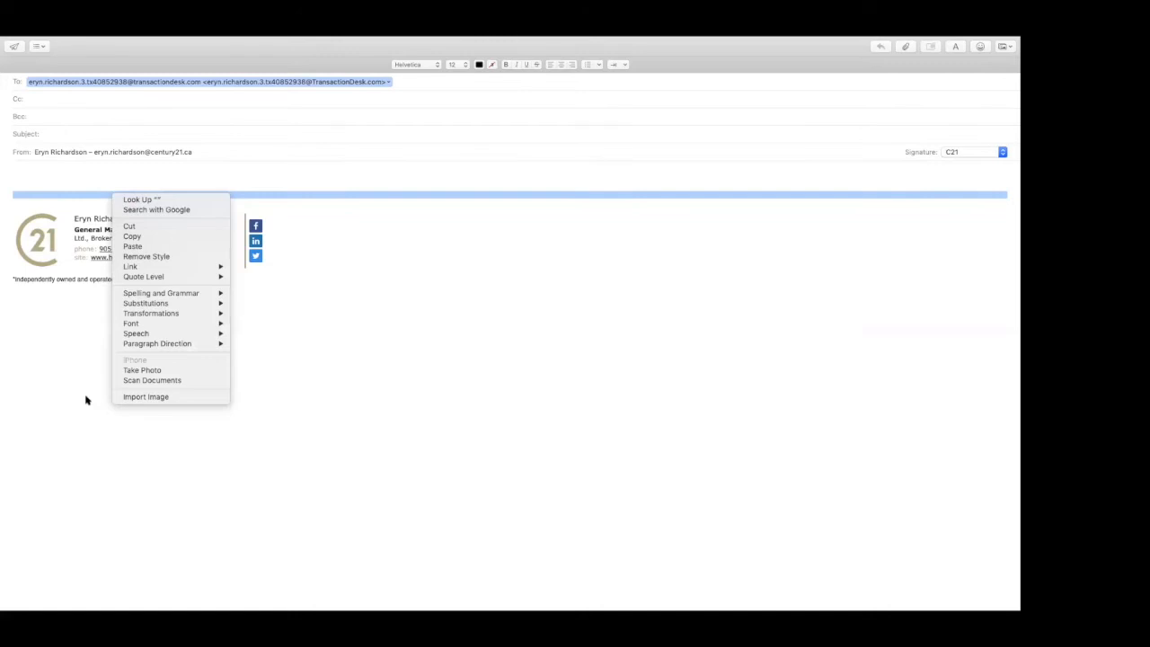
pyautogui.click(51, 52)
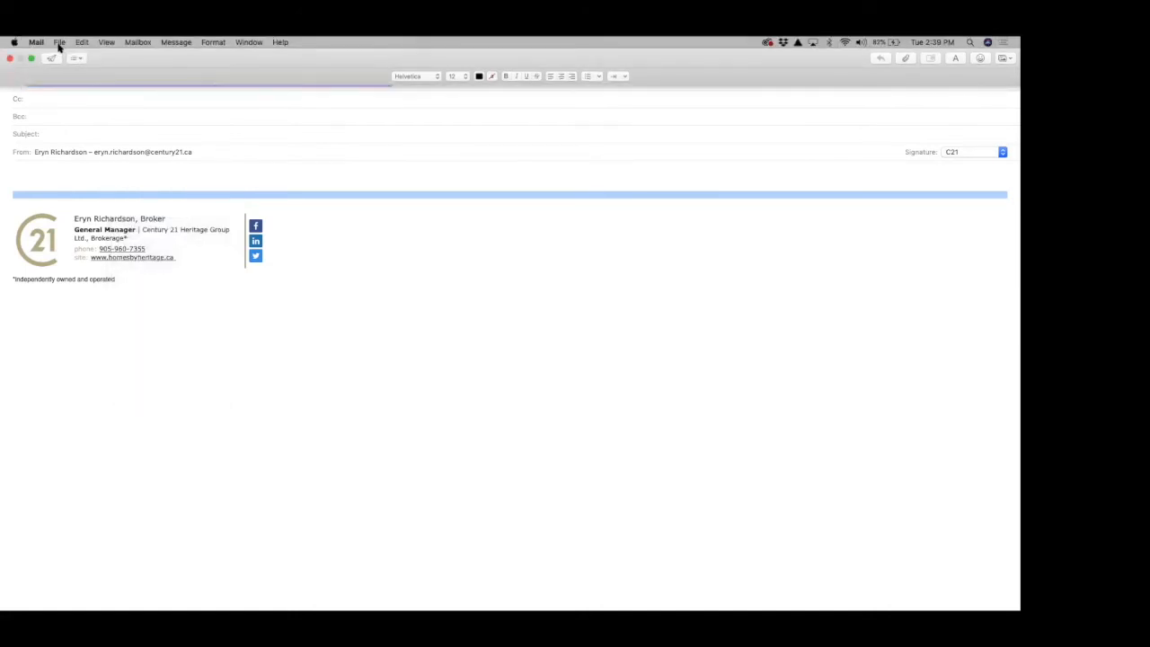
# Step: Attach the Schedule B residential lease PDF from the Desktop to the email
pyautogui.click(60, 42)
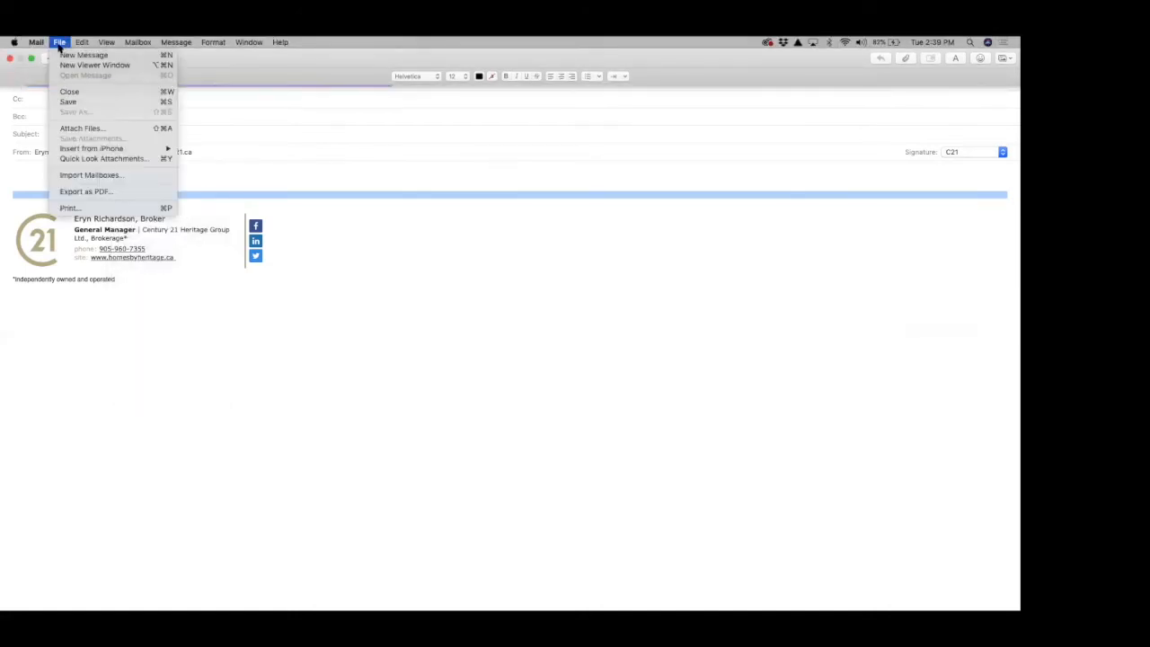
pyautogui.click(85, 127)
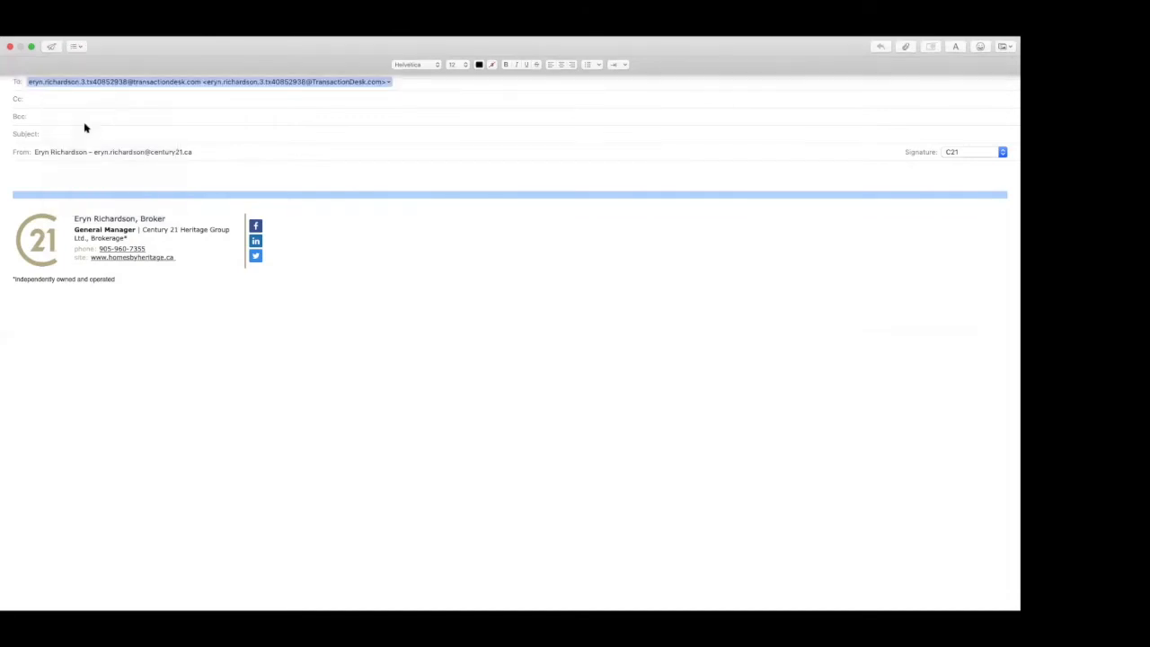
pyautogui.press('super+shift+a')
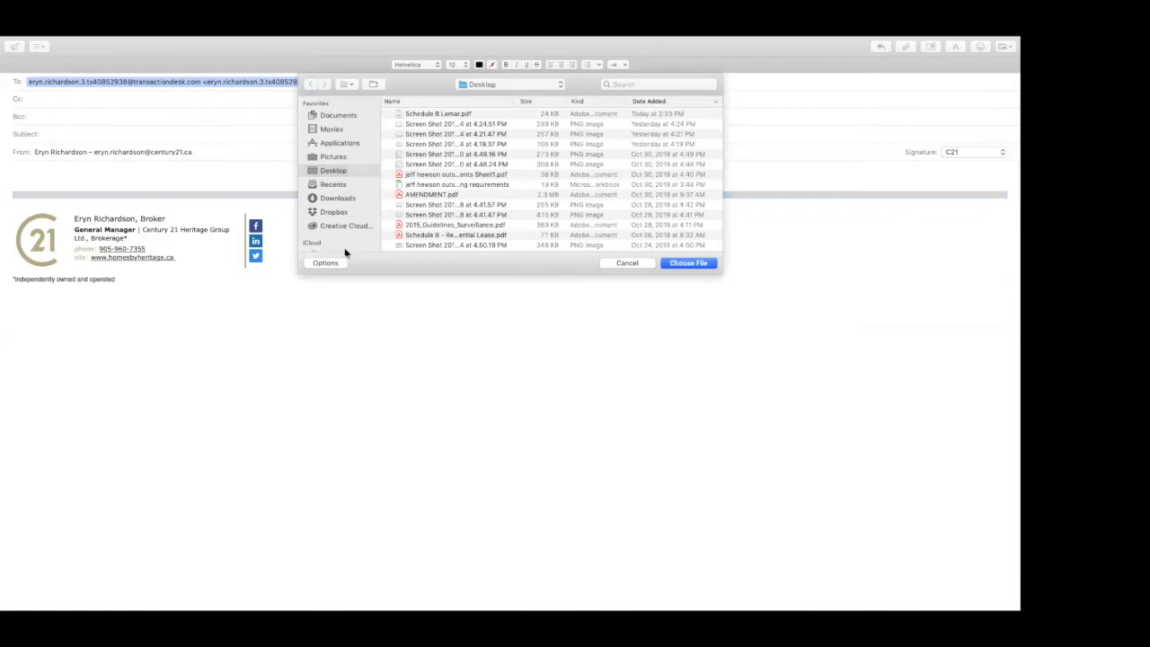
pyautogui.scroll(-5, 404, 234)
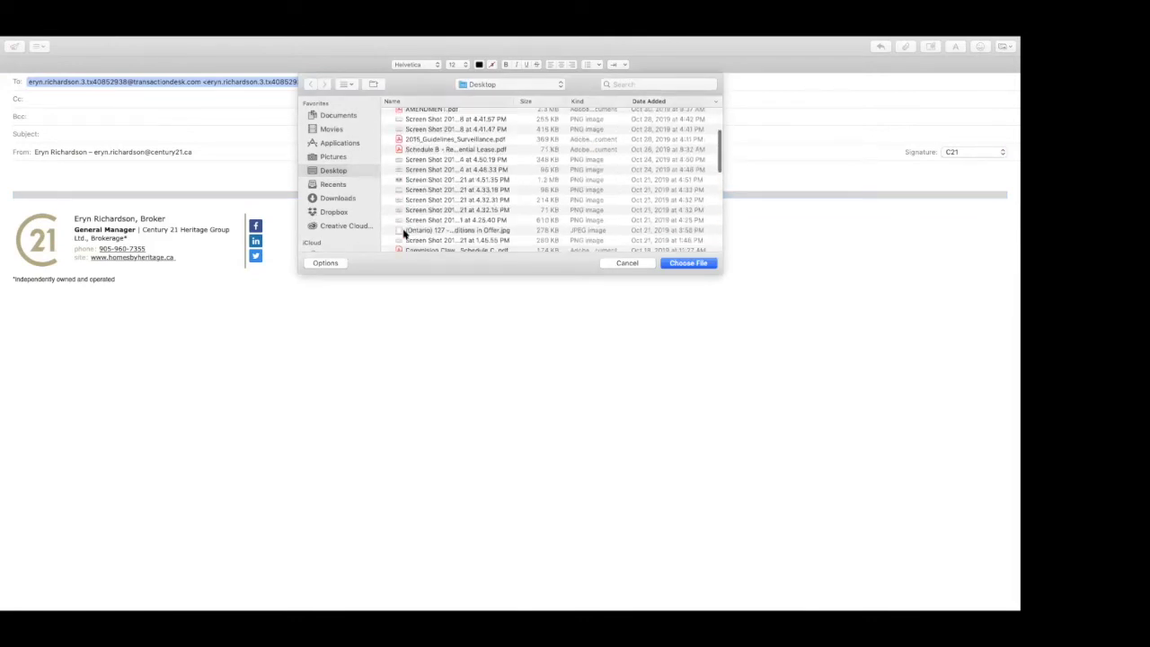
pyautogui.click(452, 150)
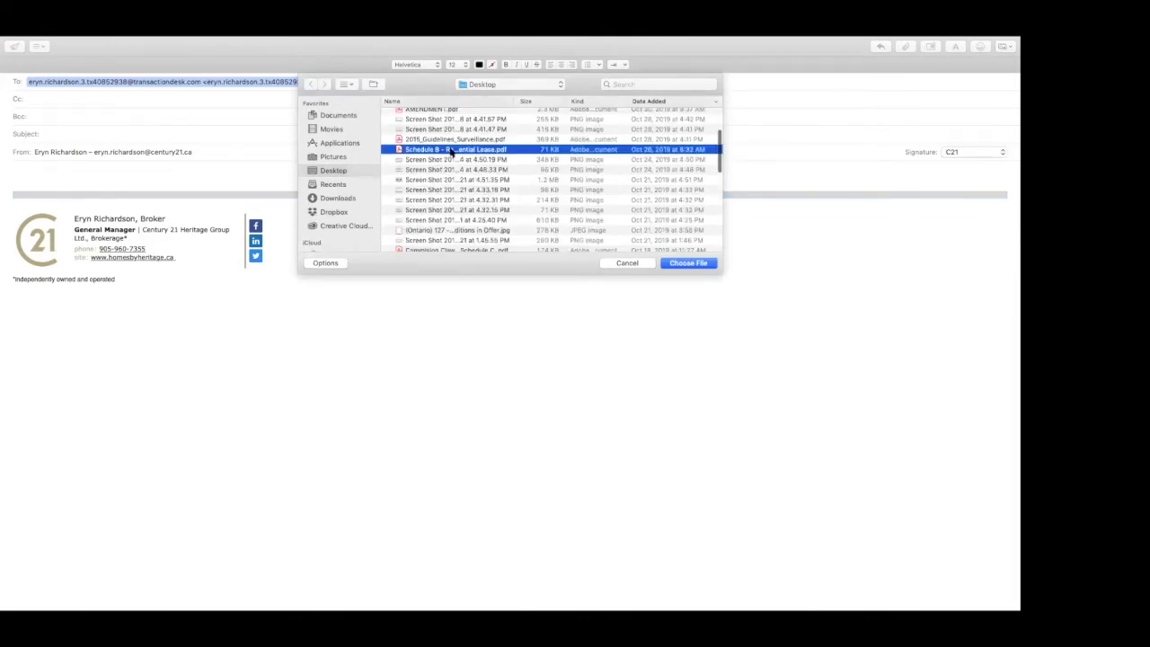
pyautogui.doubleClick(452, 150)
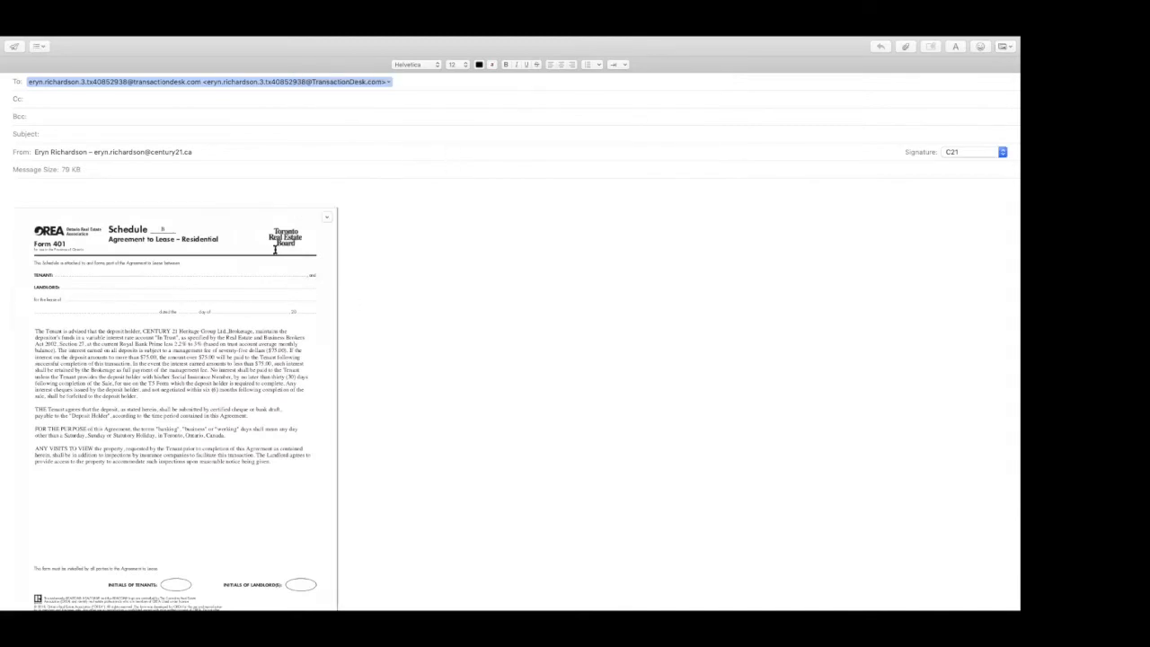
# Step: Enter "B" as the email's subject and send the message
pyautogui.click(101, 133)
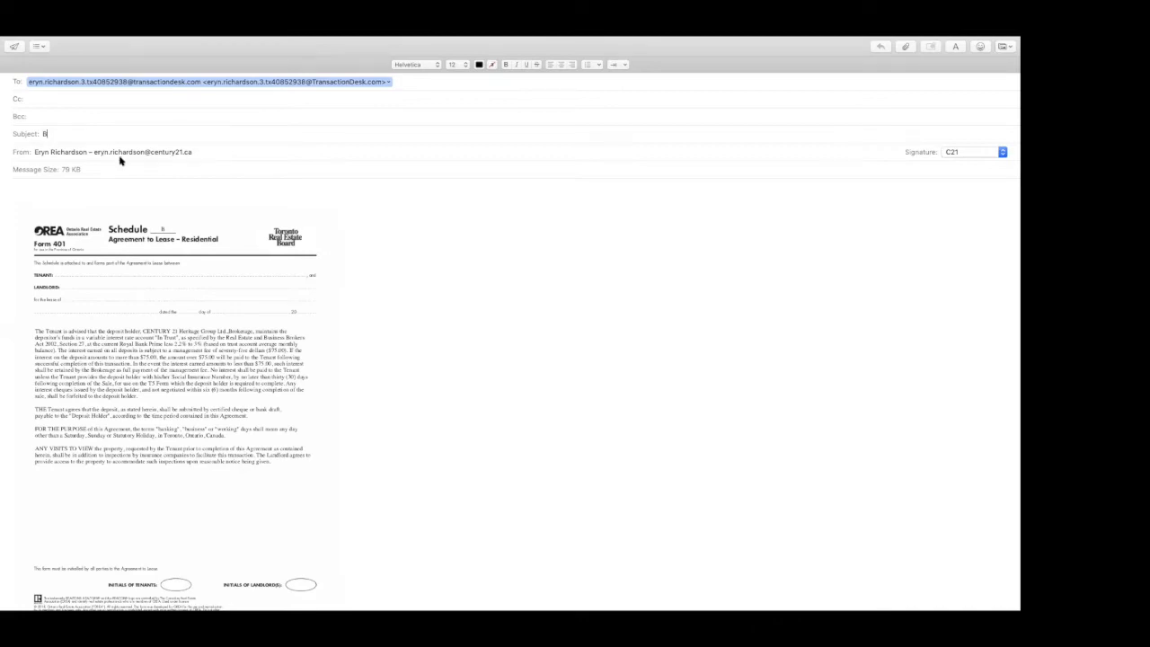
pyautogui.click(14, 46)
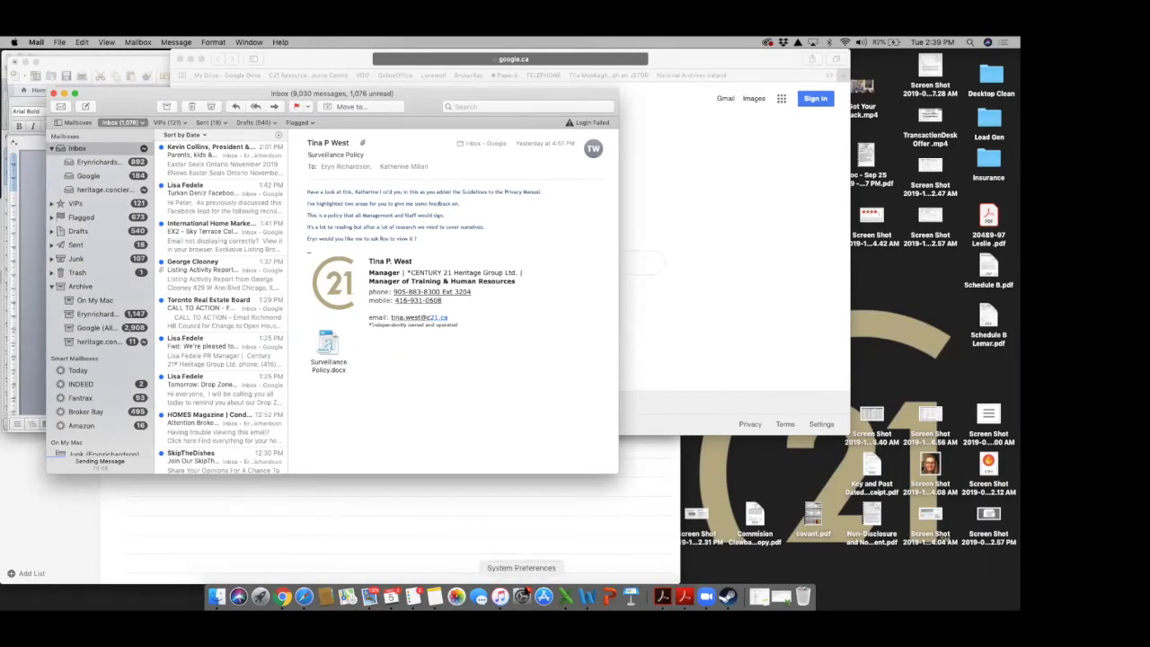
pyautogui.click(303, 596)
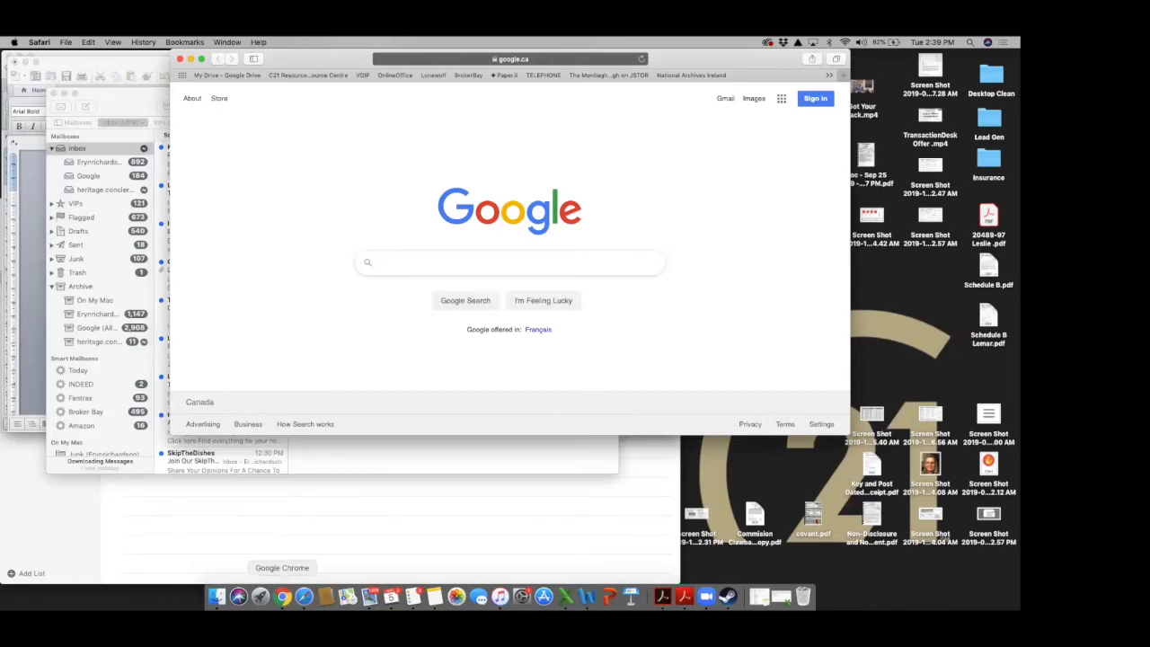
pyautogui.click(282, 597)
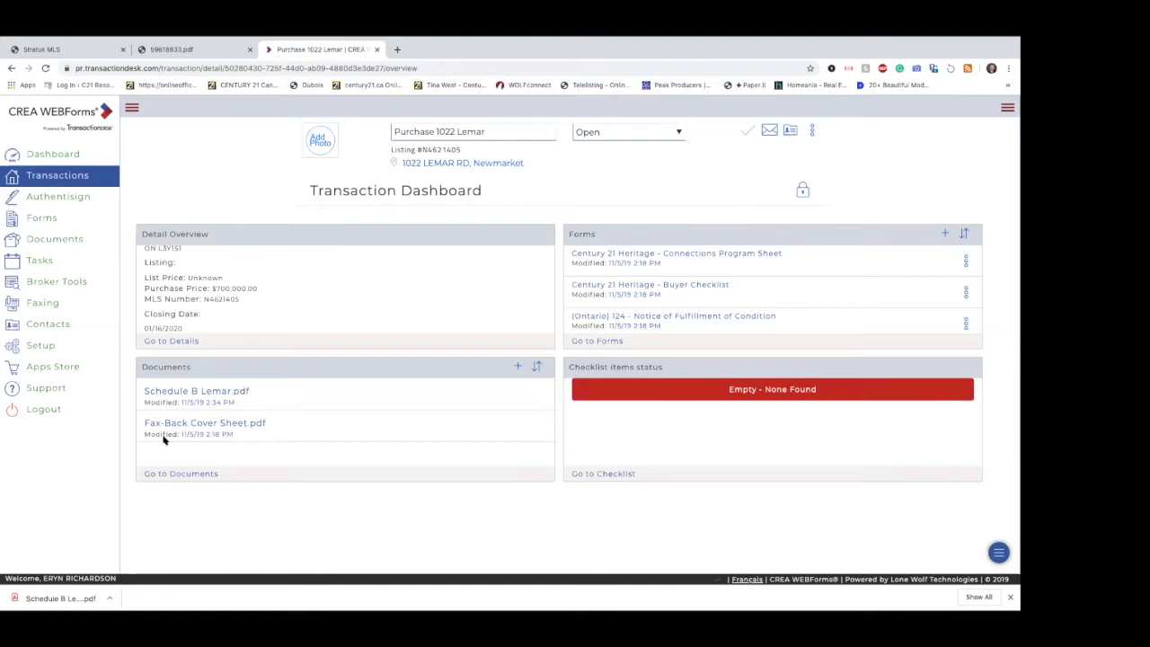
pyautogui.click(201, 475)
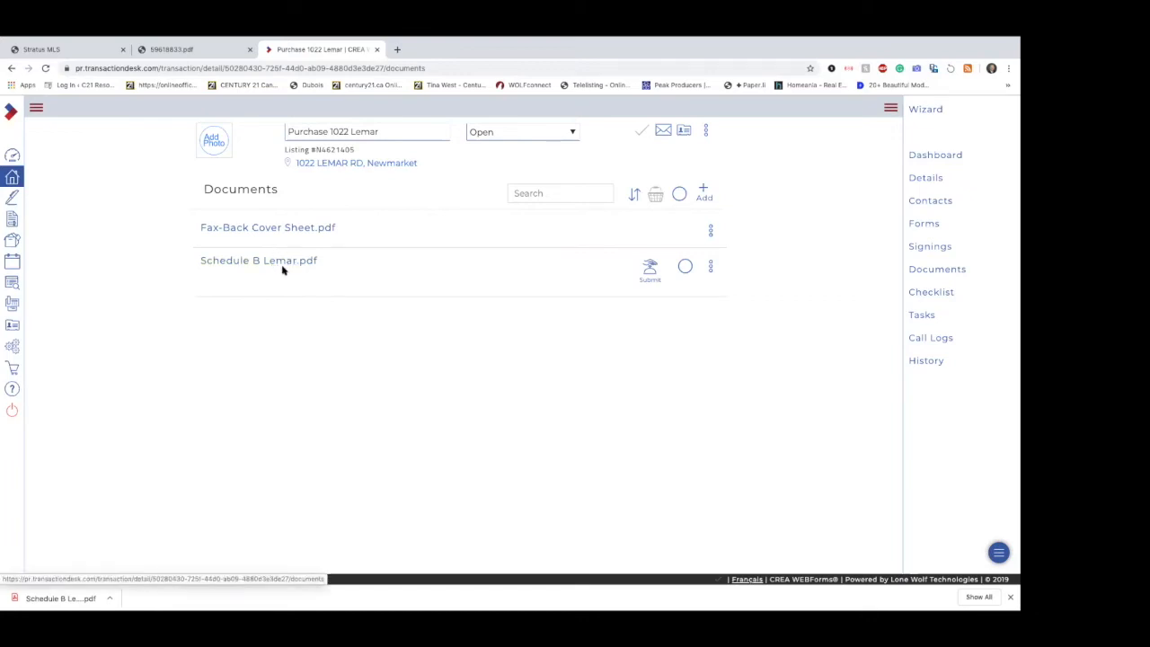
pyautogui.click(710, 266)
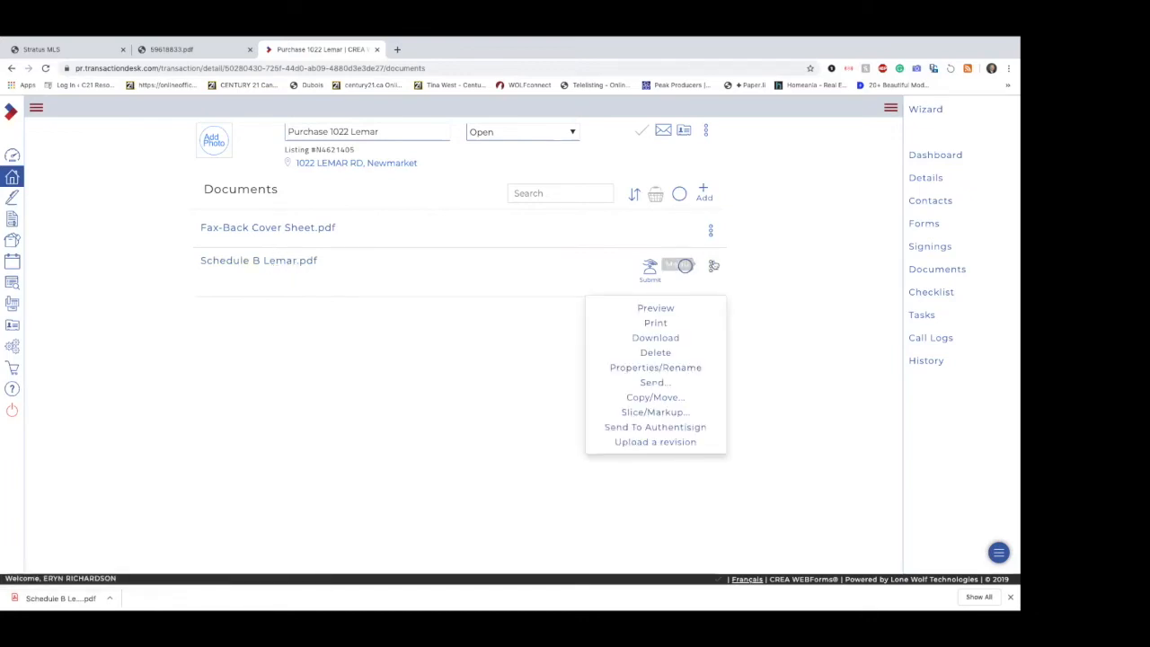
pyautogui.click(669, 352)
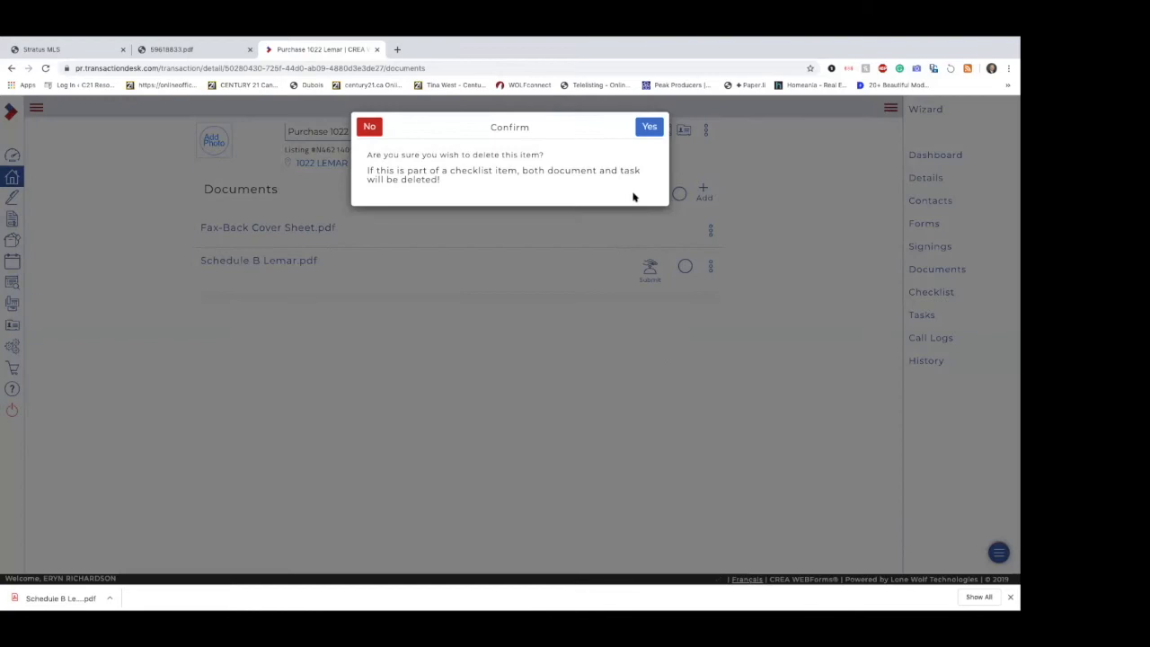
pyautogui.click(649, 127)
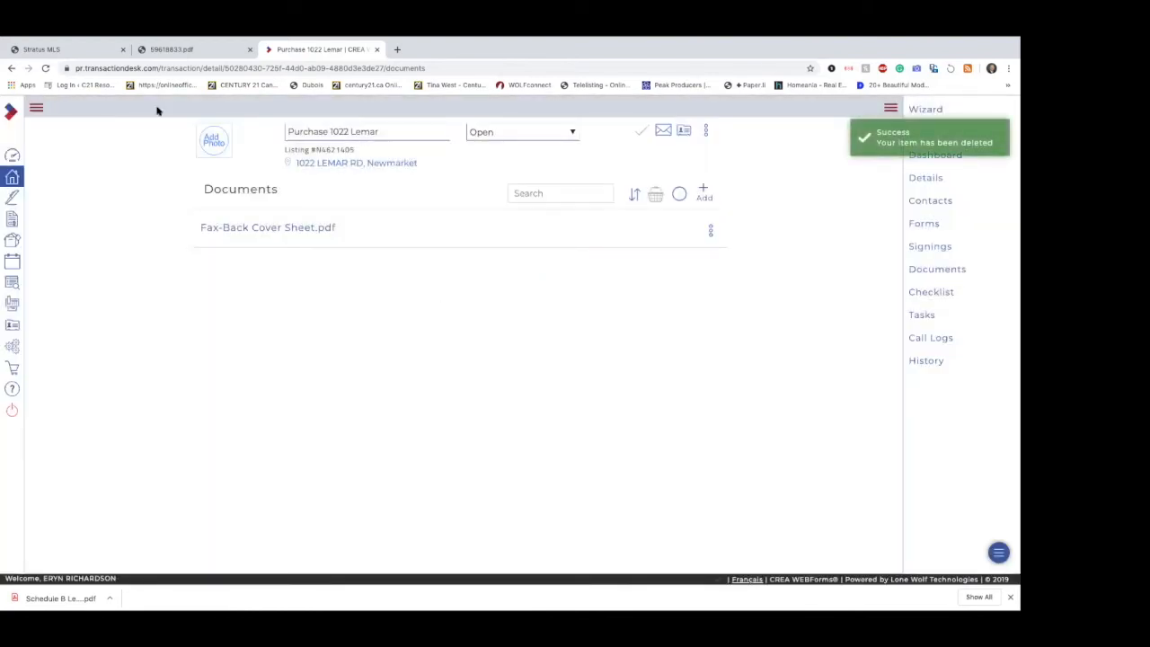
pyautogui.click(12, 178)
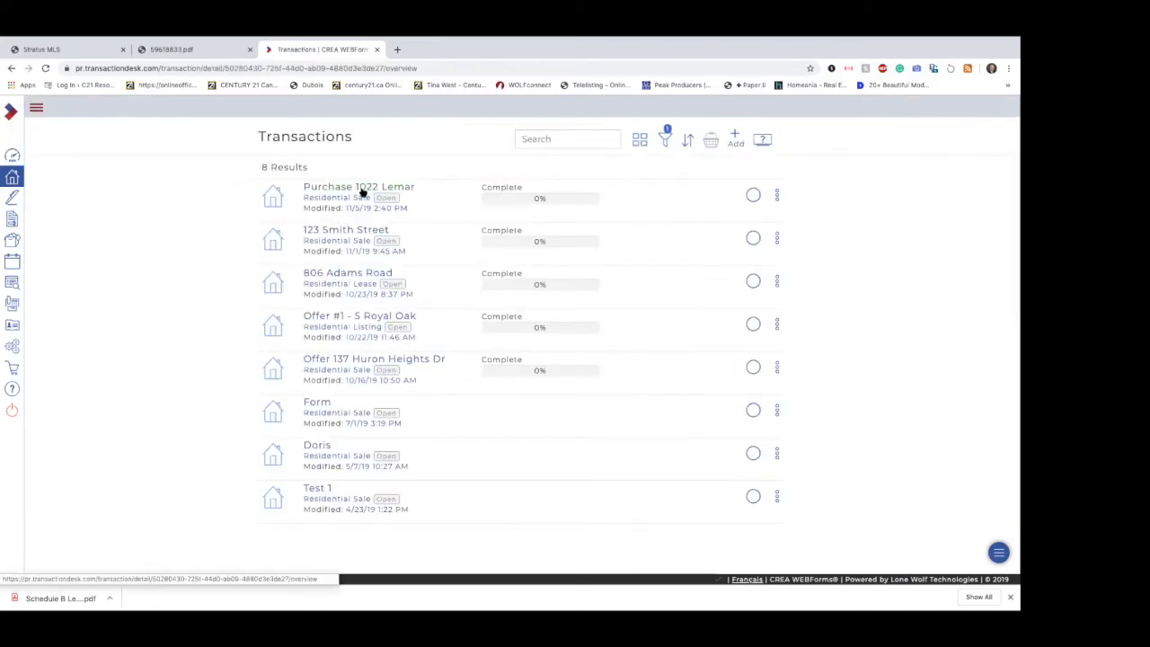
pyautogui.click(362, 190)
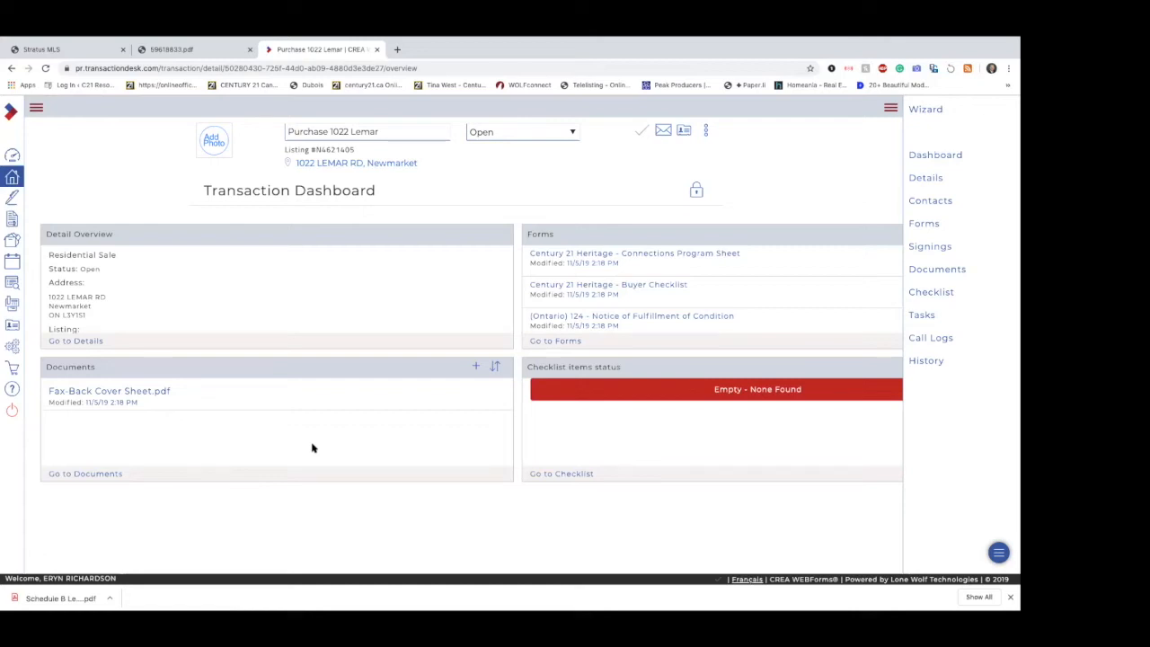
pyautogui.click(663, 130)
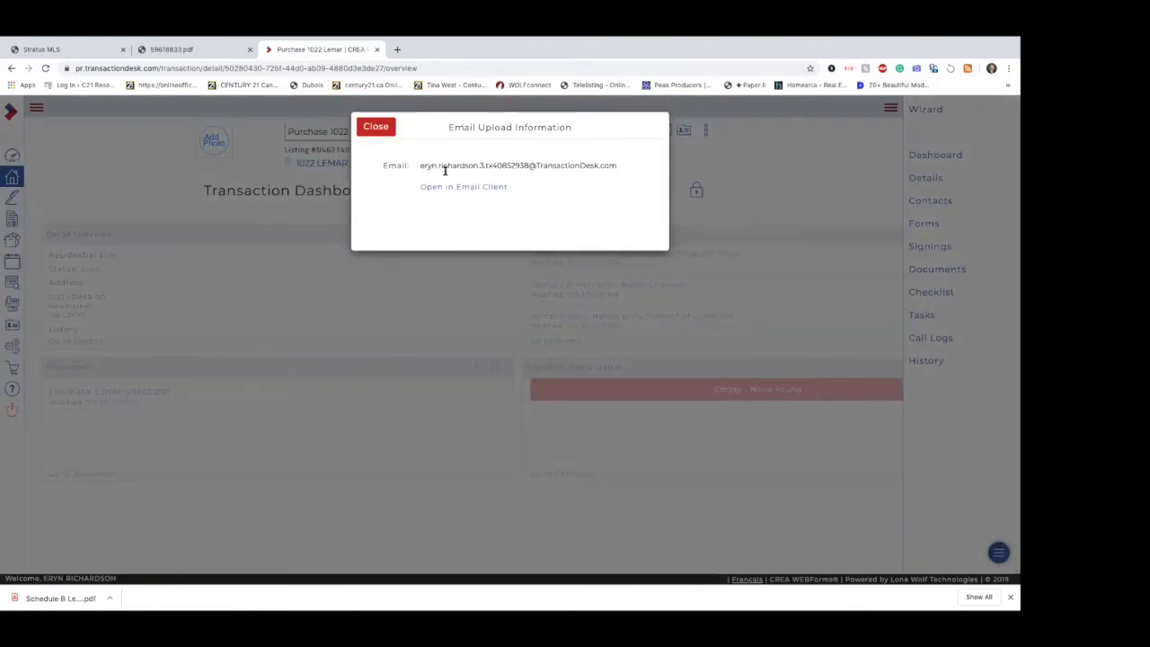
pyautogui.click(376, 126)
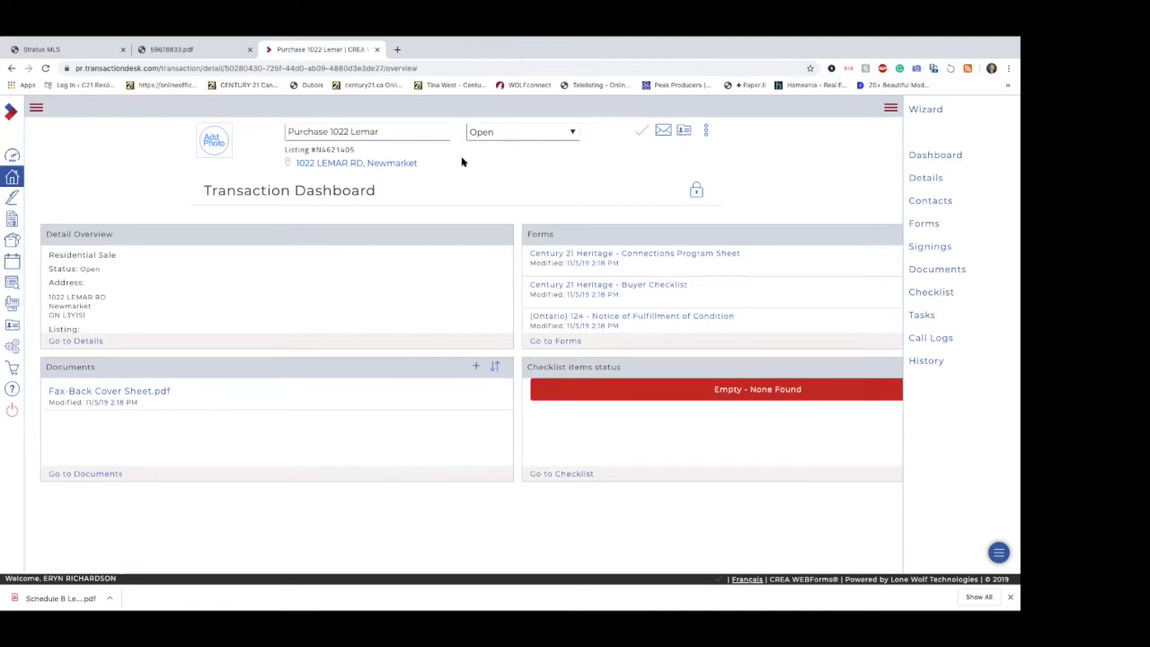
pyautogui.click(13, 178)
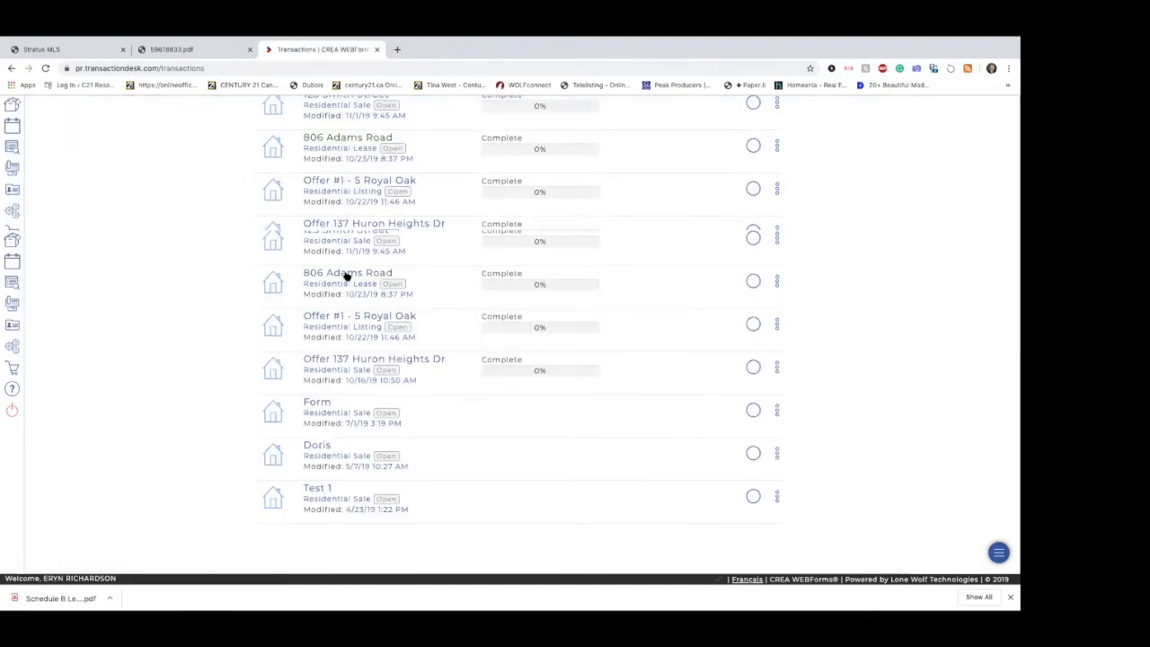
pyautogui.click(343, 273)
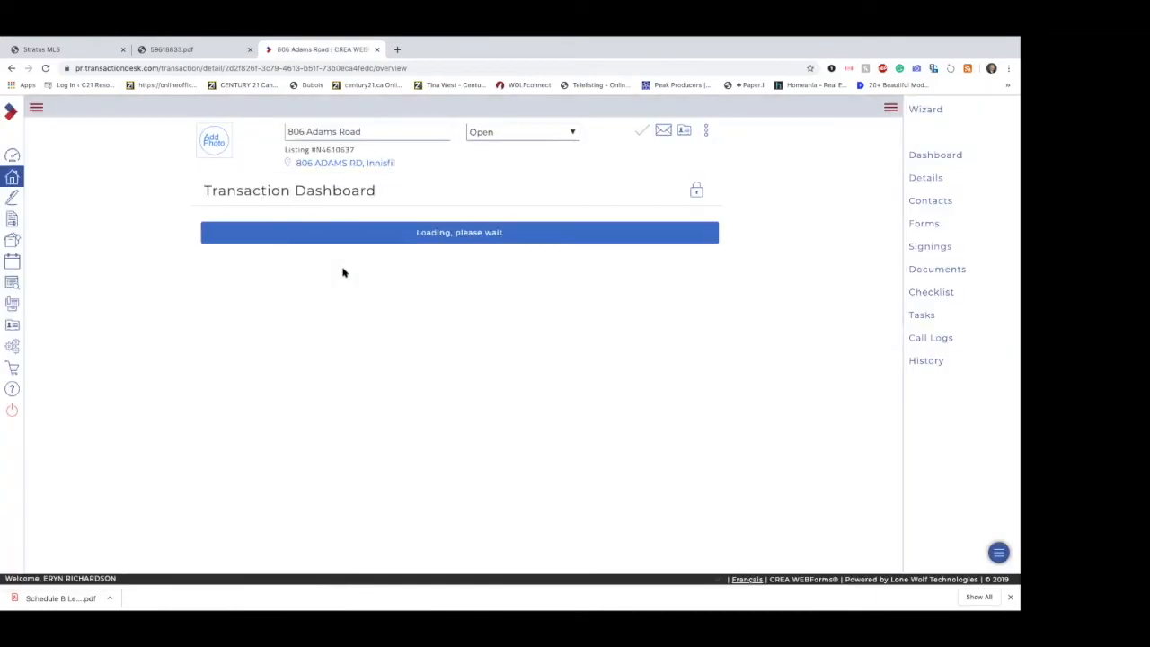
pyautogui.click(666, 132)
pyautogui.moveTo(619, 164); pyautogui.dragTo(451, 148)
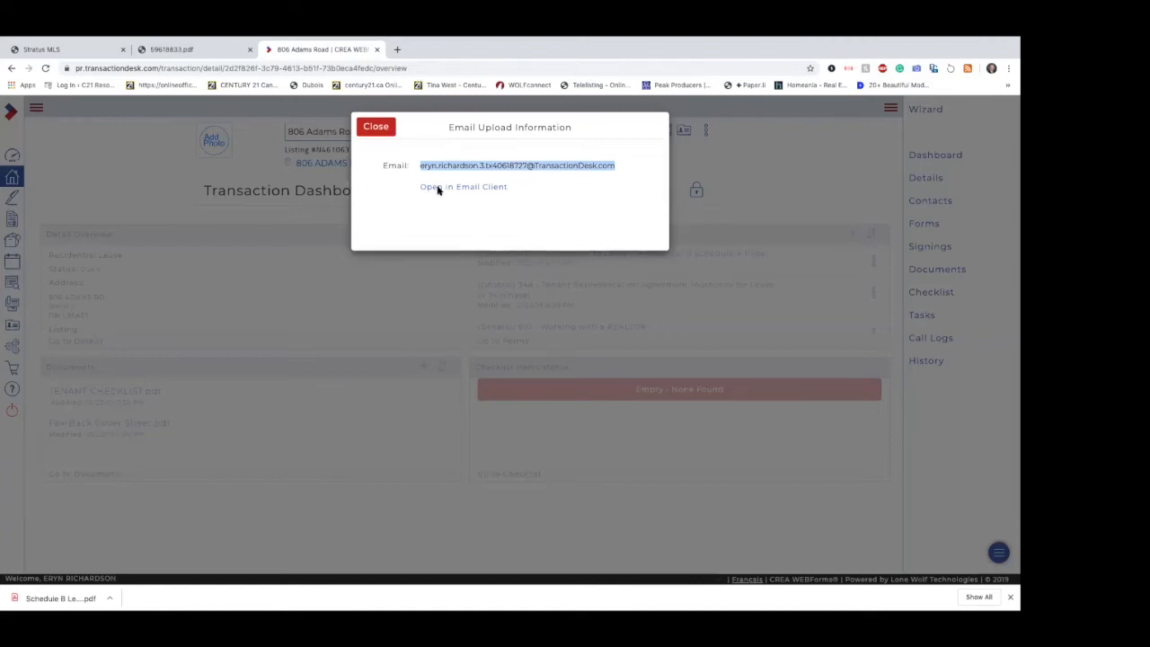
pyautogui.click(387, 132)
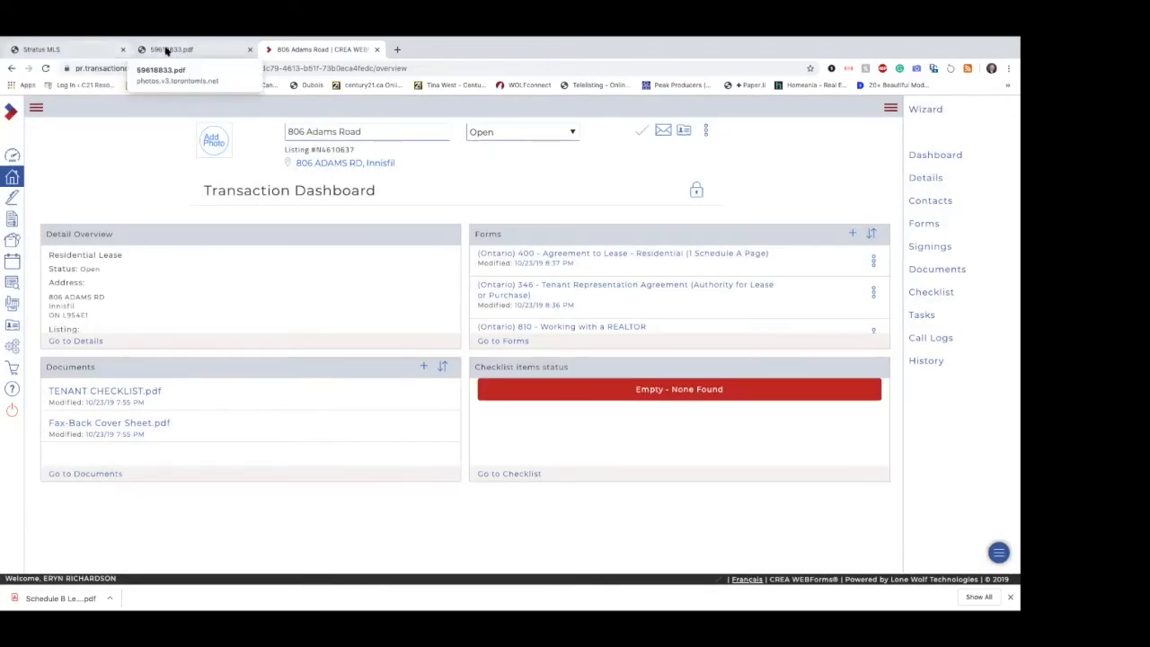
pyautogui.click(11, 177)
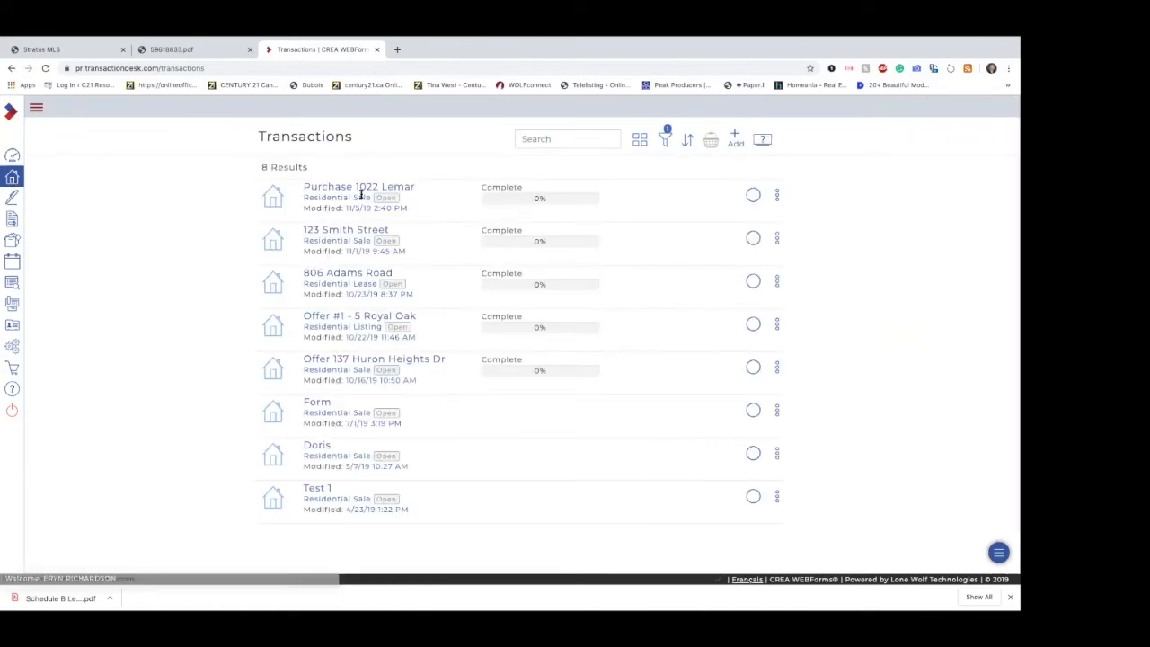
pyautogui.click(368, 190)
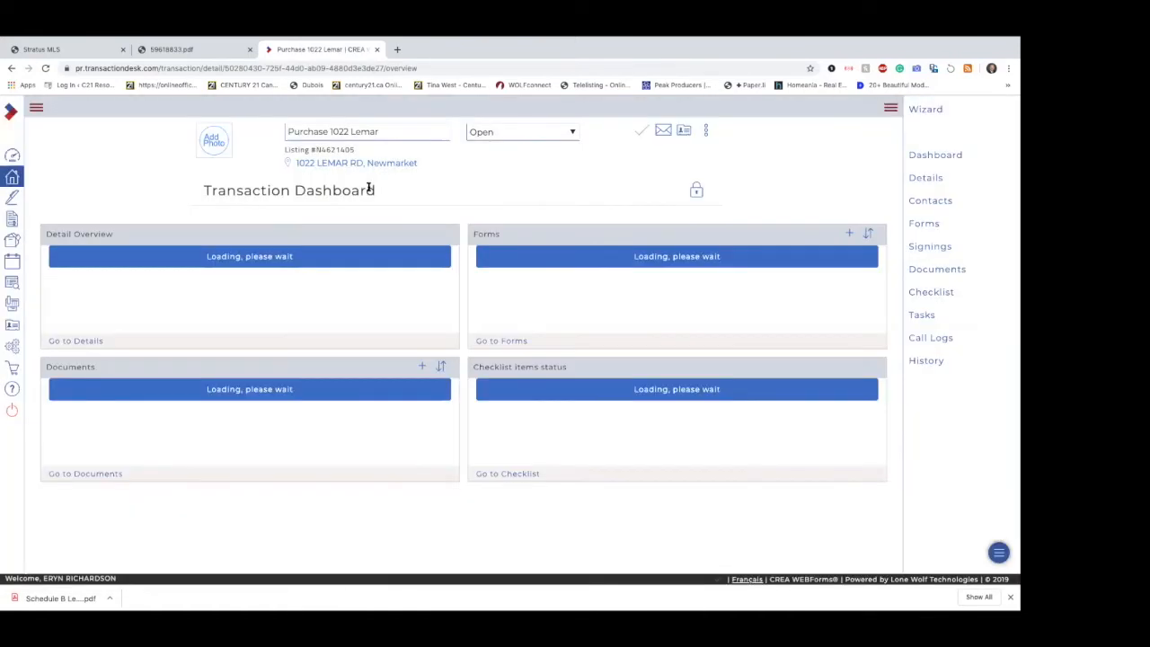
pyautogui.scroll(-1, 241, 440)
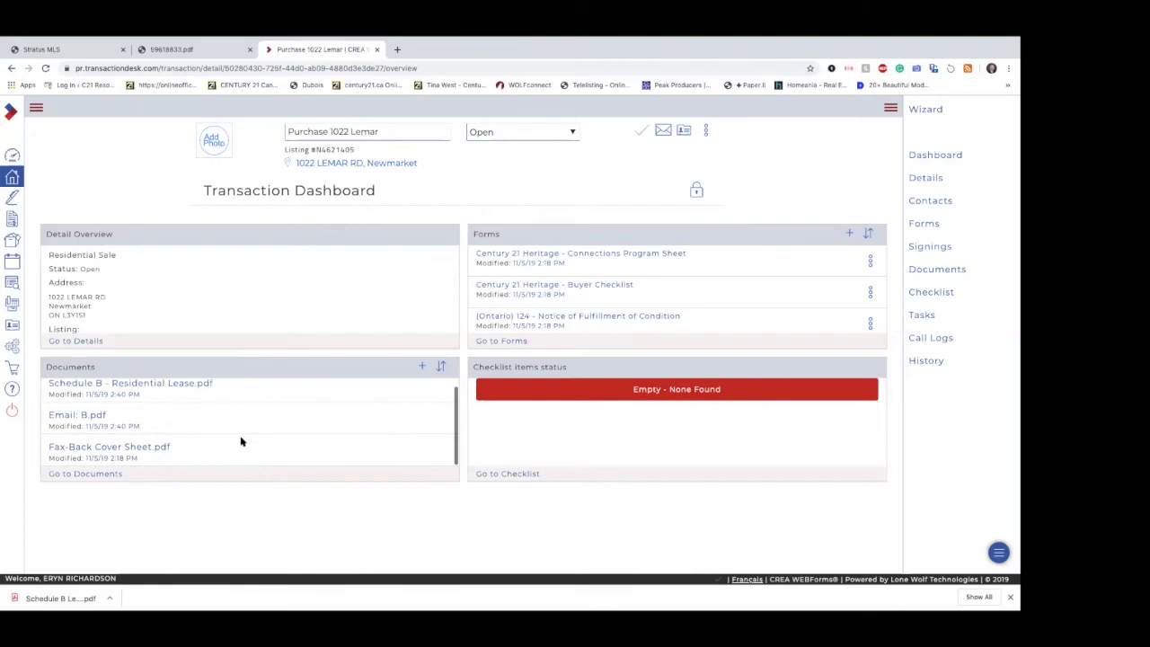
pyautogui.click(111, 479)
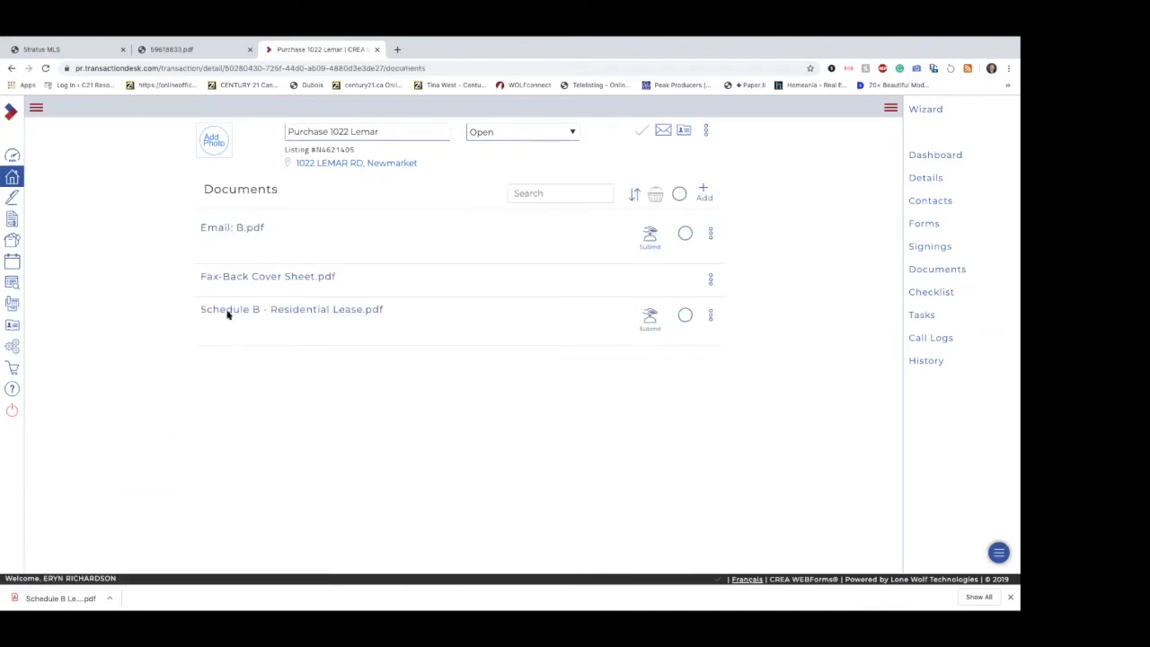
# Step: Preview the emailed message document Email: B.pdf and delete it from the transaction's documents
pyautogui.click(258, 229)
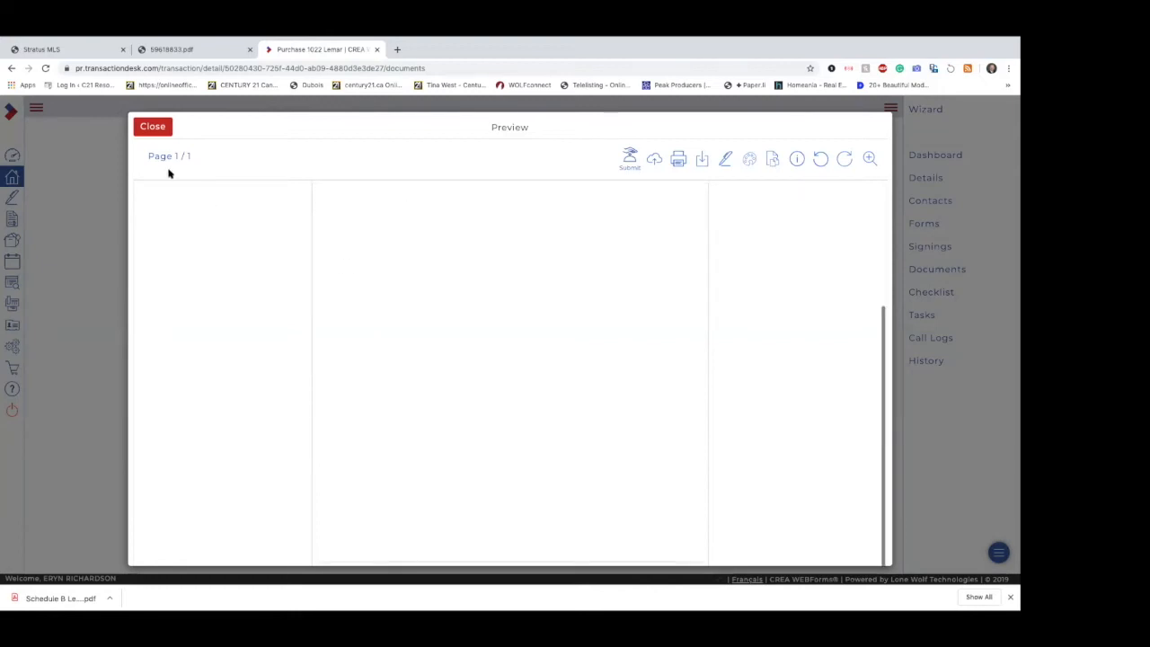
pyautogui.click(155, 127)
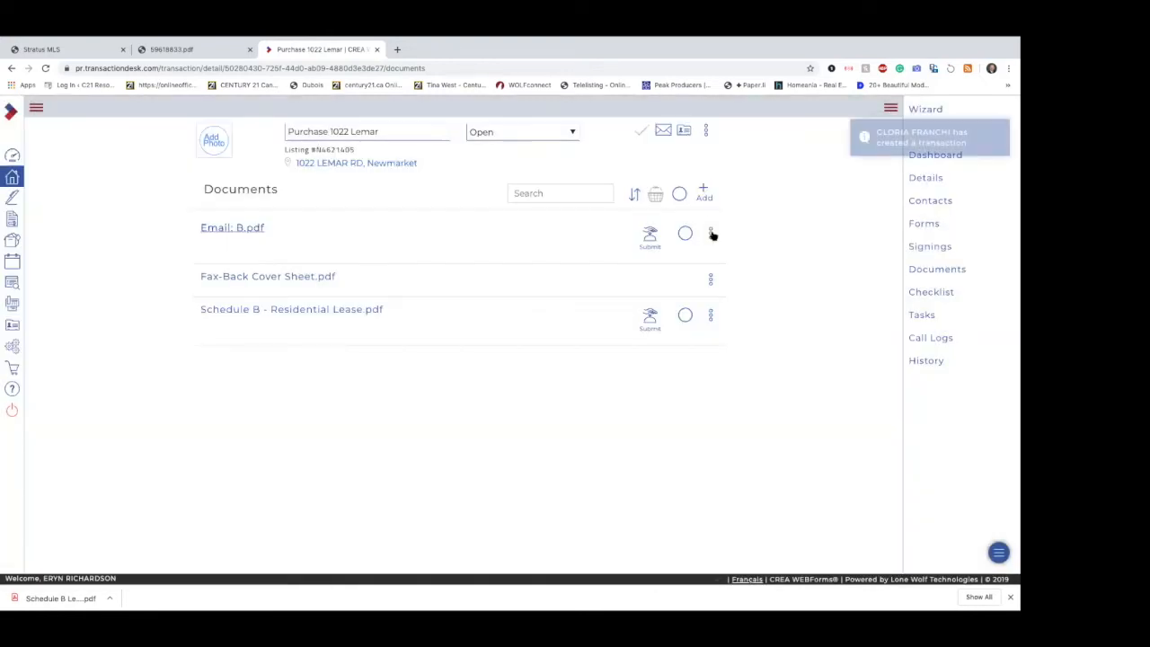
pyautogui.click(711, 233)
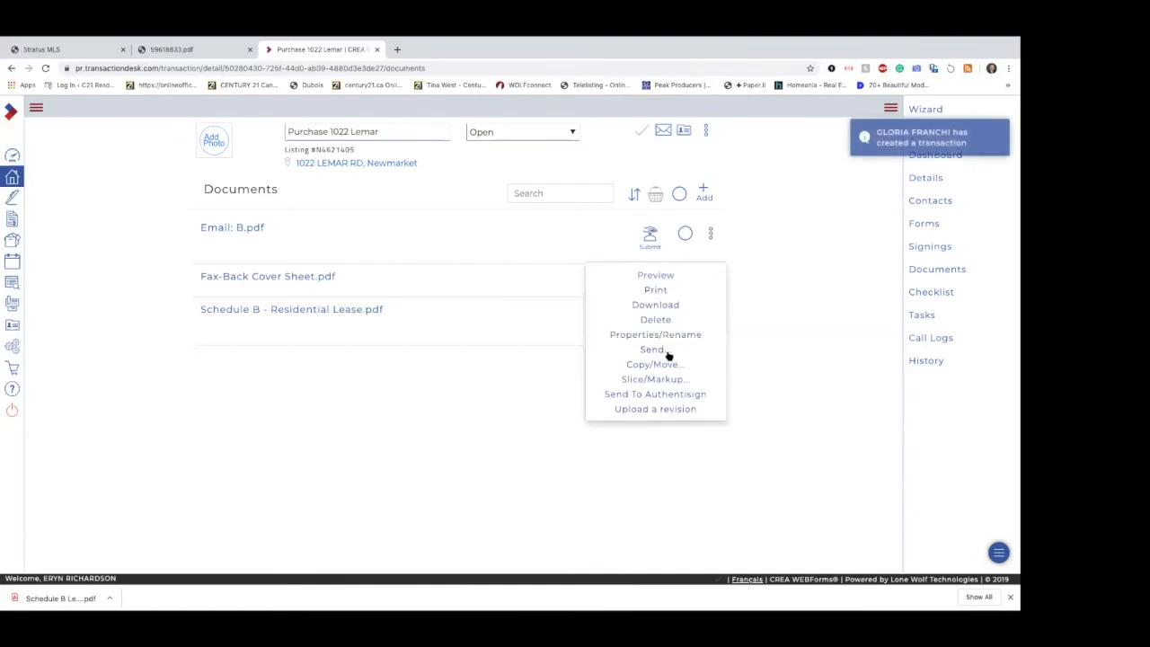
pyautogui.click(655, 320)
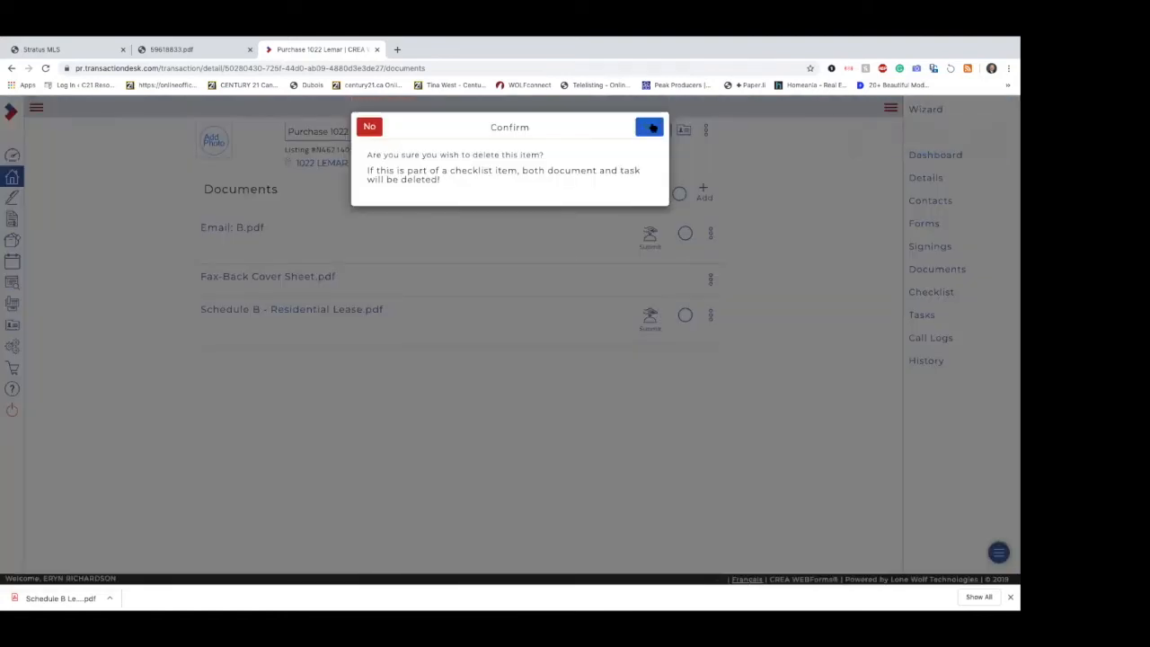
pyautogui.click(651, 127)
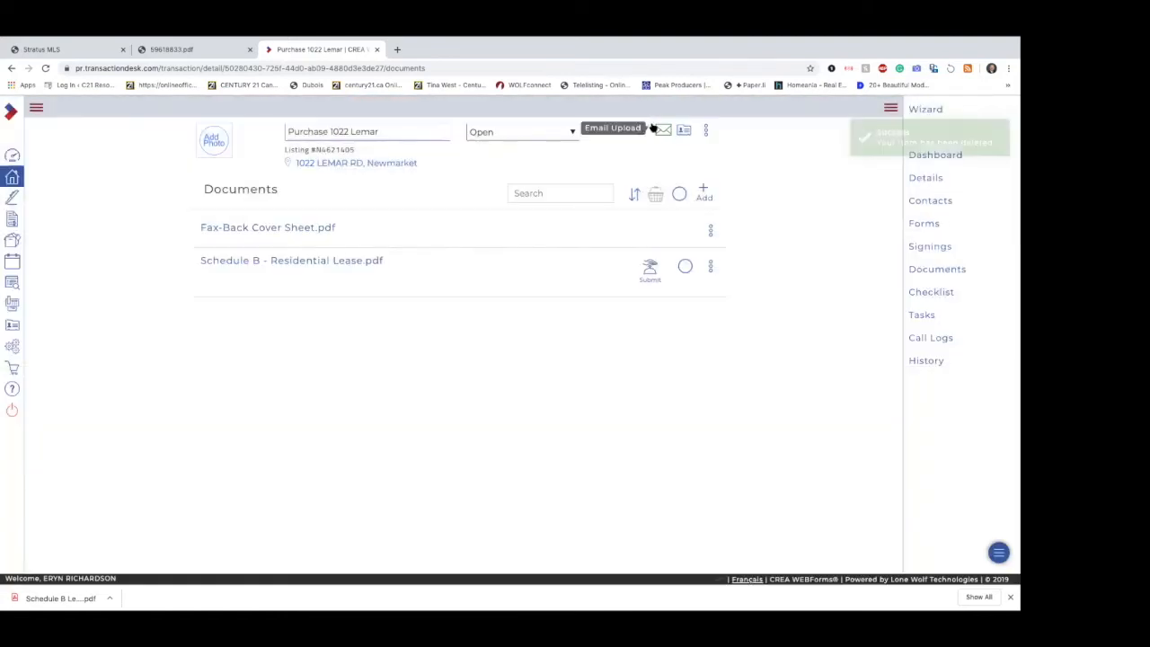
# Step: Preview Schedule B - Residential Lease.pdf, read through its page and close the preview
pyautogui.click(333, 263)
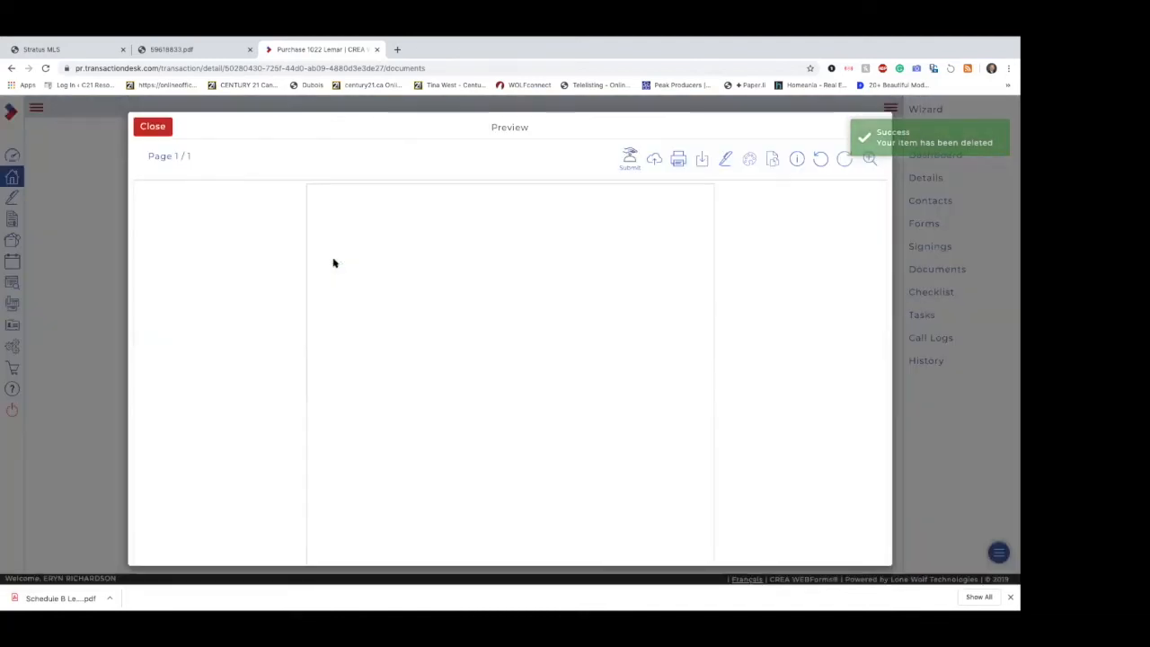
pyautogui.scroll(-1, 458, 409)
pyautogui.scroll(1, 458, 409)
pyautogui.scroll(-1, 459, 409)
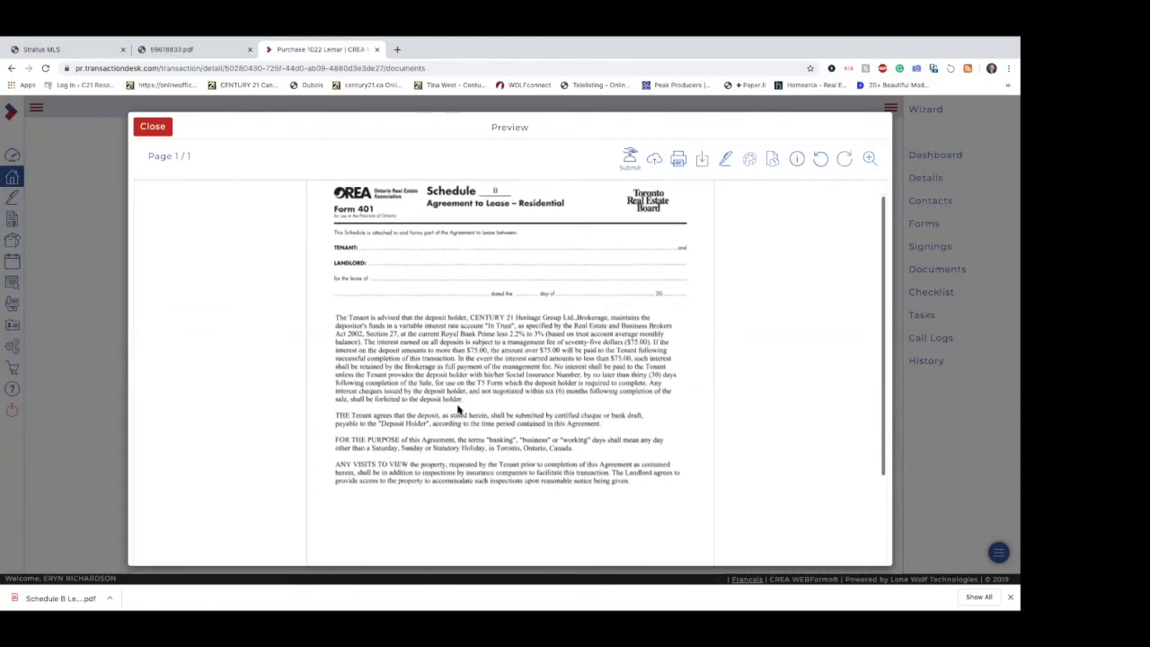
pyautogui.scroll(-1, 458, 408)
pyautogui.scroll(2, 458, 409)
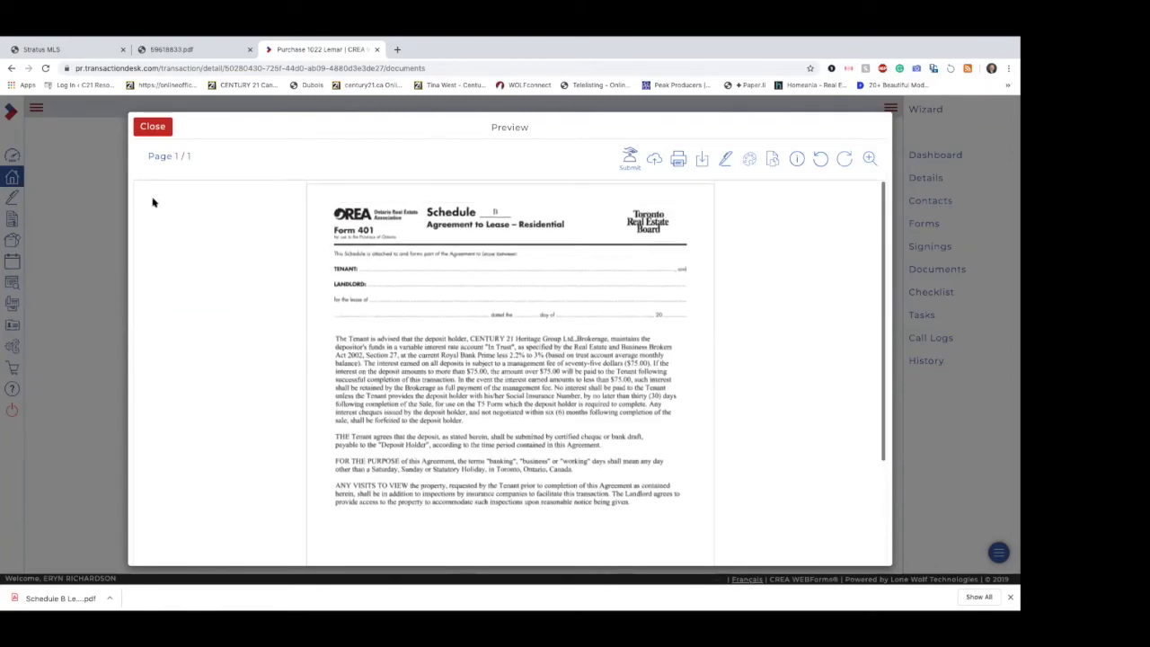
pyautogui.click(152, 127)
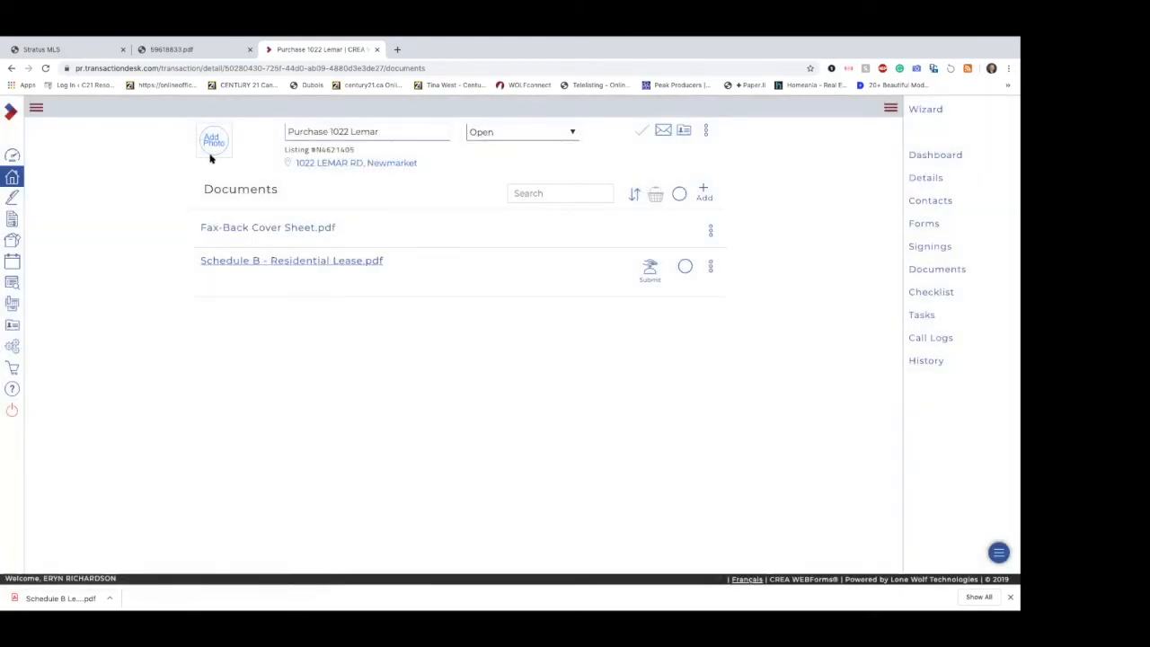
pyautogui.click(11, 177)
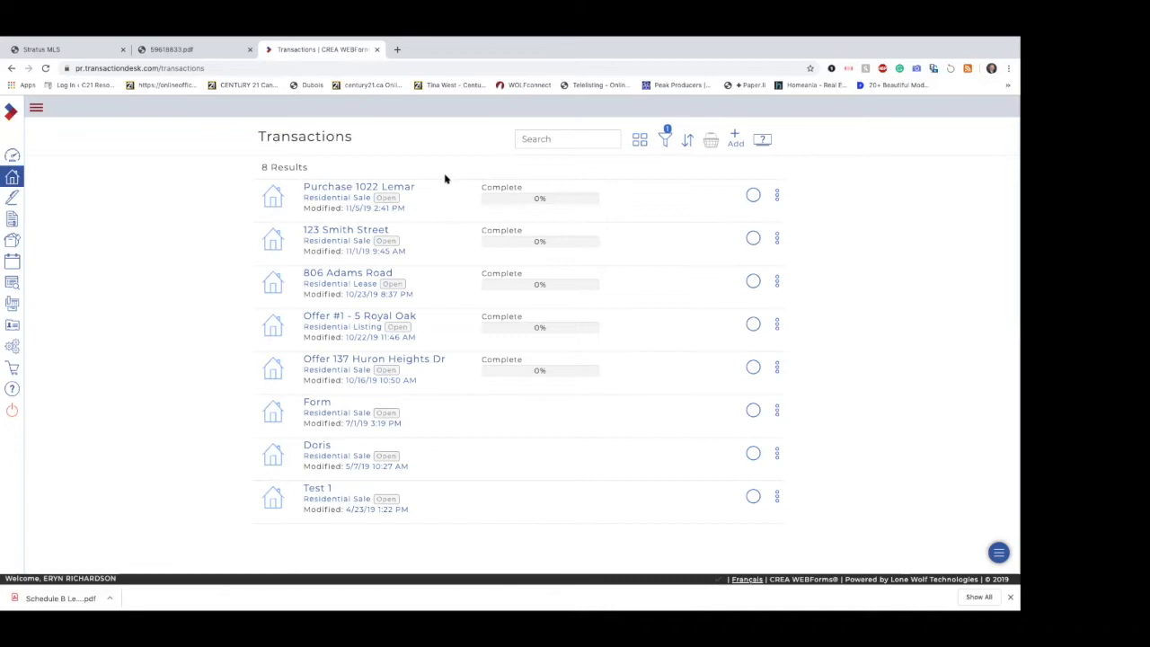
pyautogui.click(405, 191)
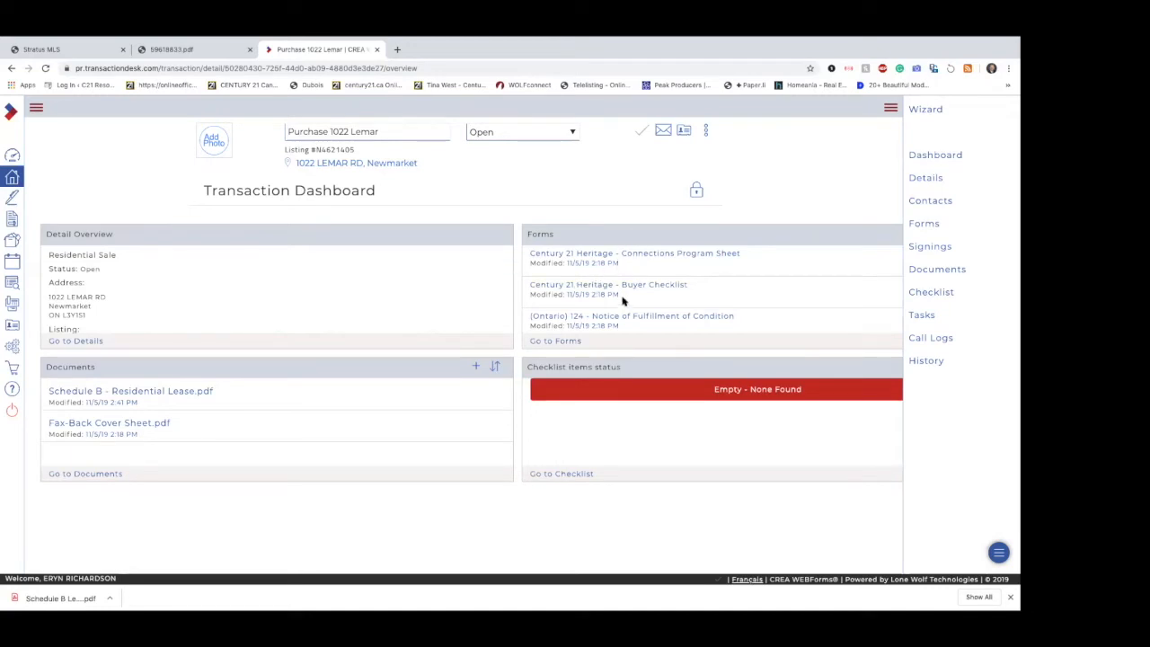
pyautogui.scroll(-1, 631, 329)
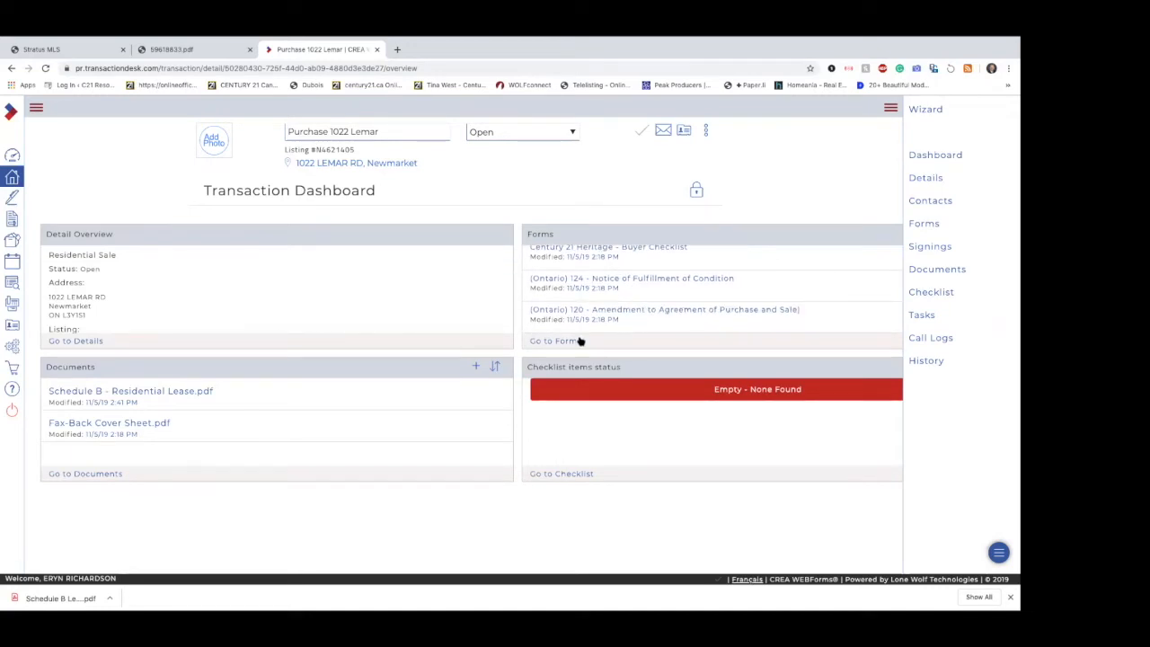
pyautogui.scroll(1, 621, 284)
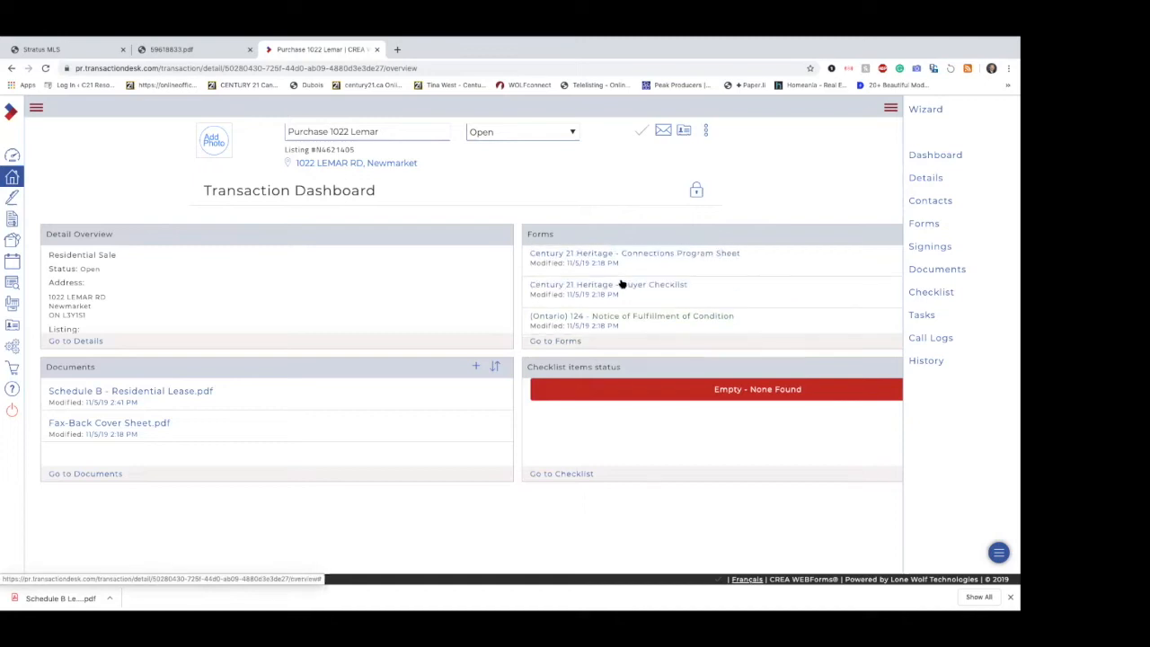
pyautogui.click(569, 340)
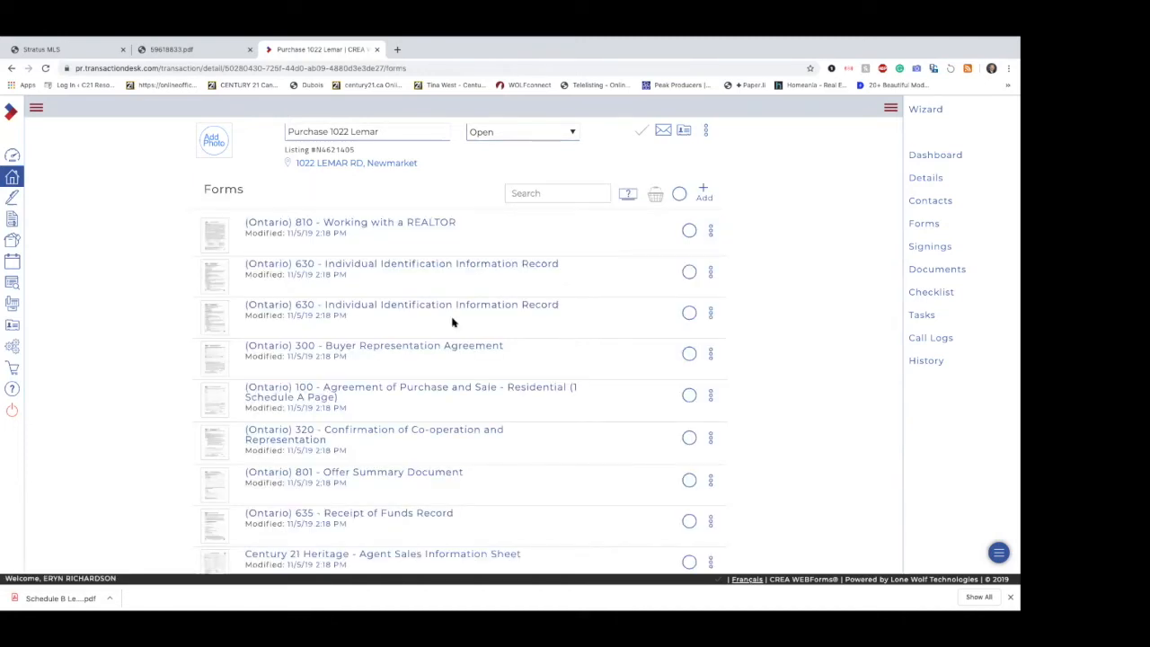
pyautogui.scroll(-3, 388, 559)
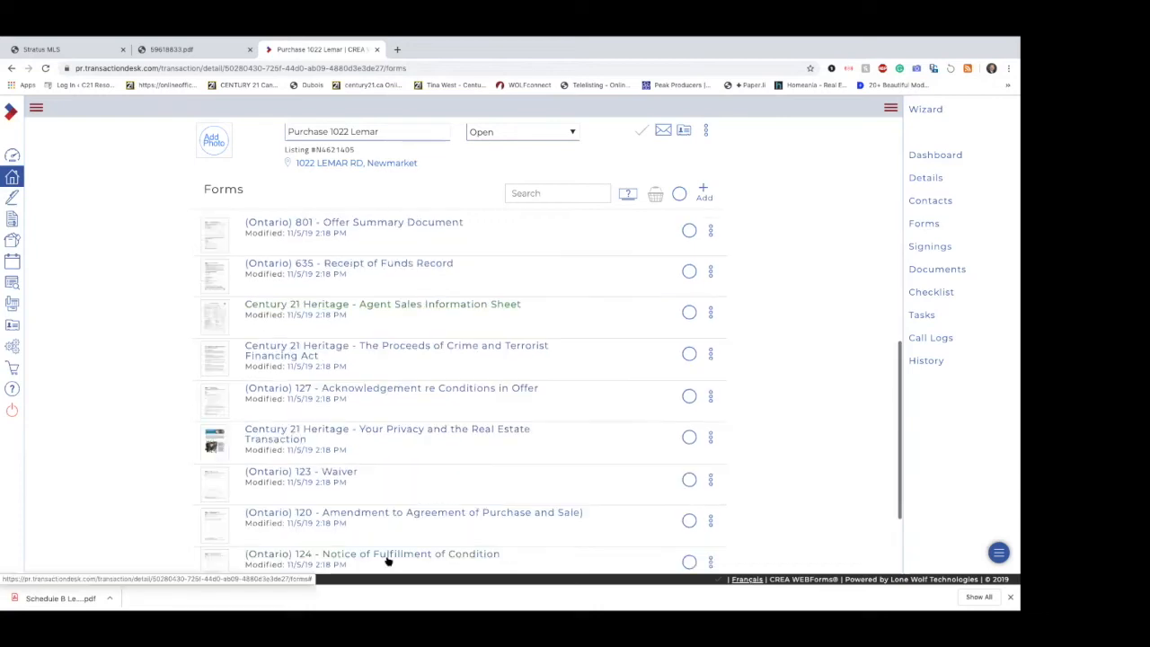
pyautogui.scroll(3, 388, 560)
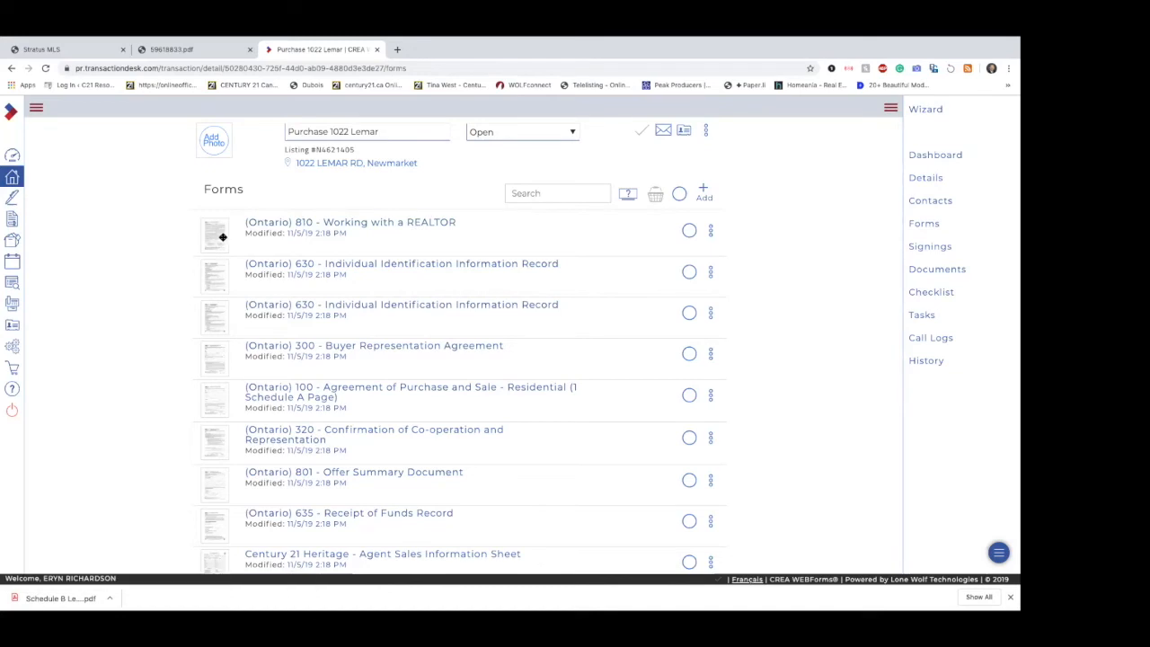
pyautogui.moveTo(222, 238)
pyautogui.mouseDown()
pyautogui.moveTo(220, 323)
pyautogui.moveTo(215, 226)
pyautogui.mouseUp()
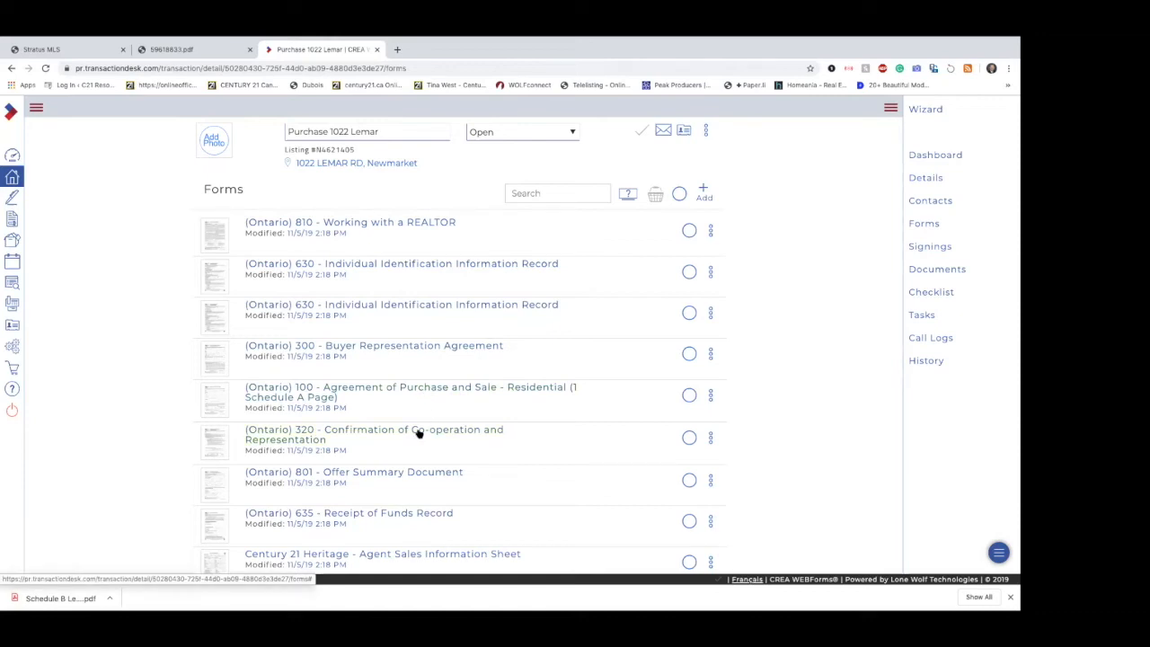
# Step: Move Form 320 - Confirmation of Co-operation and Representation above Form 100 in the transaction's forms list
pyautogui.moveTo(220, 442); pyautogui.dragTo(216, 392)
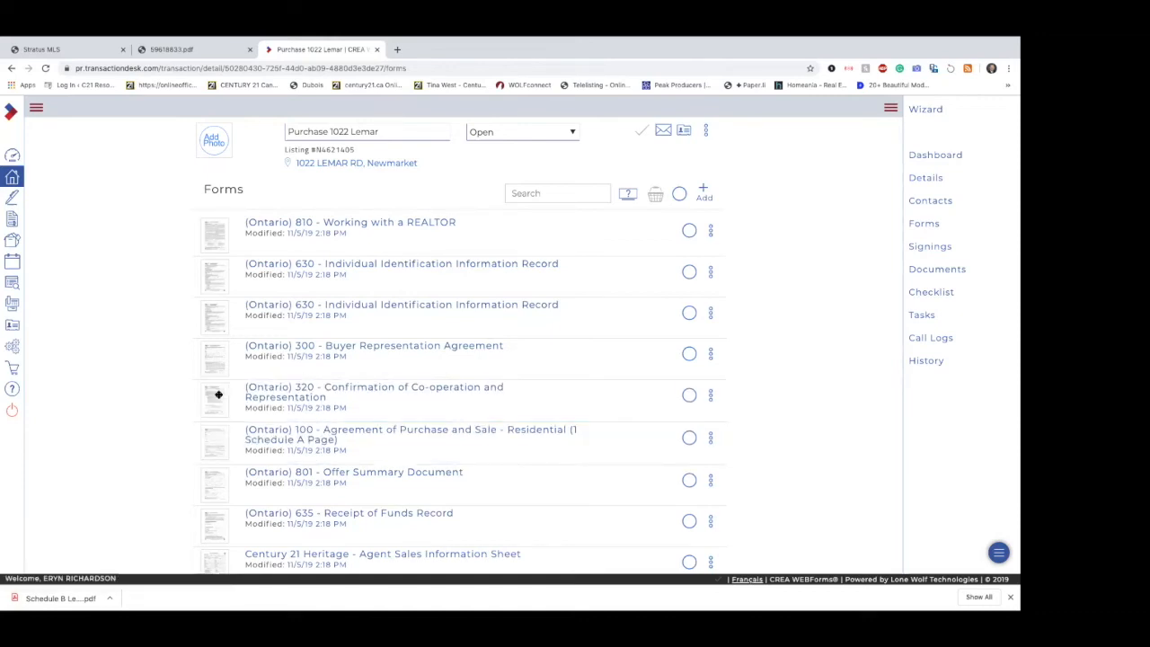
pyautogui.scroll(-1, 381, 466)
pyautogui.scroll(-1, 404, 413)
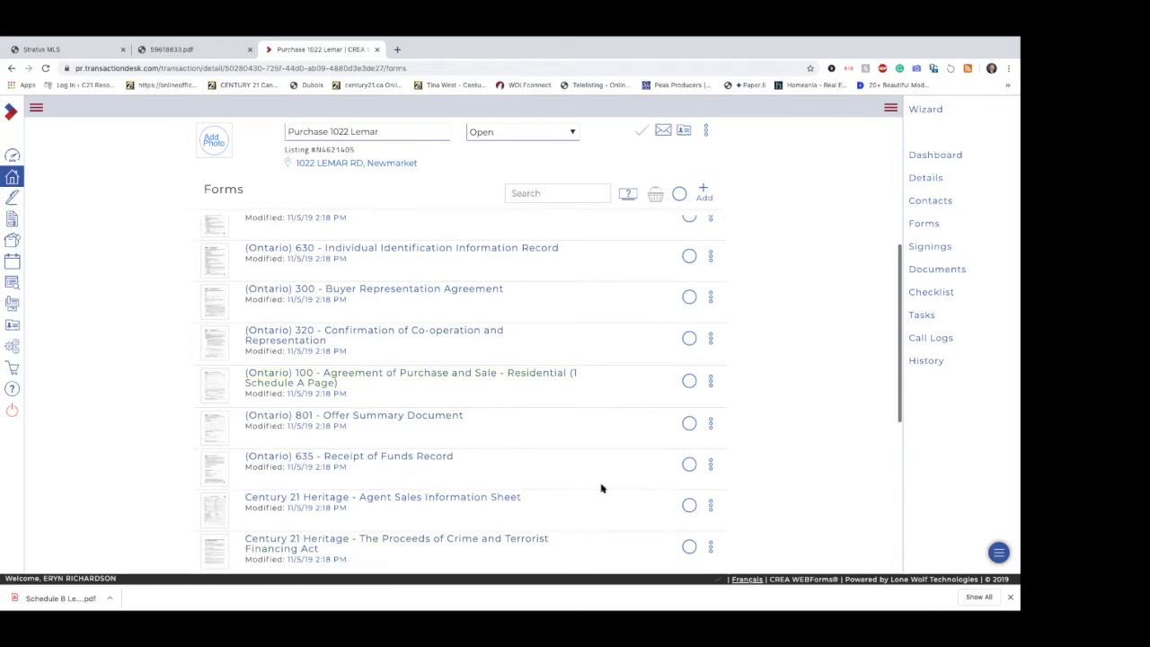
pyautogui.scroll(2, 589, 391)
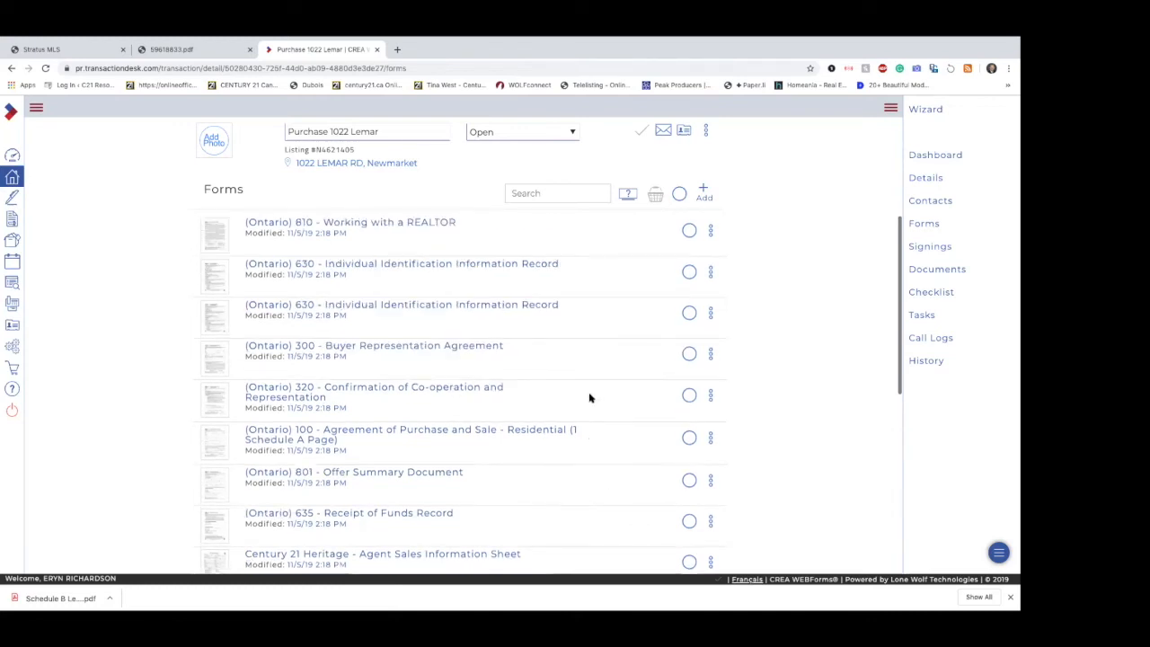
# Step: Open Form 810 - Working with a REALTOR and enter both buyers' names in the Acknowledgement by field
pyautogui.click(421, 224)
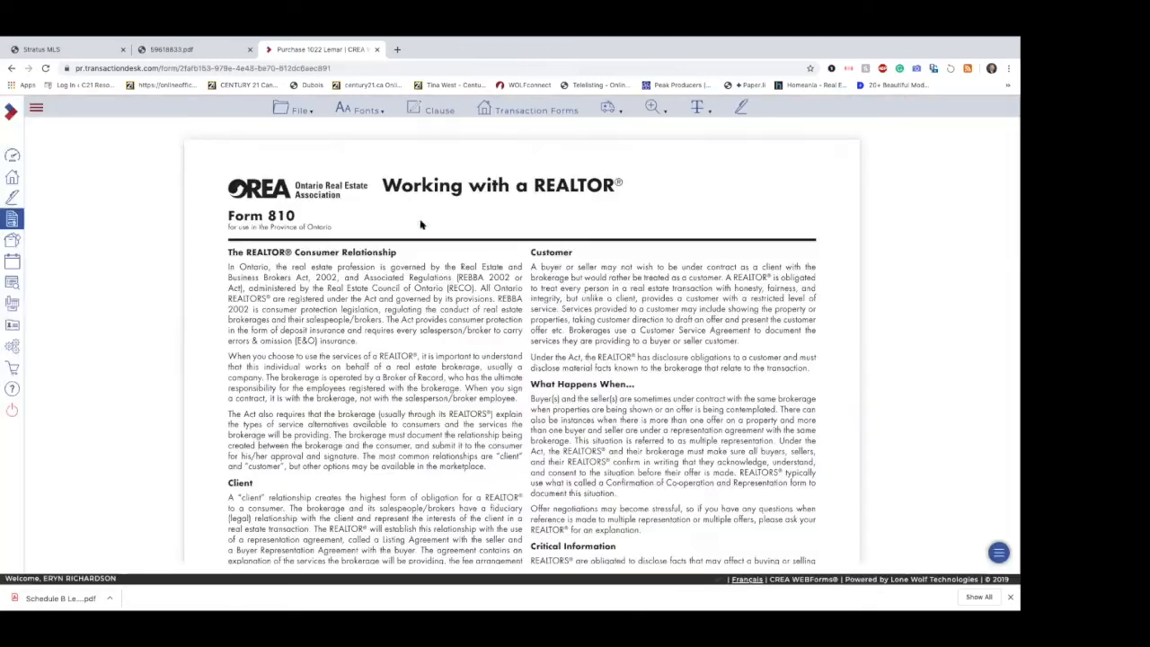
pyautogui.scroll(-4, 485, 341)
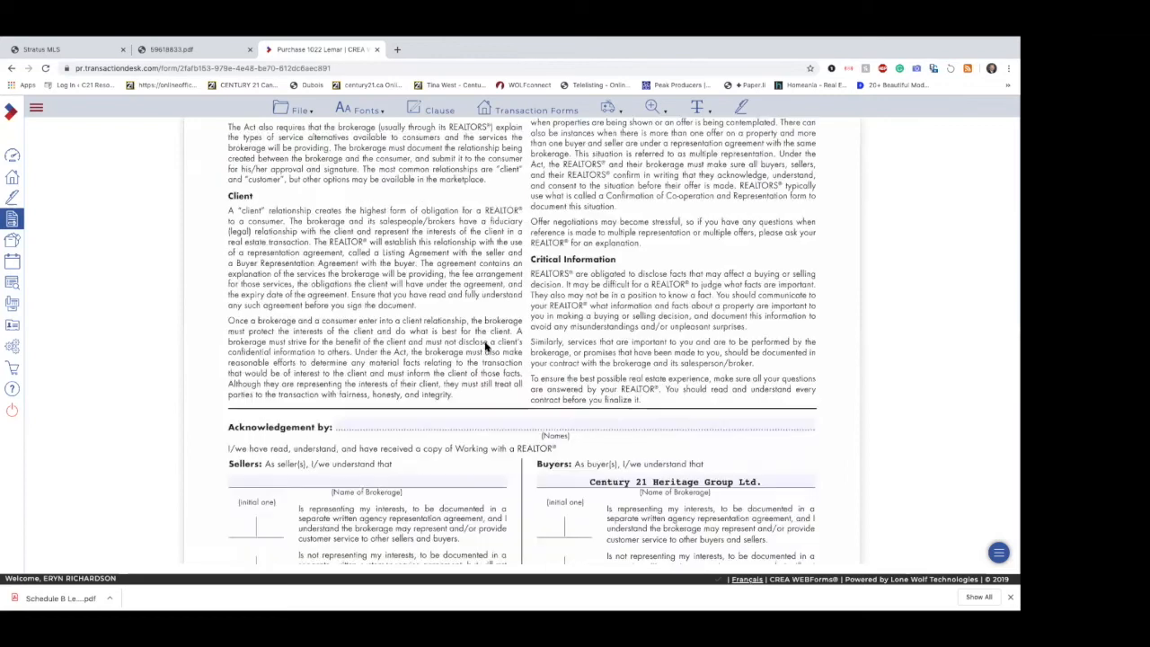
pyautogui.scroll(-1, 484, 346)
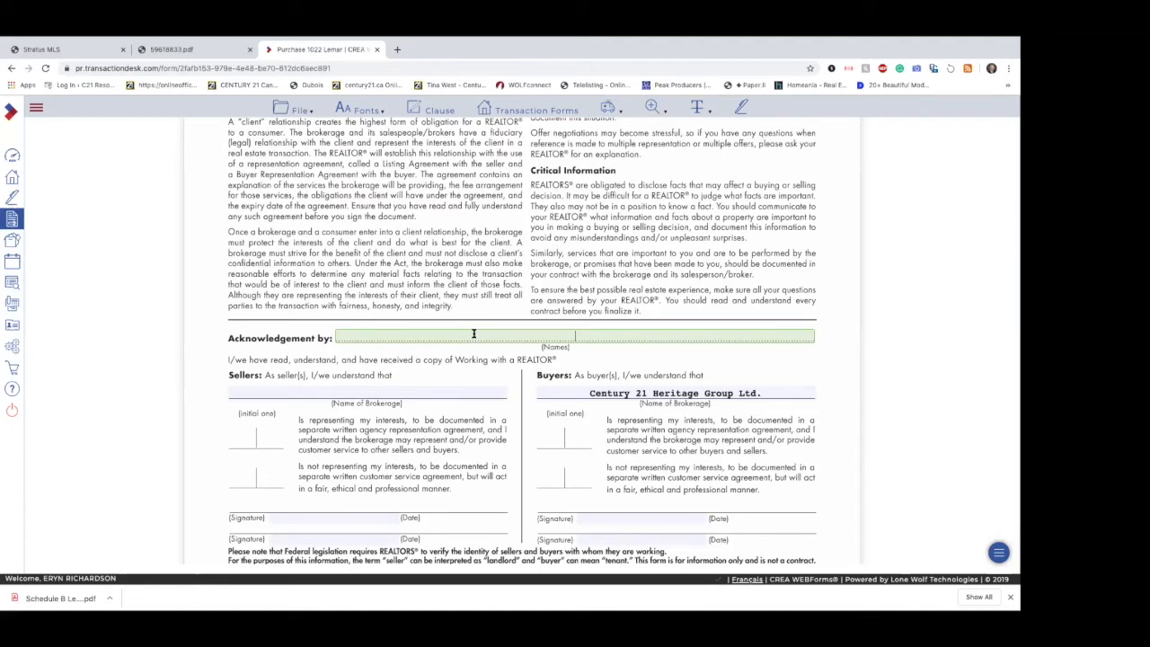
pyautogui.click(548, 420)
pyautogui.scroll(-1, 548, 420)
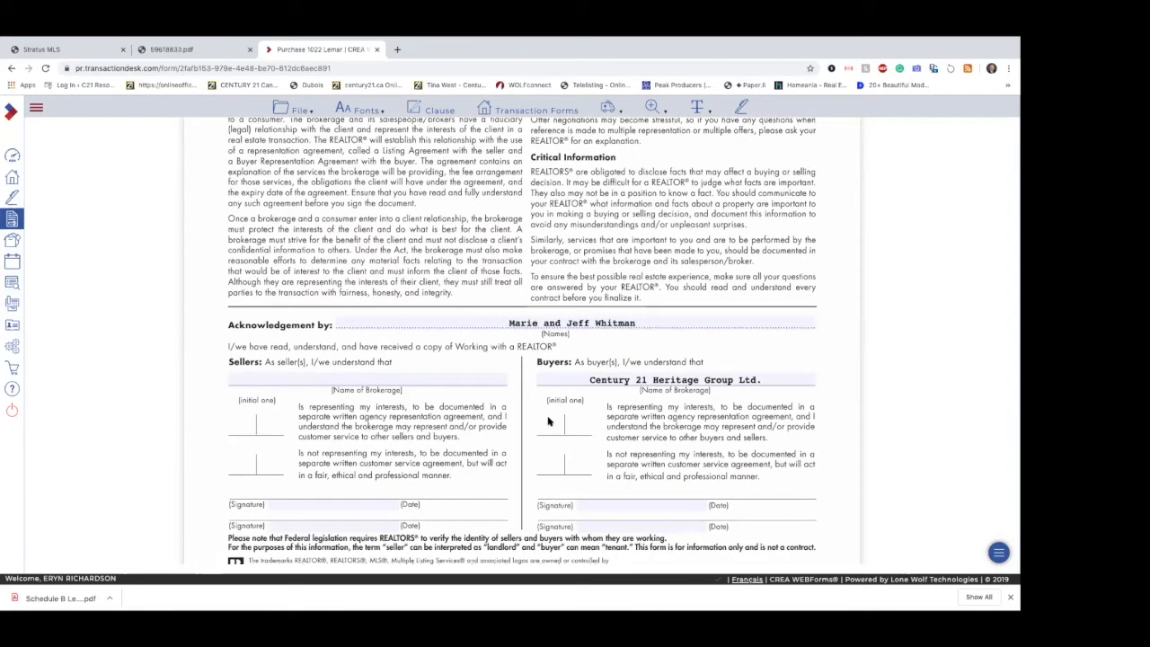
pyautogui.scroll(-3, 667, 434)
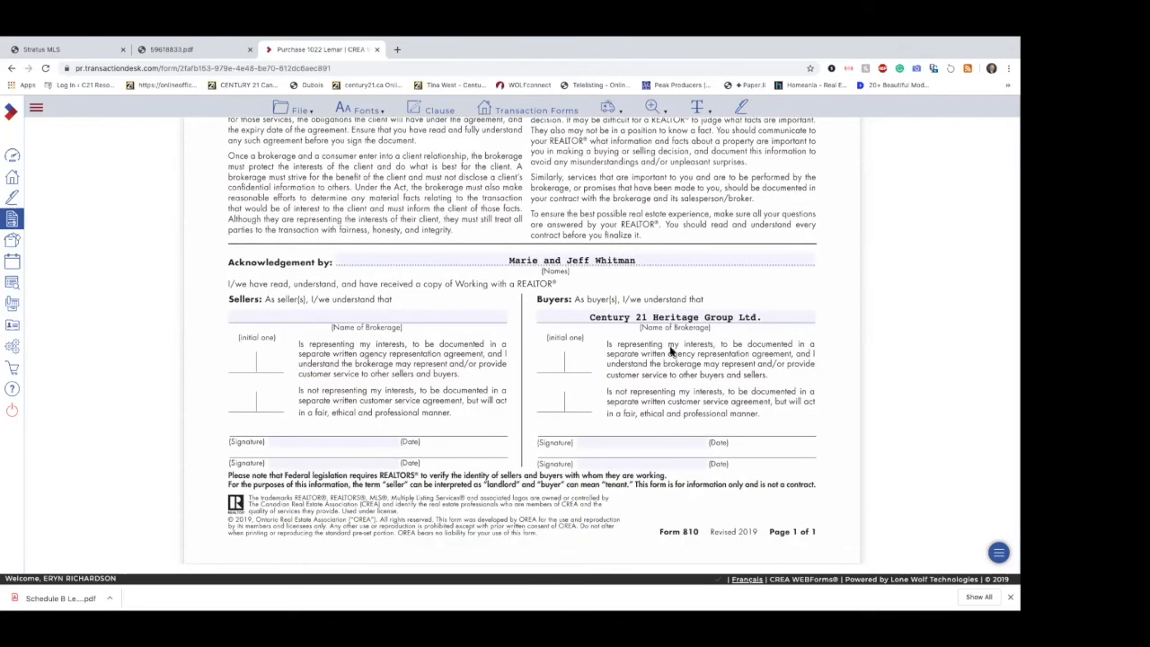
# Step: Look through the file commands available for Form 810, including the Save, Erase and Send options
pyautogui.scroll(10, 717, 310)
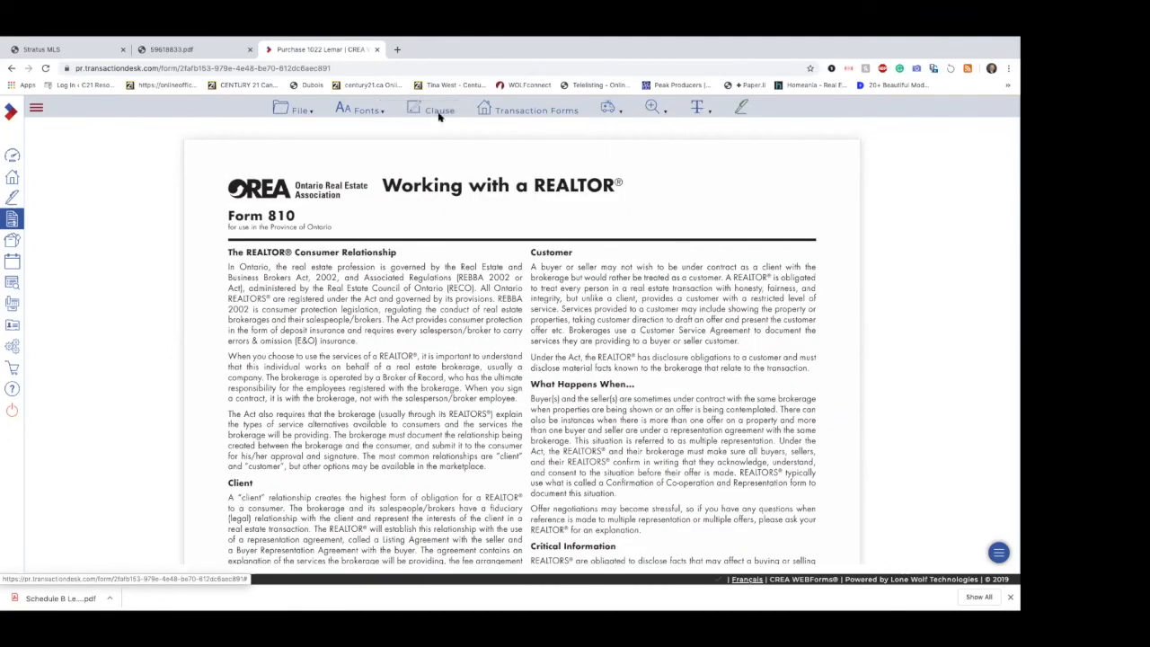
pyautogui.moveTo(284, 115)
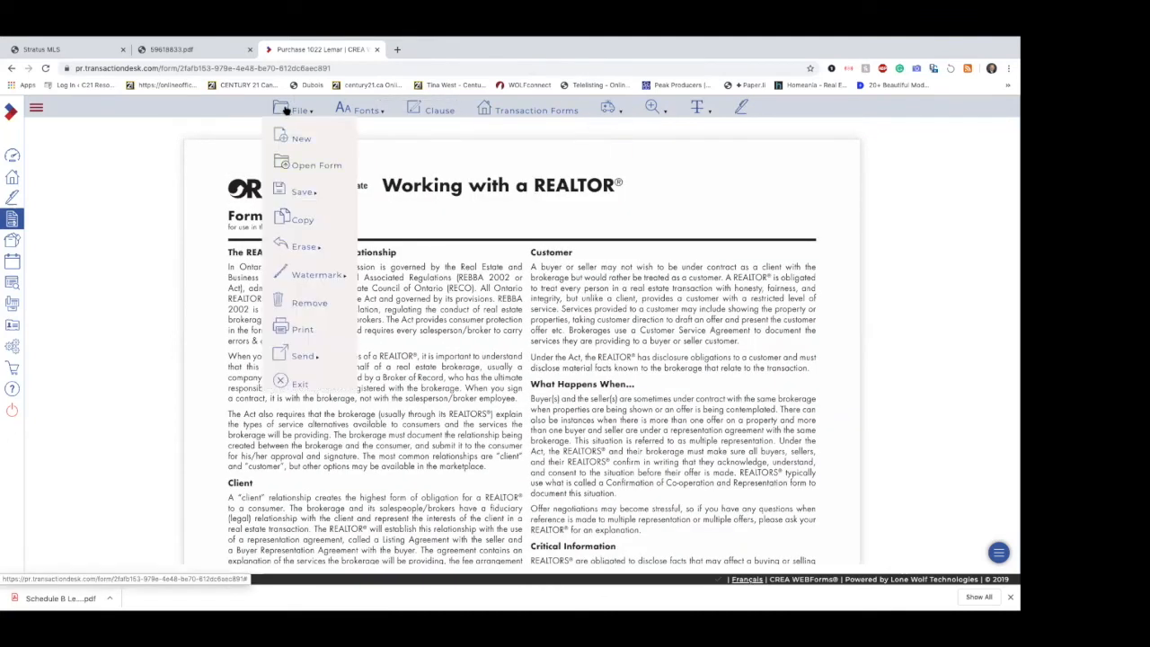
pyautogui.moveTo(288, 257)
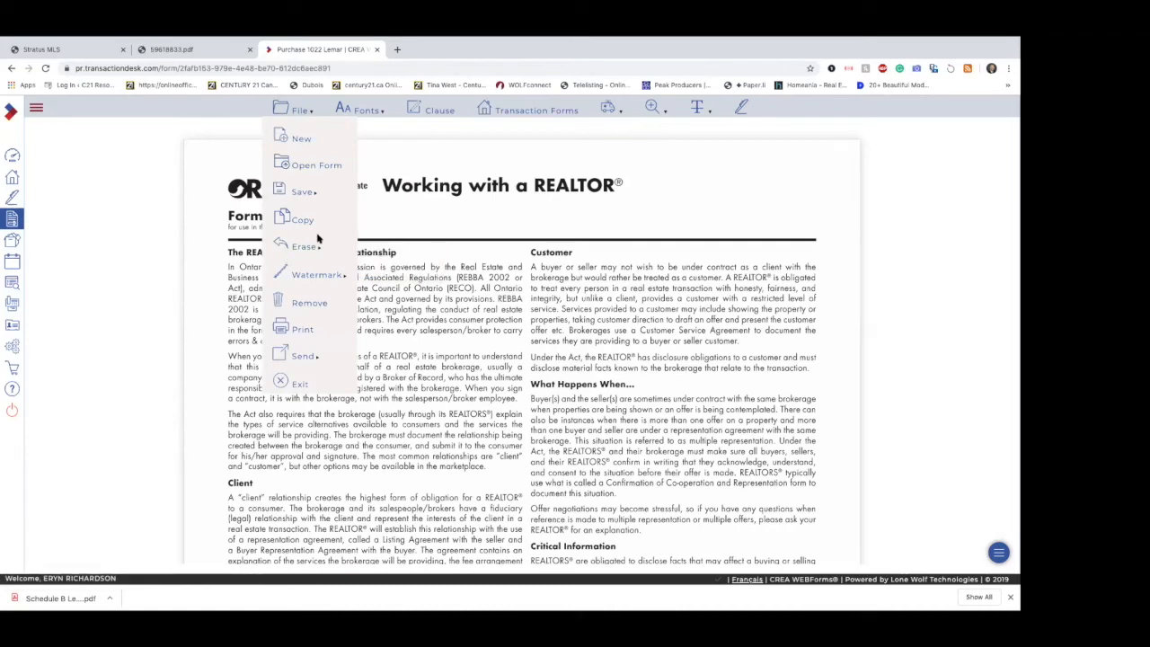
pyautogui.moveTo(298, 356)
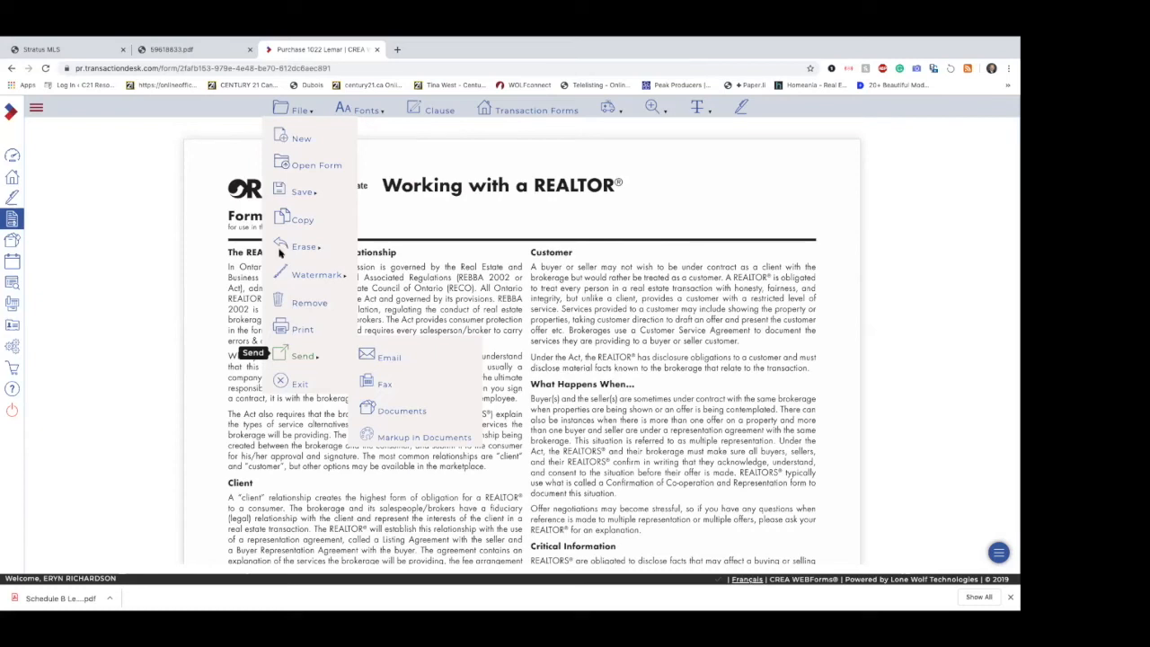
pyautogui.moveTo(301, 191)
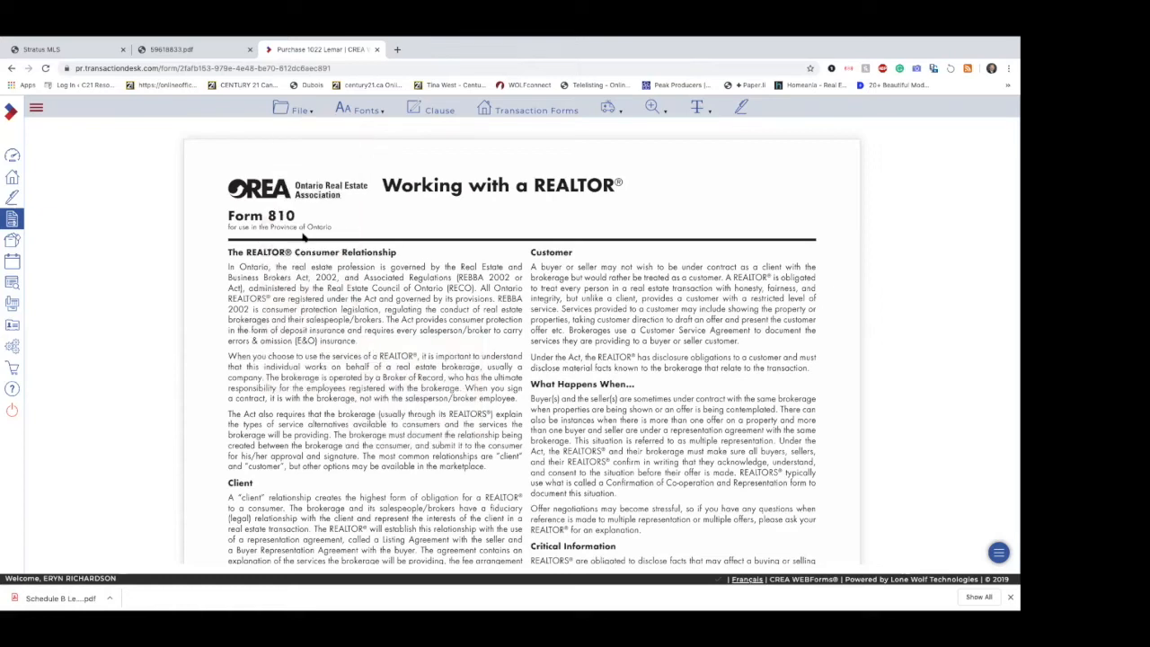
pyautogui.click(295, 117)
pyautogui.click(300, 113)
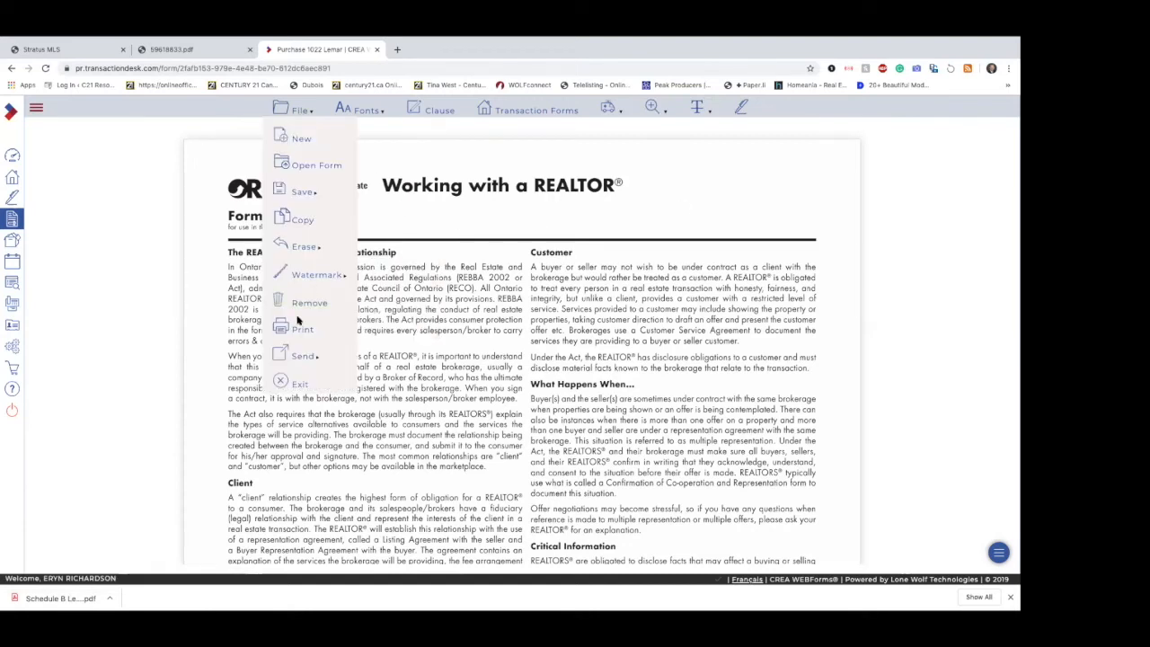
# Step: Open the transaction's first Form 630 and enter the sales representative's name and the verification date 11/05/2019
pyautogui.click(511, 111)
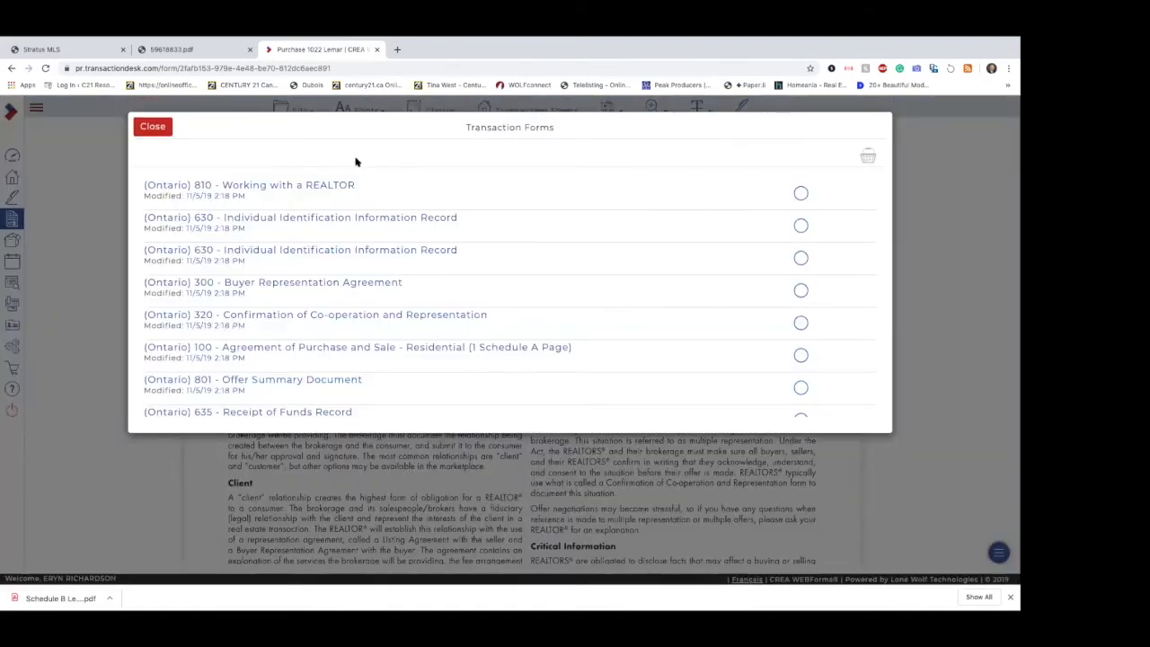
pyautogui.click(320, 221)
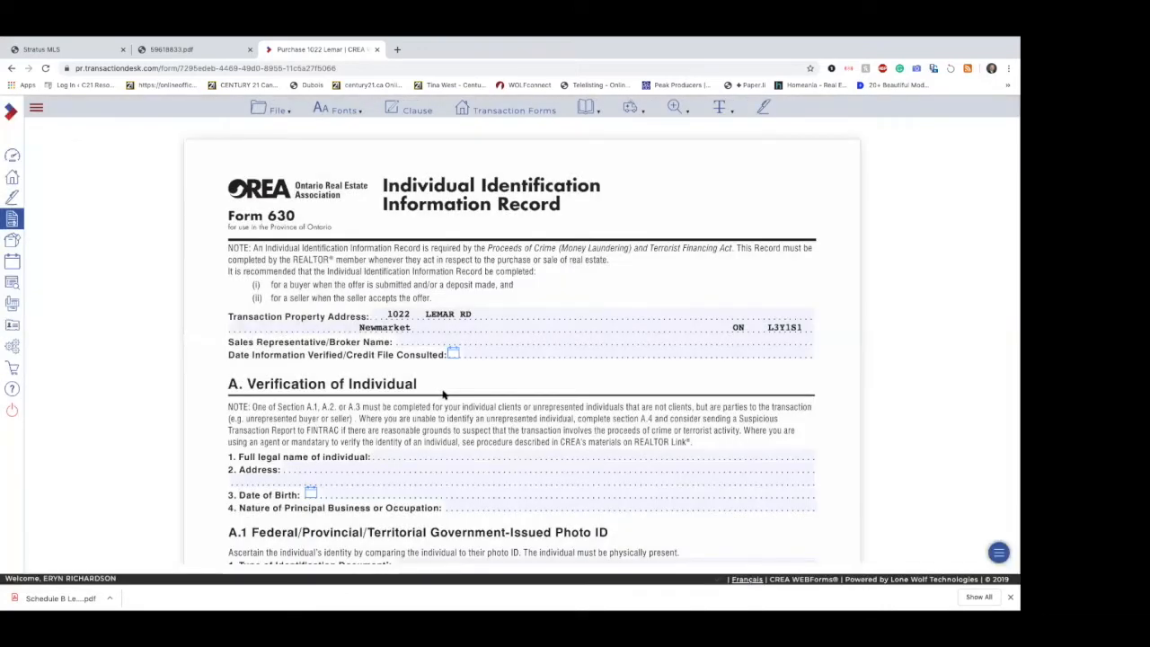
pyautogui.click(414, 341)
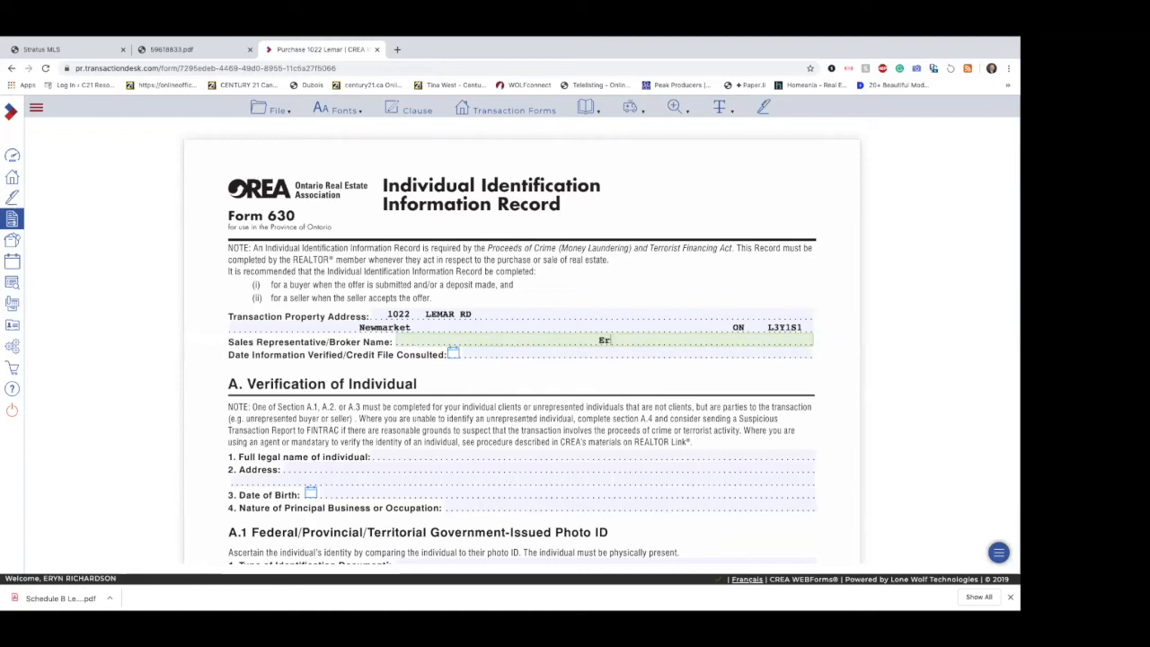
pyautogui.click(495, 355)
pyautogui.click(453, 354)
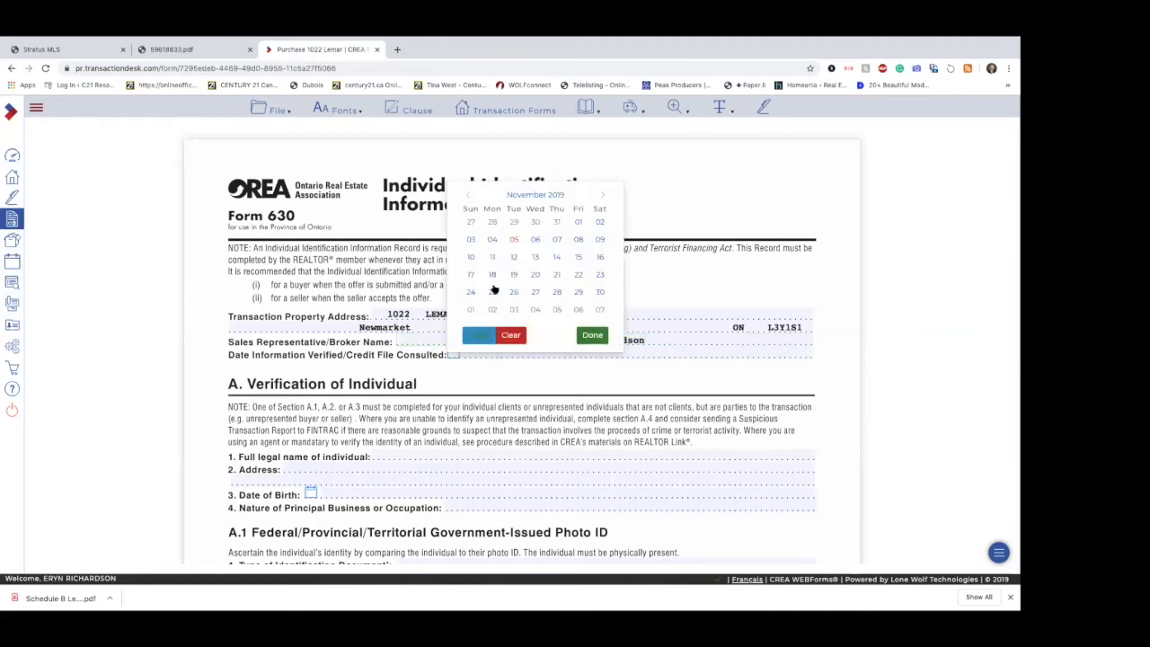
pyautogui.click(515, 241)
# Step: Enter the individual's full legal name in section A and leave the address and date of birth blank
pyautogui.scroll(-2, 511, 396)
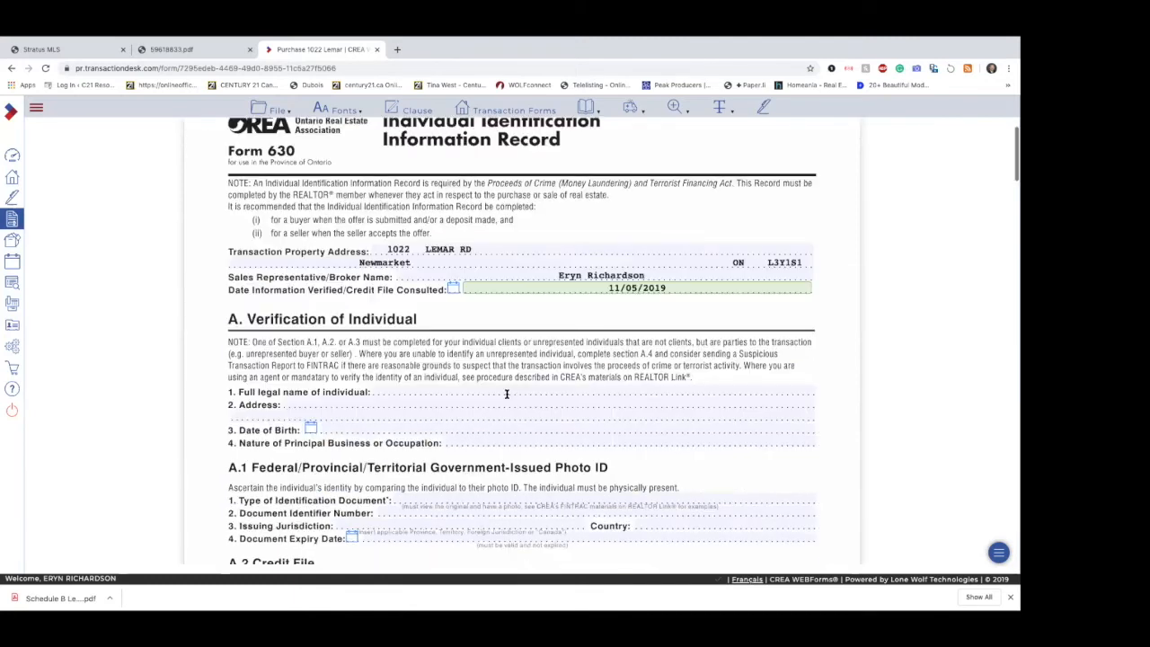
pyautogui.click(461, 357)
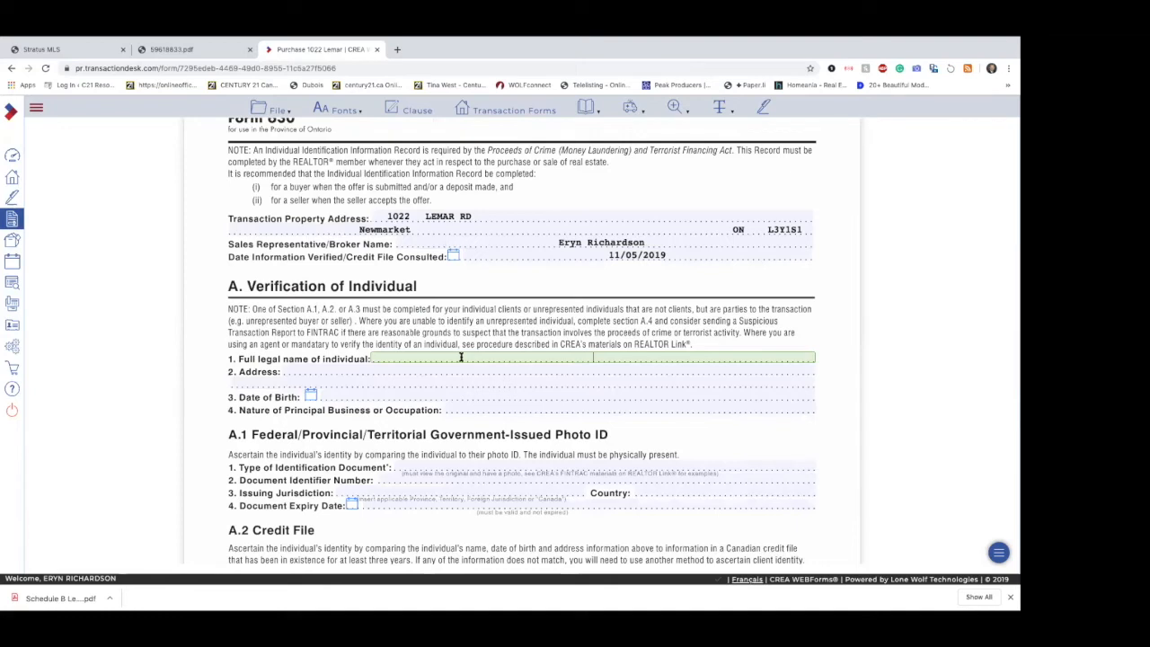
pyautogui.click(405, 372)
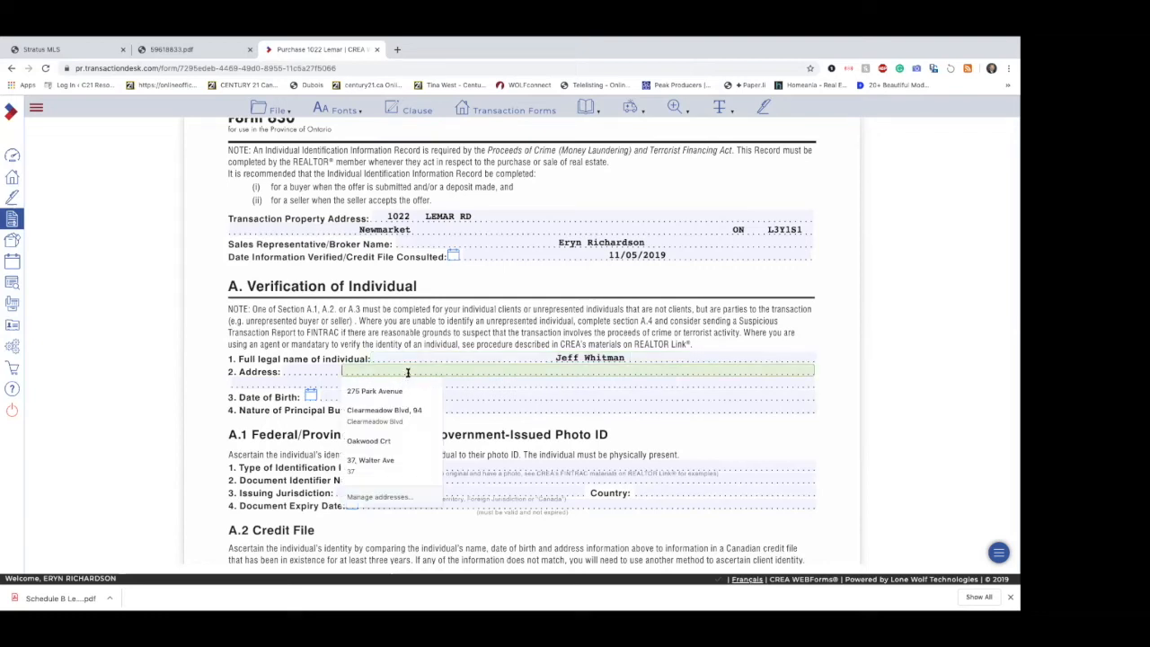
pyautogui.click(470, 396)
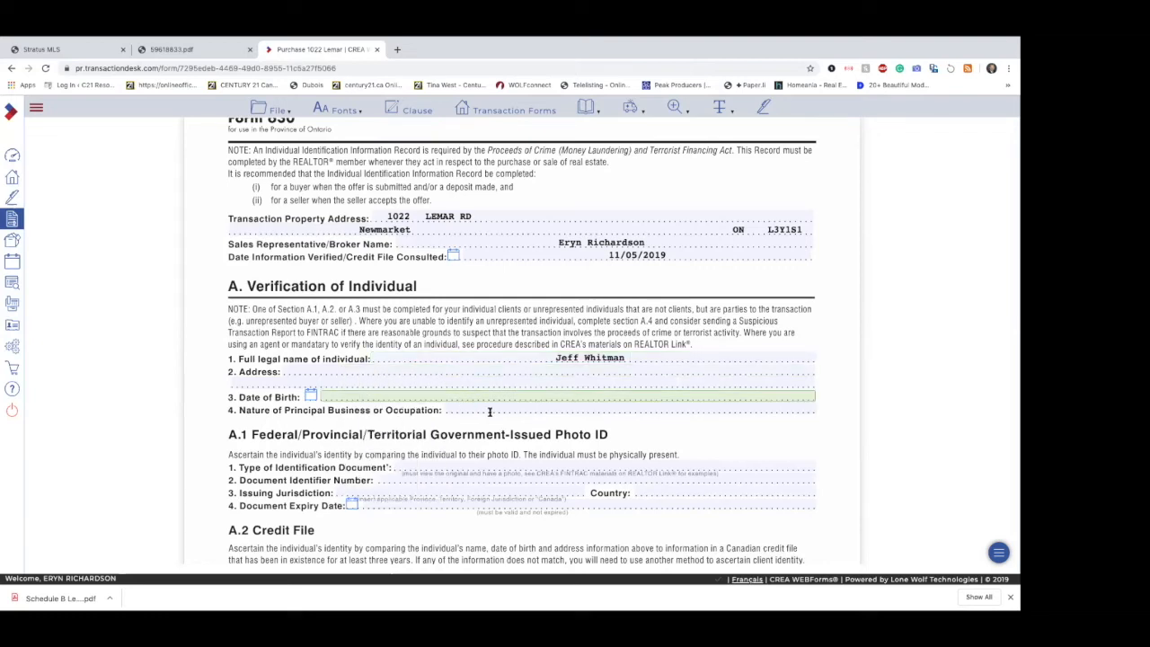
# Step: Enter "Salesperson at Staples in Newmarket" as the principal business or occupation and check the government-issued photo ID fields
pyautogui.click(490, 411)
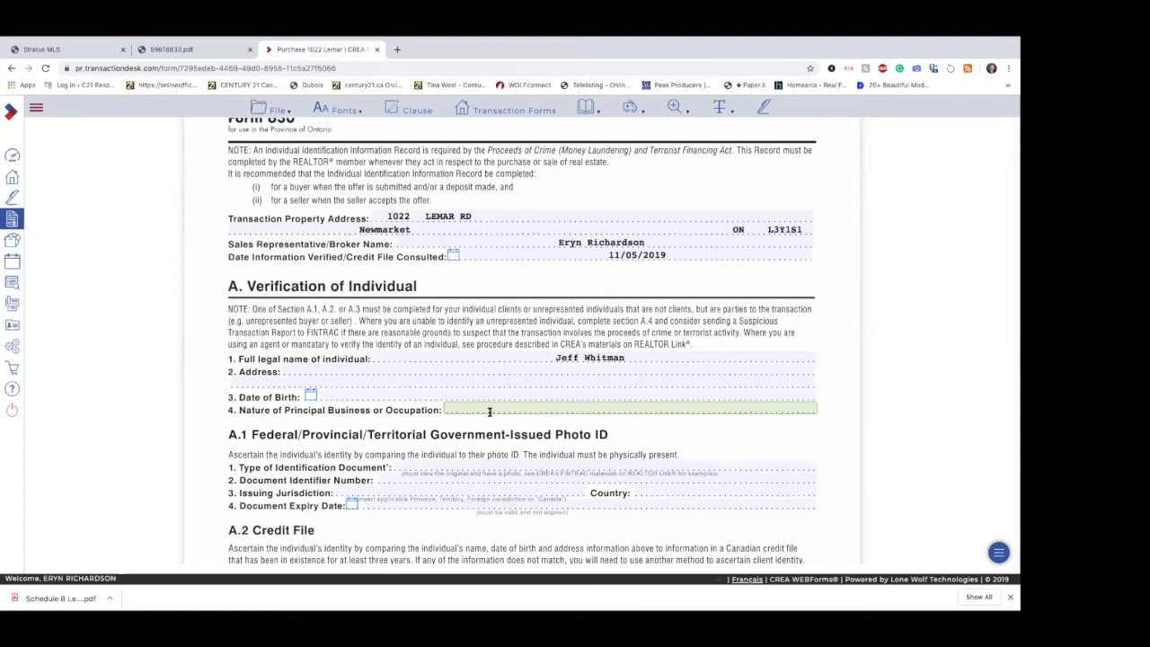
pyautogui.write('alesperson at Staples in Newmarket')
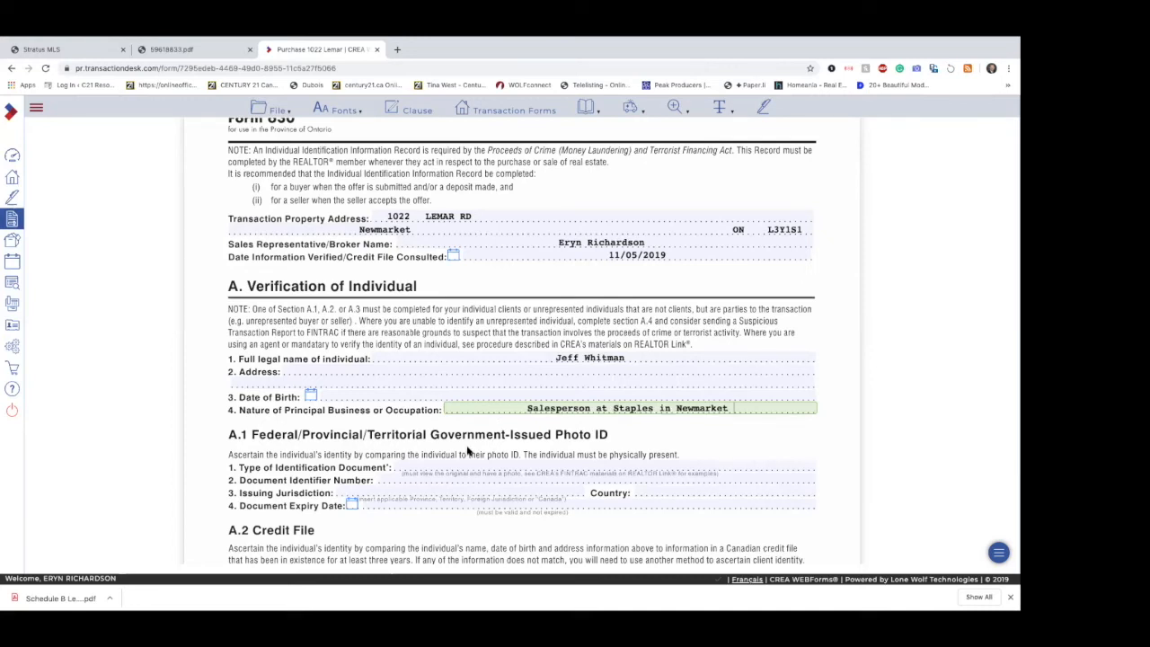
pyautogui.scroll(-2, 469, 454)
pyautogui.click(475, 390)
pyautogui.click(466, 396)
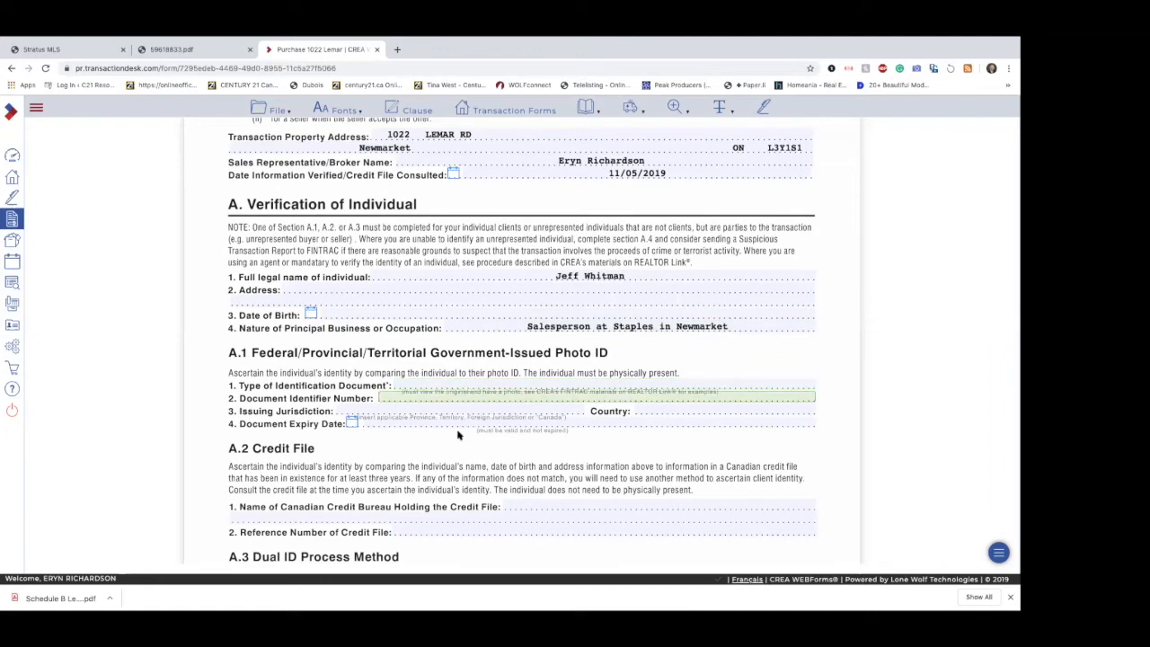
# Step: In Client Risk, mark the low-risk Canadian Citizen or Resident Physically Present option and explain that the client is a Canadian resident known for 5 years
pyautogui.scroll(-10, 457, 433)
pyautogui.scroll(-8, 457, 431)
pyautogui.scroll(-16, 458, 434)
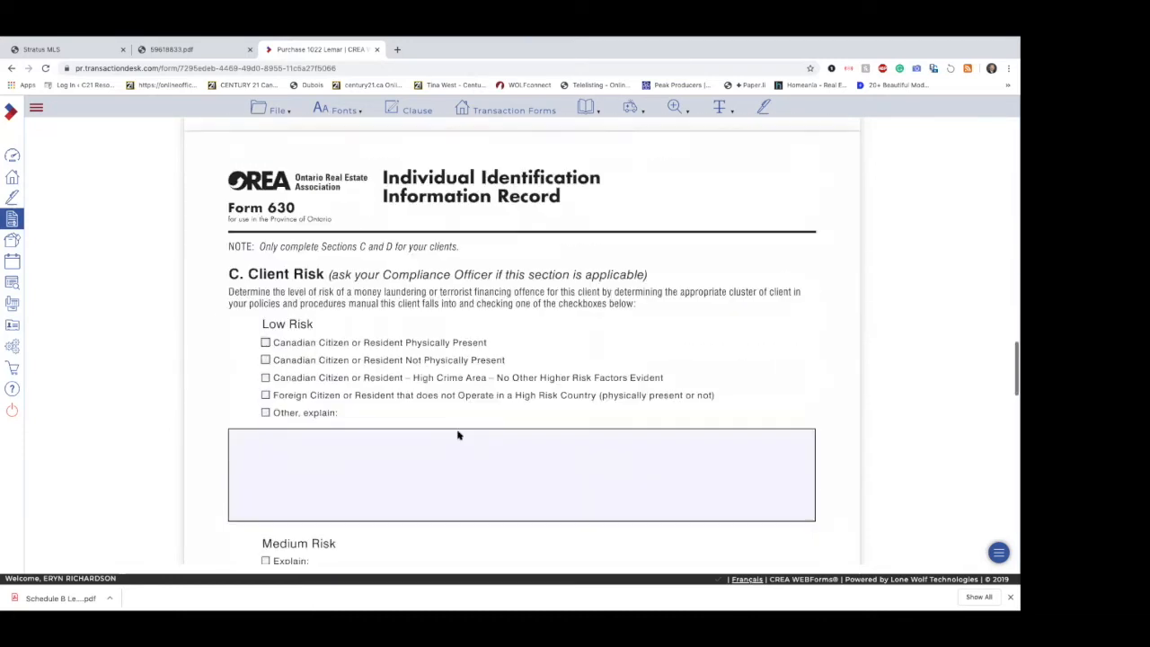
pyautogui.scroll(-2, 457, 434)
pyautogui.click(266, 262)
pyautogui.click(315, 366)
pyautogui.write('Kno')
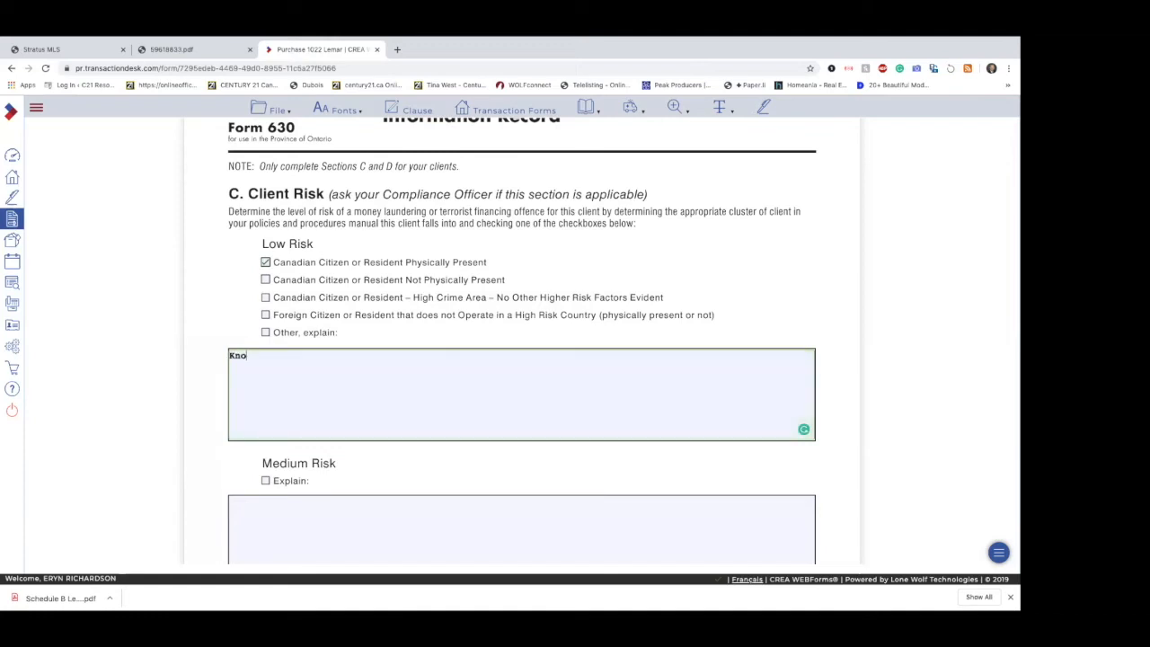
pyautogui.write('wn fo 5 years - Canadian')
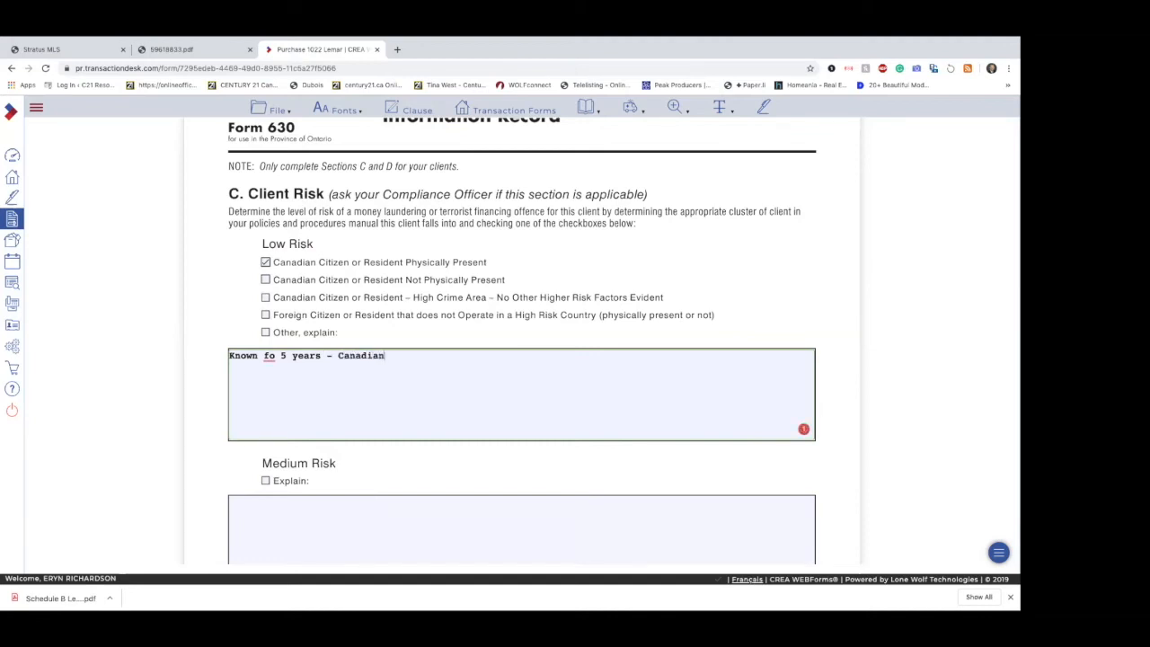
pyautogui.write(' residn')
# Step: Check Form 630's Business Relationship section and switch to the transaction's Form 300 - Buyer Representation Agreement
pyautogui.scroll(-3, 359, 405)
pyautogui.scroll(-5, 360, 409)
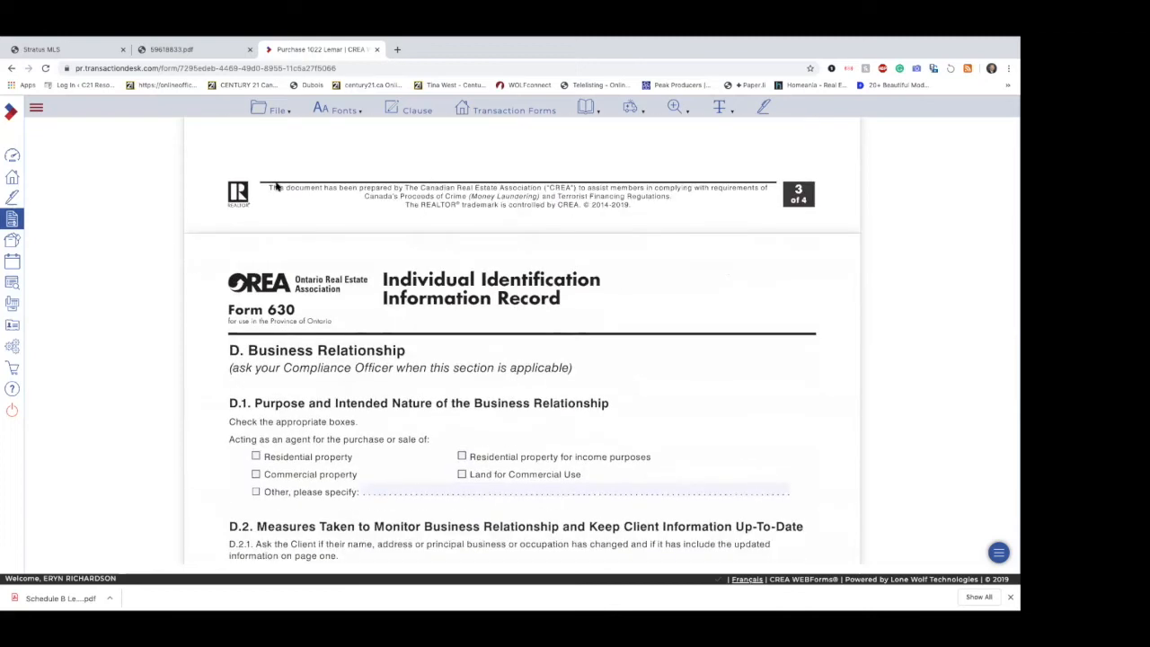
pyautogui.click(268, 108)
pyautogui.click(516, 112)
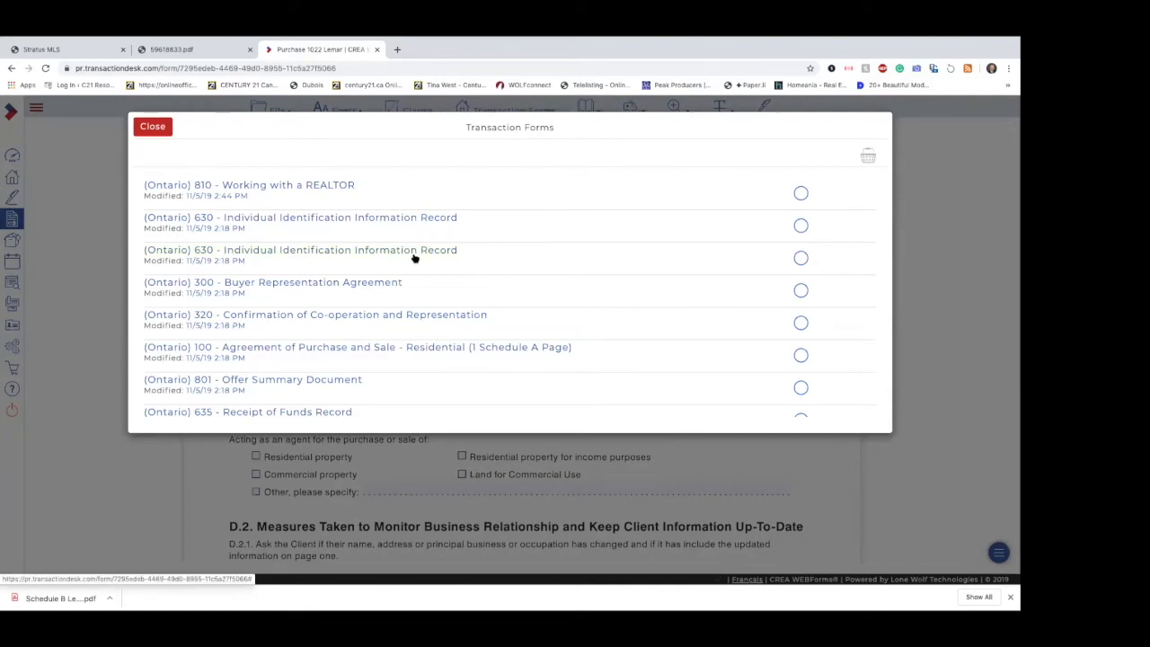
pyautogui.click(366, 284)
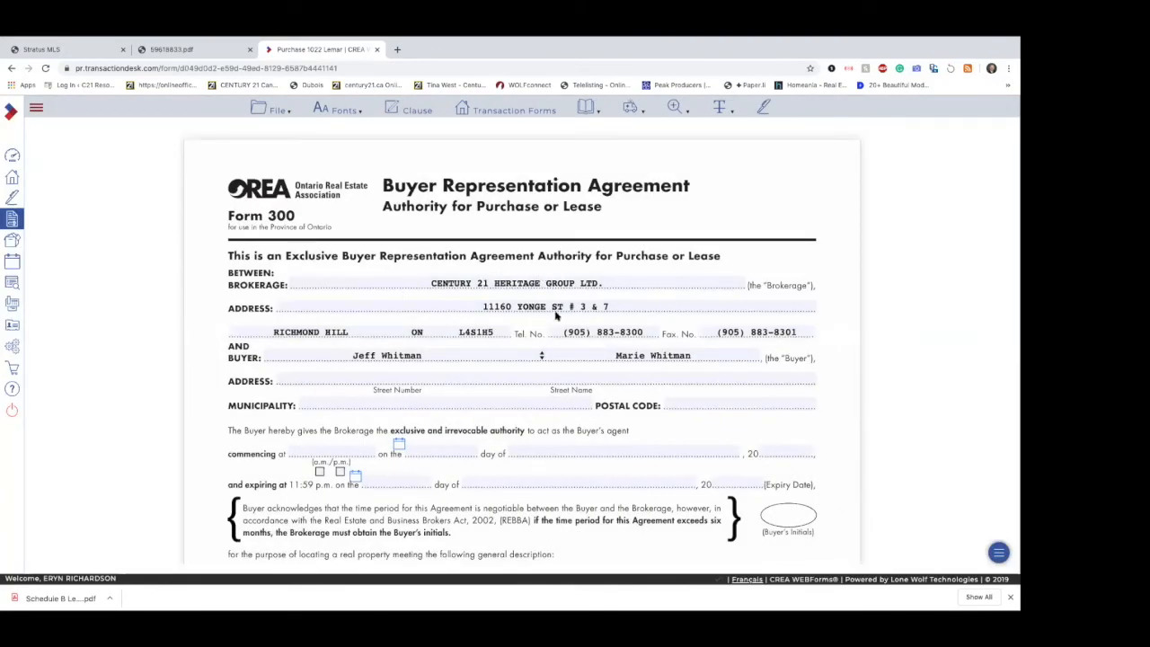
# Step: Review Form 300's buyer address, commencement and expiry dates, and property description fields, leaving the address suggestions unused
pyautogui.scroll(-1, 526, 353)
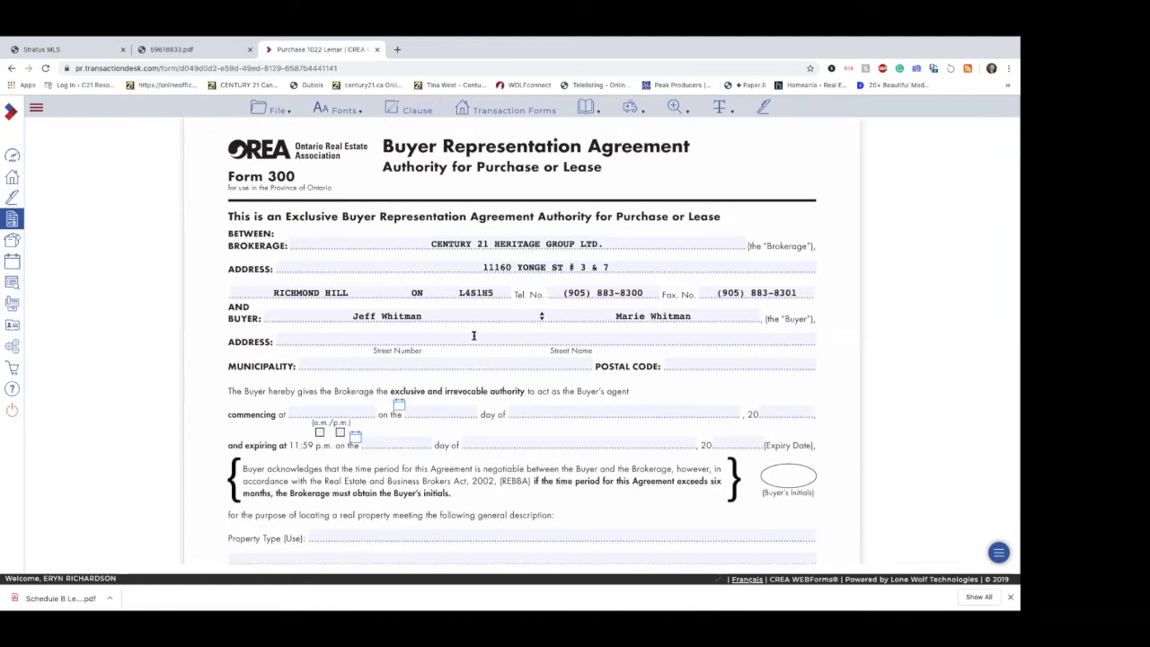
pyautogui.click(473, 336)
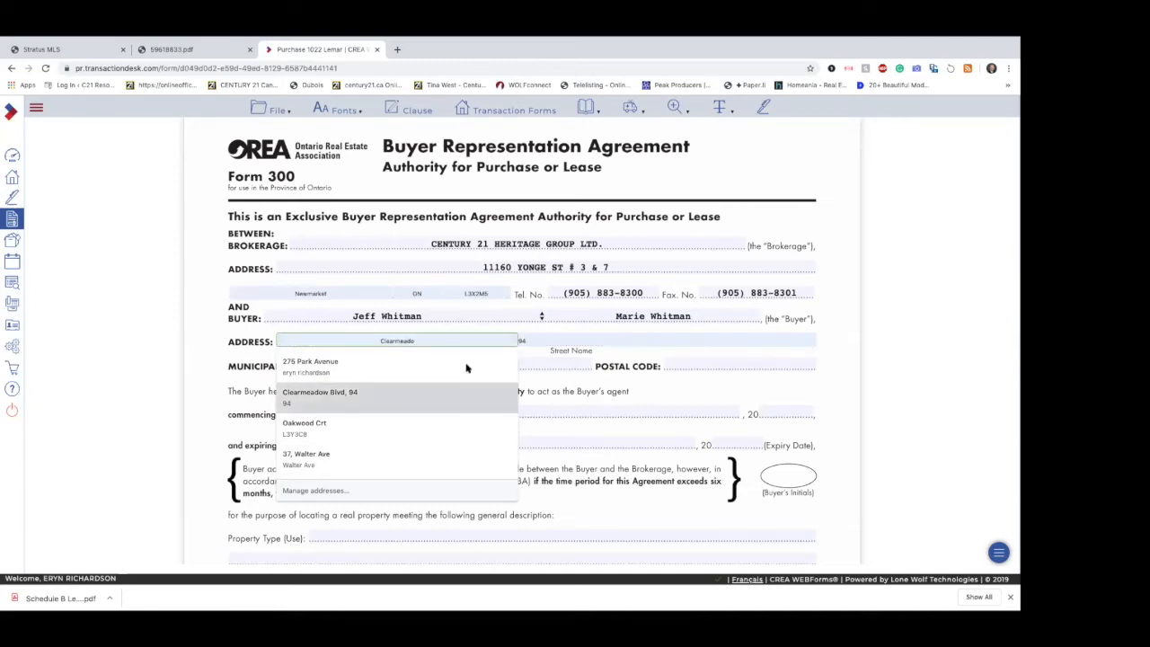
pyautogui.click(638, 382)
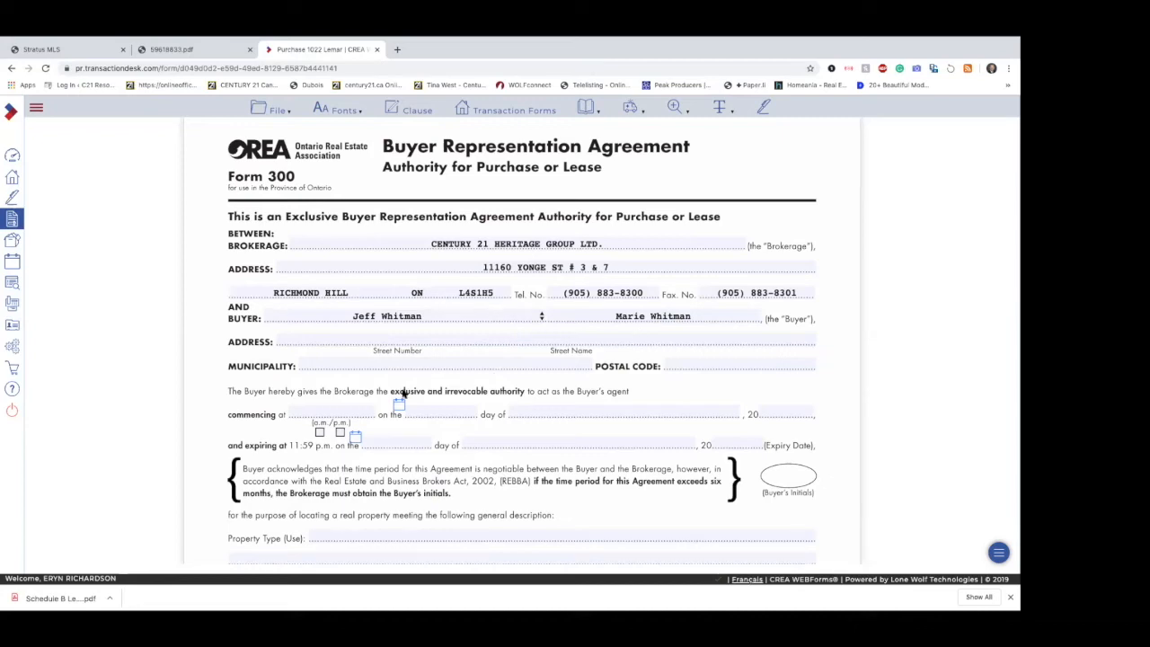
pyautogui.scroll(-1, 678, 409)
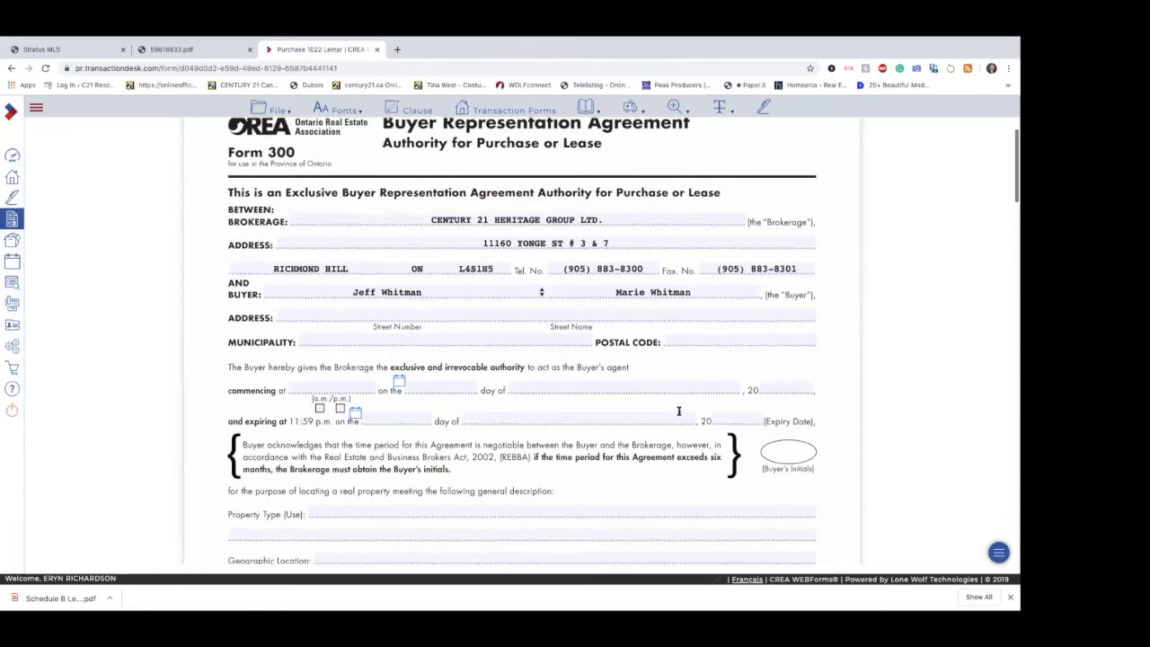
pyautogui.scroll(-1, 678, 411)
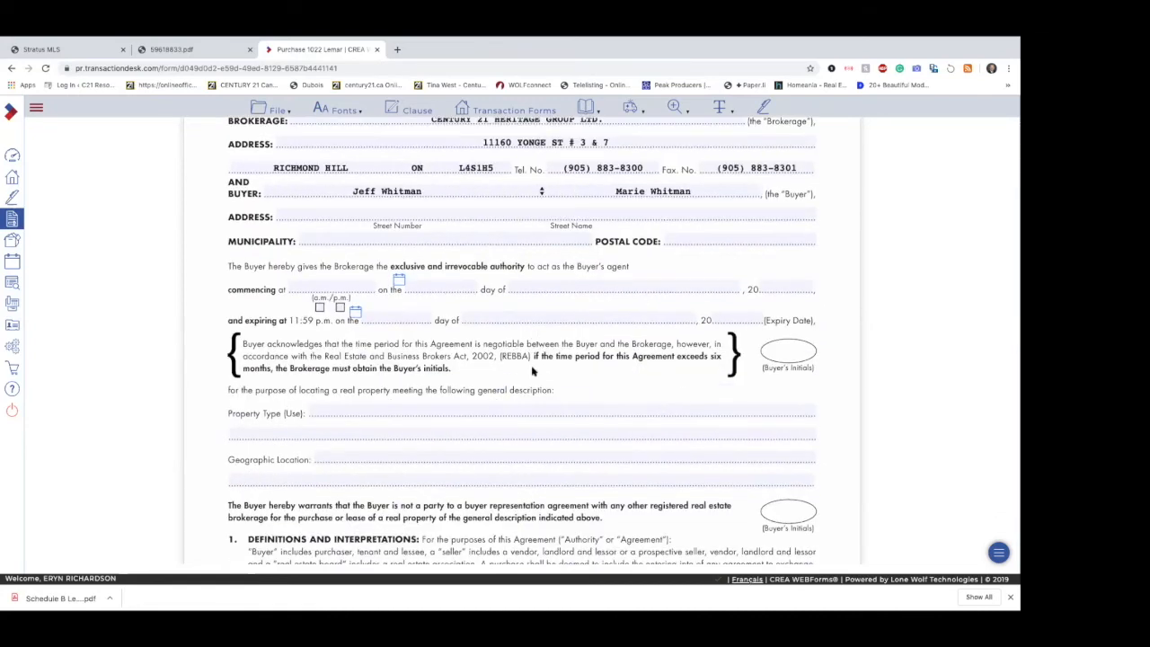
# Step: Review the rest of Form 300, from the property description and commission terms through the insurance declaration and buyer acknowledgement
pyautogui.scroll(-1, 531, 377)
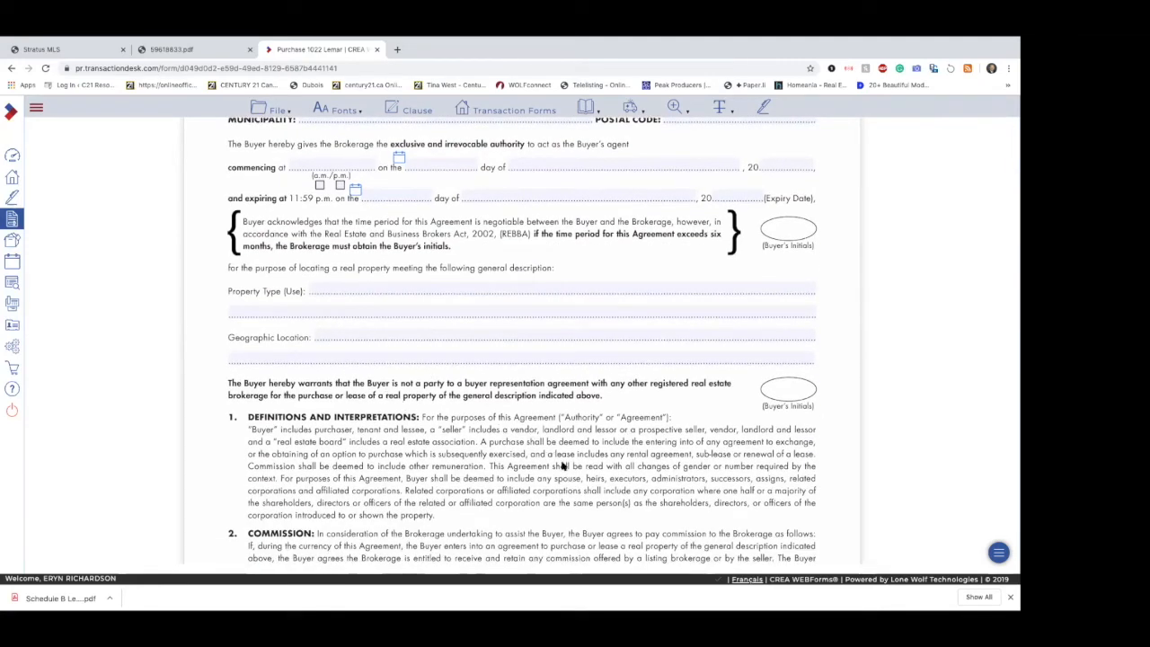
pyautogui.scroll(-4, 562, 465)
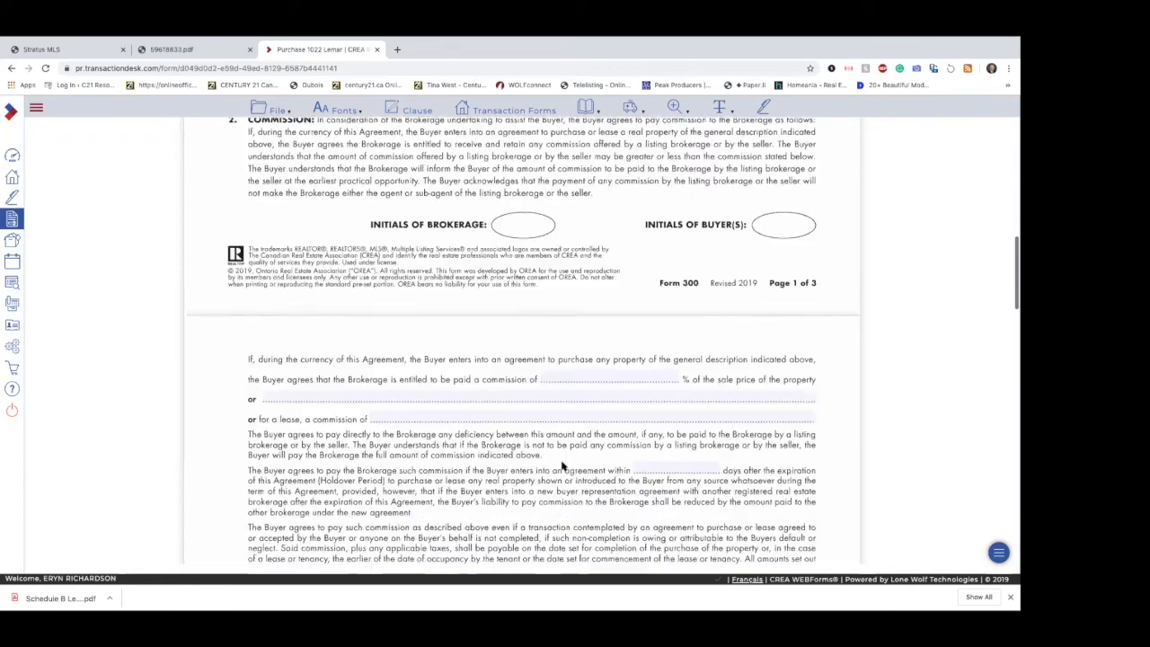
pyautogui.scroll(-2, 561, 464)
pyautogui.scroll(-1, 640, 386)
pyautogui.scroll(-8, 640, 387)
pyautogui.scroll(-10, 640, 387)
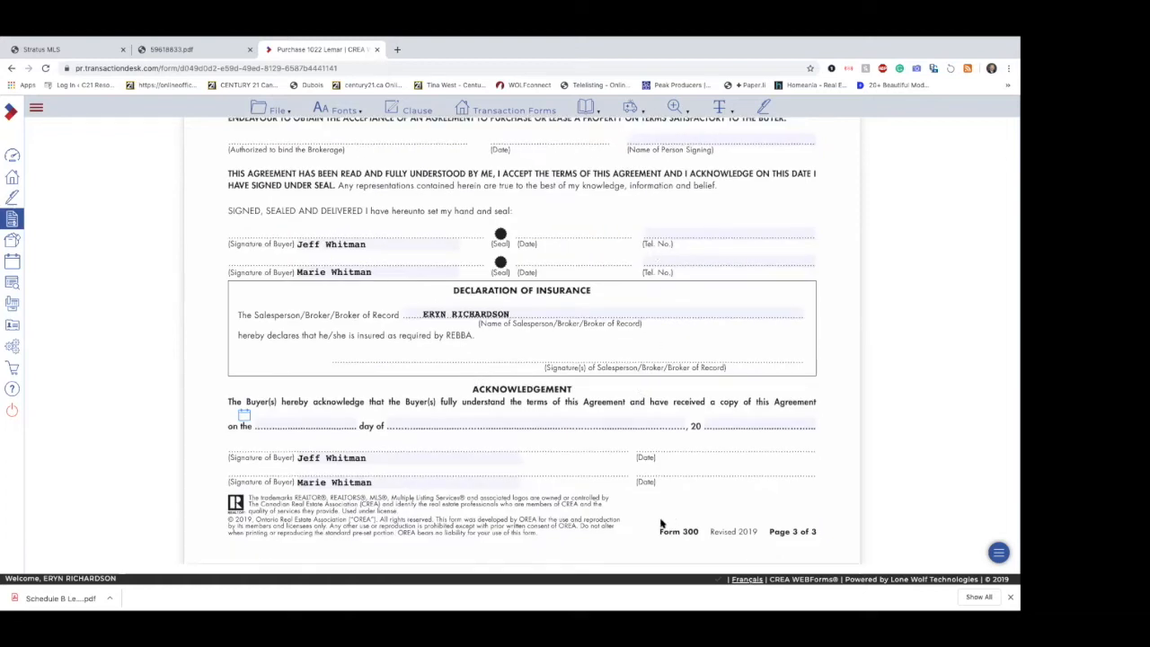
pyautogui.moveTo(276, 113)
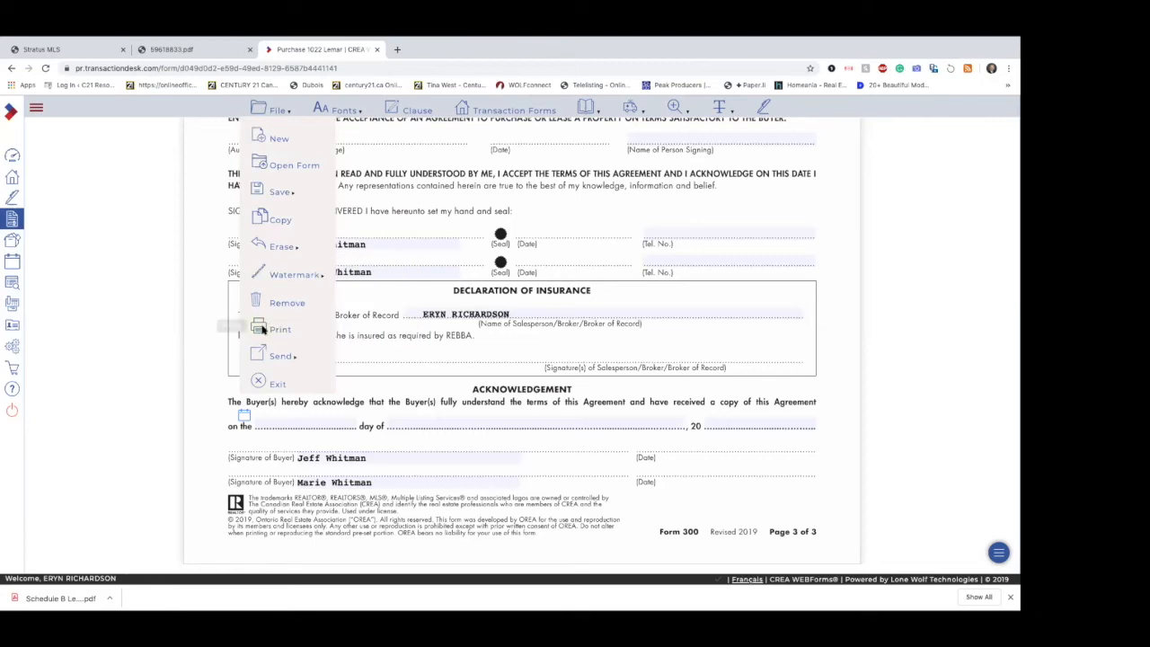
# Step: Open Form 320 and mark that the Listing Brokerage represents the Seller and is not representing or providing Customer Service to the Buyer
pyautogui.click(506, 108)
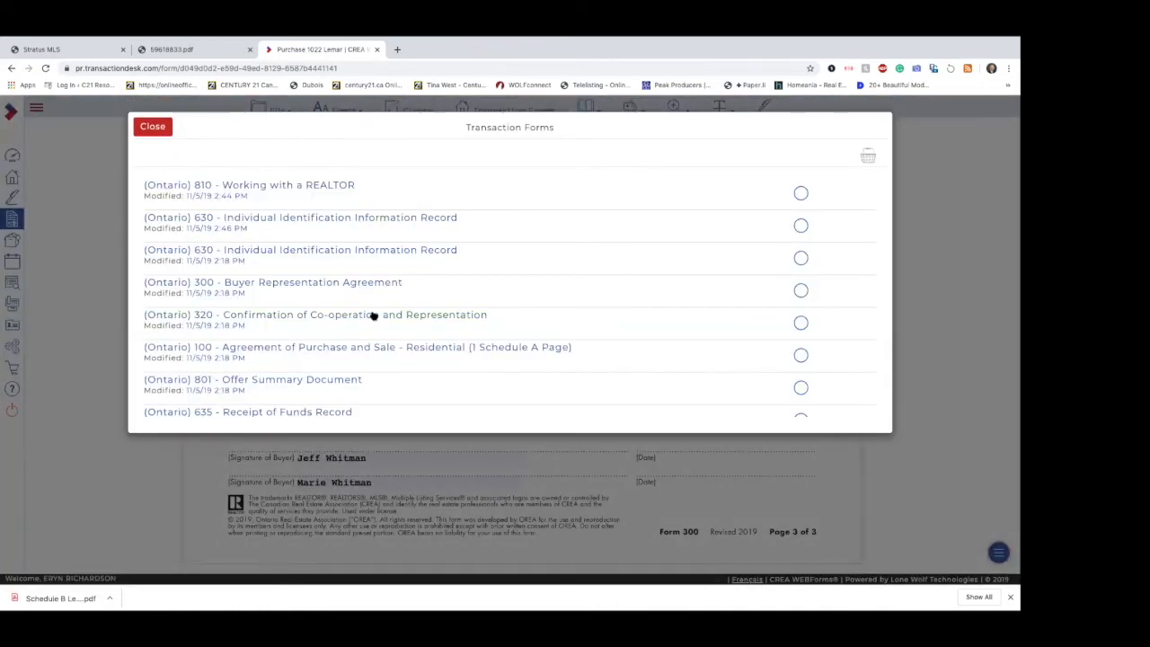
pyautogui.click(373, 315)
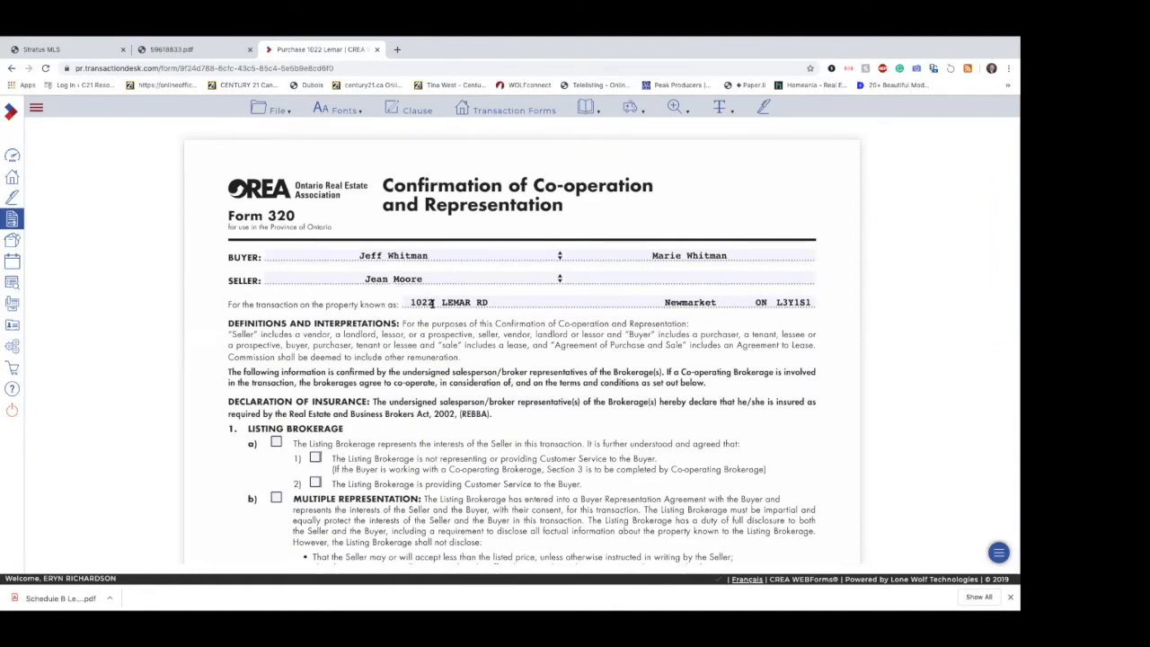
pyautogui.scroll(-3, 646, 371)
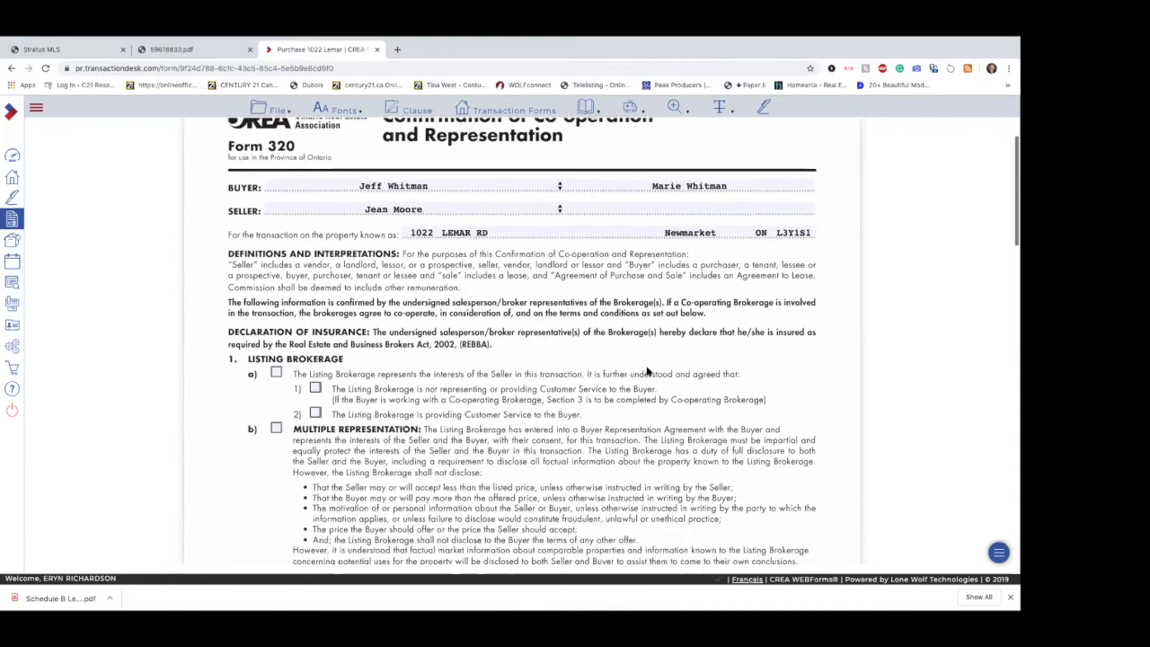
pyautogui.click(277, 294)
pyautogui.click(314, 309)
# Step: In Form 320's Section 3, mark that the Co-operating Brokerage represents the Buyer and enter the MLS commission as 2.5%
pyautogui.scroll(-9, 417, 360)
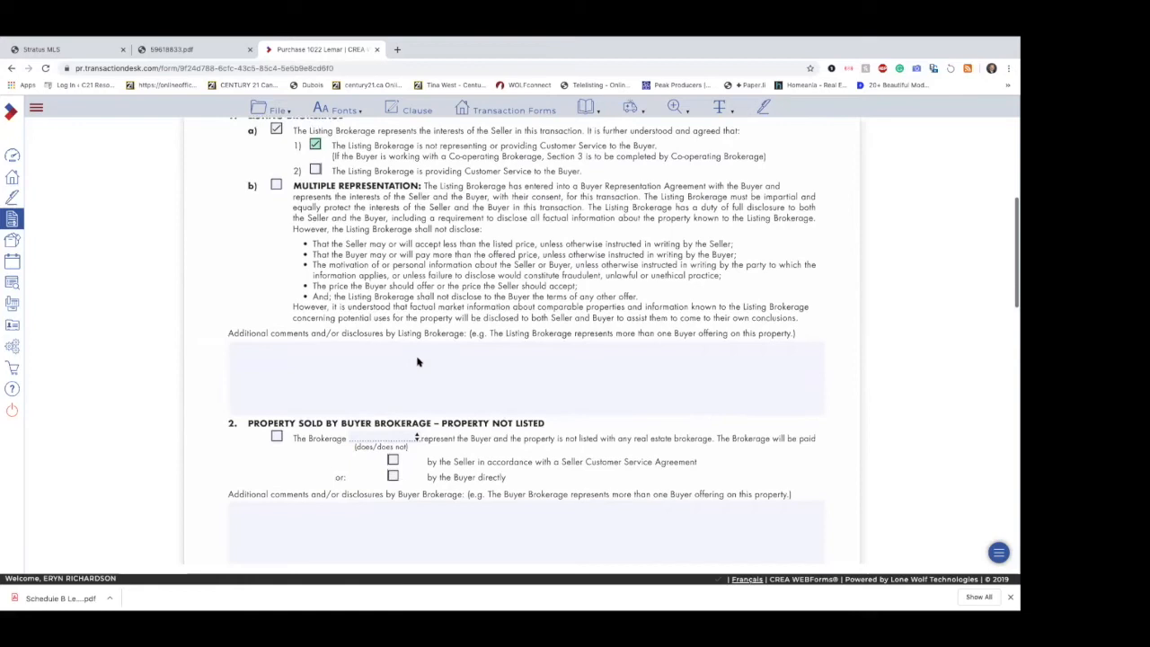
pyautogui.scroll(-5, 418, 360)
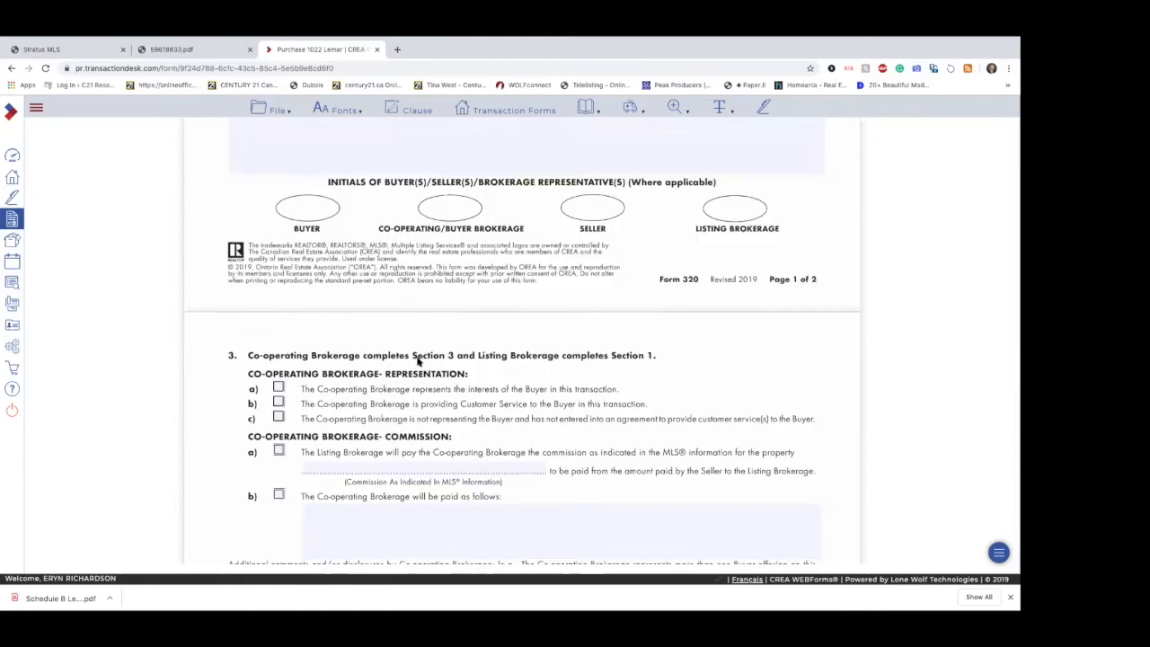
pyautogui.click(278, 270)
pyautogui.click(386, 350)
pyautogui.write('2.5%')
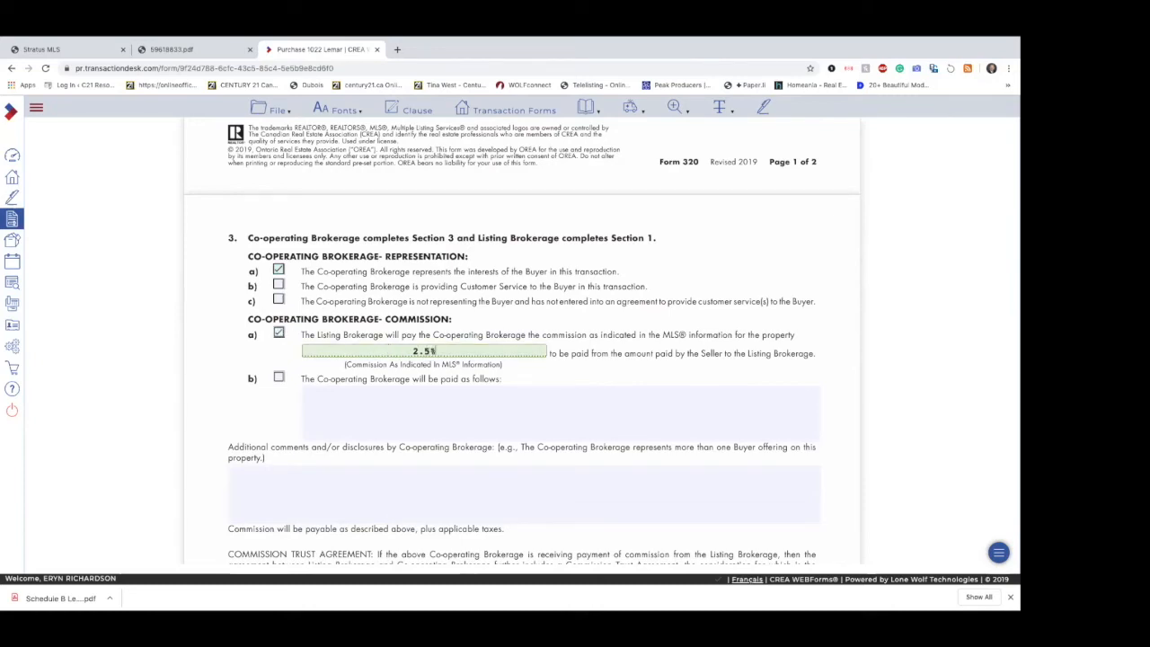
pyautogui.click(427, 409)
# Step: Check Form 320's brokerage and signature sections and open the transaction's Form 100 - Agreement of Purchase and Sale
pyautogui.scroll(-4, 427, 412)
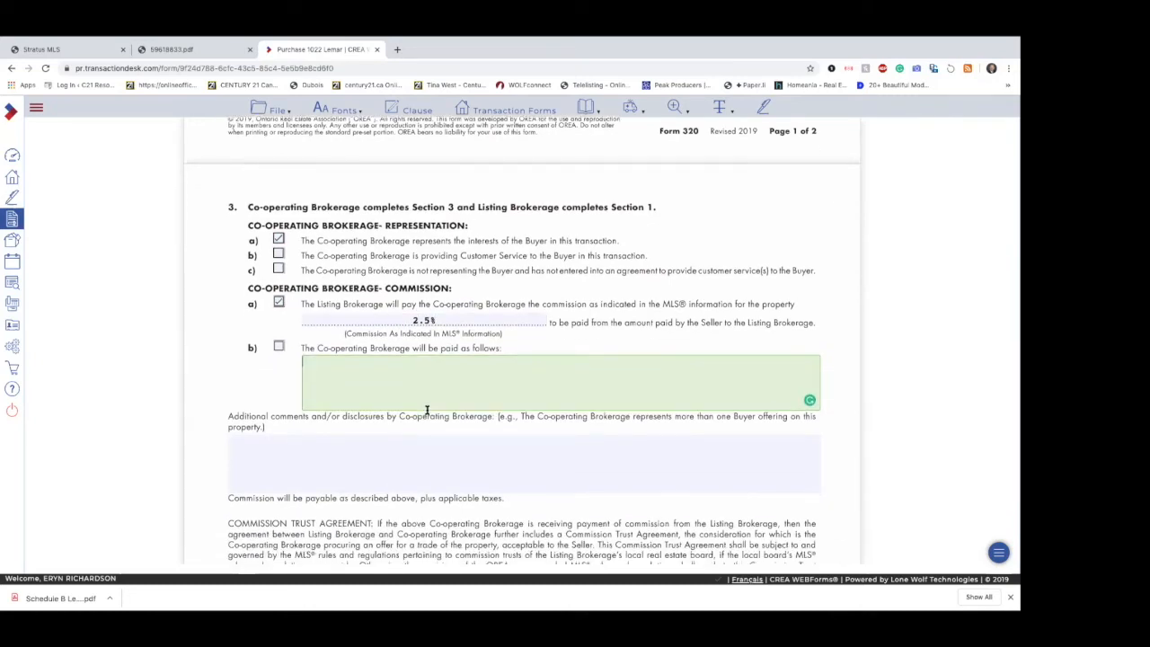
pyautogui.scroll(-6, 428, 413)
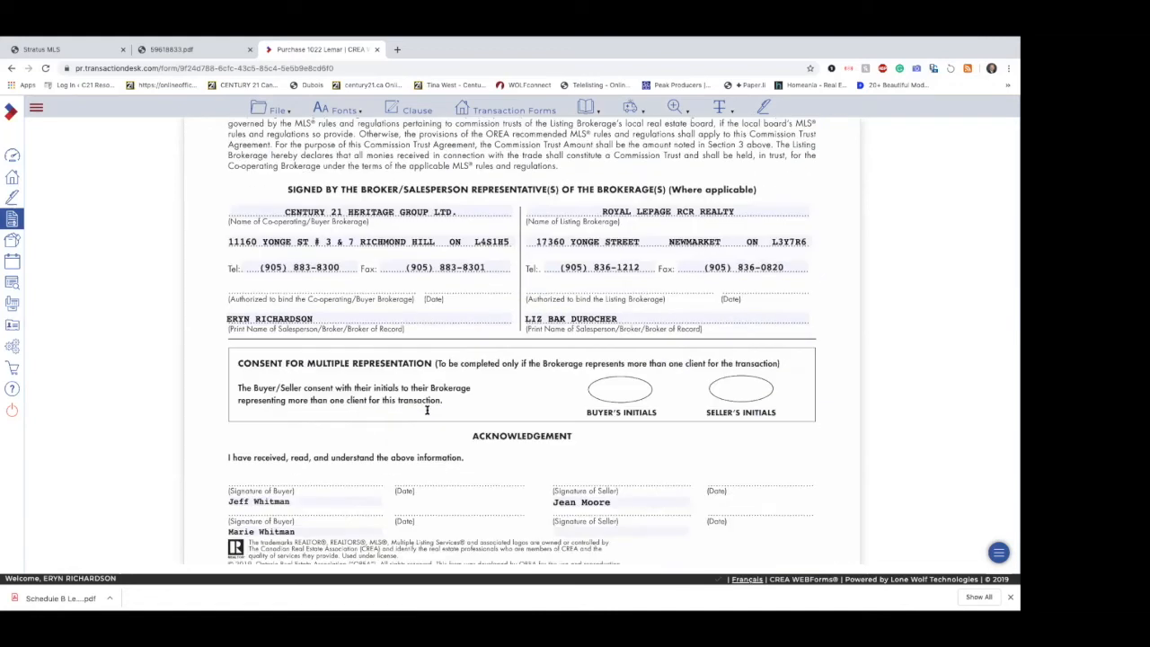
pyautogui.click(261, 117)
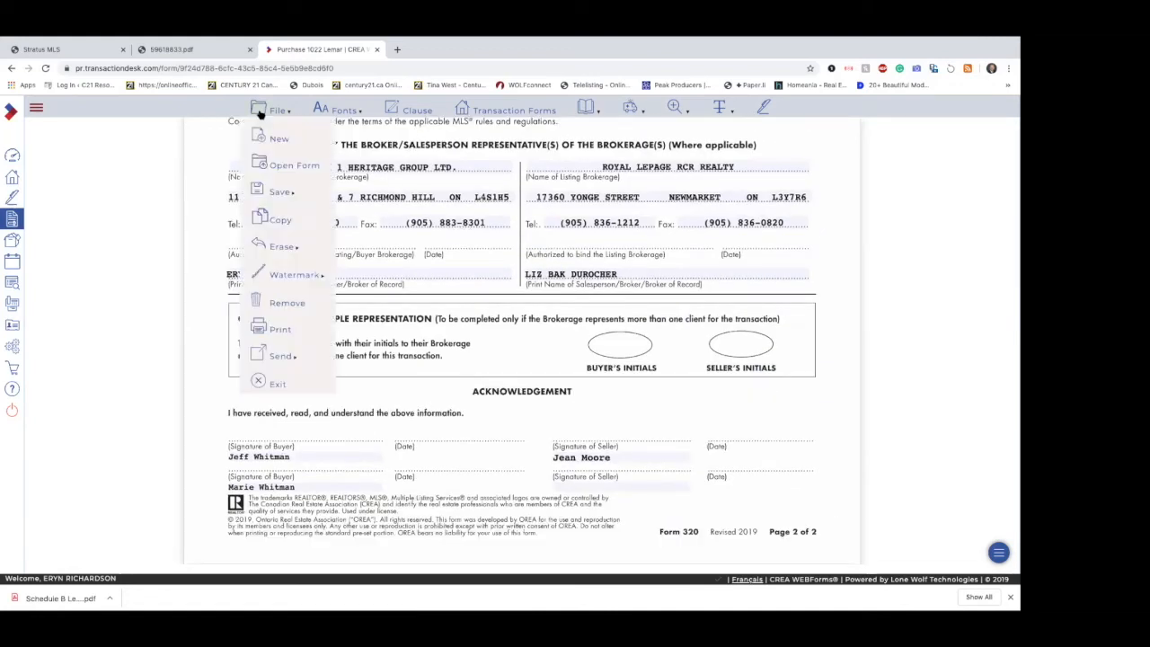
pyautogui.click(500, 106)
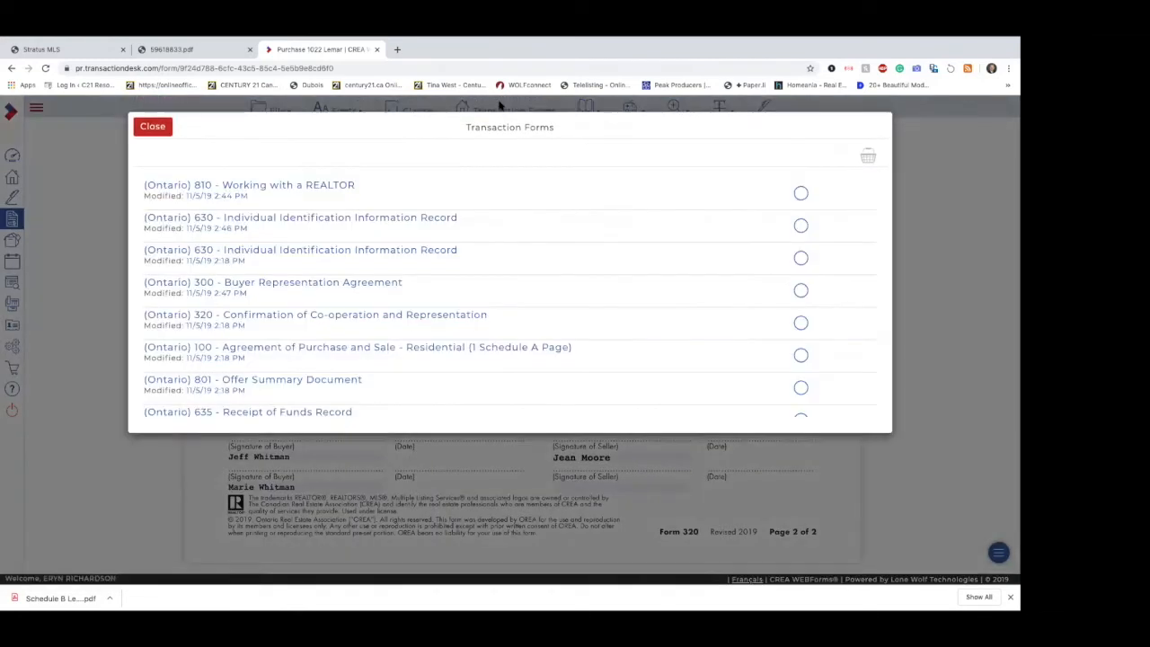
pyautogui.scroll(-2, 449, 318)
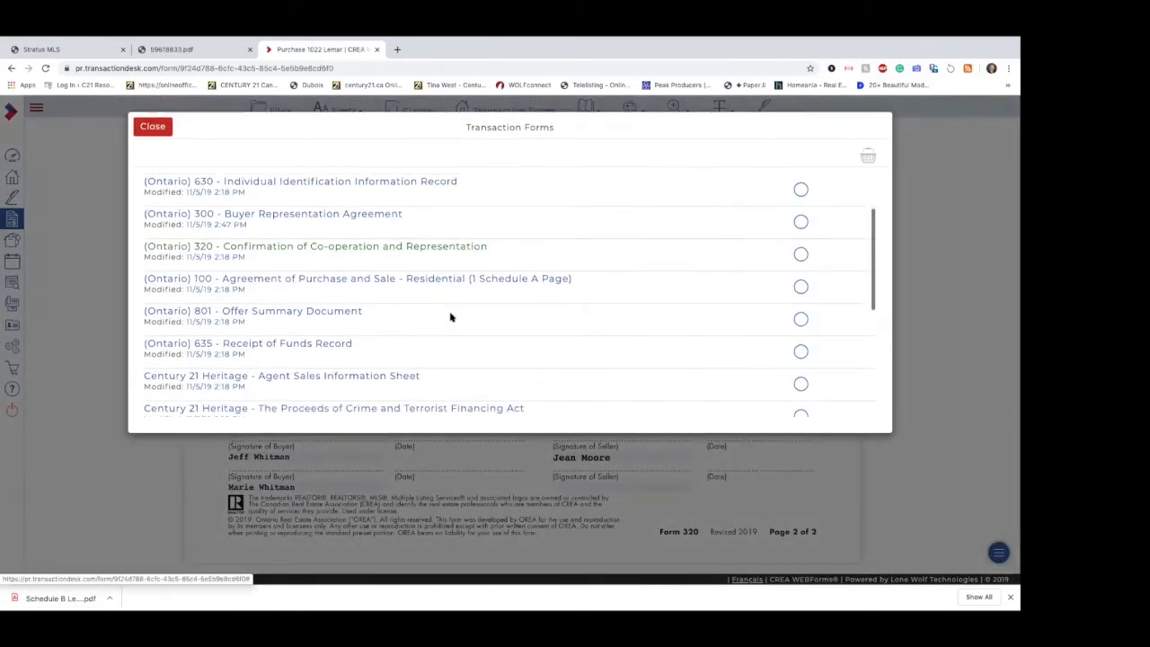
pyautogui.click(330, 272)
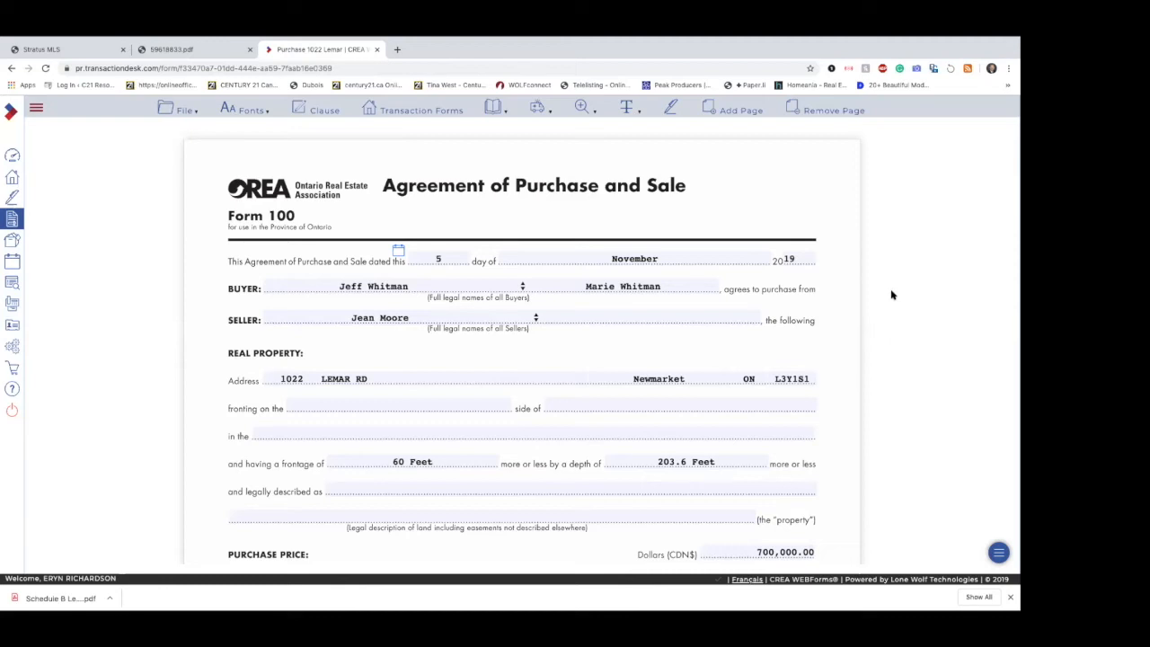
# Step: Select Form 810, both Form 630 records and Forms 300, 320 and 100 in the transaction forms list
pyautogui.click(260, 112)
pyautogui.moveTo(228, 180)
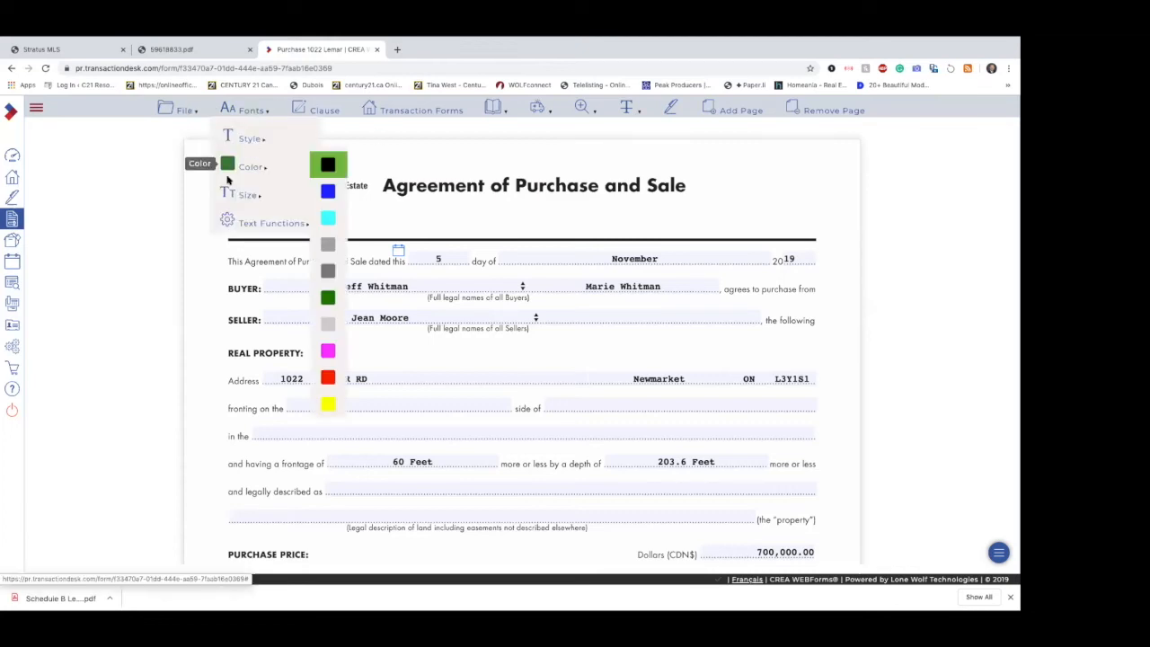
pyautogui.click(440, 111)
pyautogui.click(801, 194)
pyautogui.click(801, 226)
pyautogui.click(801, 258)
pyautogui.click(801, 290)
pyautogui.click(801, 323)
pyautogui.click(801, 356)
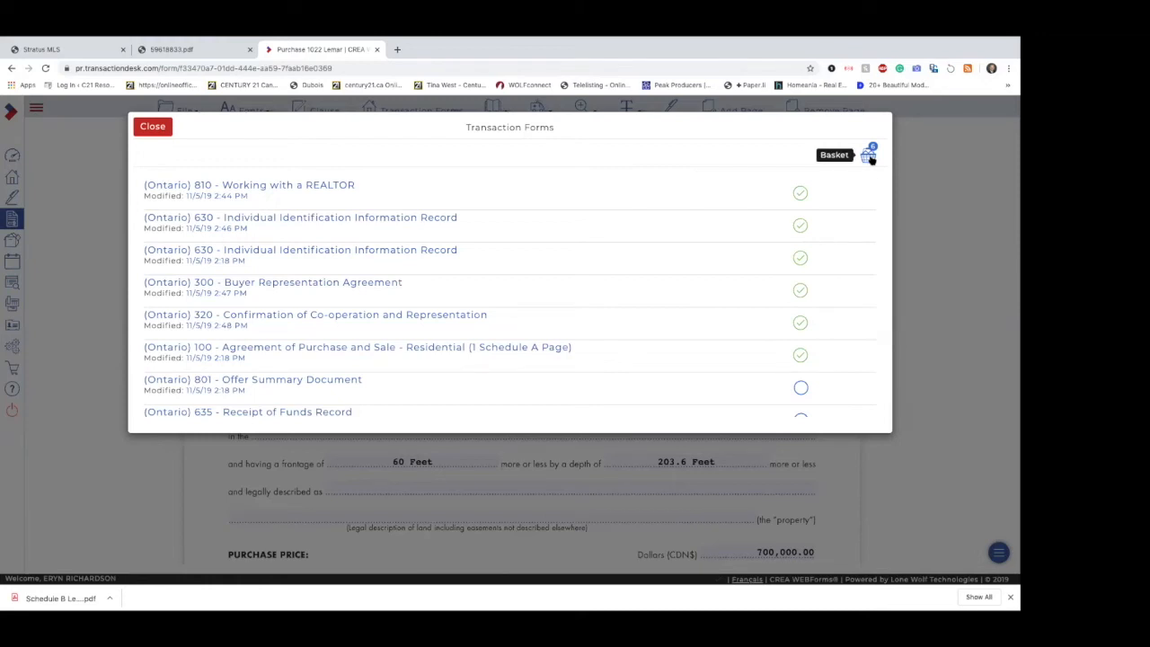
# Step: View the basket of selected forms with its signing, printing and e-mailing options, and return to Form 100
pyautogui.click(869, 156)
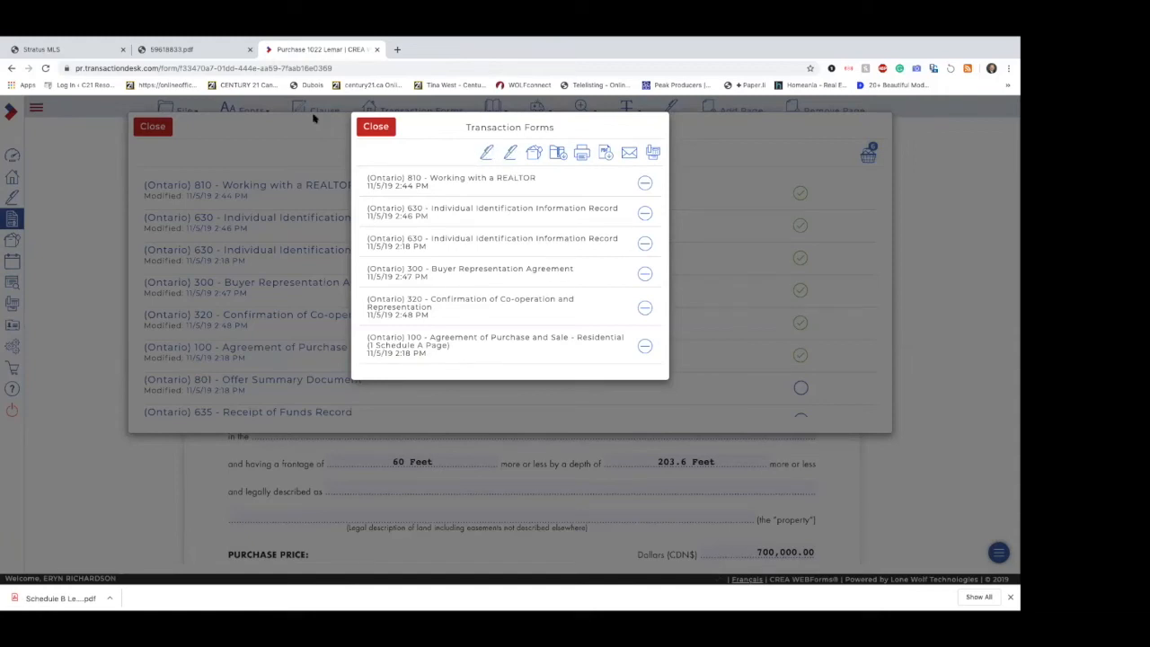
pyautogui.click(380, 132)
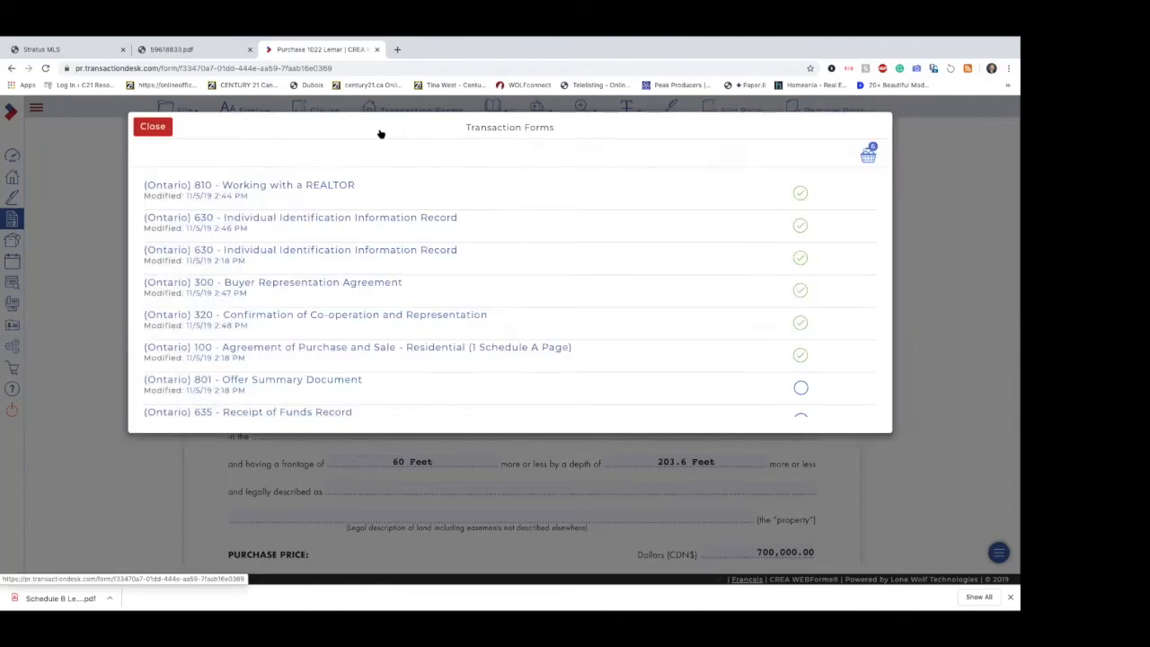
pyautogui.click(154, 130)
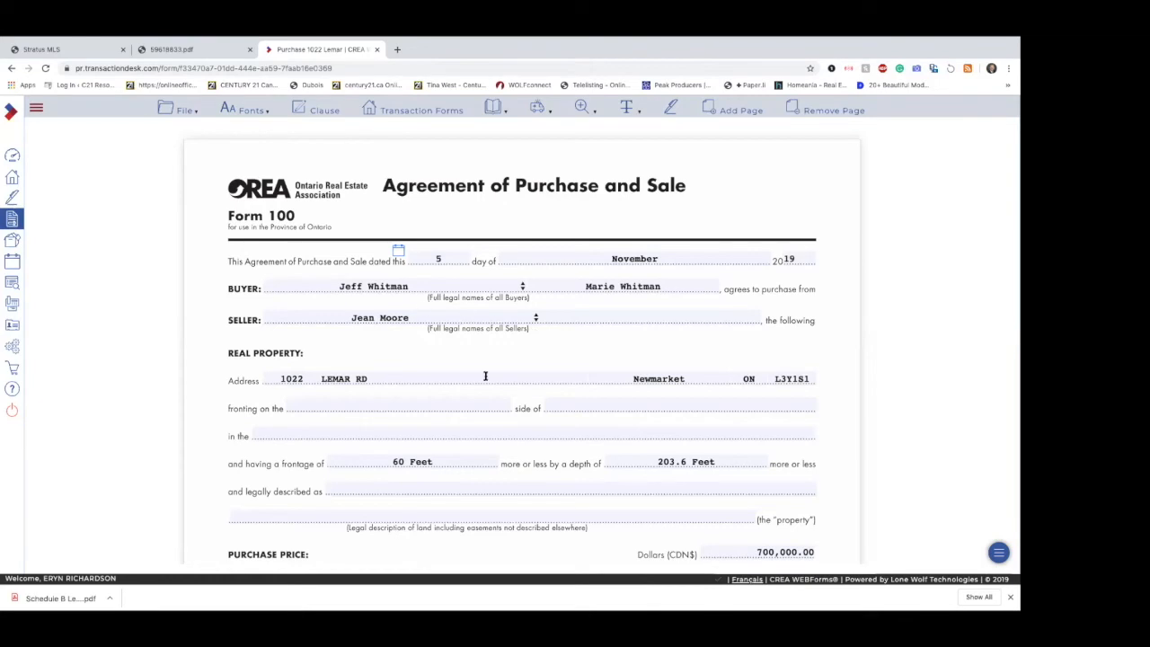
# Step: In Form 100's Real Property section, enter fronting on the North side of Lemar in the Municipality of Newmarket
pyautogui.scroll(-3, 485, 375)
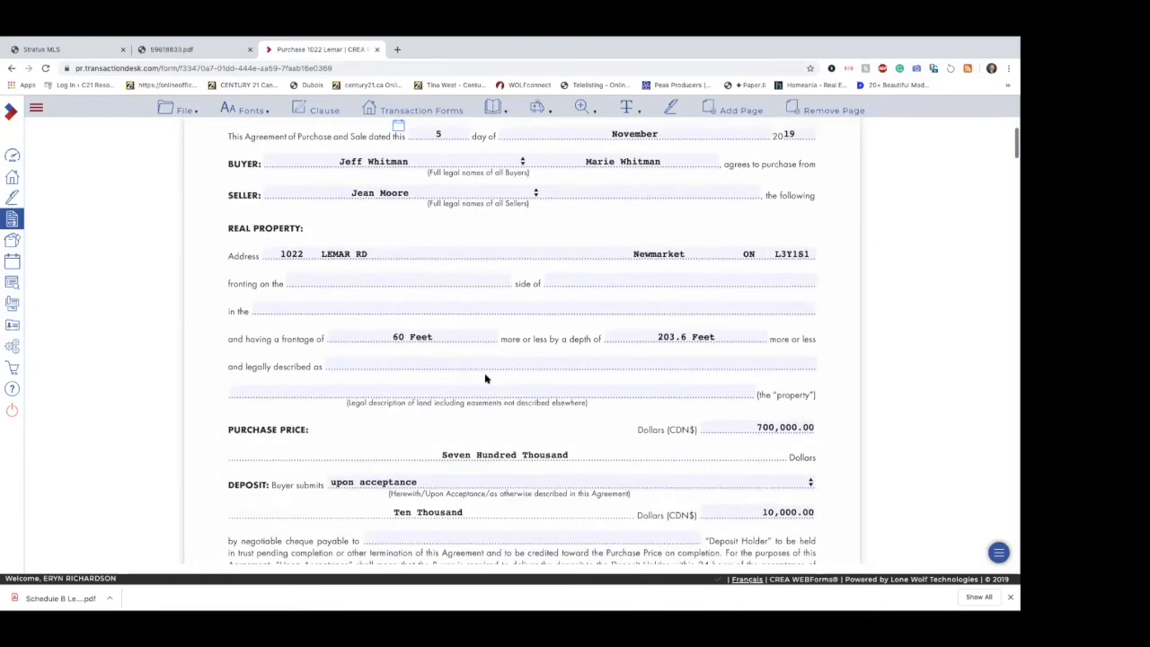
pyautogui.click(376, 273)
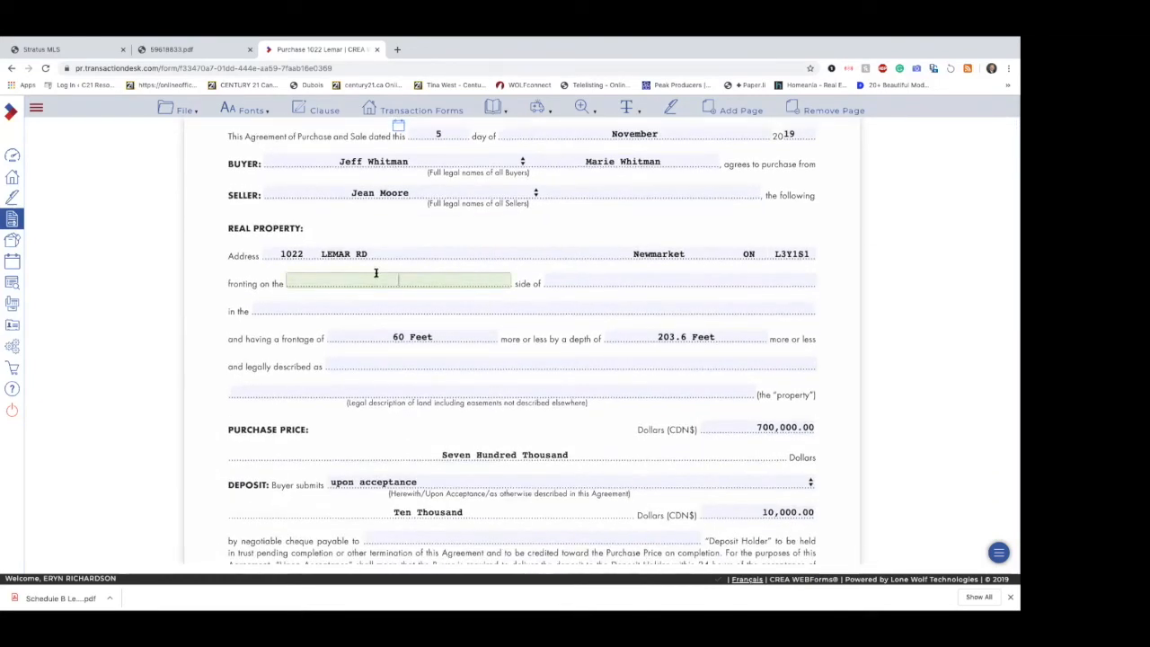
pyautogui.press('Tab')
pyautogui.press('Tab')
pyautogui.press('BackSpace')
pyautogui.press('BackSpace')
pyautogui.press('BackSpace')
pyautogui.press('BackSpace')
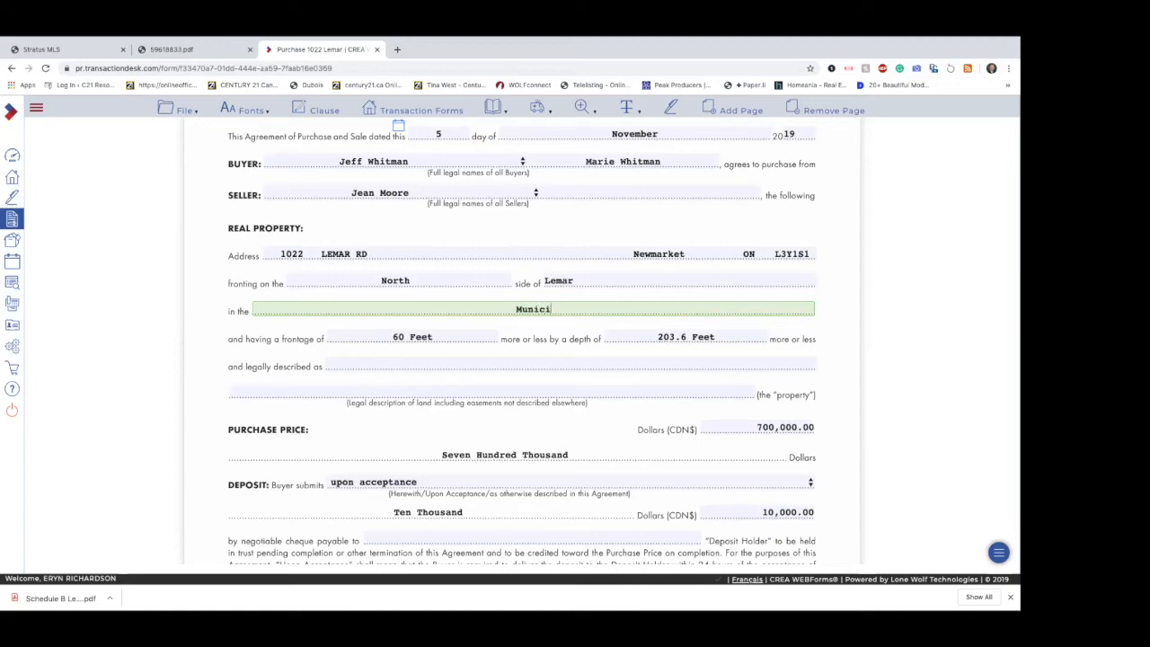
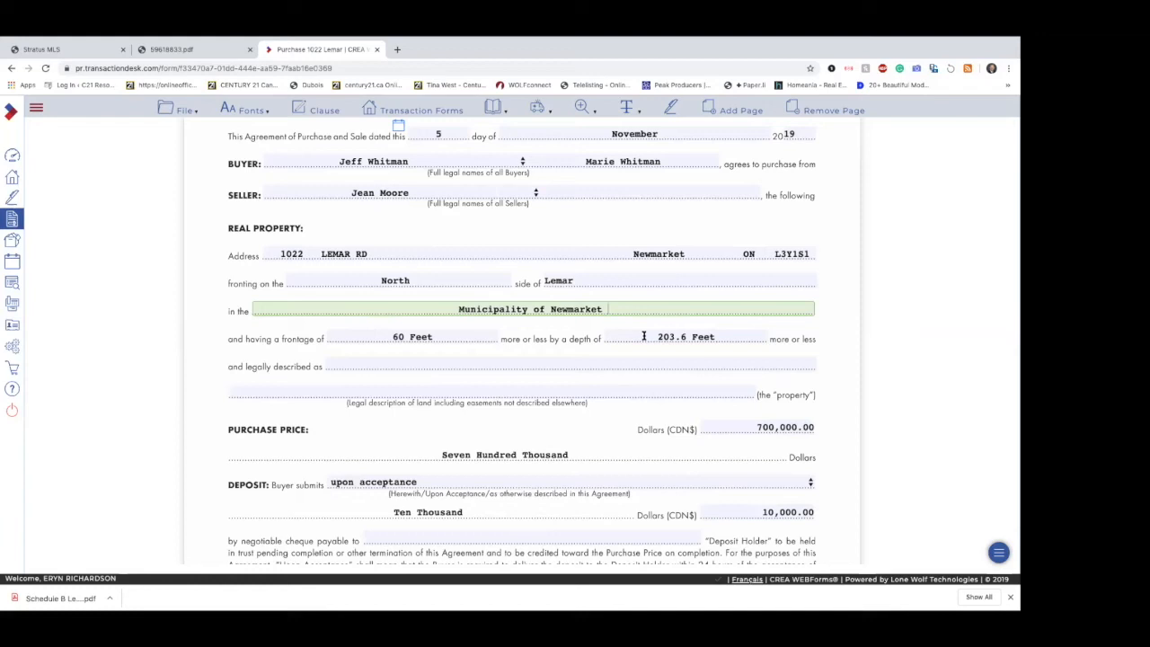
# Step: Copy the legal description "Lt 27 Pl 567" from the Stratus MLS listing into Form 100's legal description field
pyautogui.click(534, 362)
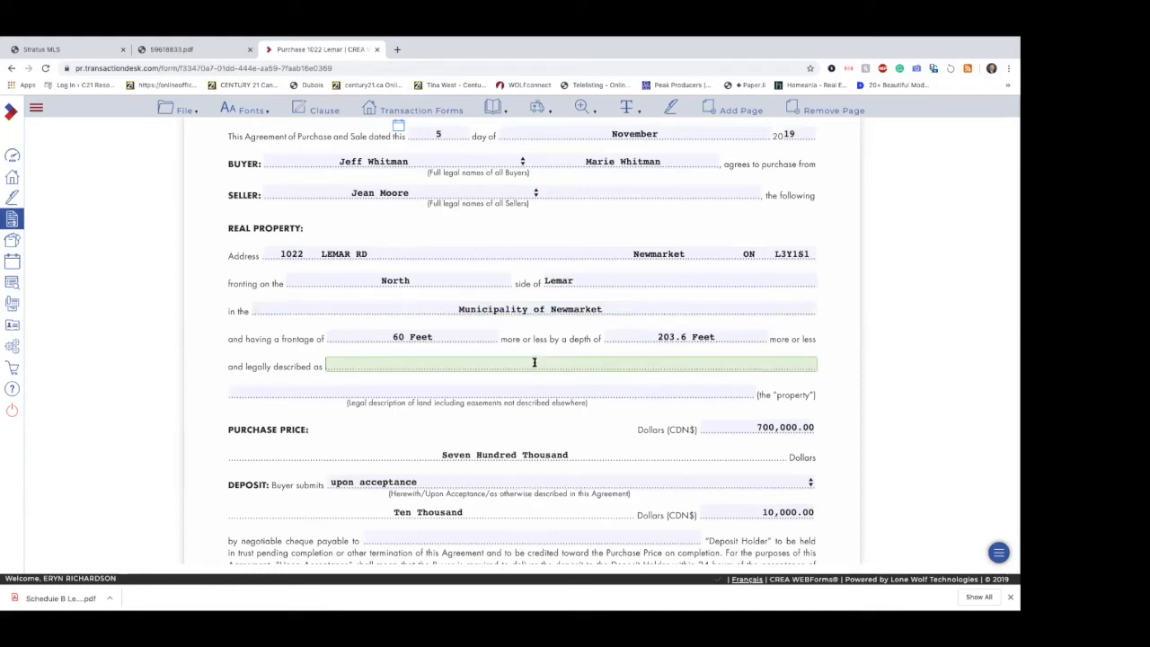
pyautogui.click(87, 51)
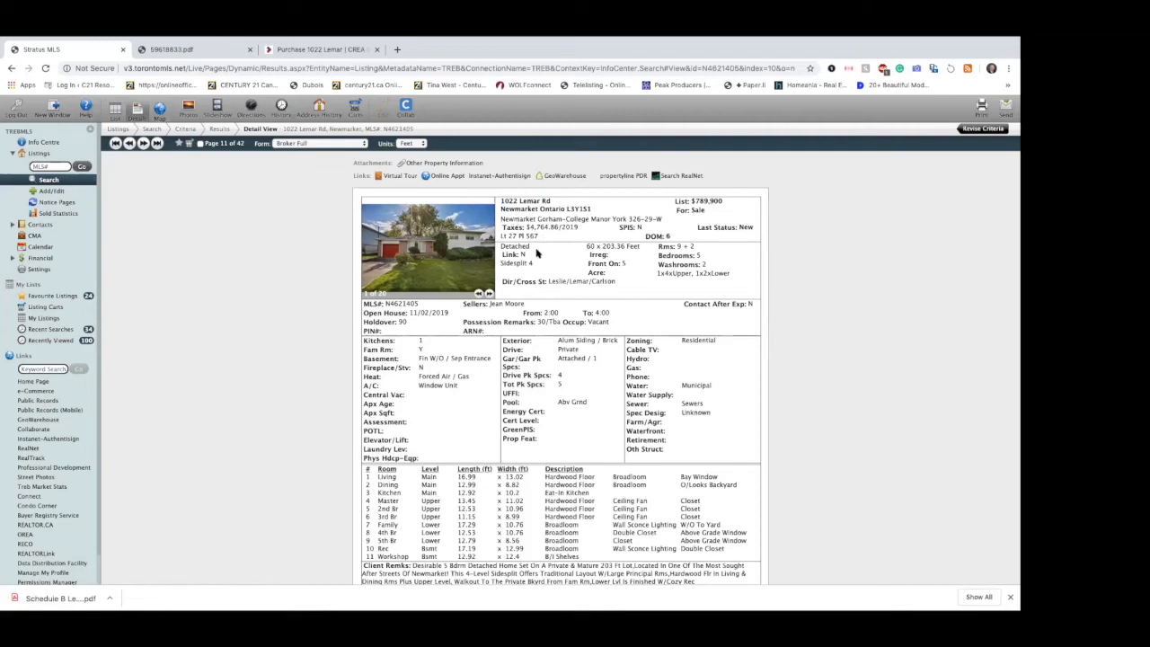
pyautogui.moveTo(499, 236); pyautogui.dragTo(542, 236)
pyautogui.hotkey('ctrl', 'c')
pyautogui.click(316, 51)
pyautogui.click(452, 365)
pyautogui.hotkey('ctrl', 'v')
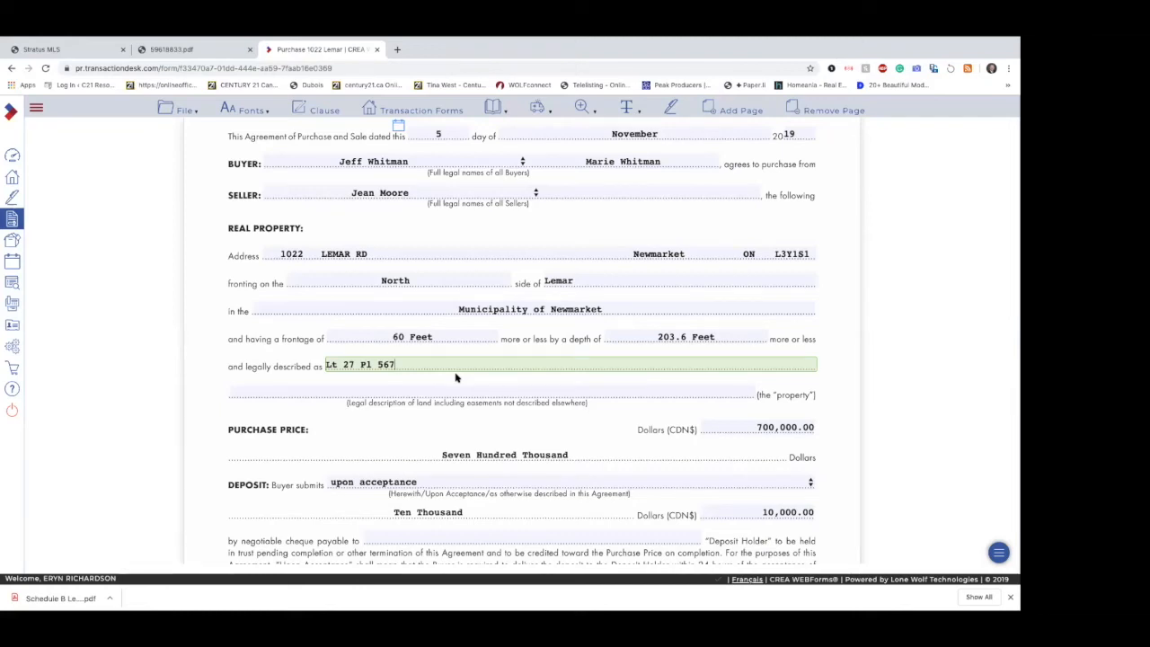
# Step: Enter "Royal Lepage RCR" as the Deposit Holder to whom the deposit cheque is payable
pyautogui.scroll(-1, 455, 377)
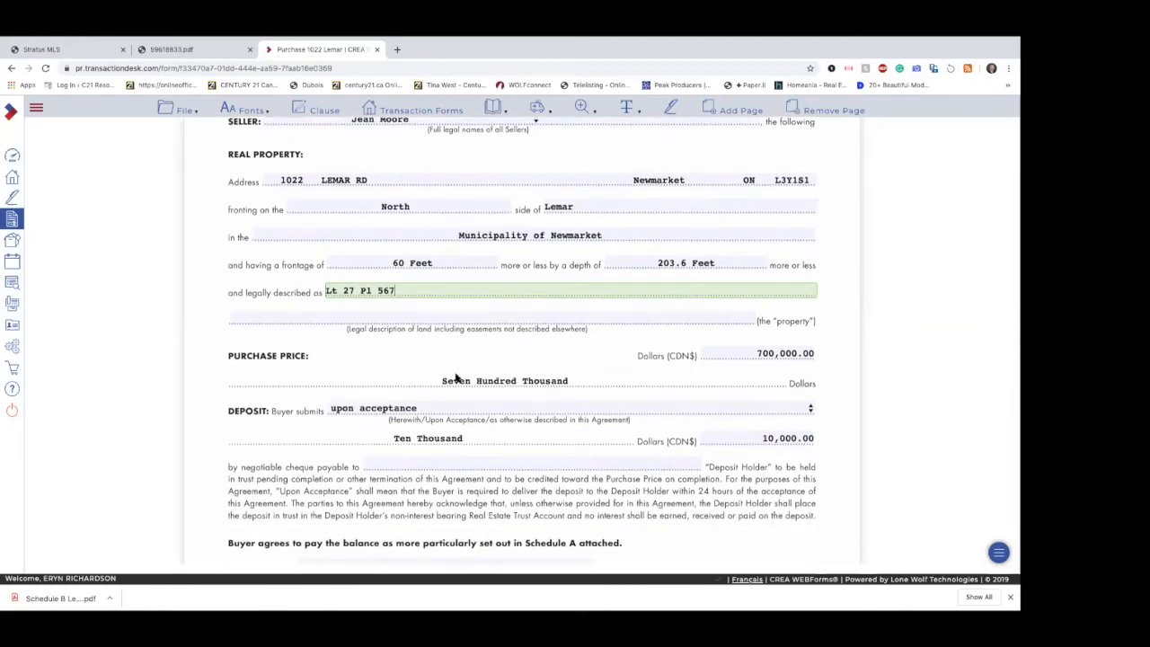
pyautogui.scroll(-3, 455, 378)
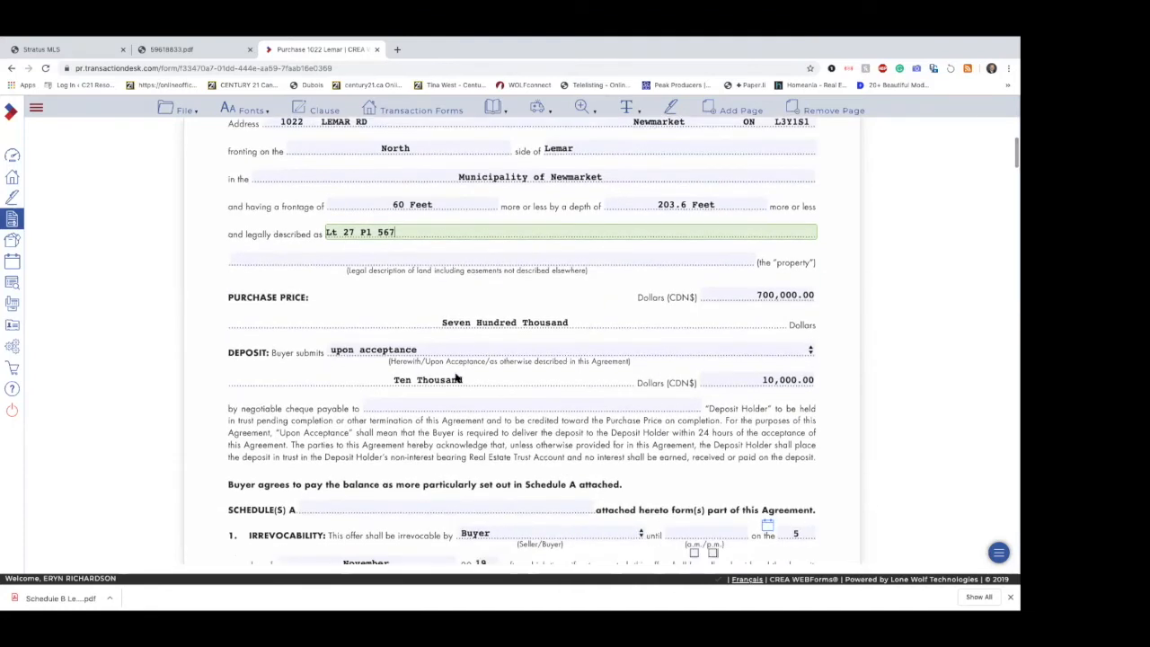
pyautogui.click(457, 356)
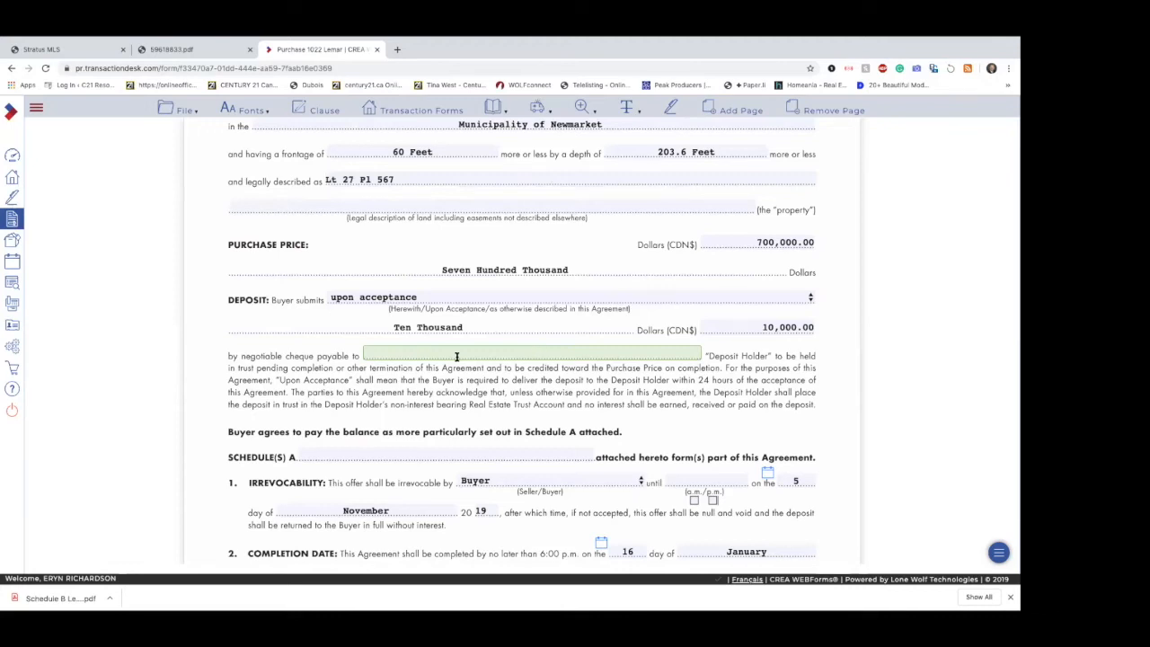
pyautogui.write('Royal Lepage R')
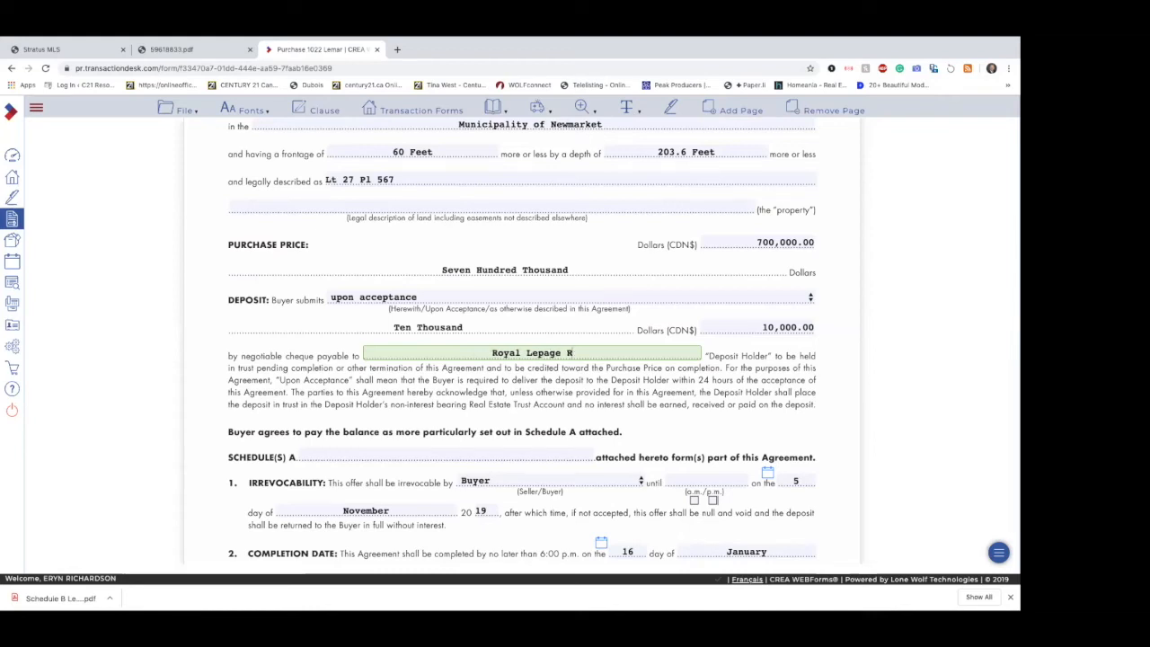
pyautogui.write('CR')
pyautogui.click(565, 409)
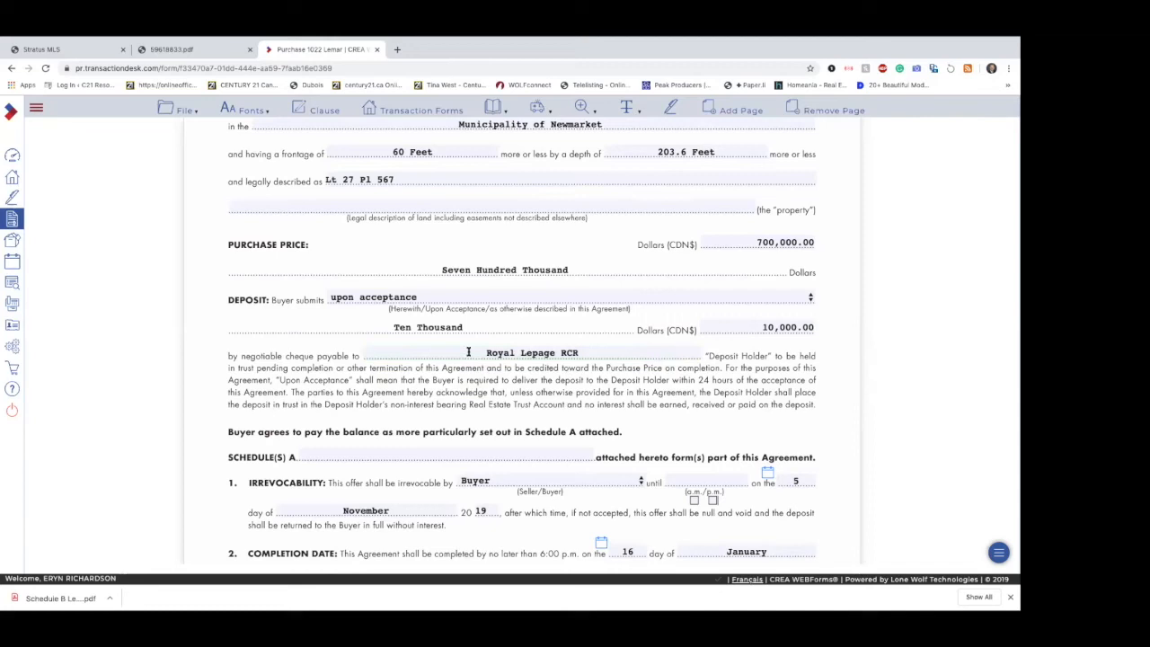
pyautogui.scroll(-2, 669, 404)
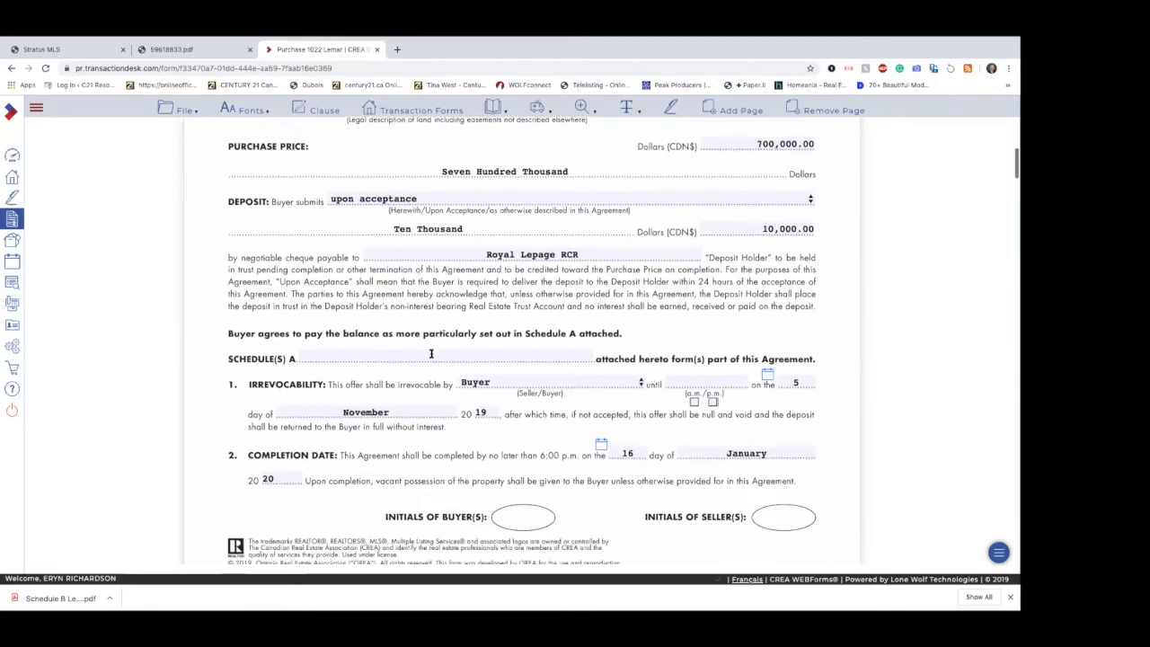
# Step: Enter B as the attached schedule in Form 100 and set the irrevocability time to 11:00 p.m
pyautogui.click(440, 356)
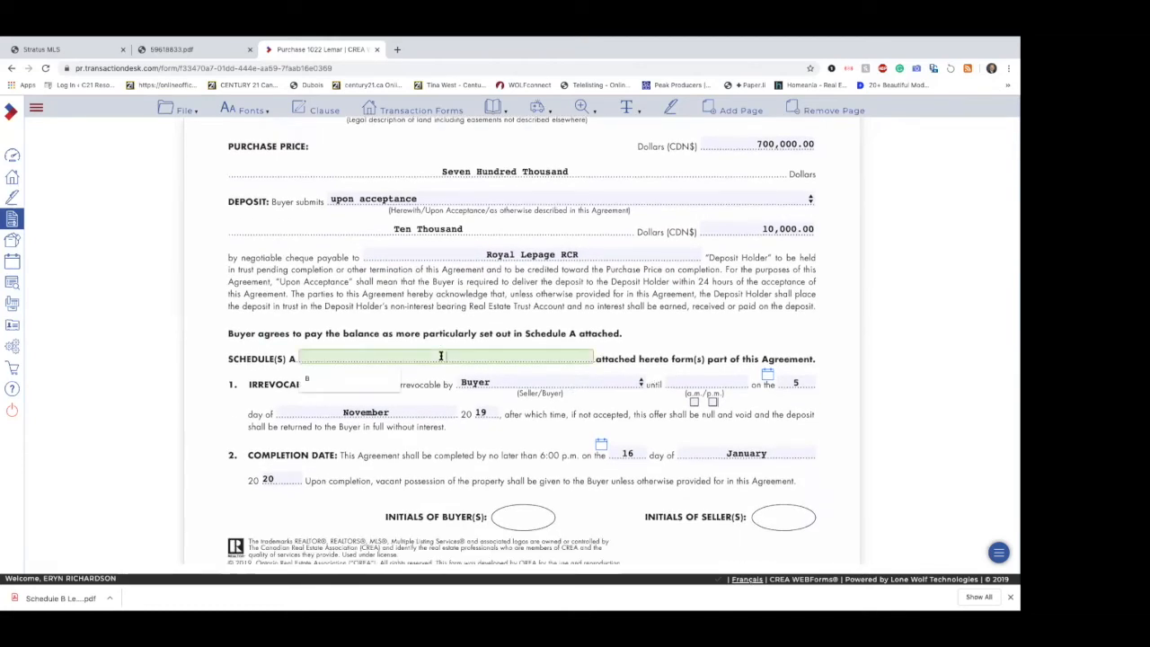
pyautogui.write('B')
pyautogui.click(642, 333)
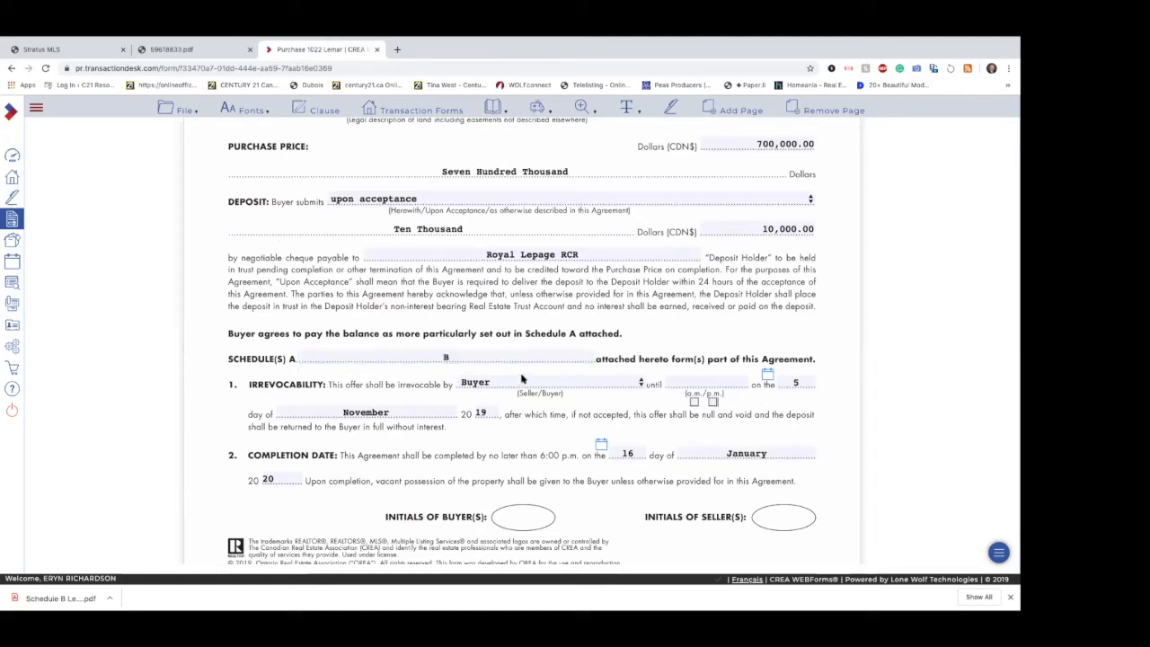
pyautogui.click(694, 383)
pyautogui.write('1')
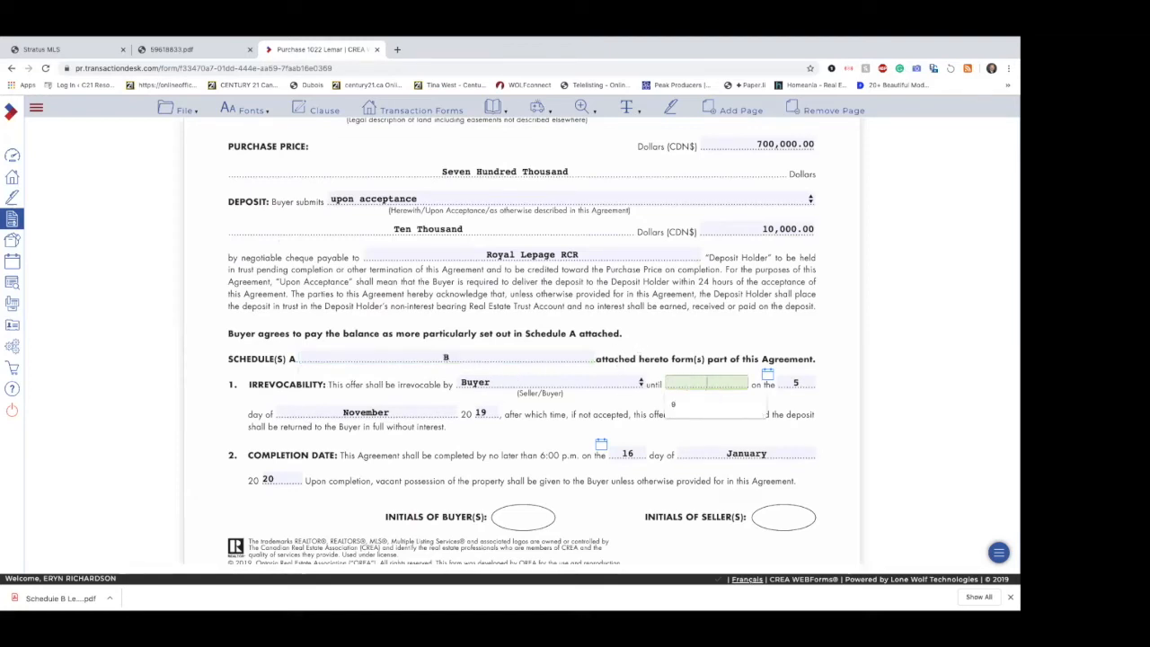
pyautogui.write('1:00')
pyautogui.click(713, 403)
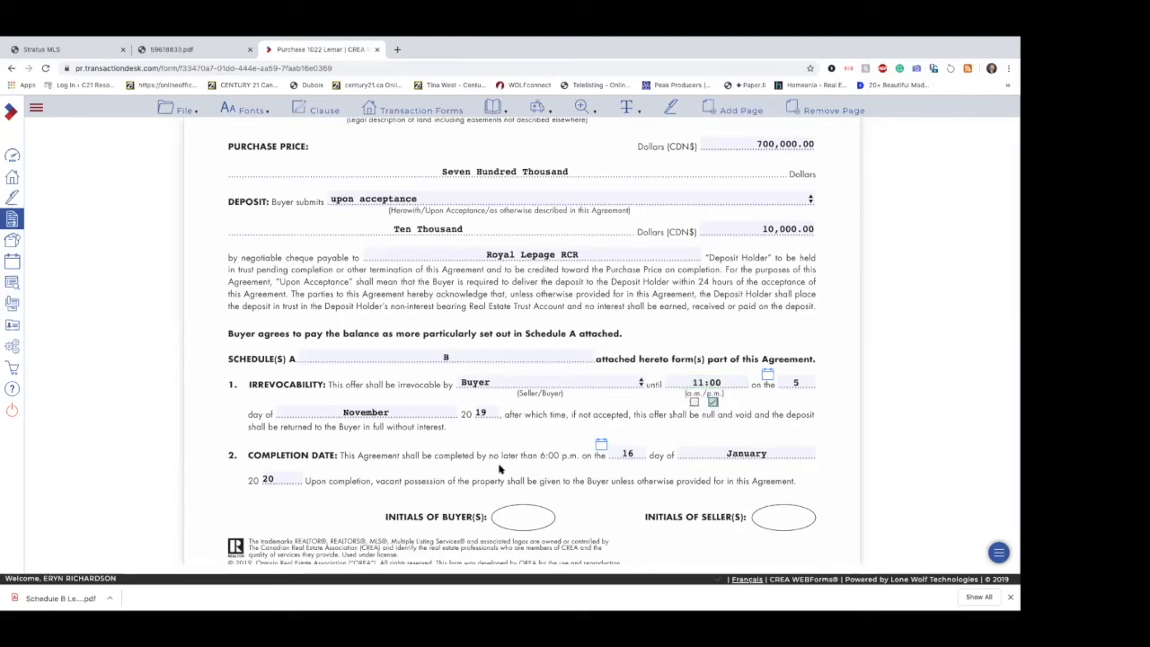
# Step: Enter "Bathroom Mirrors" under Fixtures Excluded in section 5 of Form 100
pyautogui.scroll(-2, 607, 451)
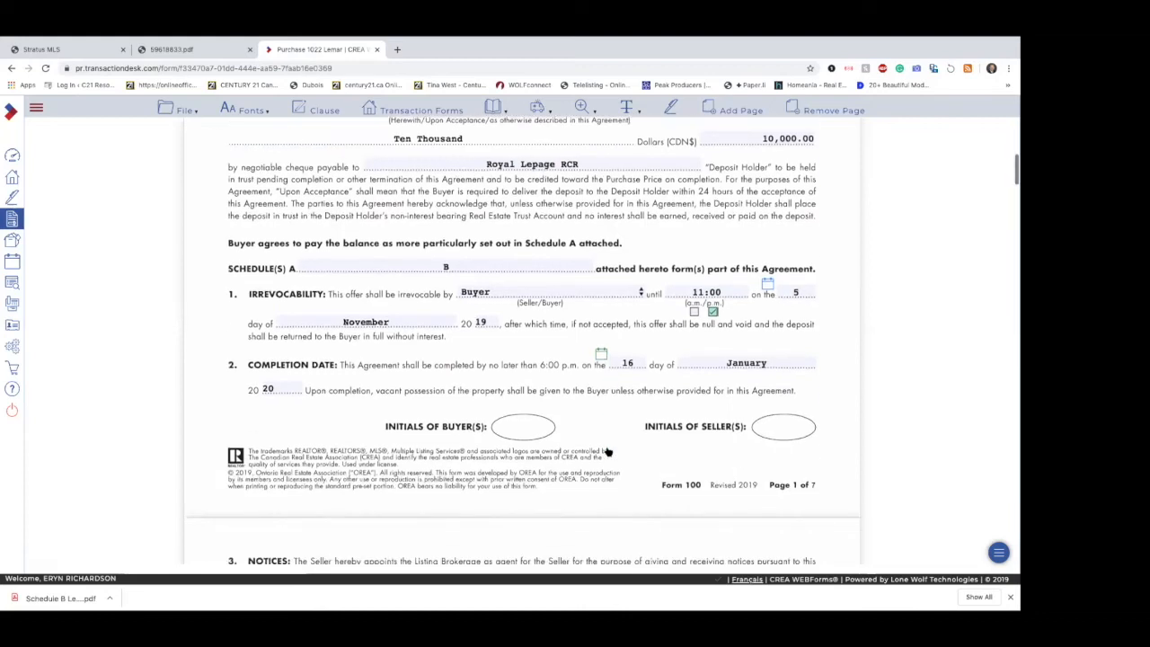
pyautogui.scroll(-4, 607, 452)
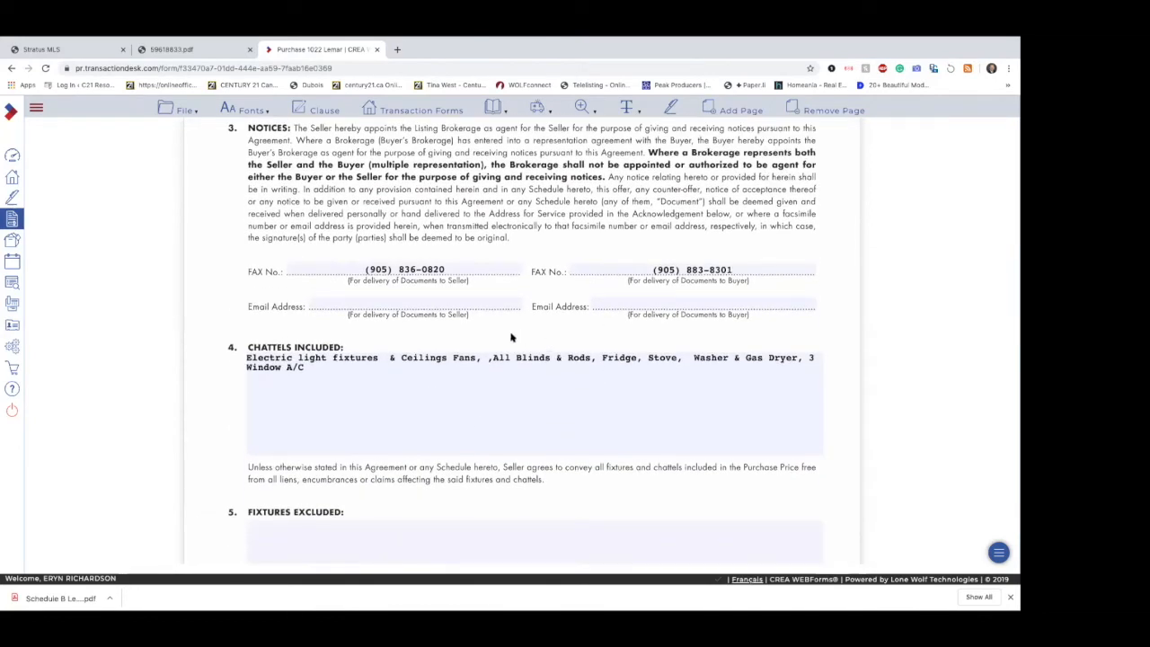
pyautogui.click(410, 409)
pyautogui.scroll(-2, 408, 405)
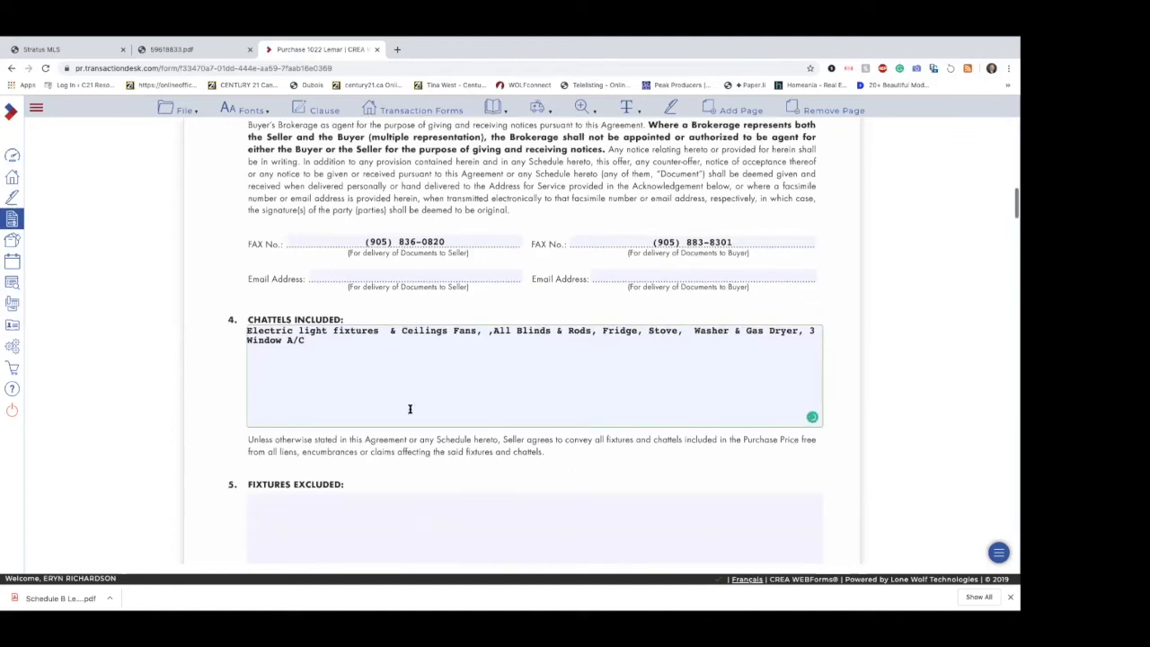
pyautogui.click(406, 434)
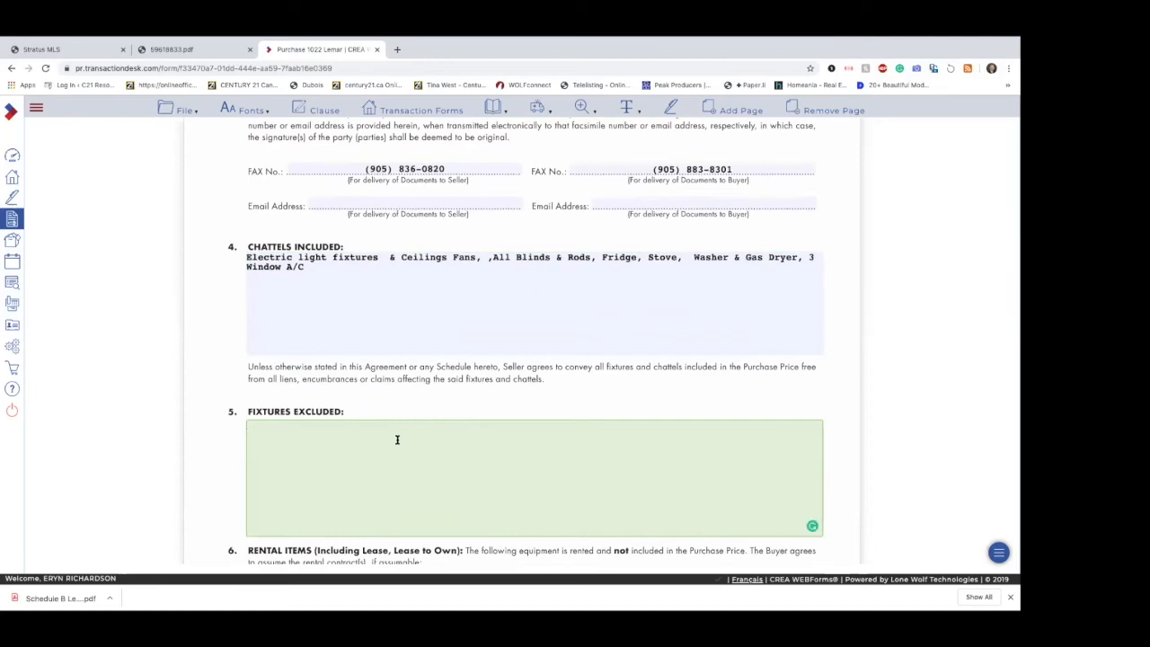
pyautogui.write('Bathroom Mirror')
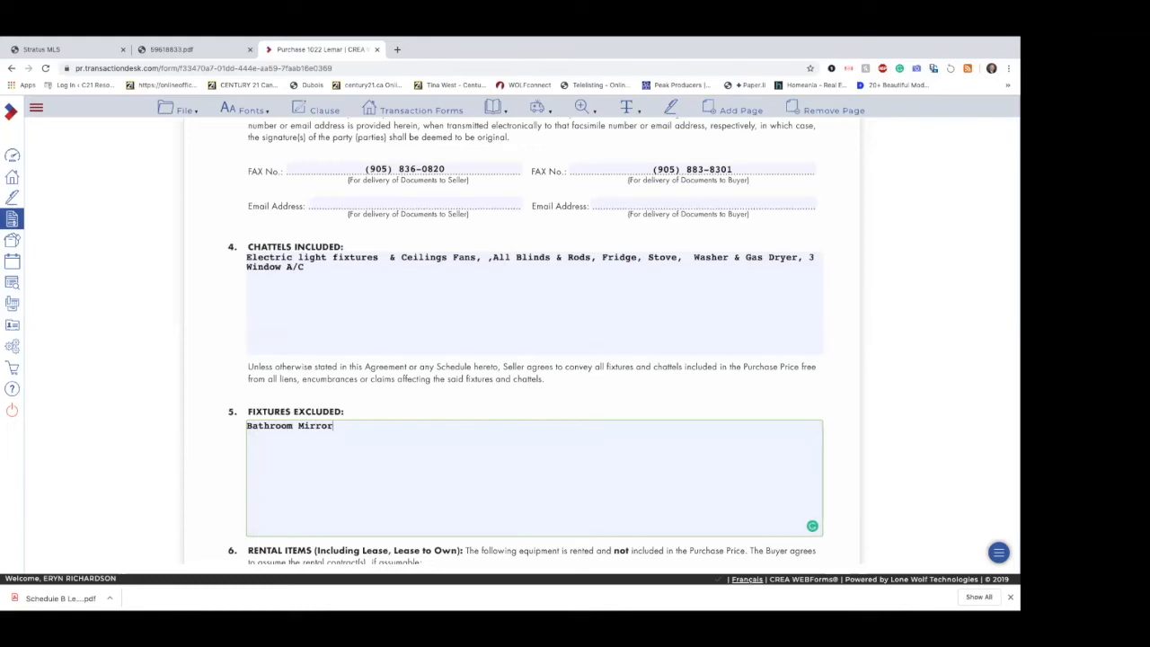
# Step: Enter "Hot Water Tank" under Rental Items in section 6 of Form 100
pyautogui.scroll(-2, 422, 431)
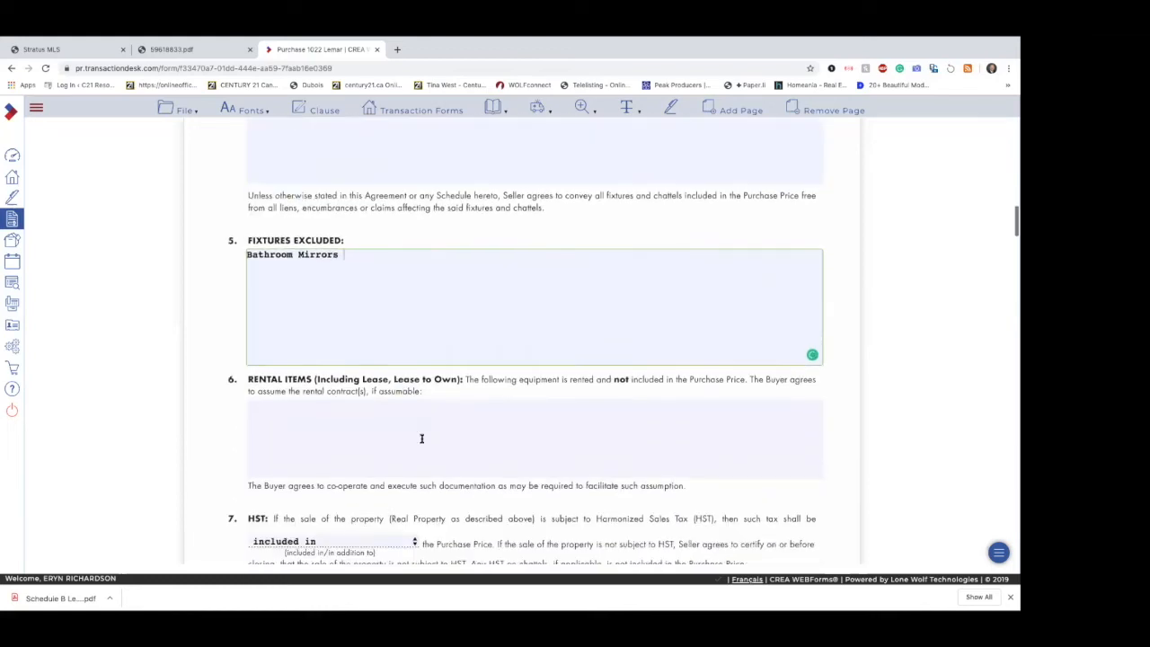
pyautogui.click(425, 425)
pyautogui.write('Hot')
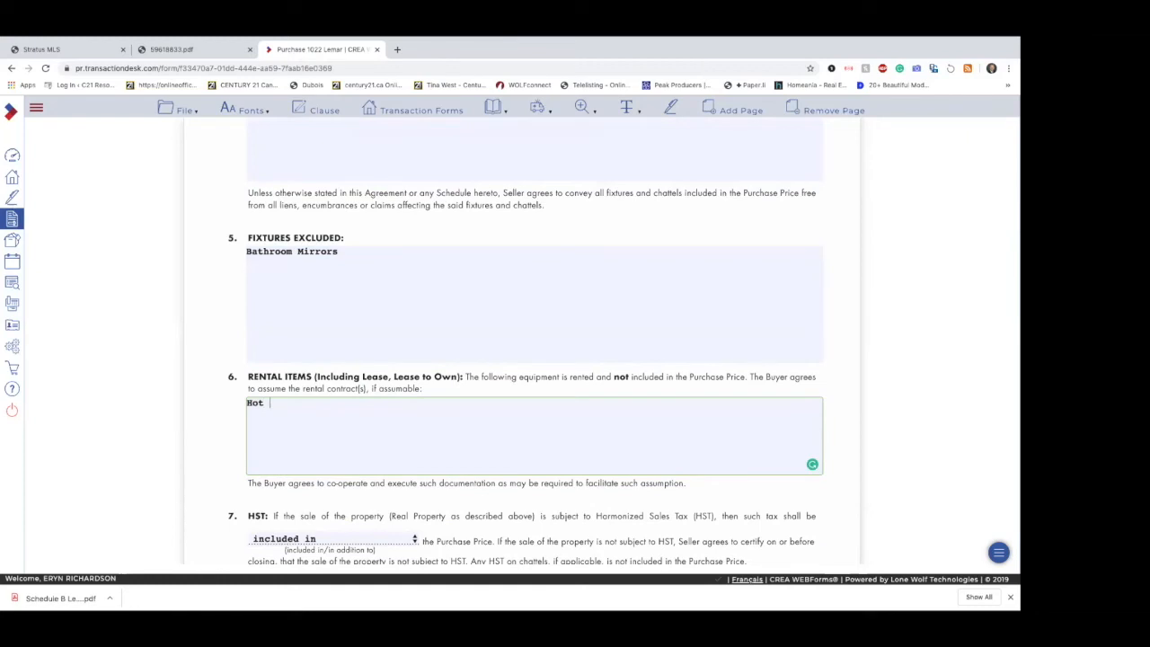
pyautogui.write(' Water Tank')
# Step: Set the Title Search requisition date in section 8 to January 1st, 2020
pyautogui.scroll(-2, 394, 359)
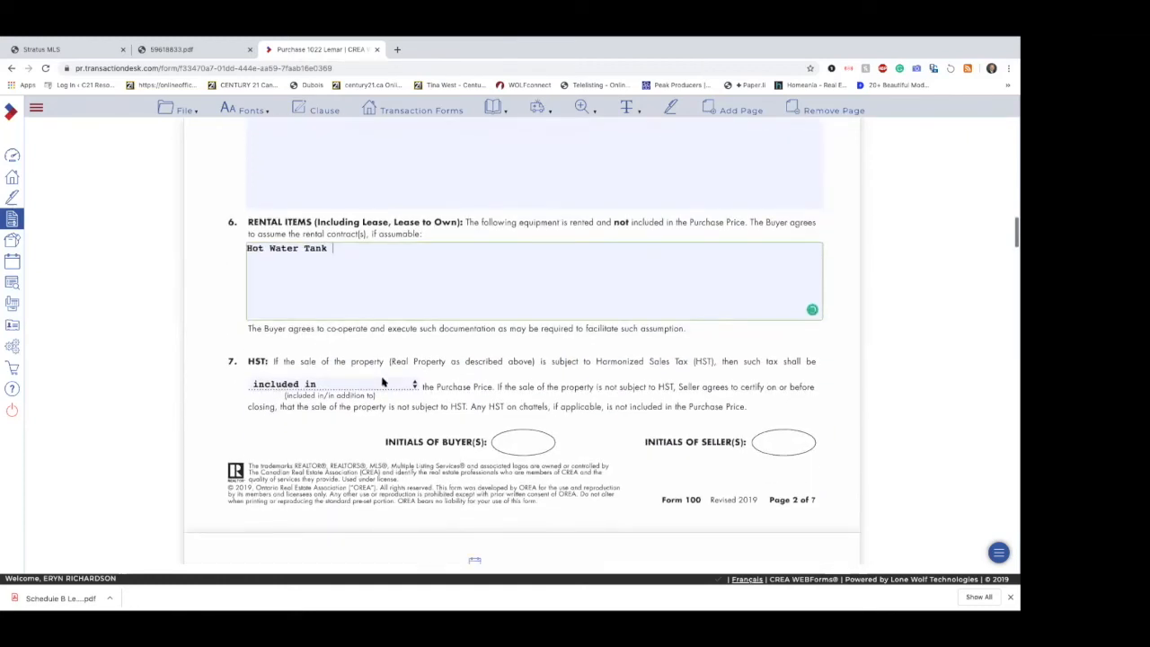
pyautogui.scroll(-3, 393, 359)
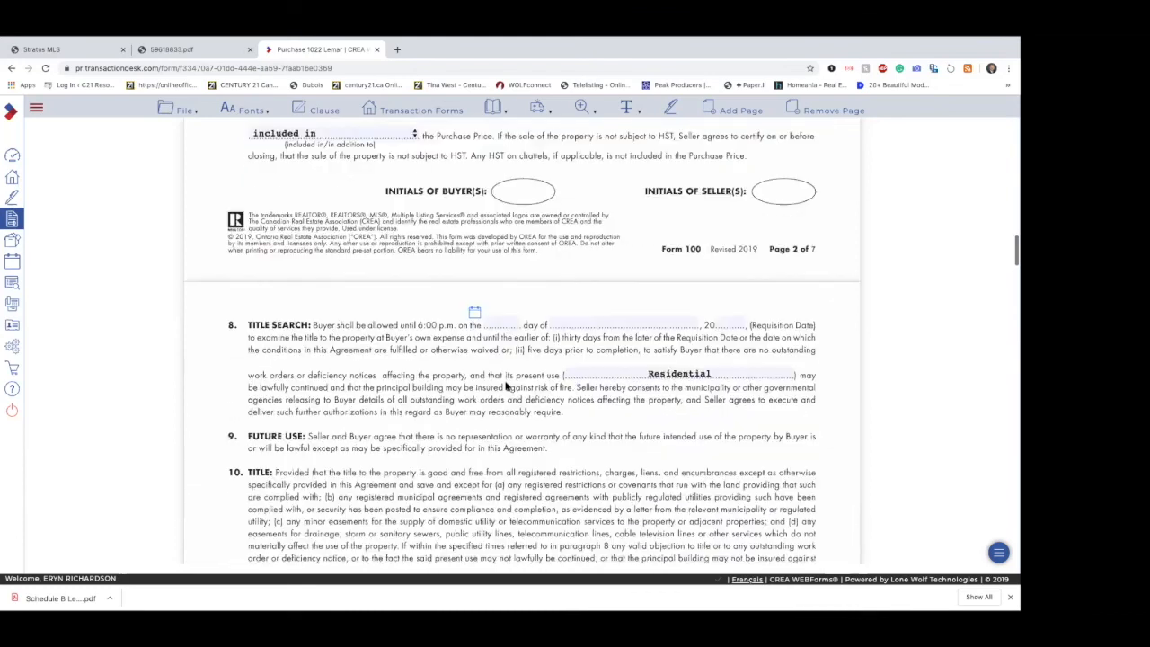
pyautogui.click(481, 296)
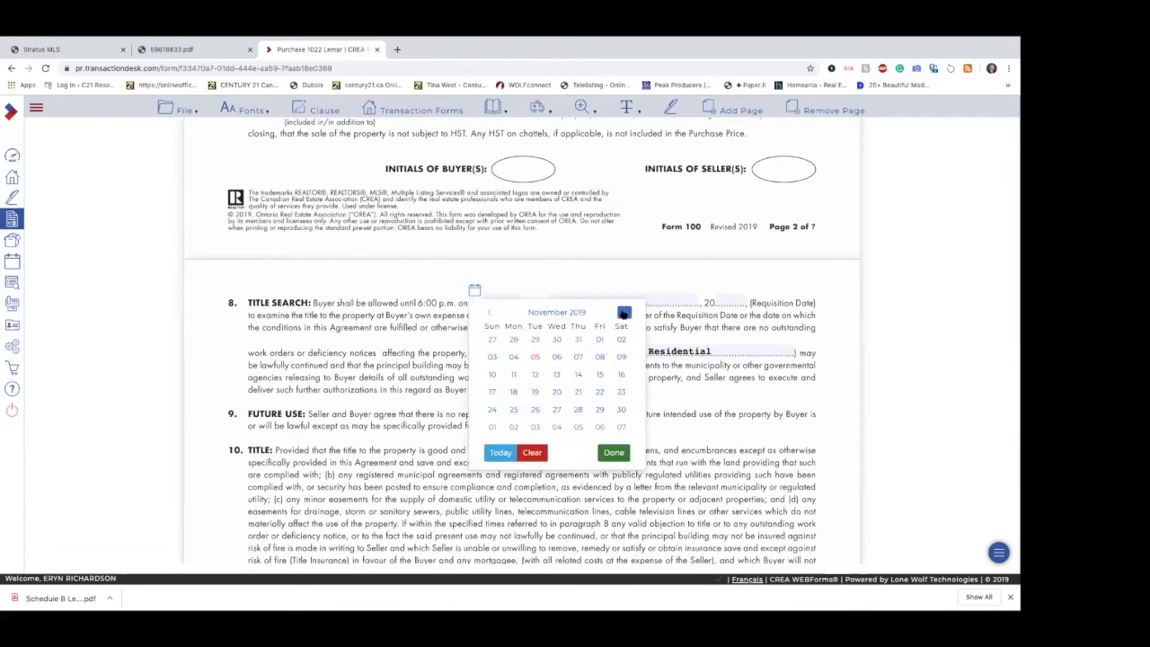
pyautogui.click(556, 338)
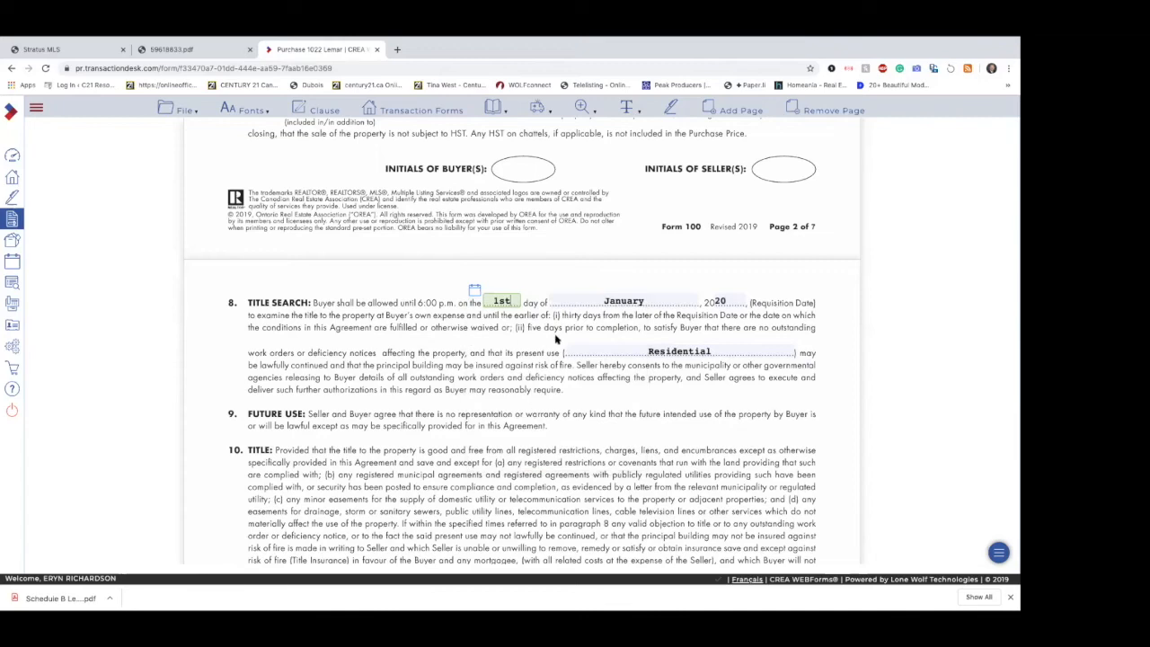
pyautogui.click(665, 355)
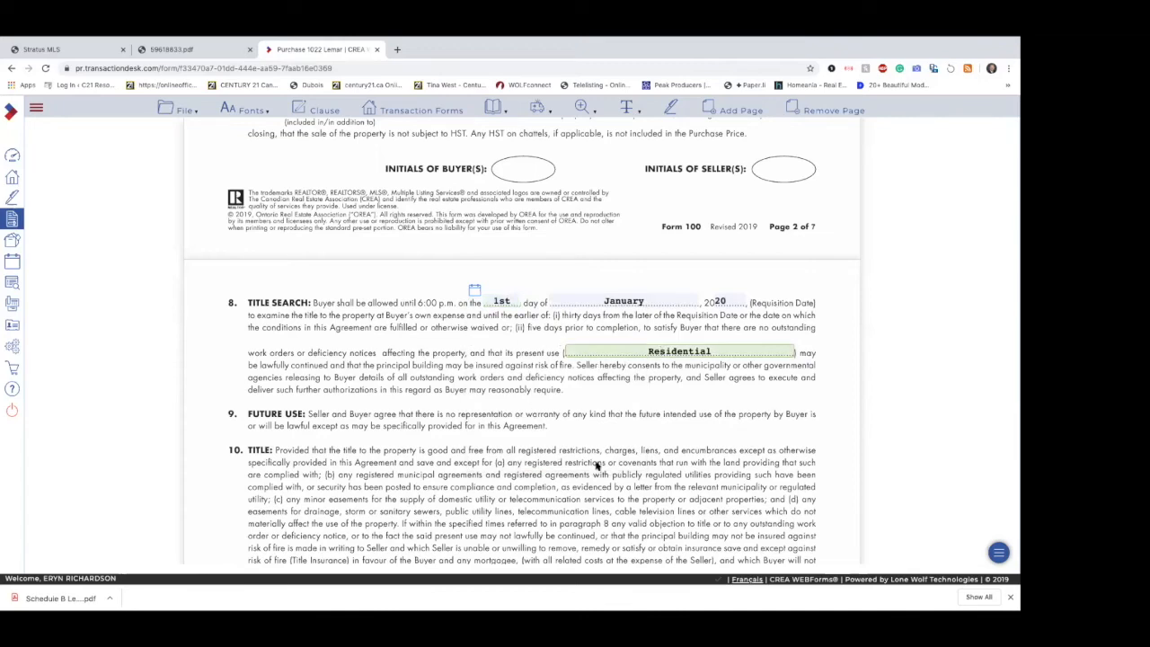
# Step: Change the text of Schedule A and the form's other filled-in entries to Helvetica, size 10
pyautogui.scroll(-6, 596, 465)
pyautogui.scroll(-10, 596, 465)
pyautogui.scroll(-5, 596, 465)
pyautogui.scroll(-8, 595, 464)
pyautogui.scroll(-4, 595, 465)
pyautogui.scroll(-3, 596, 465)
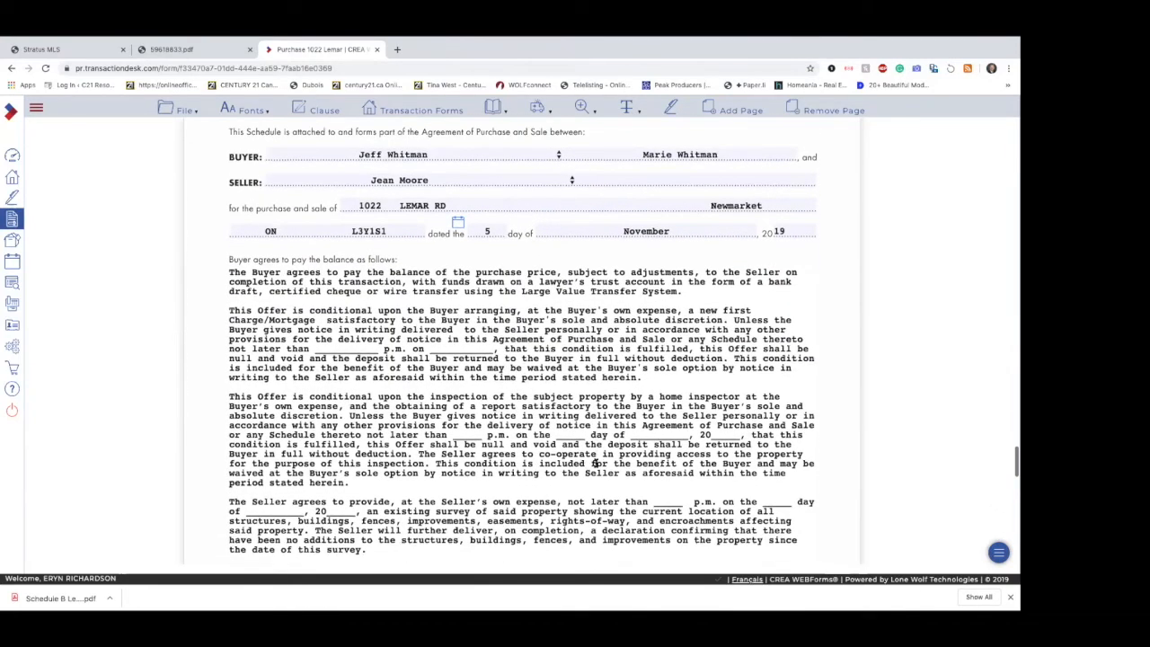
pyautogui.scroll(-1, 595, 463)
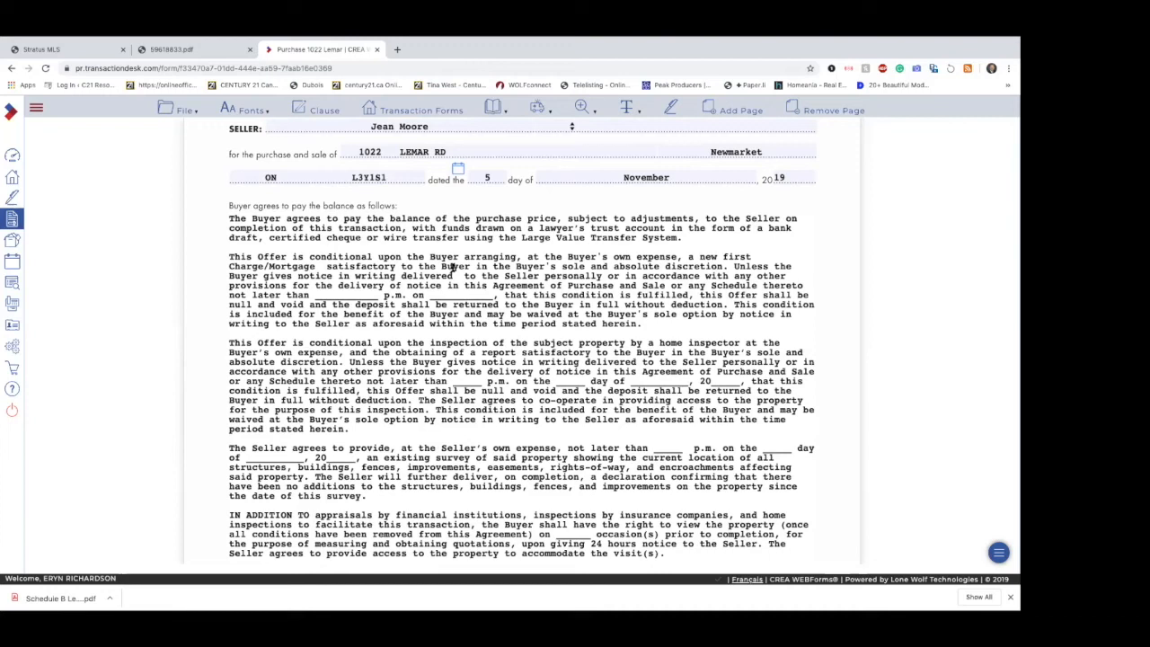
pyautogui.click(259, 113)
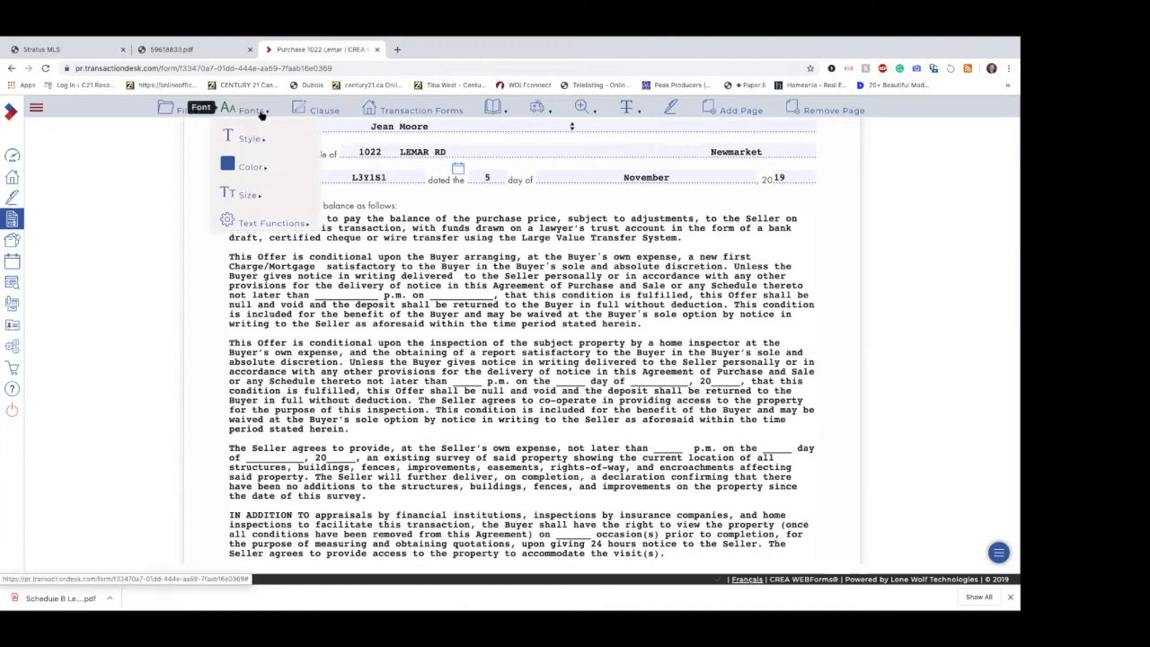
pyautogui.moveTo(252, 136)
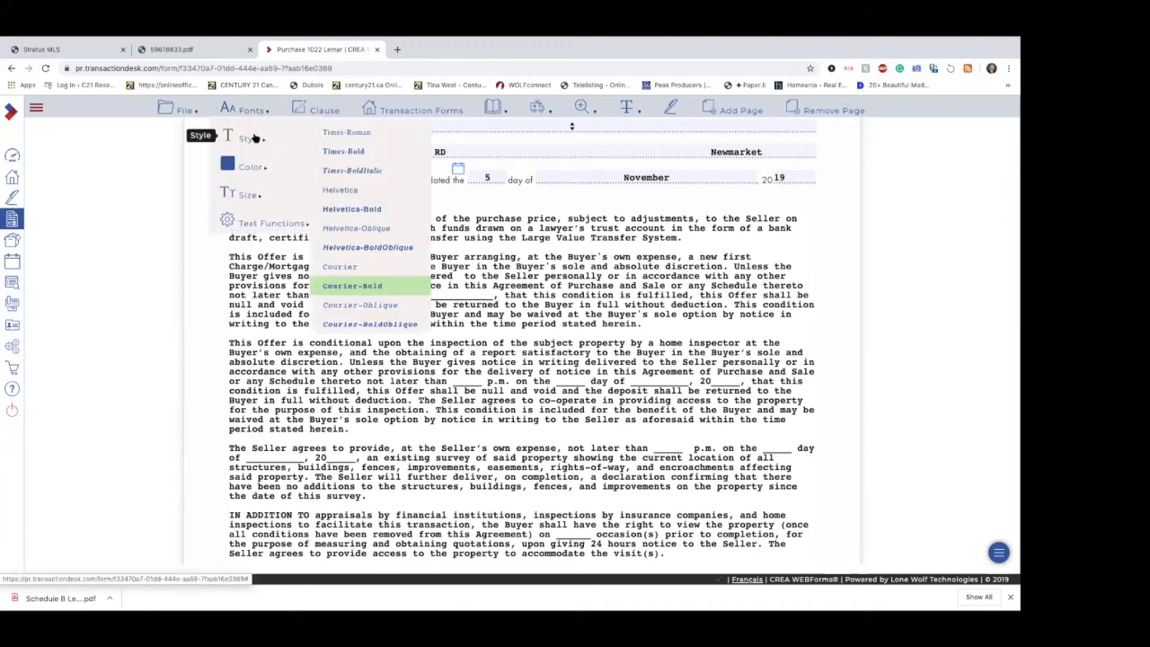
pyautogui.click(348, 191)
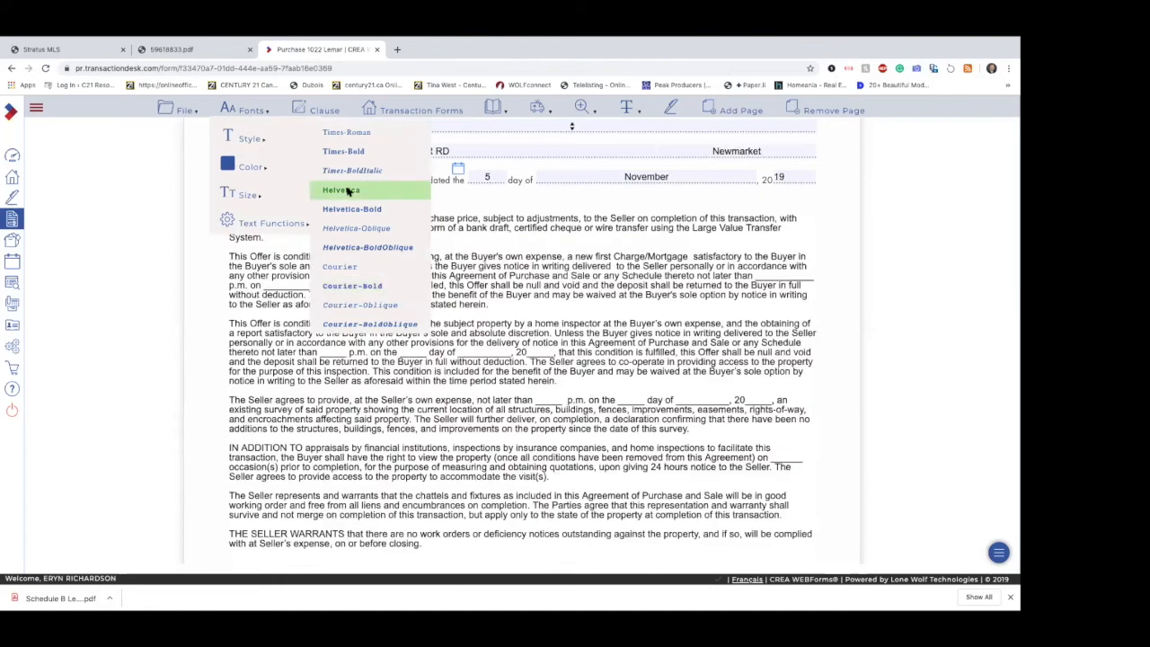
pyautogui.moveTo(257, 195)
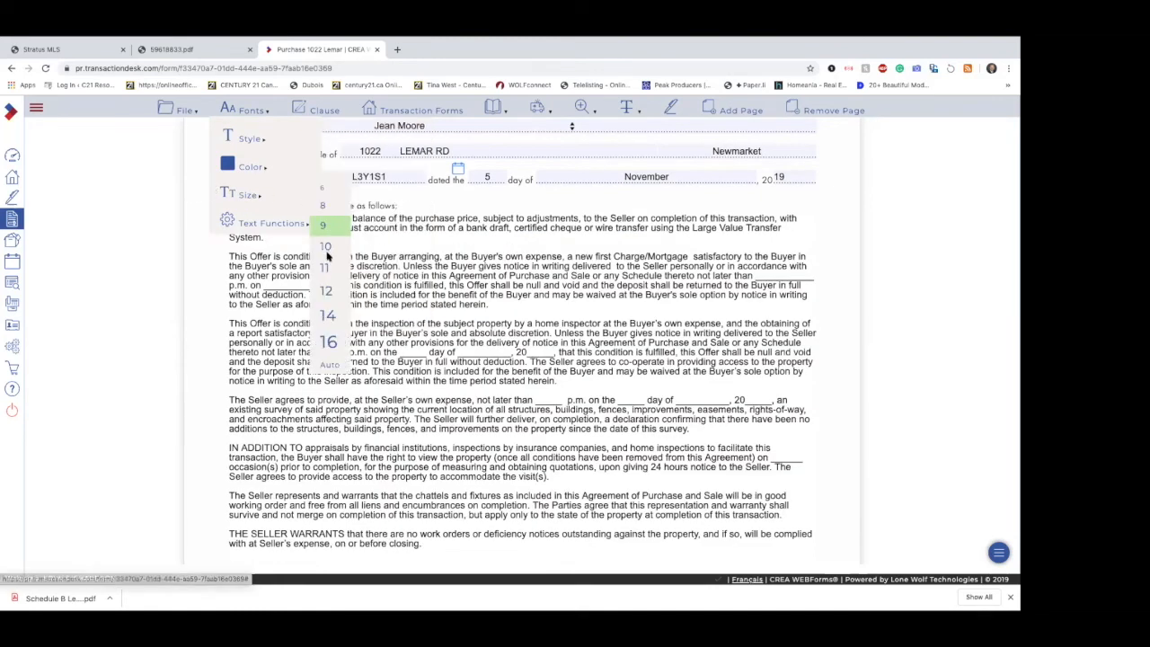
pyautogui.click(326, 248)
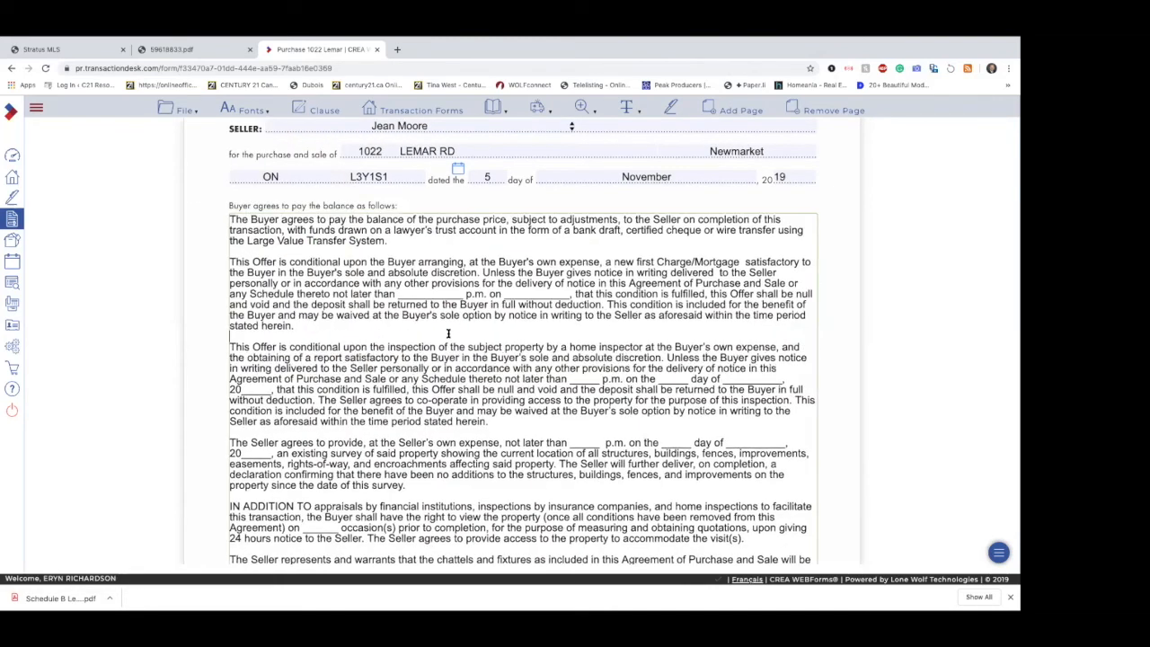
# Step: Review the reformatted Schedule A clauses and reapply Helvetica at size 10
pyautogui.scroll(-3, 449, 334)
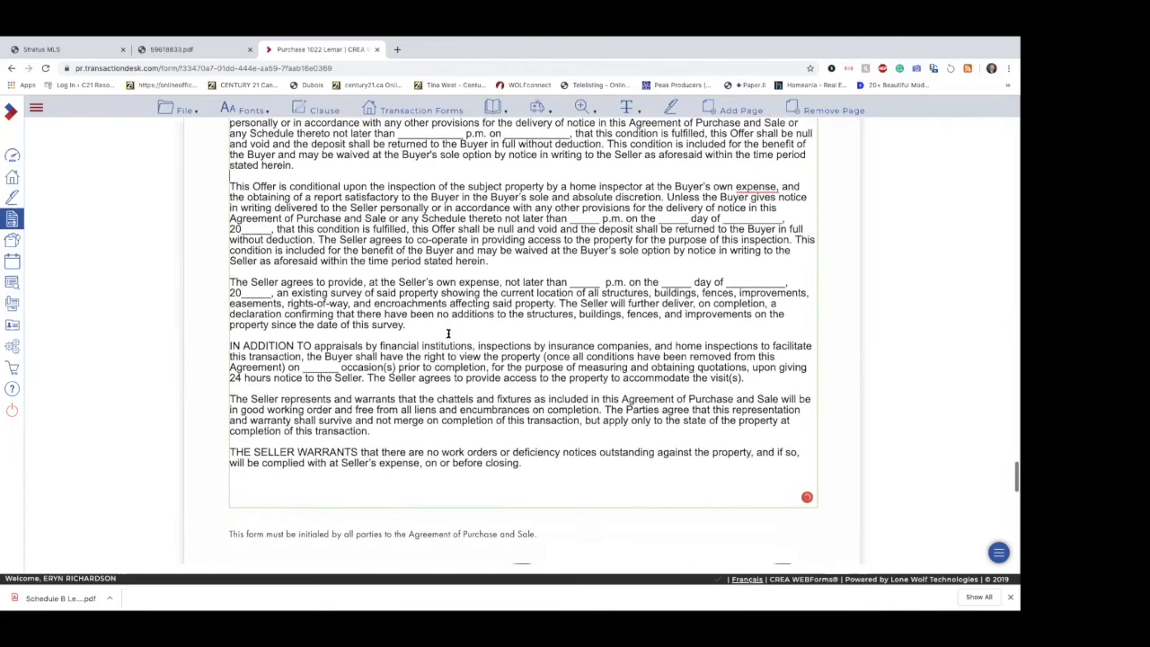
pyautogui.scroll(2, 448, 333)
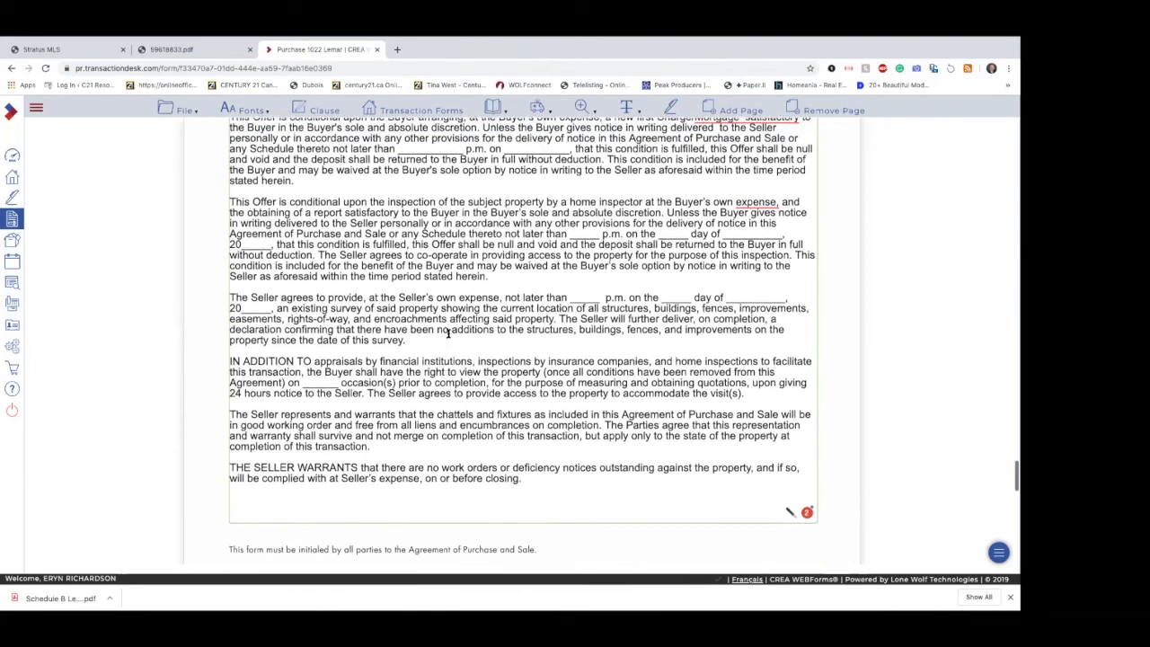
pyautogui.scroll(5, 448, 333)
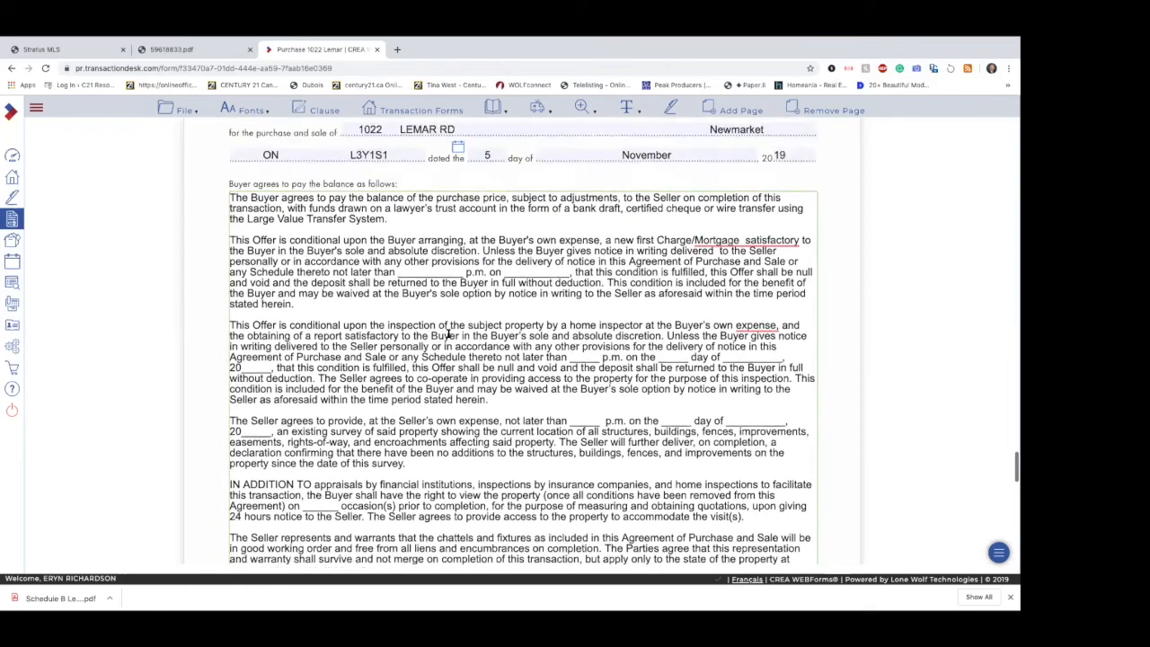
pyautogui.click(252, 110)
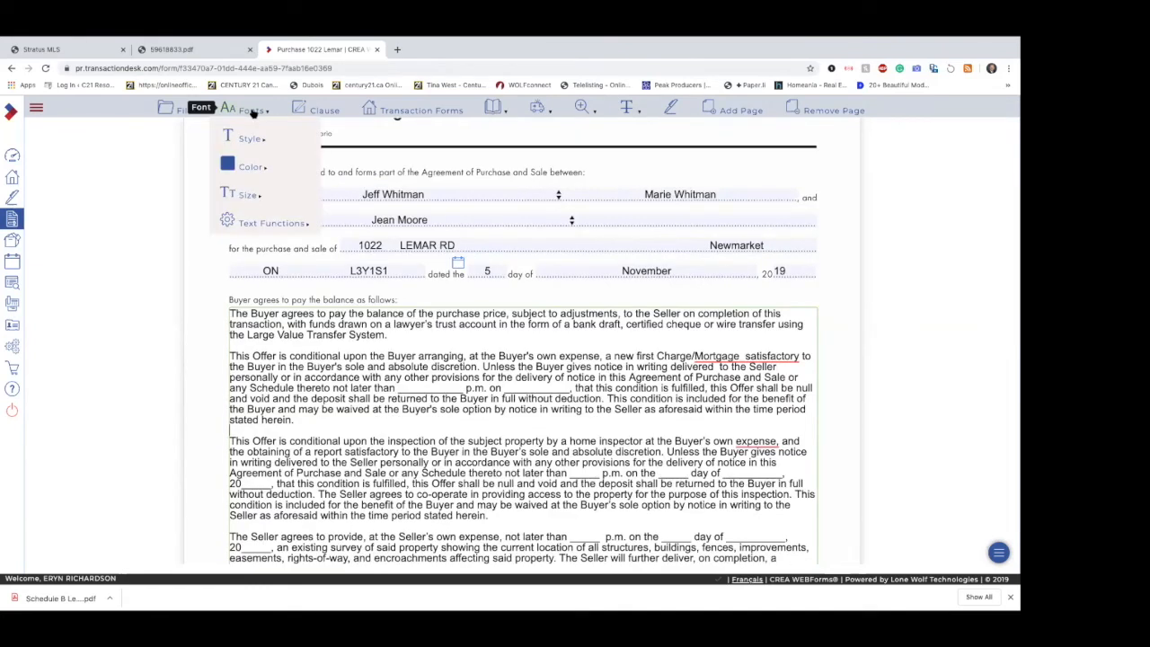
pyautogui.moveTo(250, 138)
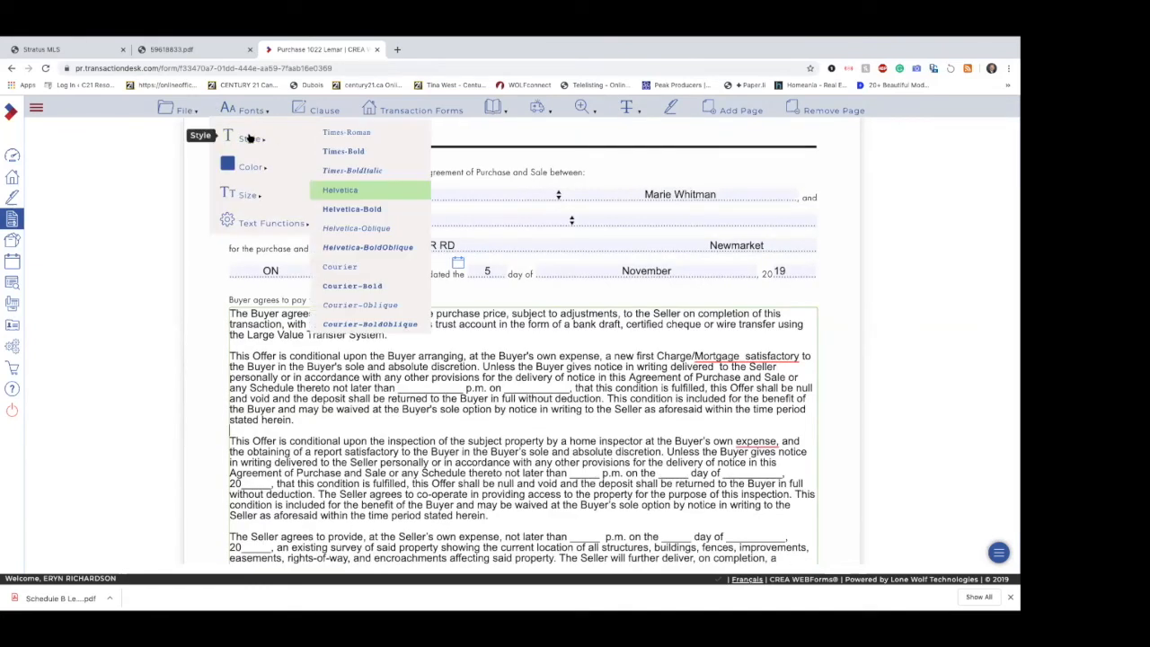
pyautogui.click(340, 189)
pyautogui.click(248, 192)
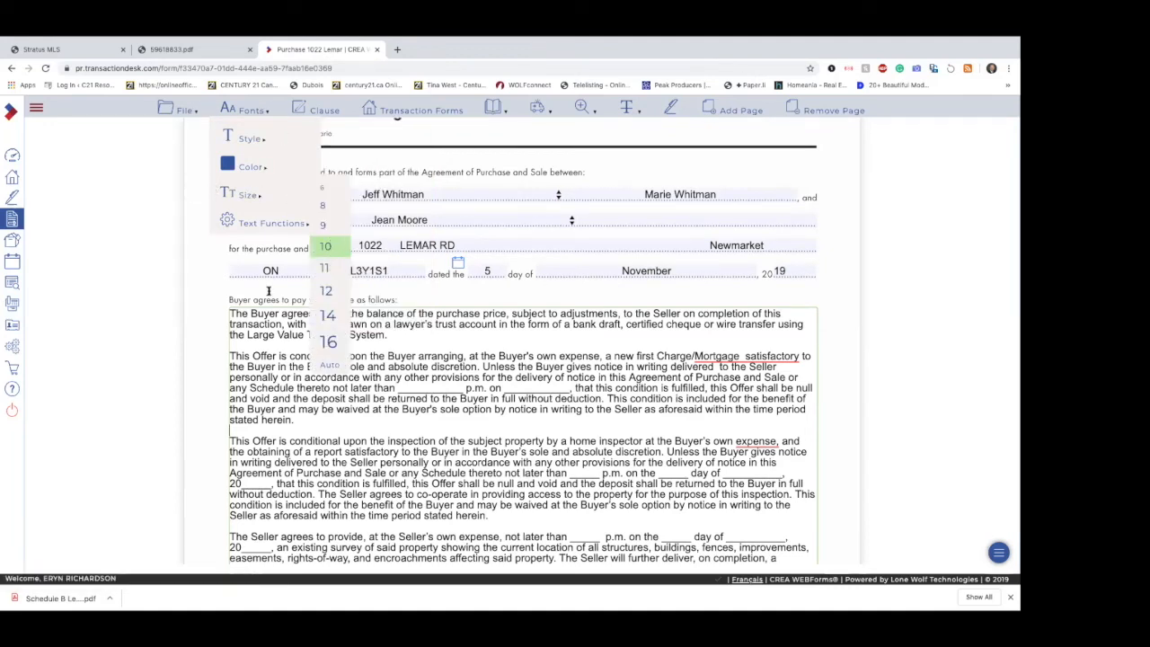
pyautogui.click(329, 246)
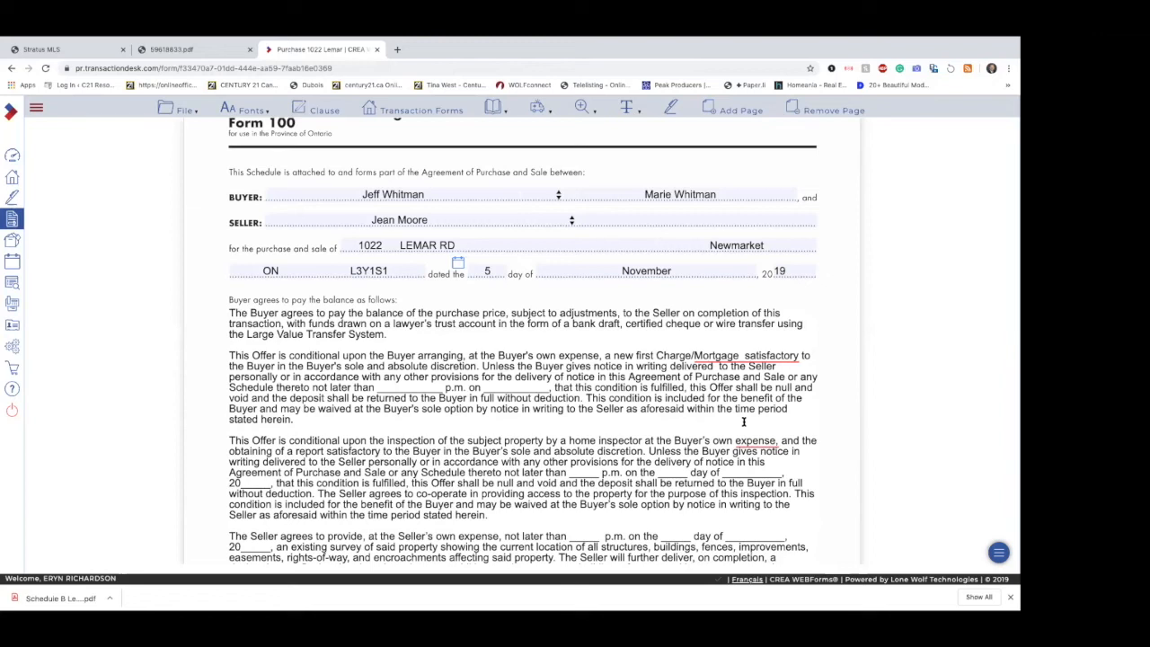
# Step: In Schedule A's mortgage condition, remove the extra space in "Mortgage satisfactory" and replace the blank deadline time with 11:59
pyautogui.click(744, 355)
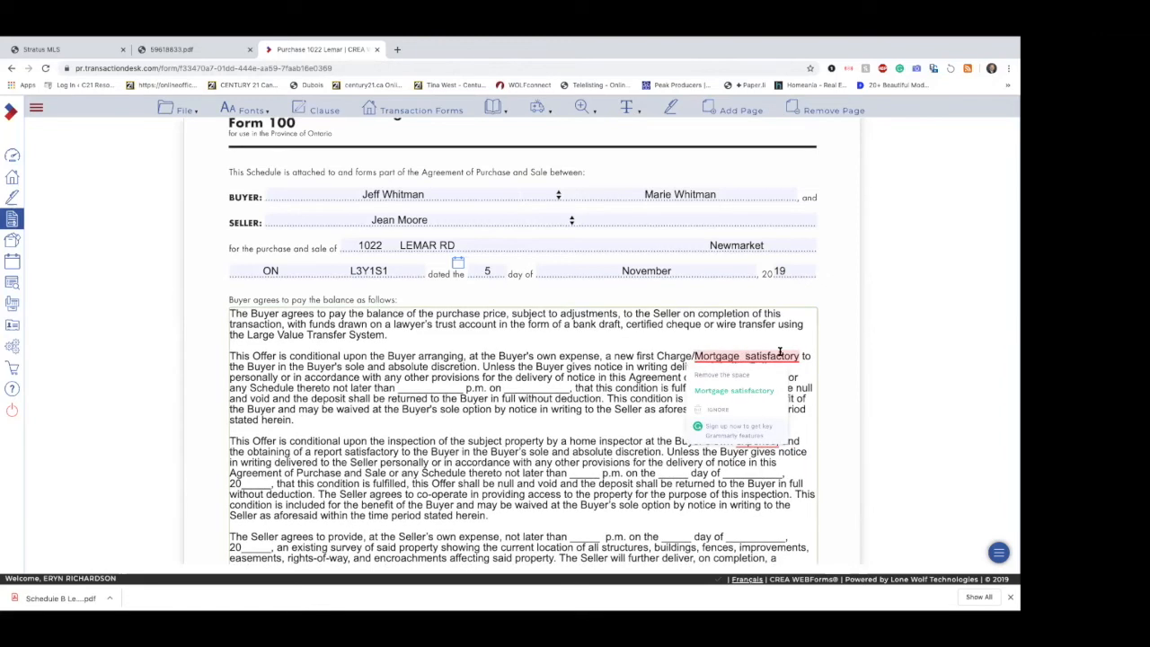
pyautogui.click(747, 390)
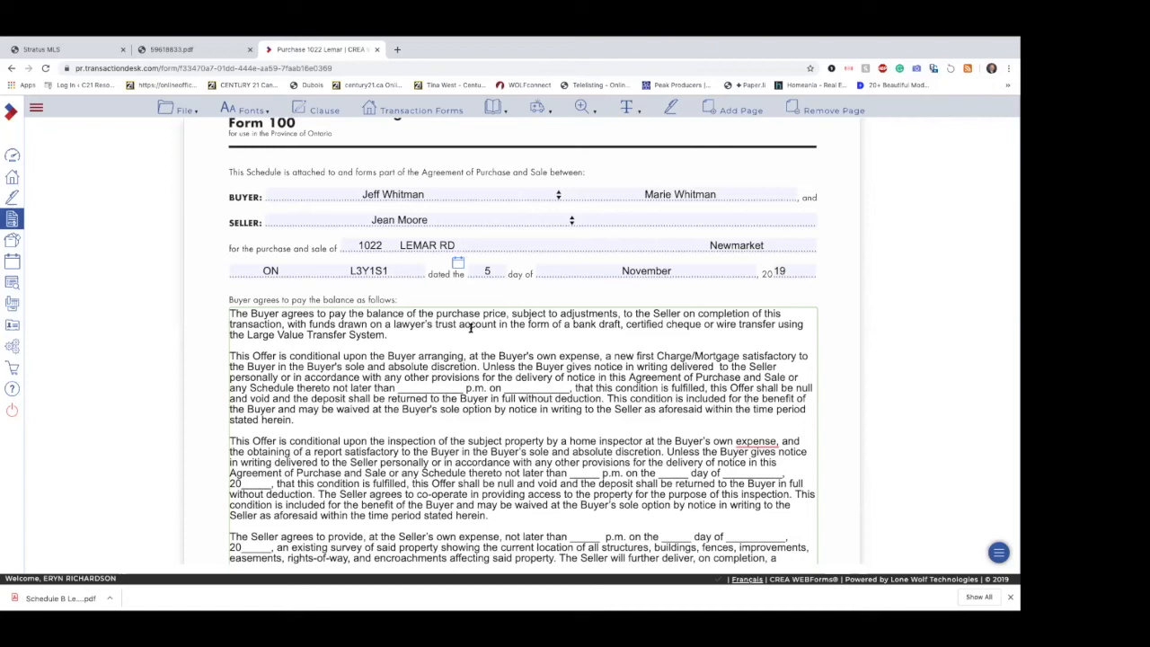
pyautogui.click(464, 388)
pyautogui.press('BackSpace')
pyautogui.press('BackSpace')
pyautogui.press('BackSpace')
pyautogui.press('BackSpace')
pyautogui.press('BackSpace')
pyautogui.press('BackSpace')
pyautogui.press('BackSpace')
pyautogui.press('BackSpace')
pyautogui.press('BackSpace')
pyautogui.press('BackSpace')
pyautogui.press('BackSpace')
pyautogui.press('BackSpace')
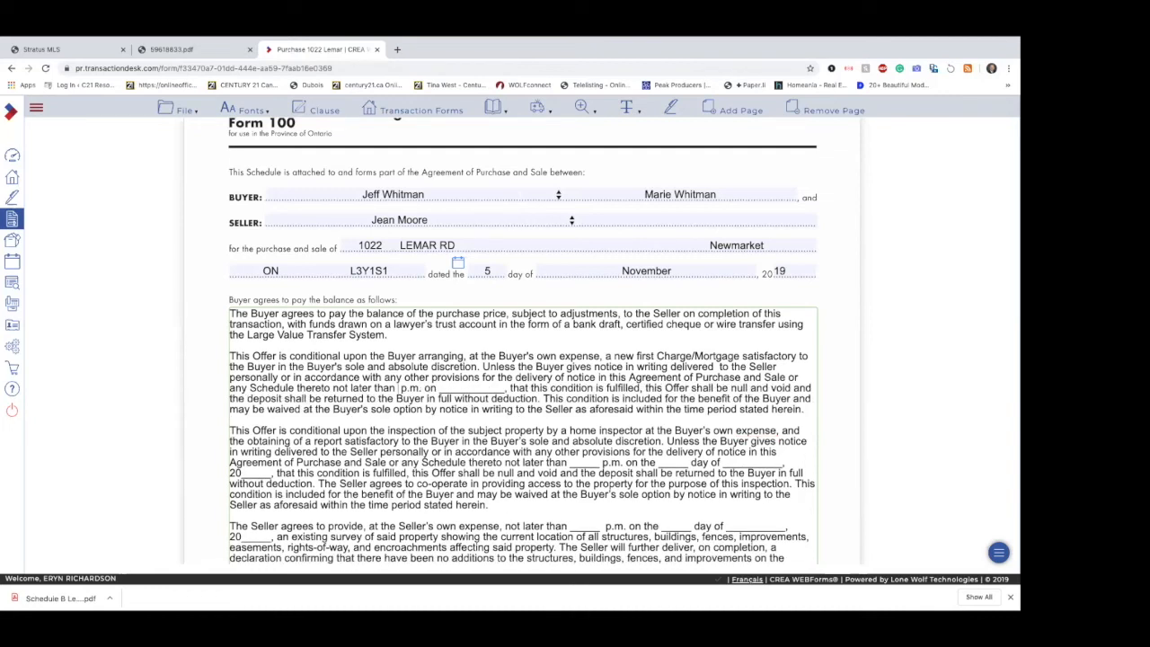
pyautogui.write('11:59')
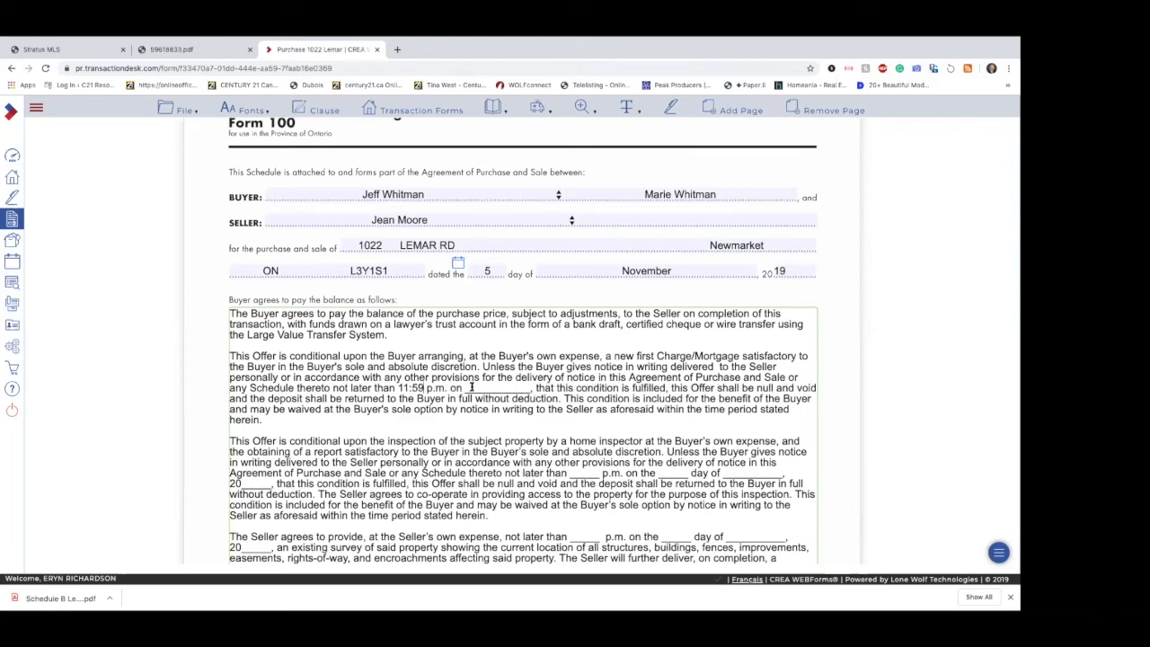
# Step: Replace the blank deadline date in Schedule A's mortgage condition with Nov 12th 2019
pyautogui.moveTo(464, 388); pyautogui.dragTo(527, 387)
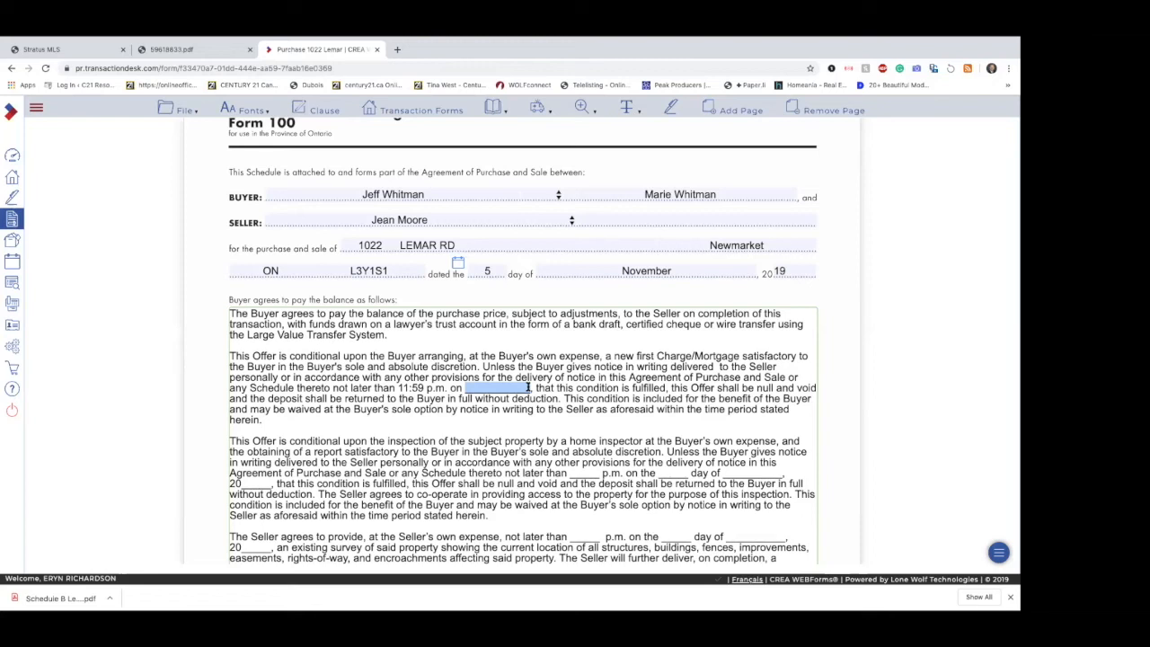
pyautogui.write('Nov')
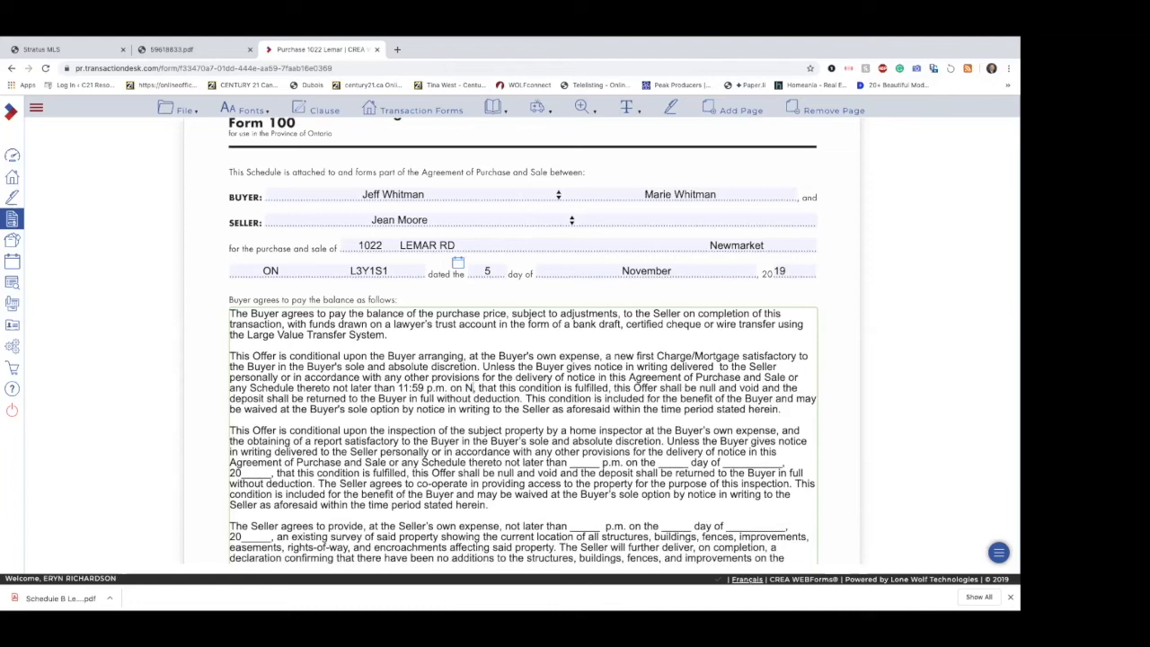
pyautogui.write(' 12th')
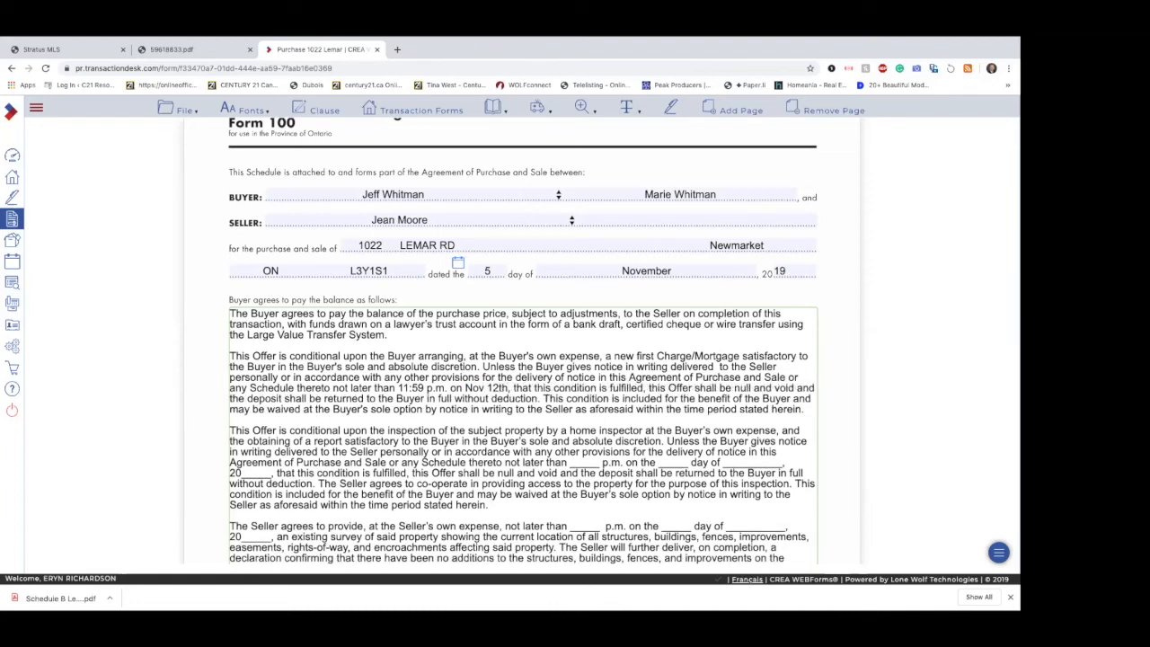
pyautogui.write(' 2019')
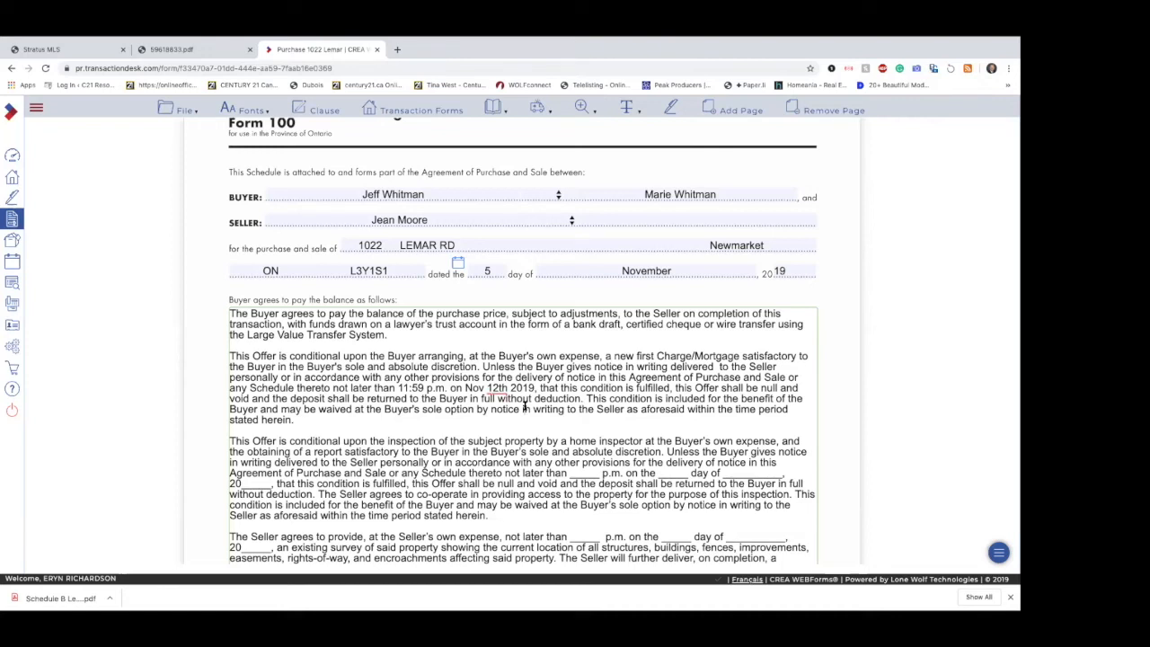
# Step: Replace the blank deadline time in Schedule A's home inspection condition with 11:59
pyautogui.scroll(-2, 525, 407)
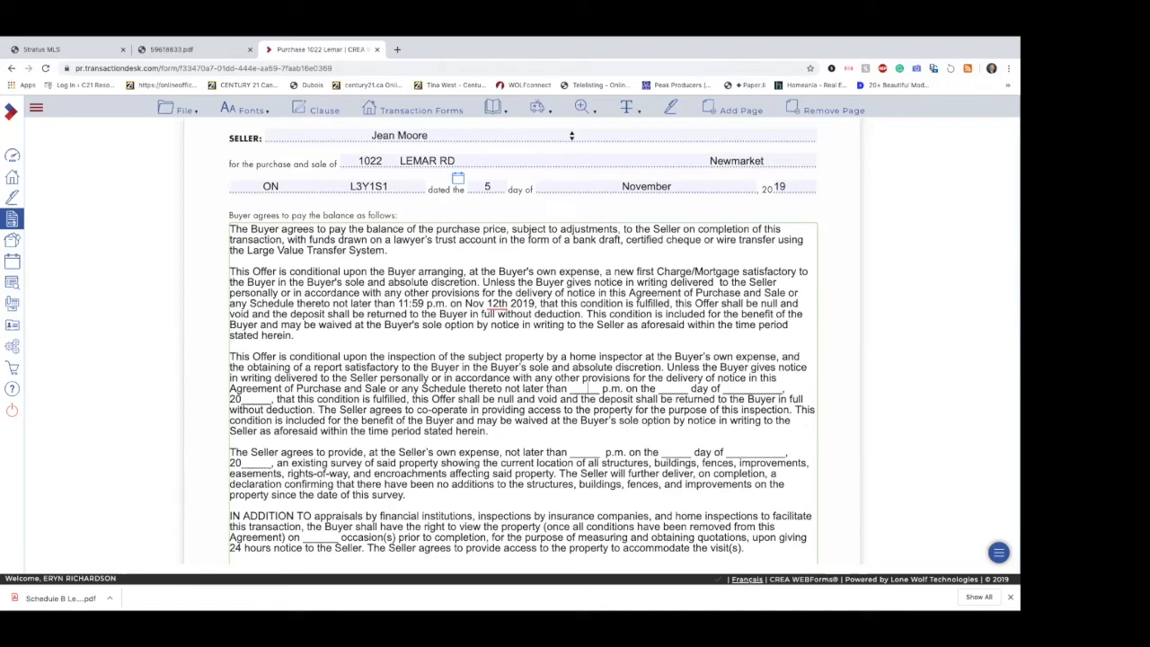
pyautogui.write('11')
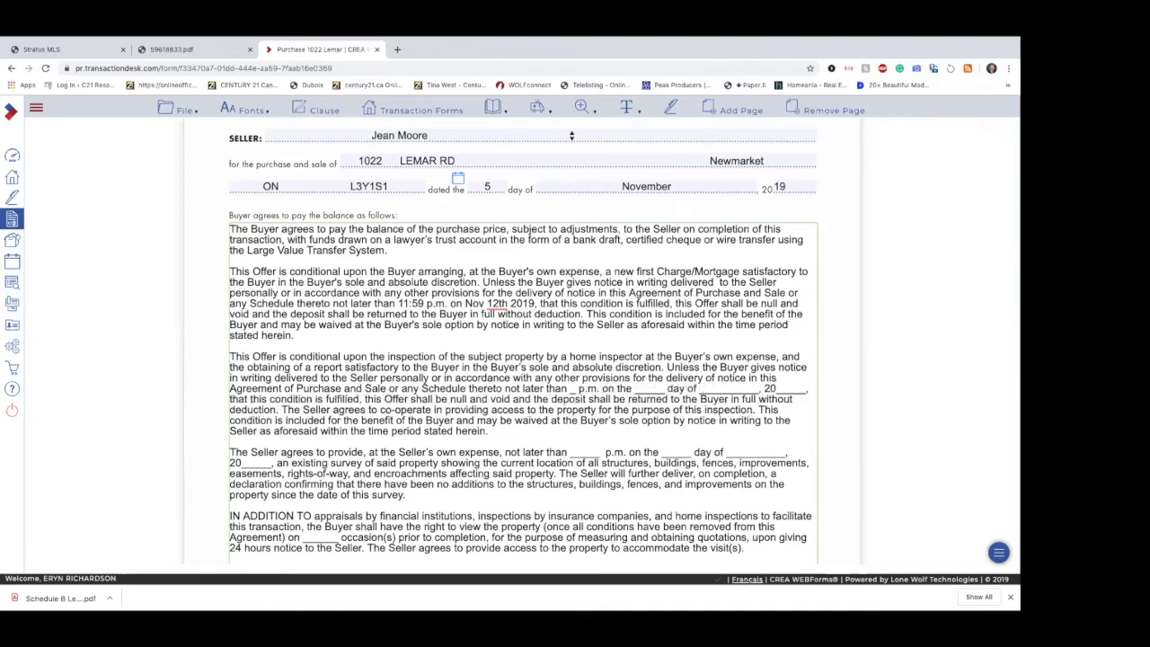
pyautogui.write(':')
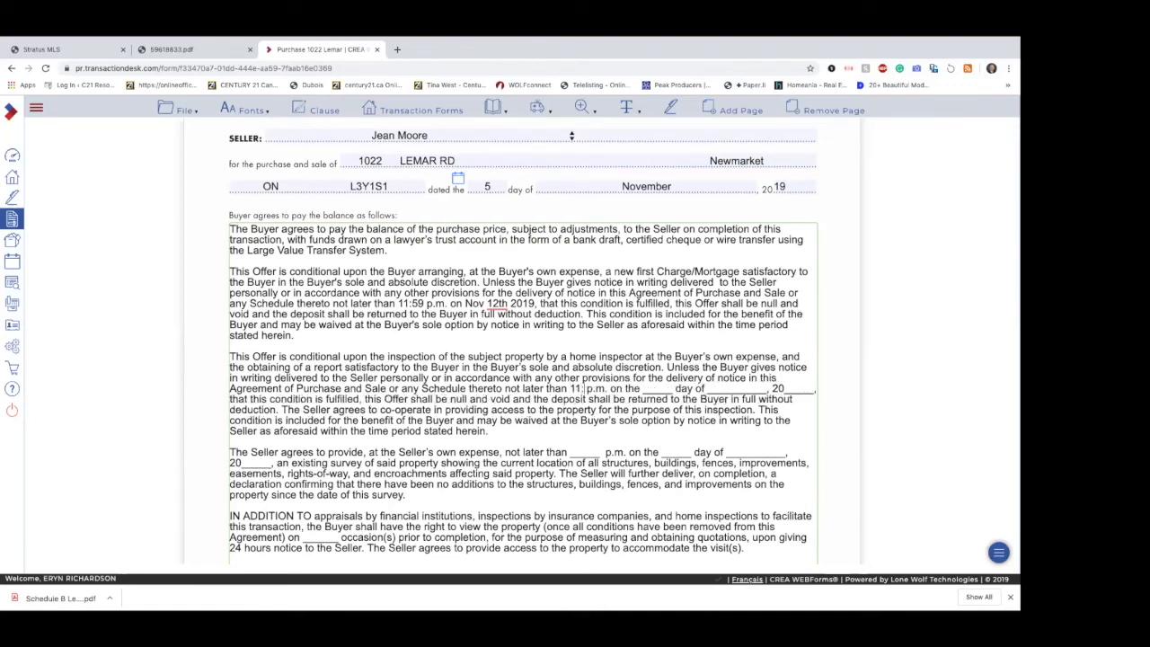
pyautogui.write('59')
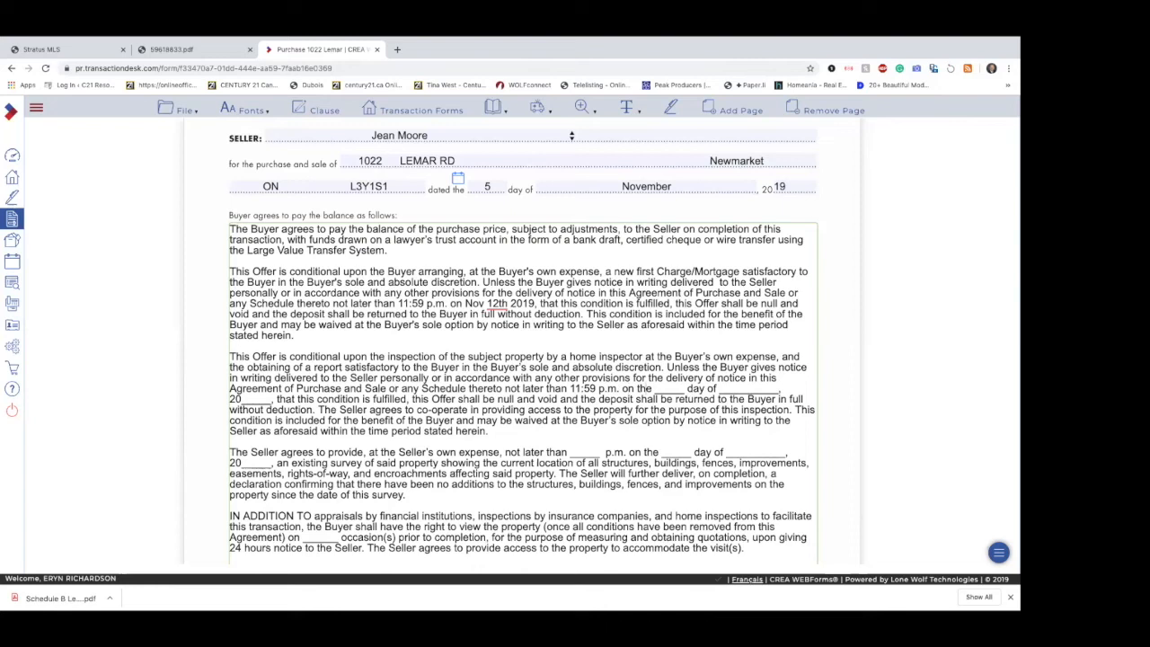
# Step: Fill in the home inspection condition's deadline date as the 12th day of November, 2019
pyautogui.hotkey('shift', 'Right')
pyautogui.hotkey('shift', 'Right')
pyautogui.hotkey('shift', 'Right')
pyautogui.hotkey('shift', 'Right')
pyautogui.hotkey('shift', 'Right')
pyautogui.write('12th')
pyautogui.moveTo(711, 388); pyautogui.dragTo(768, 387)
pyautogui.write('ov')
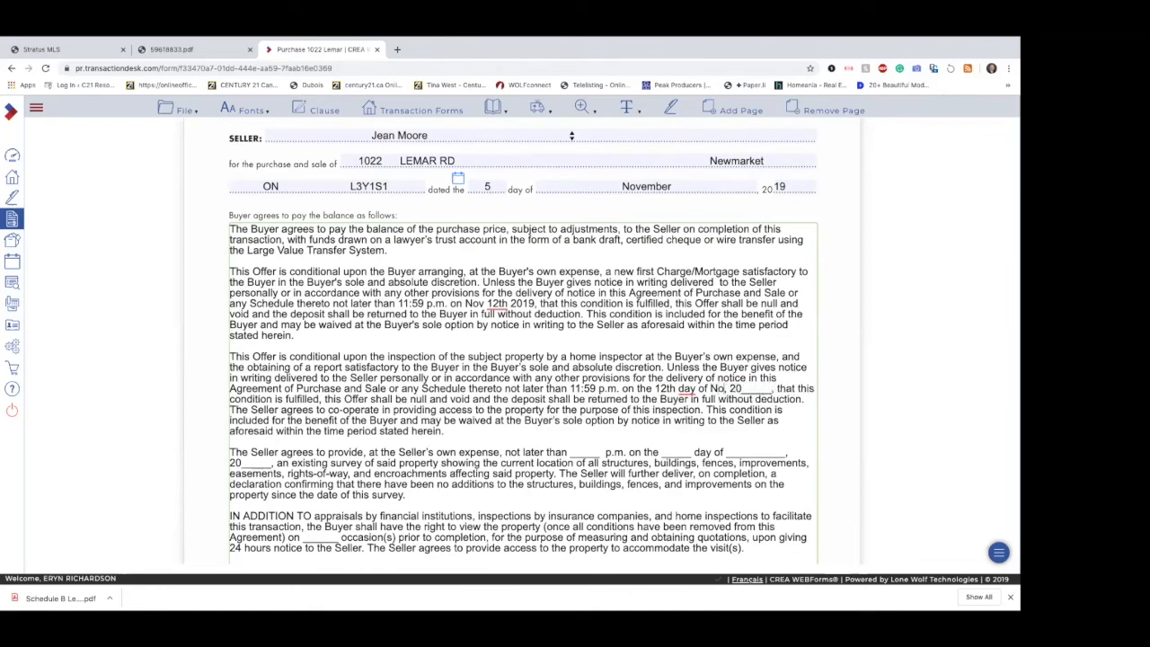
pyautogui.write('ember')
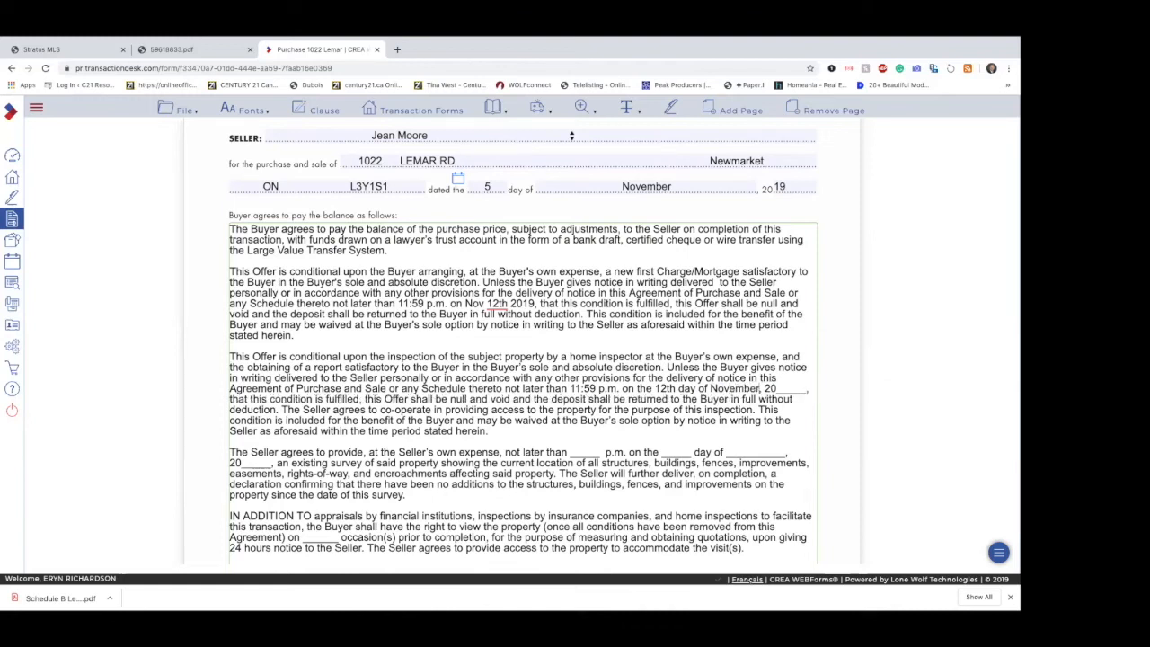
pyautogui.moveTo(777, 386); pyautogui.dragTo(806, 385)
pyautogui.write('19')
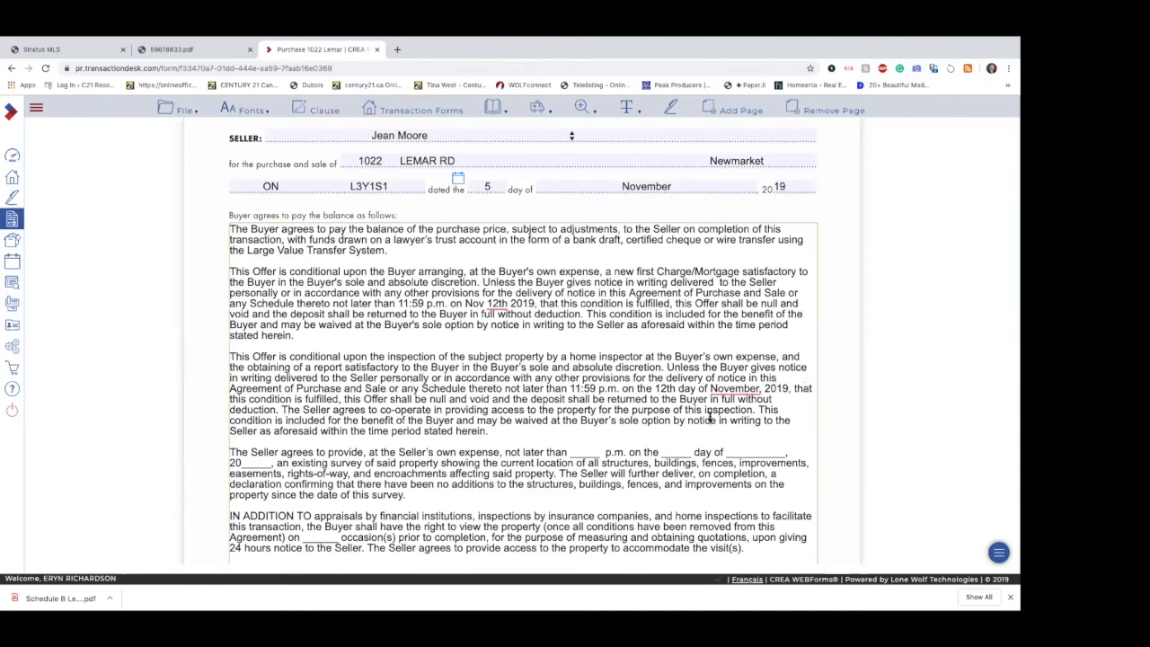
# Step: Delete the entire clause about the Seller providing an existing survey from Schedule A, and undo the deletion
pyautogui.scroll(-1, 530, 366)
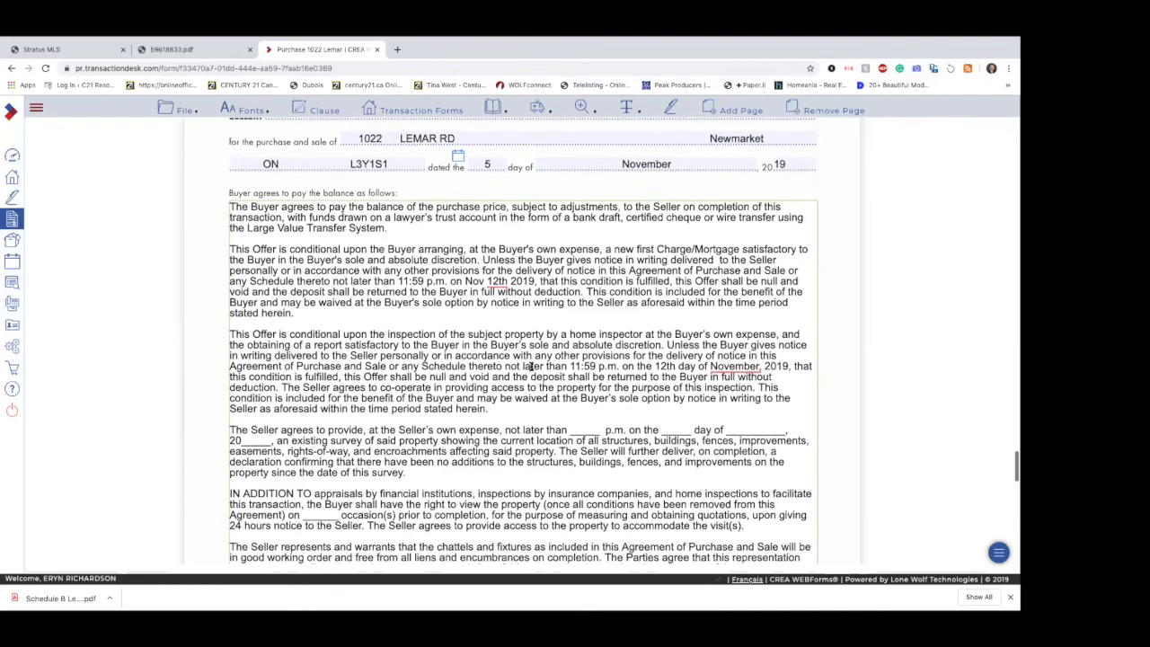
pyautogui.scroll(-1, 530, 366)
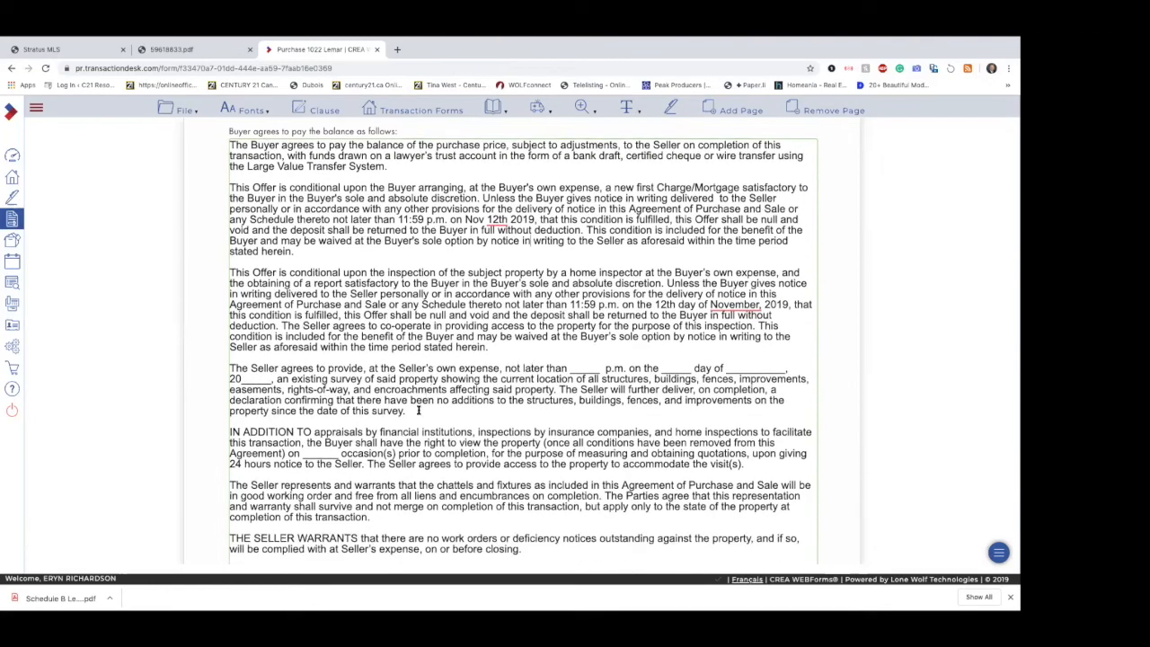
pyautogui.moveTo(404, 411); pyautogui.dragTo(276, 349)
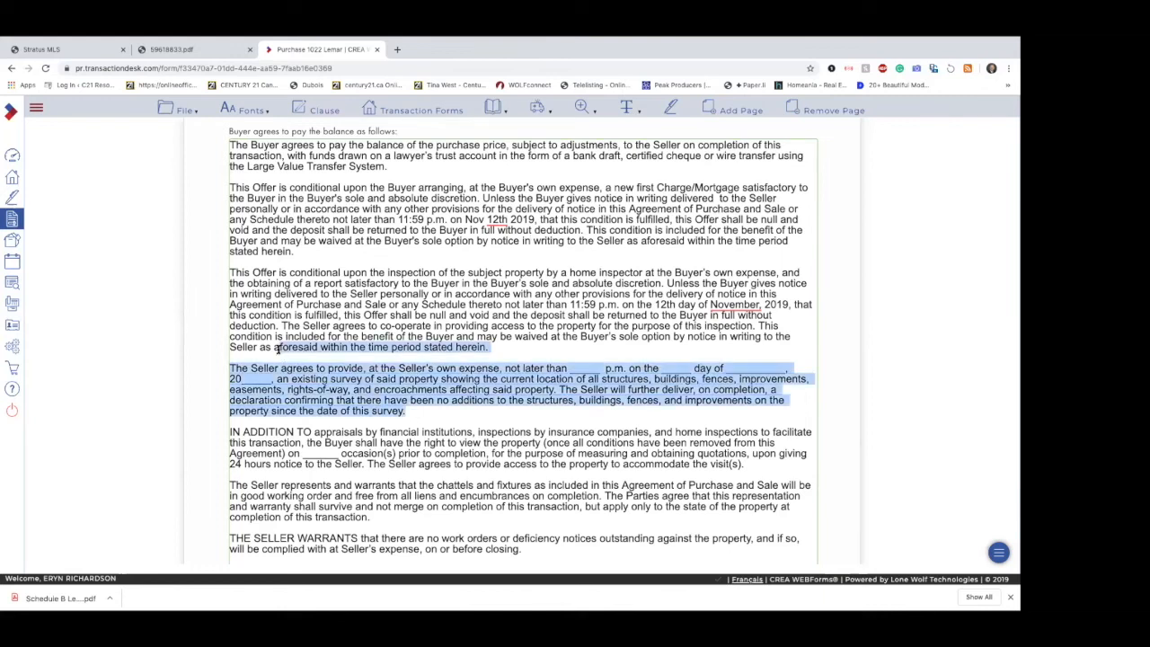
pyautogui.click(264, 358)
pyautogui.moveTo(406, 411); pyautogui.dragTo(224, 365)
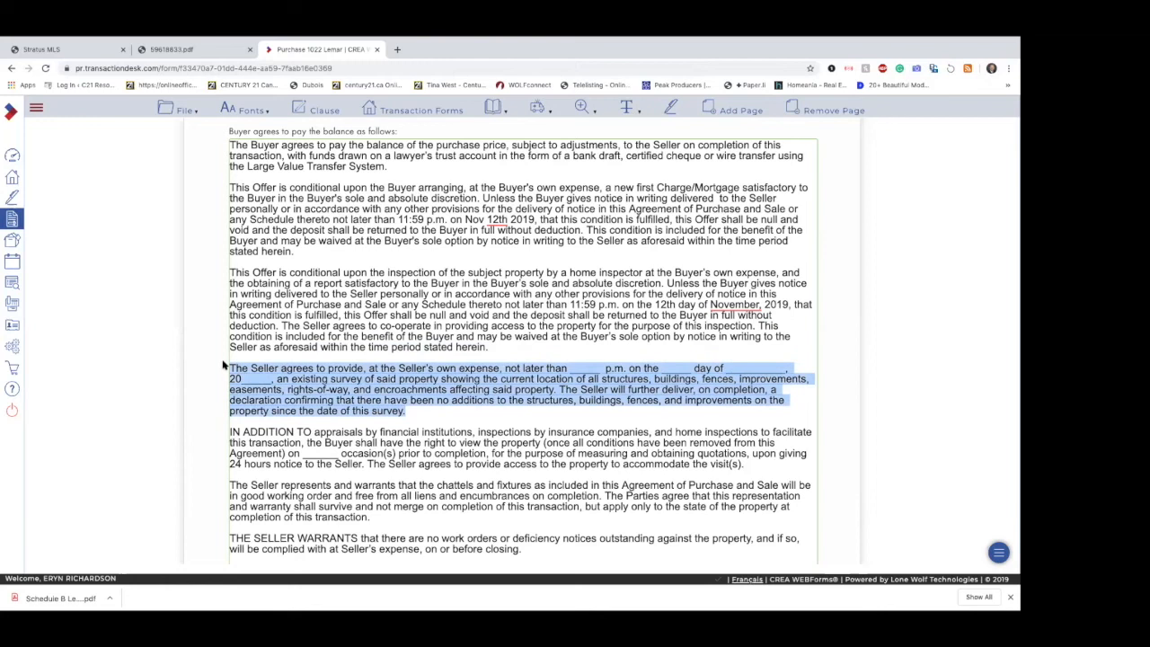
pyautogui.press('BackSpace')
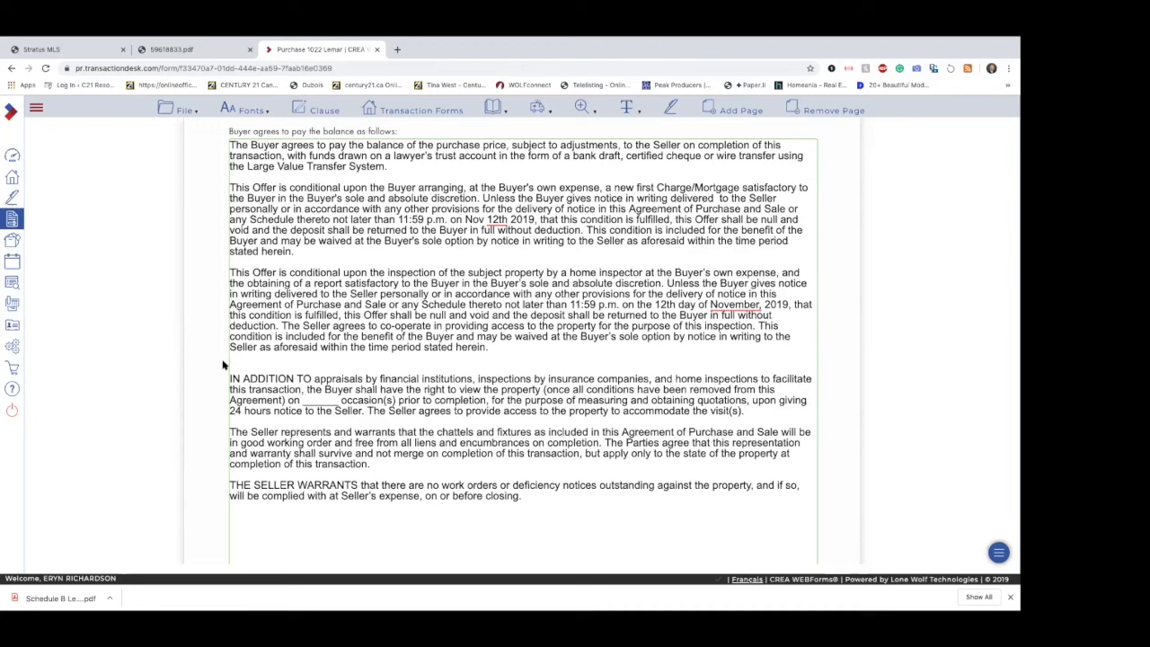
pyautogui.hotkey('ctrl', 'z')
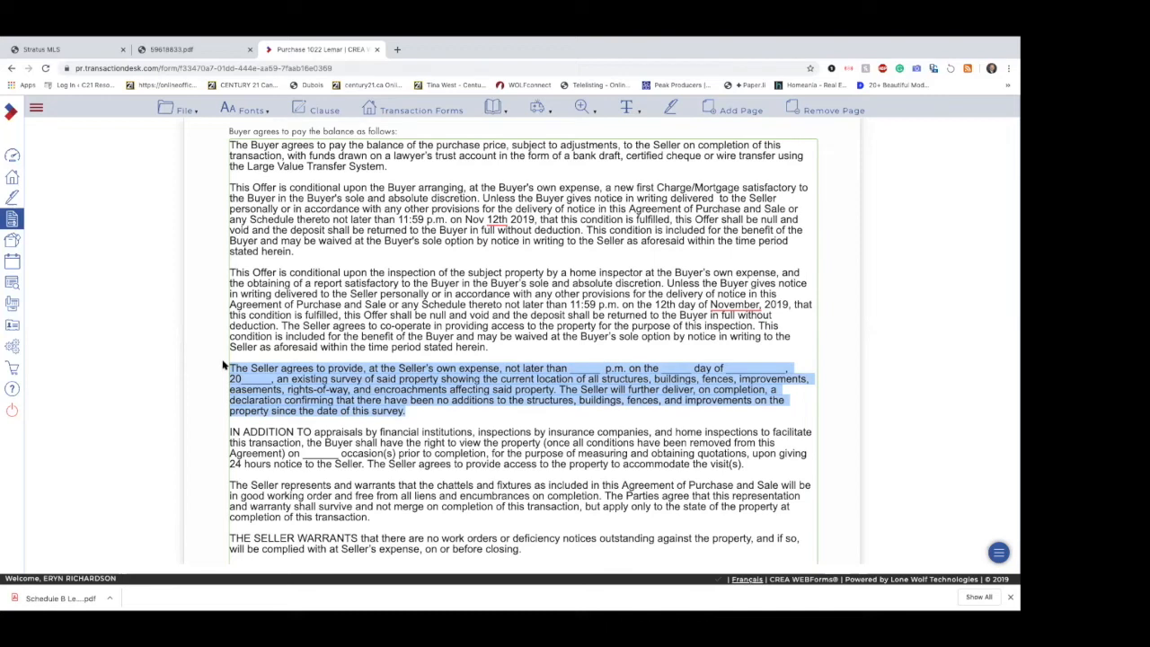
# Step: Cut the existing-survey clause out of Schedule A and undo the cut
pyautogui.rightClick(281, 377)
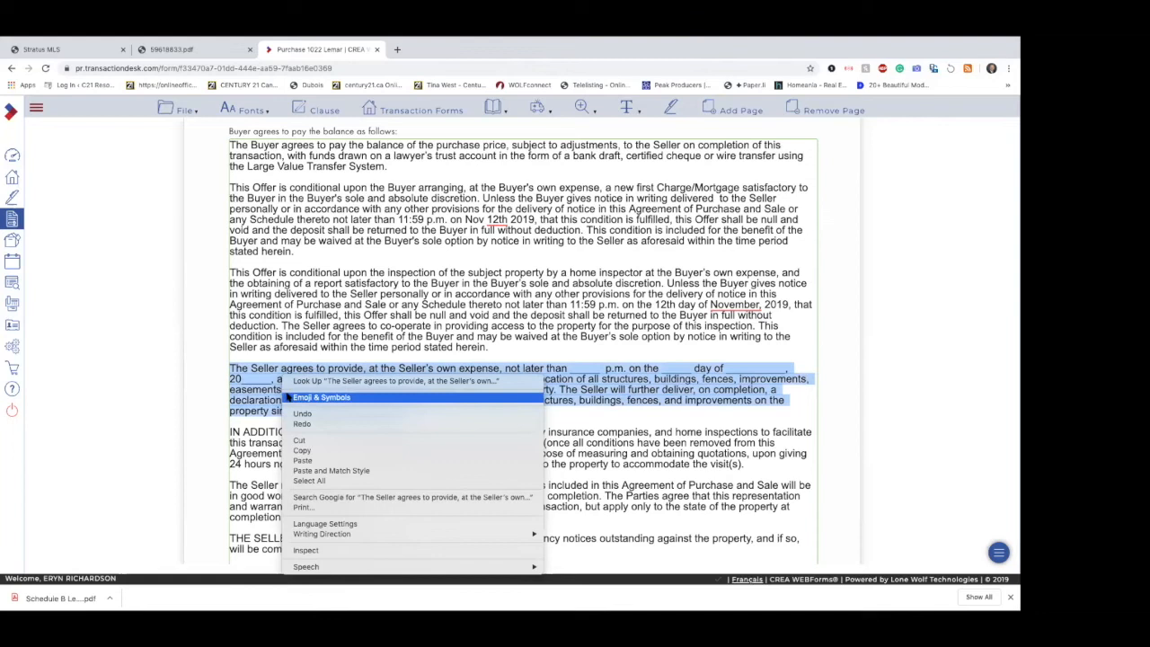
pyautogui.click(301, 441)
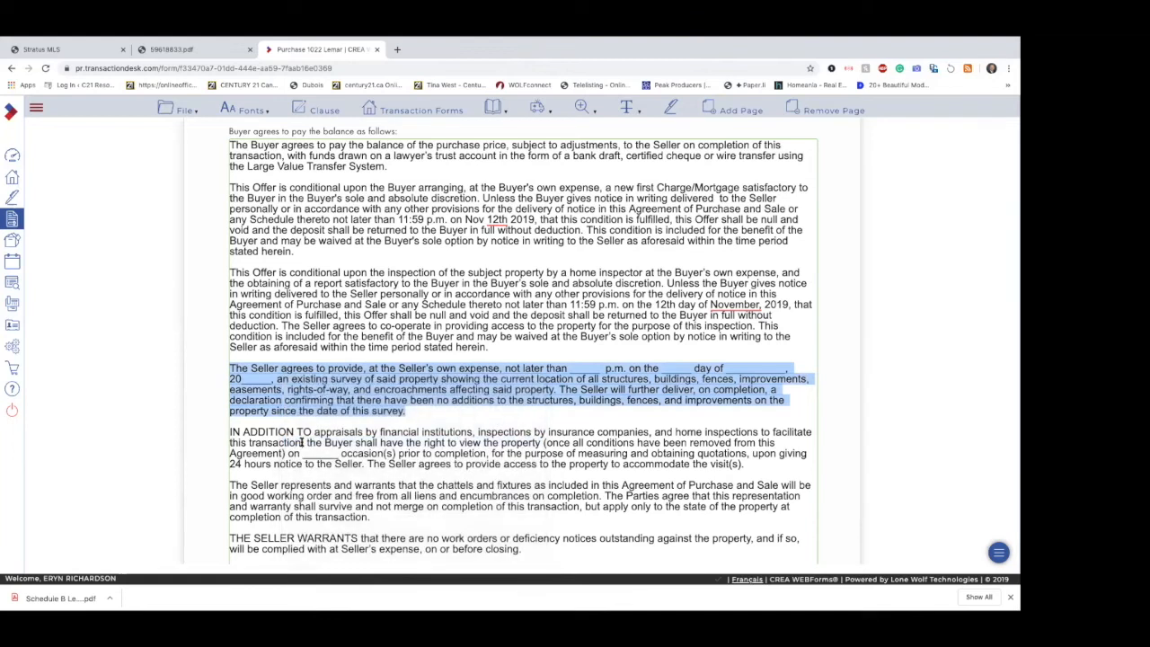
pyautogui.rightClick(275, 364)
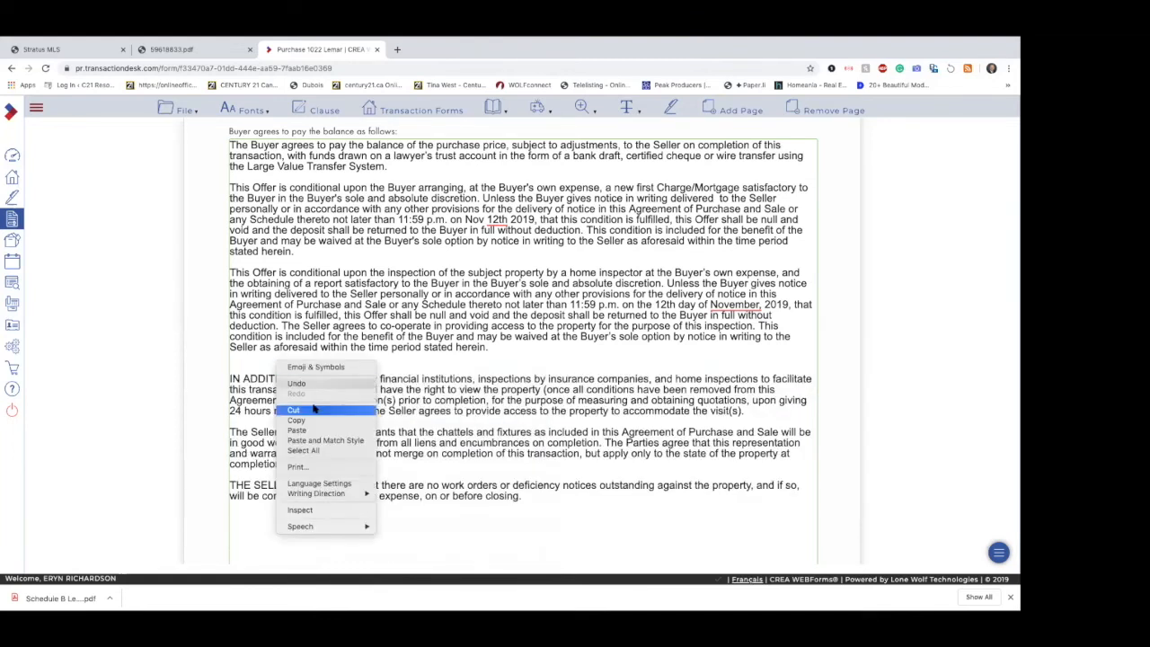
pyautogui.click(299, 383)
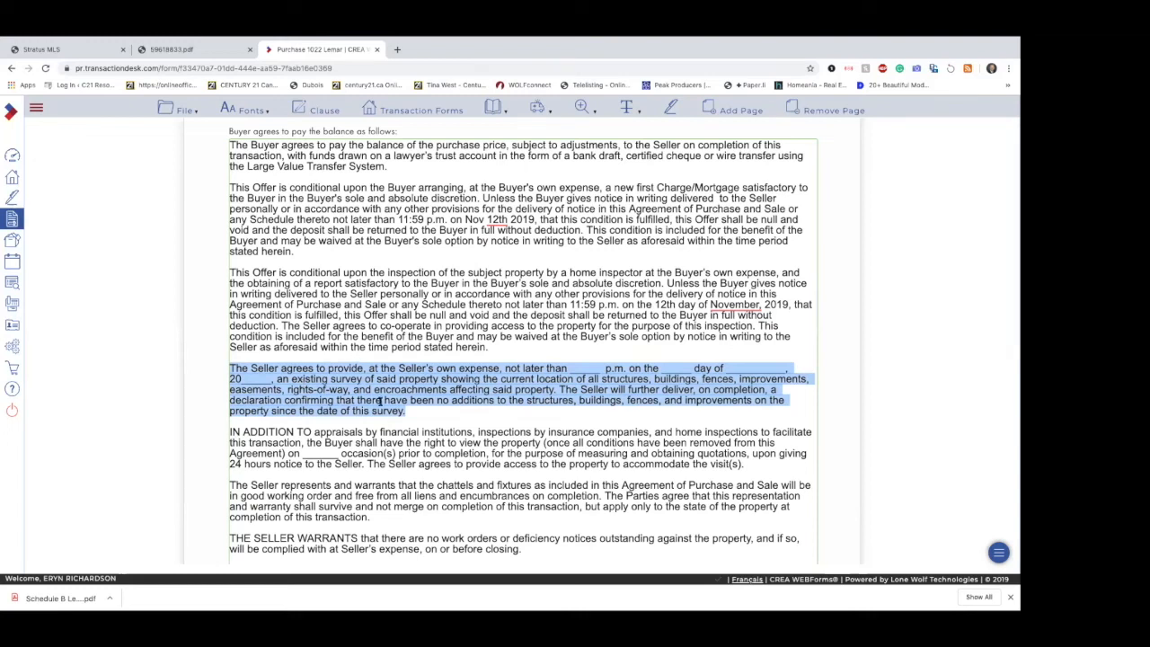
# Step: Review the remaining clauses on the first Schedule A page, from the survey clause to the work-order warranty
pyautogui.scroll(-1, 406, 426)
pyautogui.scroll(-5, 406, 427)
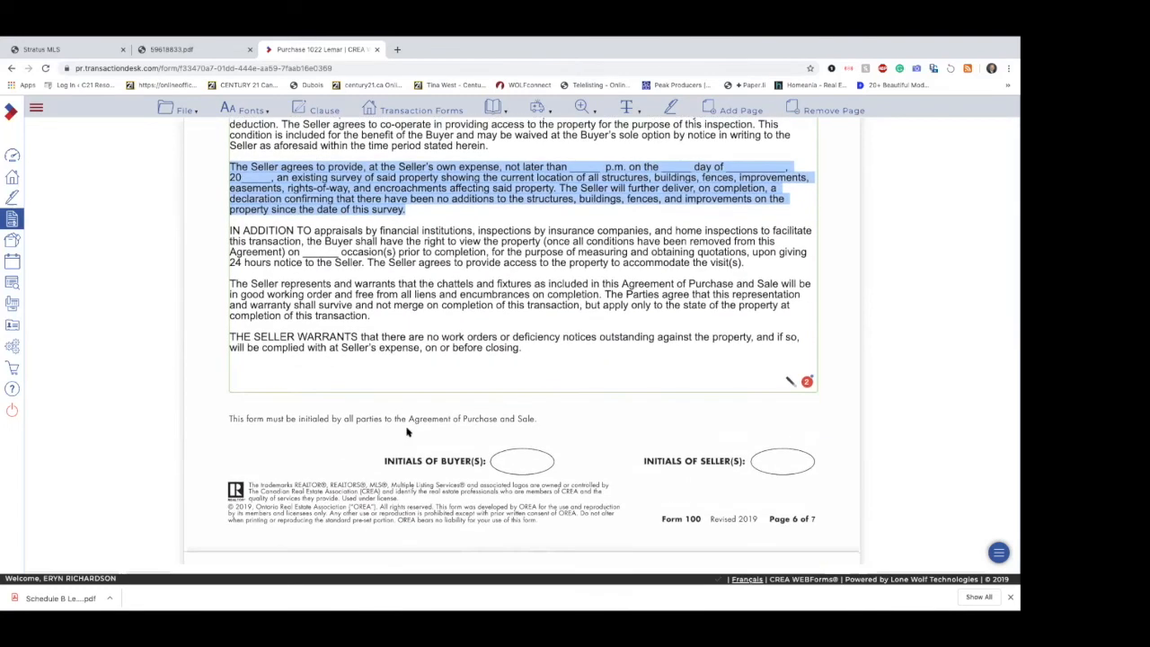
pyautogui.scroll(4, 406, 432)
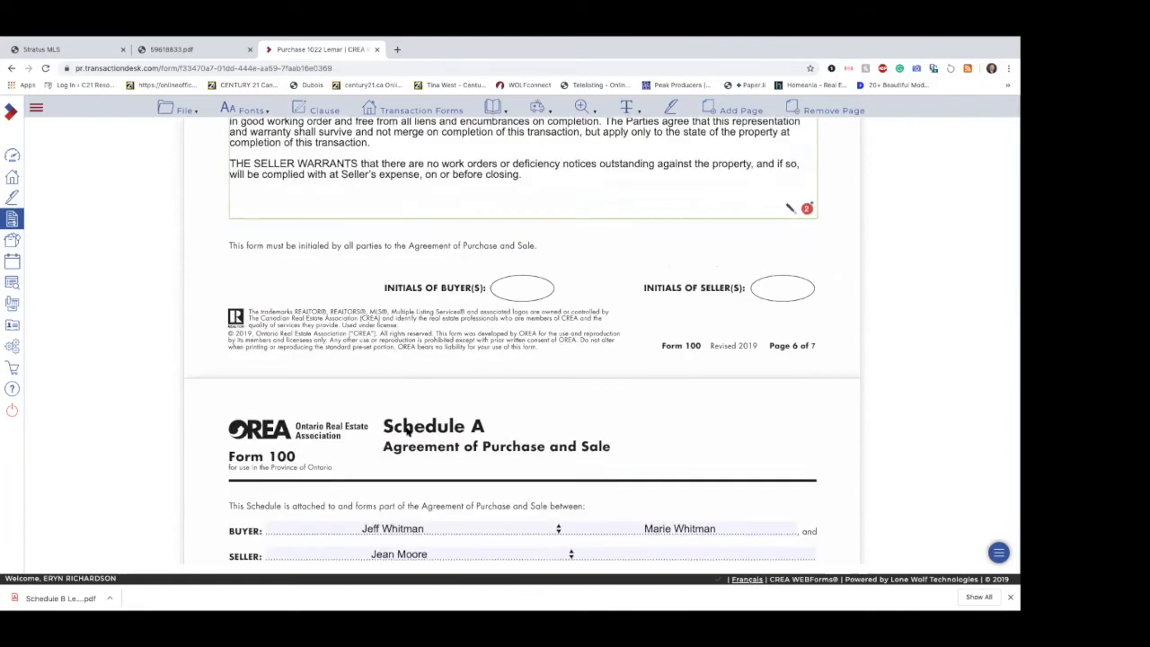
pyautogui.scroll(2, 406, 428)
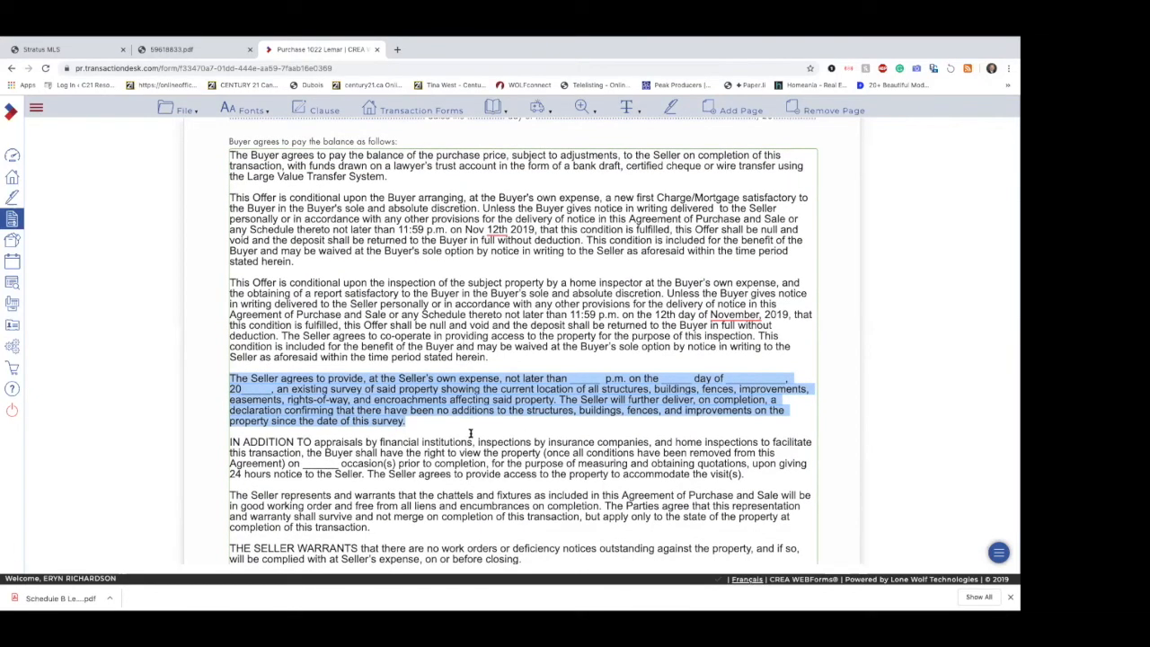
pyautogui.scroll(-1, 470, 433)
pyautogui.scroll(-2, 470, 433)
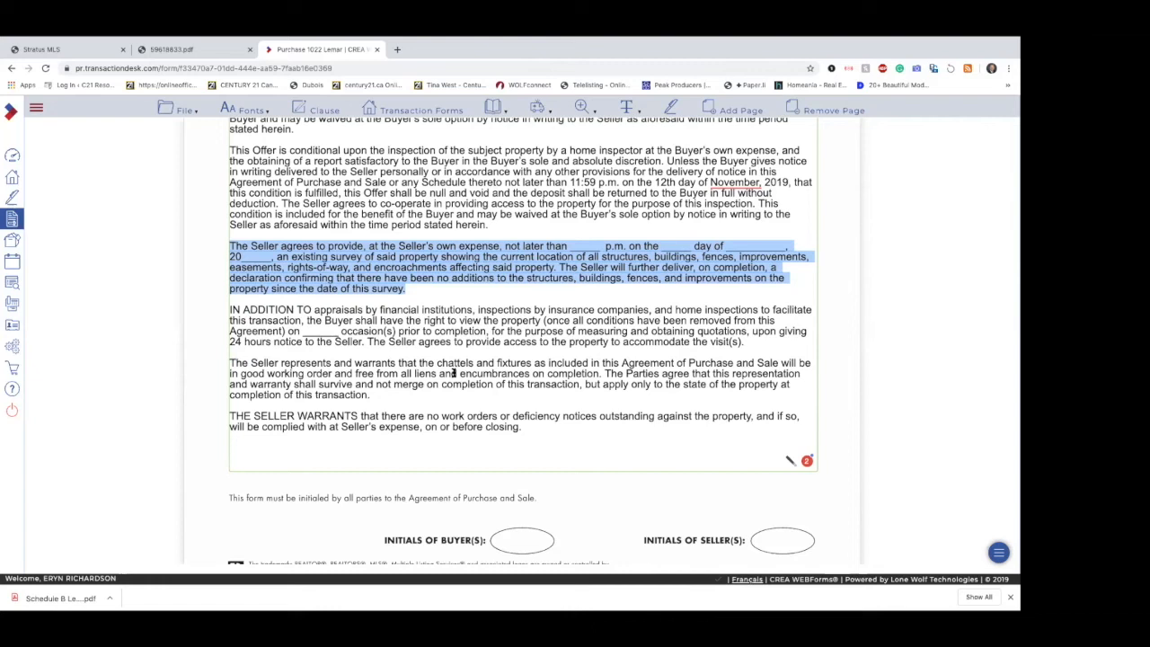
pyautogui.scroll(-2, 489, 391)
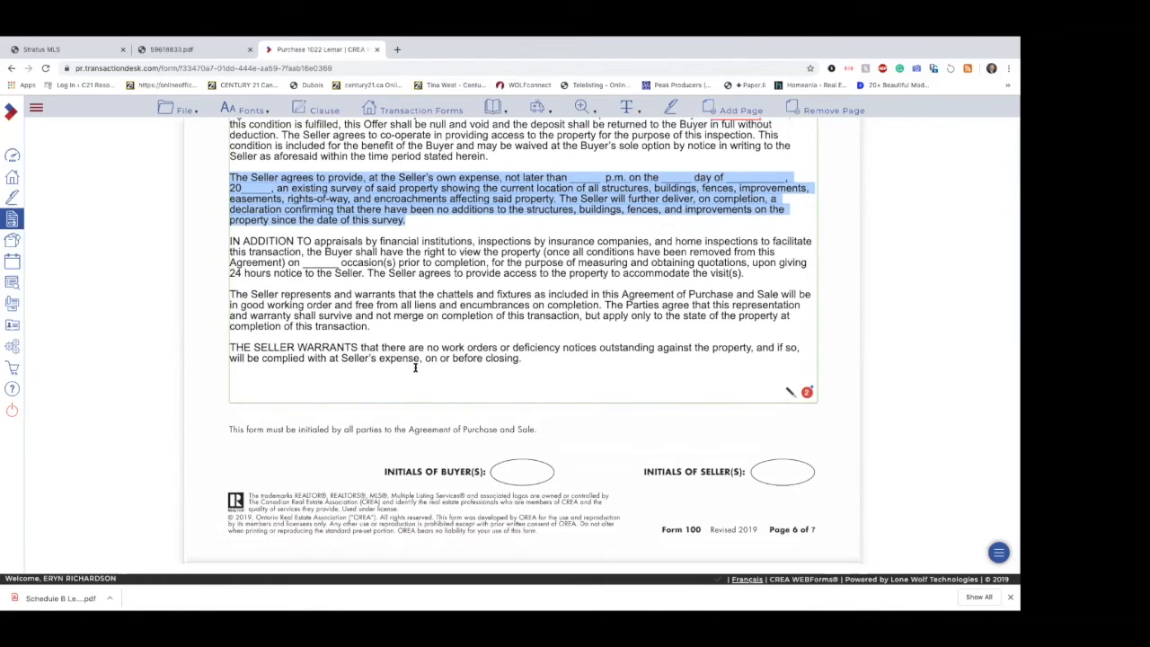
pyautogui.scroll(-4, 516, 377)
# Step: Review the clauses on the second Schedule A page, from the removal of belongings to the business-day definition
pyautogui.scroll(-6, 516, 376)
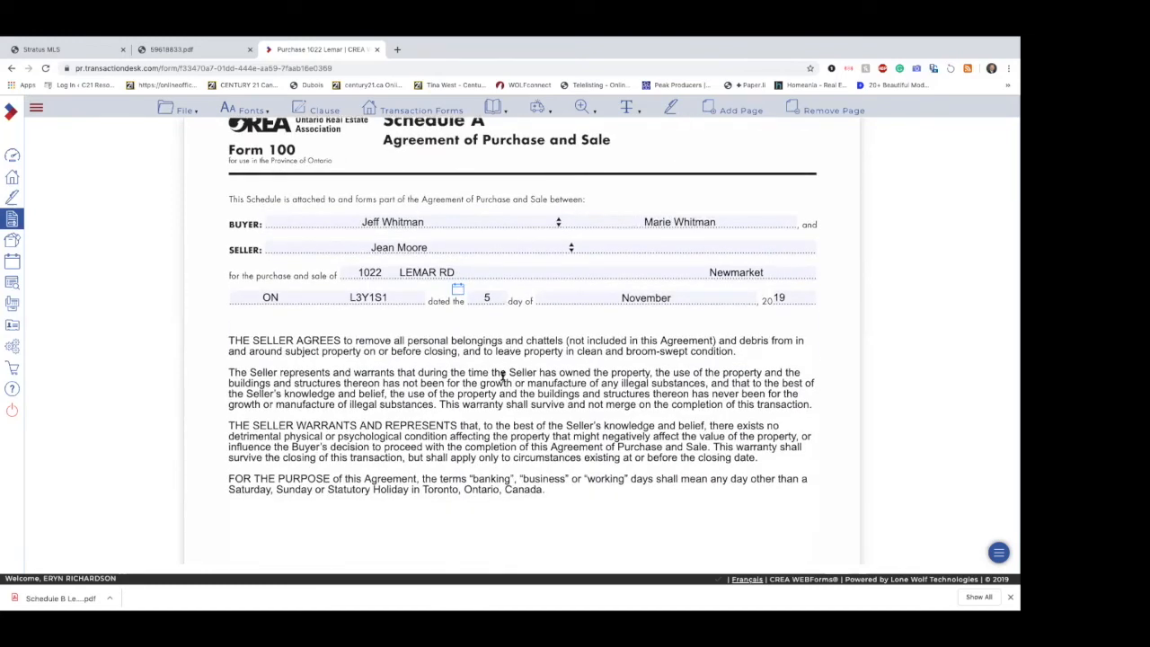
pyautogui.click(419, 401)
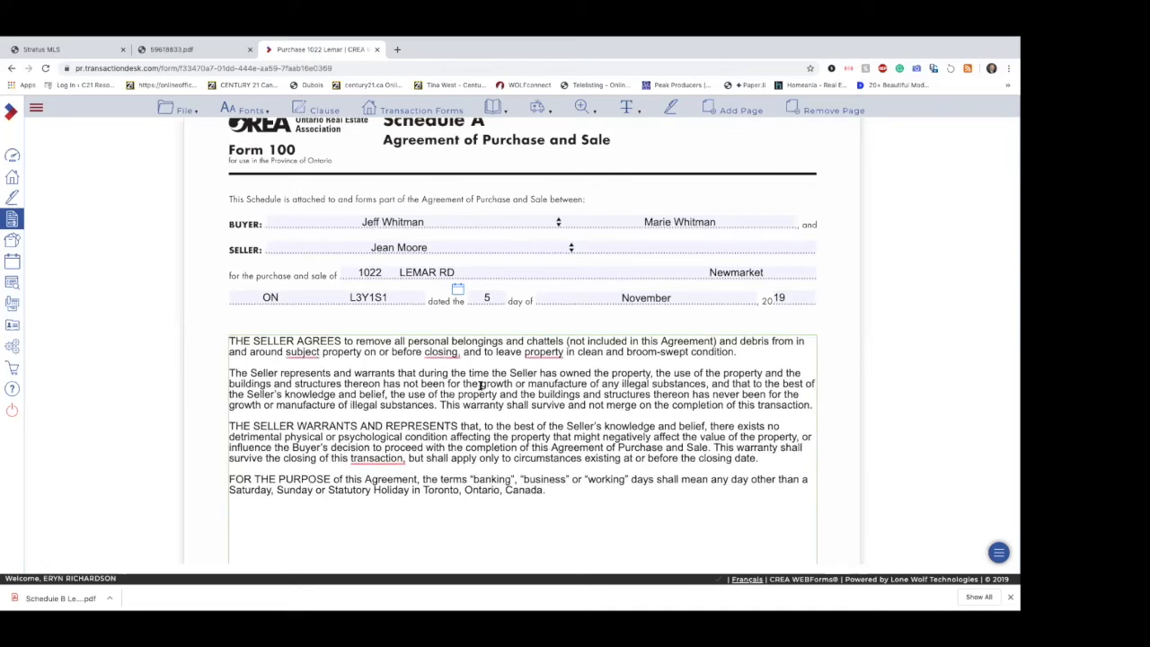
pyautogui.scroll(-2, 481, 384)
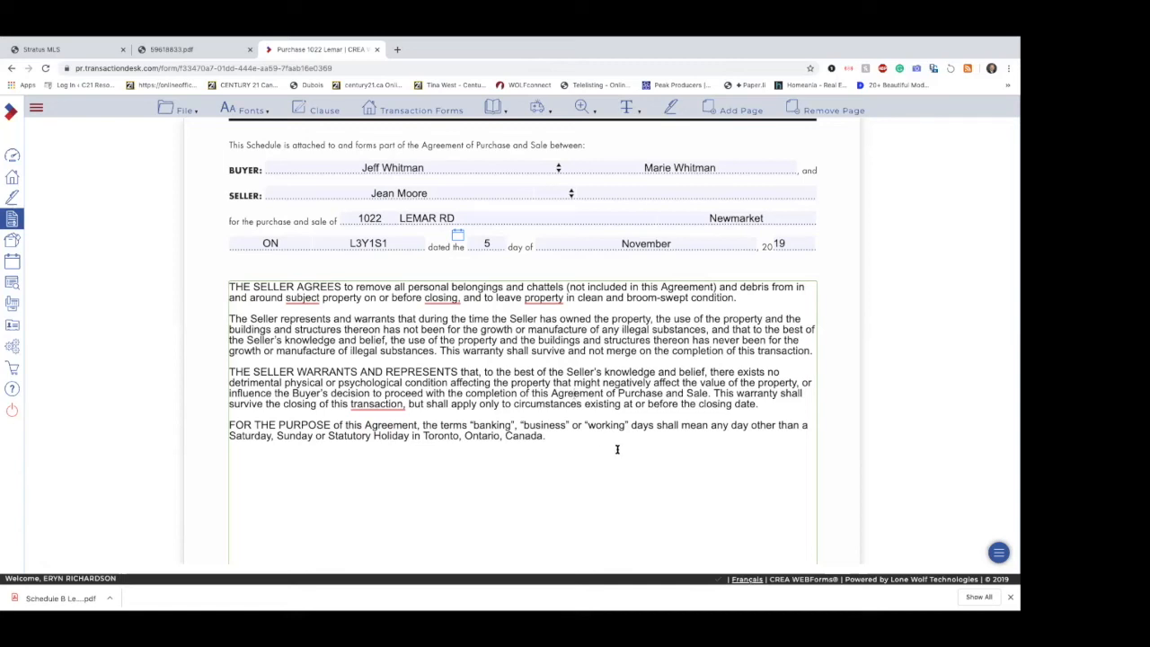
pyautogui.scroll(-2, 617, 449)
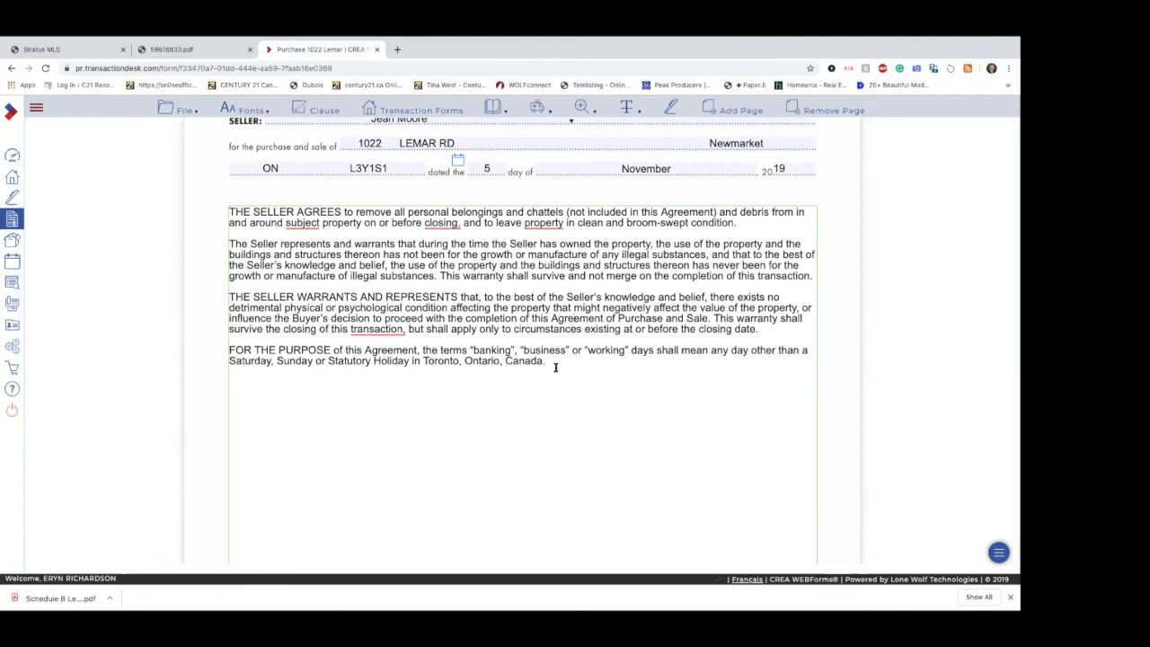
pyautogui.moveTo(545, 361); pyautogui.dragTo(450, 342)
pyautogui.click(574, 376)
pyautogui.scroll(-3, 584, 437)
pyautogui.scroll(6, 584, 436)
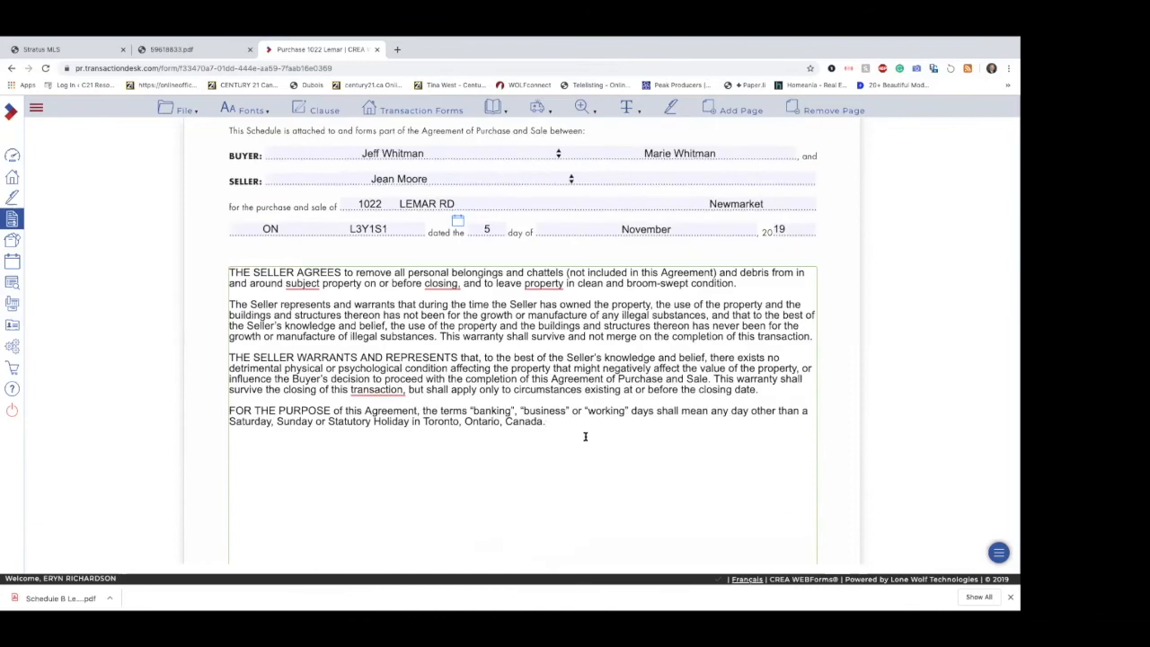
pyautogui.scroll(4, 585, 437)
pyautogui.scroll(-2, 585, 436)
pyautogui.scroll(-4, 585, 437)
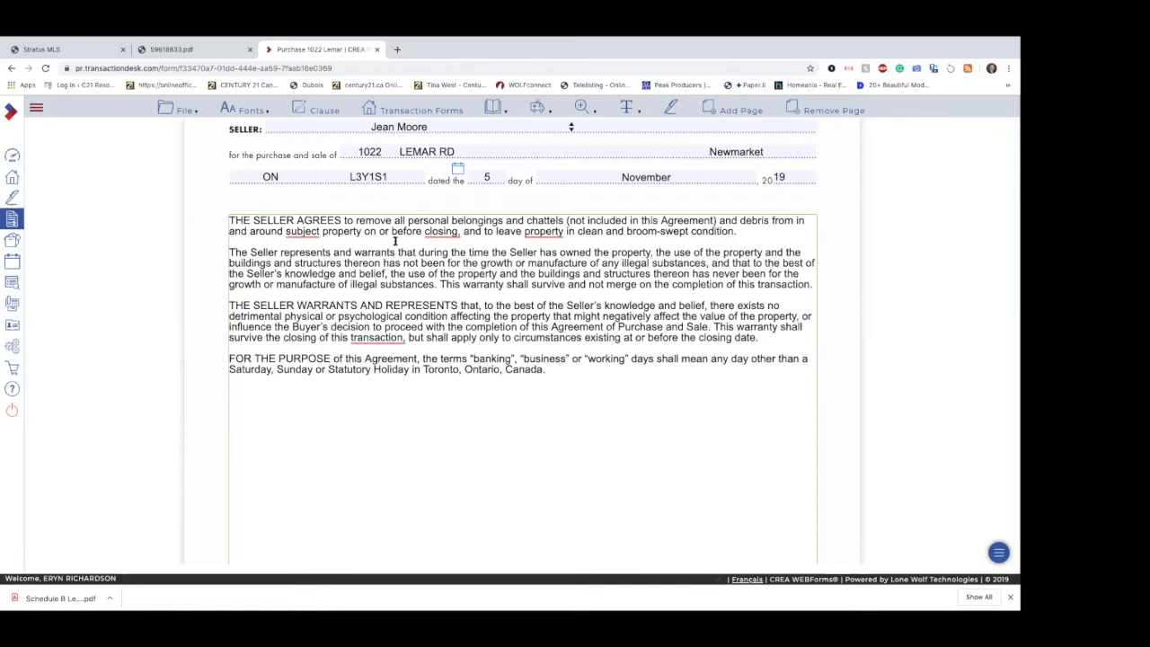
# Step: Open the clause library for Schedule A and browse the English system clauses to the Swimming Pool folder
pyautogui.click(315, 112)
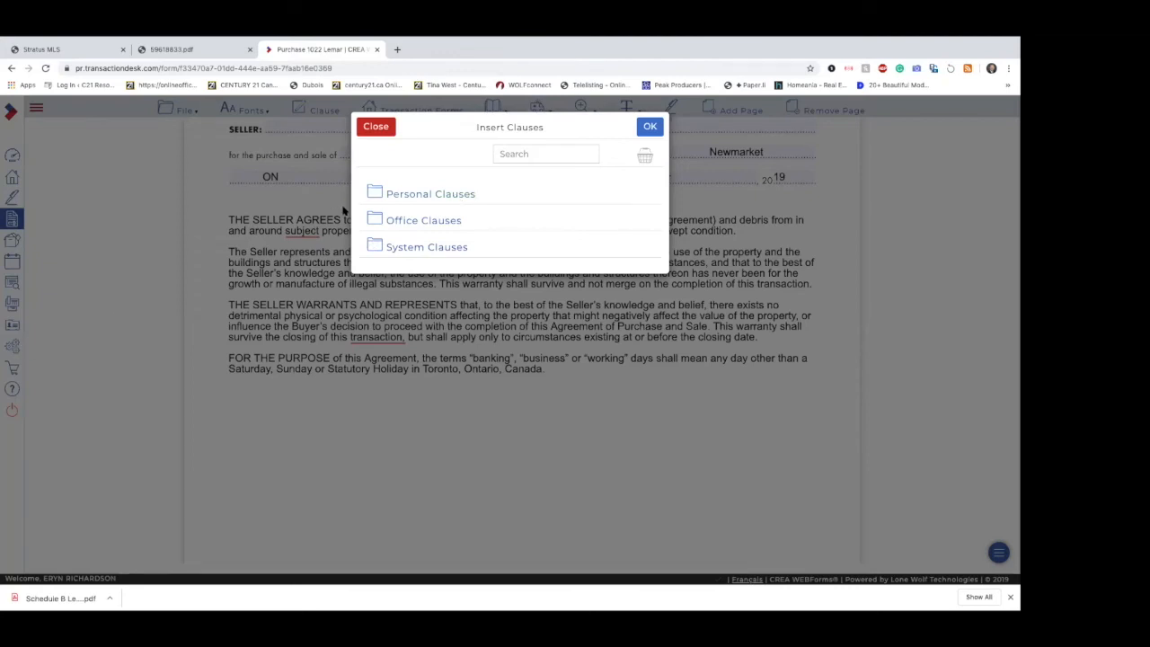
pyautogui.click(409, 222)
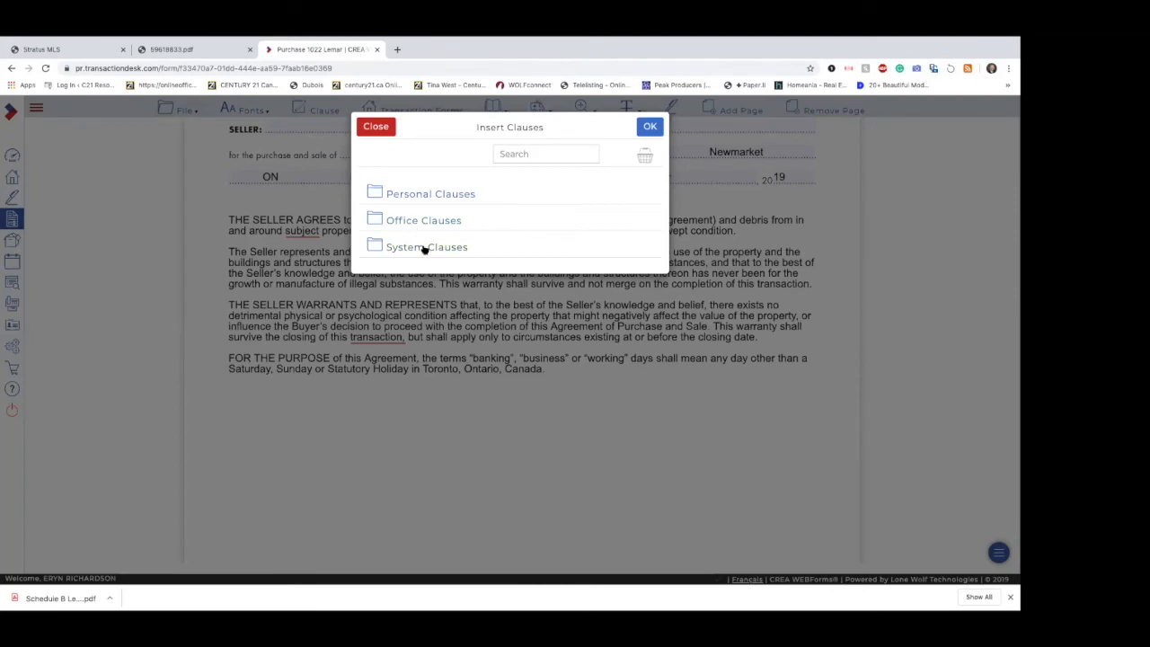
pyautogui.click(425, 249)
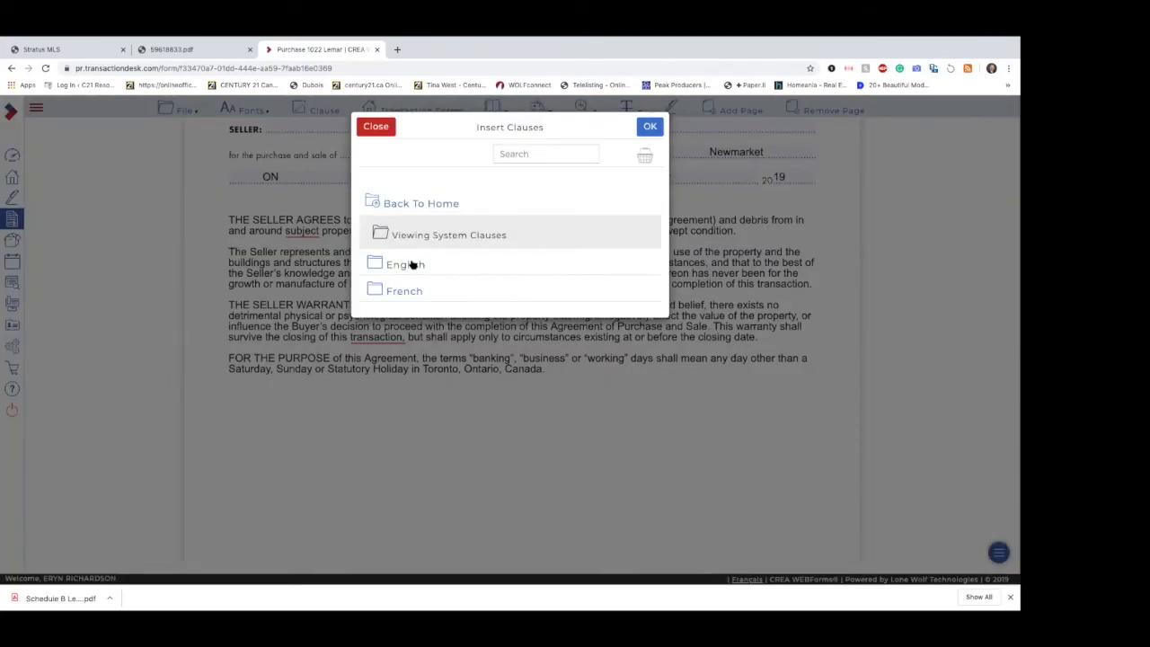
pyautogui.click(411, 265)
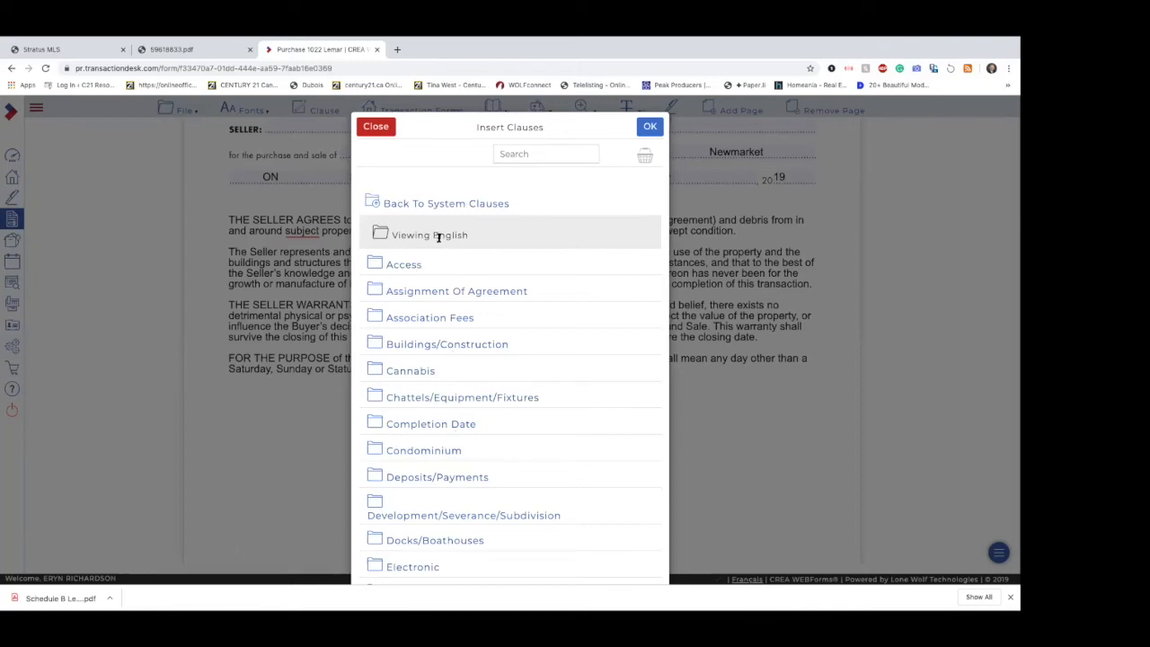
pyautogui.scroll(-2, 435, 501)
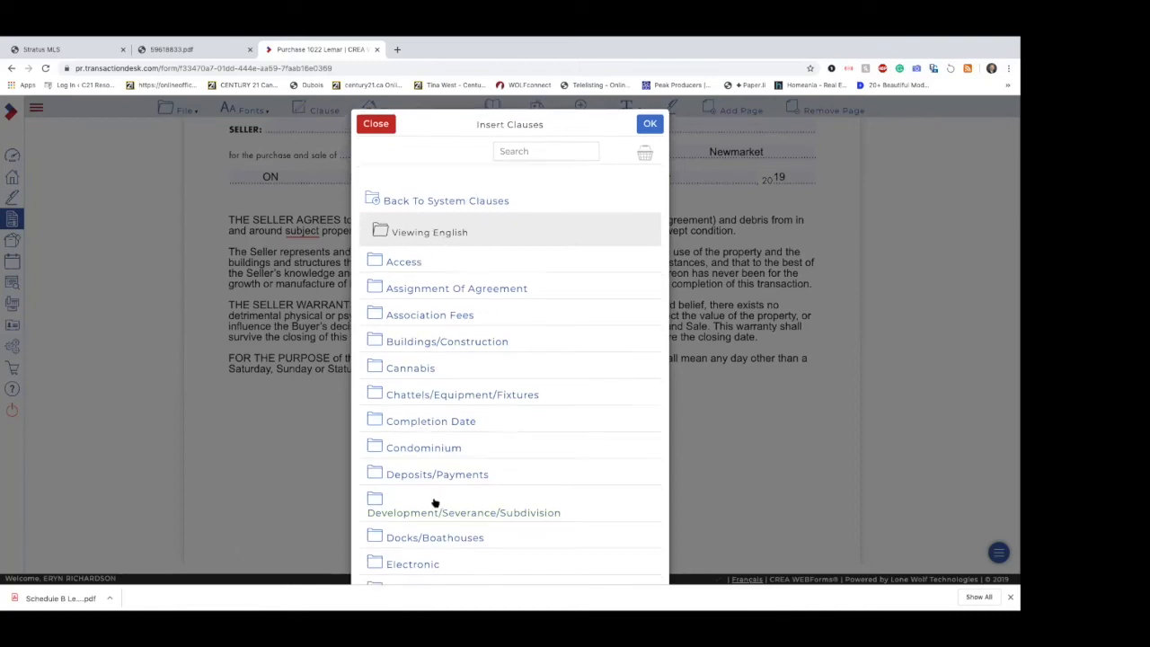
pyautogui.scroll(-1, 435, 503)
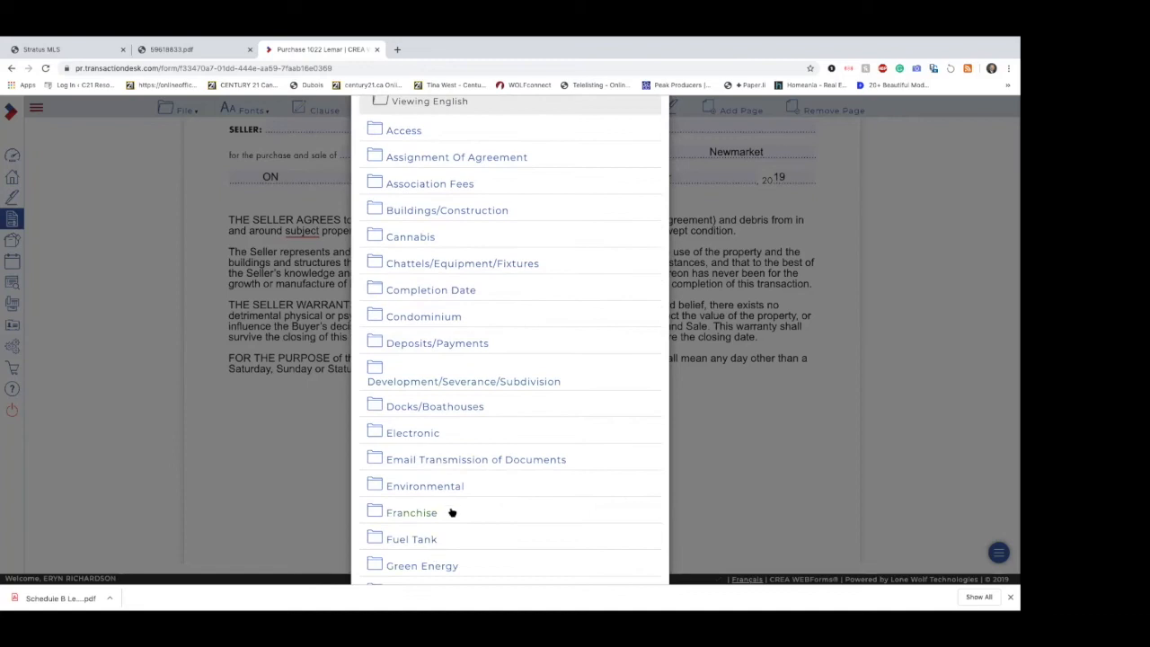
pyautogui.scroll(-1, 449, 513)
pyautogui.scroll(-5, 451, 512)
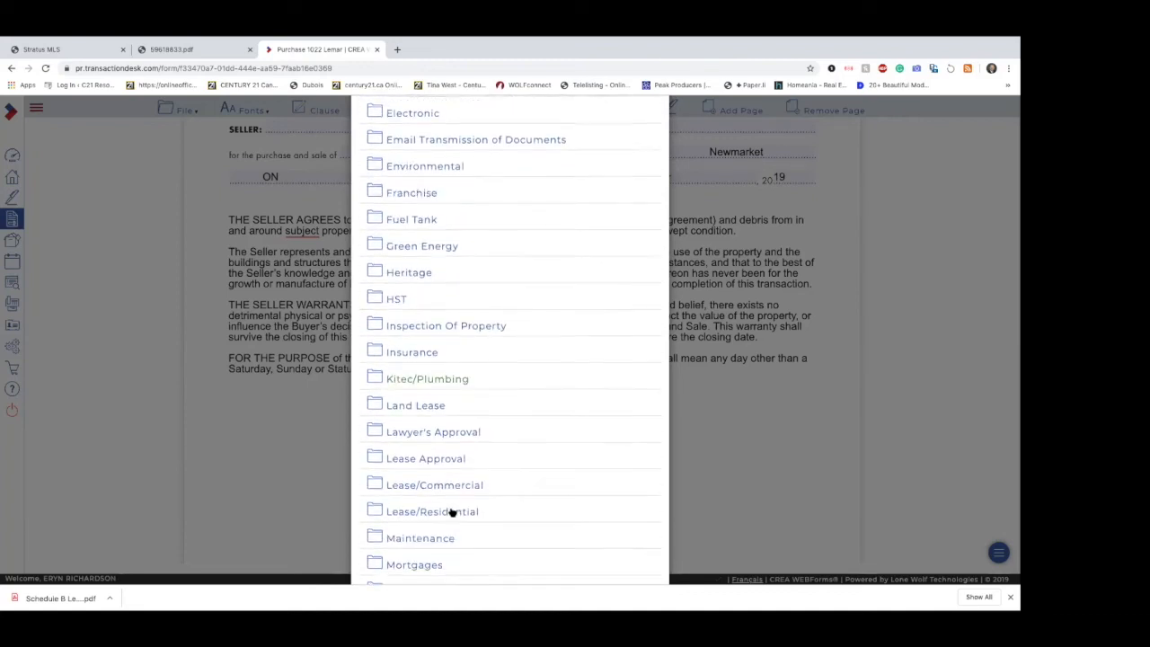
pyautogui.scroll(-4, 451, 512)
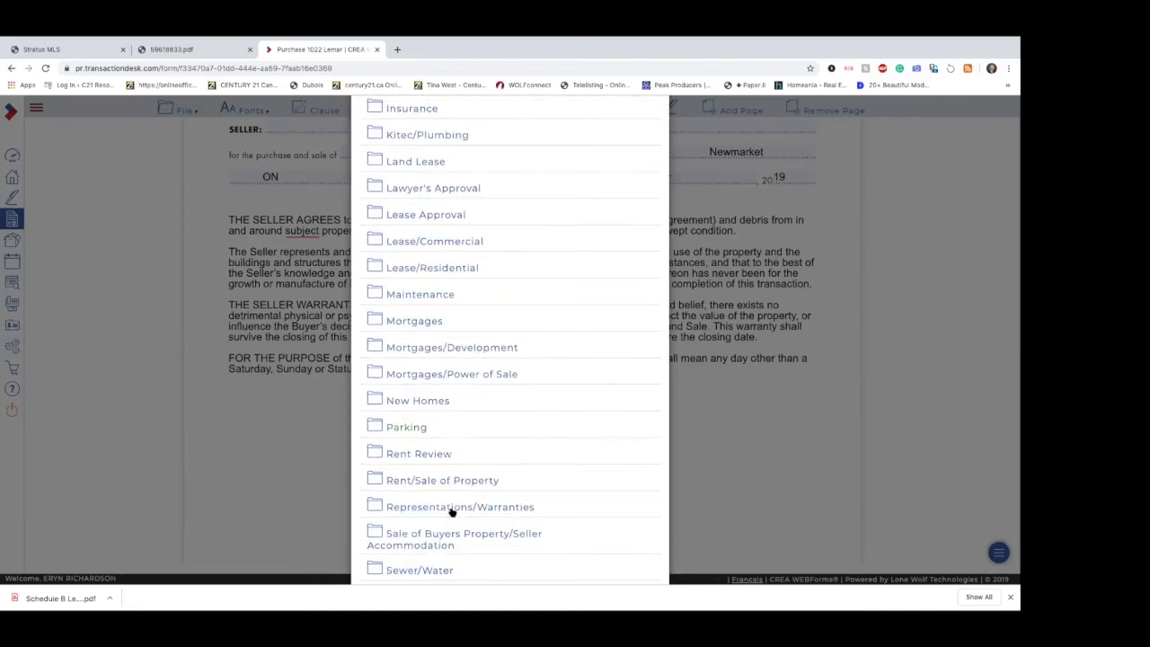
pyautogui.scroll(-2, 452, 512)
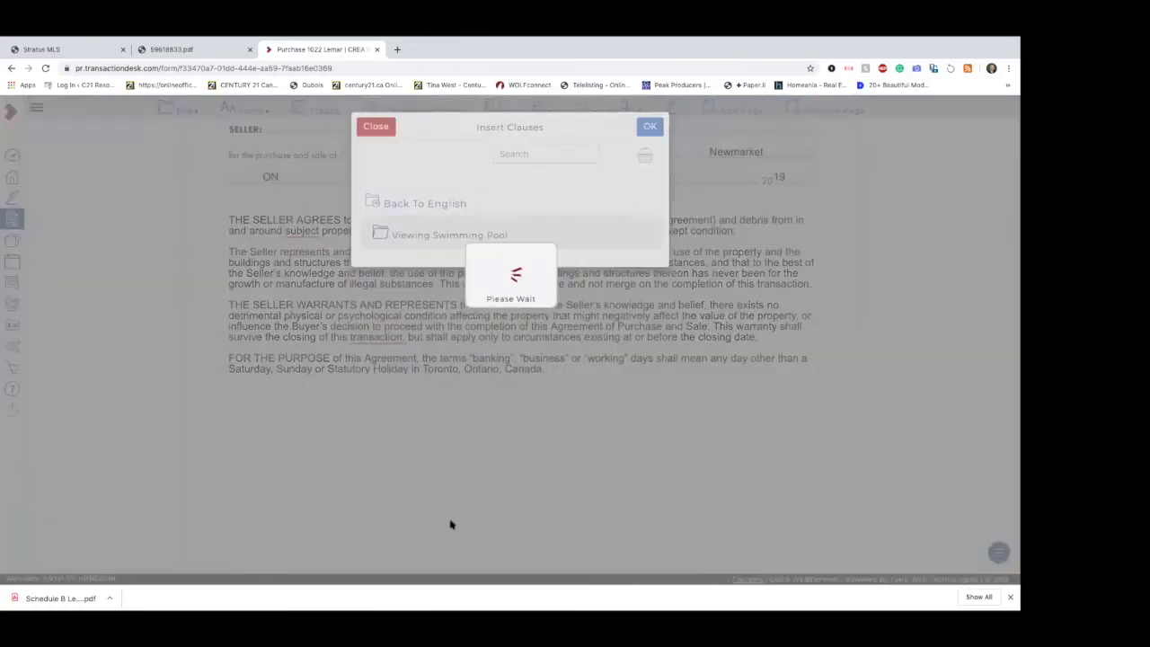
pyautogui.click(452, 524)
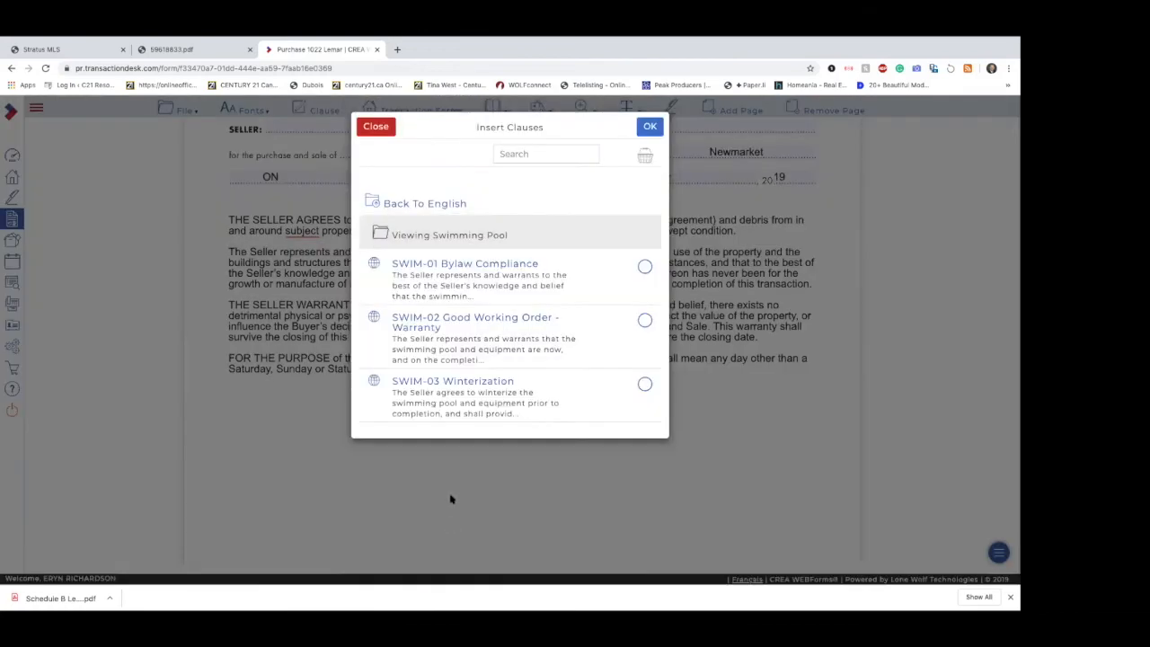
# Step: Select the SWIM-01 Bylaw Compliance and SWIM-02 Good Working Order clauses, previewing SWIM-01's full text, and clear both selections
pyautogui.click(645, 268)
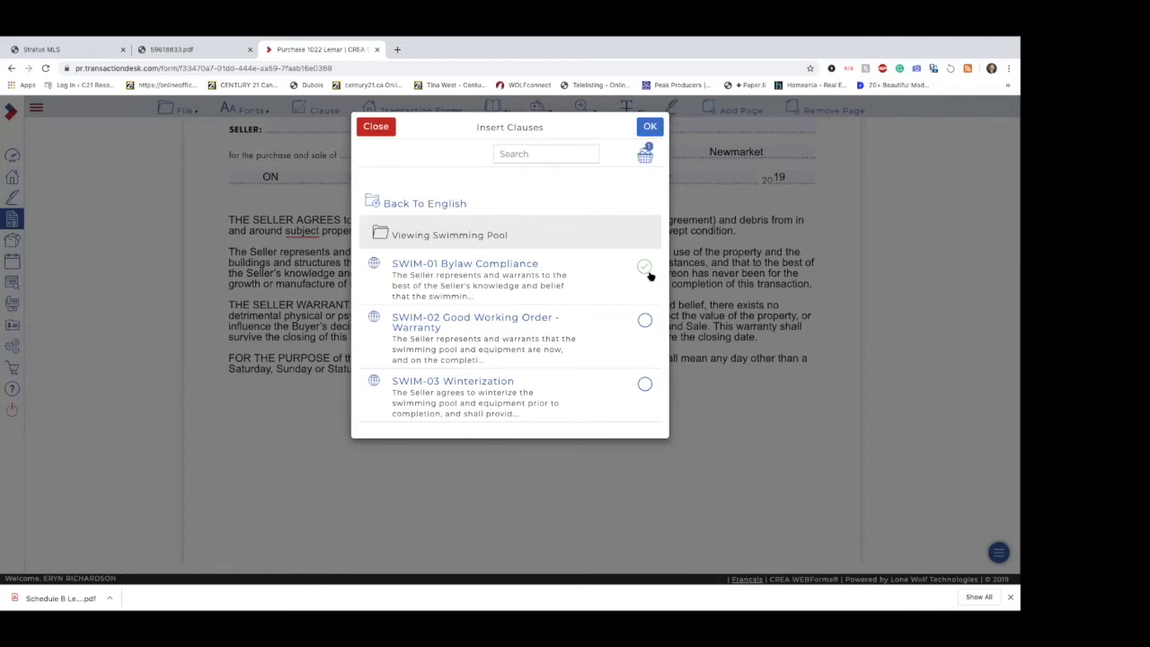
pyautogui.click(526, 265)
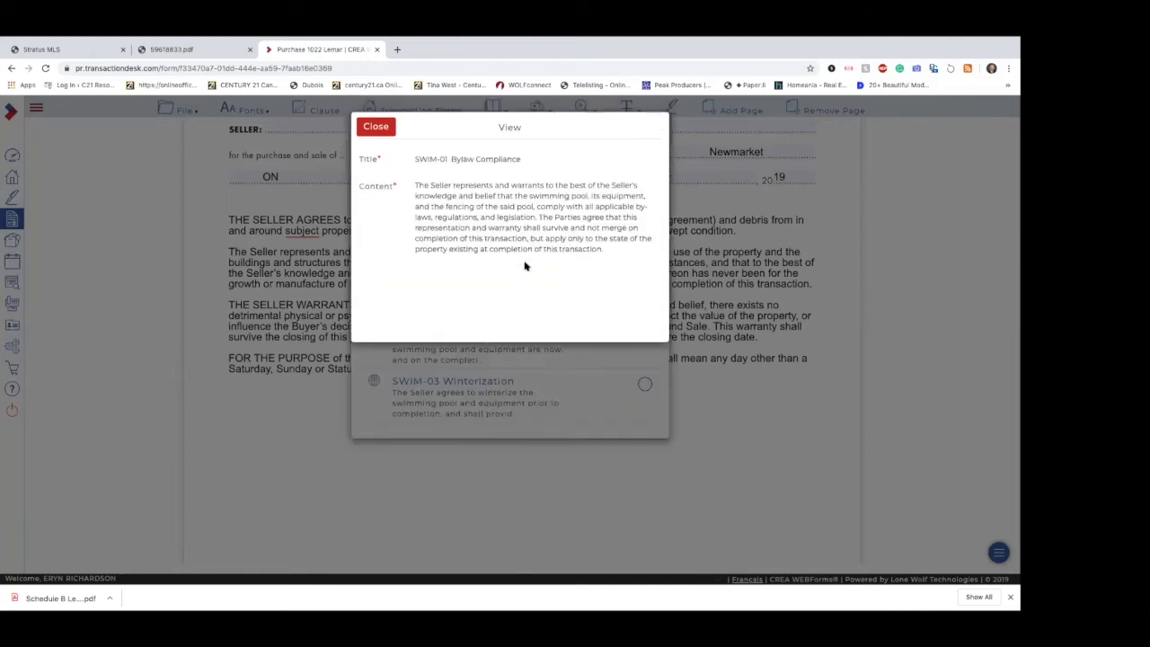
pyautogui.click(376, 127)
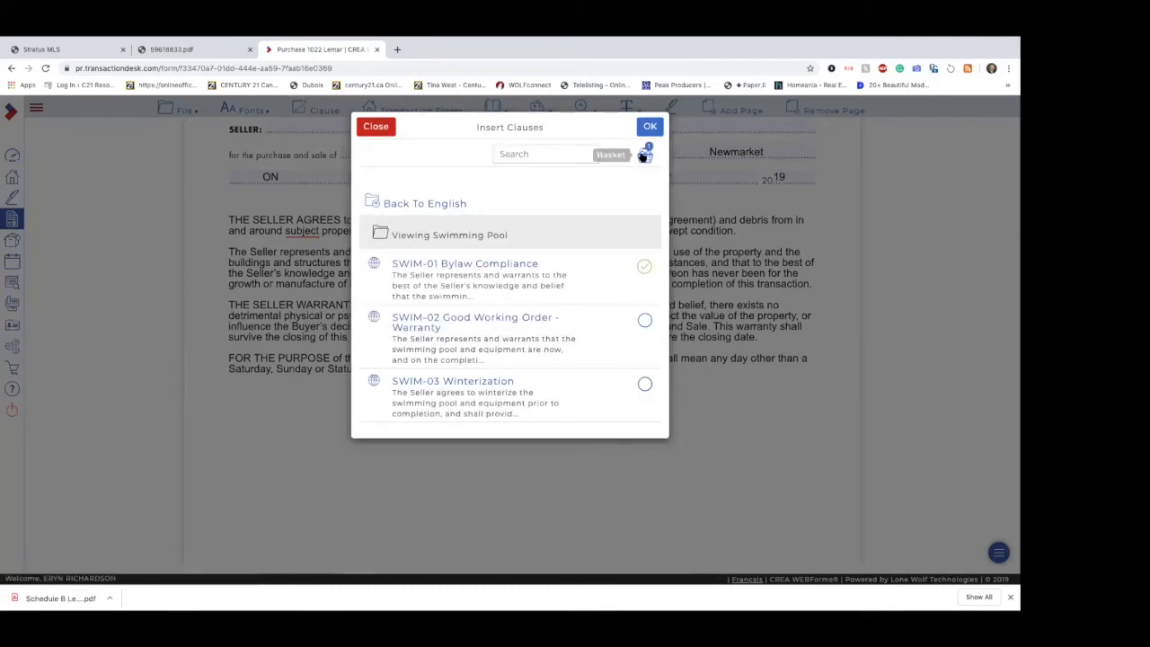
pyautogui.click(645, 320)
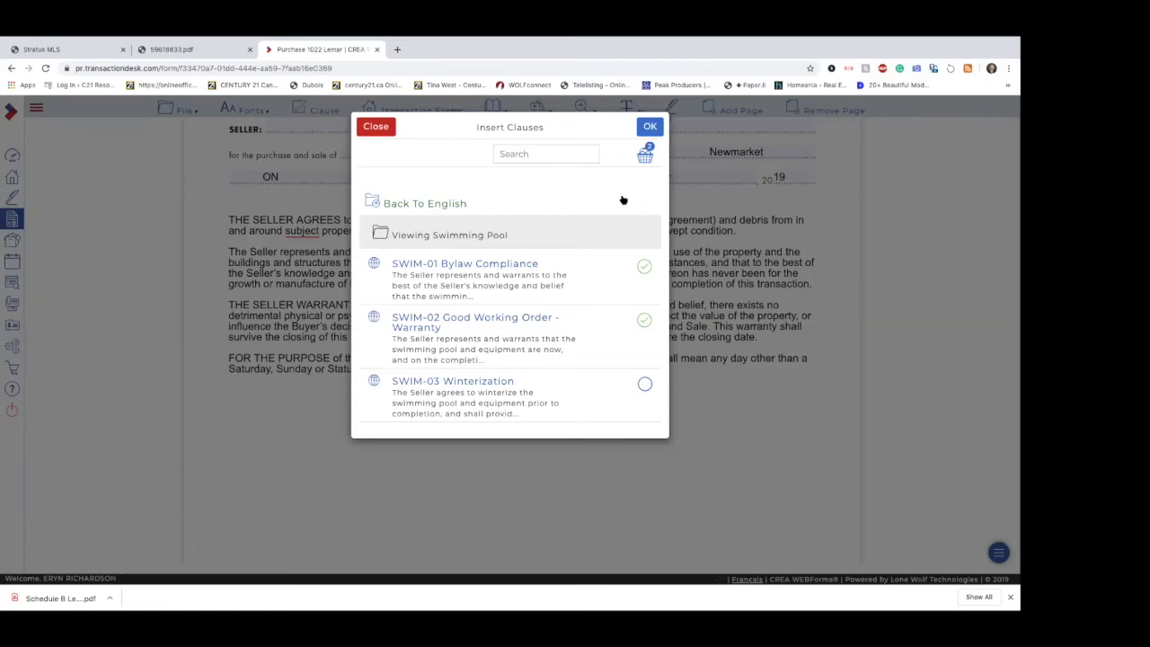
pyautogui.click(645, 266)
pyautogui.click(644, 319)
# Step: Search the clause library for "swim" and review the matching pool clauses
pyautogui.click(527, 155)
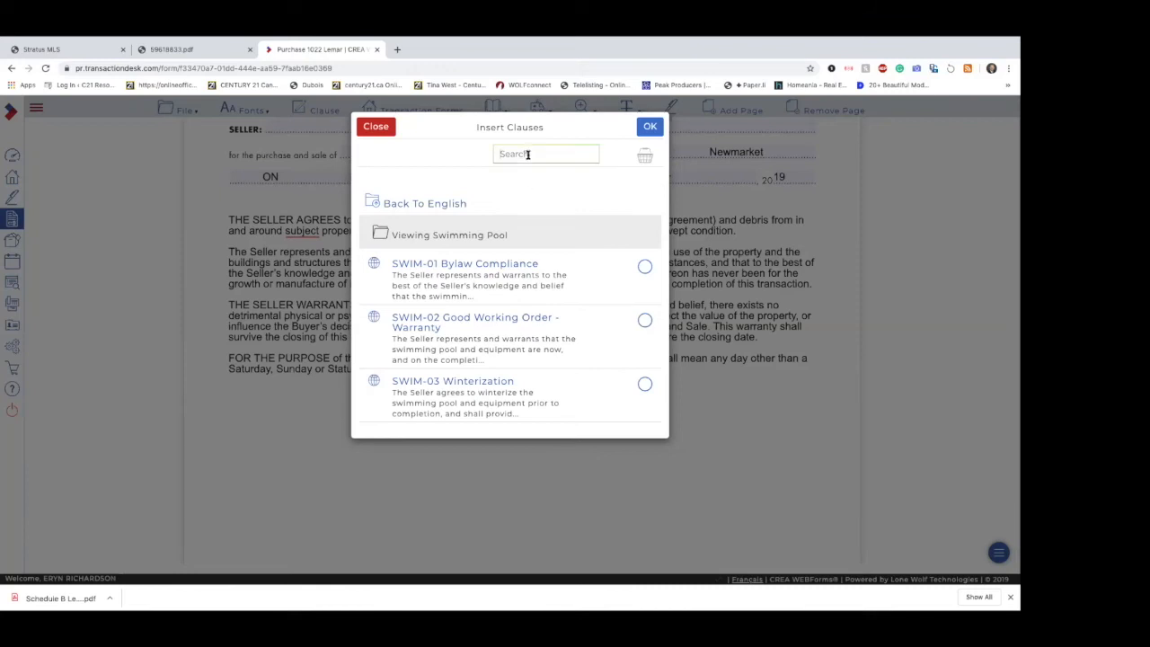
pyautogui.write('swim')
pyautogui.press('Return')
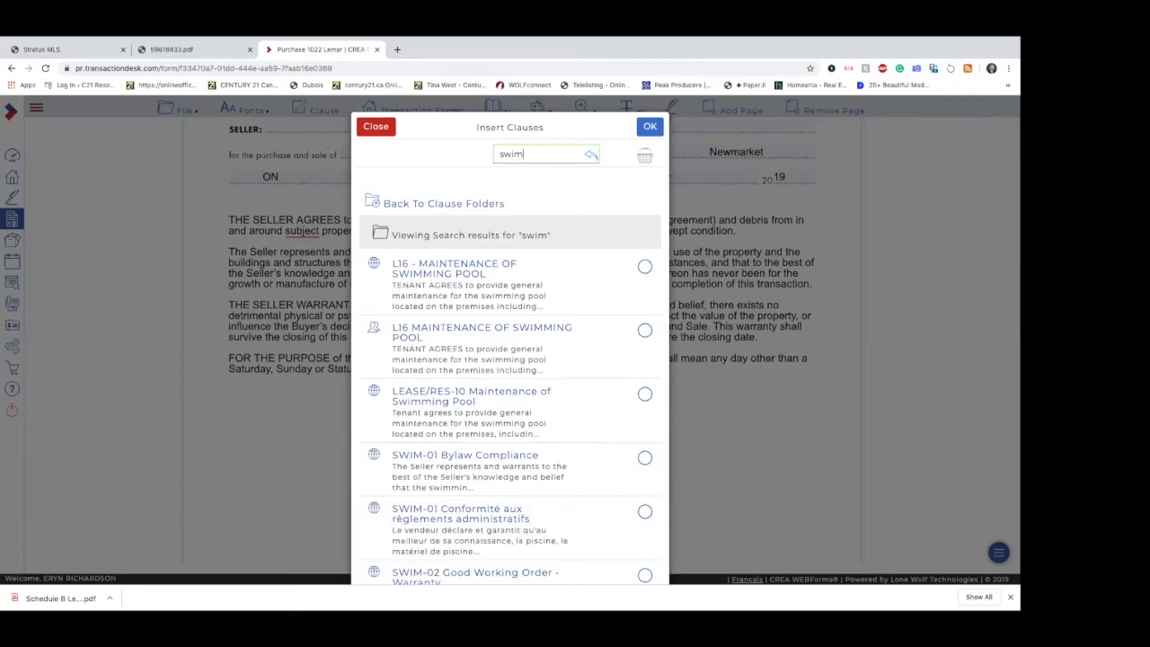
pyautogui.scroll(-3, 521, 326)
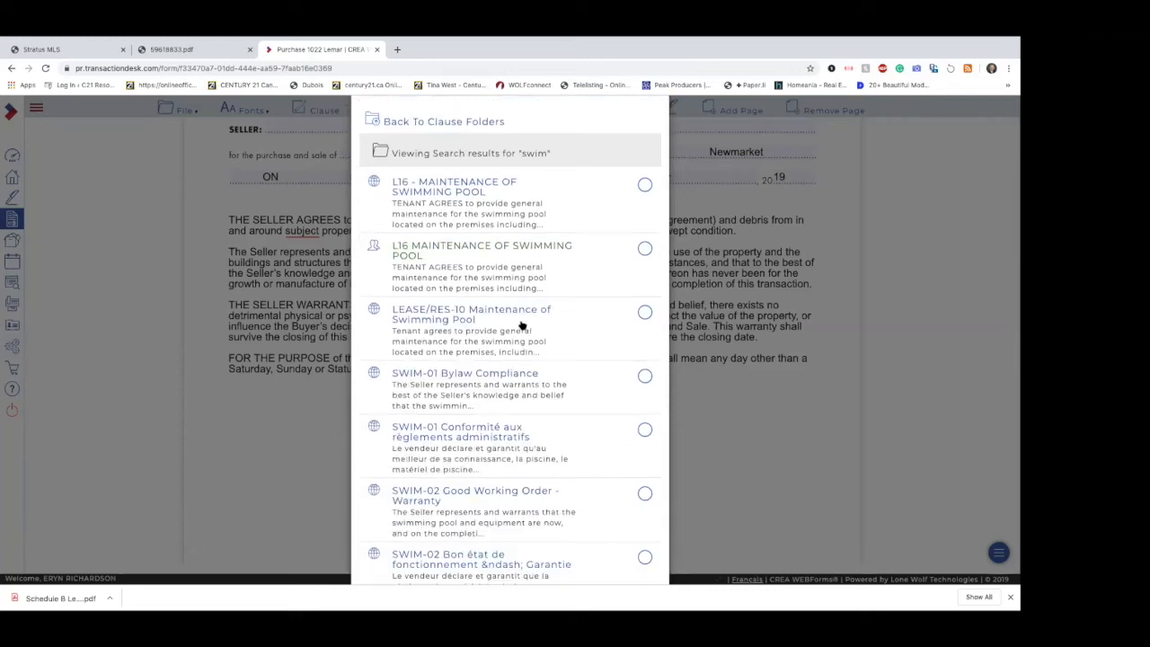
pyautogui.scroll(-3, 521, 326)
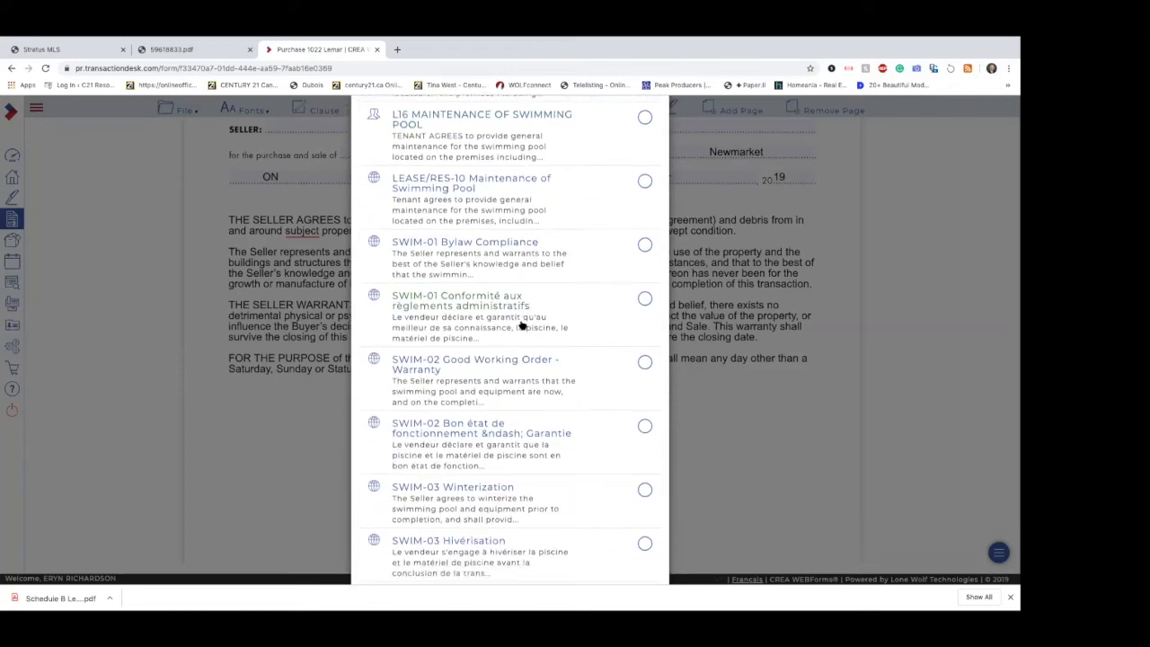
pyautogui.scroll(5, 521, 326)
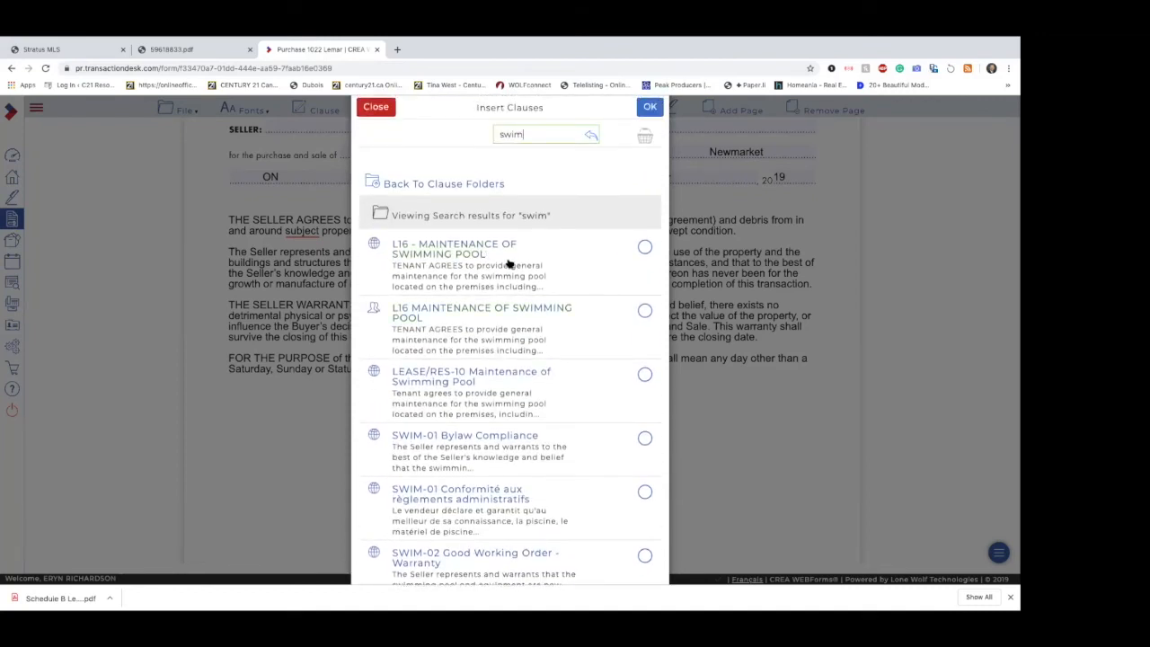
pyautogui.scroll(-3, 552, 369)
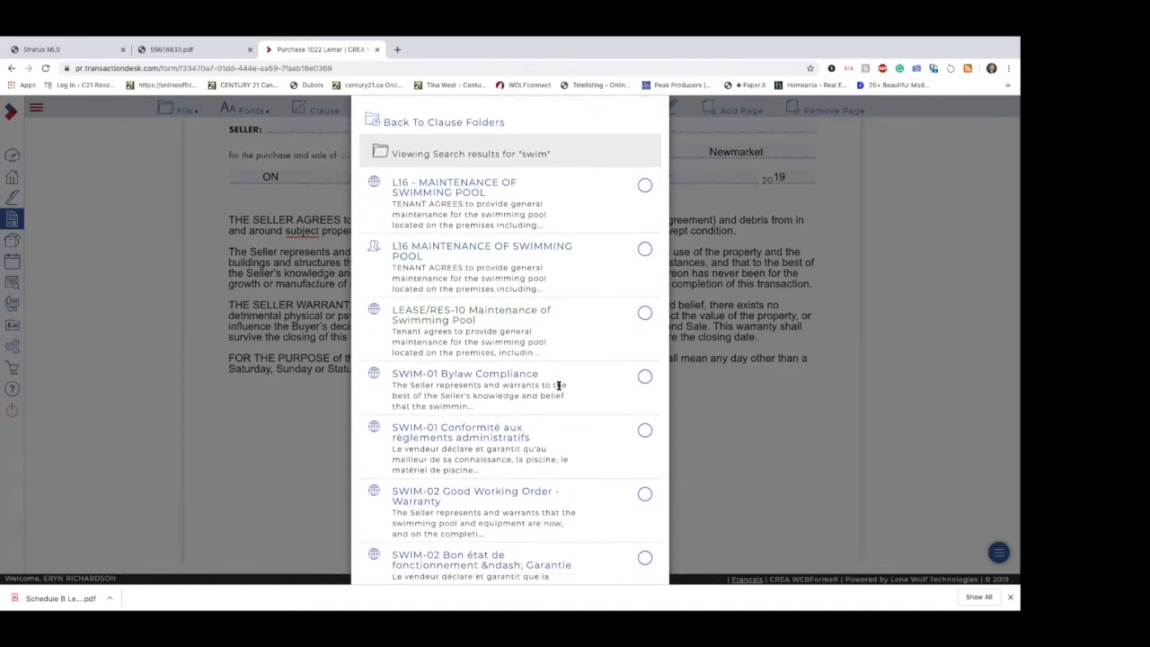
pyautogui.scroll(-2, 521, 395)
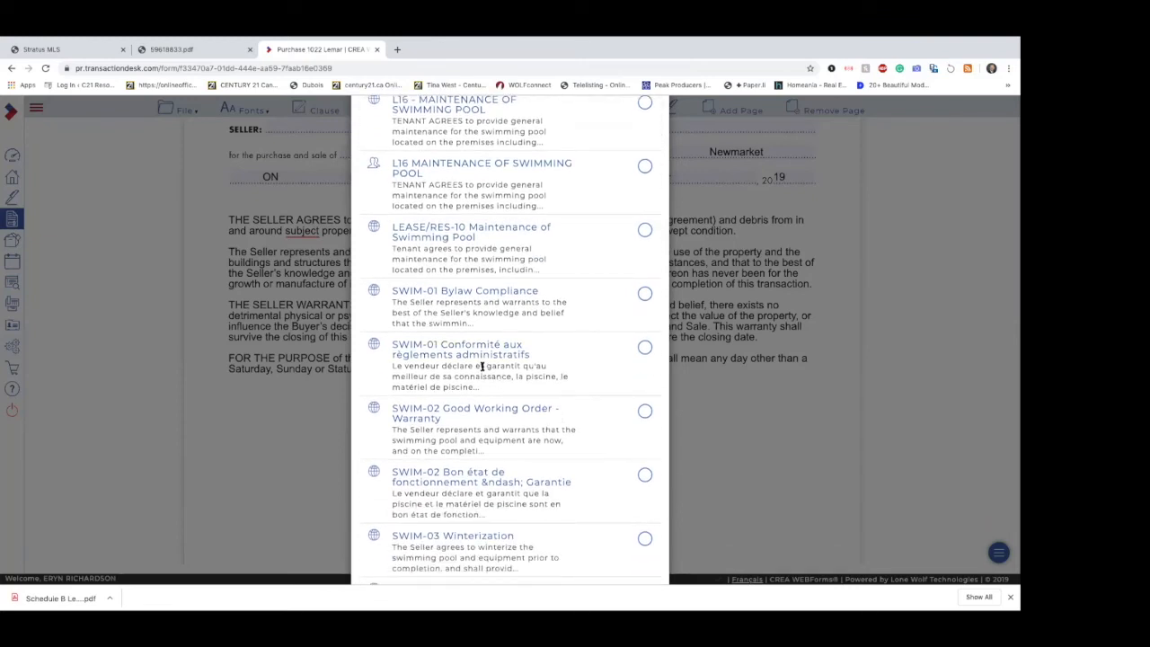
pyautogui.scroll(-3, 557, 457)
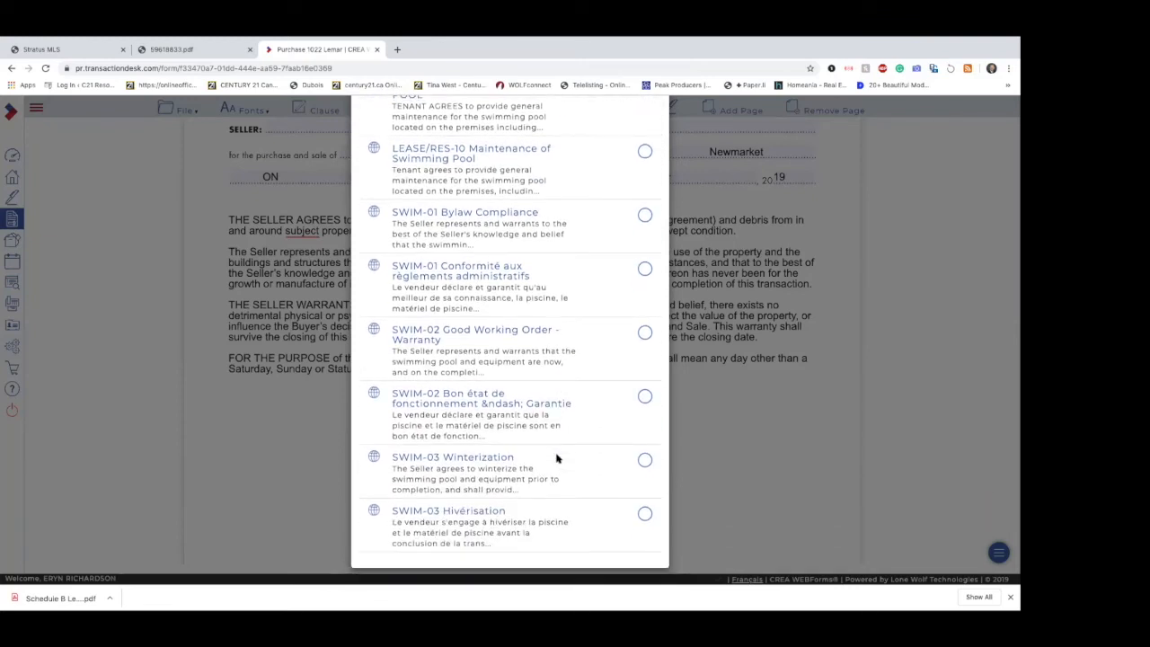
pyautogui.scroll(8, 576, 417)
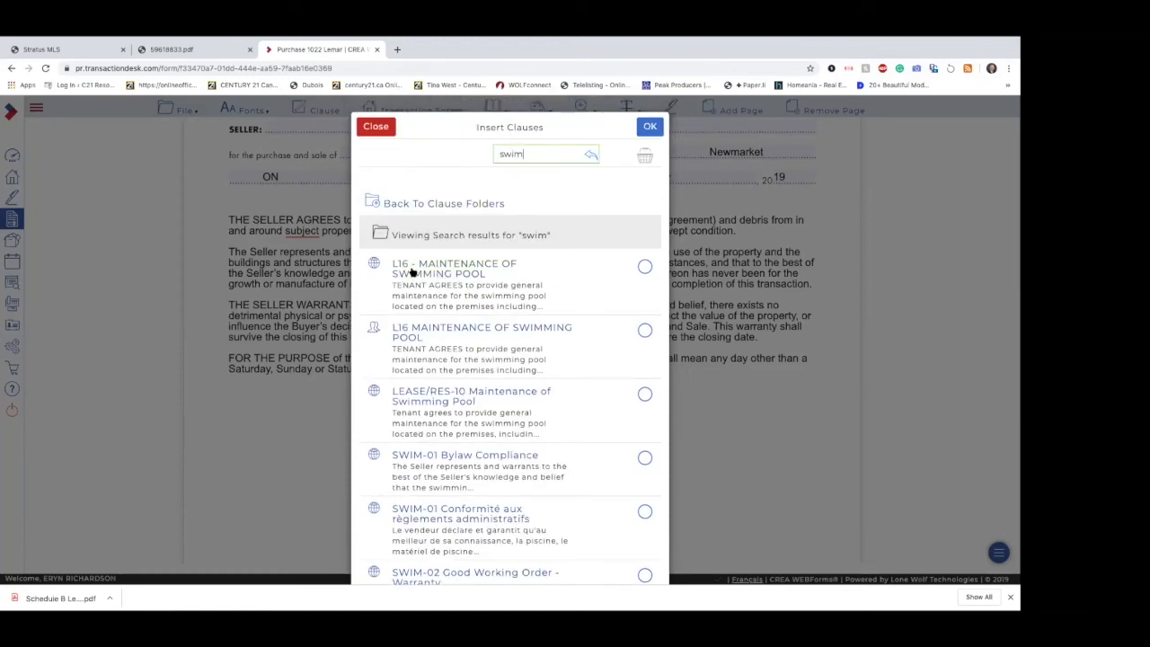
# Step: Replace the clause search term with "l16"
pyautogui.press('BackSpace')
pyautogui.press('BackSpace')
pyautogui.write('l16')
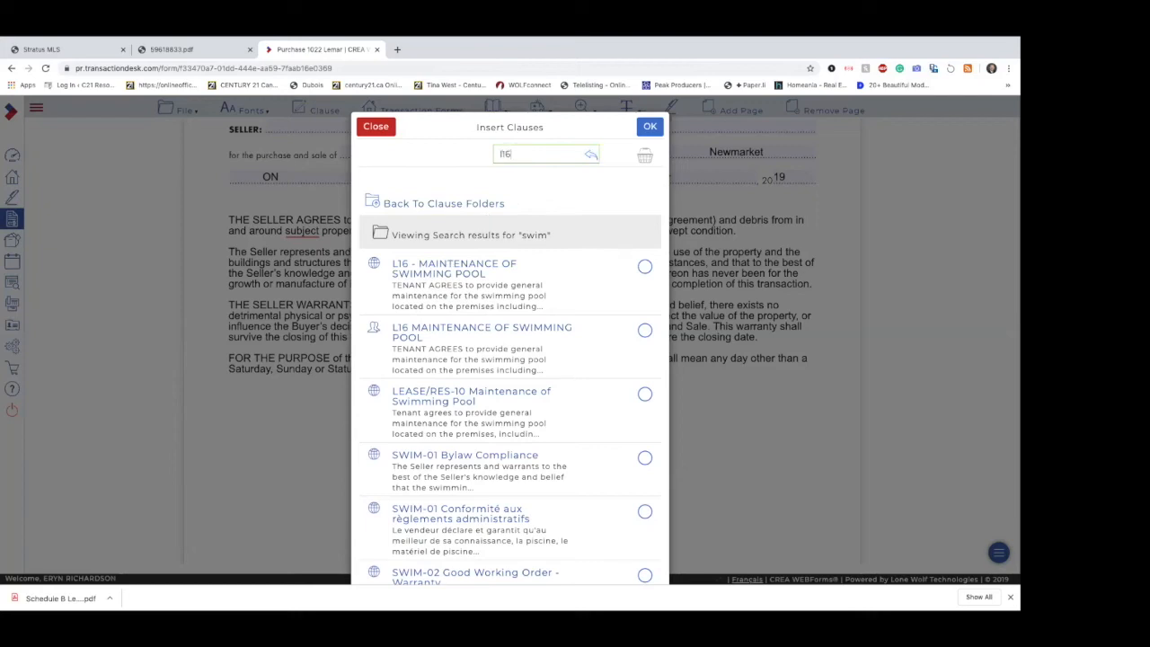
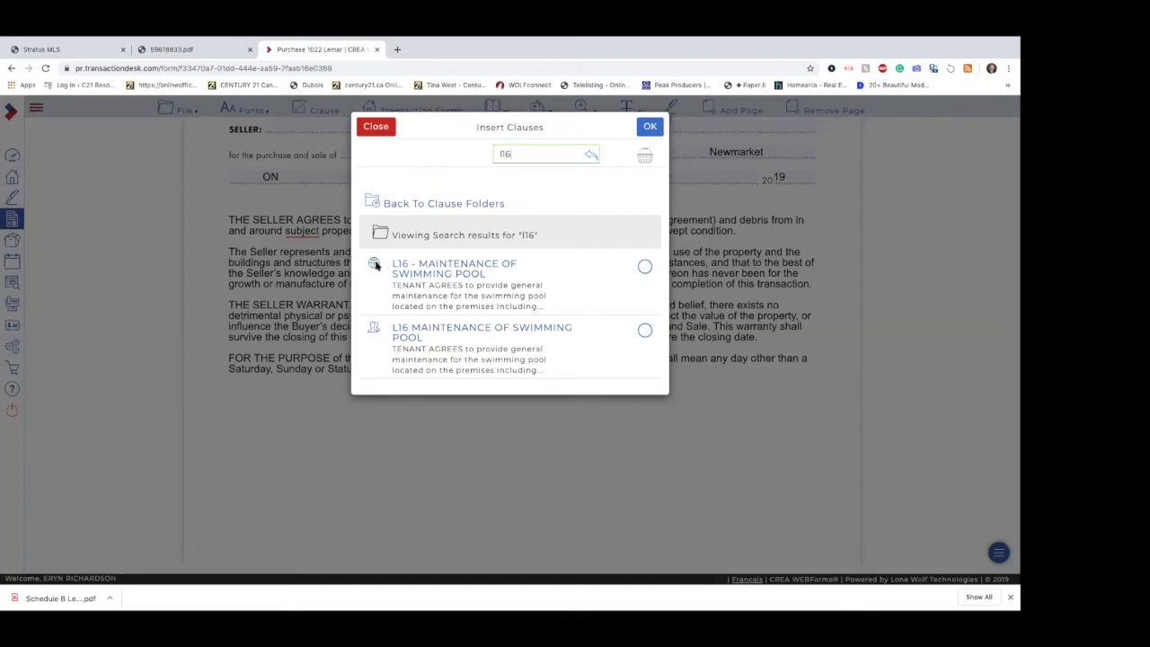
# Step: Search the clause library for "lawy" and review the matching lawyer's approval clauses
pyautogui.press('BackSpace')
pyautogui.press('BackSpace')
pyautogui.press('BackSpace')
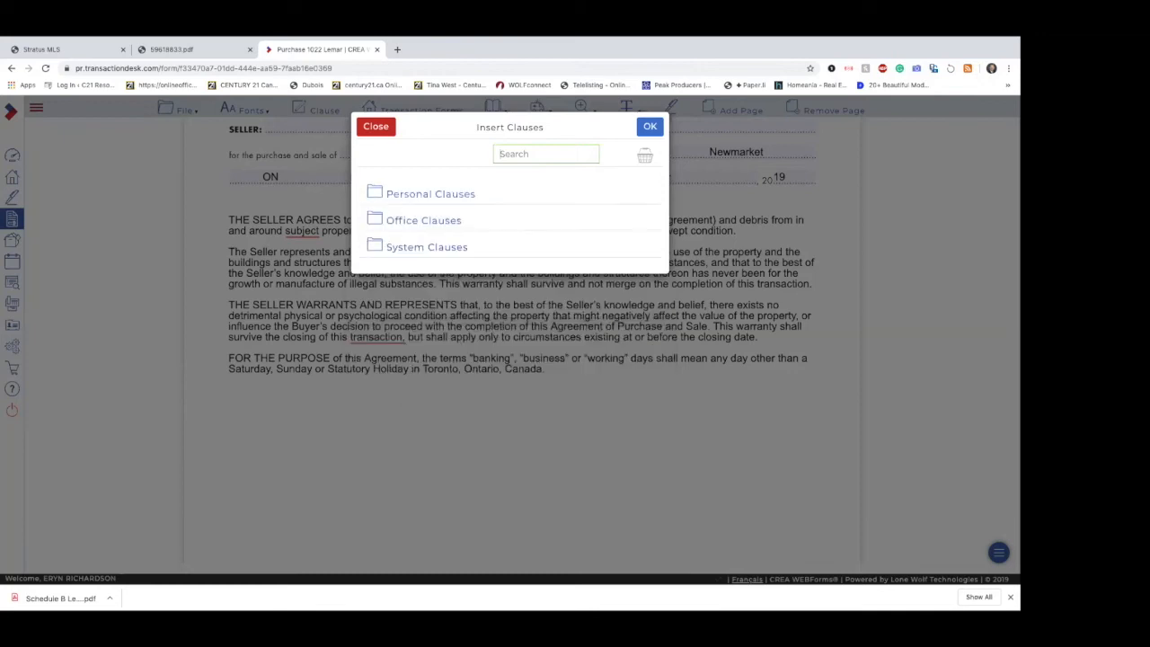
pyautogui.write('lawy')
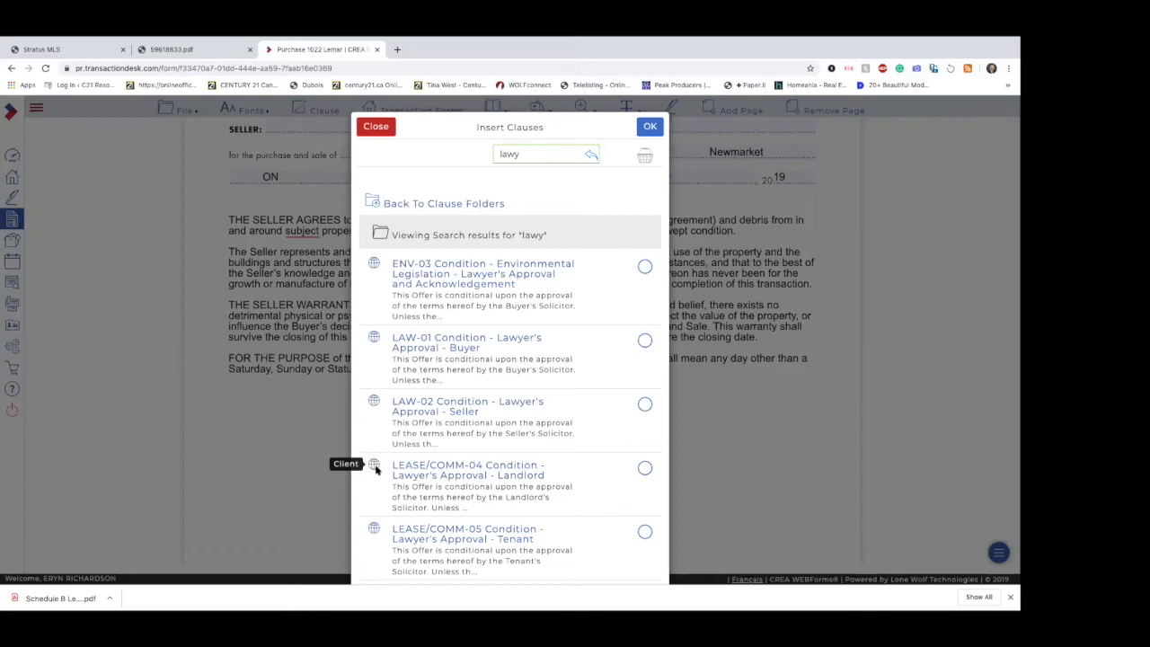
pyautogui.scroll(-1, 376, 468)
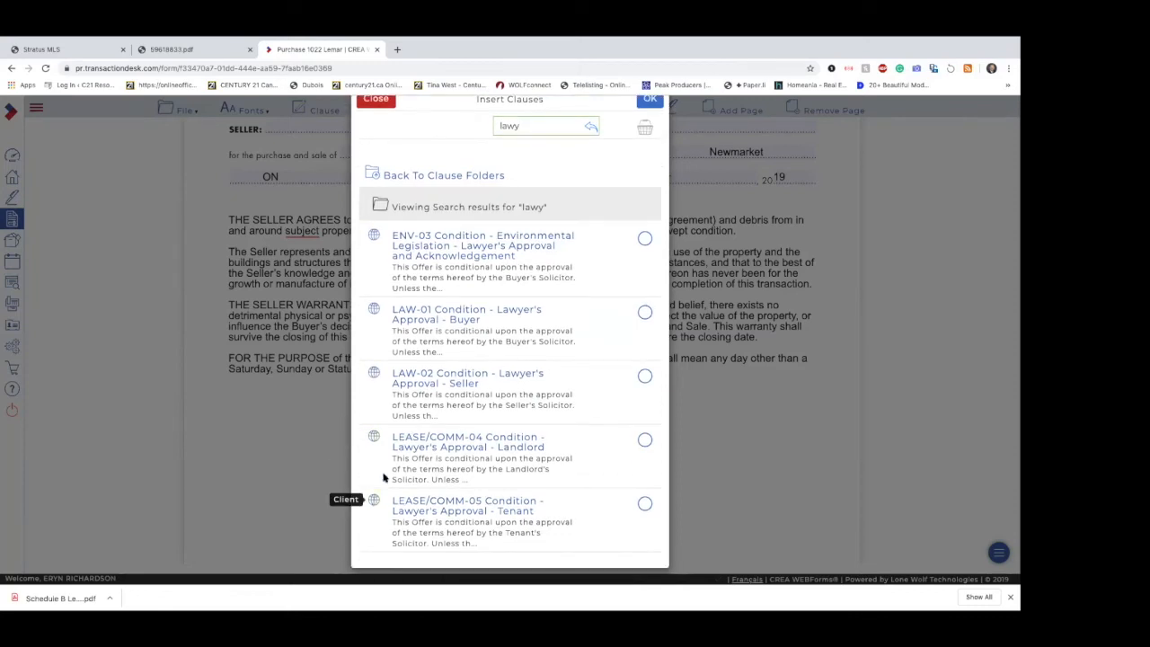
pyautogui.scroll(1, 470, 318)
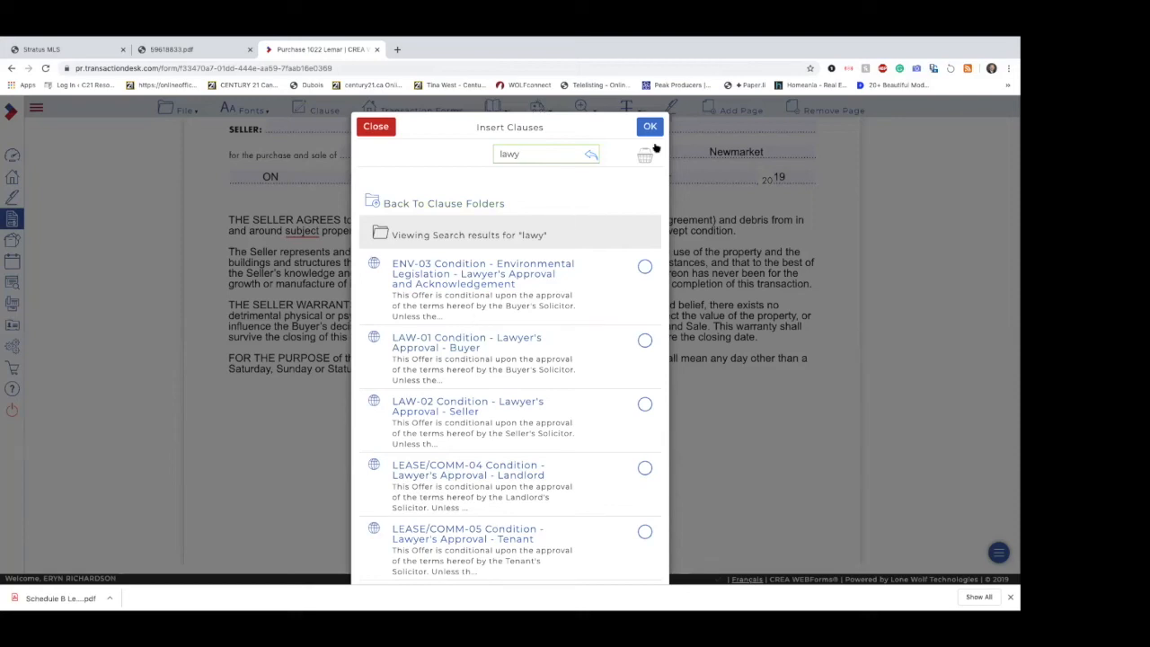
# Step: Replace the clause search term with "swim" to list the swimming pool clauses
pyautogui.moveTo(525, 153); pyautogui.dragTo(443, 156)
pyautogui.write('sei')
pyautogui.press('BackSpace')
pyautogui.press('BackSpace')
pyautogui.press('BackSpace')
pyautogui.write('swim')
pyautogui.press('Return')
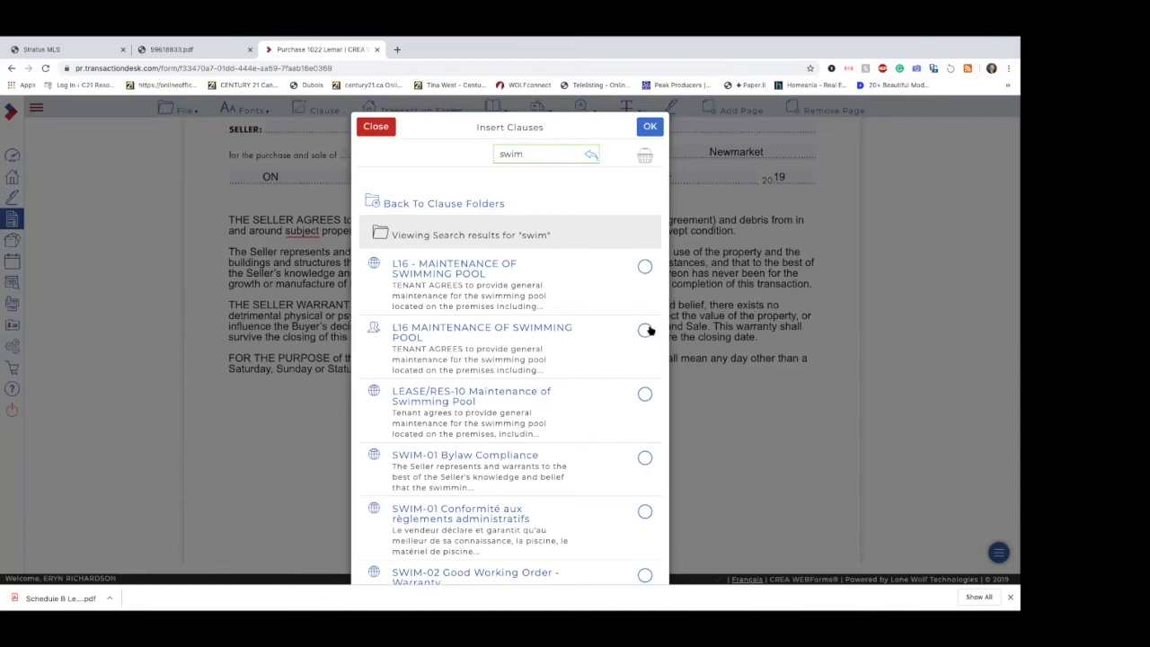
# Step: Insert the English SWIM-01 Bylaw Compliance, SWIM-02 Good Working Order - Warranty and SWIM-03 Winterization clauses into Schedule A
pyautogui.scroll(-2, 649, 395)
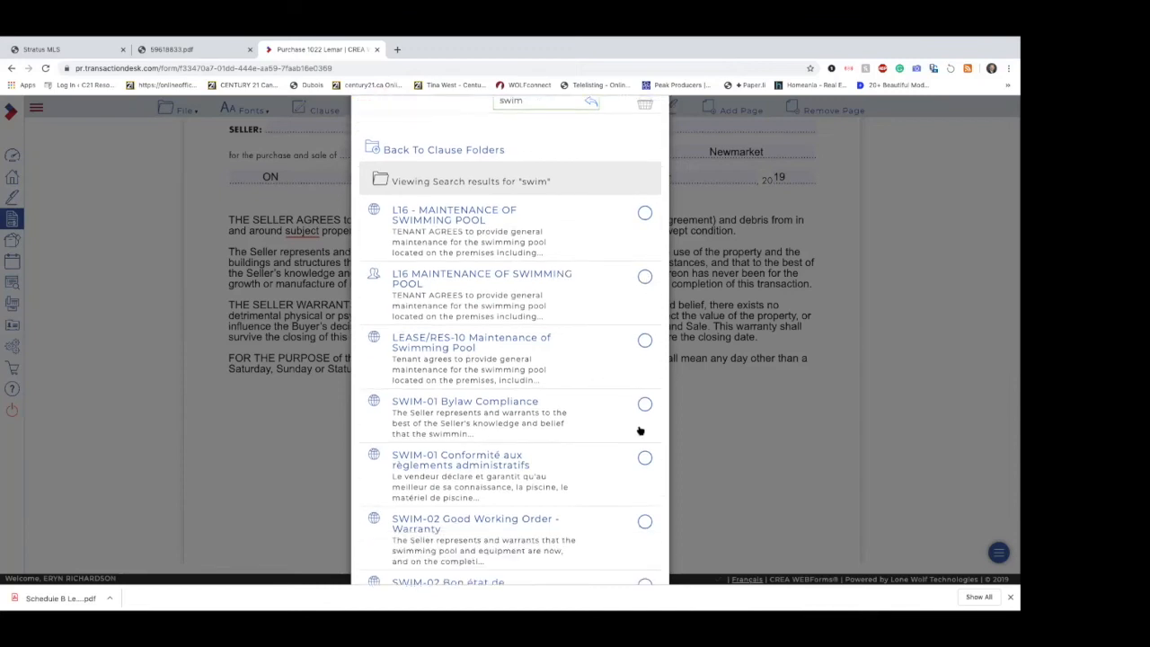
pyautogui.click(644, 384)
pyautogui.scroll(-2, 619, 485)
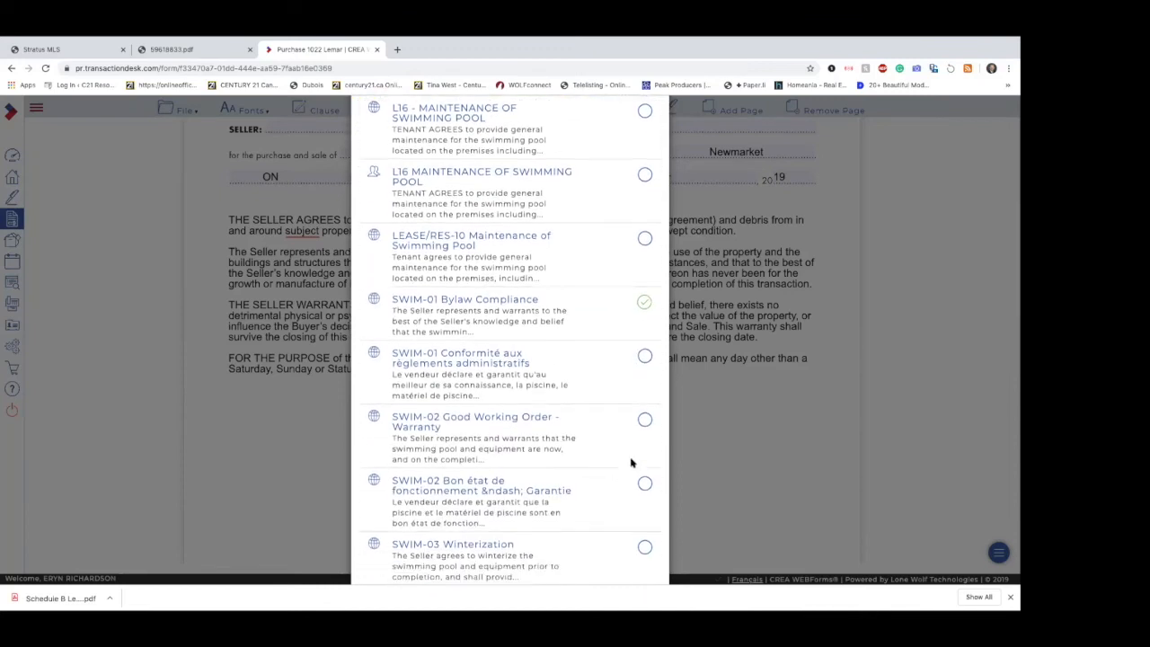
pyautogui.click(644, 419)
pyautogui.scroll(-1, 619, 480)
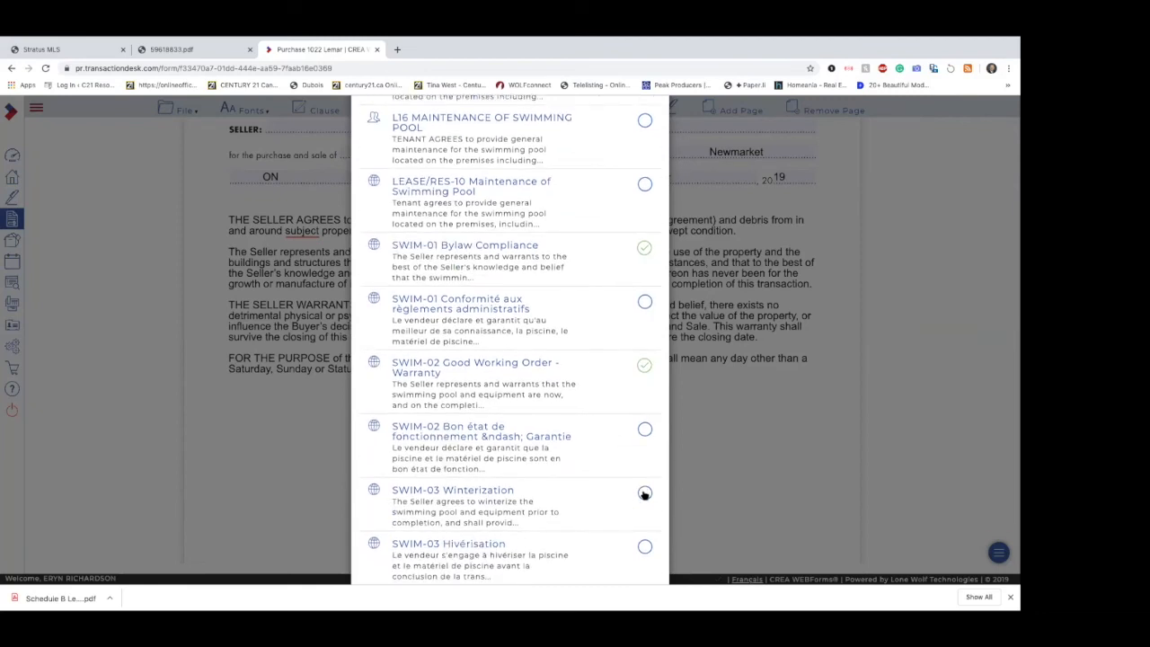
pyautogui.scroll(5, 616, 403)
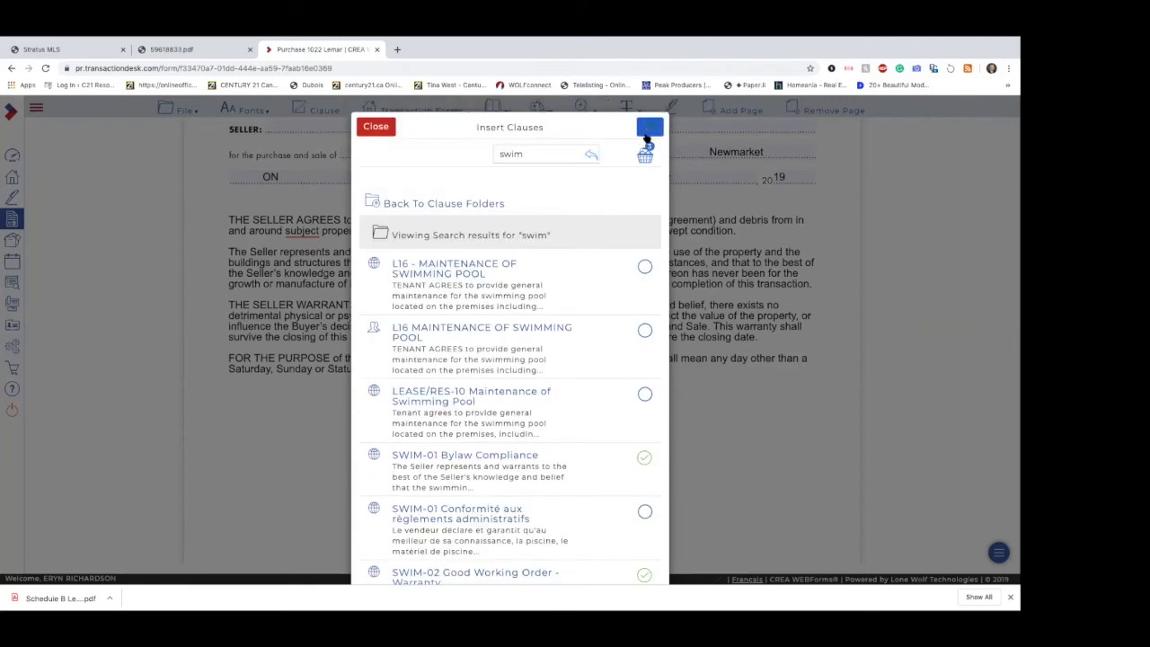
pyautogui.click(649, 129)
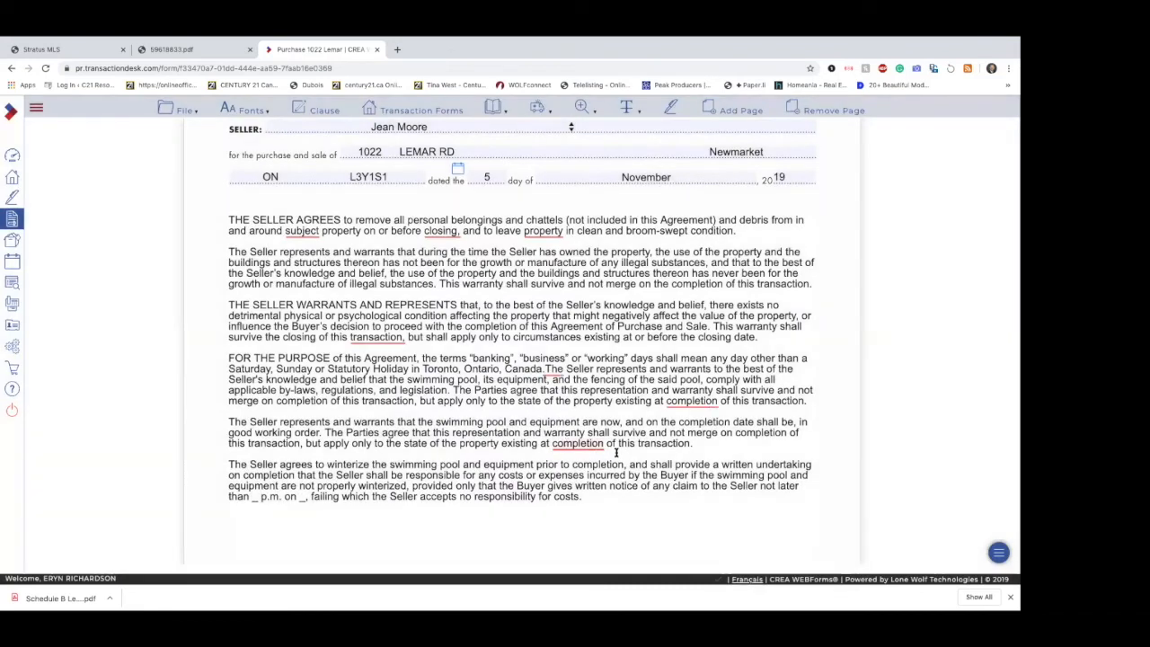
# Step: Add three blank lines below the illegal substances warranty paragraph in Schedule A
pyautogui.click(689, 518)
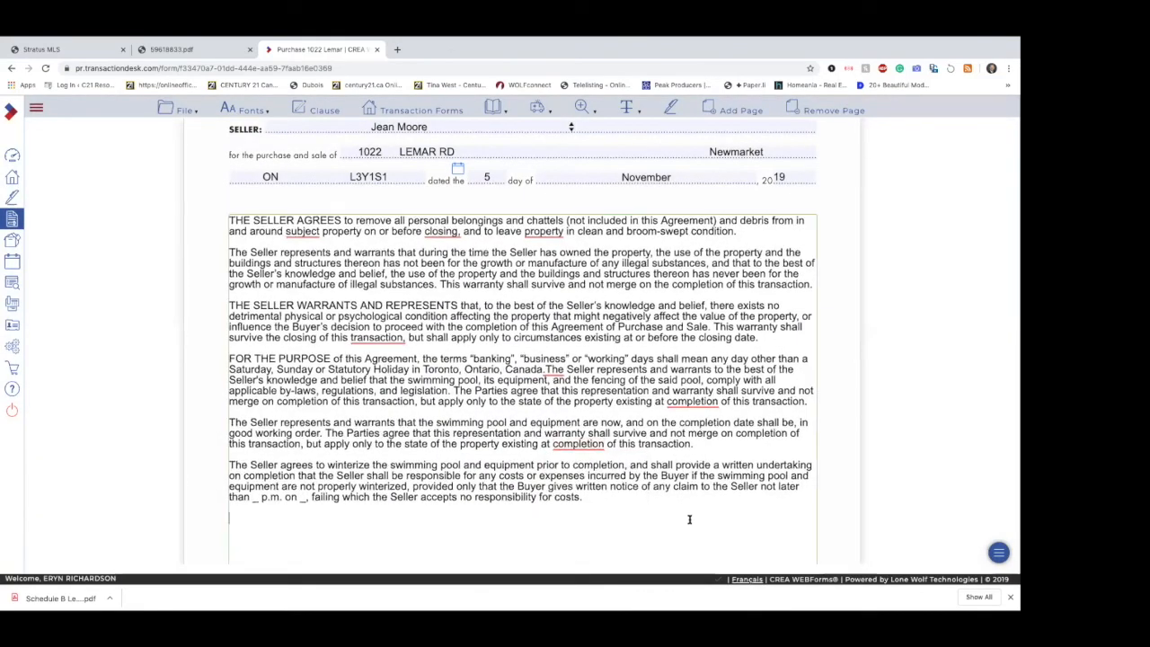
pyautogui.click(601, 294)
pyautogui.press('Return')
pyautogui.press('Return')
pyautogui.press('Return')
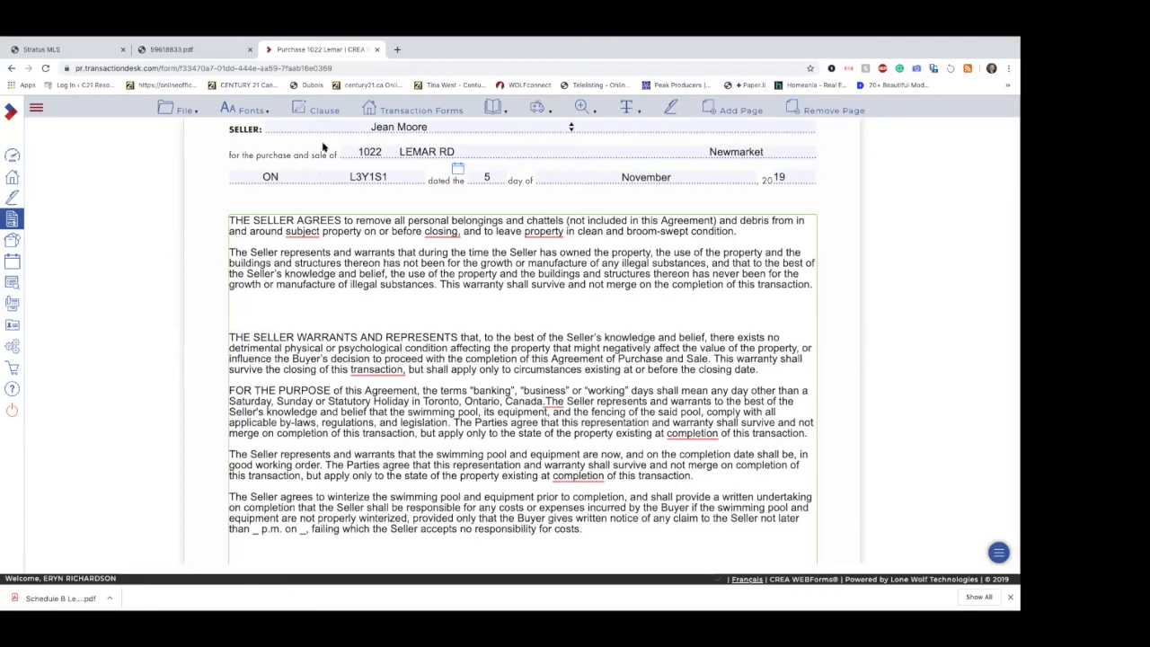
# Step: Search the clause library for "sewer" and insert the first A48 - Water Supply Potability clause into Schedule A
pyautogui.click(310, 110)
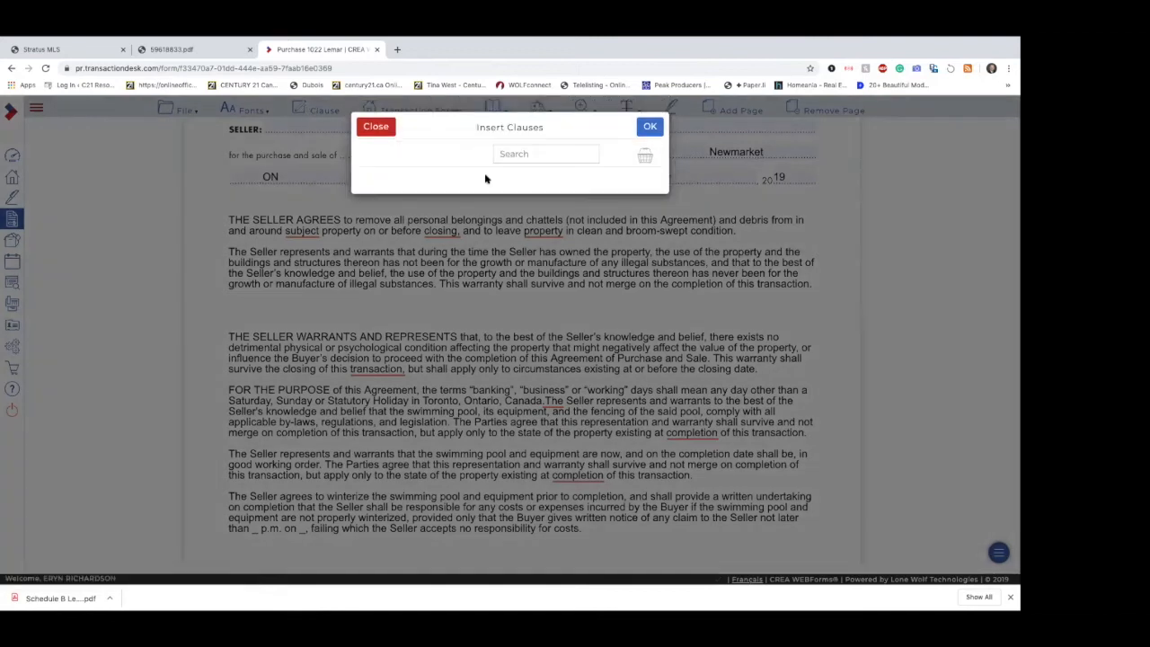
pyautogui.click(527, 155)
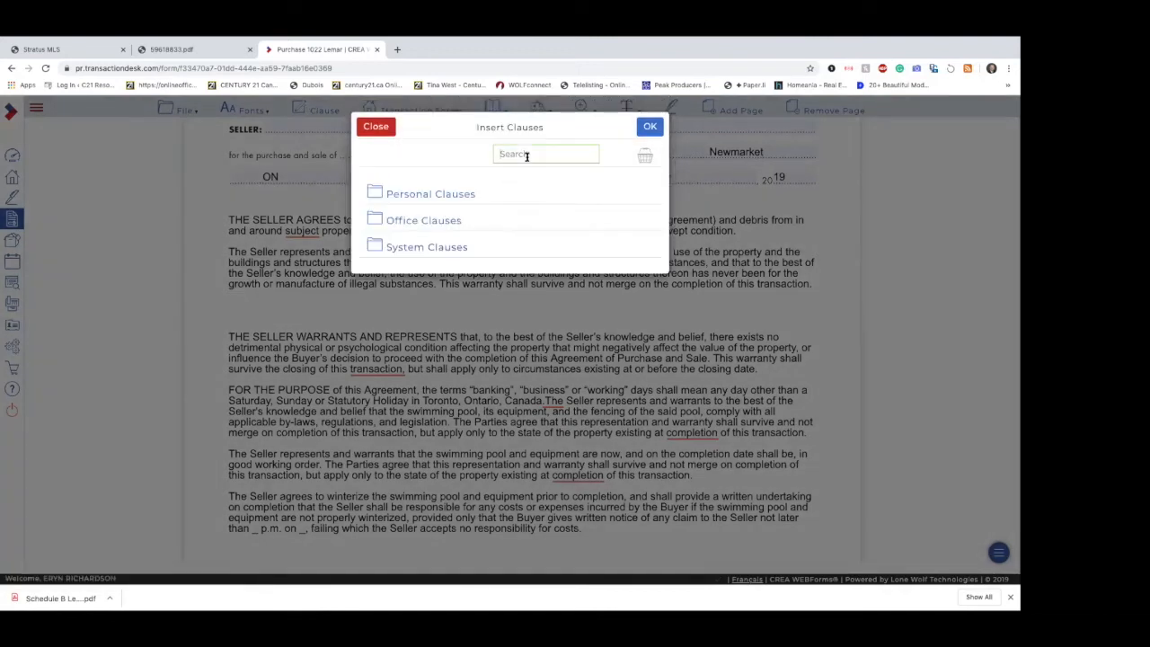
pyautogui.write('sewer')
pyautogui.press('Return')
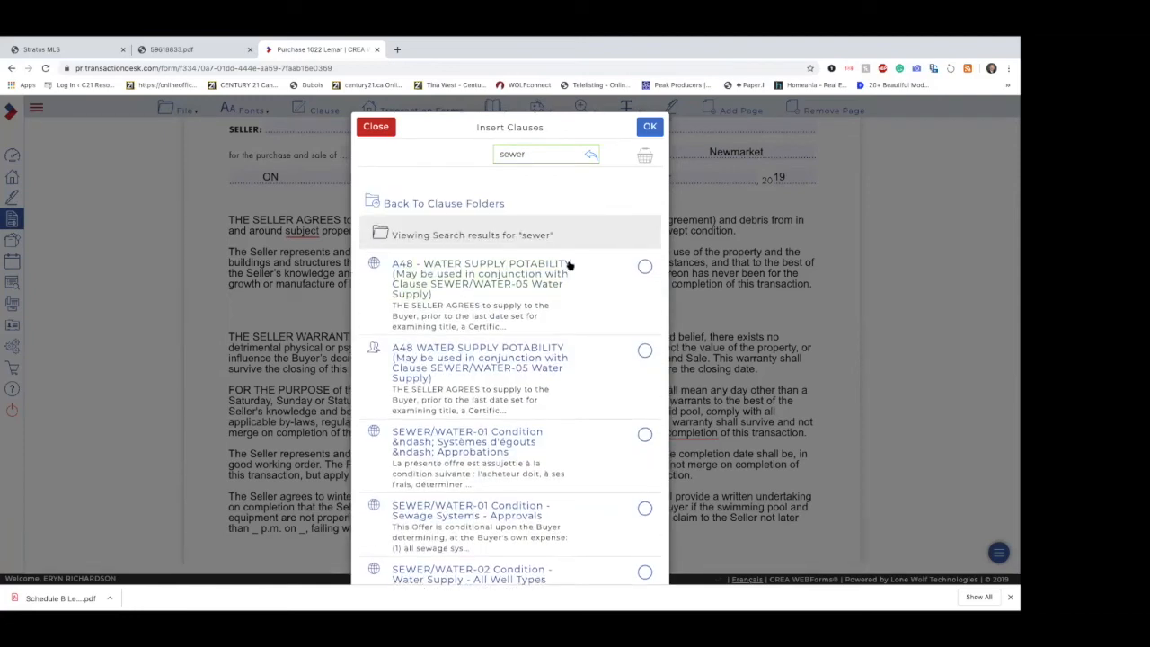
pyautogui.click(645, 266)
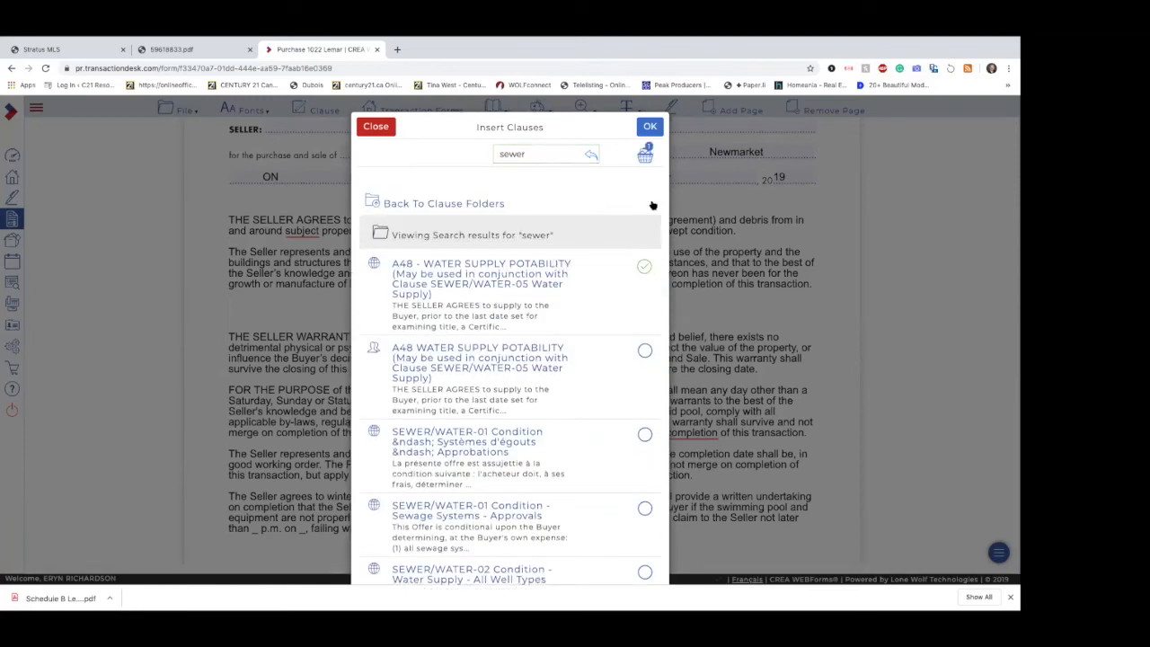
pyautogui.click(650, 126)
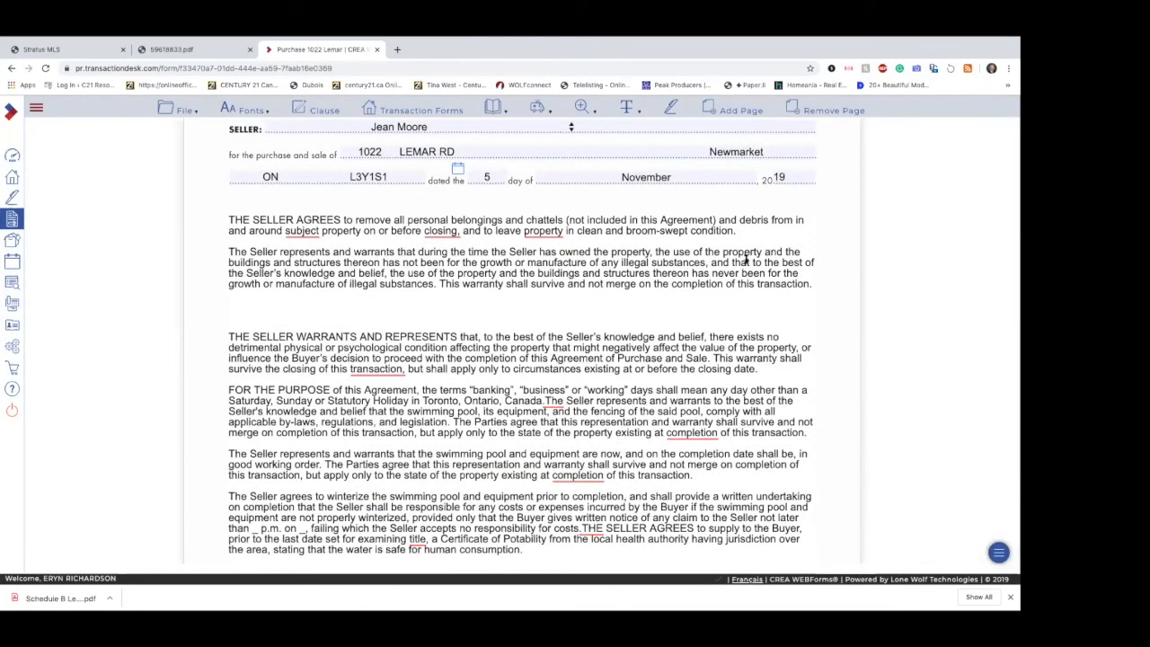
# Step: Try to insert the A48 - Water Supply Potability clause at the blank line below the illegal substances warranty, searching for "sew"
pyautogui.scroll(-1, 780, 285)
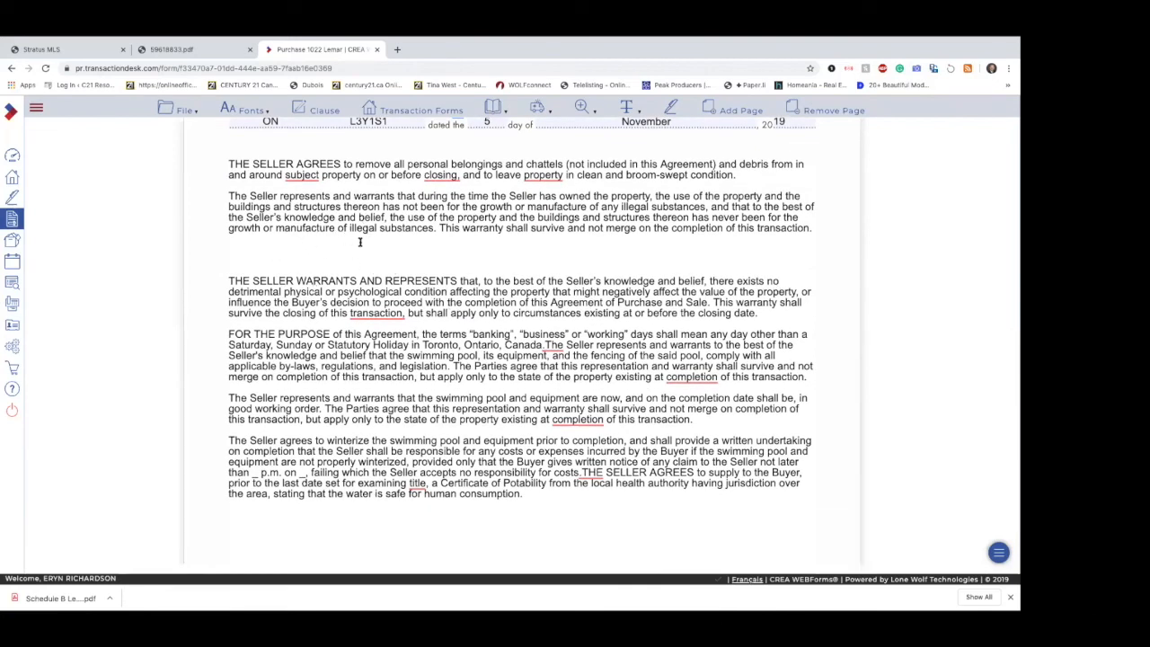
pyautogui.scroll(-3, 382, 451)
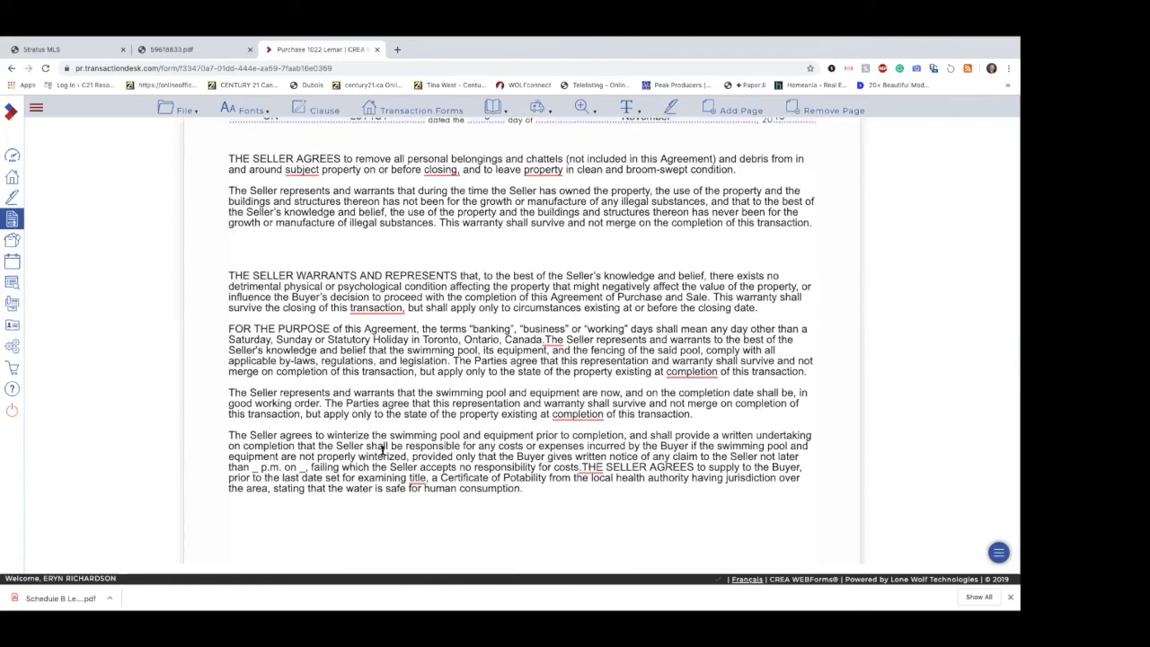
pyautogui.scroll(10, 382, 453)
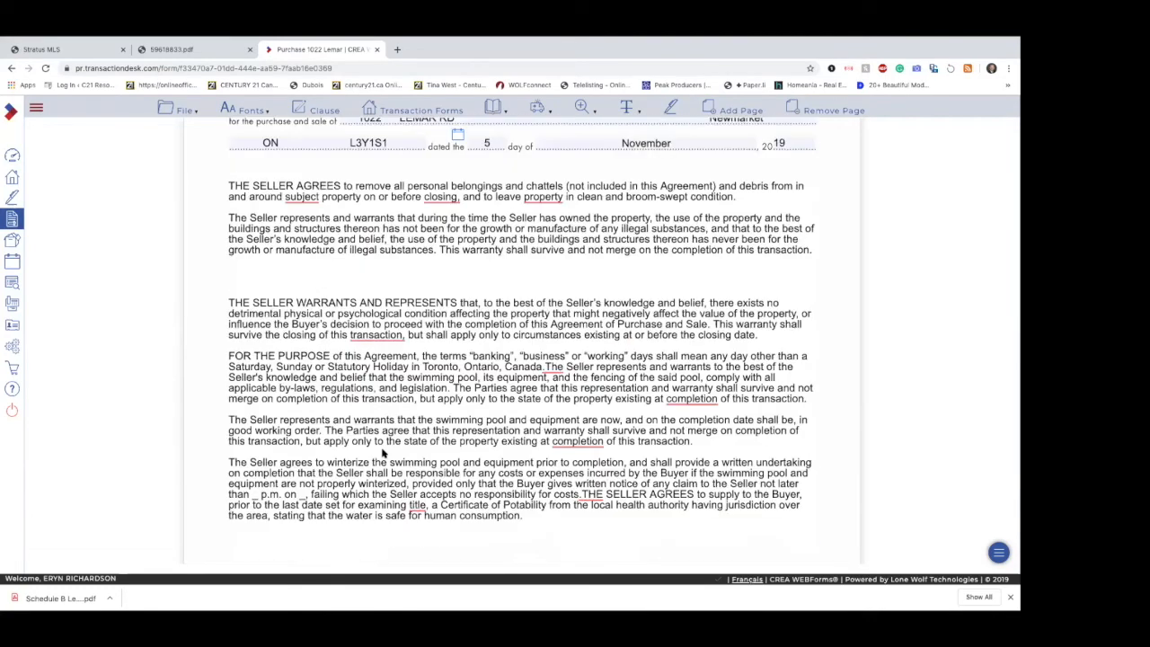
pyautogui.scroll(-9, 381, 452)
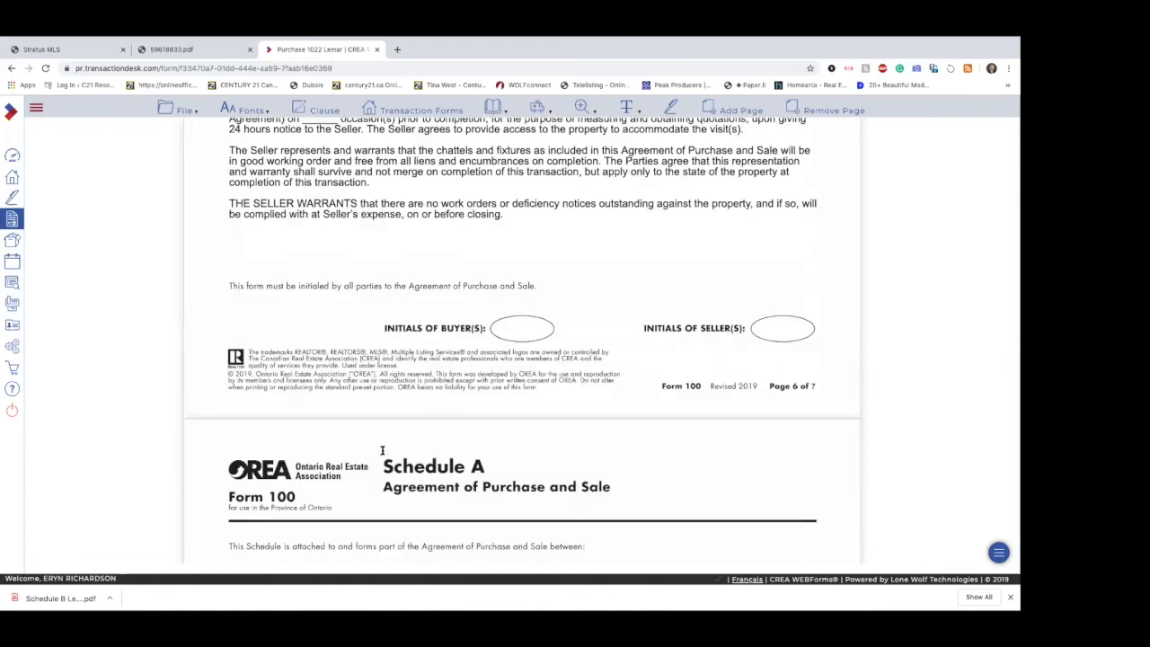
pyautogui.click(272, 341)
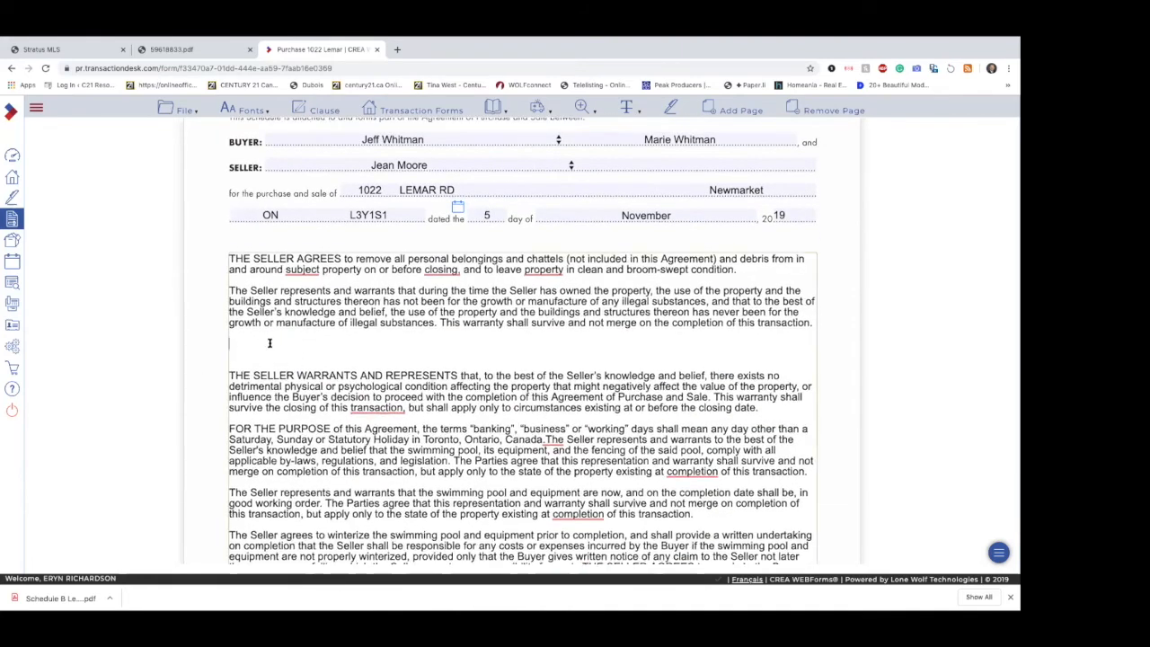
pyautogui.click(322, 111)
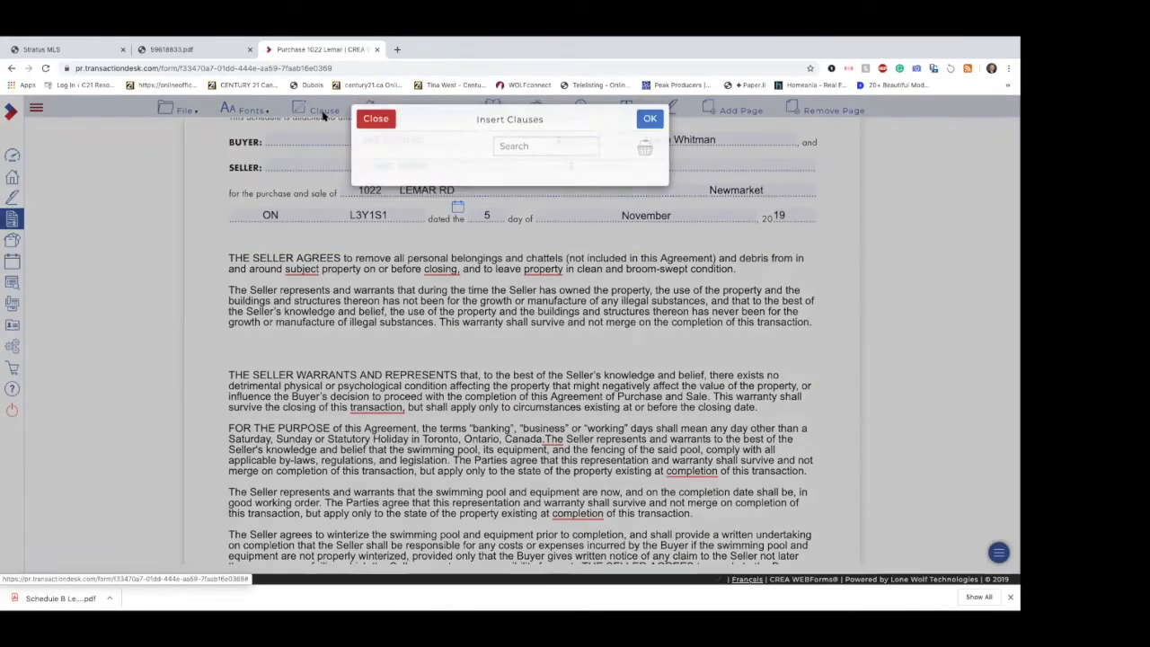
pyautogui.click(521, 154)
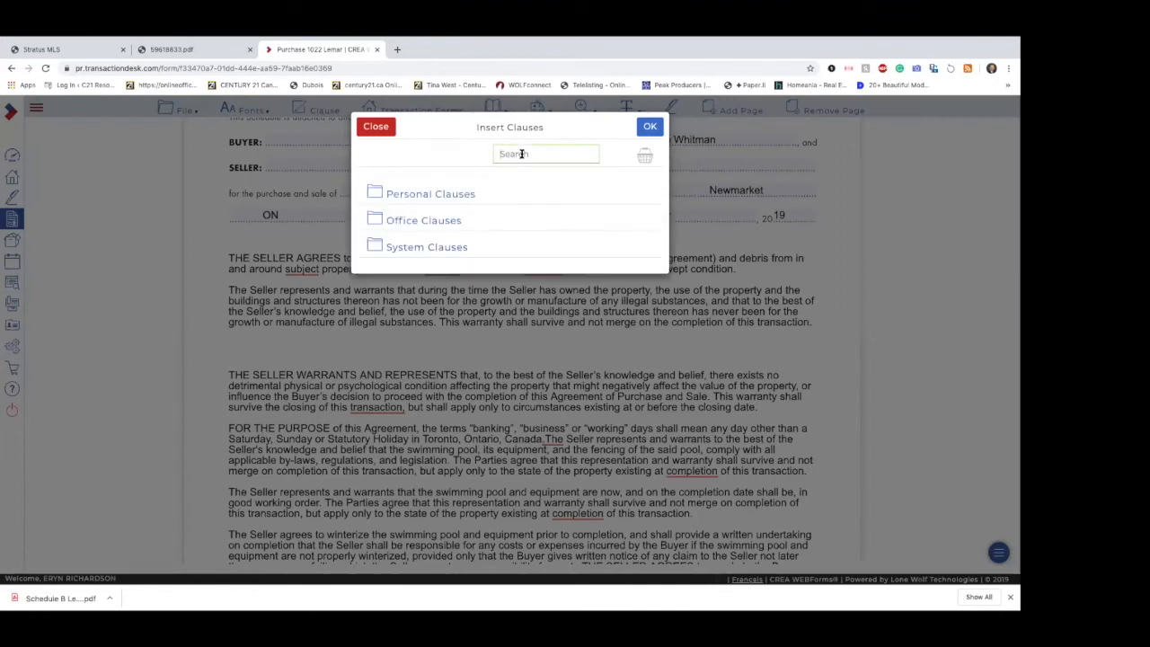
pyautogui.write('sew')
pyautogui.press('Return')
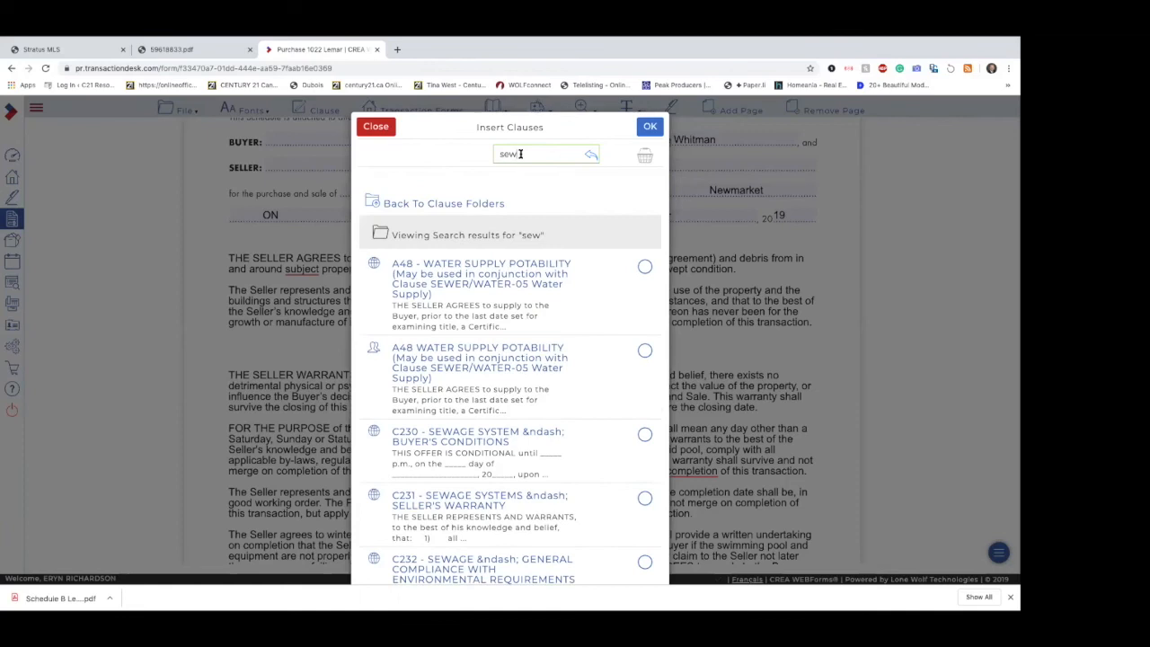
pyautogui.click(644, 267)
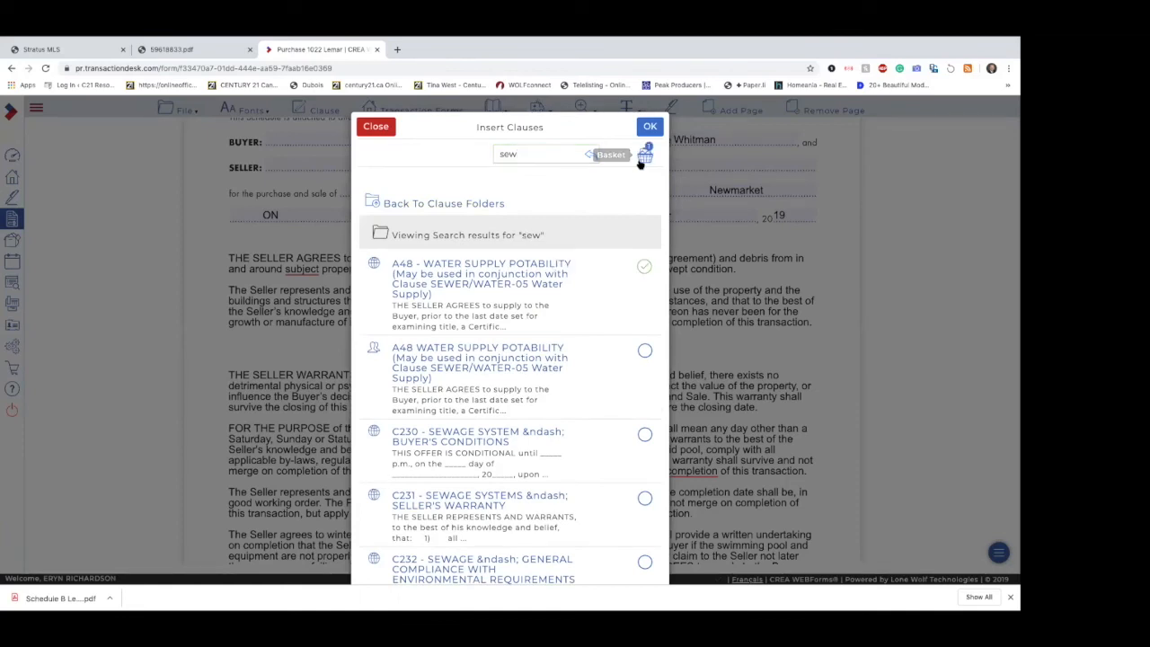
pyautogui.click(649, 126)
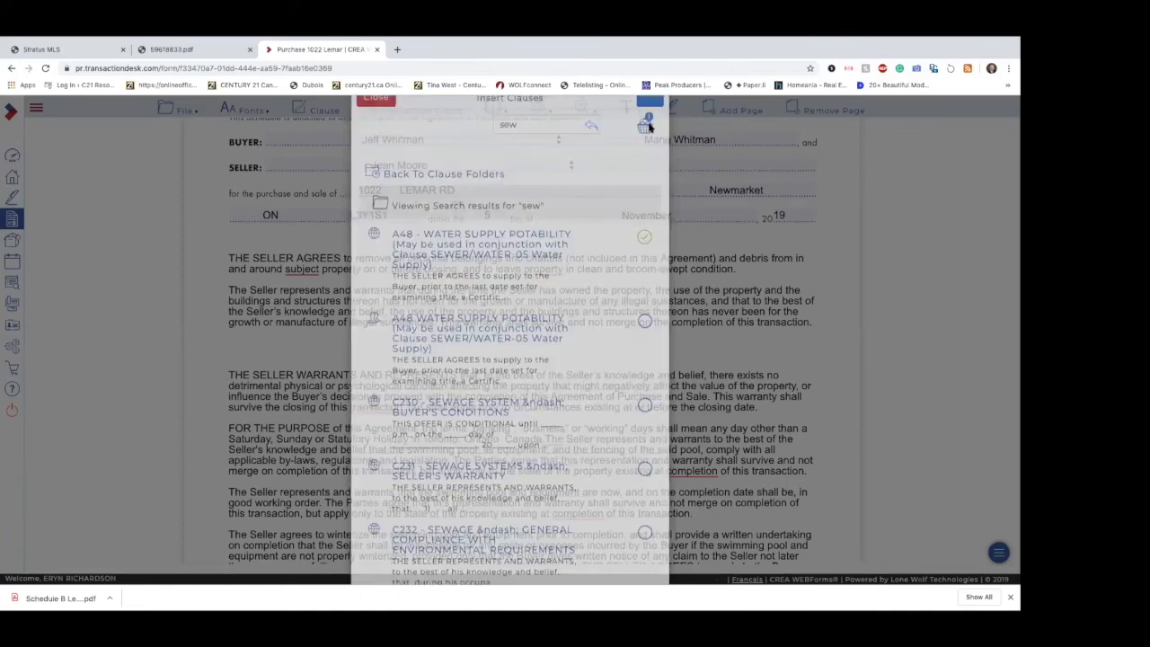
# Step: Remove the extra blank lines between the illegal substances warranty and the THE SELLER WARRANTS AND REPRESENTS paragraph
pyautogui.click(449, 351)
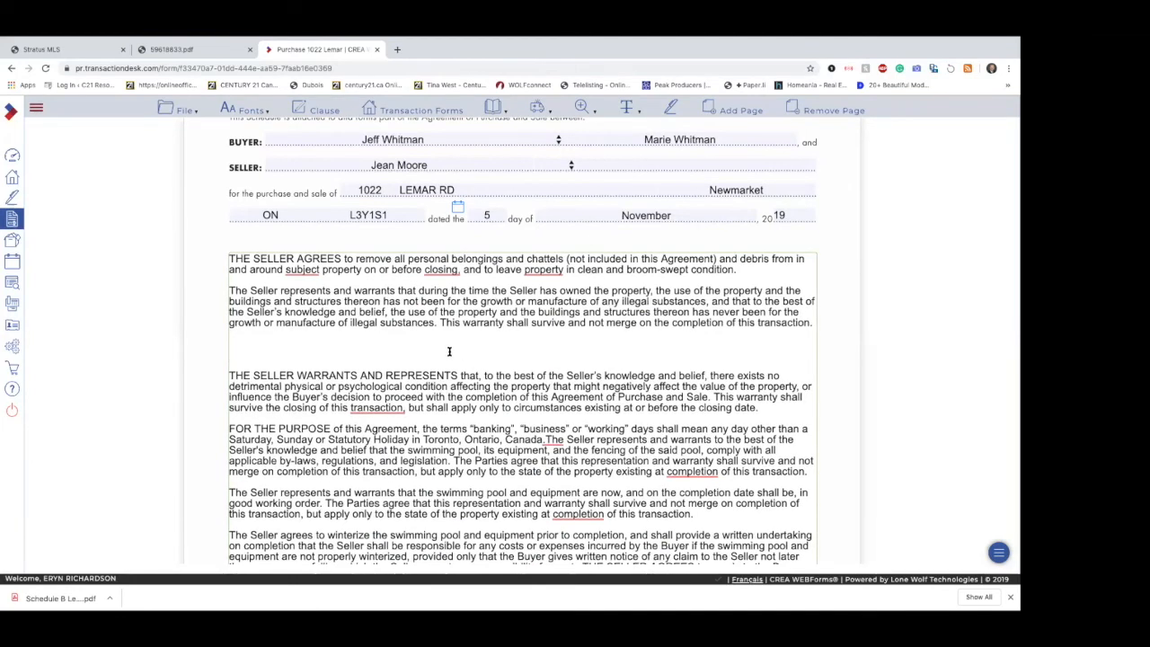
pyautogui.scroll(-3, 450, 351)
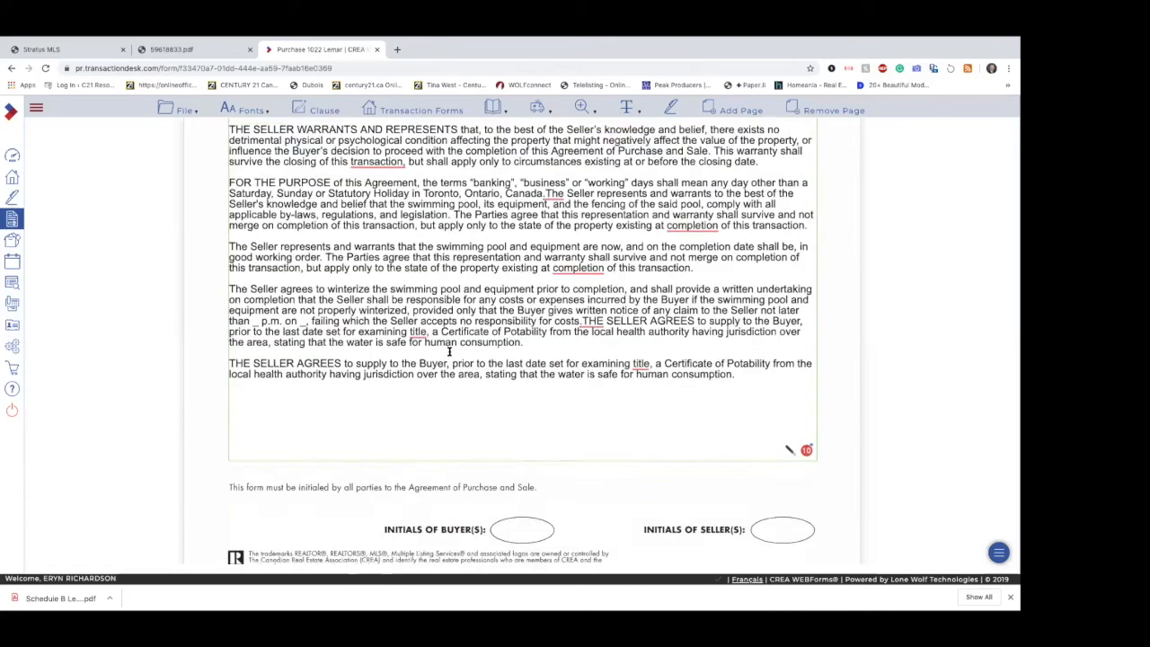
pyautogui.moveTo(790, 422)
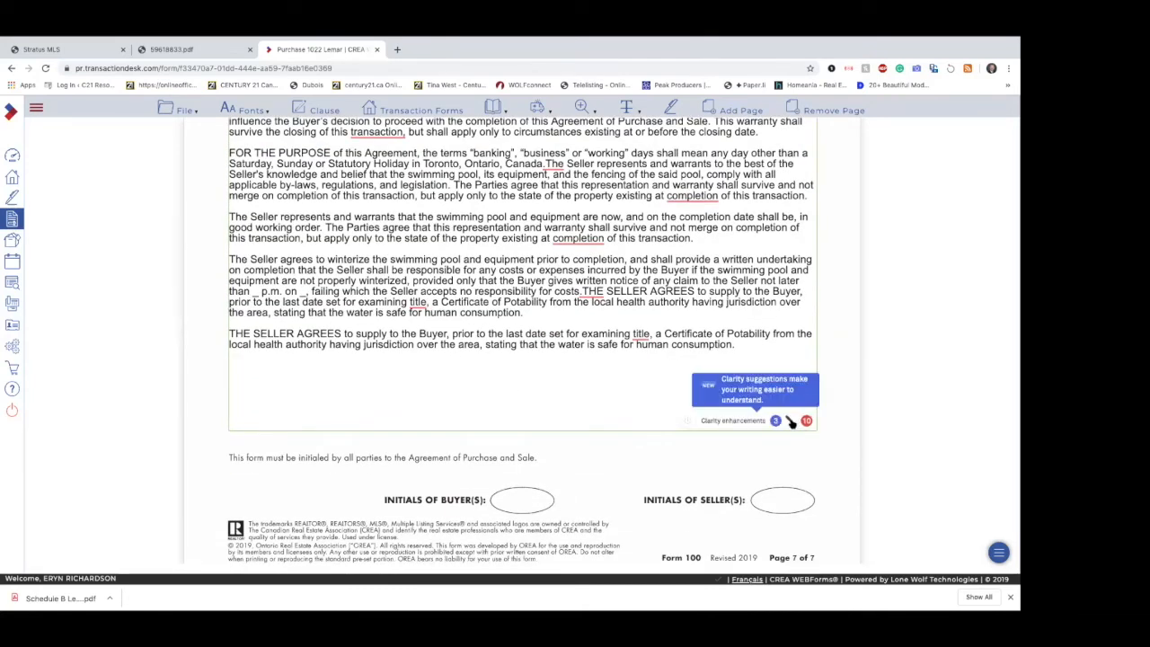
pyautogui.scroll(2, 599, 303)
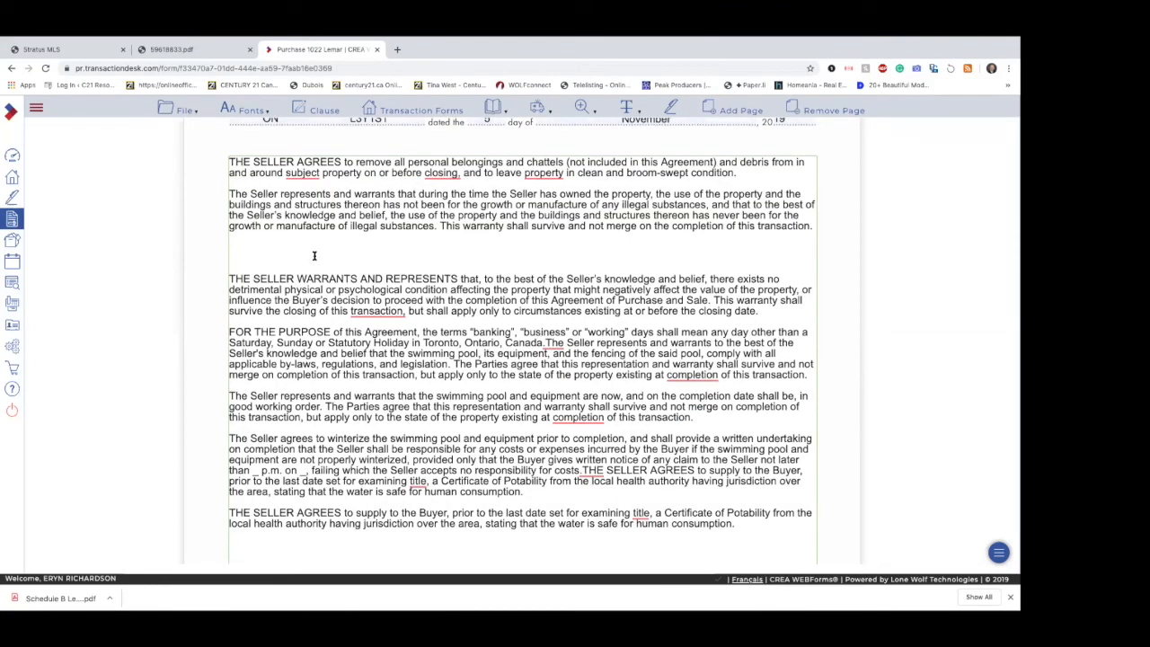
pyautogui.press('BackSpace')
pyautogui.press('BackSpace')
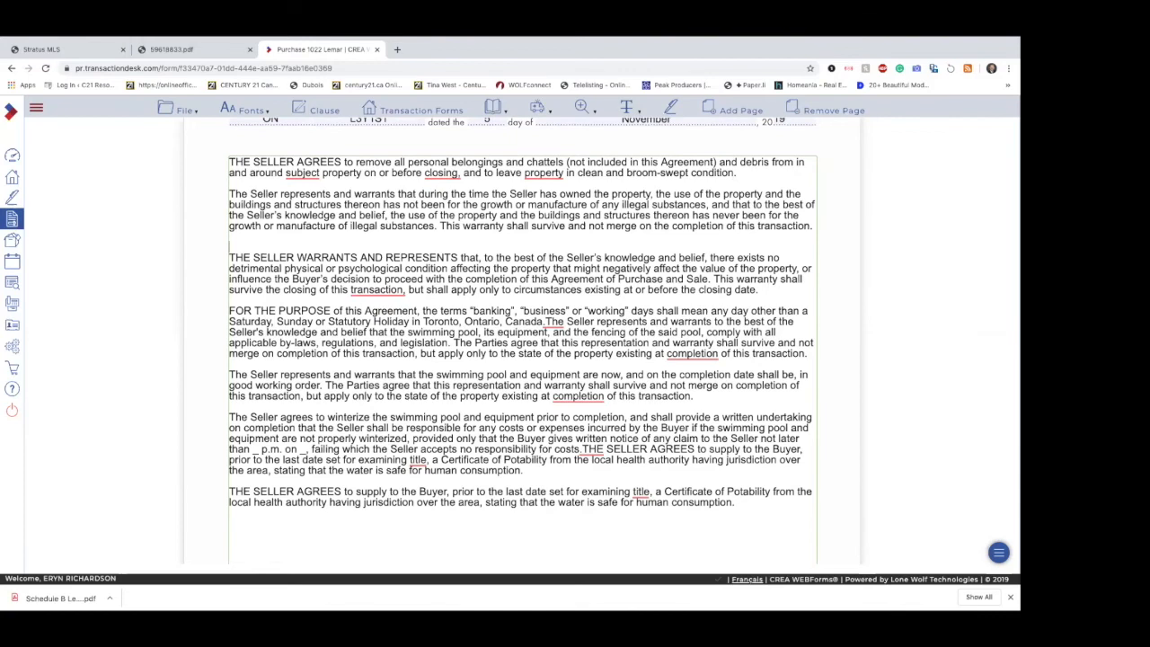
pyautogui.press('BackSpace')
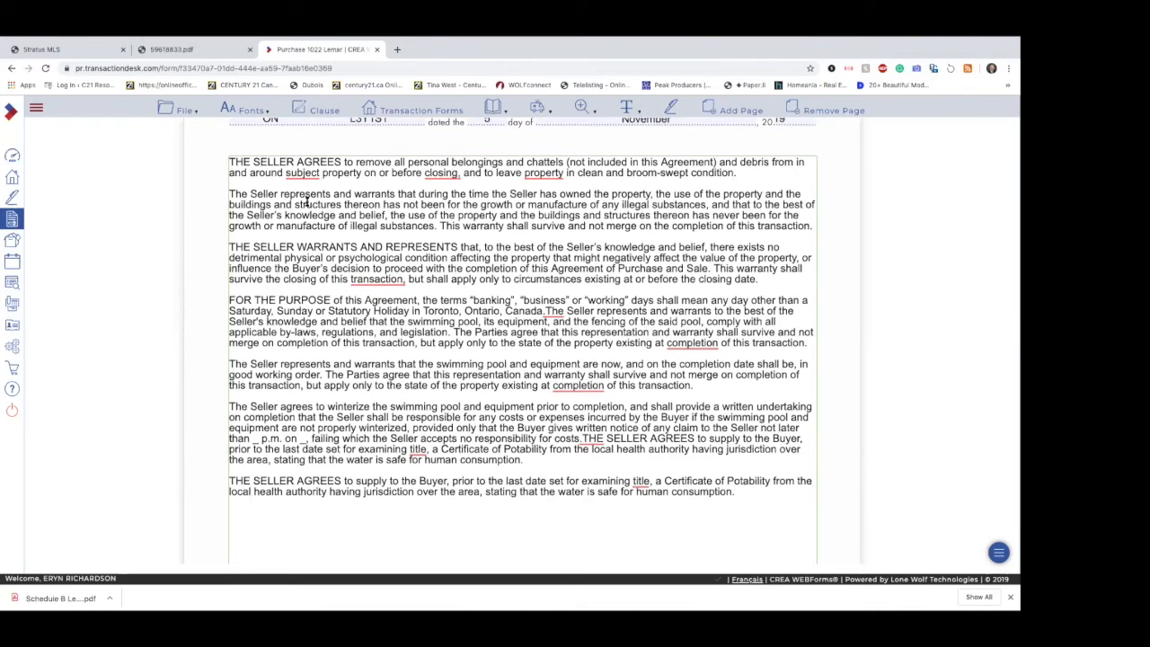
# Step: Search the clause library for "sew" and insert the first A48 - Water Supply Potability clause again at the end of Schedule A
pyautogui.click(314, 111)
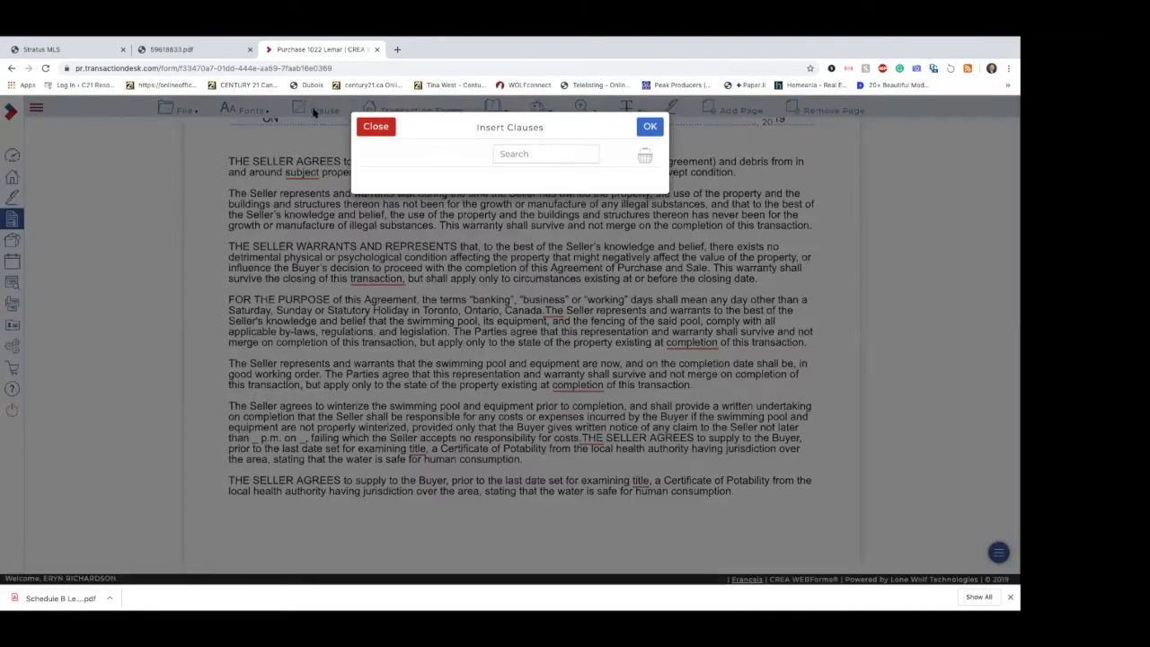
pyautogui.click(560, 155)
pyautogui.write('sew')
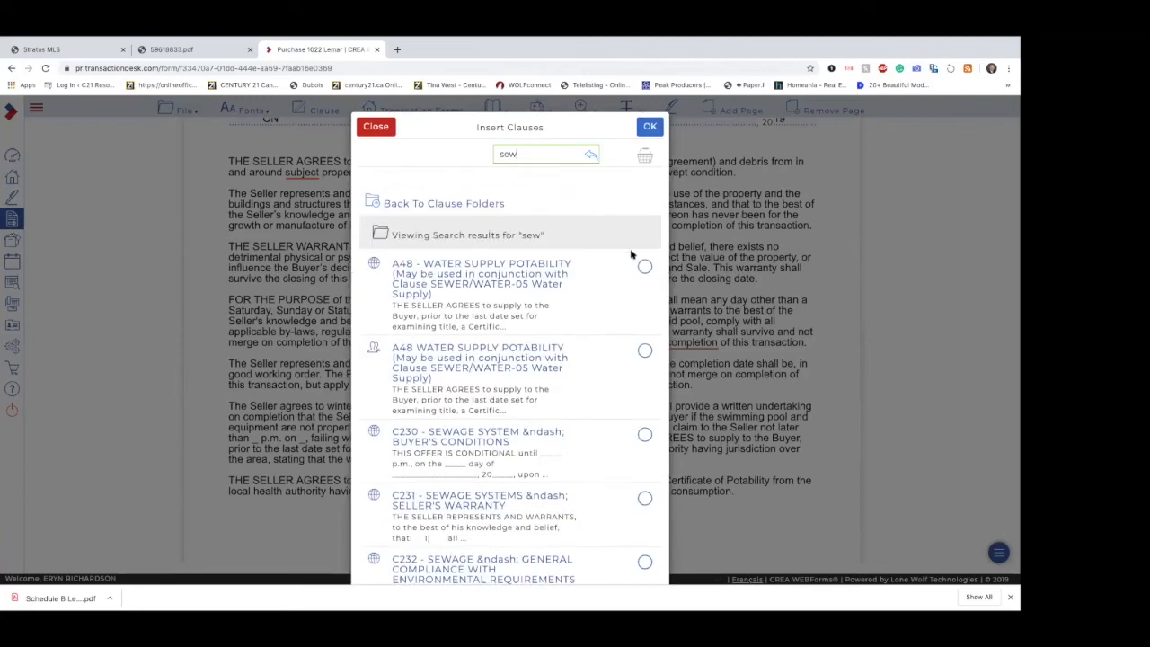
pyautogui.click(644, 266)
pyautogui.click(651, 126)
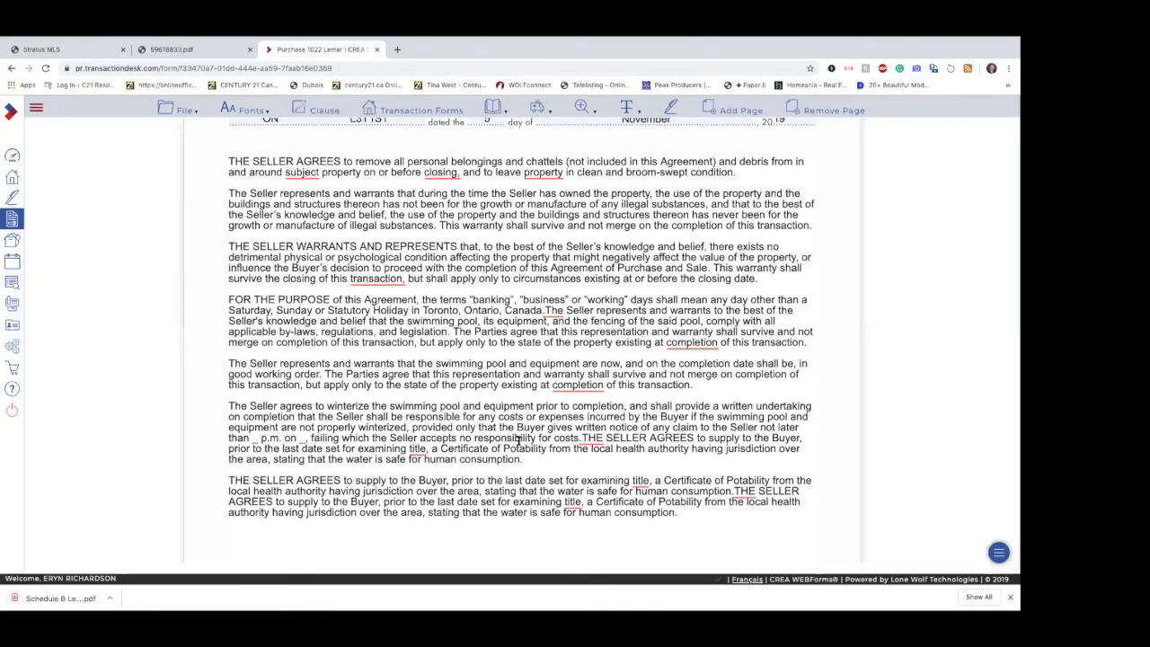
# Step: Add one extra blank line between the THE SELLER WARRANTS AND REPRESENTS paragraph and the FOR THE PURPOSE paragraph in Schedule A
pyautogui.click(770, 279)
pyautogui.press('Return')
pyautogui.press('Return')
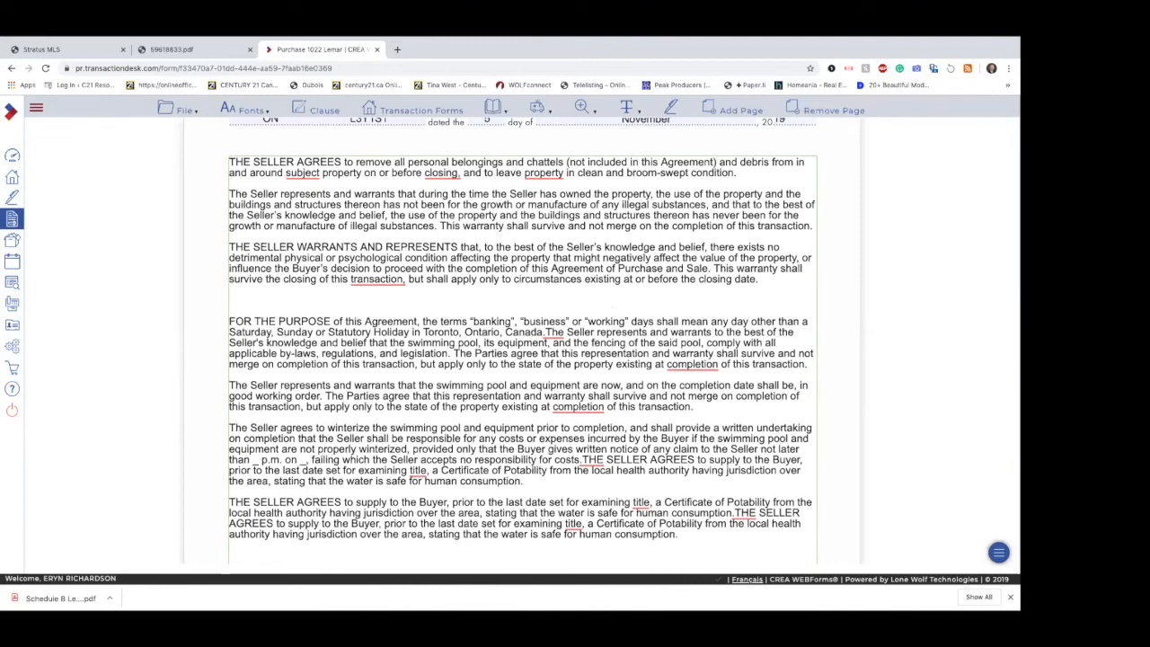
pyautogui.press('BackSpace')
pyautogui.press('BackSpace')
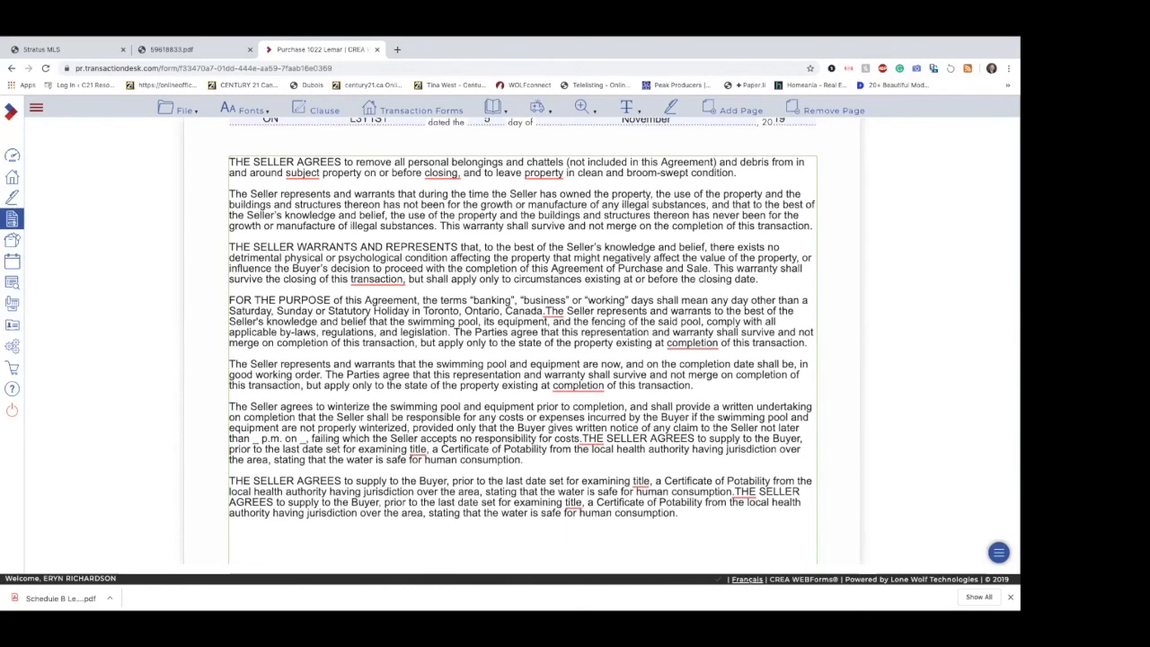
pyautogui.press('Return')
pyautogui.press('Return')
pyautogui.press('Return')
pyautogui.press('Return')
pyautogui.press('Return')
pyautogui.press('BackSpace')
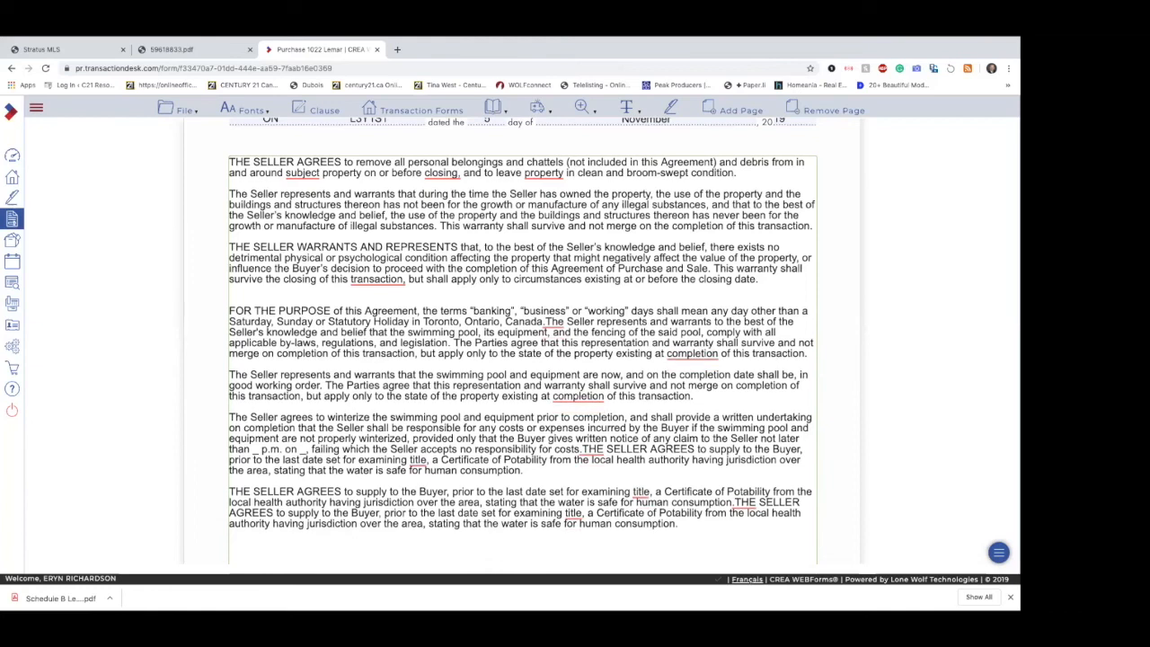
# Step: Examine the Schedule A clauses and the space remaining below the last water potability paragraph
pyautogui.scroll(-2, 686, 459)
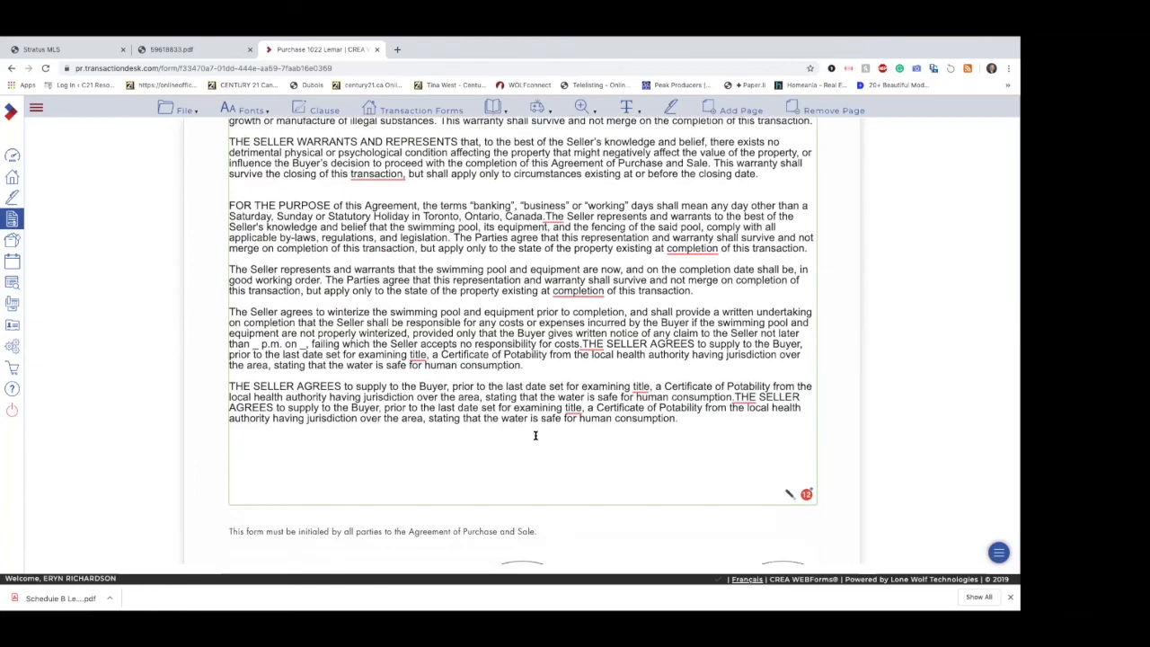
pyautogui.moveTo(258, 442); pyautogui.dragTo(242, 375)
pyautogui.click(265, 459)
pyautogui.scroll(5, 345, 470)
pyautogui.scroll(-7, 345, 471)
pyautogui.scroll(10, 345, 474)
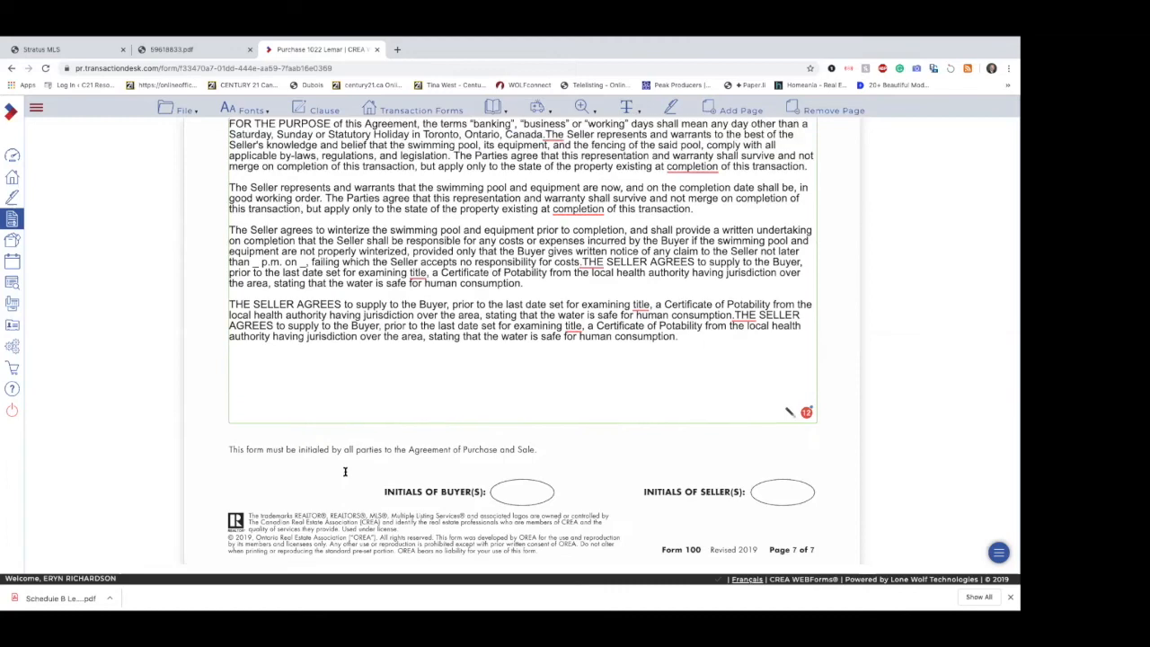
pyautogui.scroll(3, 345, 474)
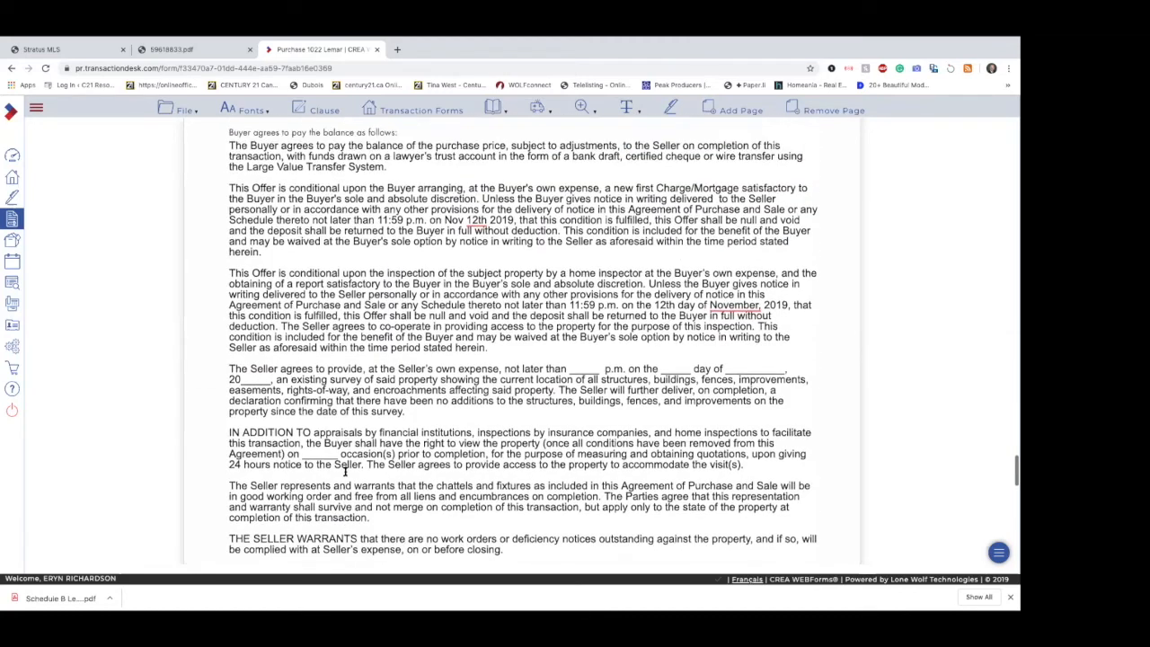
pyautogui.scroll(-15, 344, 472)
# Step: Insert the first Access Prior To Closing clause and both Appraiser Access clauses from Personal Clauses into Schedule A
pyautogui.click(349, 372)
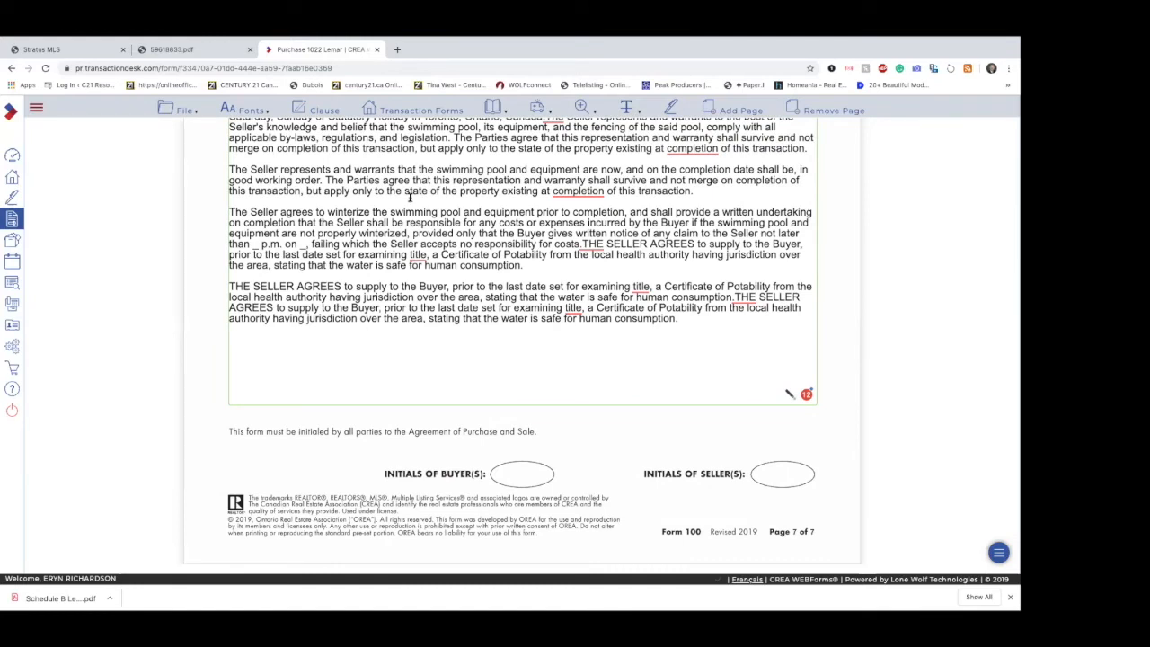
pyautogui.click(330, 112)
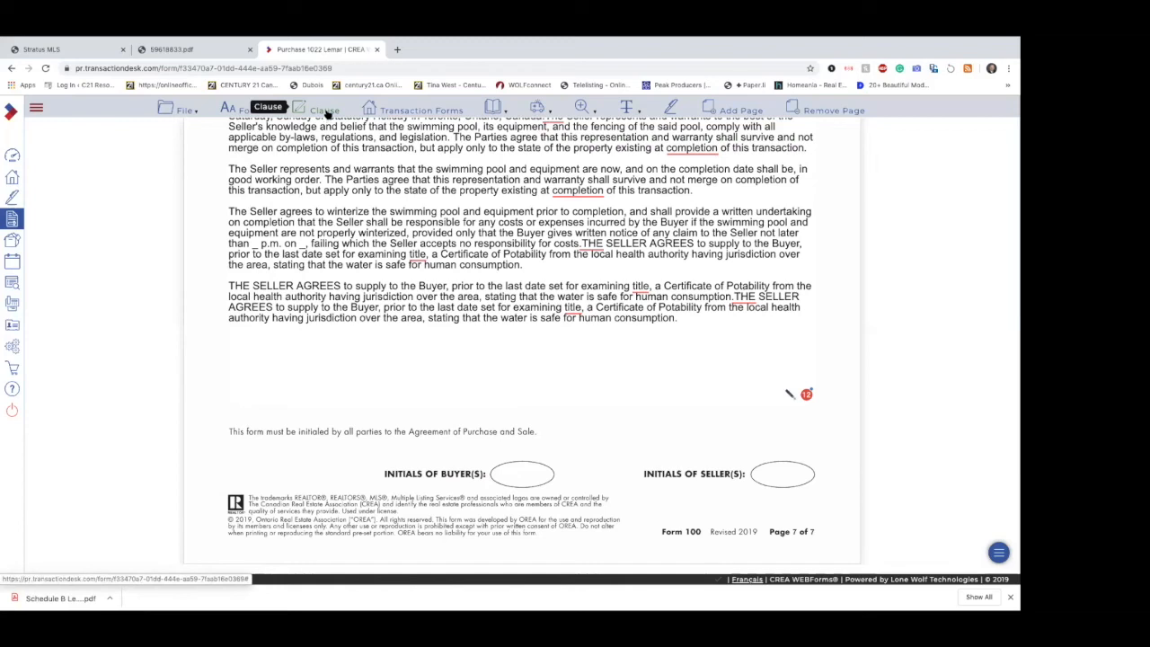
pyautogui.click(326, 109)
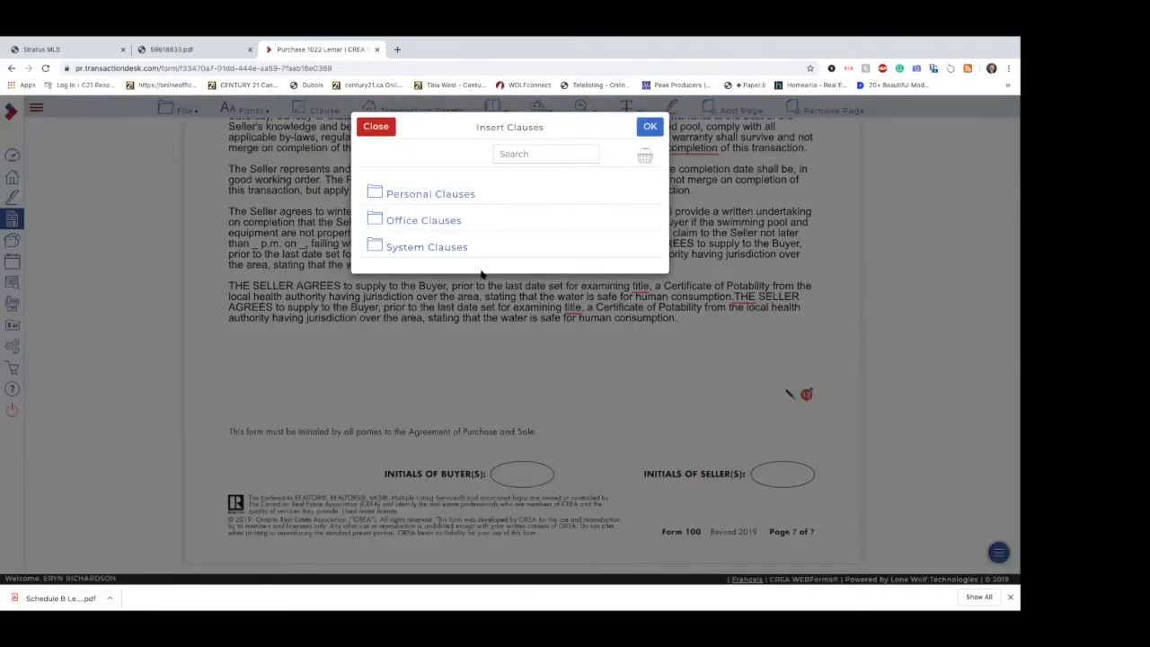
pyautogui.click(468, 200)
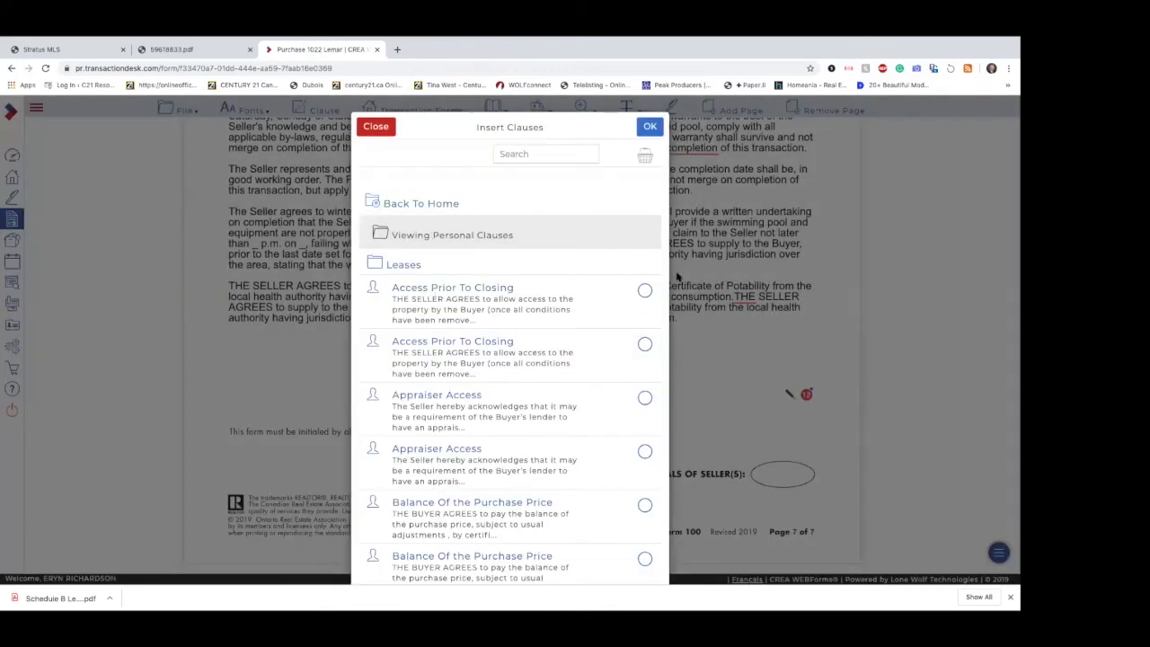
pyautogui.click(644, 291)
pyautogui.click(645, 398)
pyautogui.click(644, 451)
pyautogui.click(657, 131)
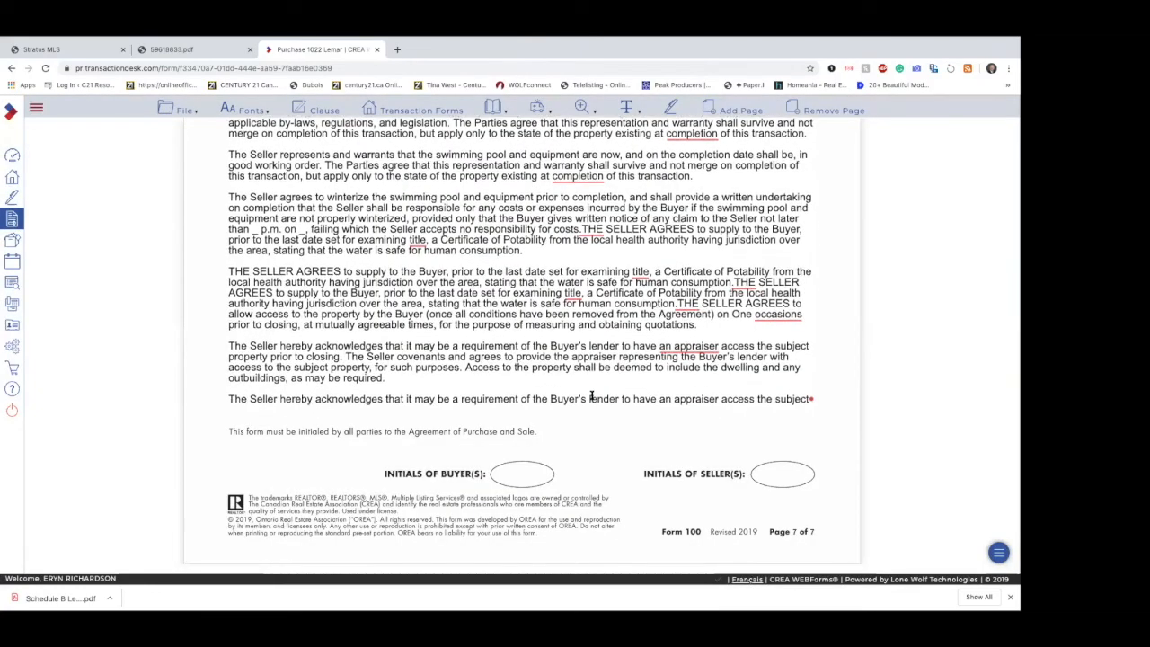
# Step: Check how far the inserted clauses fill the Schedule A page and add a new page to the form
pyautogui.scroll(5, 591, 395)
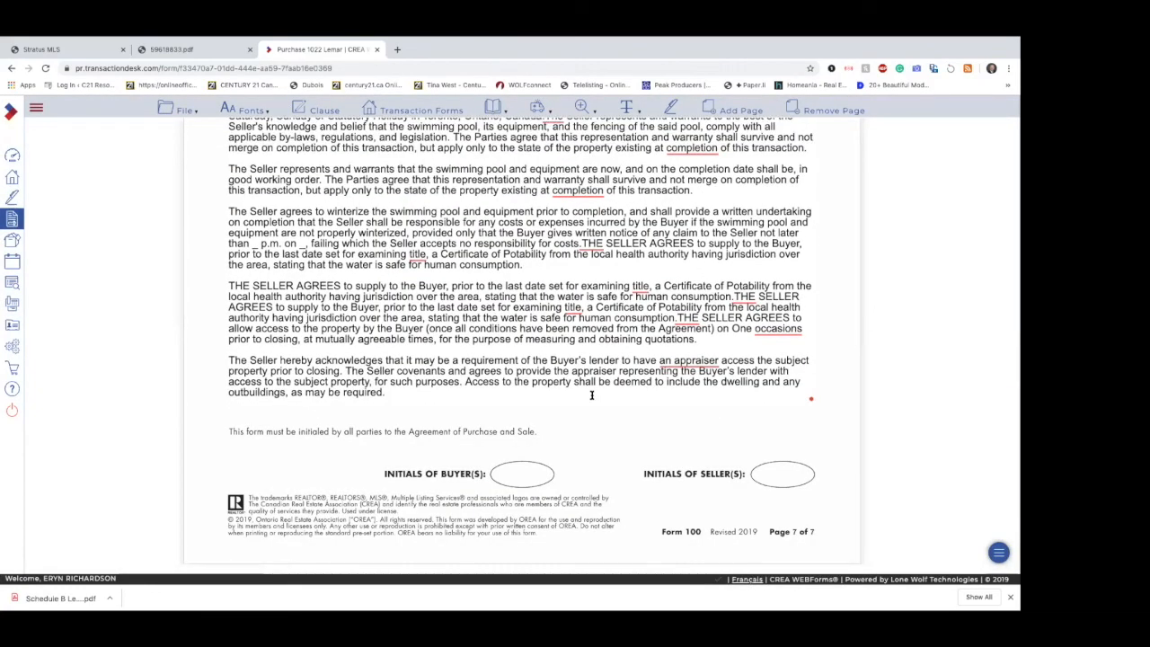
pyautogui.scroll(-5, 591, 396)
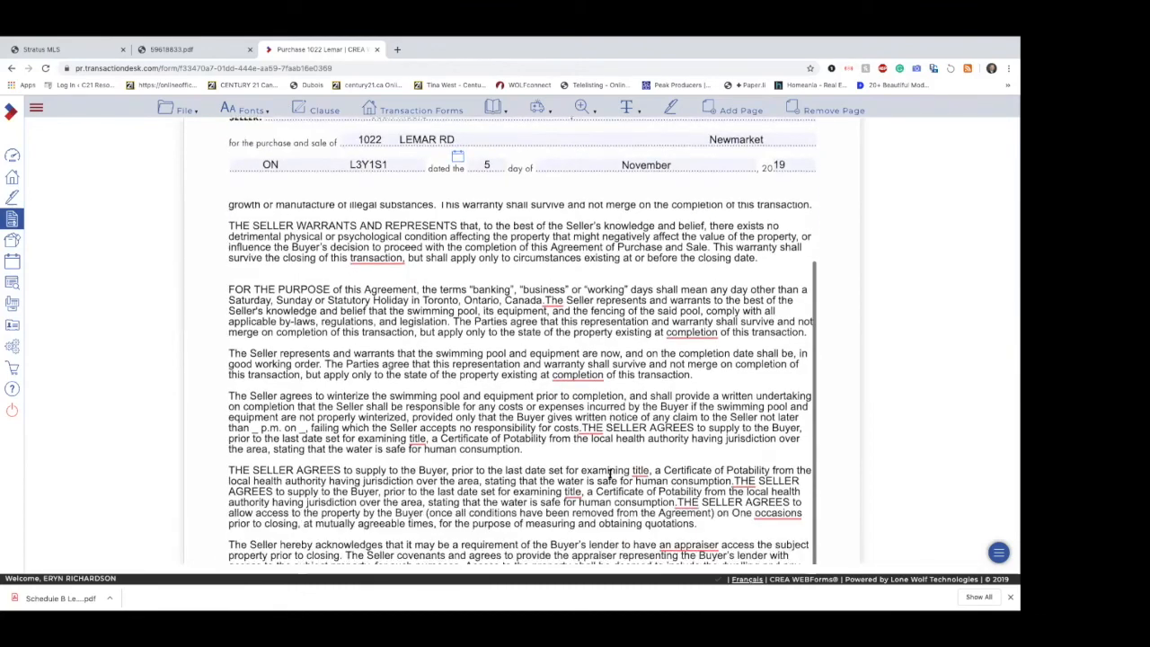
pyautogui.scroll(-1, 609, 419)
pyautogui.scroll(2, 609, 420)
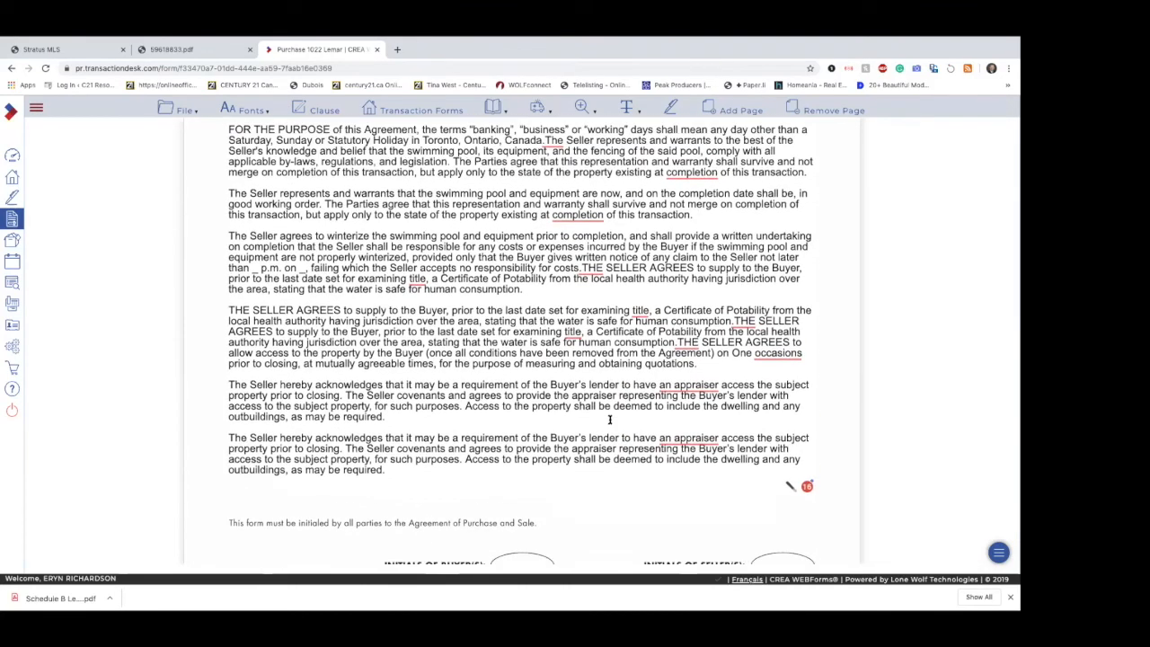
pyautogui.scroll(1, 609, 420)
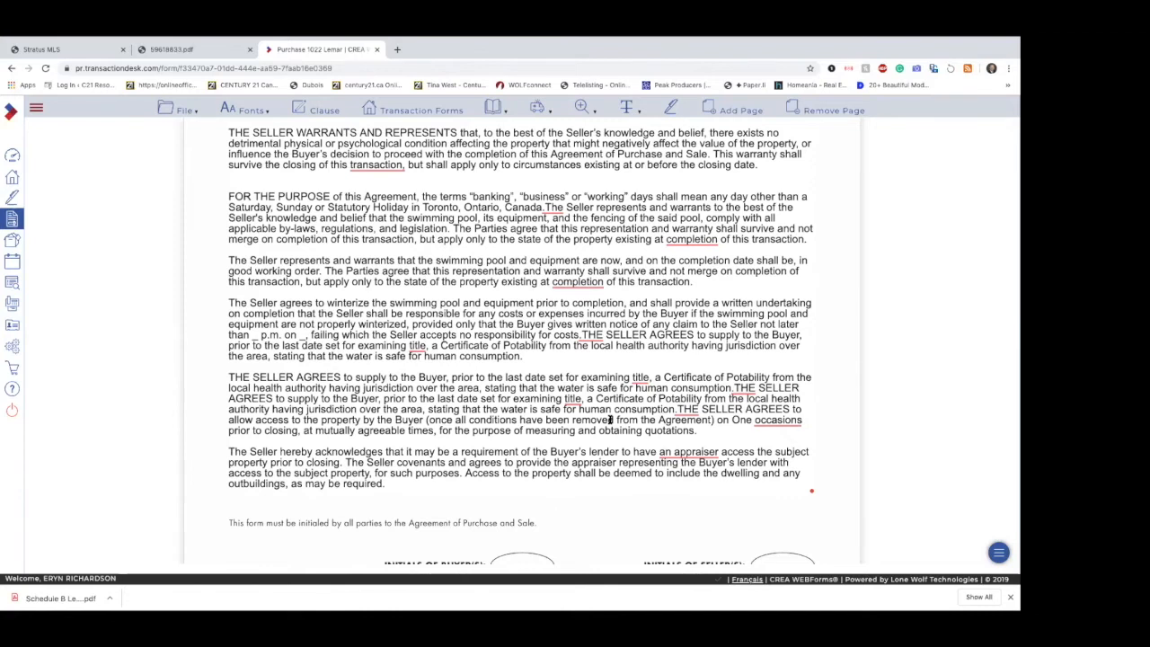
pyautogui.scroll(1, 609, 419)
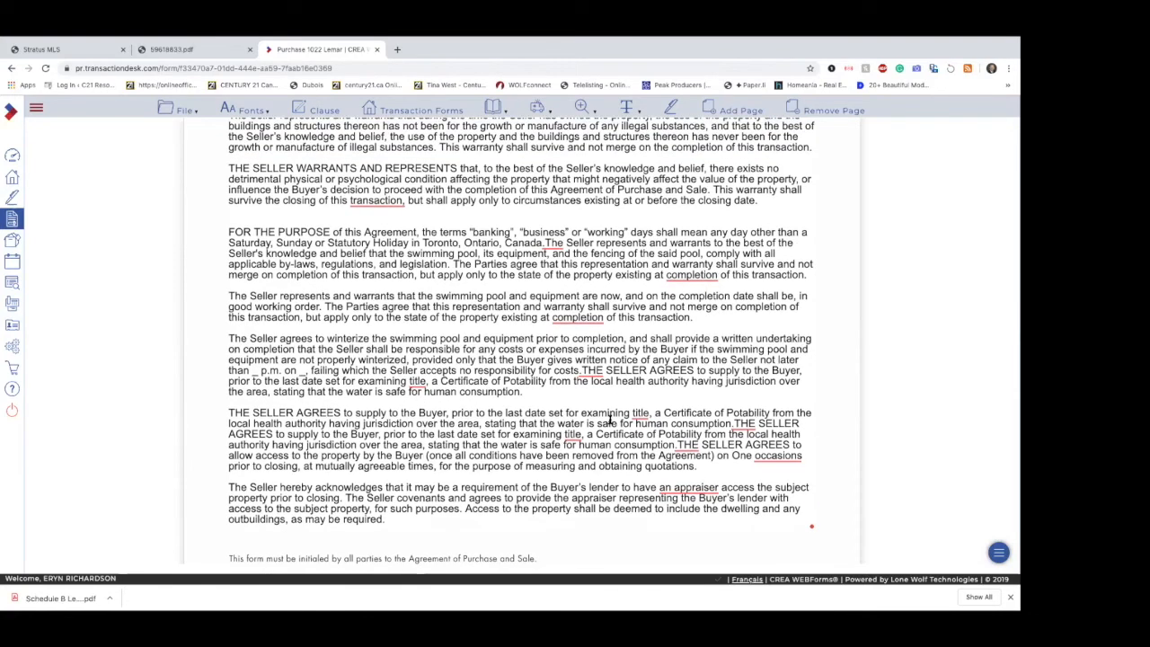
pyautogui.scroll(2, 610, 419)
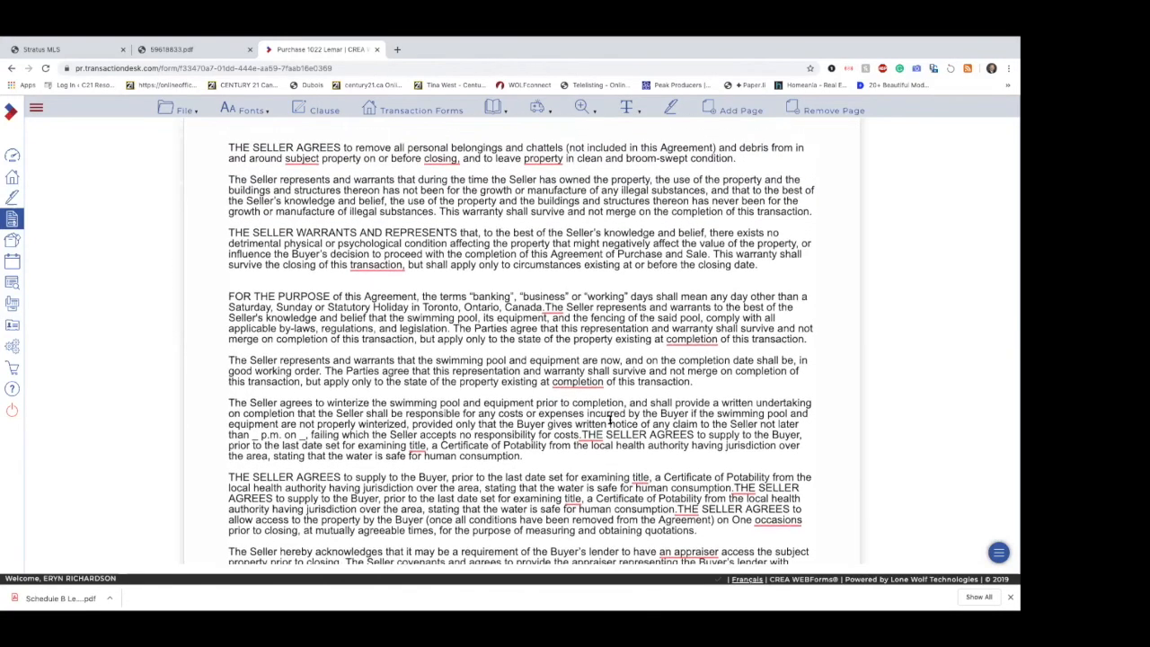
pyautogui.click(737, 115)
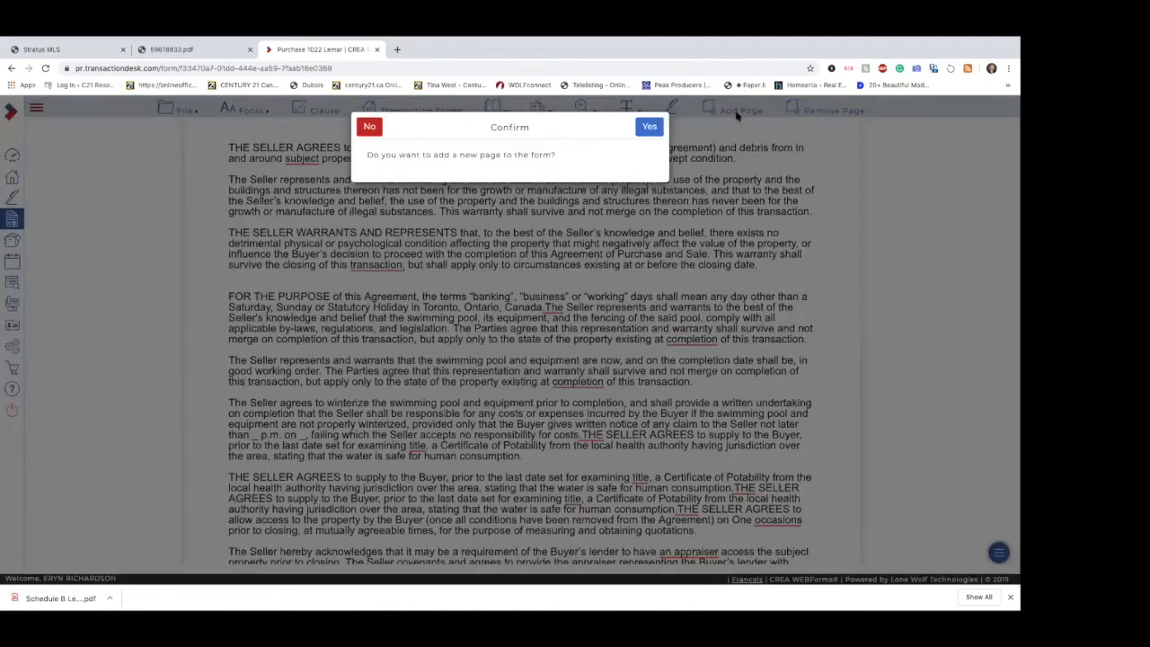
pyautogui.click(647, 130)
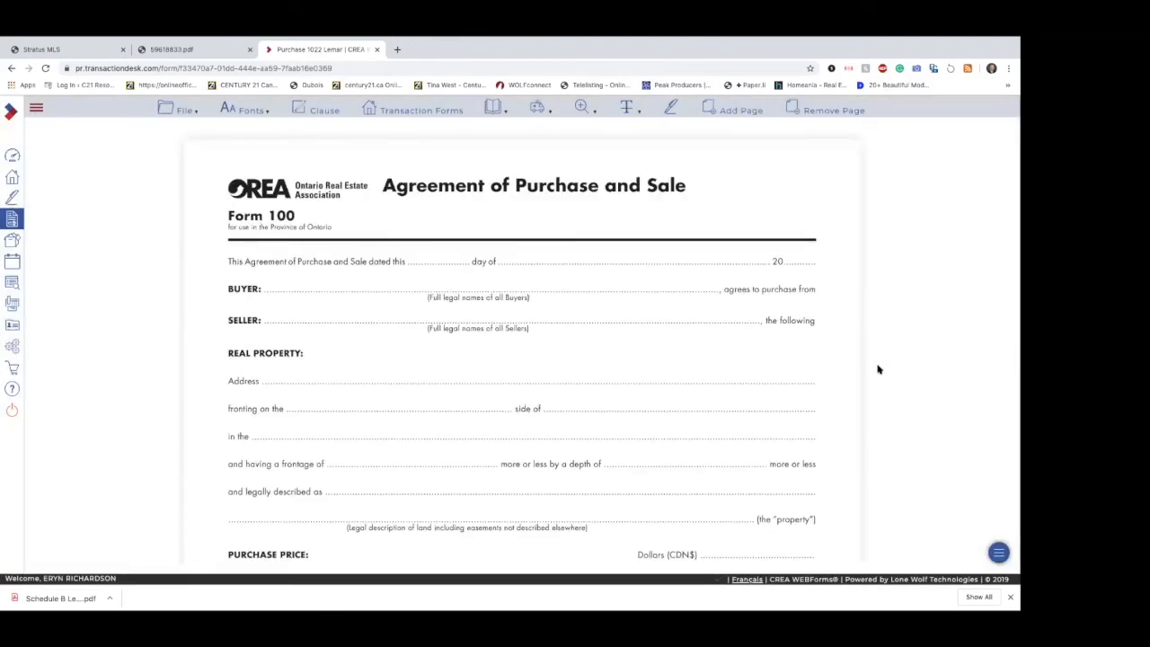
# Step: Cut all text on Schedule A page 7 from the paragraph beginning "THE SELLER AGREES to supply to the Buyer" through the last appraiser clause
pyautogui.scroll(-20, 855, 375)
pyautogui.scroll(-20, 854, 374)
pyautogui.scroll(2, 854, 375)
pyautogui.scroll(-10, 854, 375)
pyautogui.scroll(-6, 854, 374)
pyautogui.scroll(1, 854, 375)
pyautogui.scroll(-6, 855, 374)
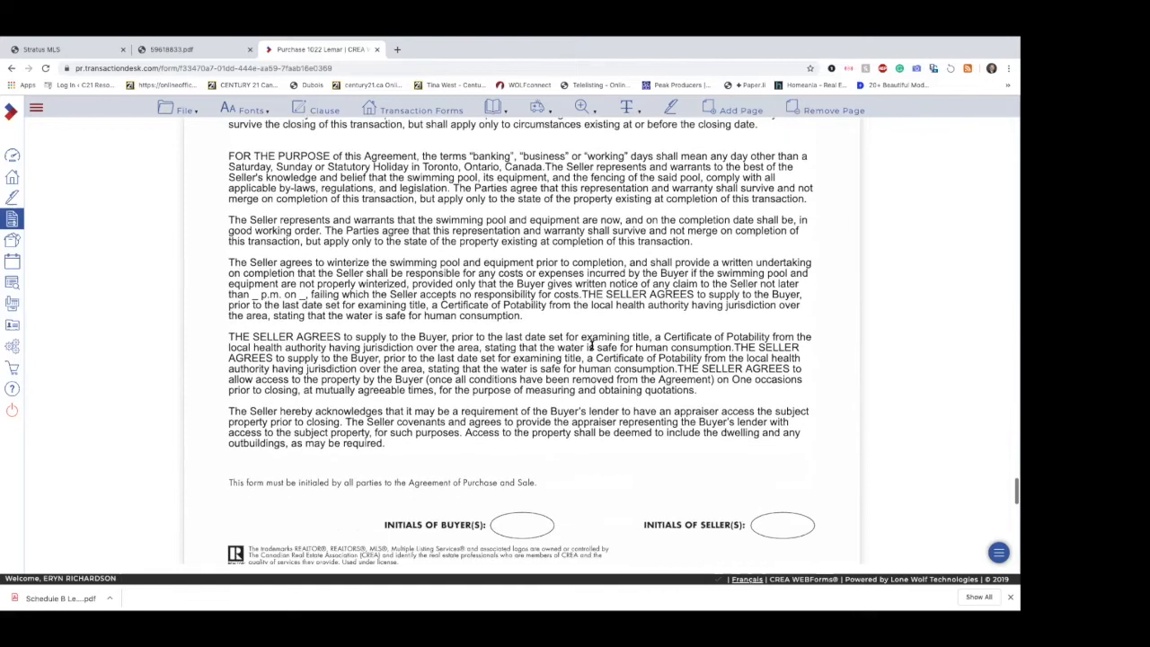
pyautogui.click(230, 336)
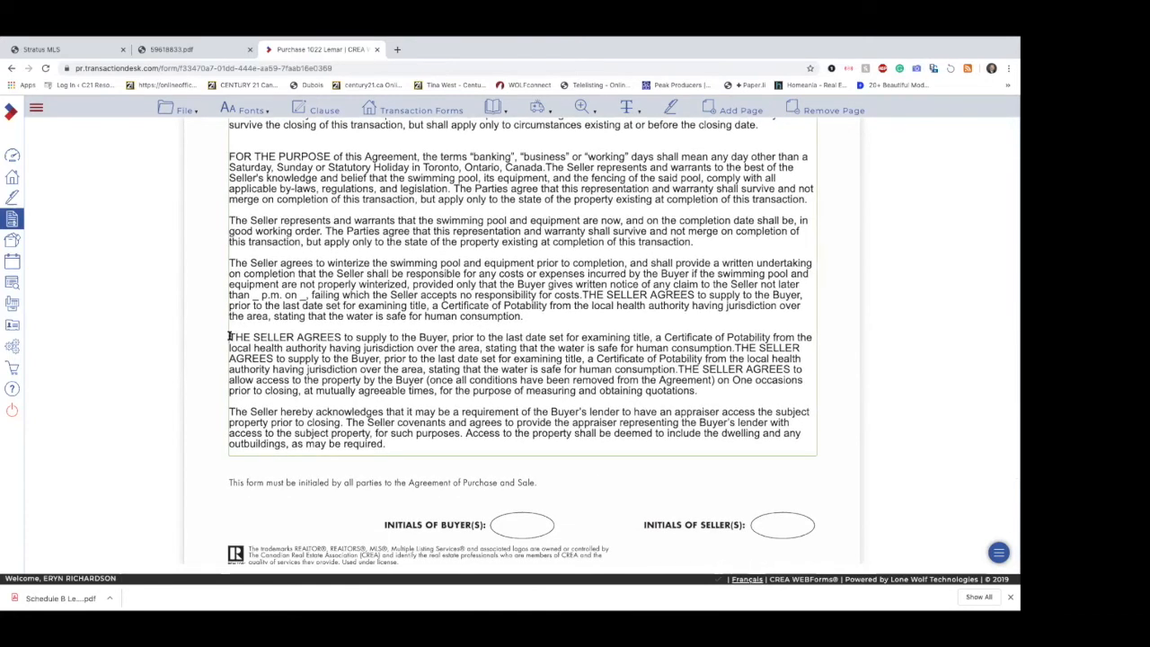
pyautogui.moveTo(230, 336); pyautogui.dragTo(338, 485)
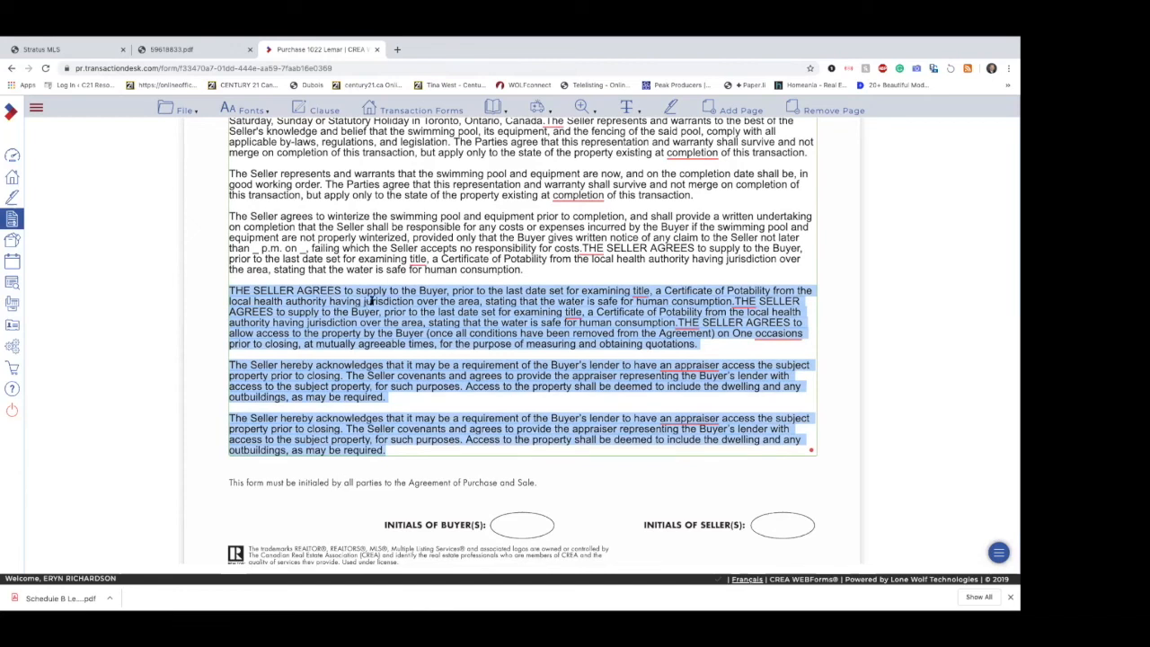
pyautogui.rightClick(387, 329)
pyautogui.click(406, 396)
# Step: Paste the cut water potability, access and appraiser clauses into the empty text area of the added Schedule A page
pyautogui.scroll(-3, 409, 395)
pyautogui.scroll(-5, 409, 395)
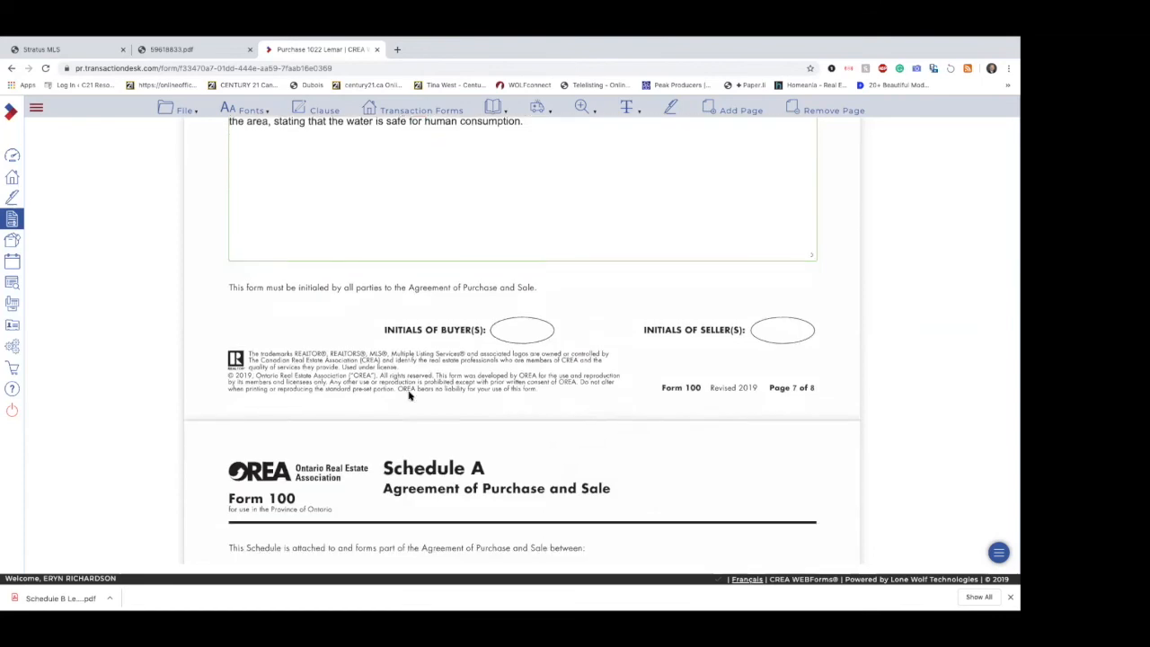
pyautogui.click(408, 395)
pyautogui.rightClick(409, 396)
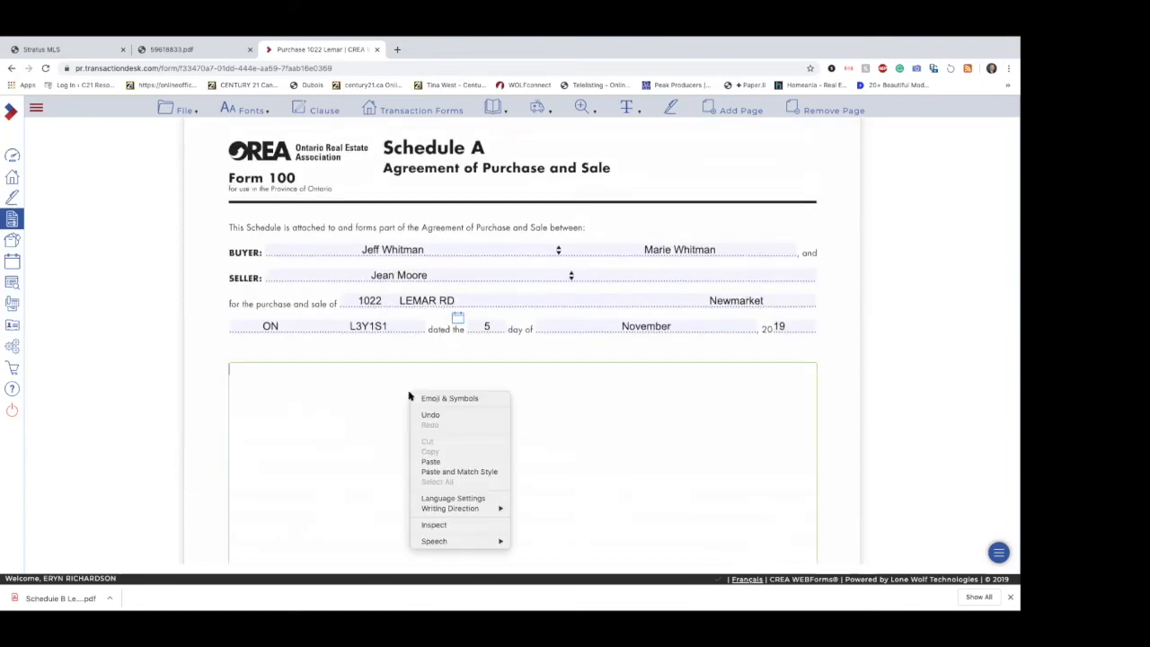
pyautogui.click(430, 462)
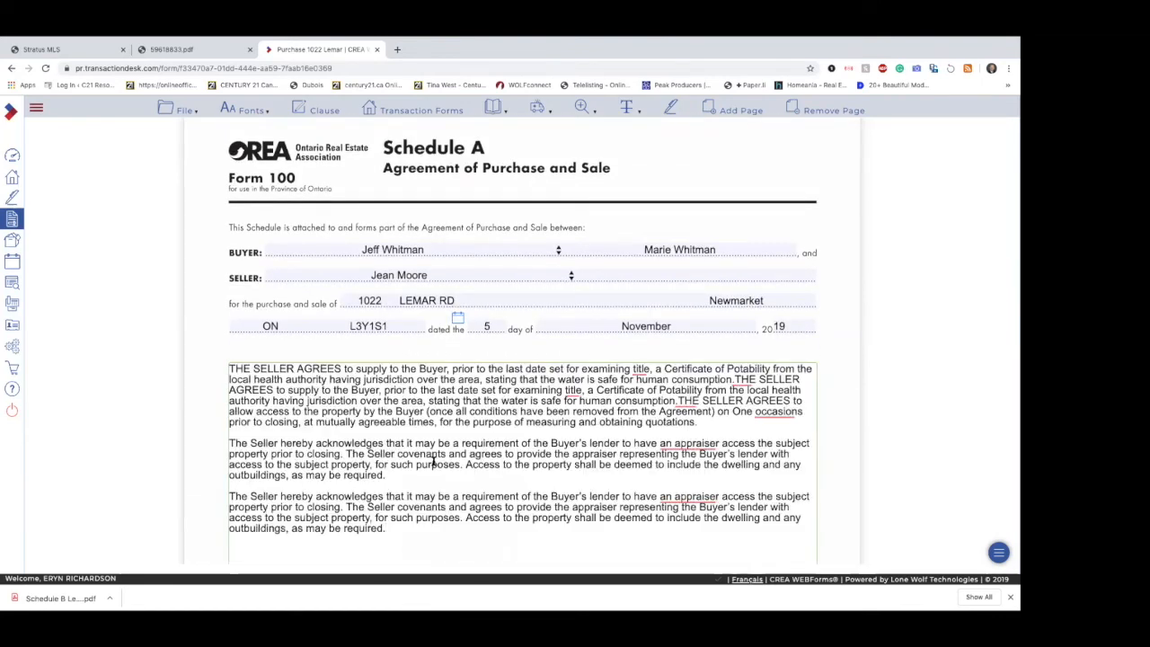
pyautogui.click(832, 344)
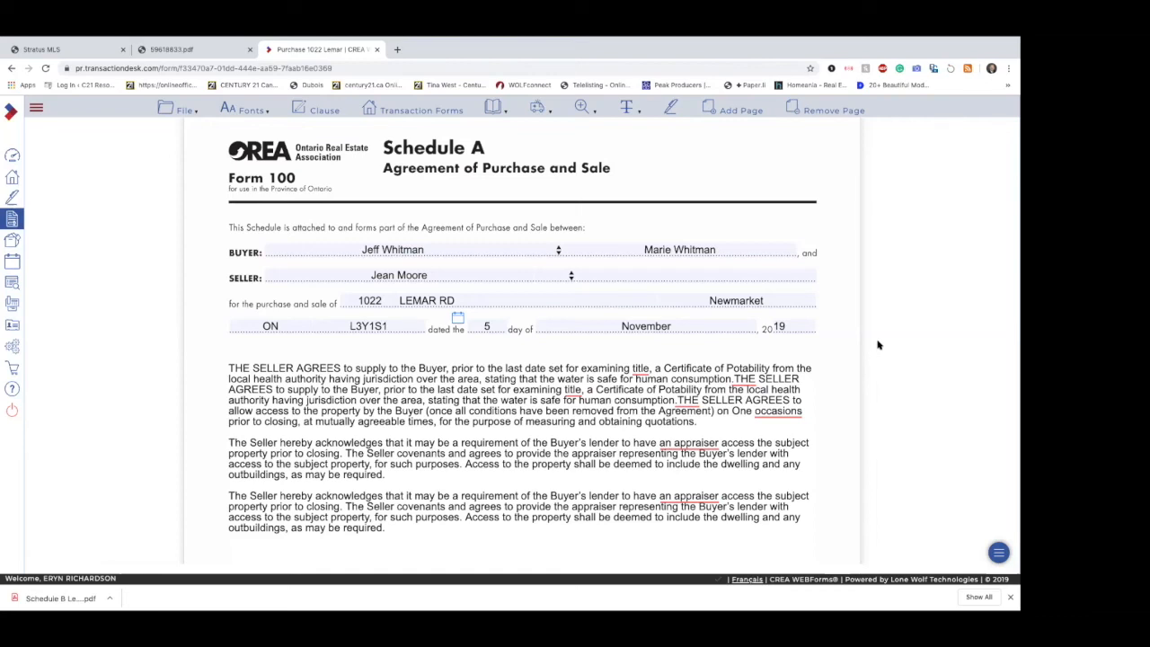
# Step: Review the clause layout across both Schedule A pages and return to the first page of Form 100
pyautogui.scroll(-3, 845, 354)
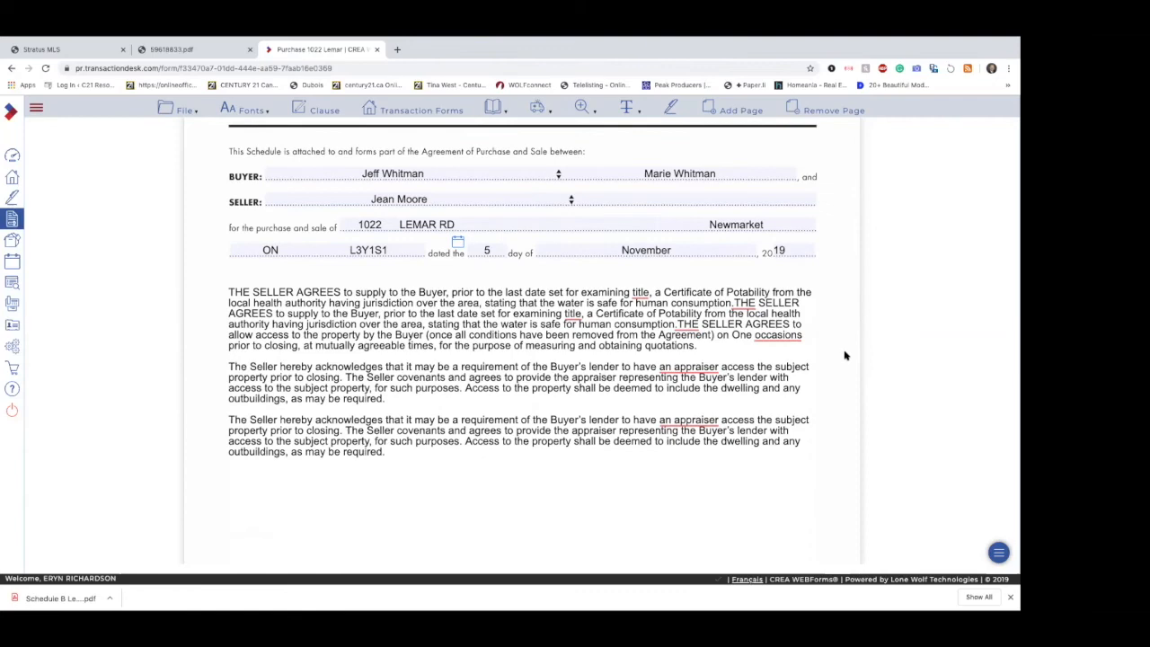
pyautogui.scroll(-4, 845, 356)
pyautogui.scroll(-2, 844, 356)
pyautogui.scroll(12, 844, 356)
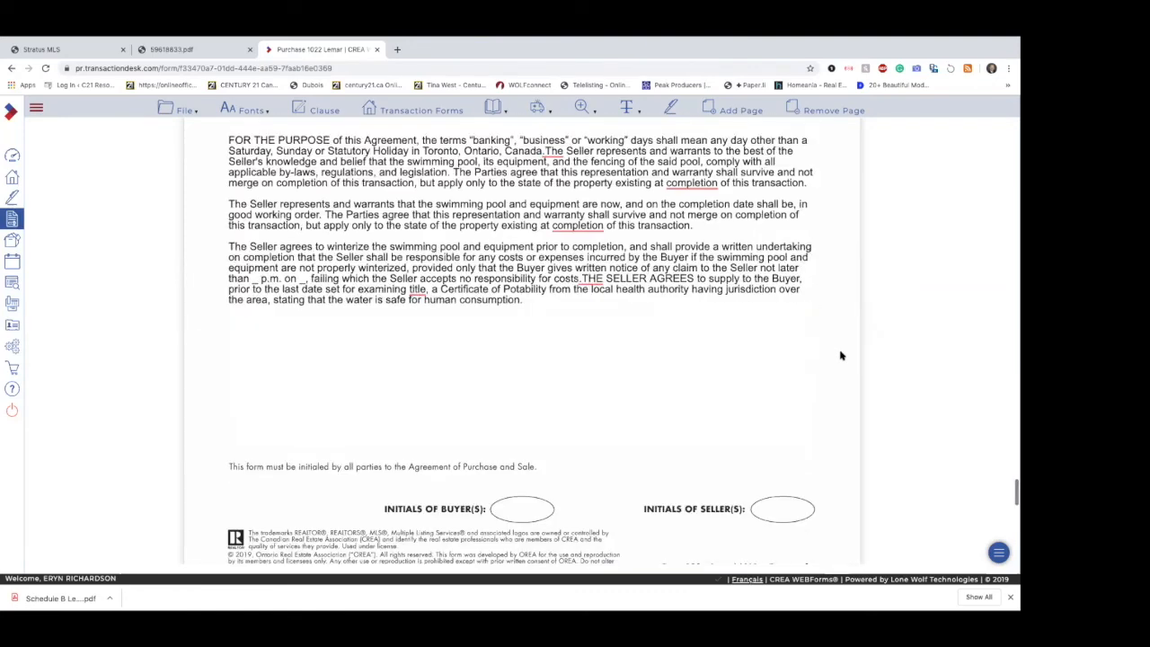
pyautogui.scroll(-14, 841, 356)
pyautogui.scroll(20, 841, 355)
pyautogui.scroll(8, 841, 356)
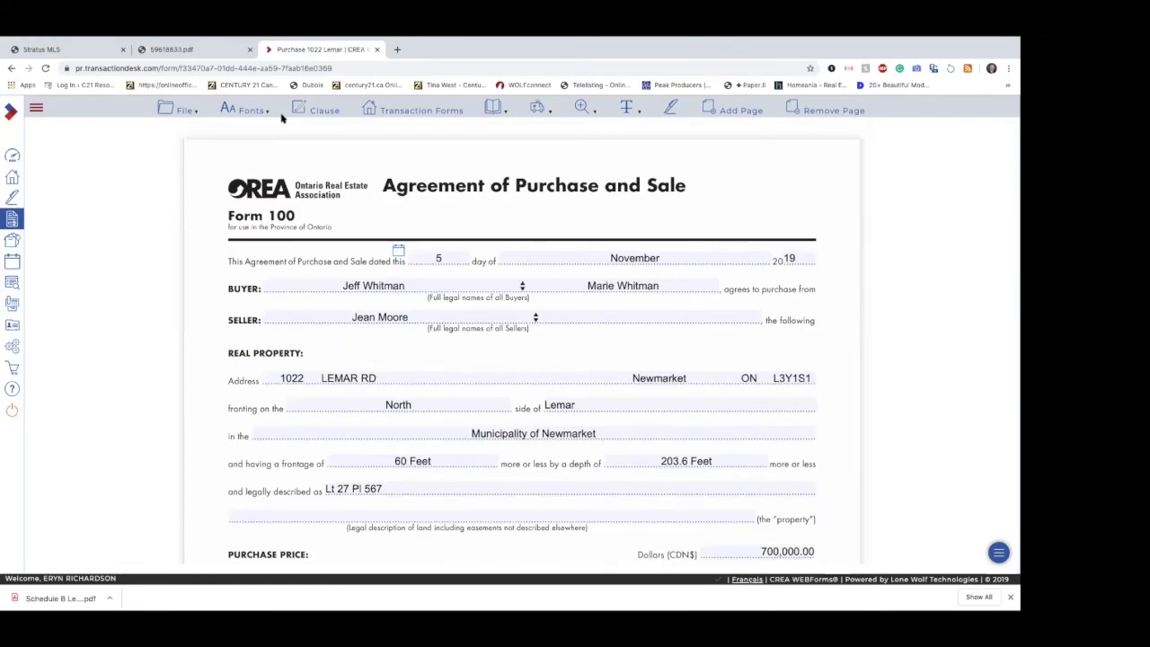
# Step: Select the 810, both 630 and the 300 forms among the transaction forms and open the basket of selected forms
pyautogui.moveTo(183, 113)
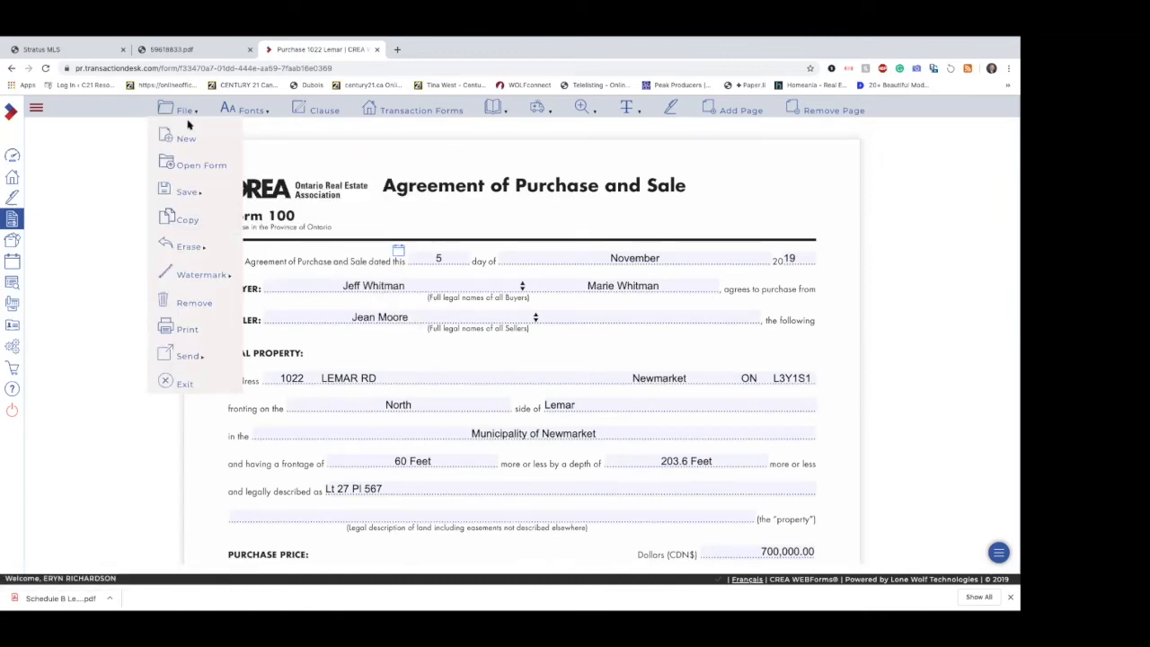
pyautogui.click(414, 109)
pyautogui.click(800, 193)
pyautogui.click(800, 226)
pyautogui.click(800, 259)
pyautogui.click(801, 289)
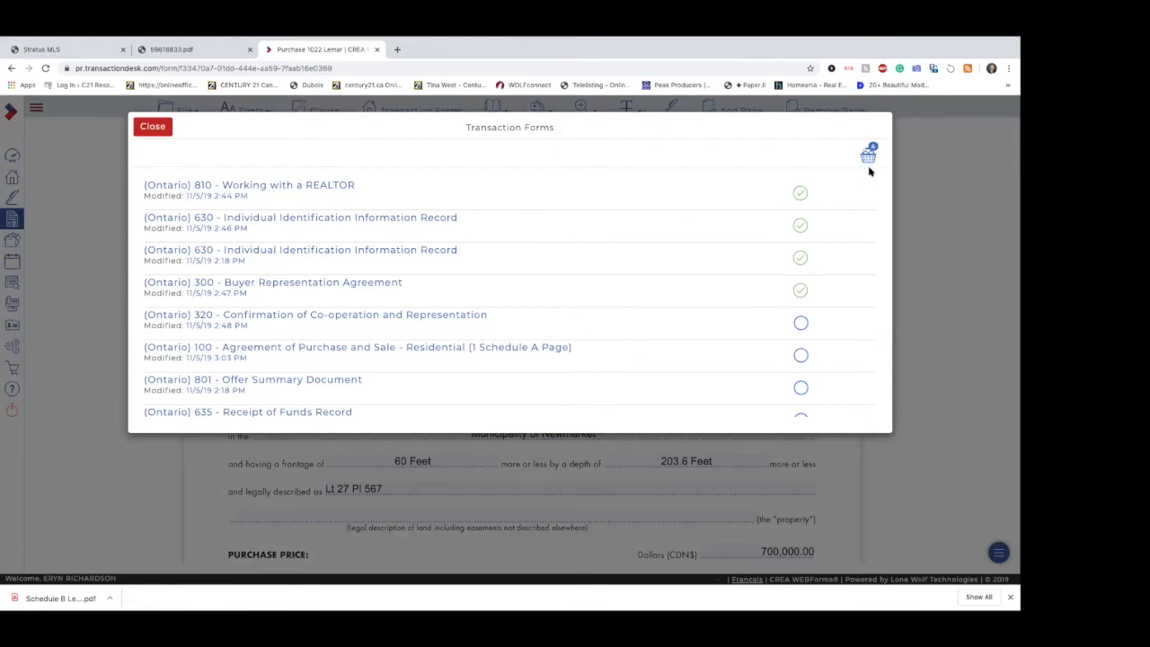
pyautogui.click(868, 156)
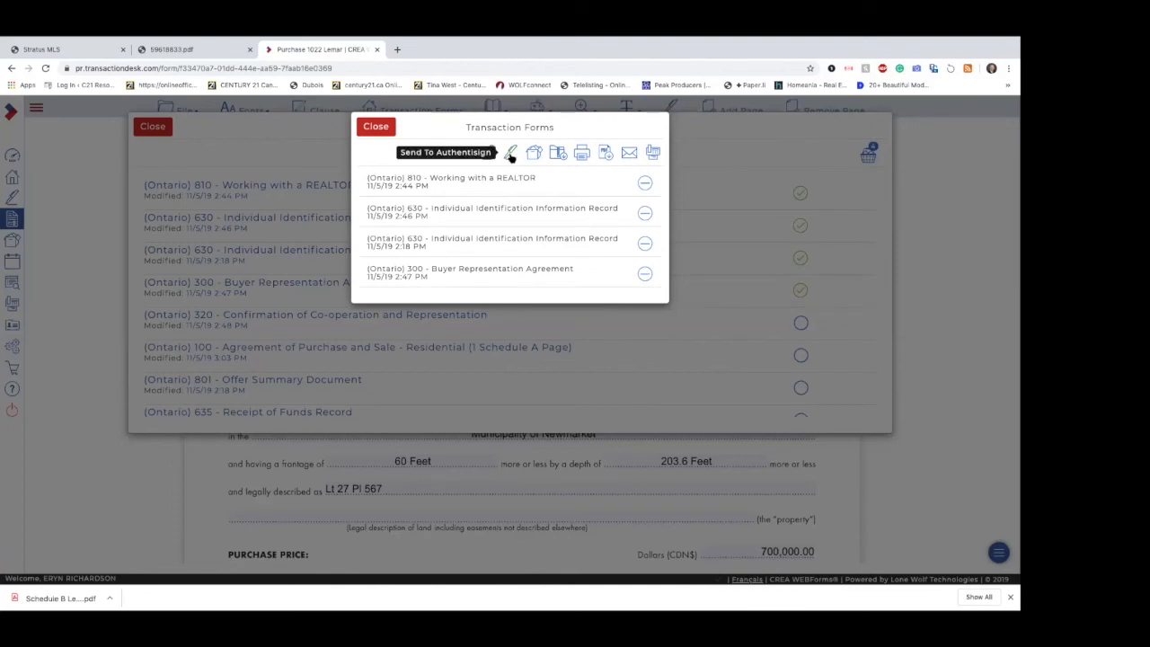
# Step: Close the basket of selected forms and the transaction forms list, and return to the member dashboard
pyautogui.click(385, 126)
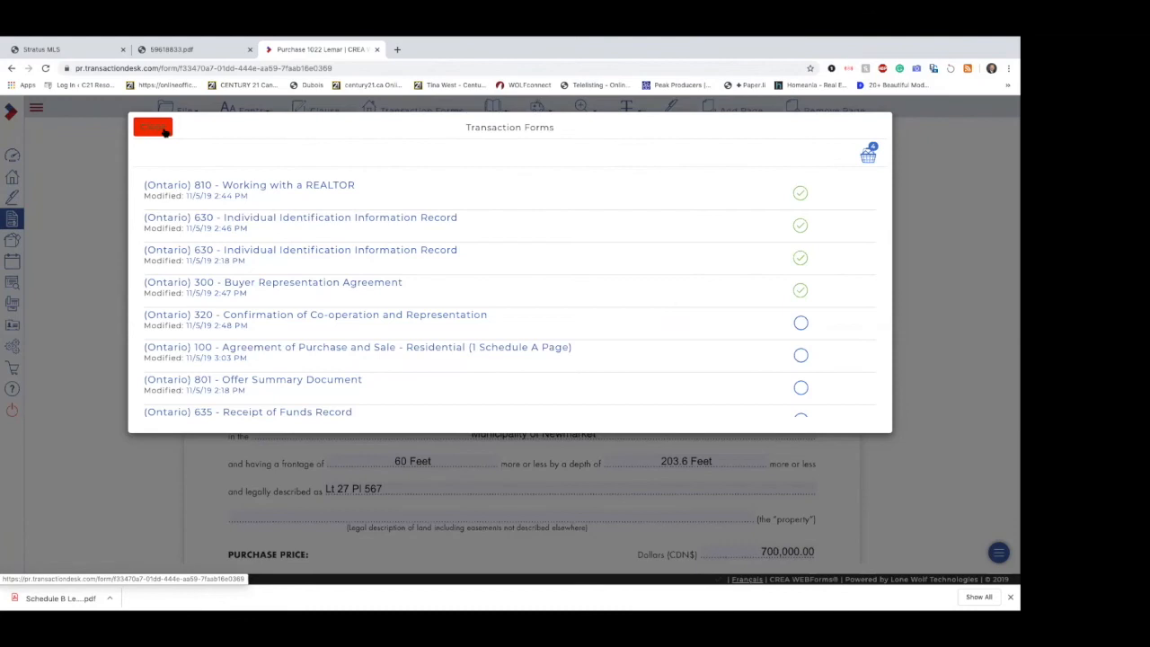
pyautogui.click(153, 128)
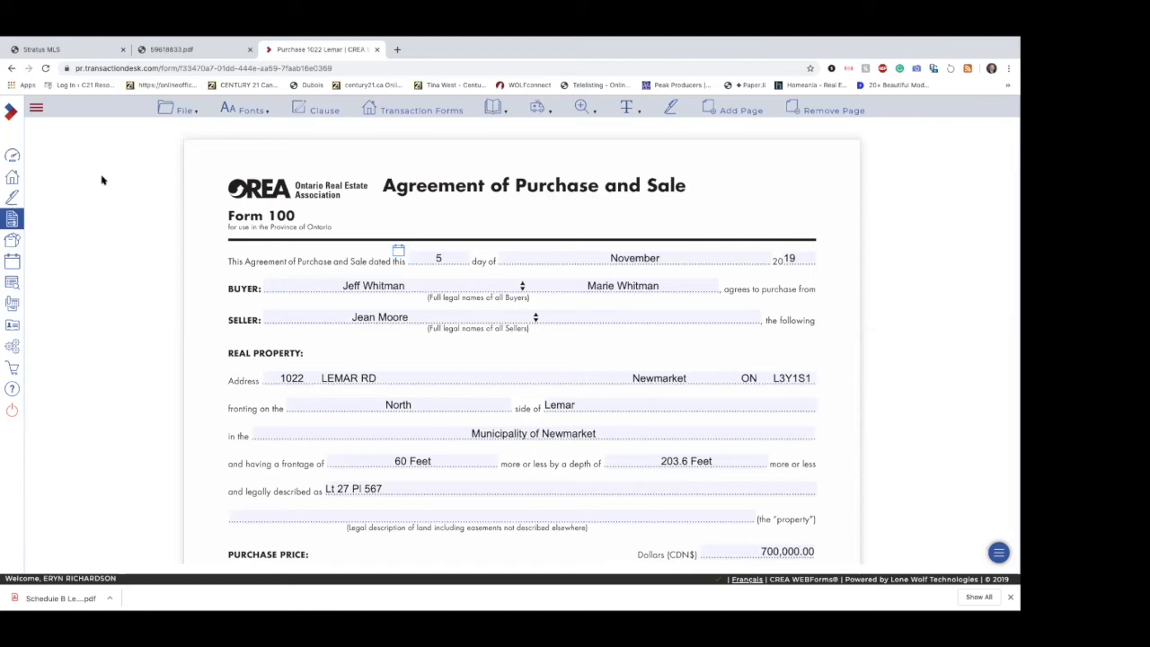
pyautogui.click(13, 155)
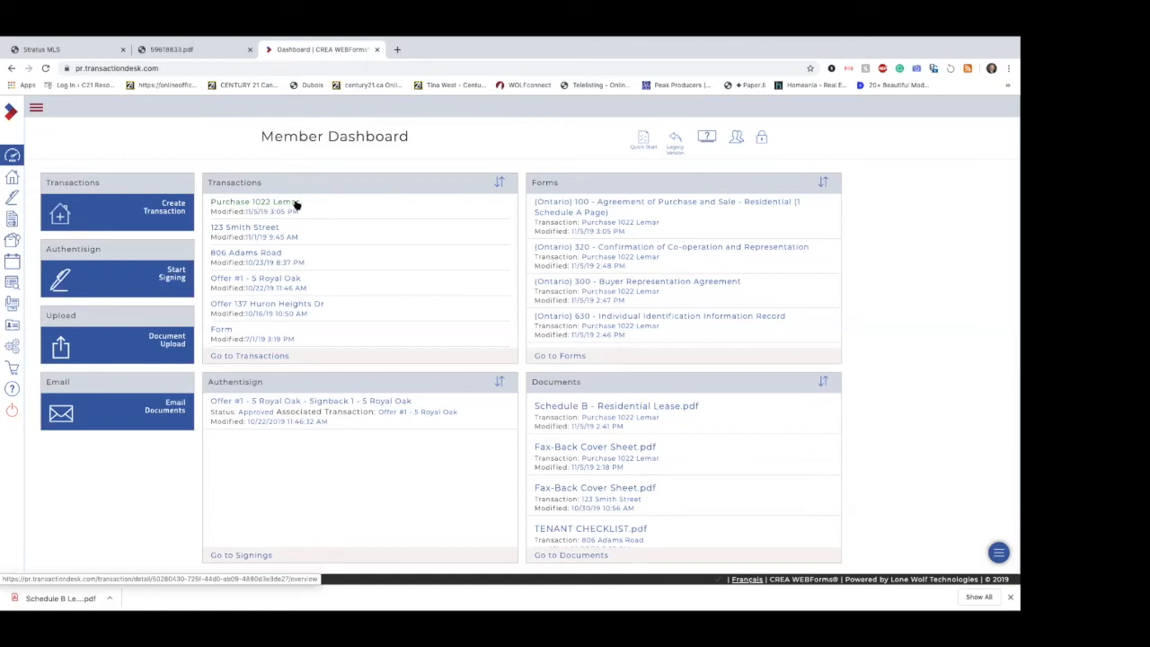
pyautogui.scroll(-3, 581, 508)
pyautogui.scroll(3, 580, 506)
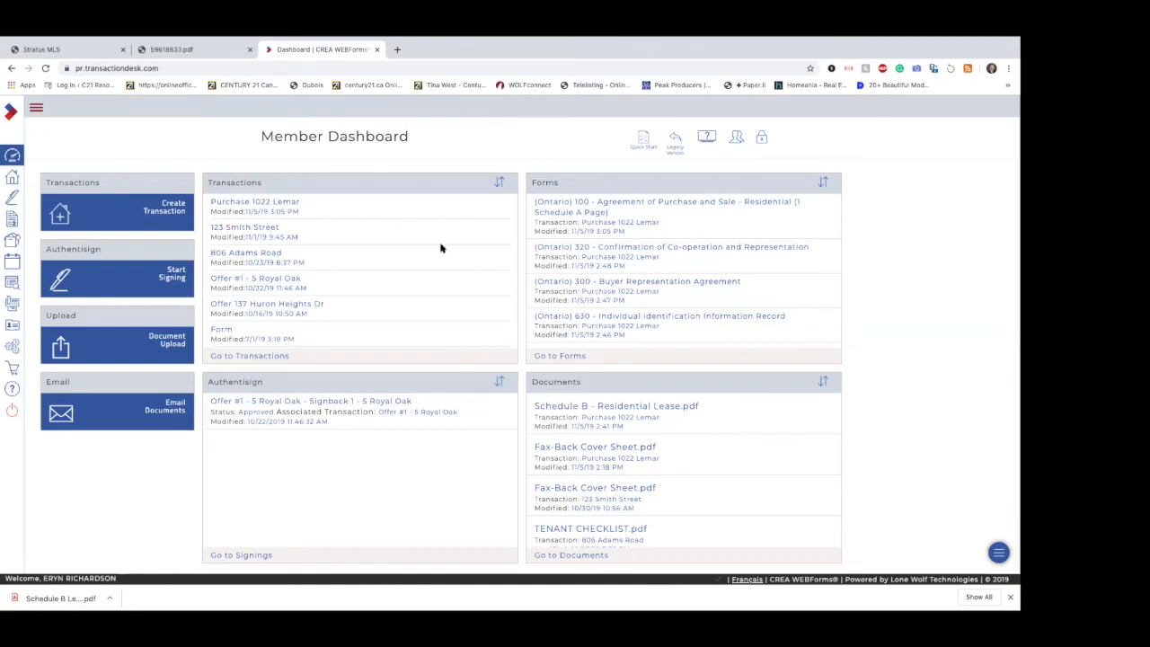
# Step: Start a new transaction named "Listing" plus the property's street address, using the template LISTING - Residential Freehold - FOR SALE
pyautogui.click(60, 217)
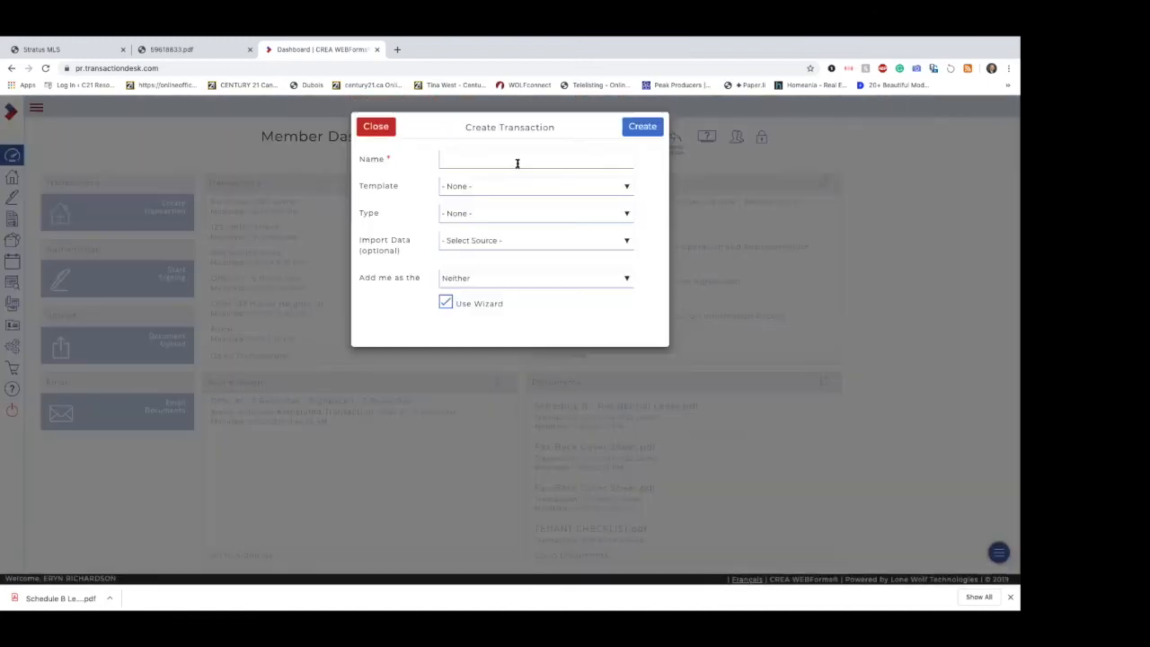
pyautogui.click(517, 162)
pyautogui.write('List')
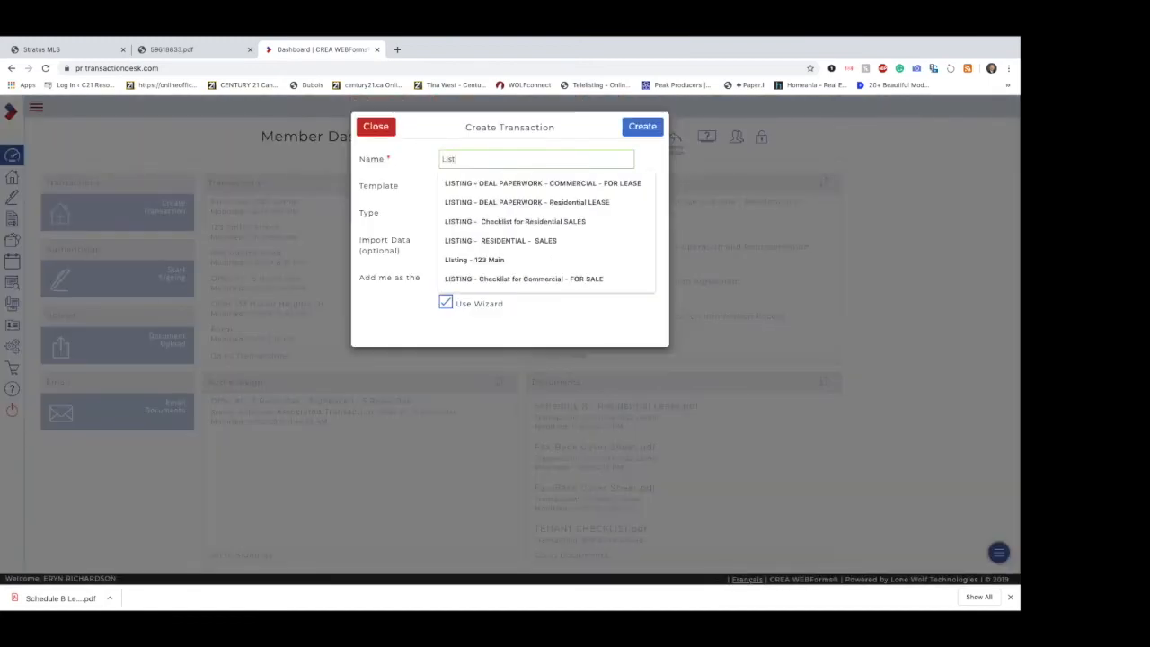
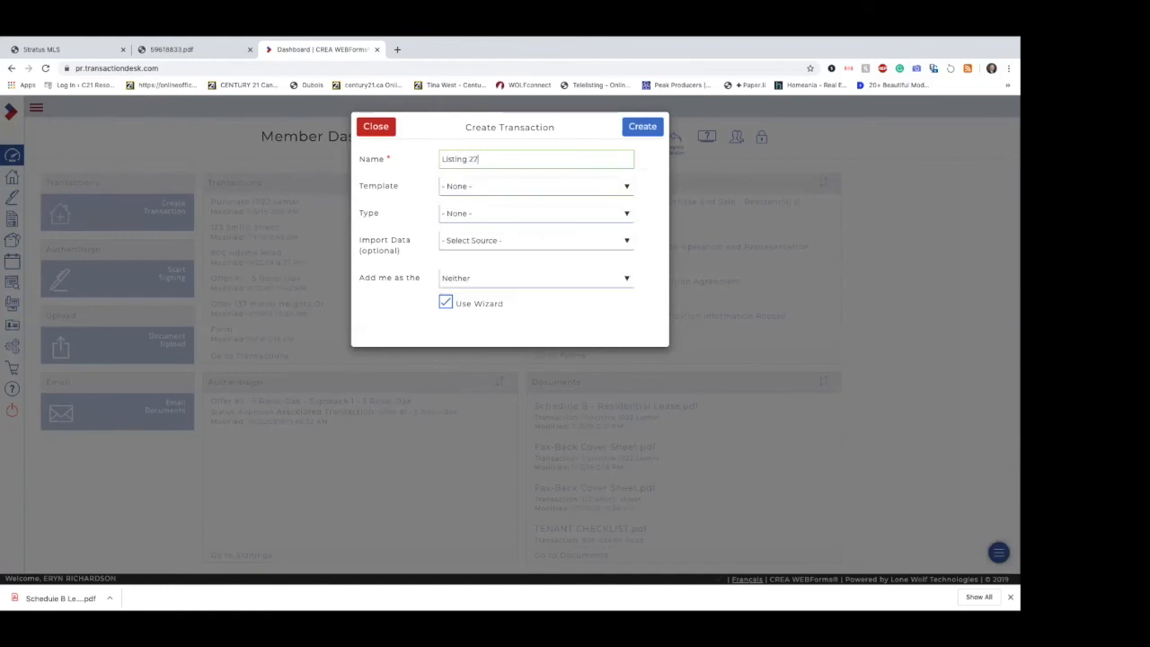
pyautogui.click(517, 185)
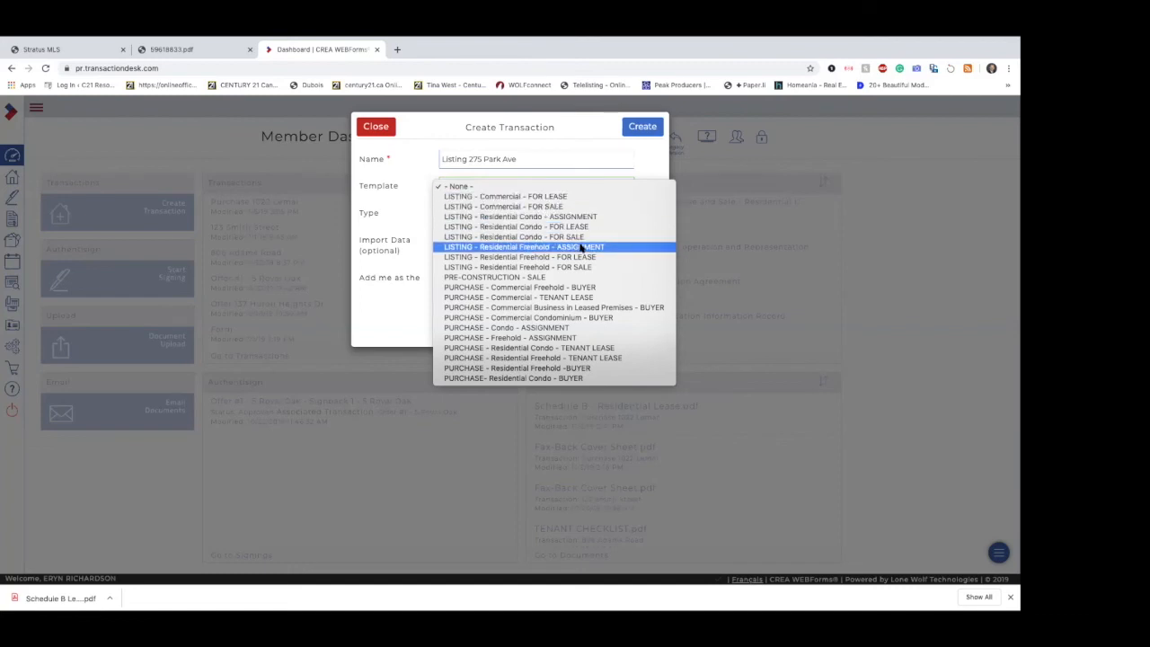
pyautogui.click(611, 267)
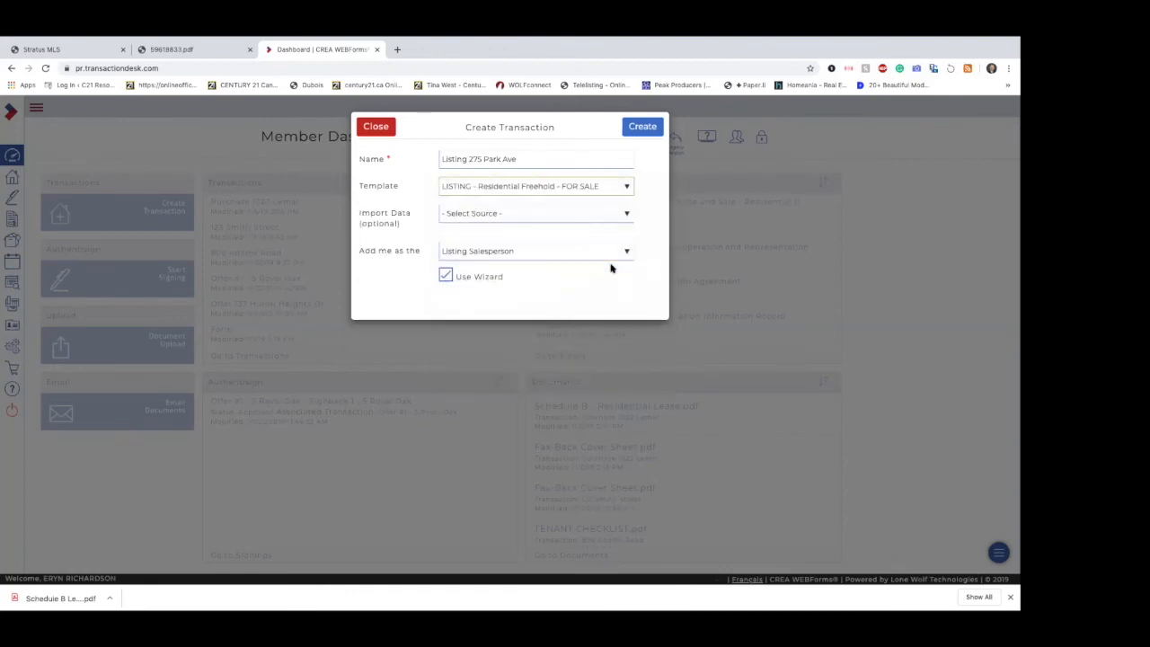
# Step: Check the available import data sources and create the transaction without choosing one, keeping the wizard enabled
pyautogui.click(601, 213)
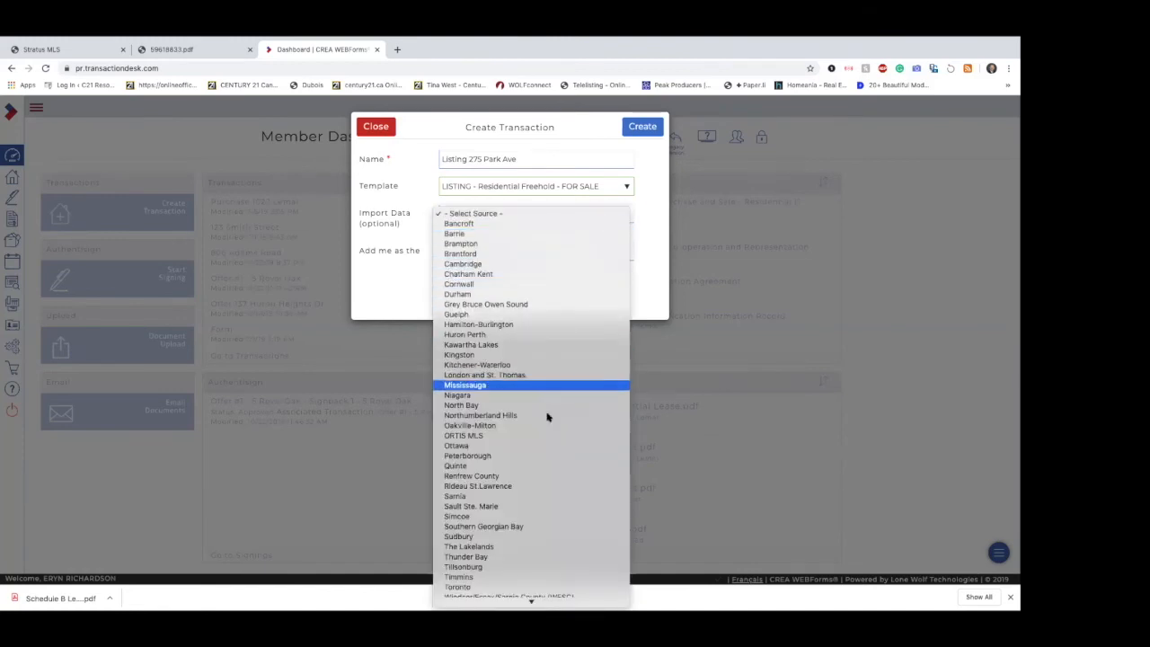
pyautogui.scroll(-1, 544, 551)
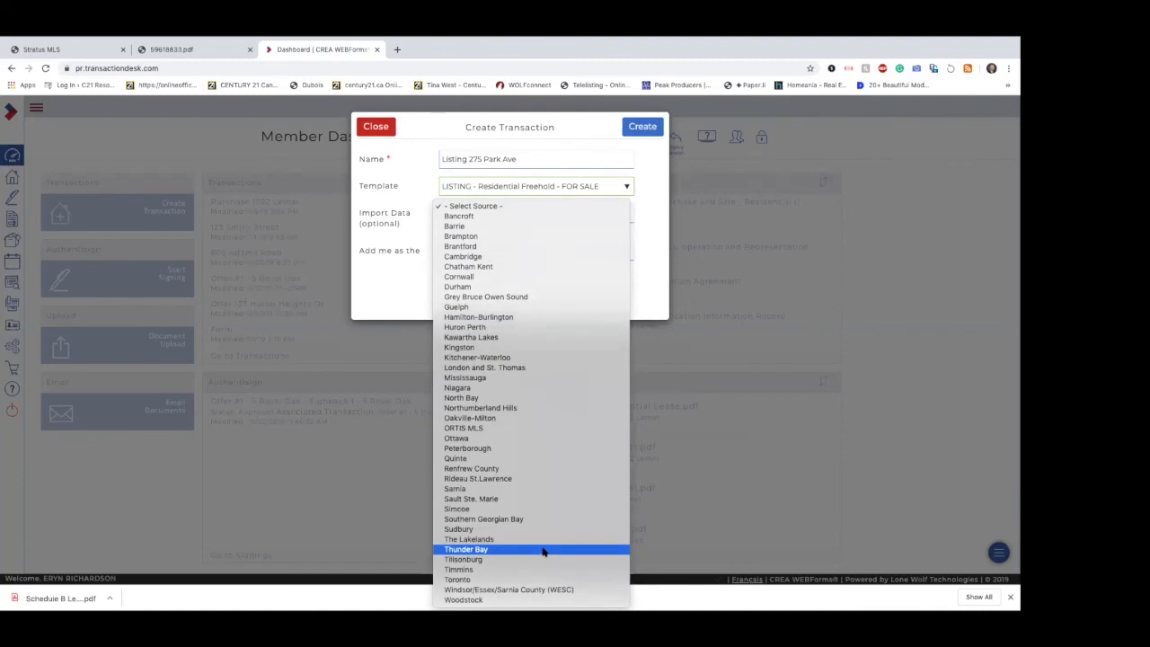
pyautogui.click(654, 213)
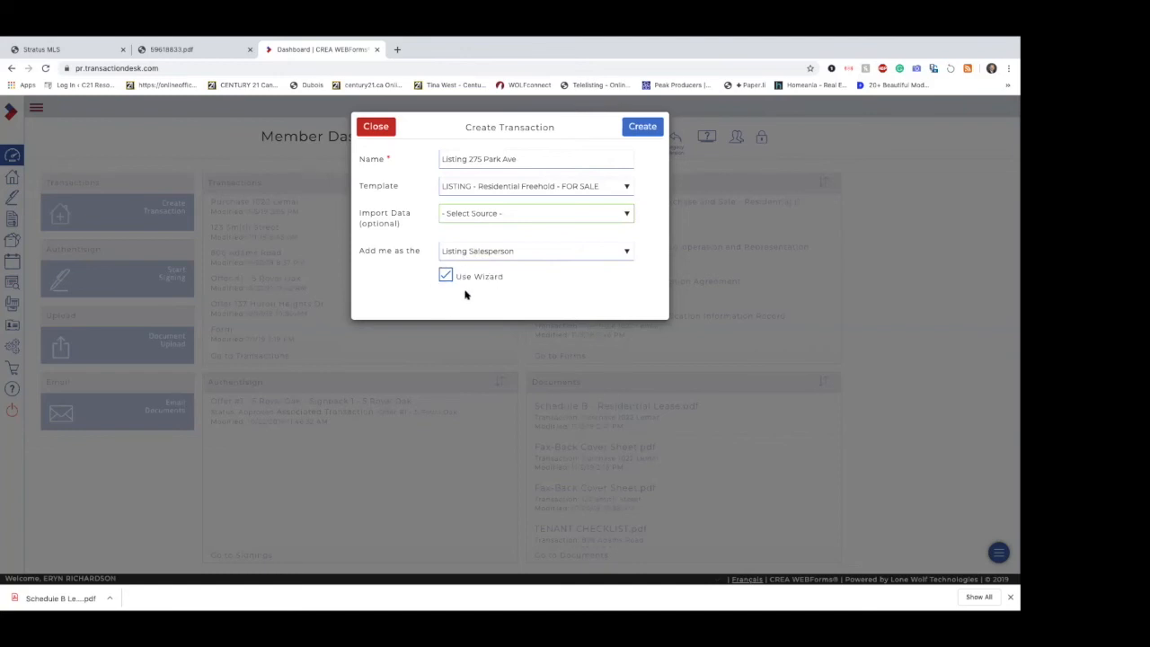
pyautogui.click(638, 131)
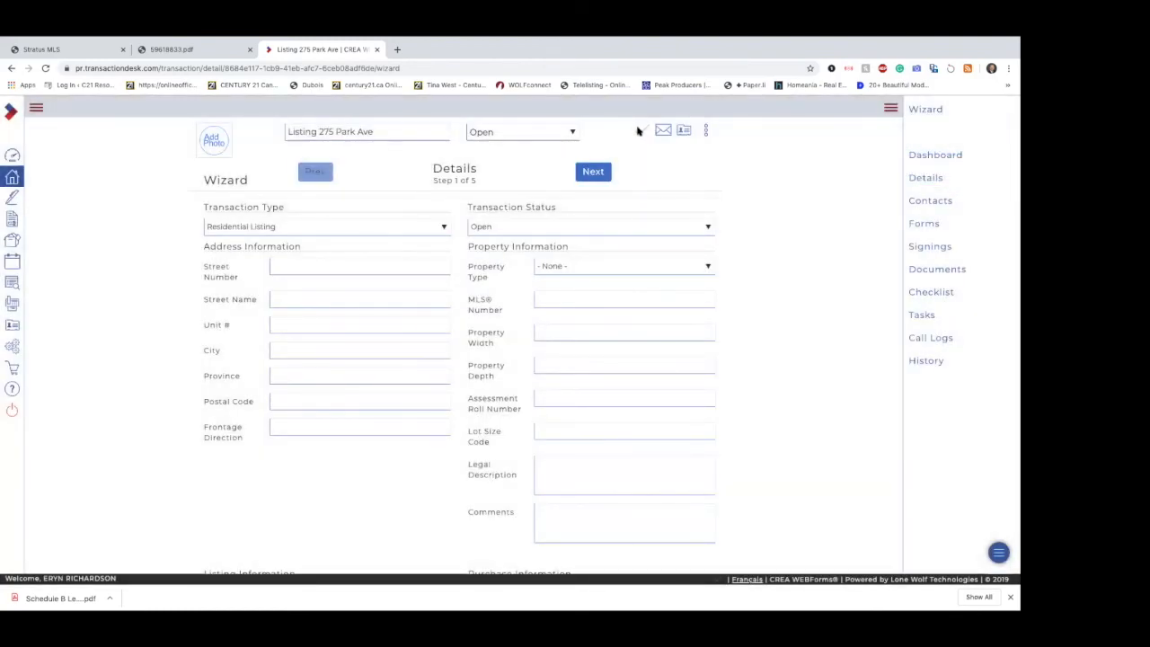
# Step: Fill in the property's street number, street name and city in the wizard's address information
pyautogui.scroll(-2, 753, 446)
pyautogui.scroll(-1, 753, 446)
pyautogui.scroll(3, 753, 446)
pyautogui.click(357, 293)
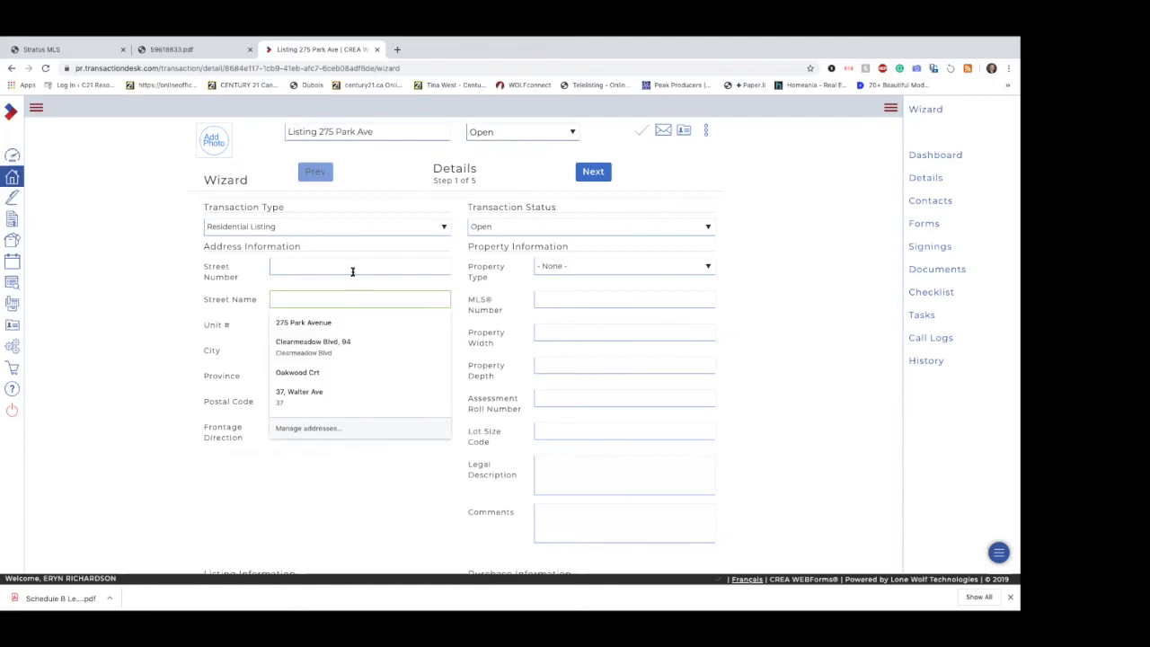
pyautogui.click(352, 268)
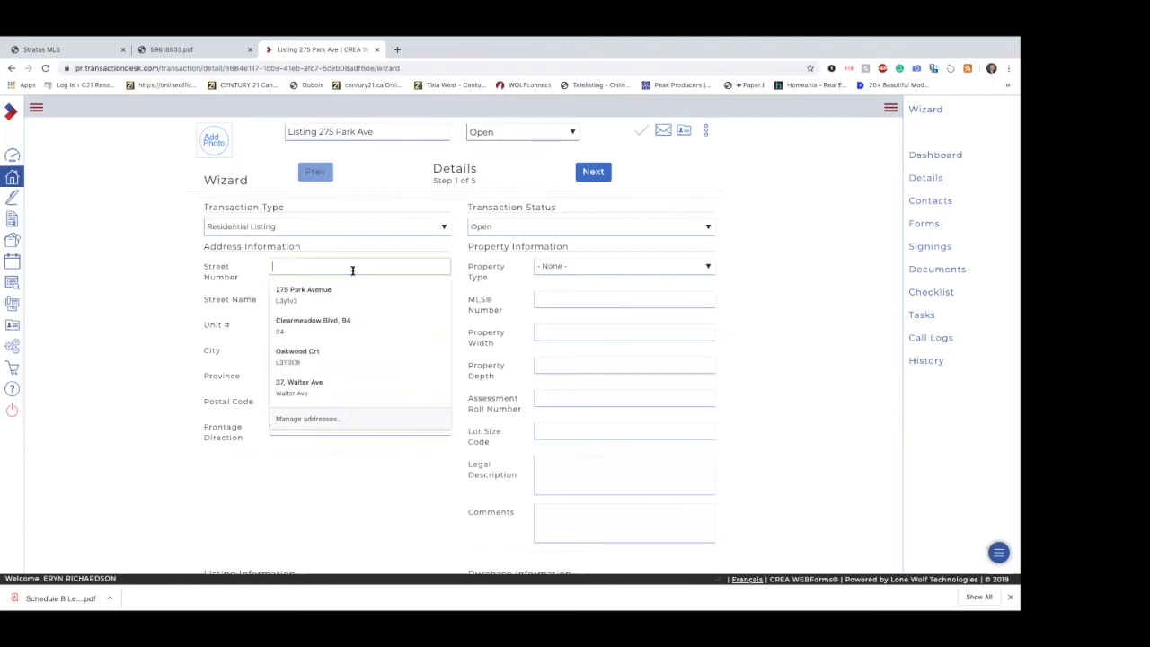
pyautogui.click(289, 267)
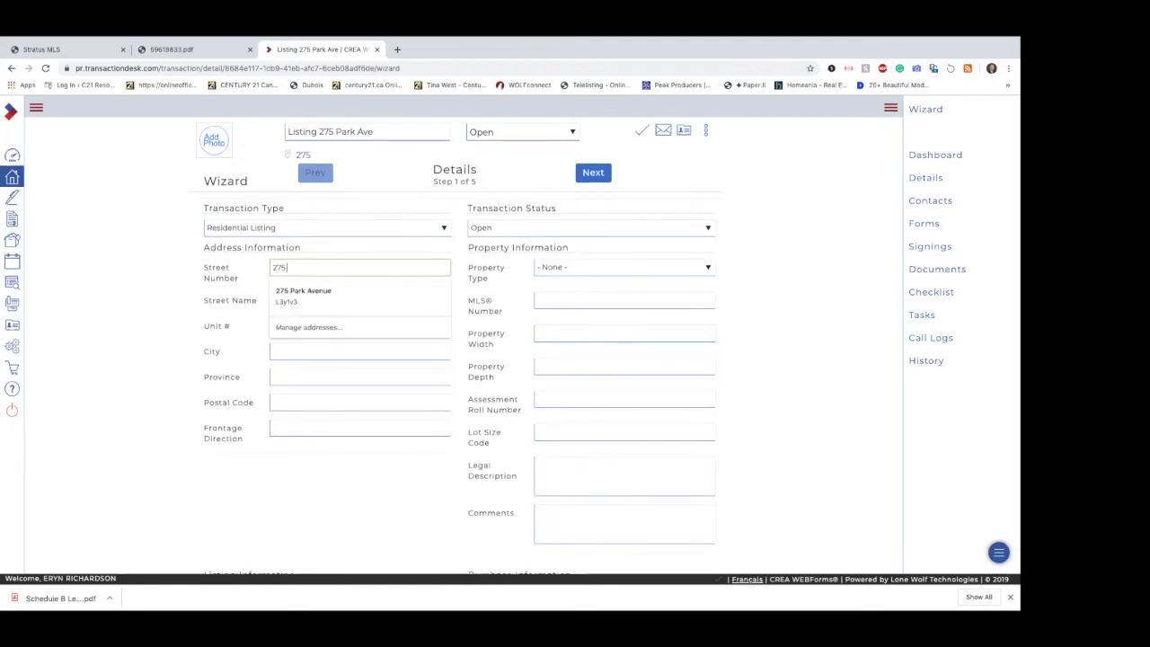
pyautogui.click(281, 300)
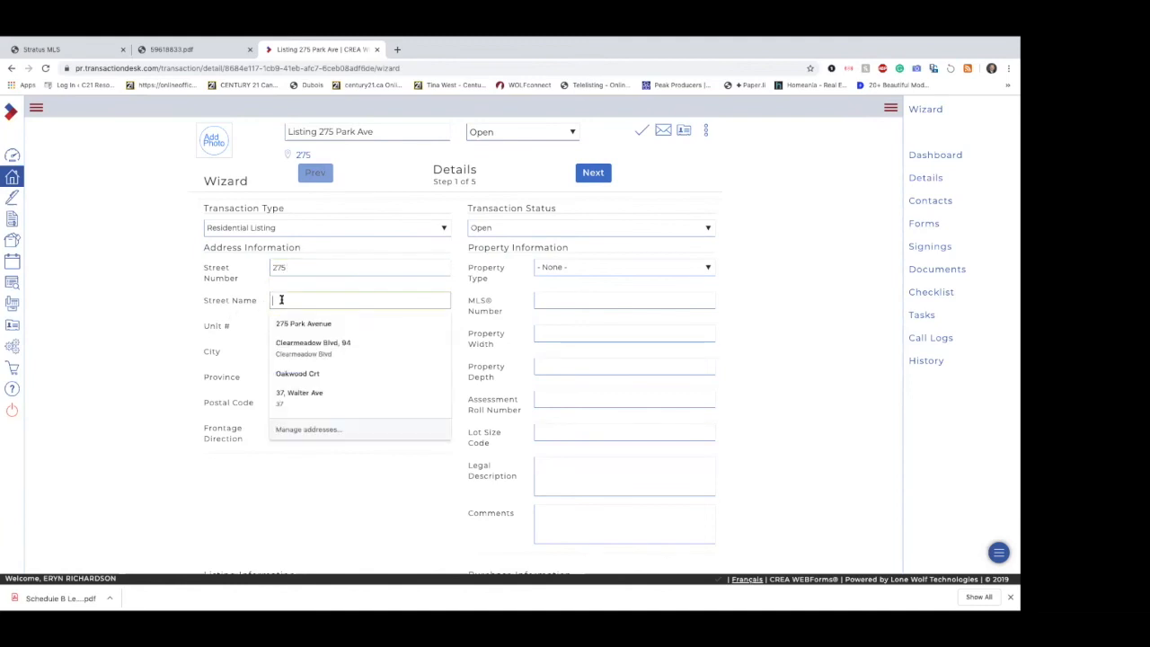
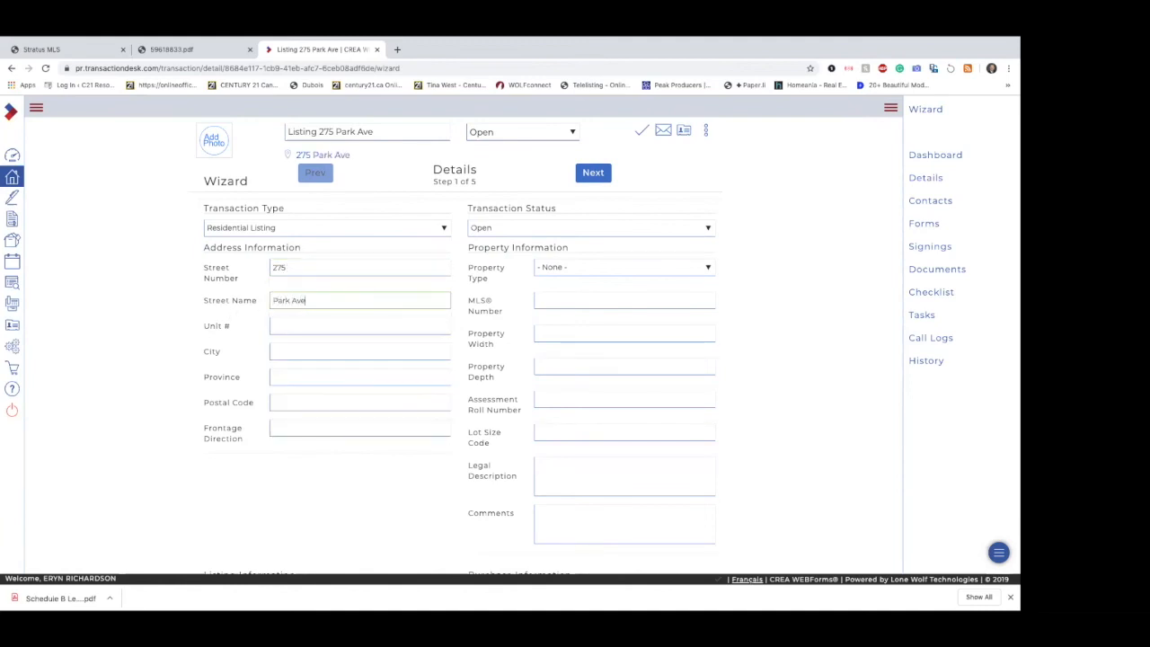
pyautogui.click(292, 353)
pyautogui.write('Newmarket')
pyautogui.click(201, 379)
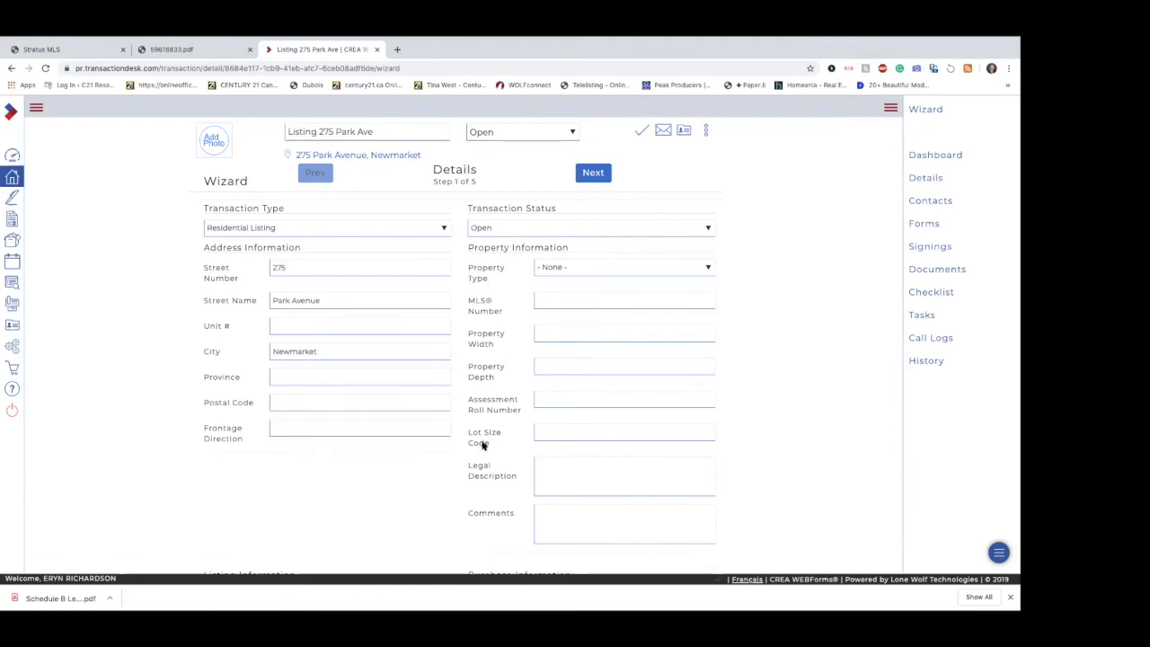
# Step: Set the list price to 85000 in the listing information and continue to the Transaction Dates step
pyautogui.scroll(-5, 480, 489)
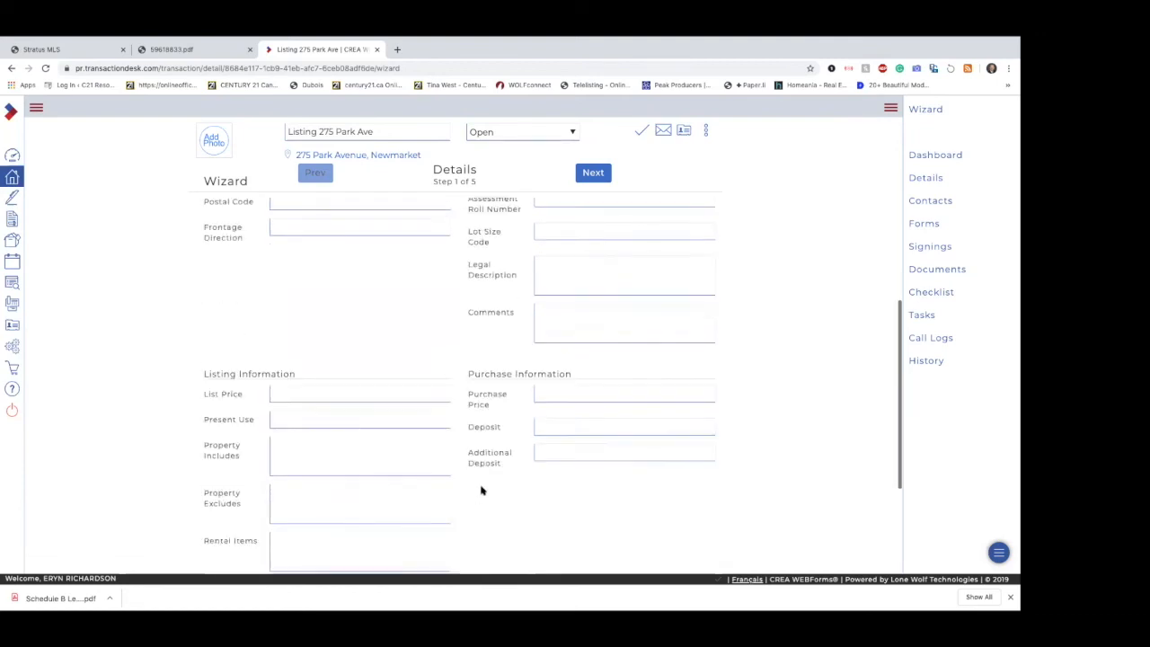
pyautogui.click(373, 276)
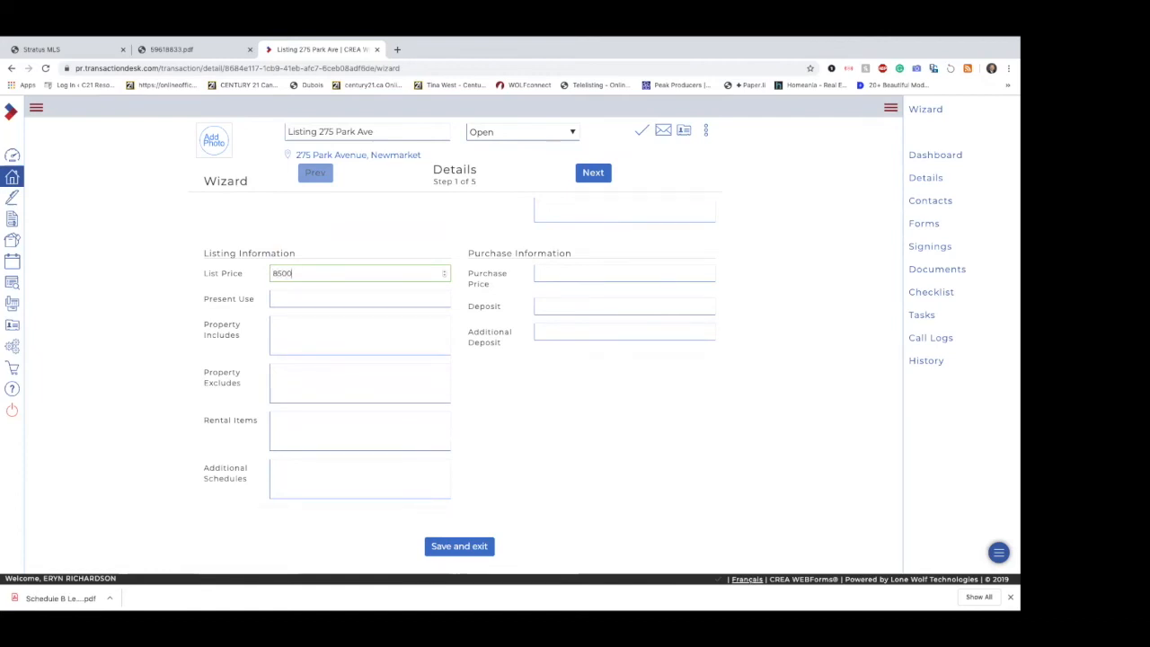
pyautogui.click(591, 178)
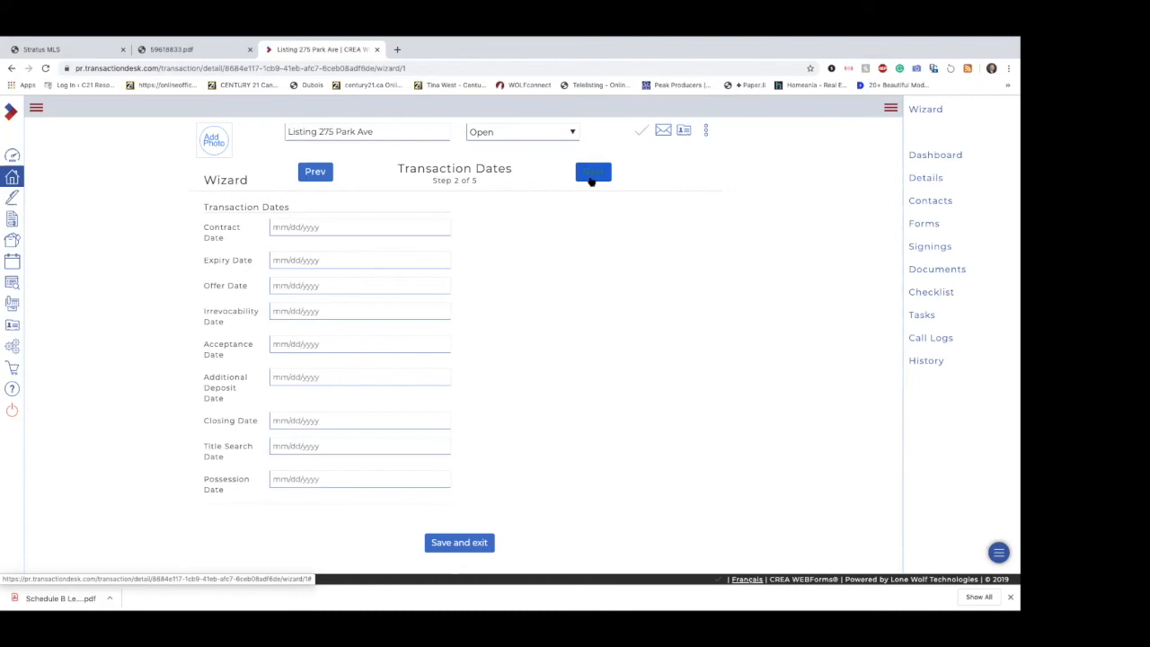
# Step: Set the contract date to 11/05/2019 and continue to the Contacts step
pyautogui.click(371, 224)
pyautogui.click(338, 292)
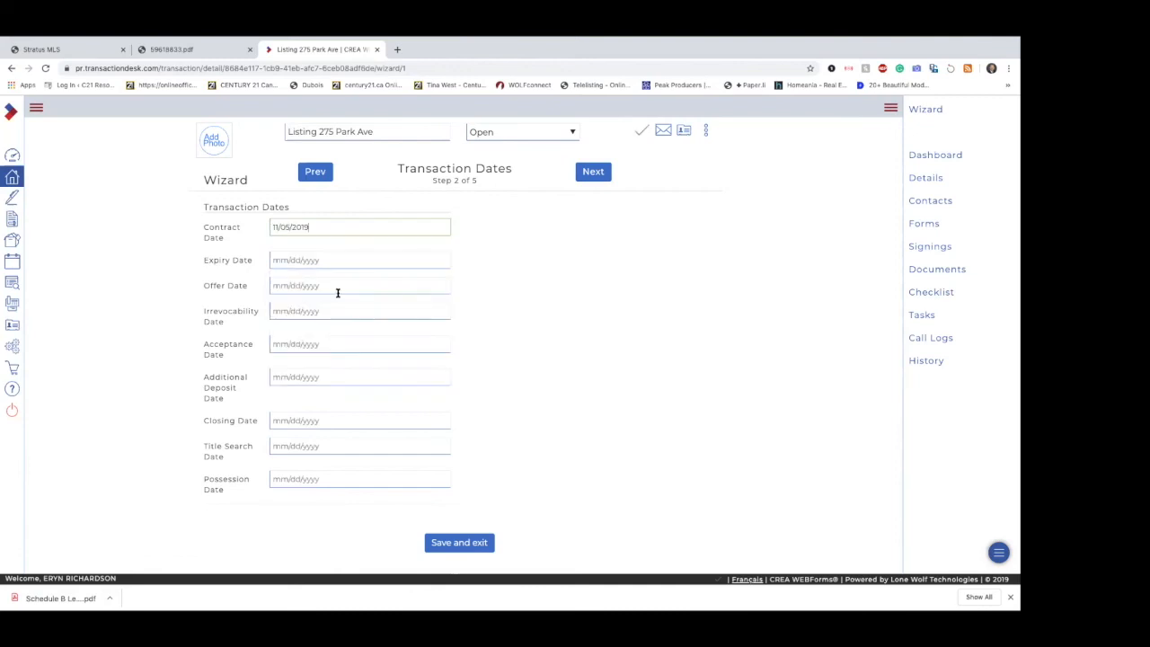
pyautogui.moveTo(324, 226)
pyautogui.mouseDown()
pyautogui.moveTo(262, 230)
pyautogui.moveTo(319, 219)
pyautogui.mouseUp()
pyautogui.click(341, 206)
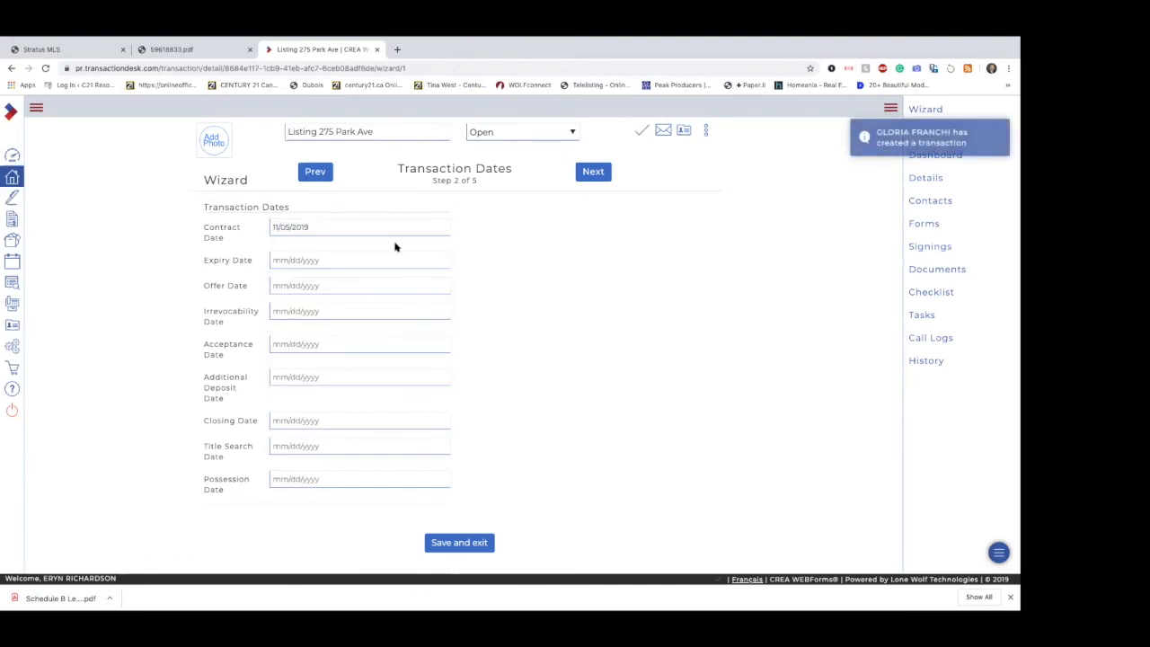
pyautogui.click(592, 173)
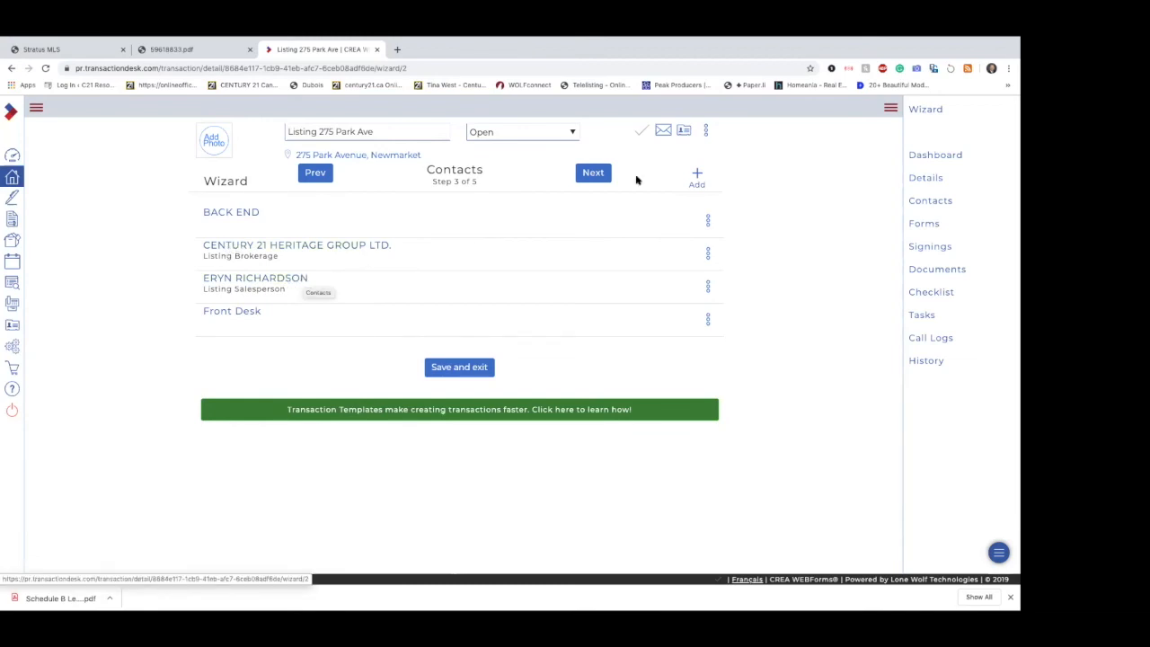
# Step: Create and save a new transaction contact of type Seller with the seller's first and last name
pyautogui.click(697, 174)
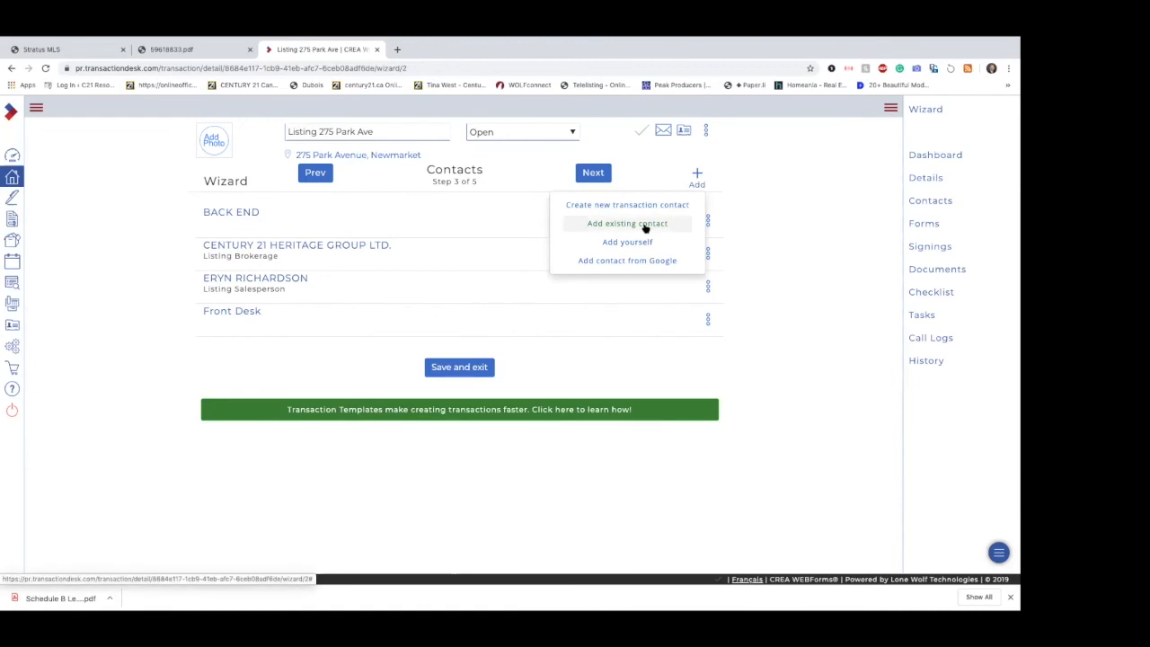
pyautogui.click(656, 207)
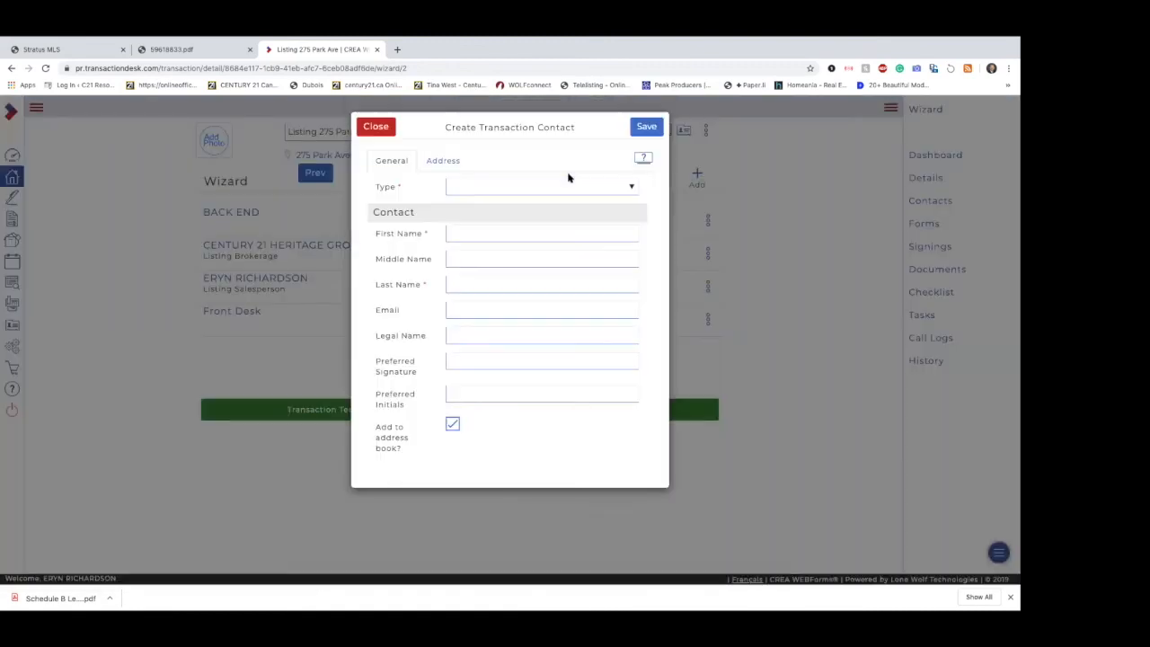
pyautogui.click(500, 186)
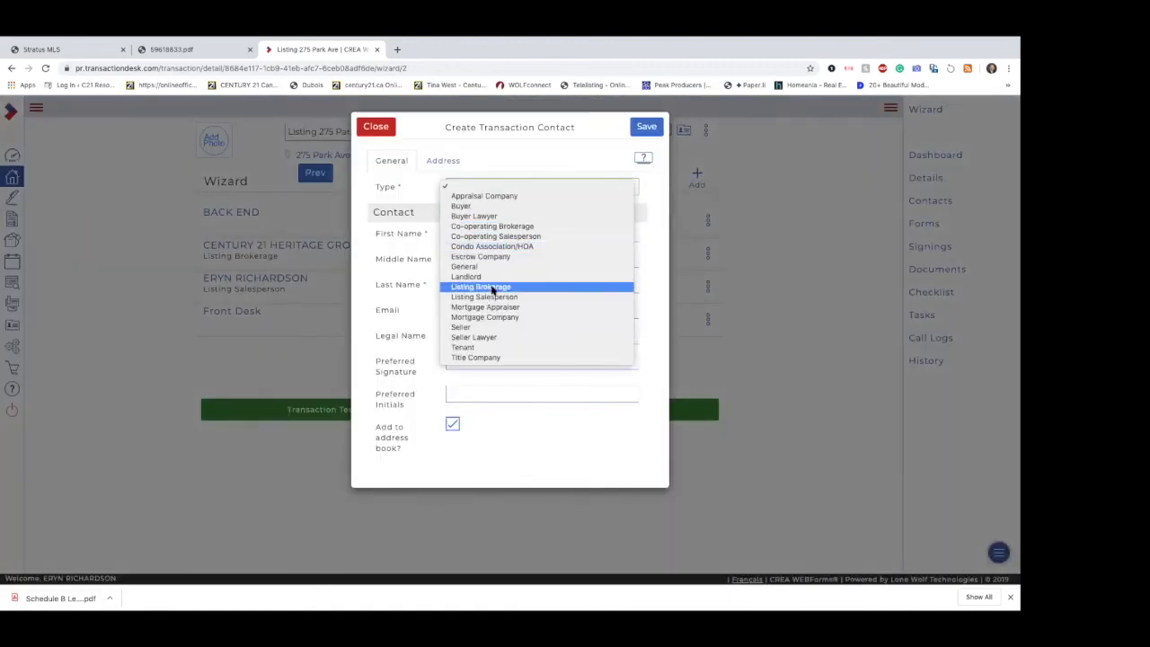
pyautogui.click(485, 327)
pyautogui.click(466, 229)
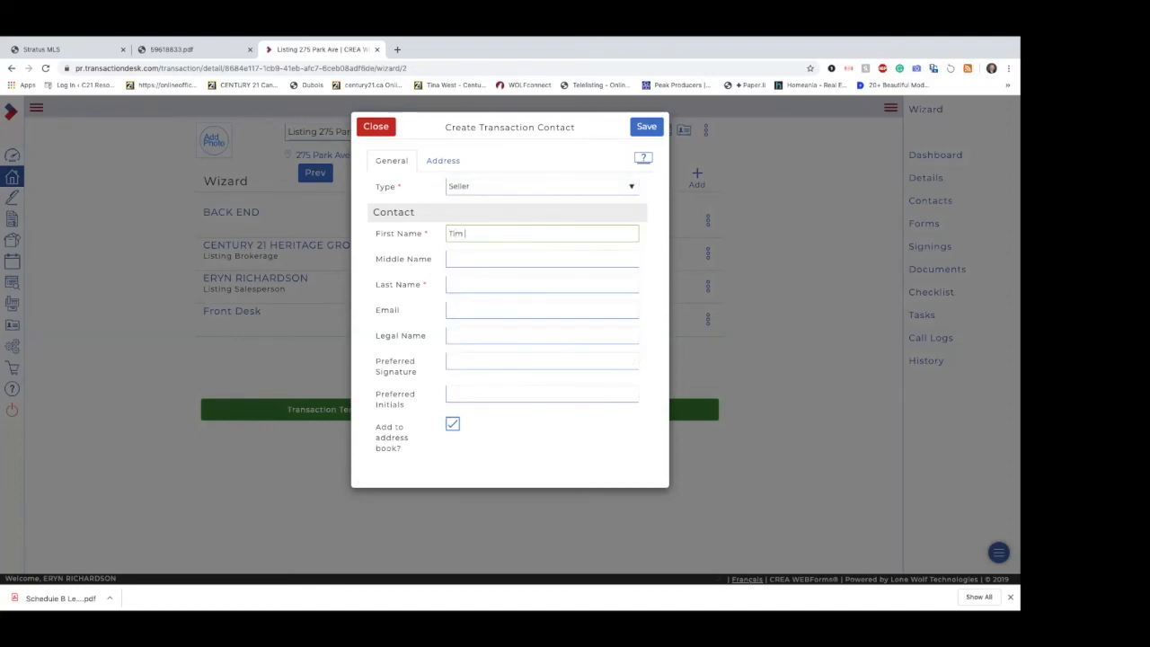
pyautogui.press('Tab')
pyautogui.press('Tab')
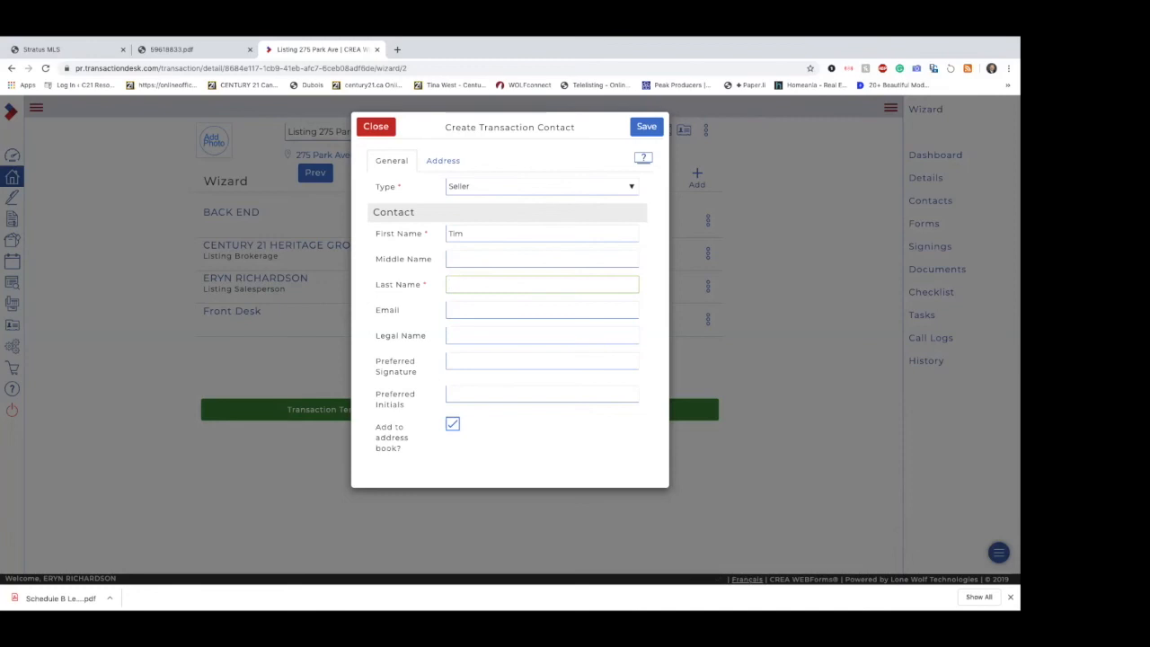
pyautogui.click(648, 132)
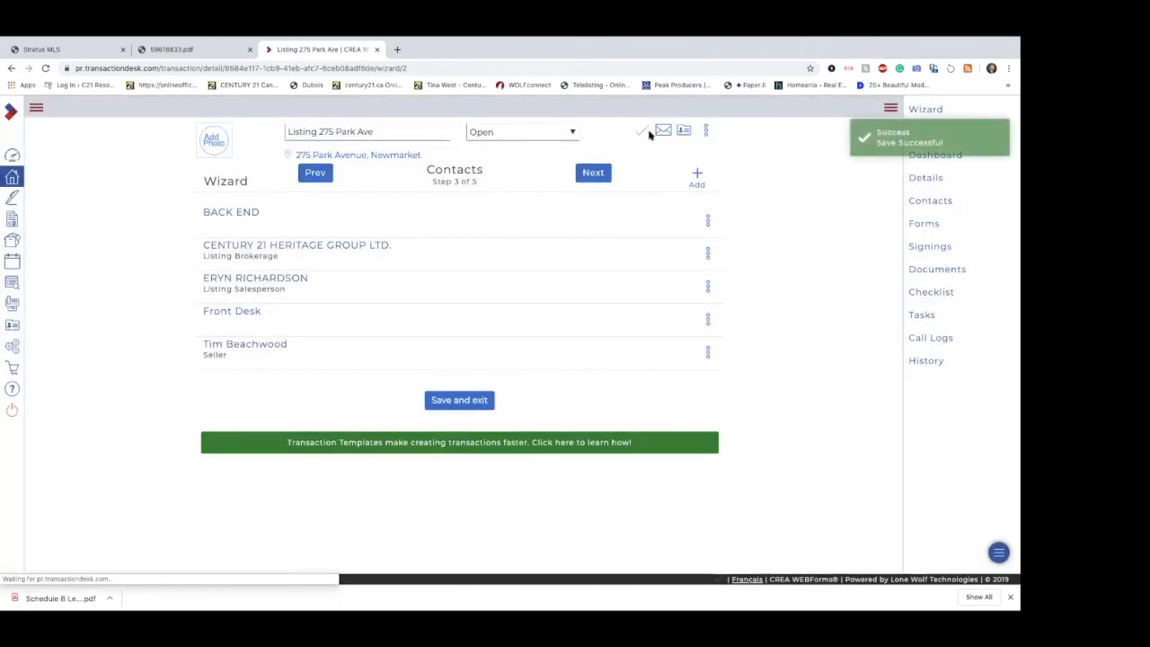
# Step: Continue to the wizard's Forms step and examine the full list of forms supplied by the listing template
pyautogui.click(593, 182)
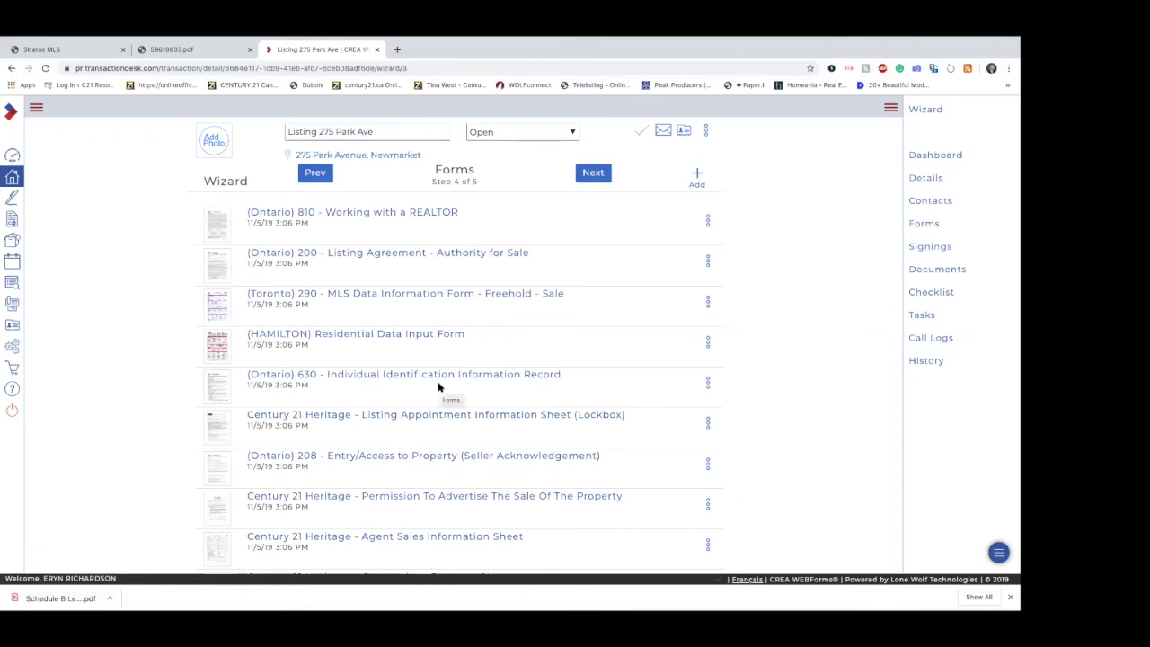
pyautogui.scroll(-1, 438, 387)
pyautogui.scroll(-5, 439, 387)
pyautogui.scroll(6, 438, 387)
pyautogui.scroll(-3, 425, 505)
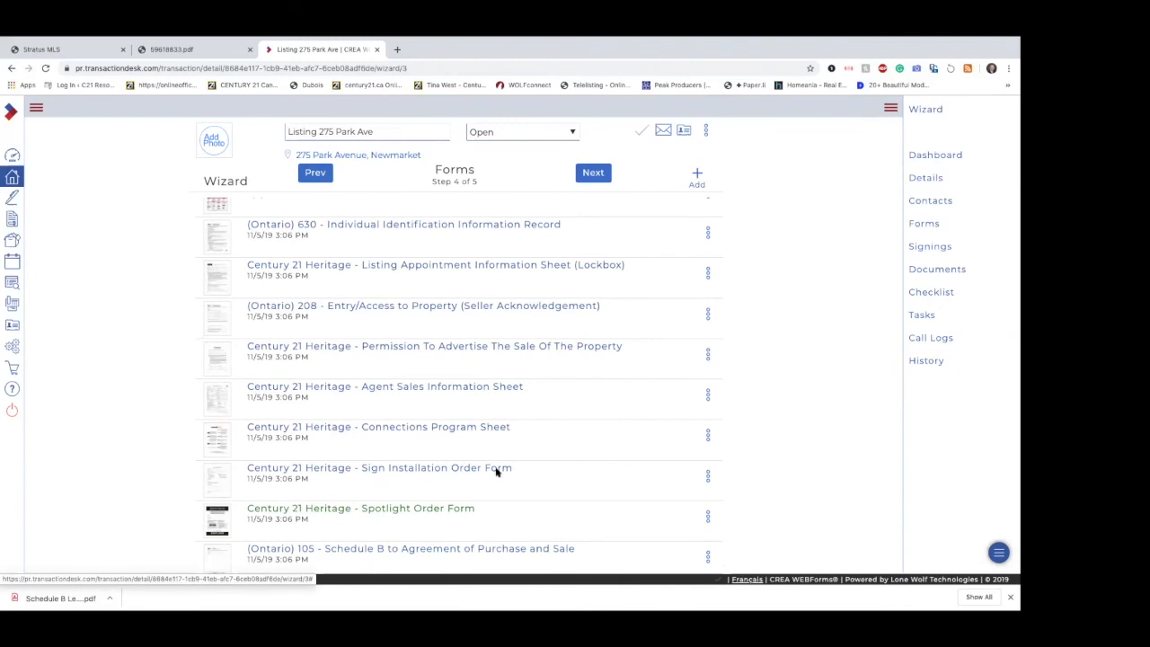
pyautogui.scroll(-2, 626, 509)
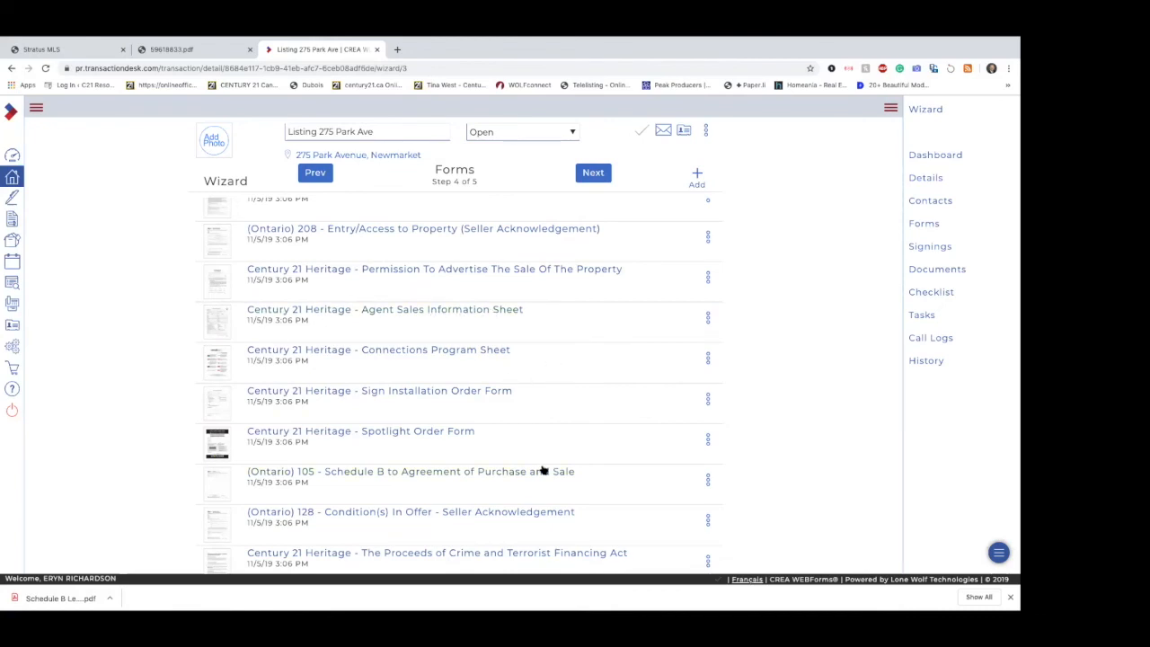
pyautogui.scroll(-2, 542, 470)
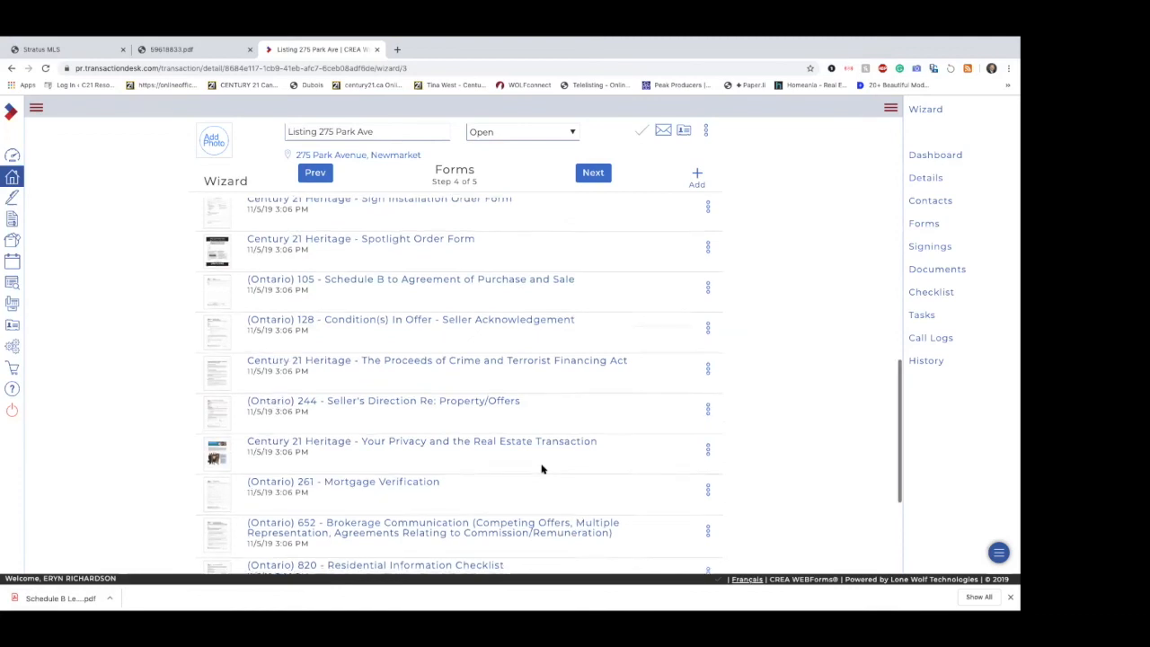
pyautogui.scroll(-2, 518, 443)
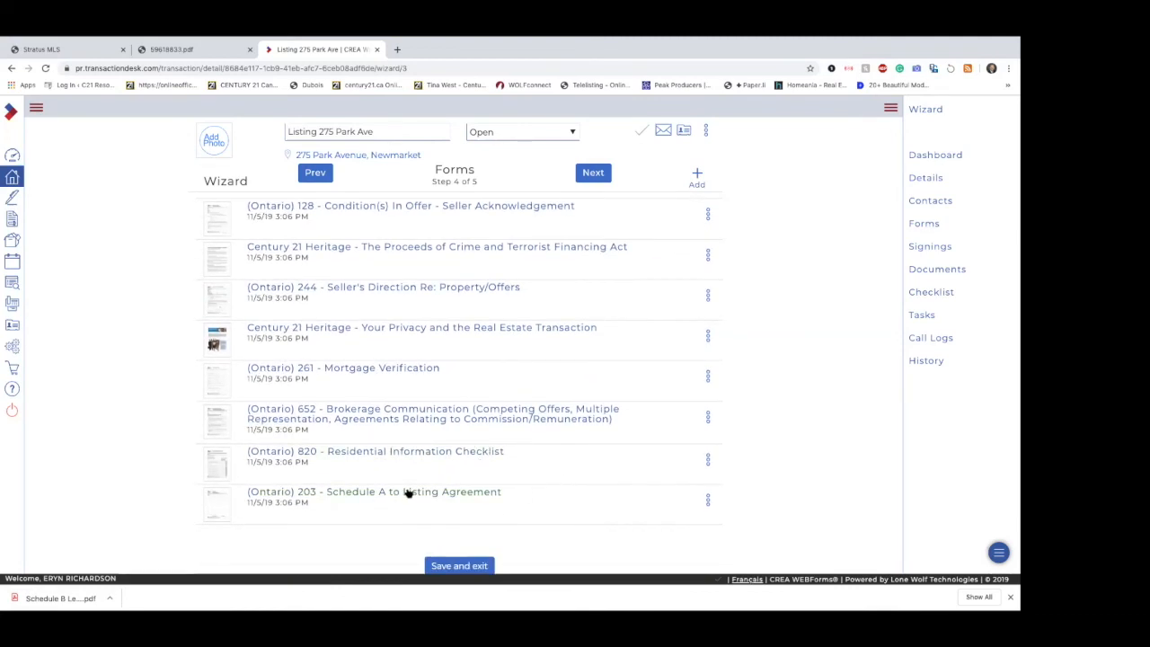
# Step: Continue from the wizard's Forms step to the Documents step and complete the wizard to reach the transaction dashboard
pyautogui.scroll(4, 646, 314)
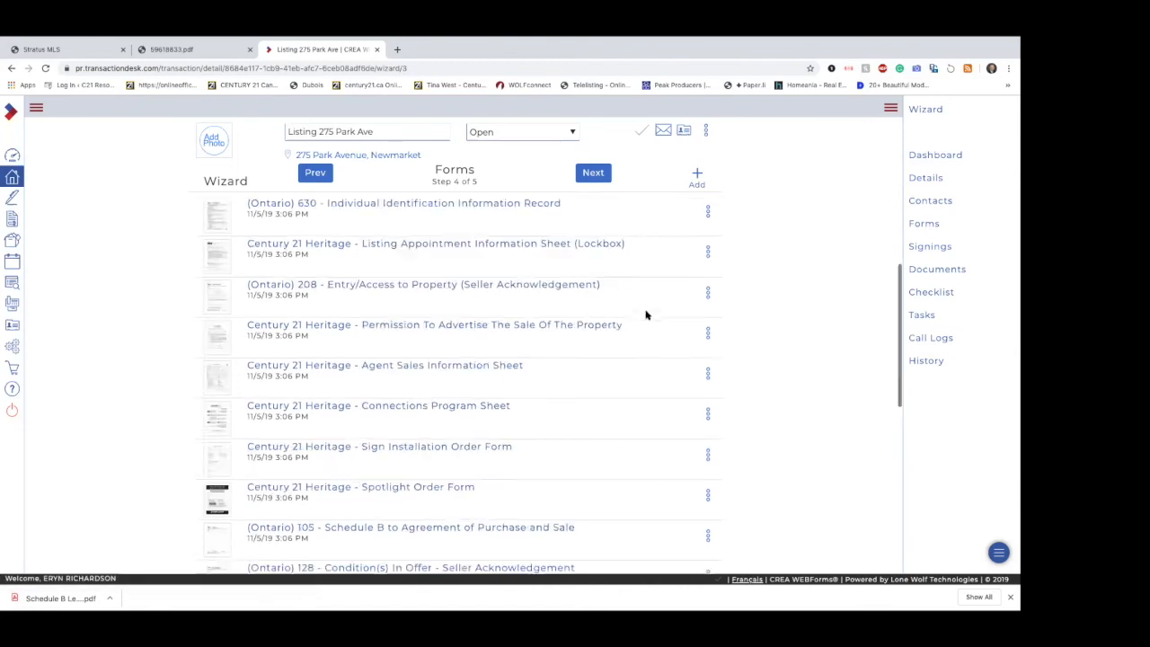
pyautogui.scroll(2, 646, 314)
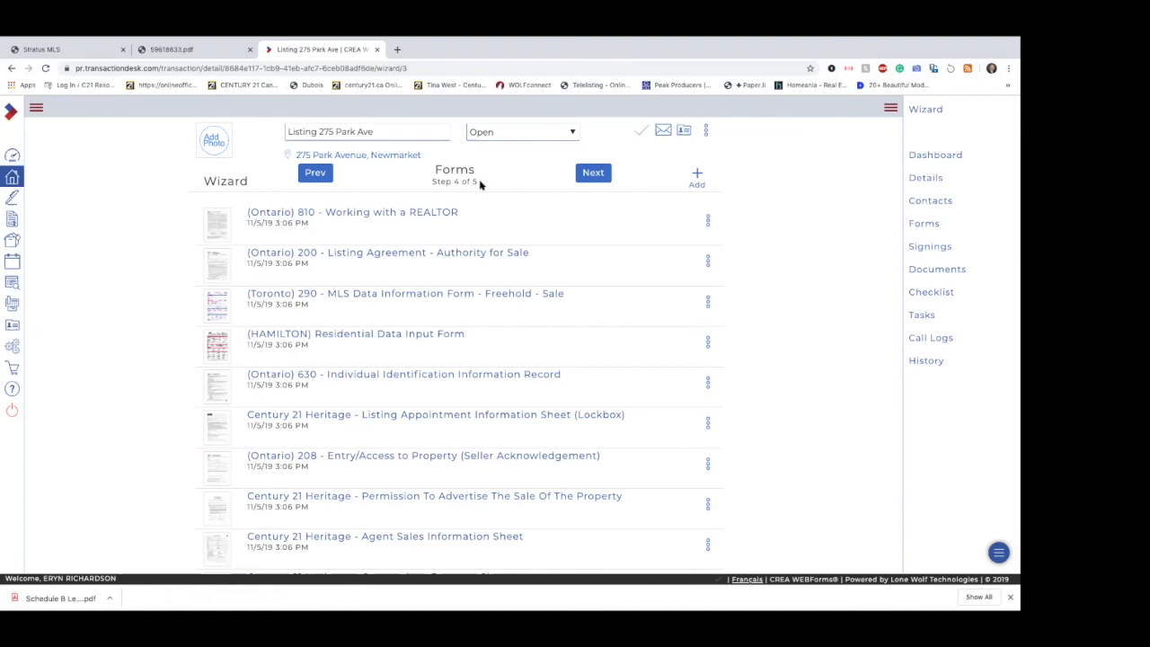
pyautogui.click(597, 175)
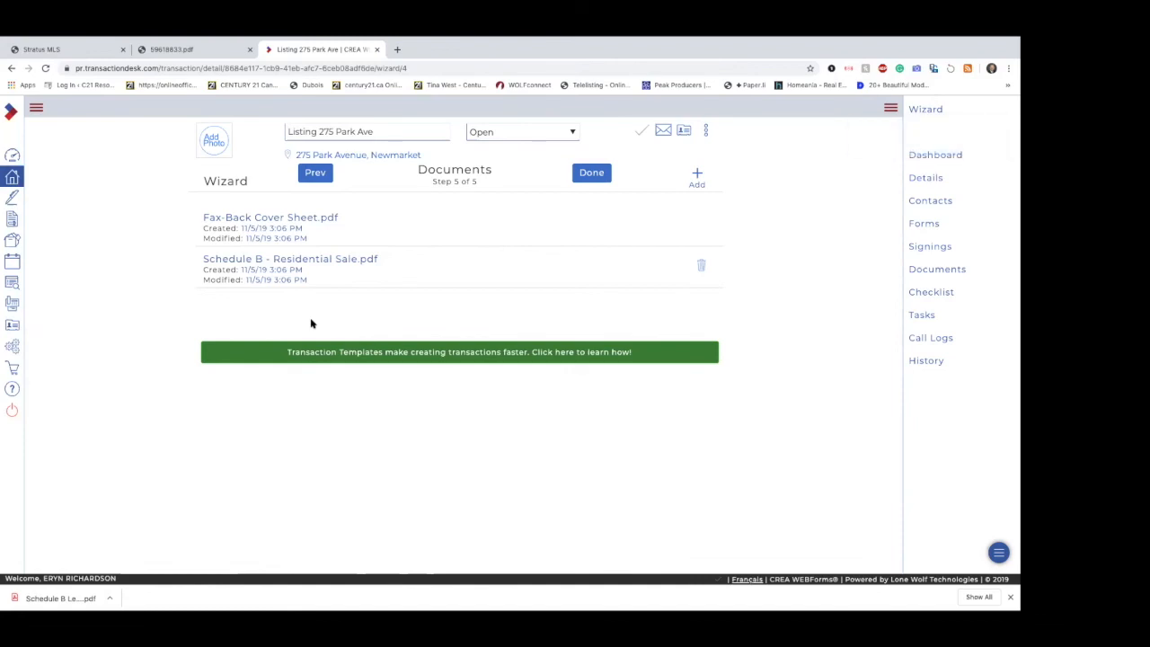
pyautogui.click(35, 110)
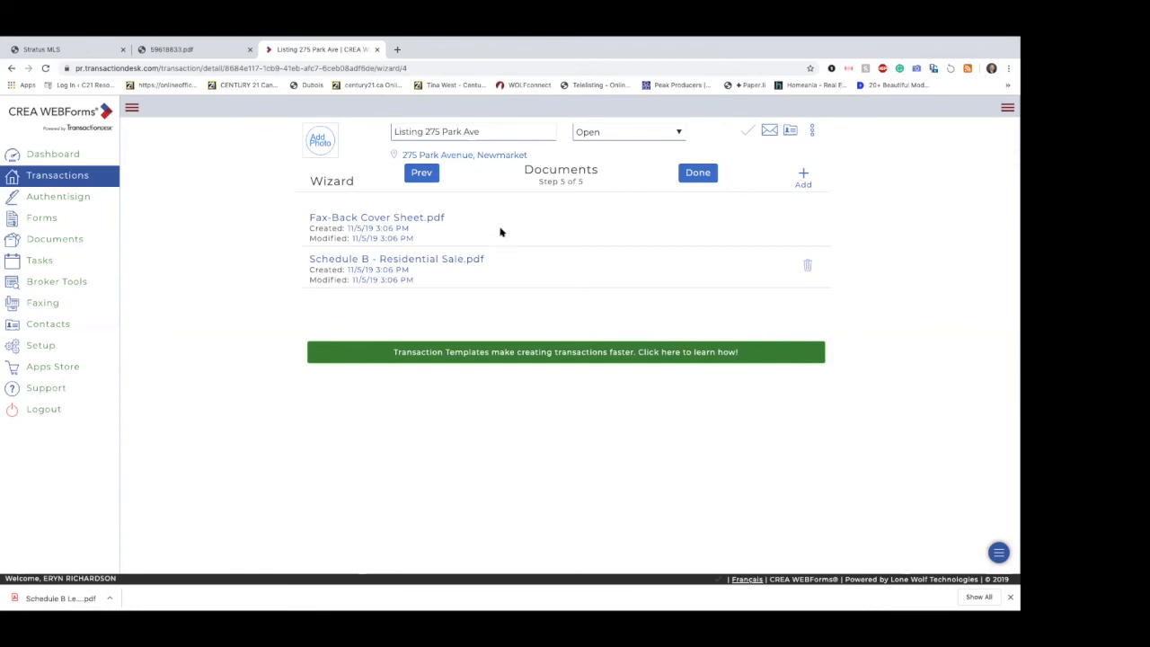
pyautogui.click(692, 177)
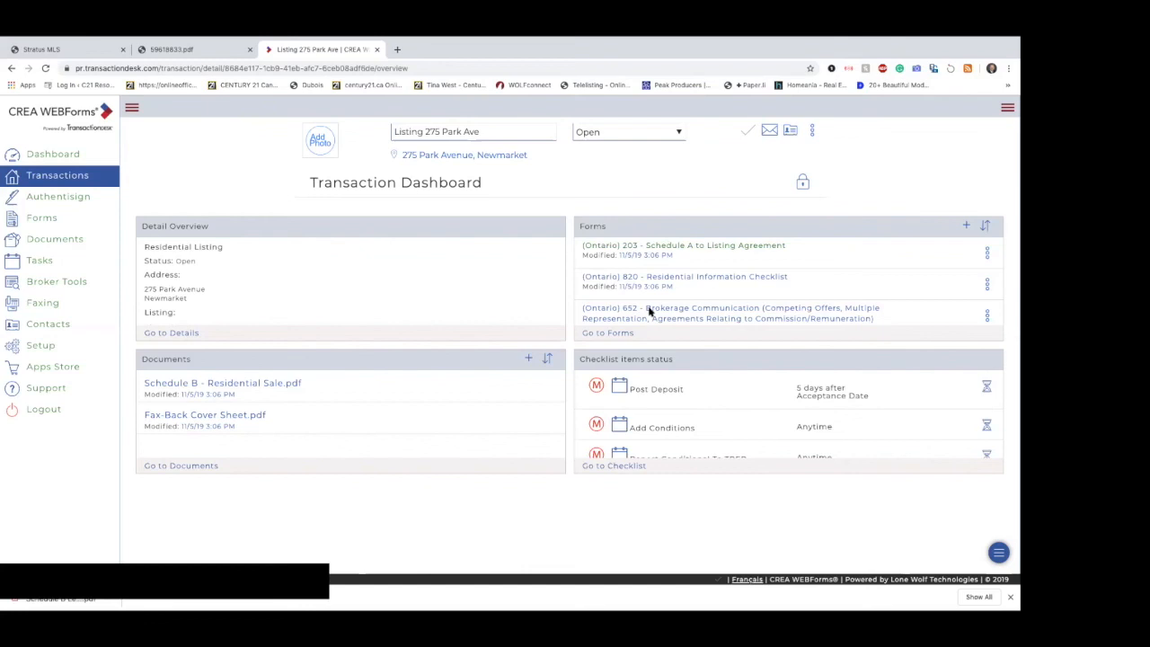
# Step: Browse the dashboard's forms and checklist items, open the full checklist and filter it to LISTING - RESIDENTIAL - SALES
pyautogui.scroll(-3, 647, 322)
pyautogui.scroll(3, 647, 319)
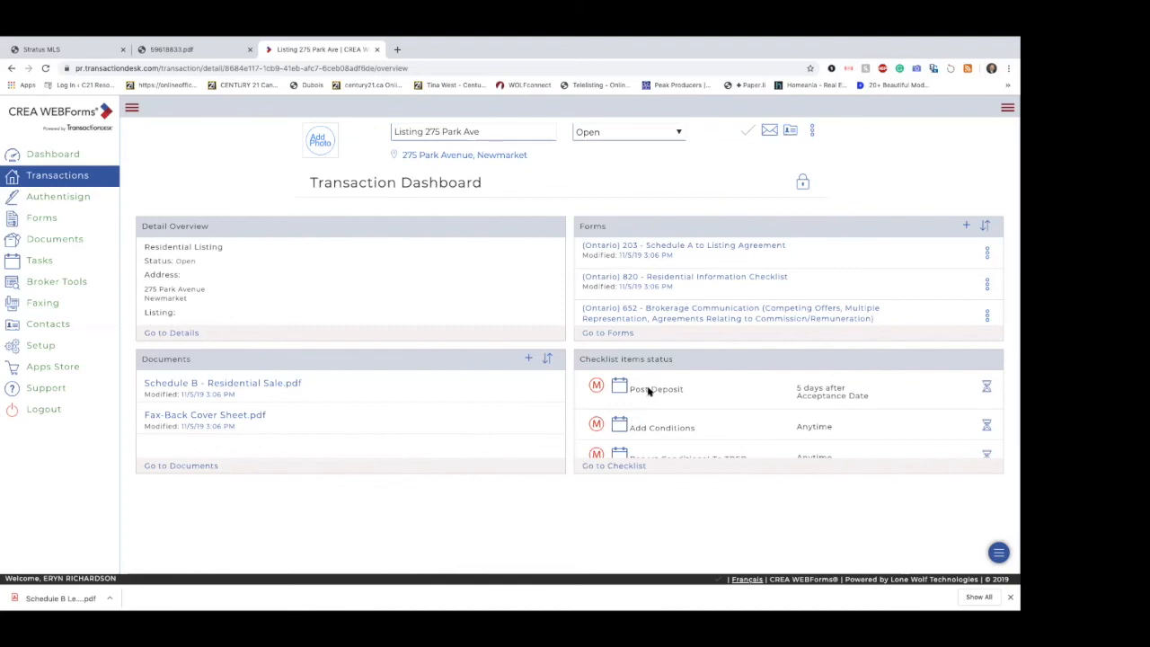
pyautogui.scroll(-5, 664, 420)
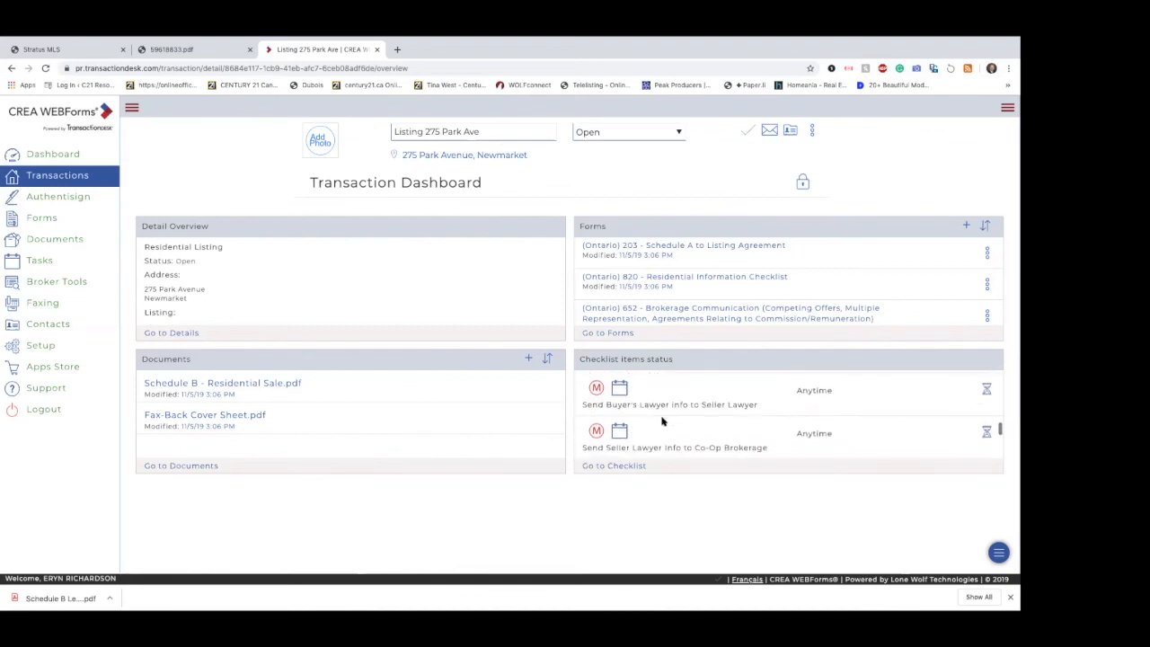
pyautogui.click(638, 467)
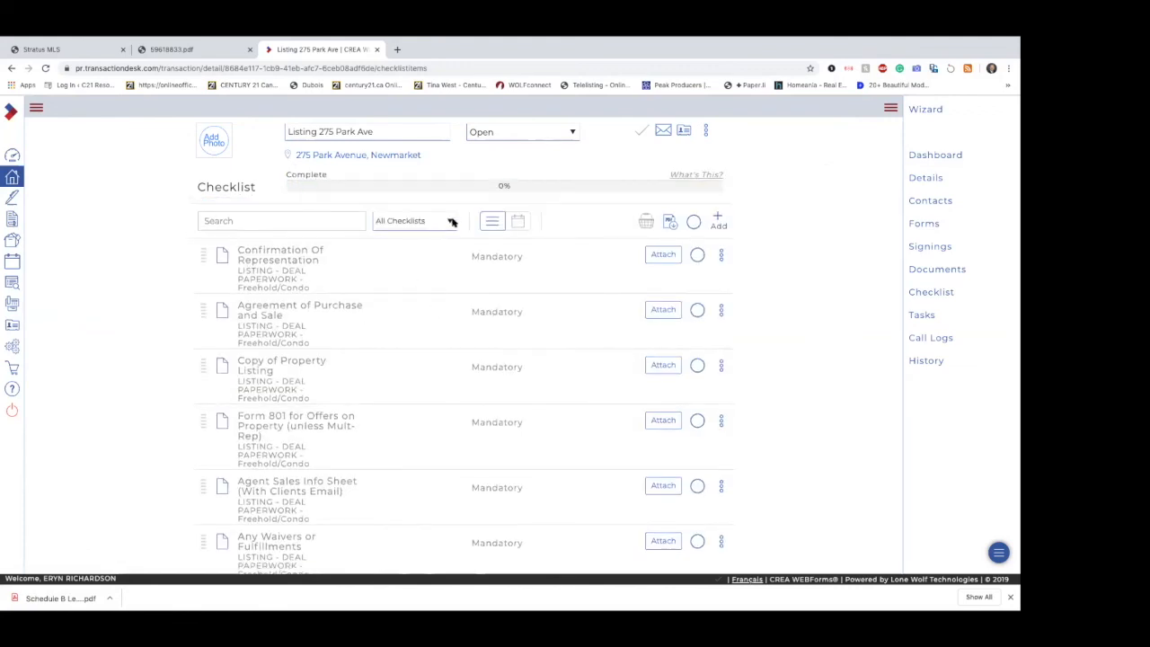
pyautogui.click(452, 222)
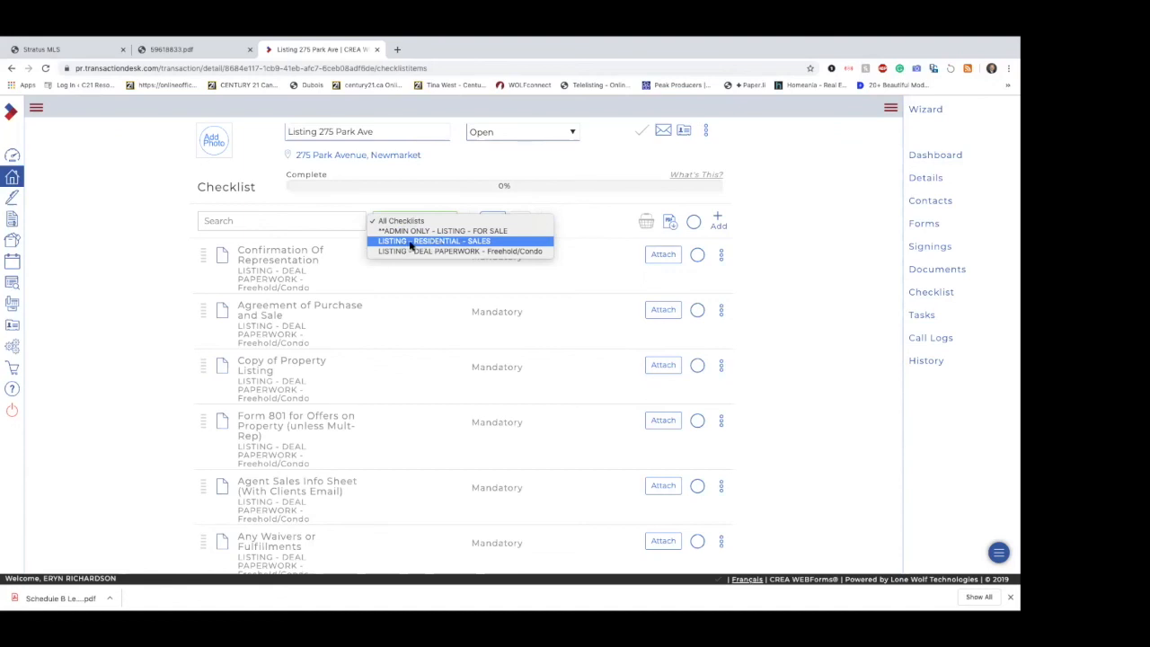
pyautogui.click(474, 242)
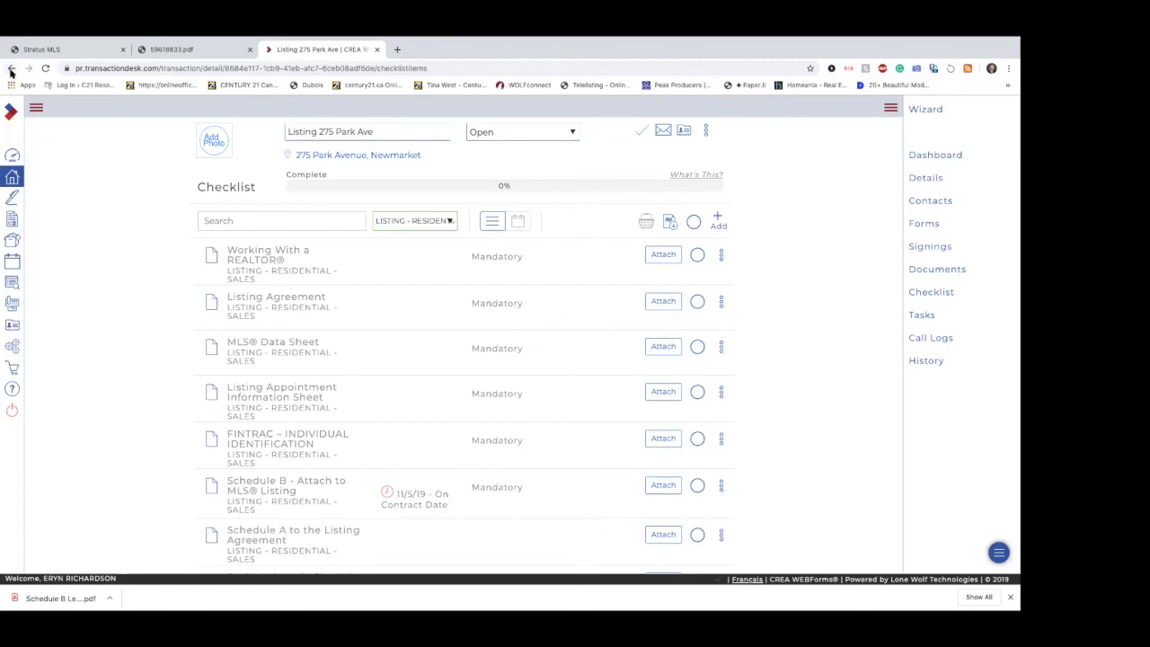
# Step: Return to the transaction dashboard, go to its full forms list and open the (Toronto) 290 - MLS Data Information Form - Freehold - Sale
pyautogui.click(11, 71)
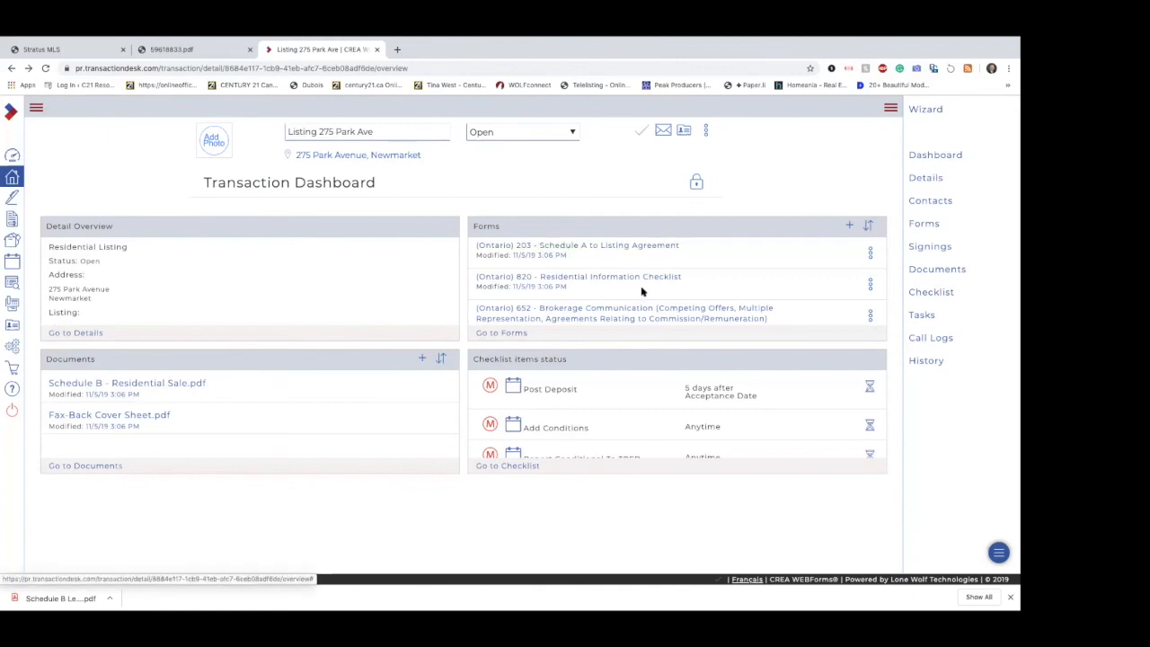
pyautogui.scroll(-3, 641, 246)
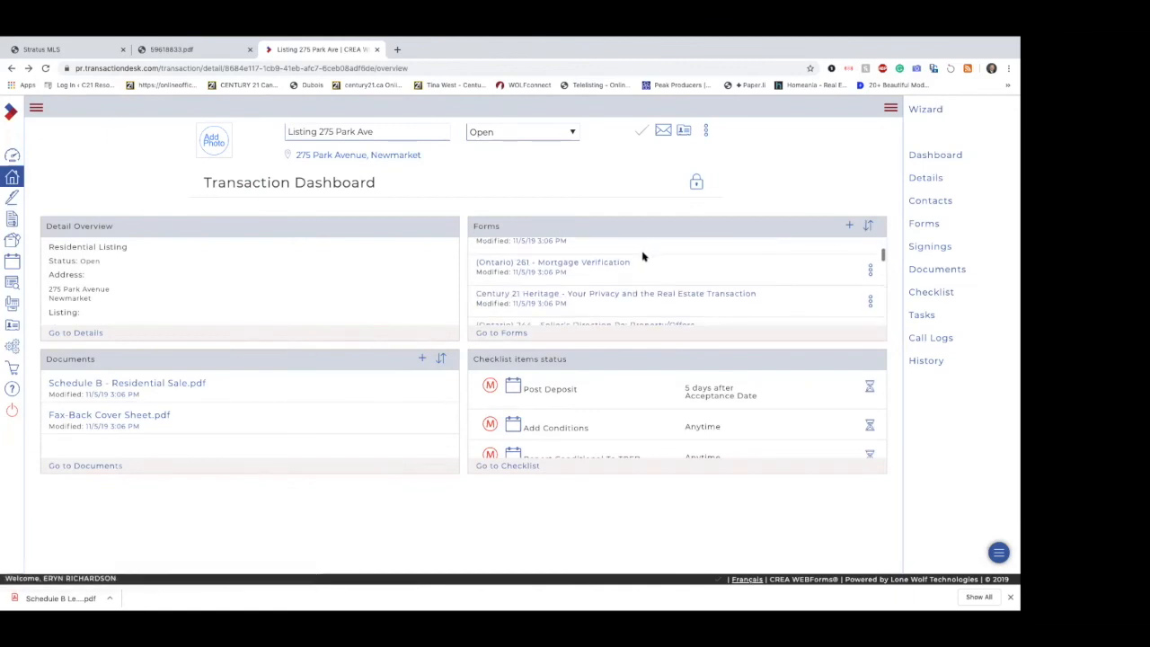
pyautogui.scroll(-2, 655, 278)
pyautogui.scroll(-3, 656, 279)
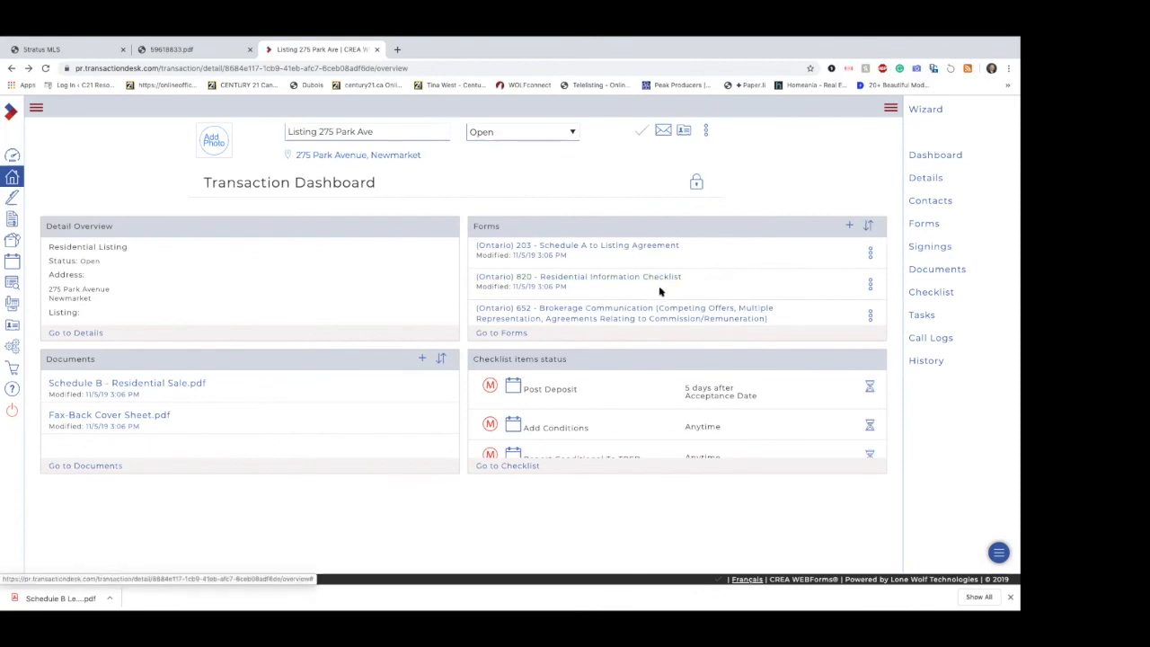
pyautogui.click(516, 335)
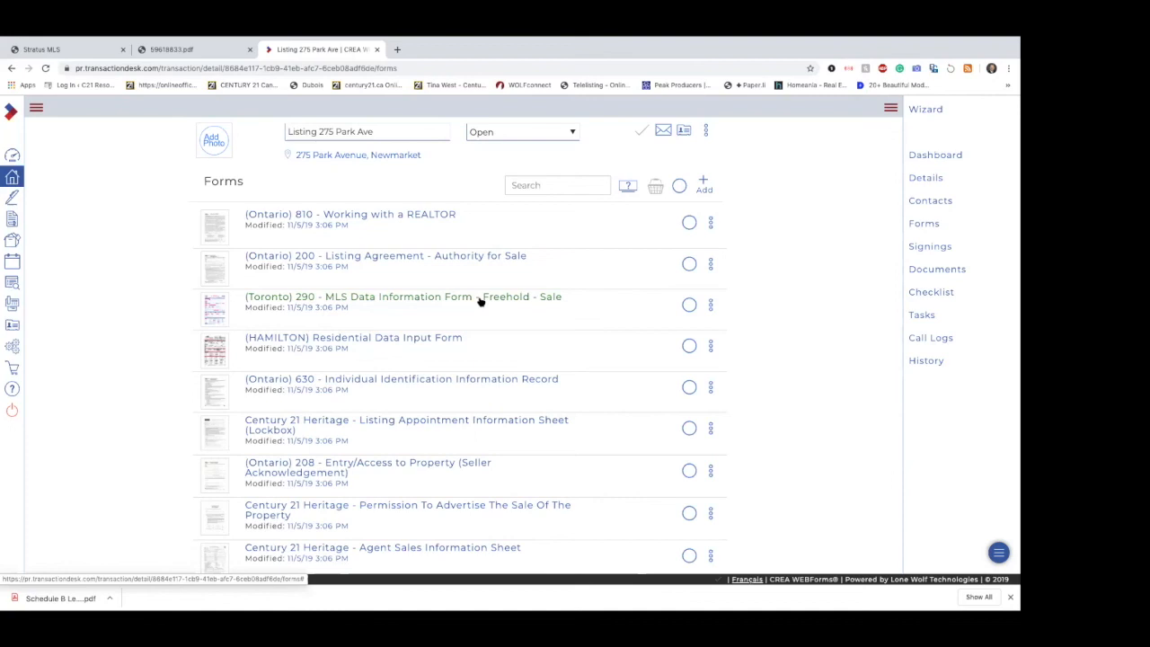
pyautogui.click(417, 304)
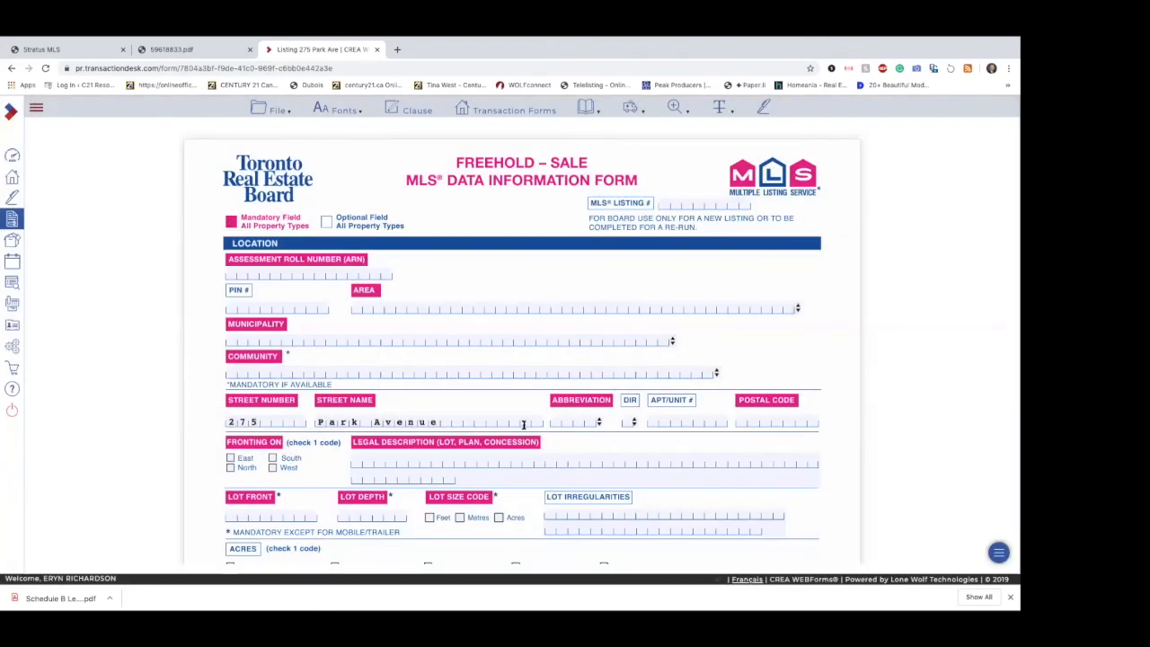
# Step: Correct the list price to 850000 in the form's Amounts/Dates section
pyautogui.scroll(-3, 524, 425)
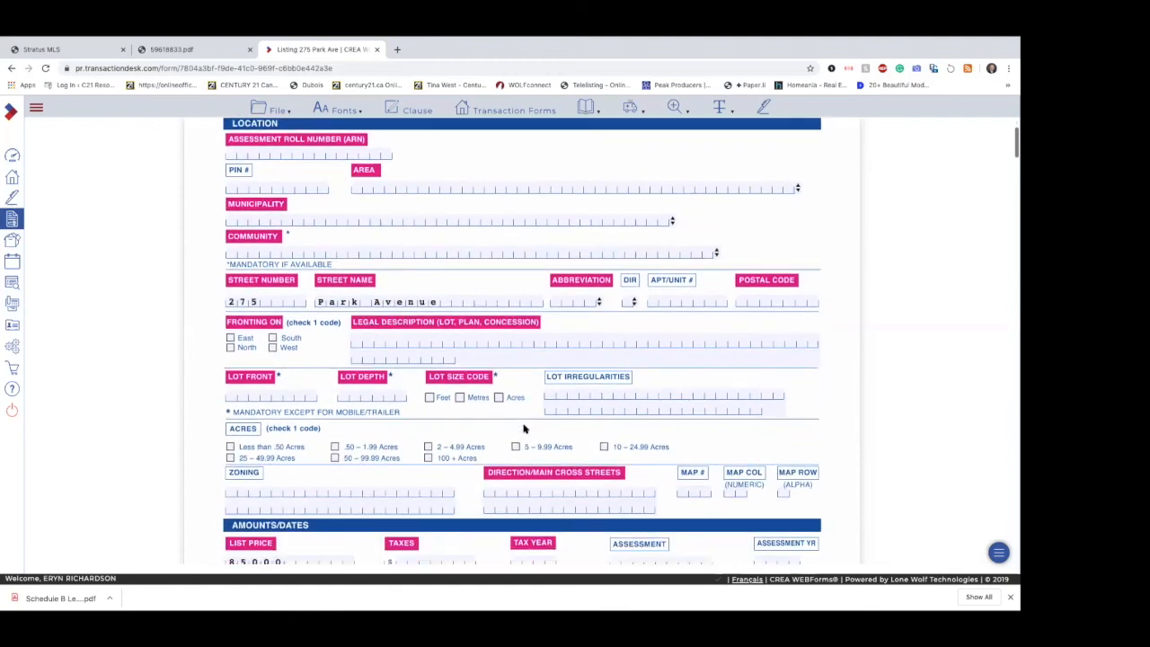
pyautogui.scroll(-3, 523, 430)
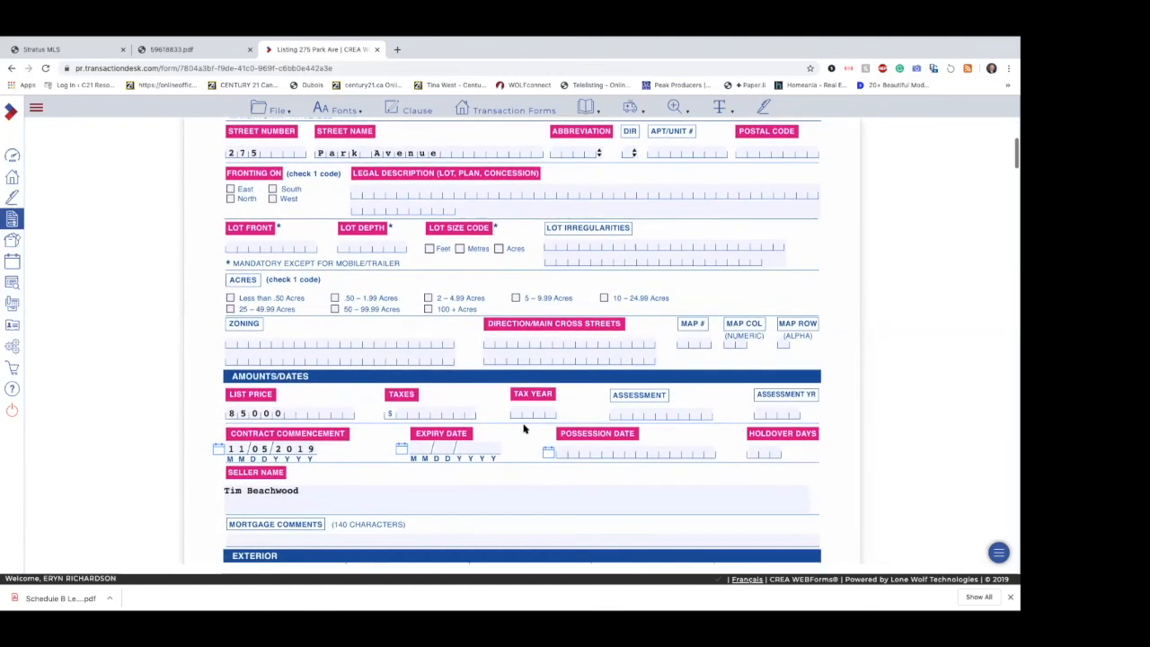
pyautogui.click(289, 414)
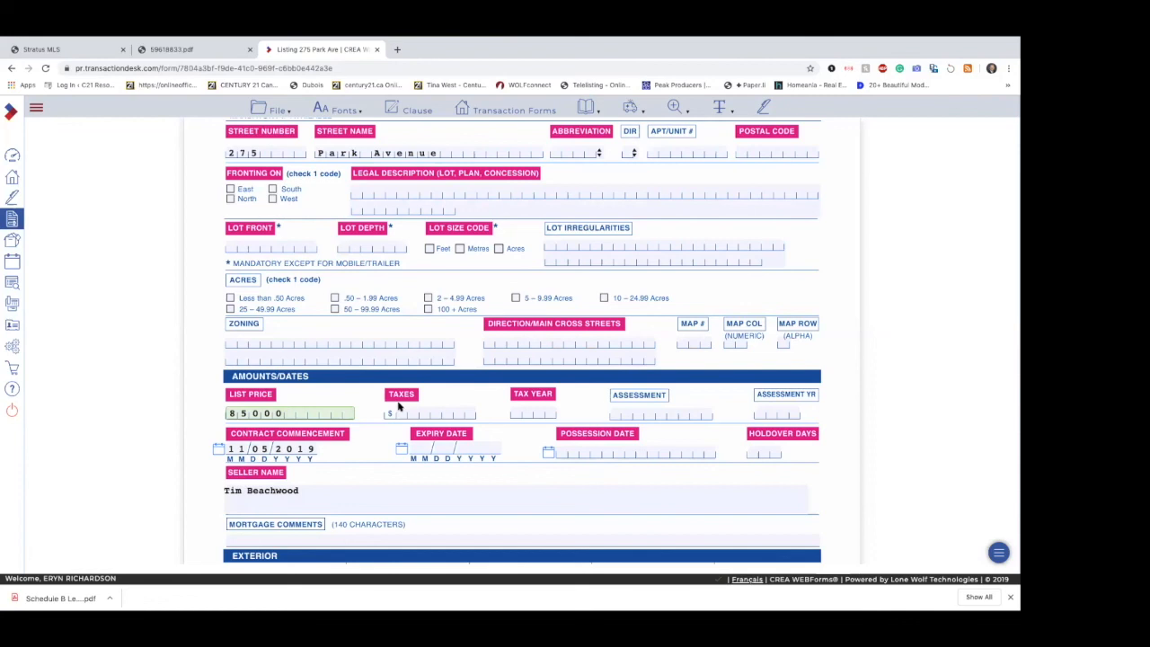
pyautogui.click(359, 439)
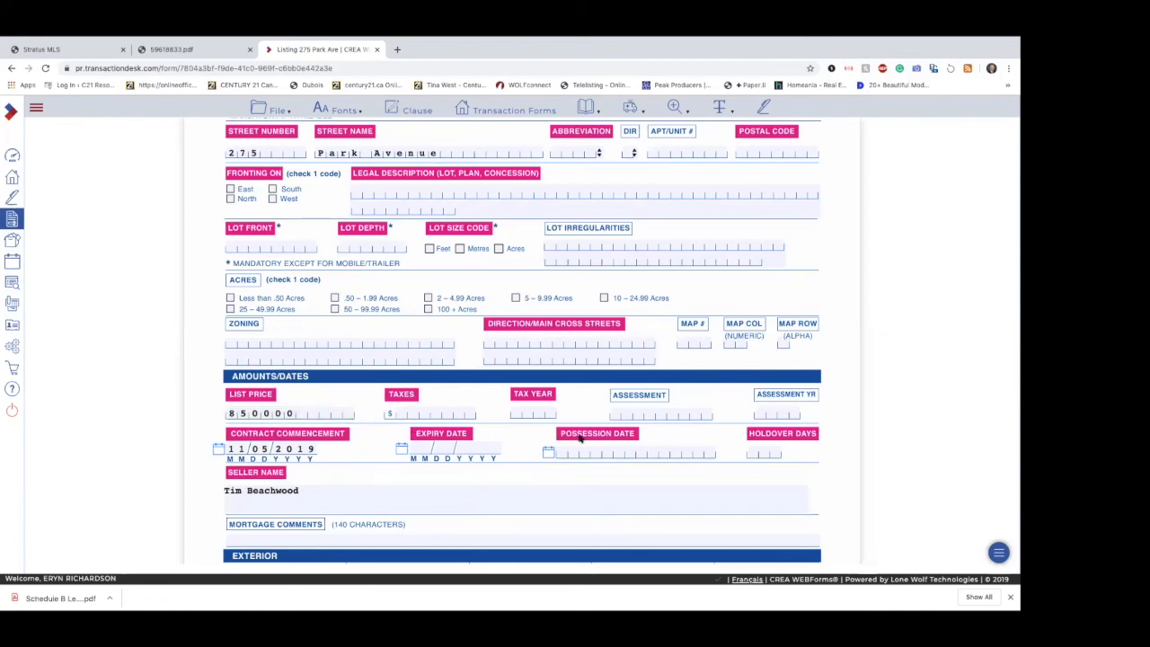
# Step: Examine the rest of Form 290, covering the exterior, room details, comments and brokerage sections, and return to its beginning
pyautogui.scroll(-2, 352, 400)
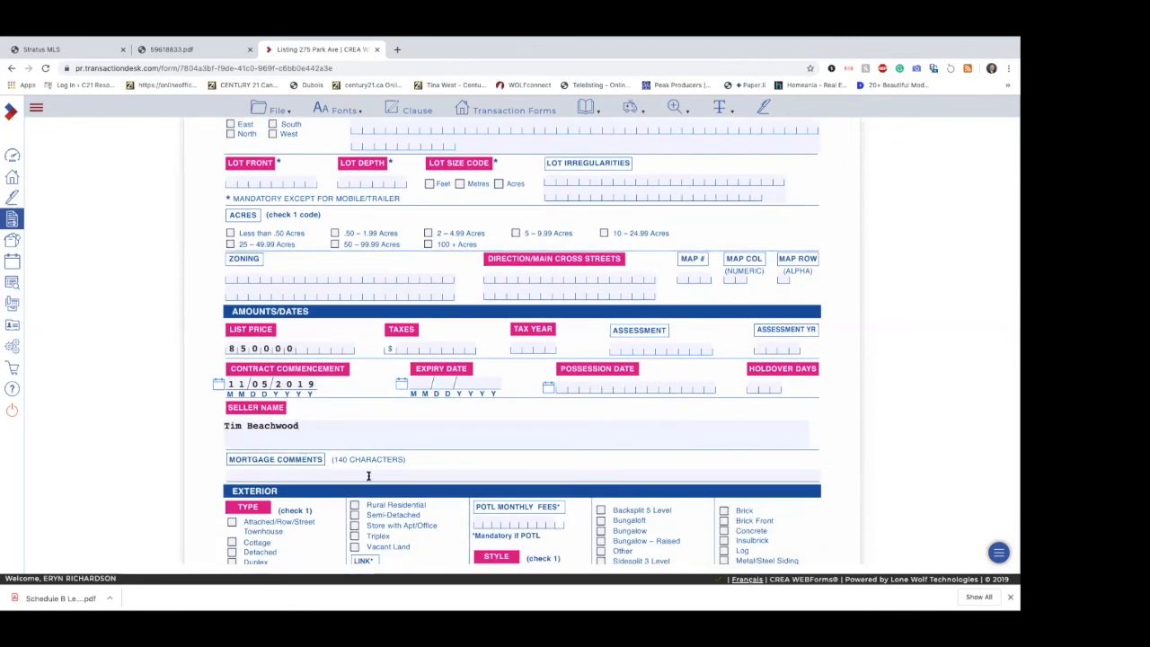
pyautogui.scroll(-2, 367, 475)
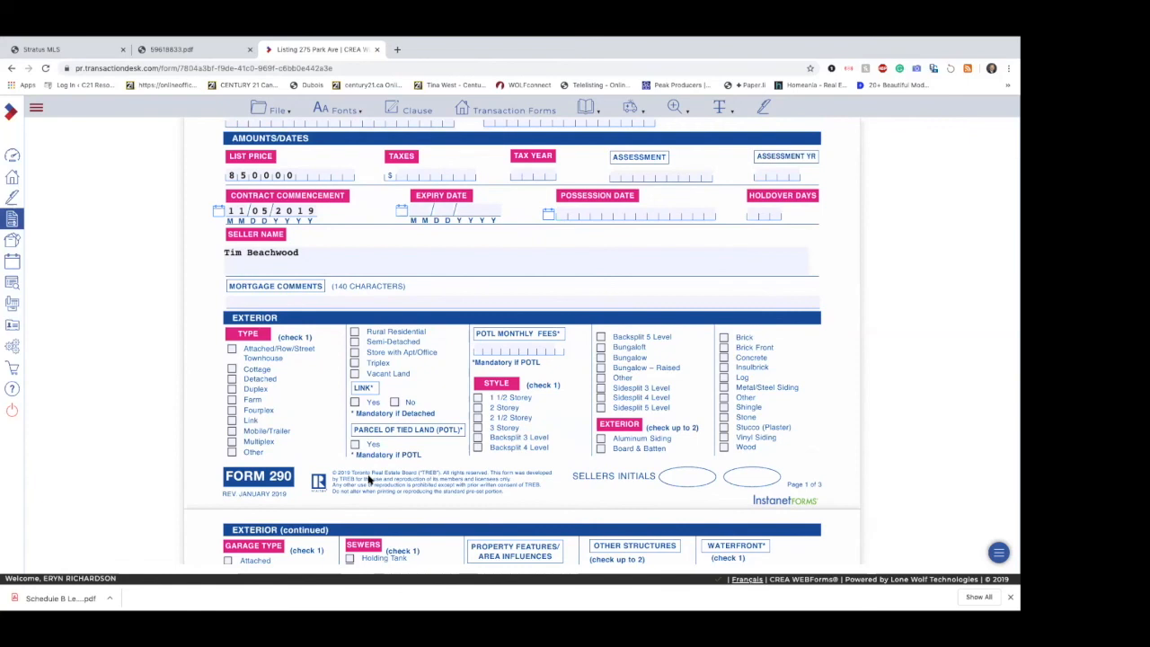
pyautogui.scroll(-3, 367, 481)
pyautogui.scroll(-3, 367, 481)
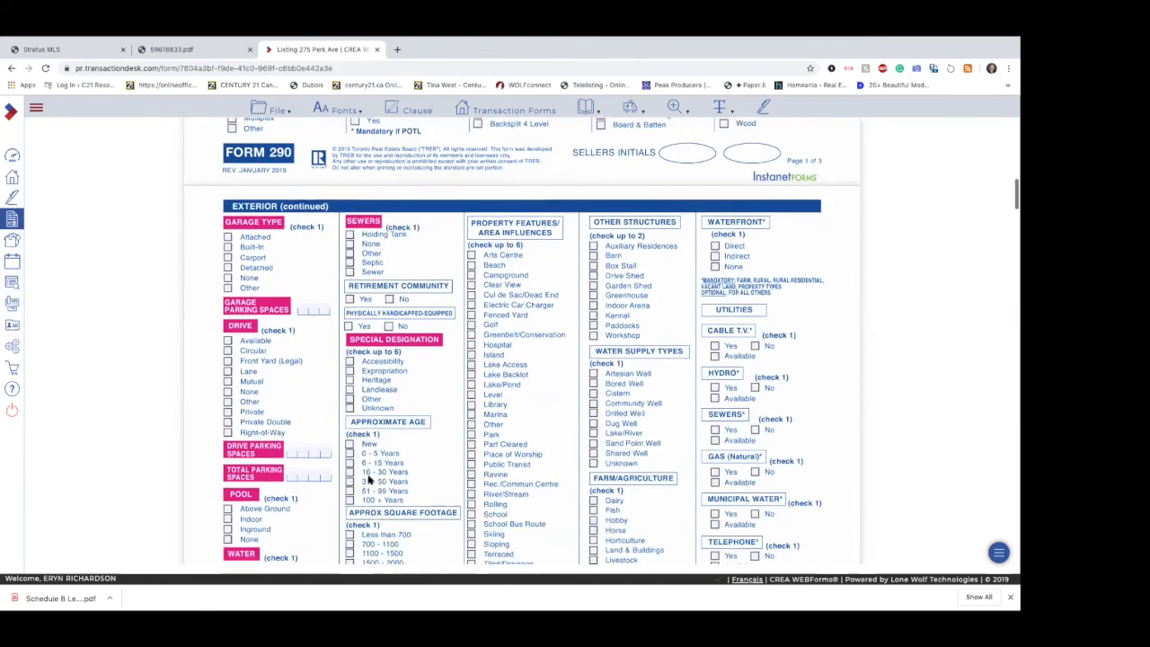
pyautogui.scroll(-4, 369, 481)
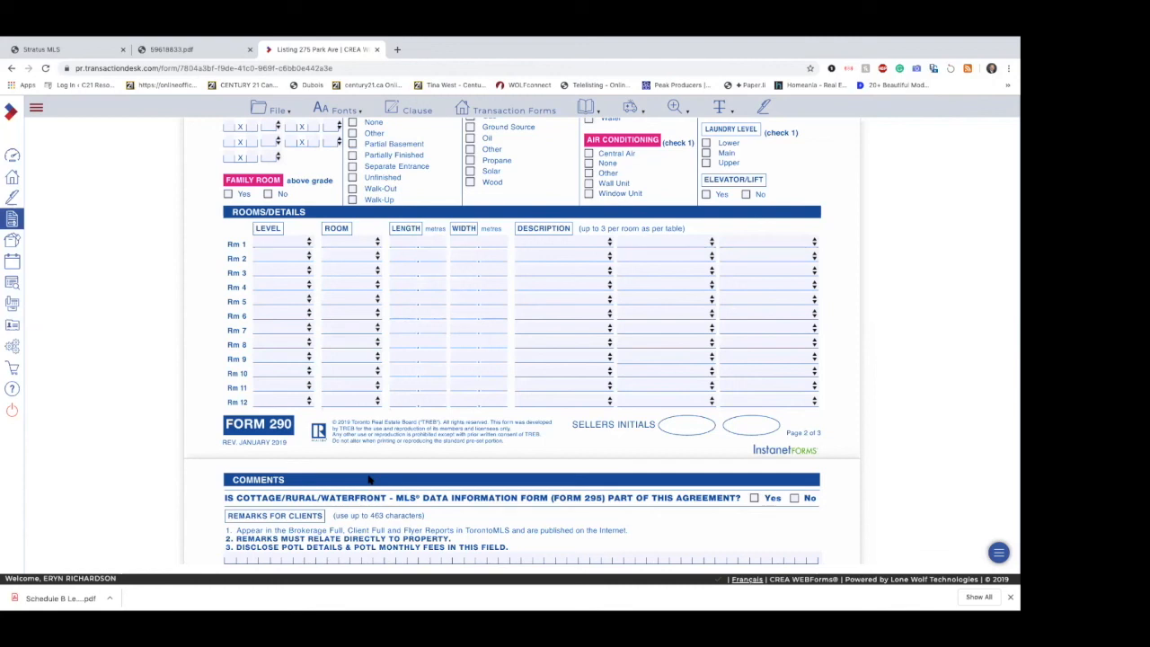
pyautogui.scroll(-7, 368, 481)
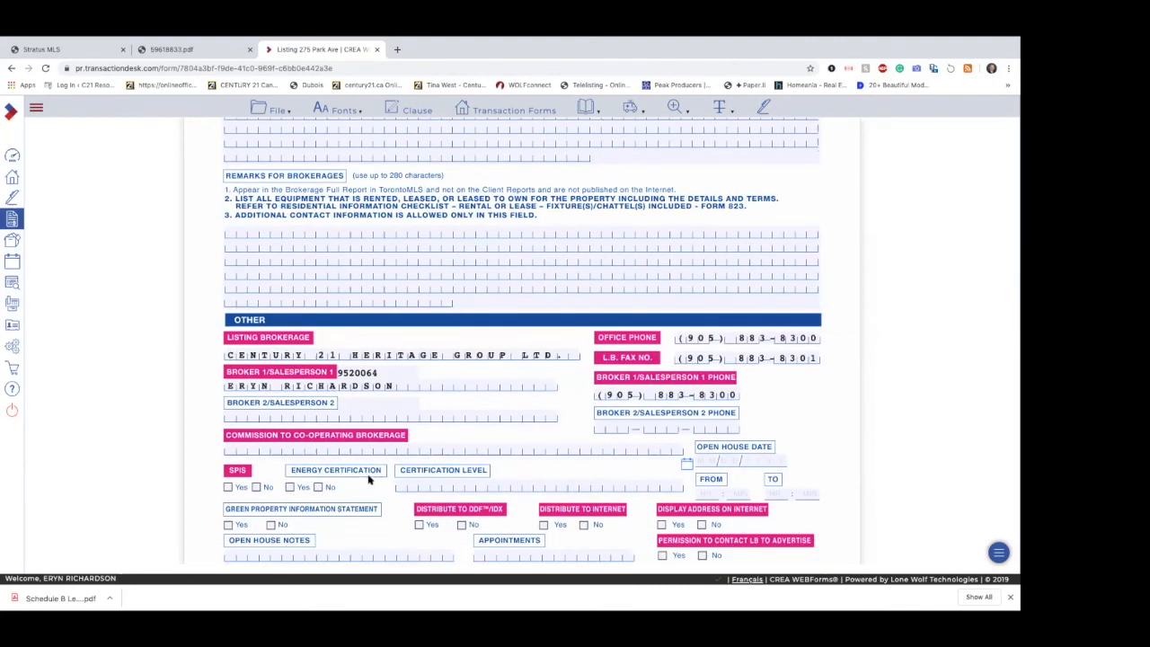
pyautogui.scroll(-3, 369, 481)
pyautogui.scroll(20, 369, 480)
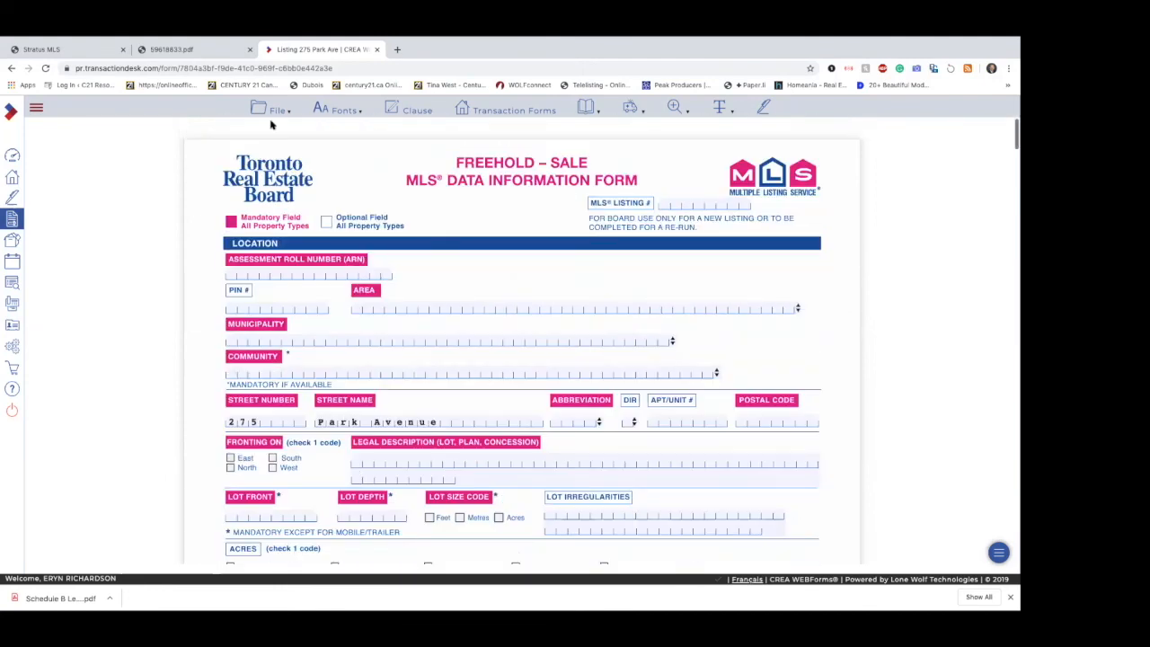
# Step: Review the form's file options, such as saving and sending, and leave the form for the member dashboard
pyautogui.click(279, 111)
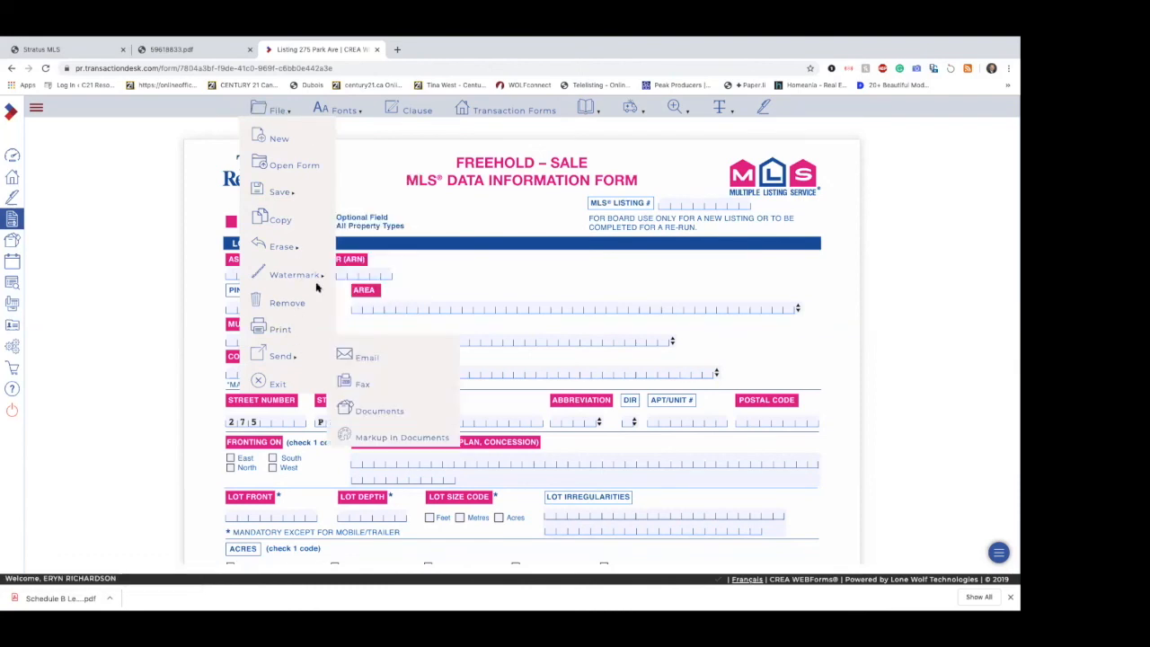
pyautogui.moveTo(305, 186)
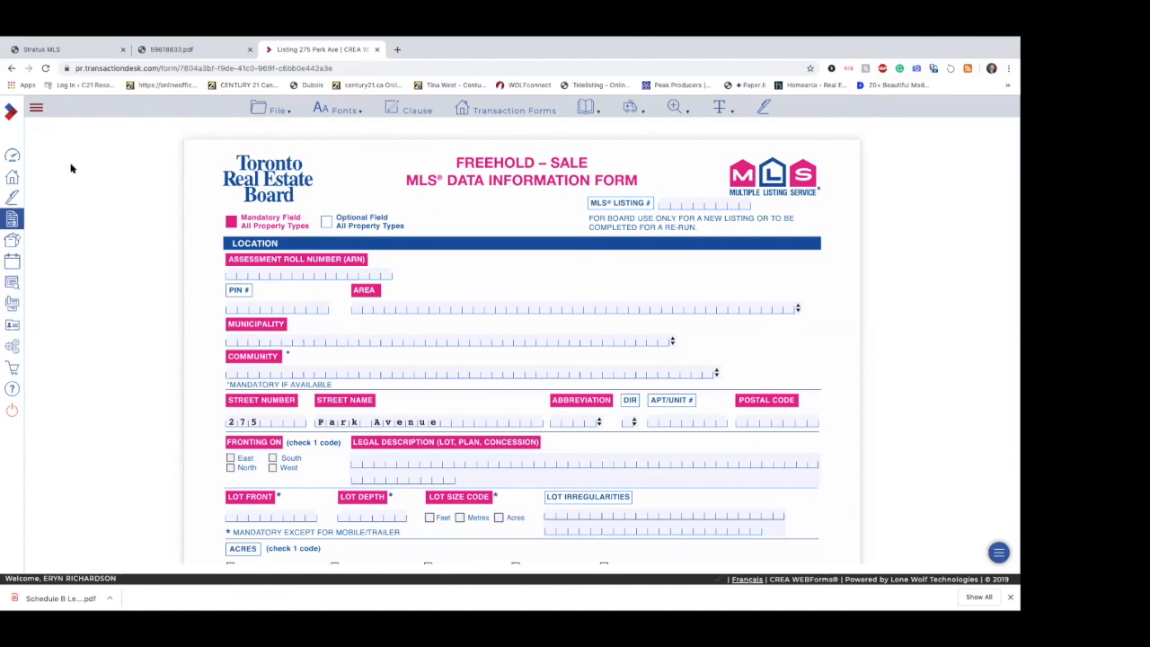
pyautogui.click(38, 111)
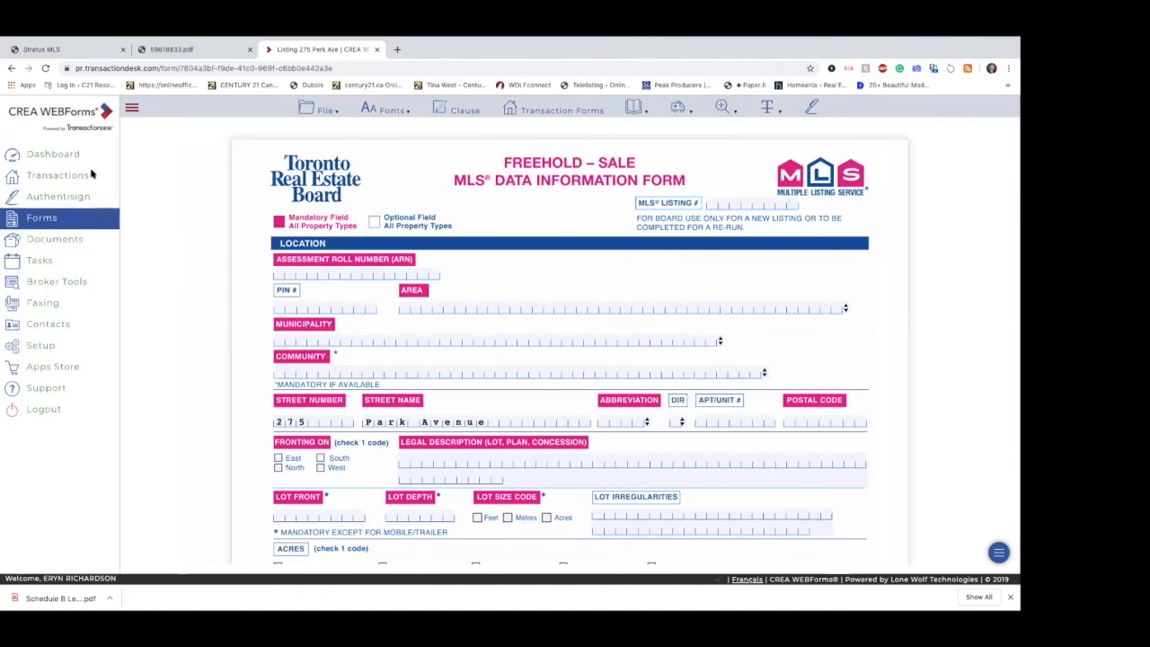
pyautogui.click(72, 160)
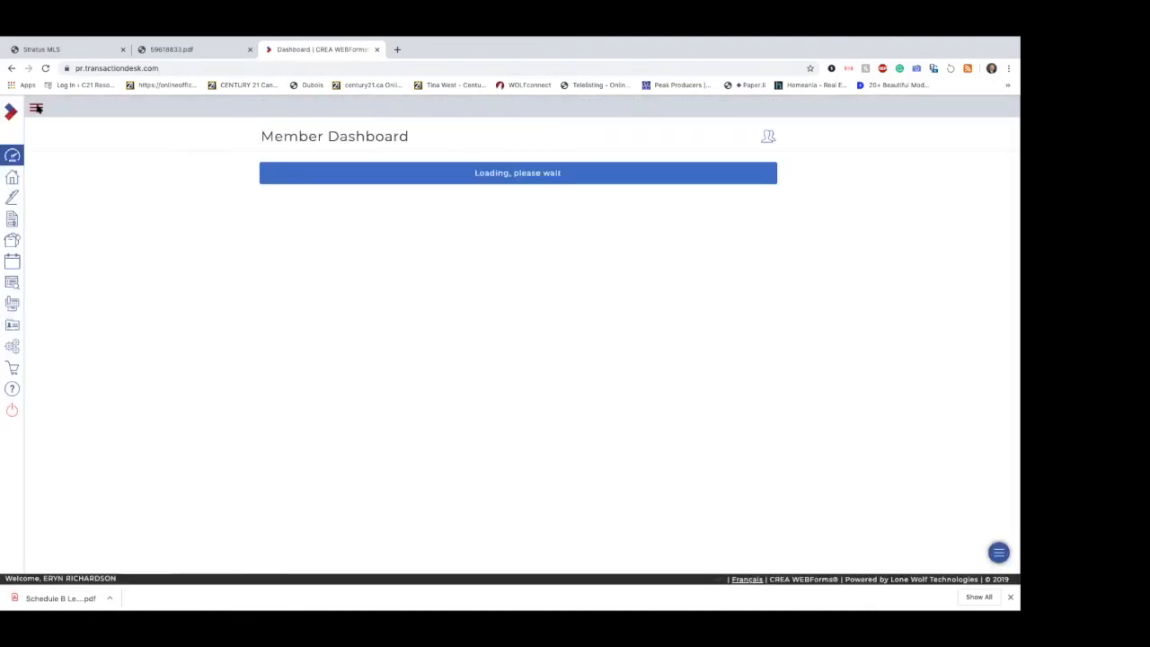
# Step: Open Type Management in the setup area and briefly expand and collapse the Transaction and Document types
pyautogui.click(38, 108)
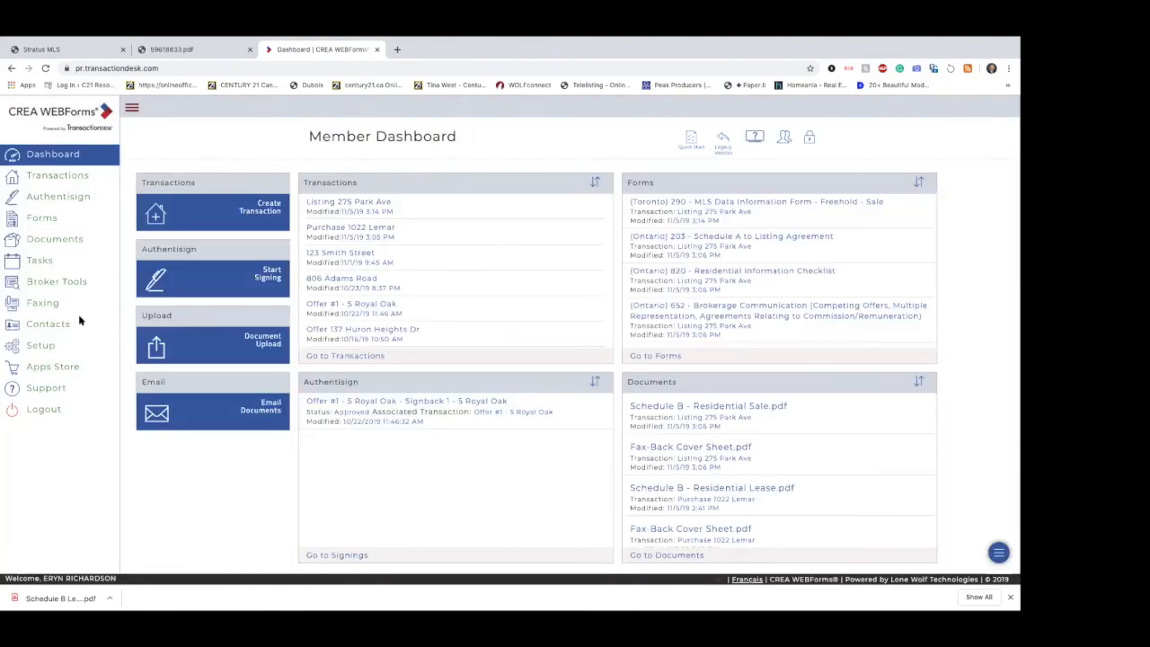
pyautogui.click(32, 351)
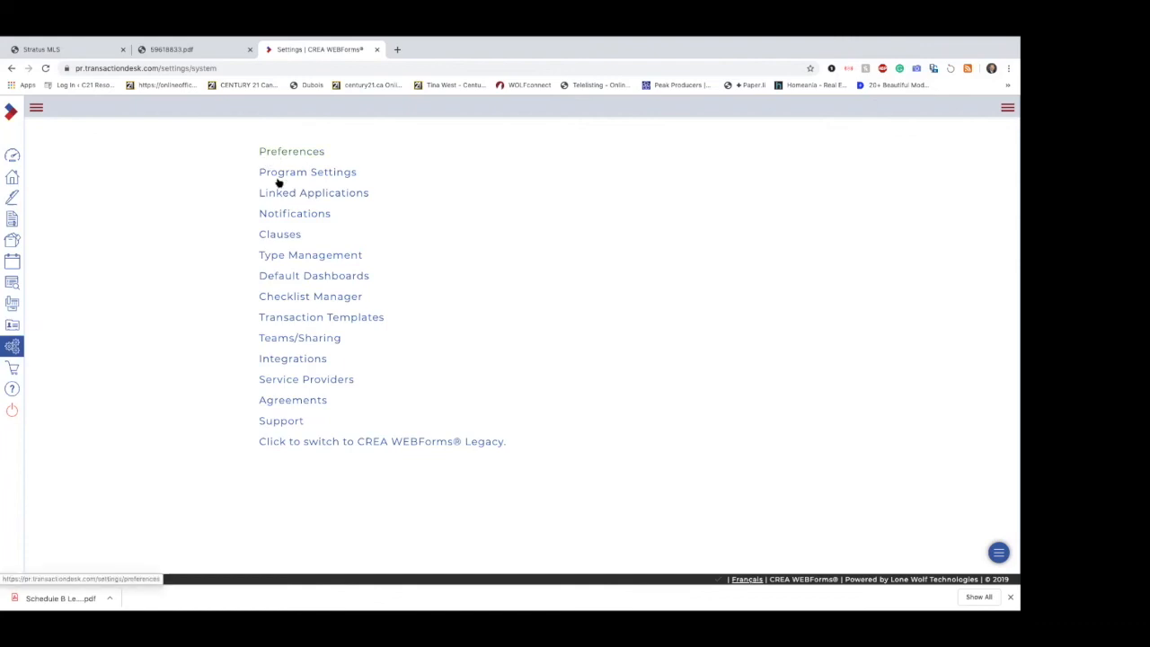
pyautogui.click(317, 257)
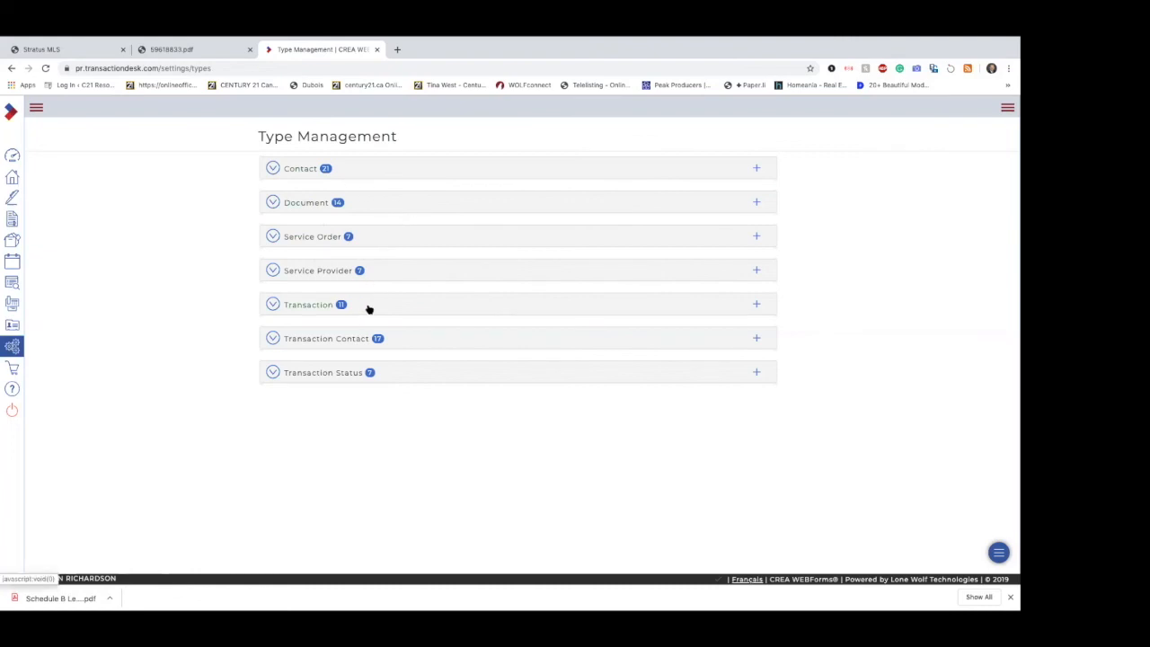
pyautogui.click(369, 309)
pyautogui.click(369, 309)
pyautogui.click(366, 213)
pyautogui.click(365, 209)
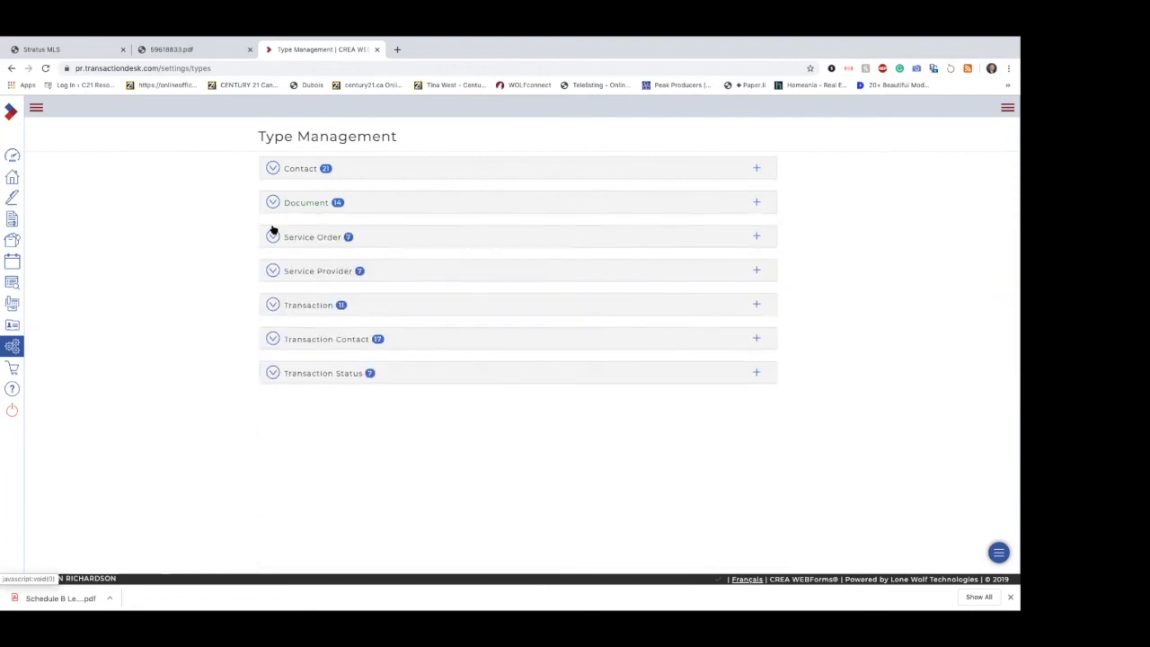
# Step: Open Program Settings in the setup area and review the default view choices for transaction documents under Document Settings
pyautogui.click(12, 346)
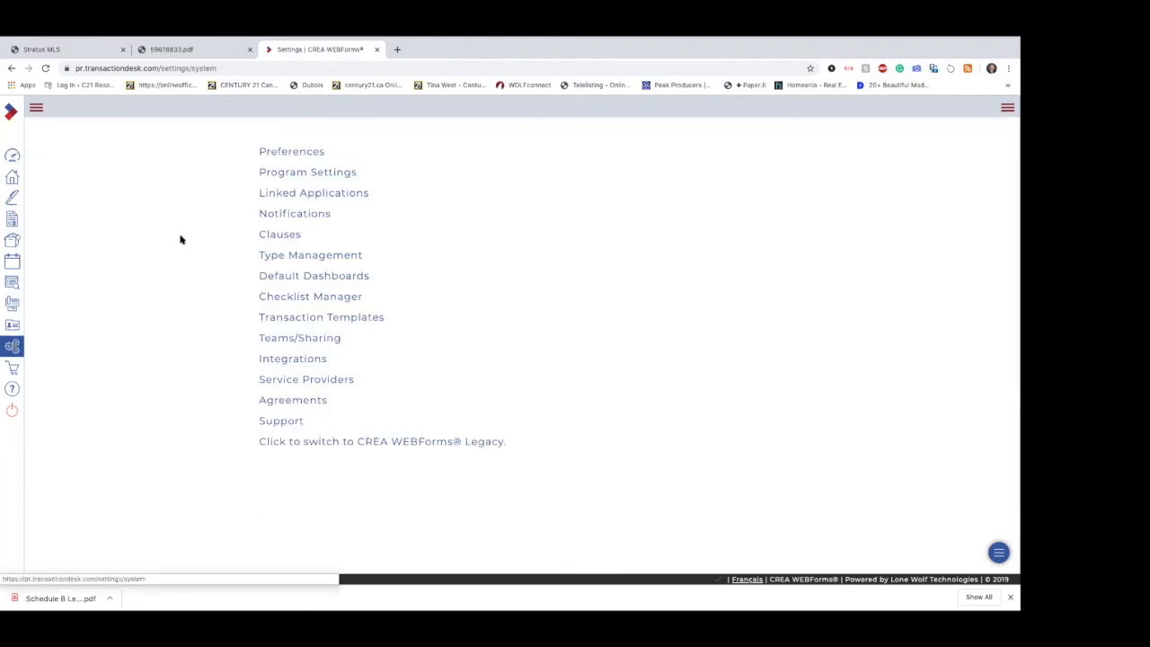
pyautogui.click(307, 172)
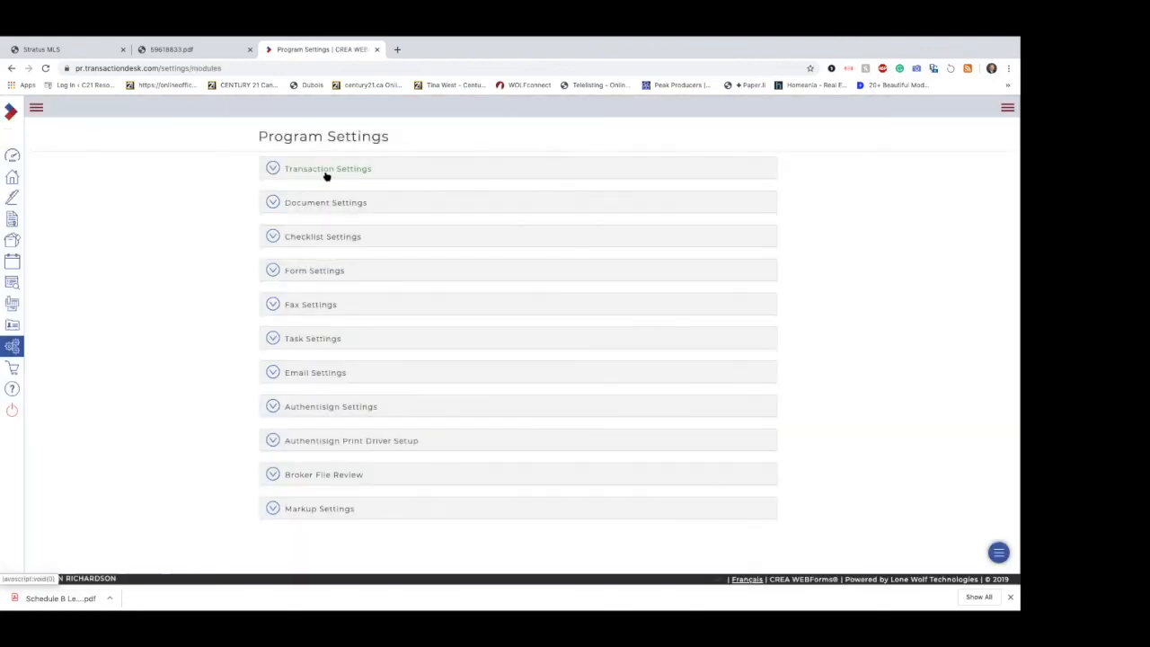
pyautogui.click(366, 204)
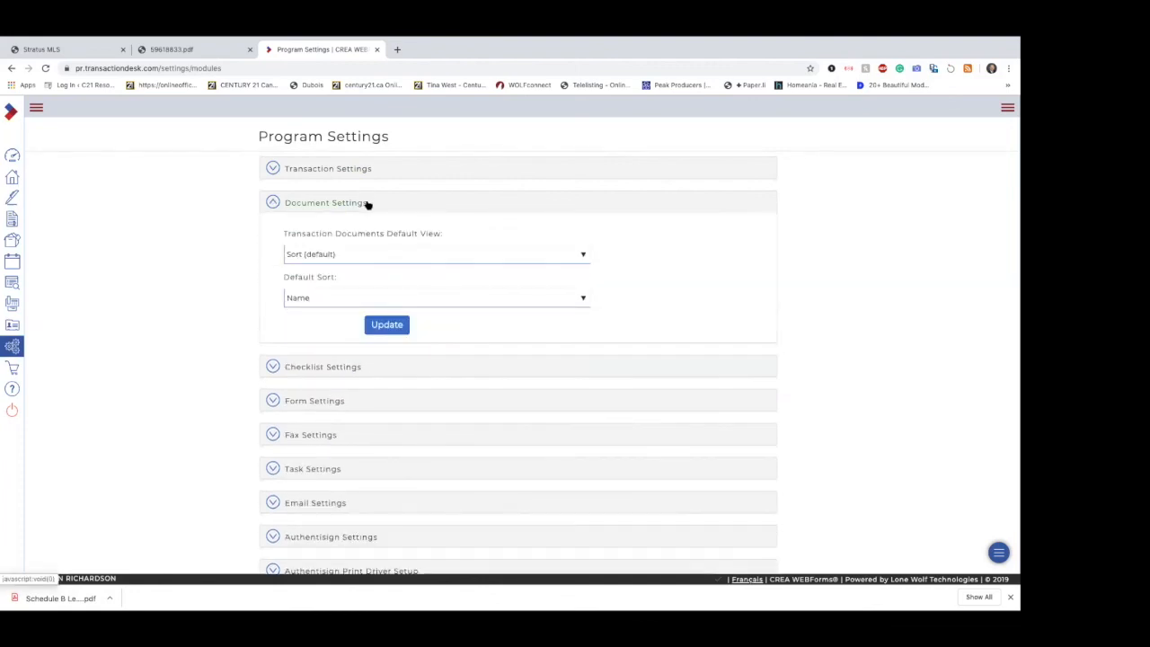
pyautogui.click(366, 251)
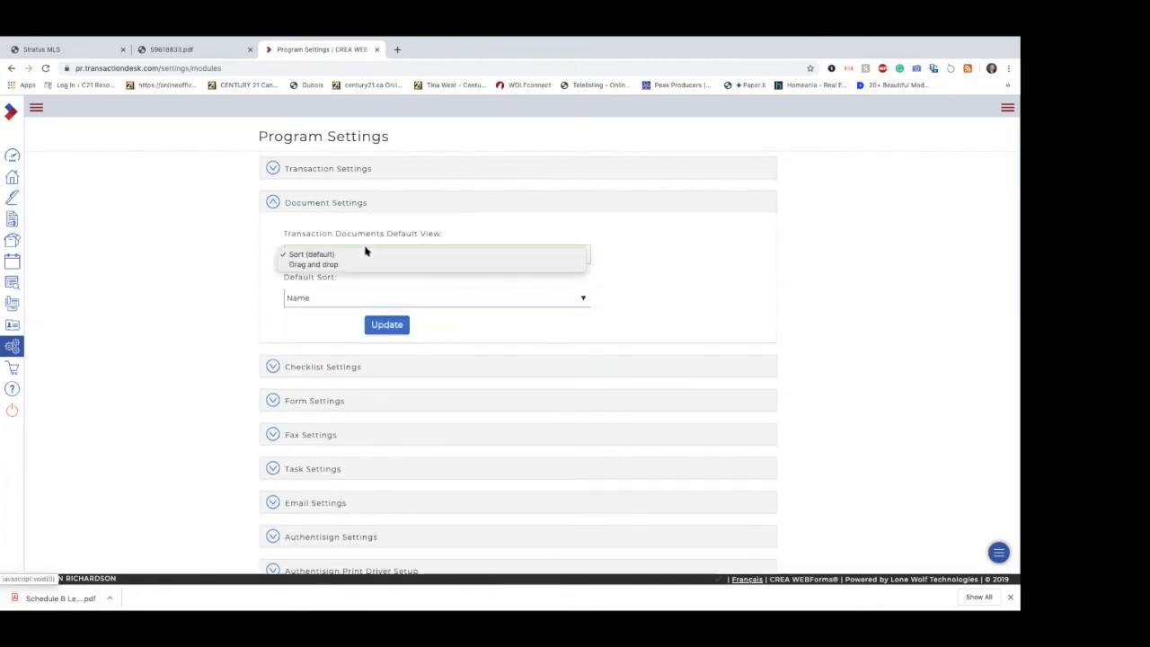
pyautogui.click(364, 229)
pyautogui.click(361, 204)
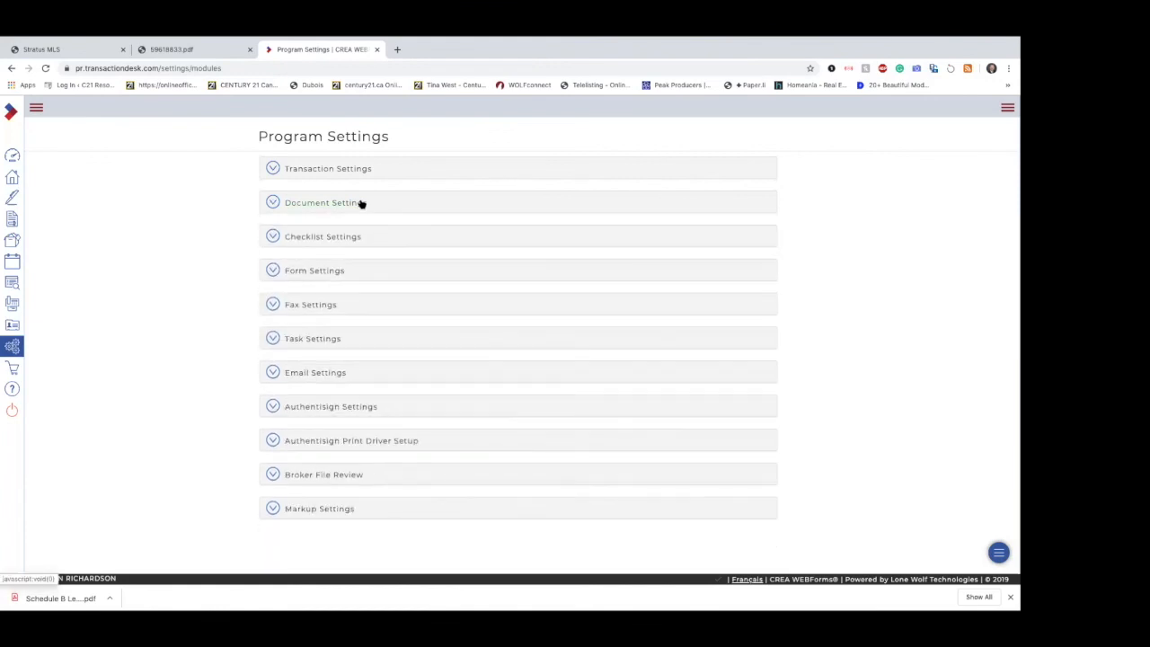
# Step: In Form Settings, set the default size to 10 and the default font to Helvetica, and apply the update
pyautogui.click(351, 272)
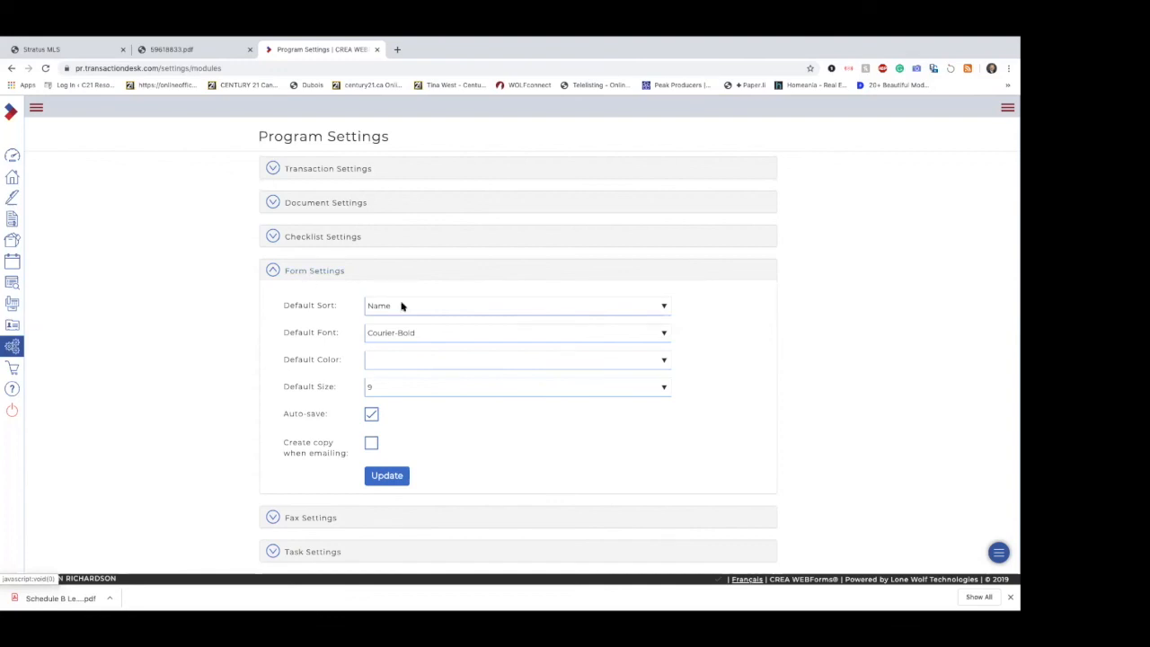
pyautogui.click(412, 387)
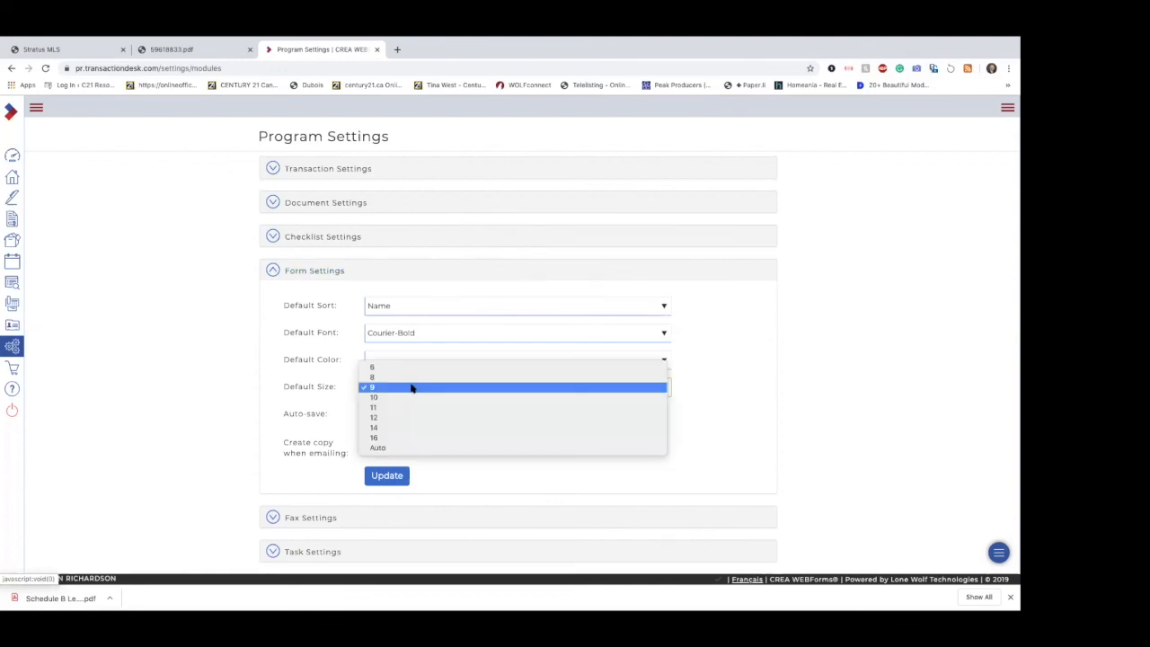
pyautogui.click(412, 396)
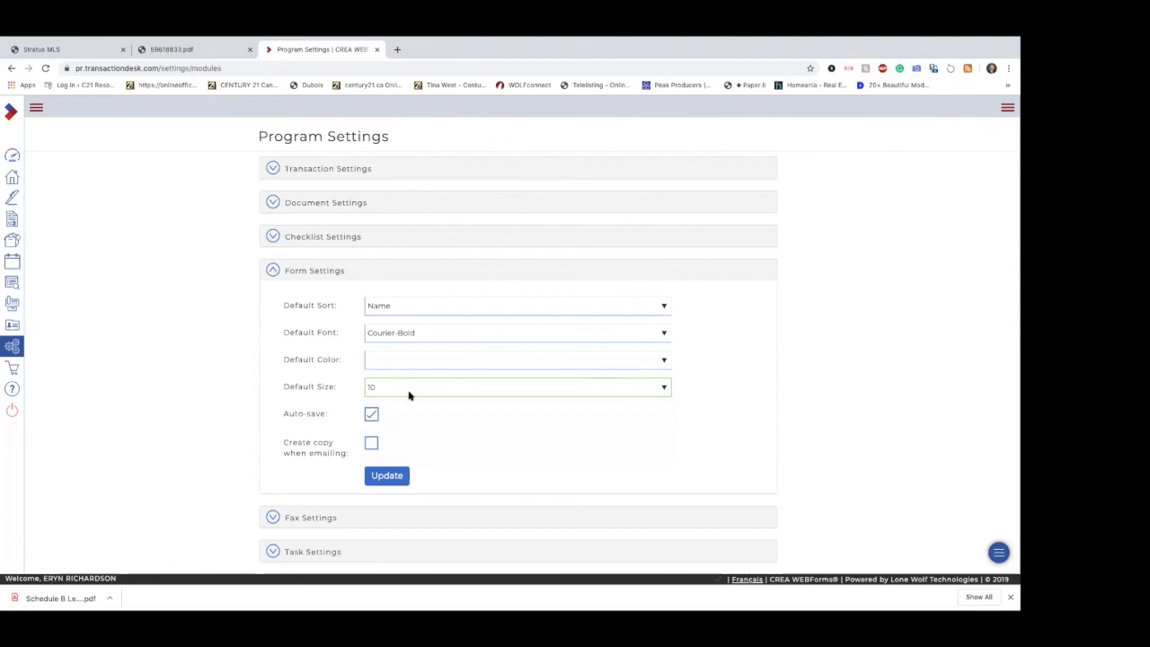
pyautogui.click(425, 332)
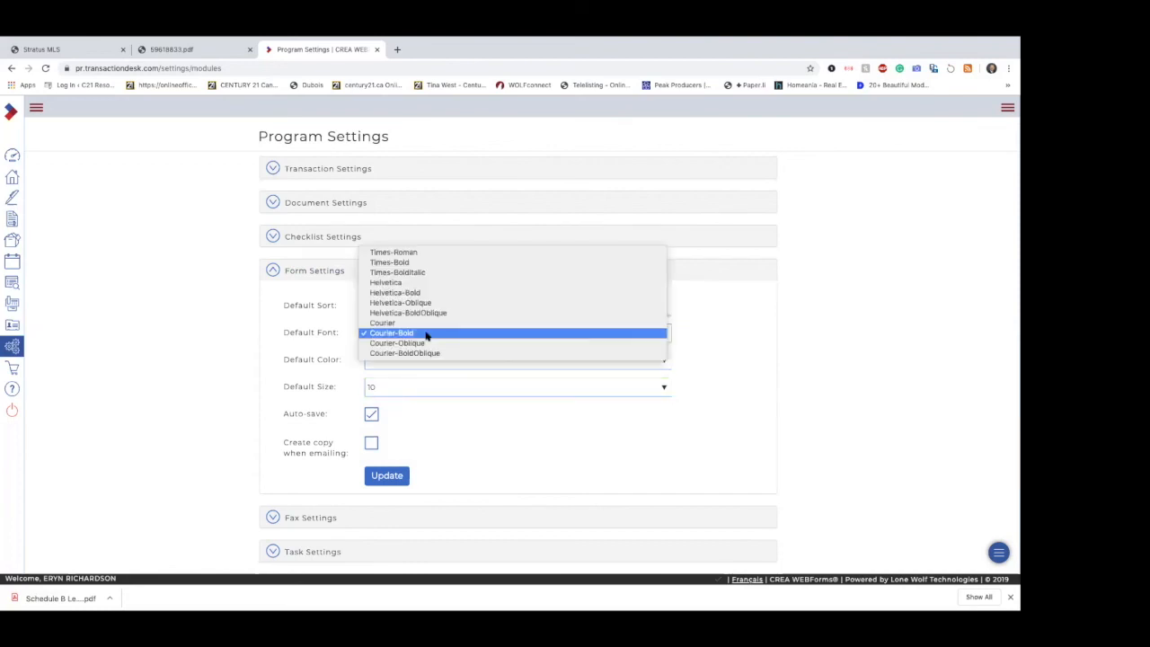
pyautogui.click(436, 286)
pyautogui.click(386, 475)
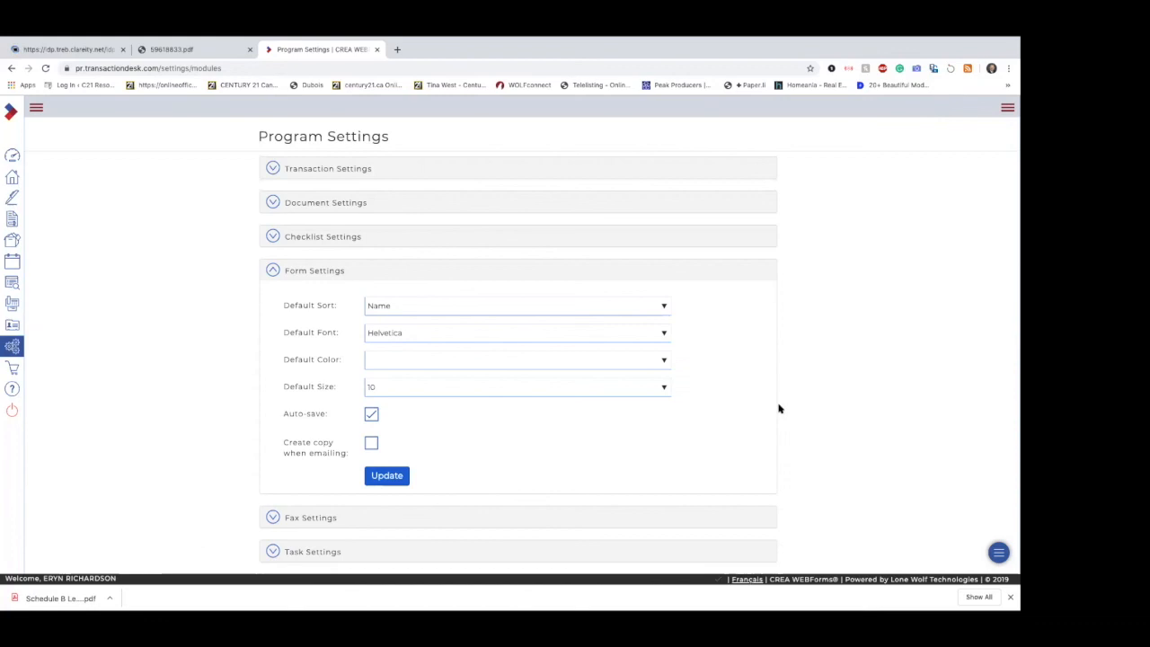
pyautogui.click(286, 270)
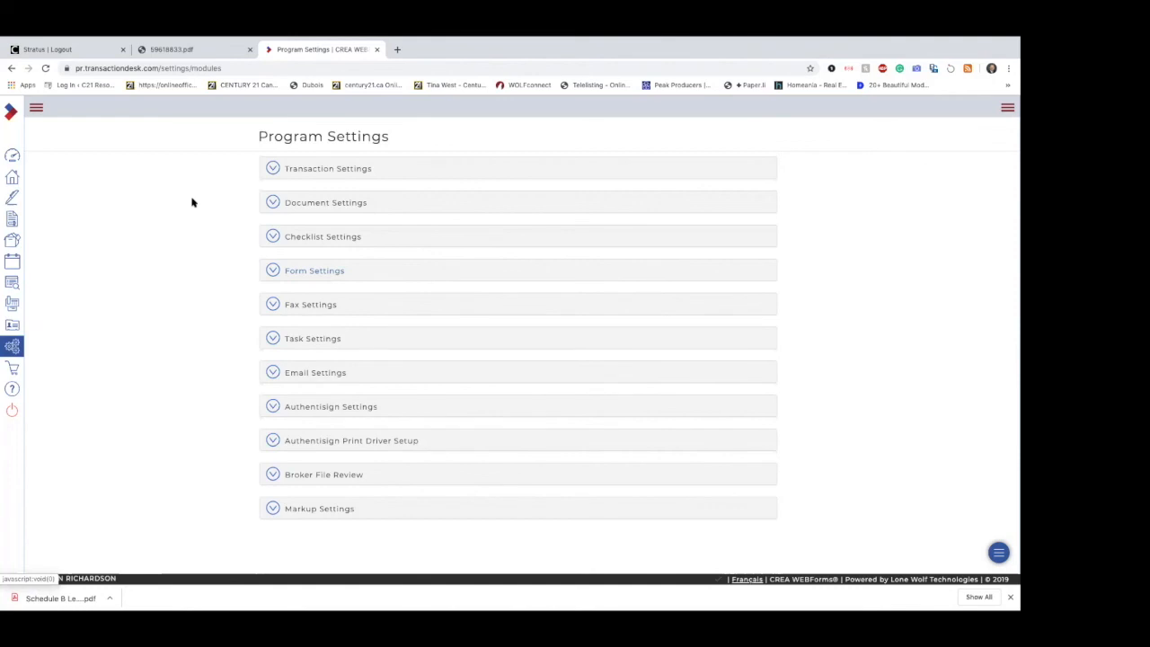
# Step: Open the user information in the setup area's Preferences and enter the agent's cell phone number
pyautogui.click(11, 347)
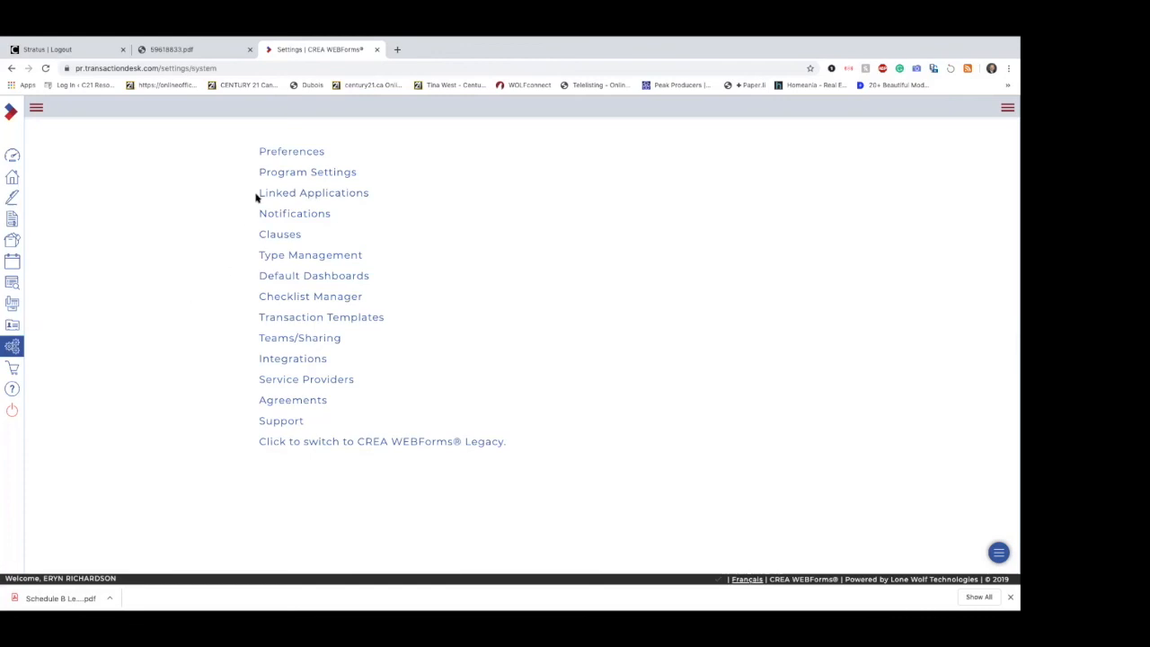
pyautogui.click(306, 156)
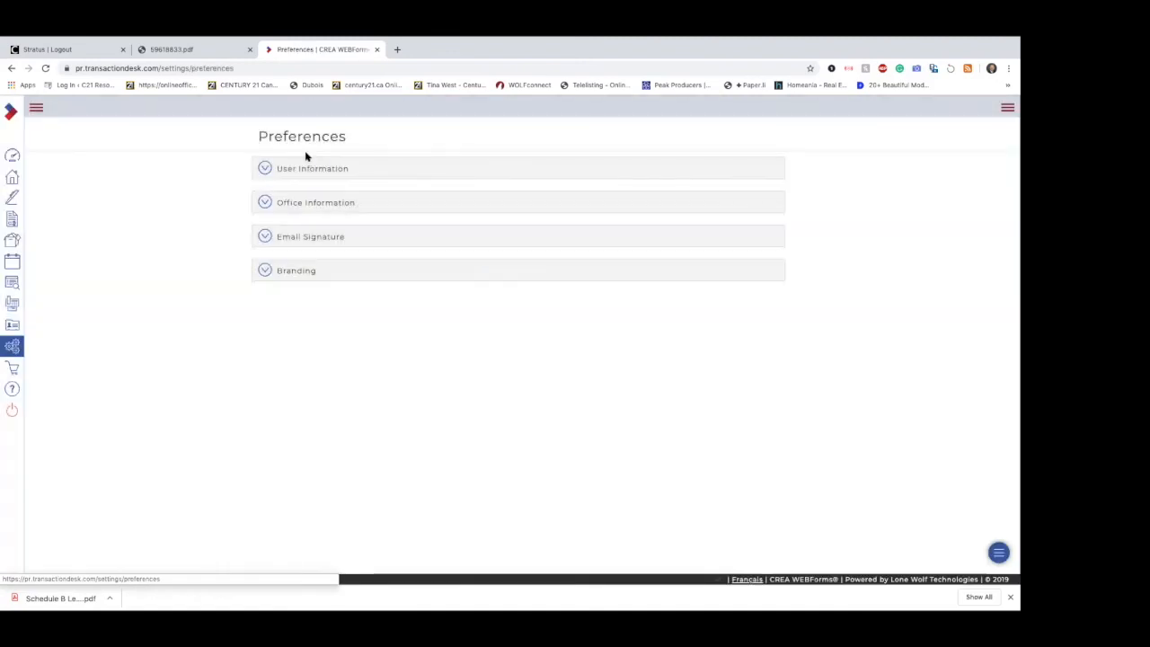
pyautogui.click(315, 170)
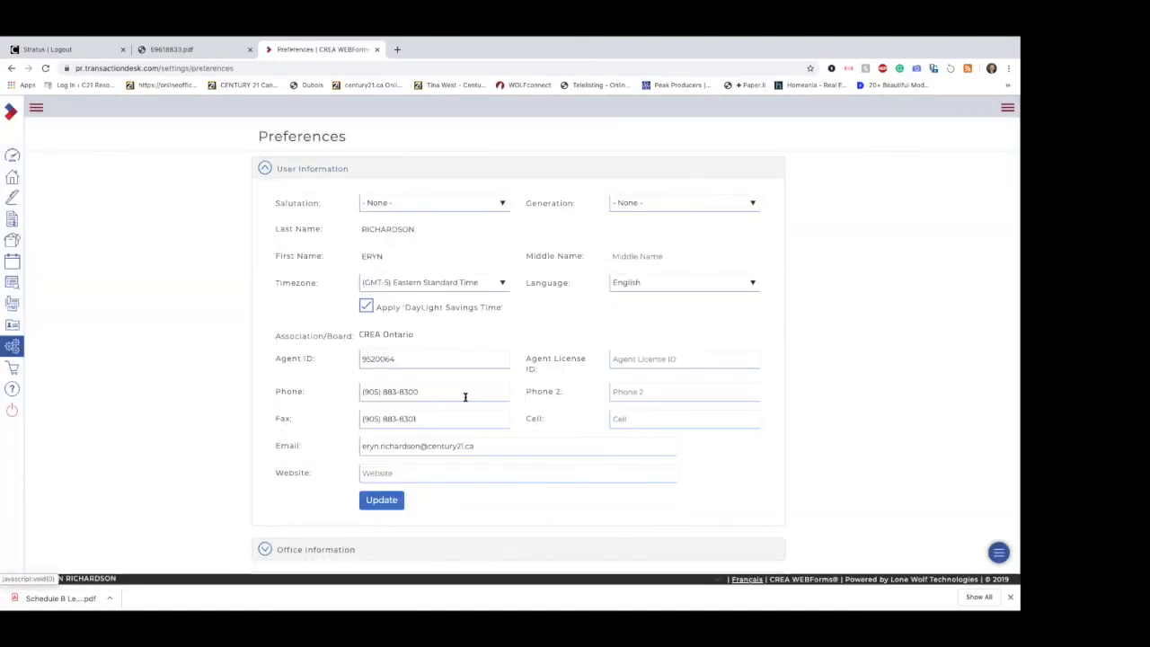
pyautogui.click(635, 418)
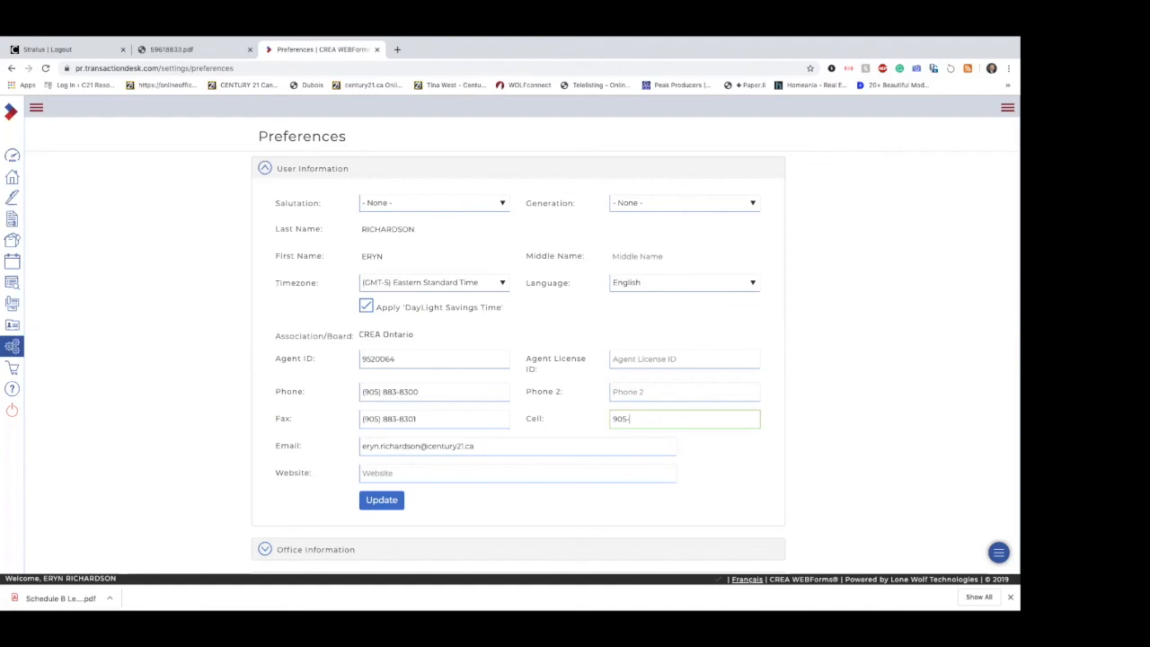
pyautogui.click(632, 468)
pyautogui.click(709, 462)
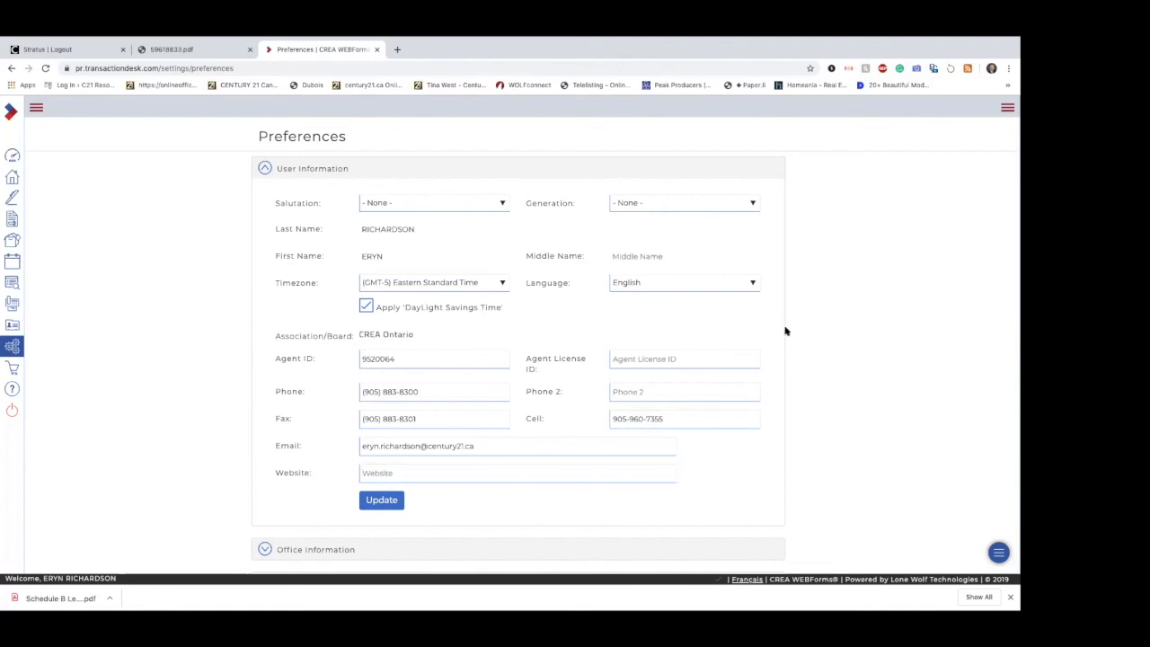
pyautogui.scroll(-1, 570, 362)
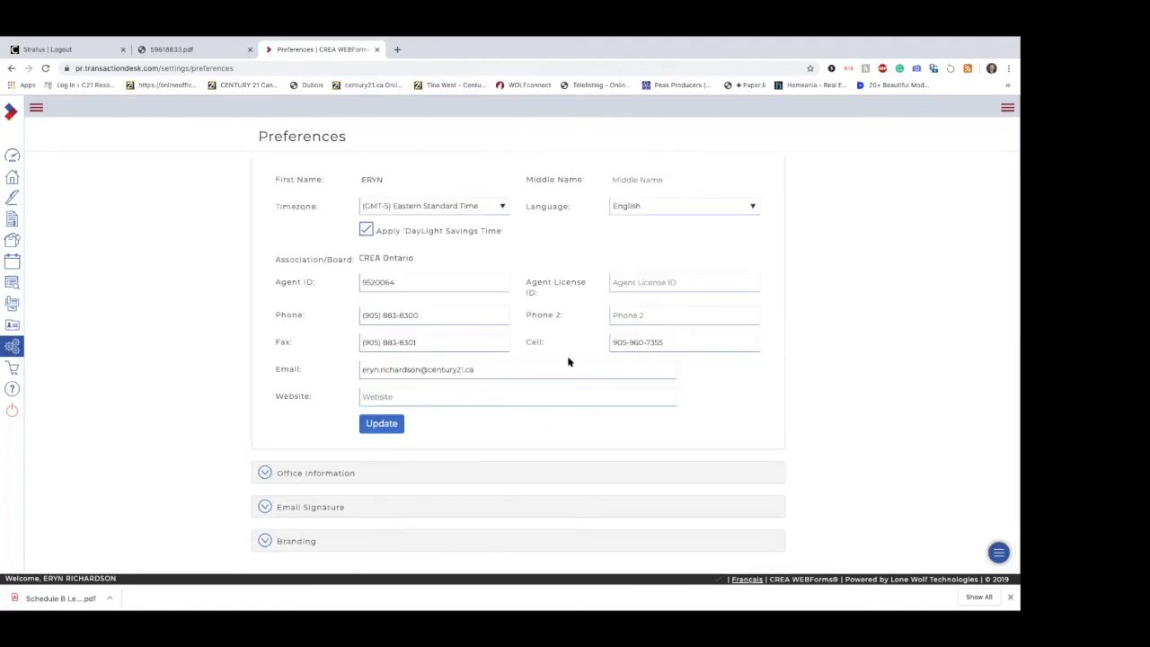
# Step: Review the Email Signature section and the Branding image options for banner, personal photo and company logo
pyautogui.click(344, 506)
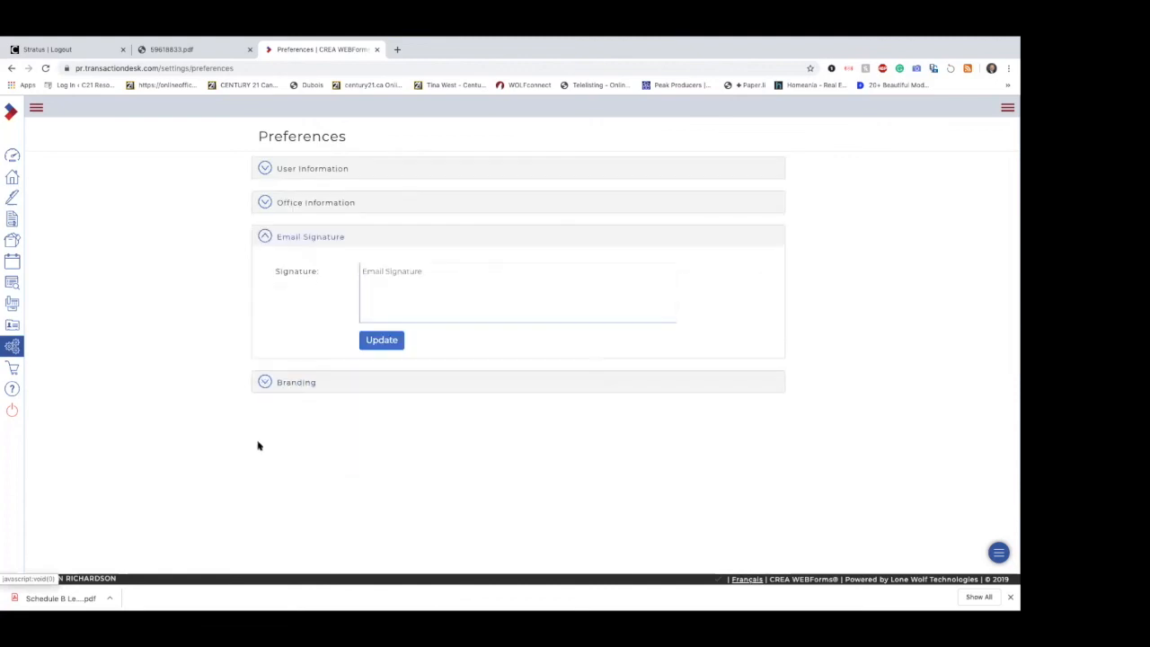
pyautogui.click(449, 276)
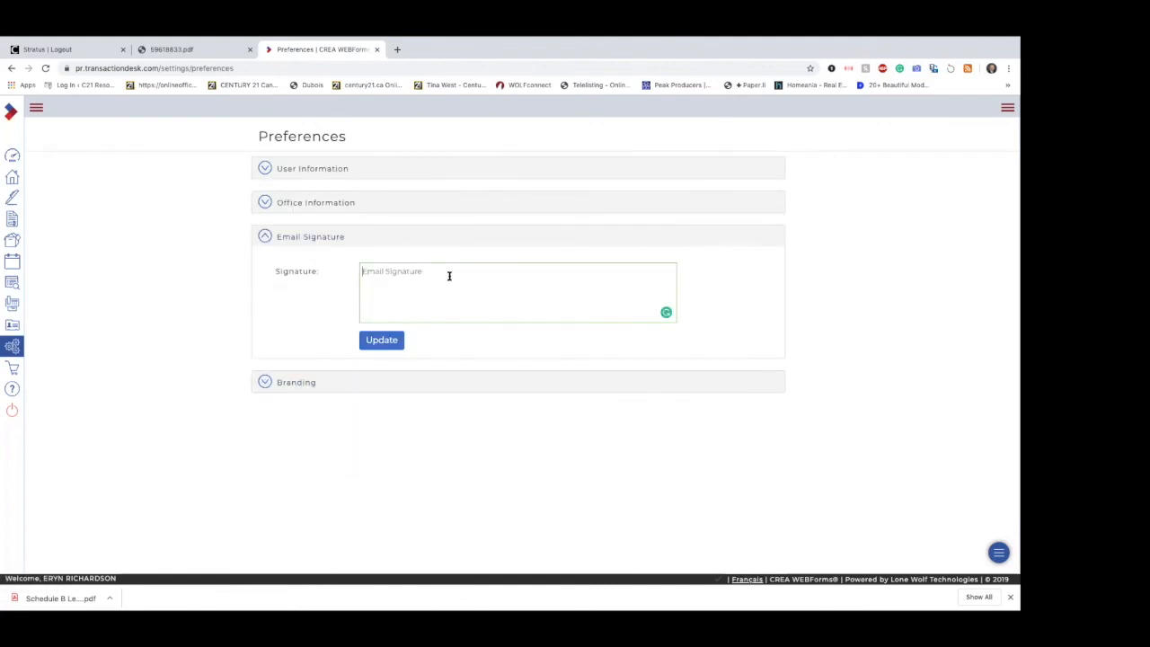
pyautogui.click(375, 345)
pyautogui.click(302, 379)
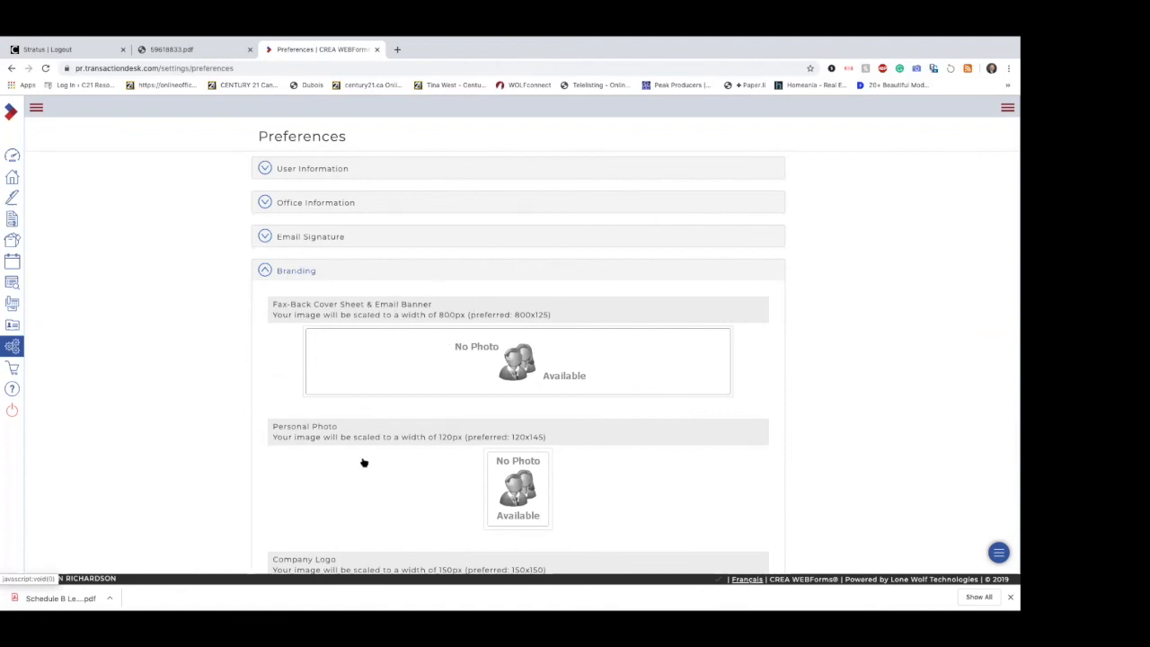
pyautogui.scroll(-3, 365, 464)
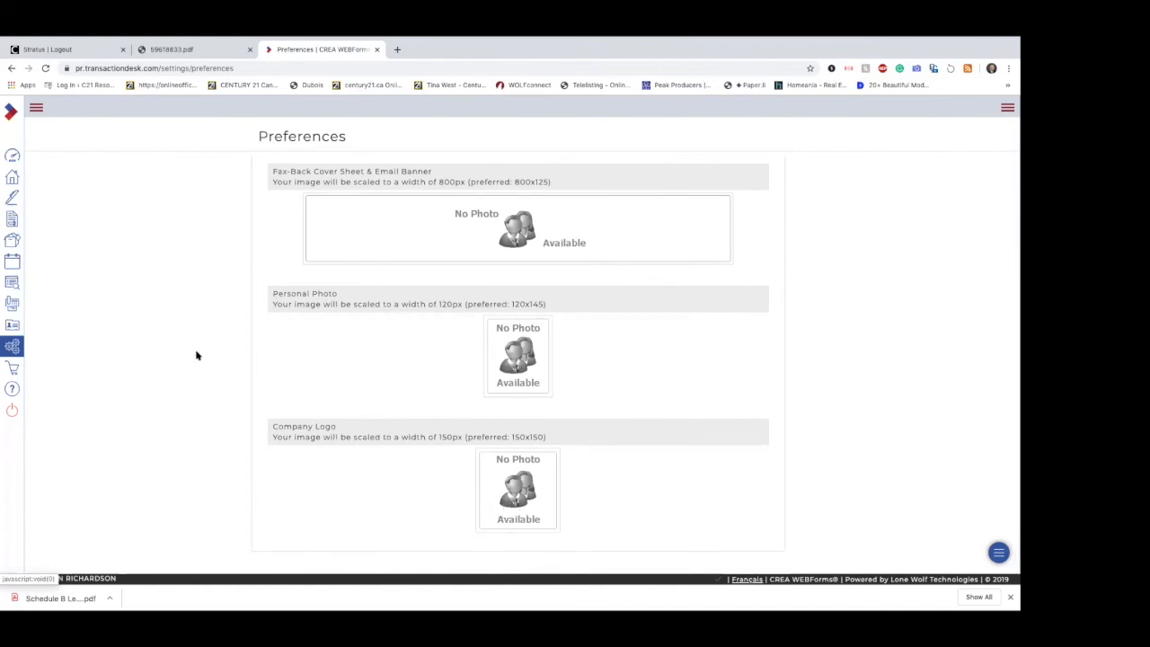
pyautogui.scroll(3, 224, 282)
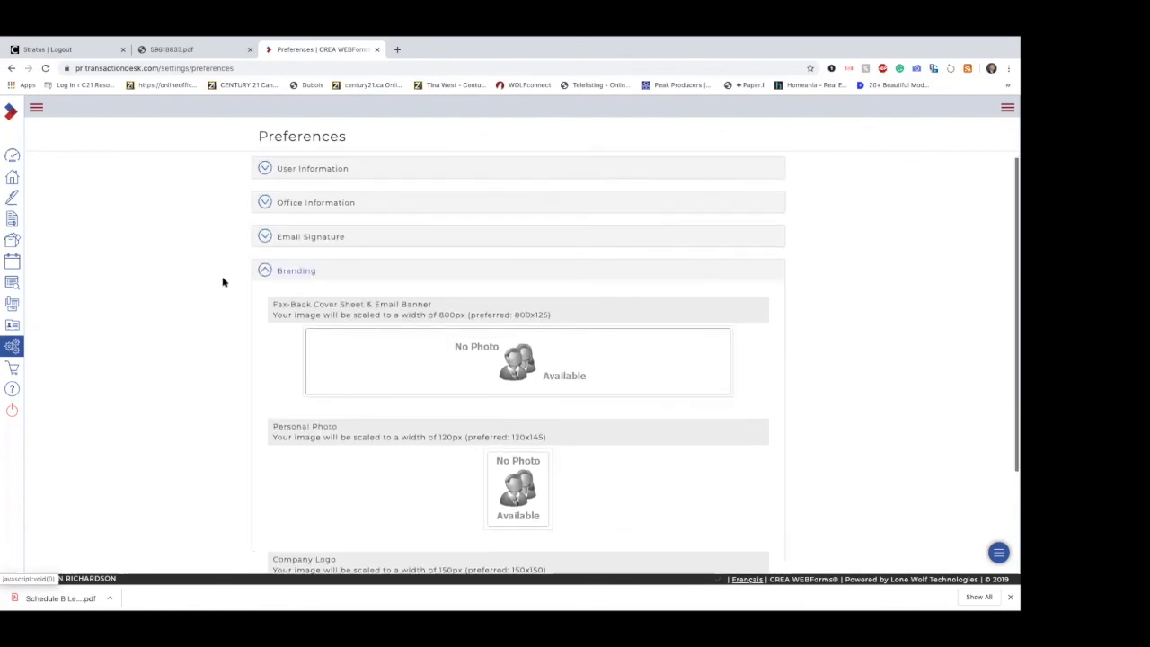
pyautogui.click(283, 271)
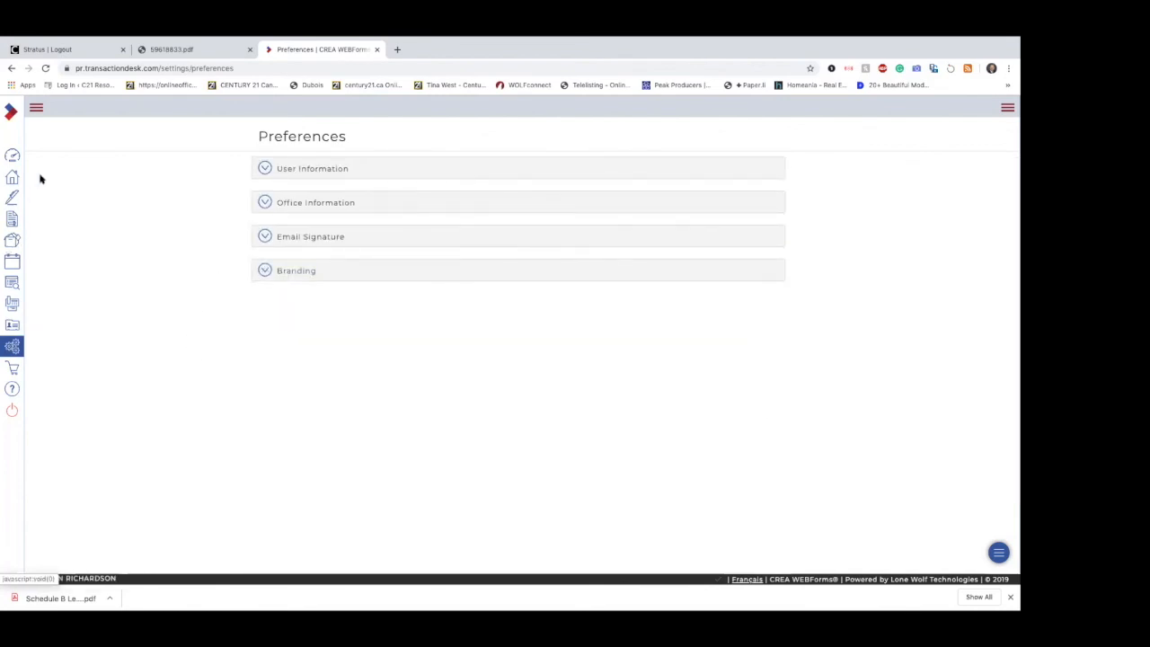
# Step: Create a new team/share group named "The Best Team" under Teams/Sharing in the setup area
pyautogui.click(9, 349)
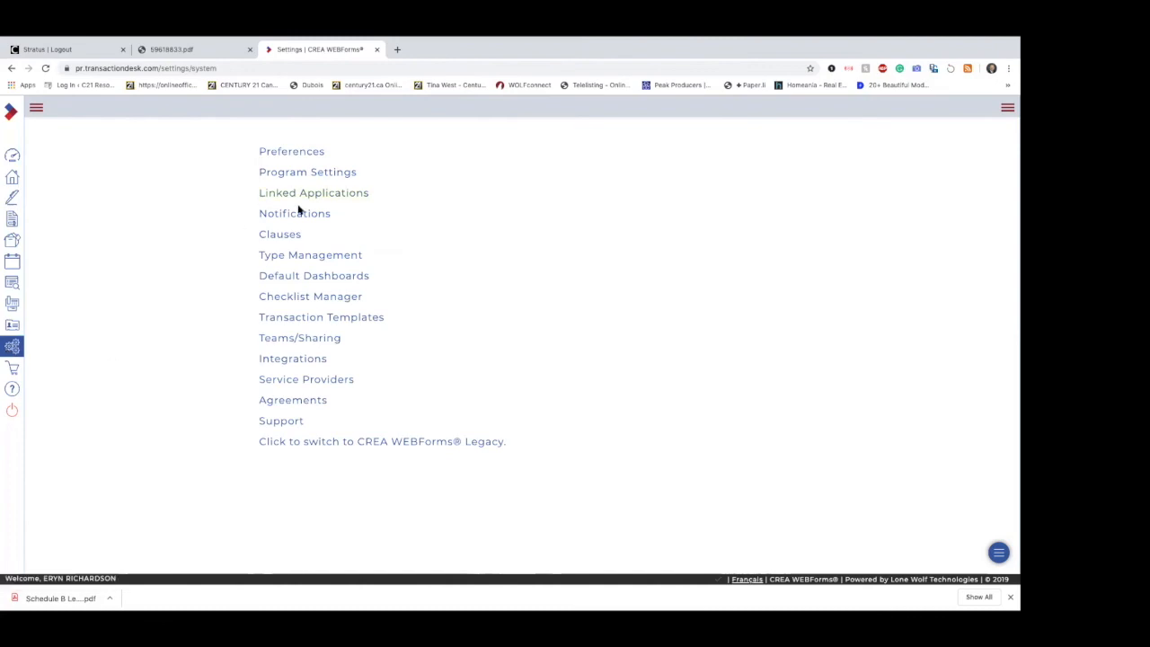
pyautogui.click(326, 339)
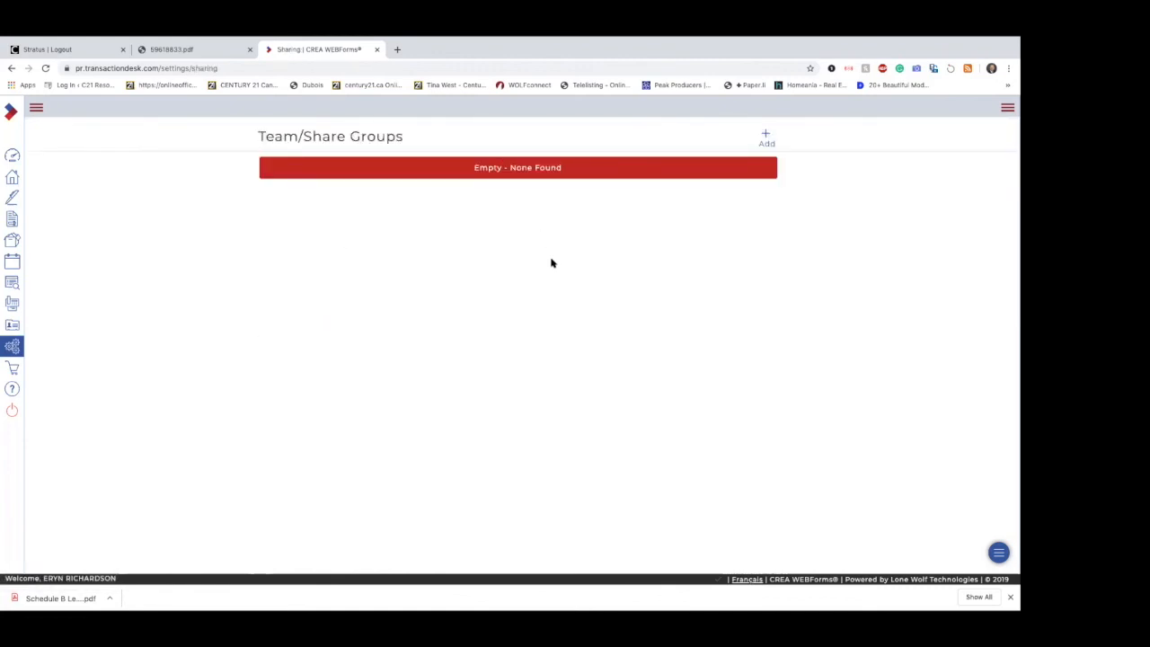
pyautogui.click(766, 139)
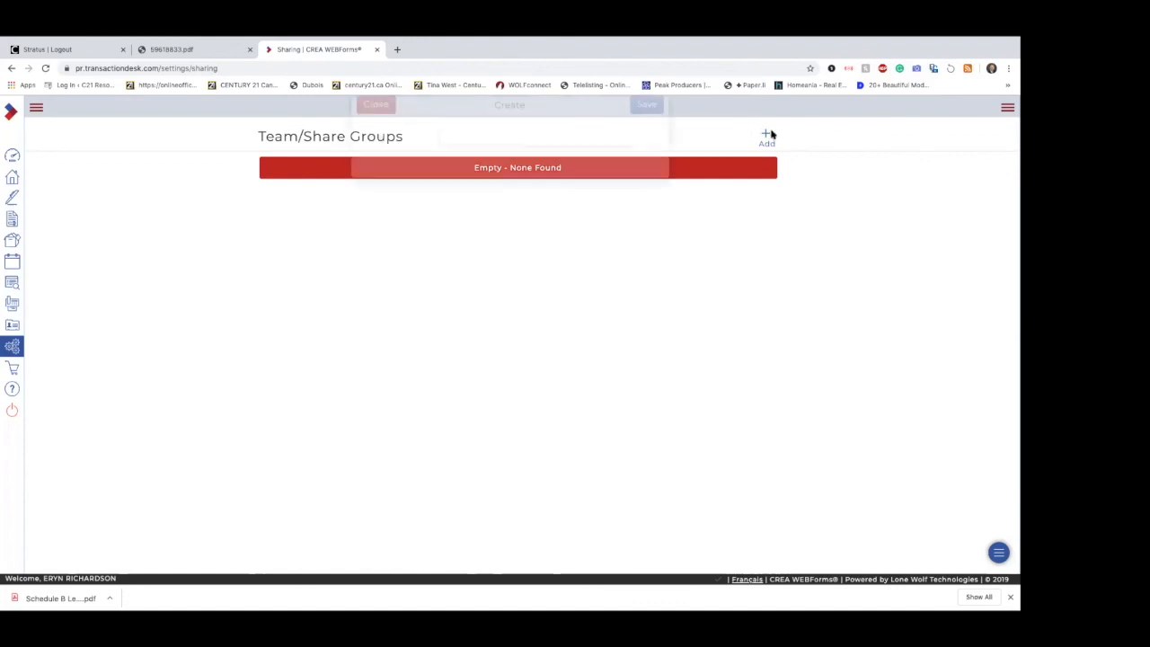
pyautogui.click(613, 157)
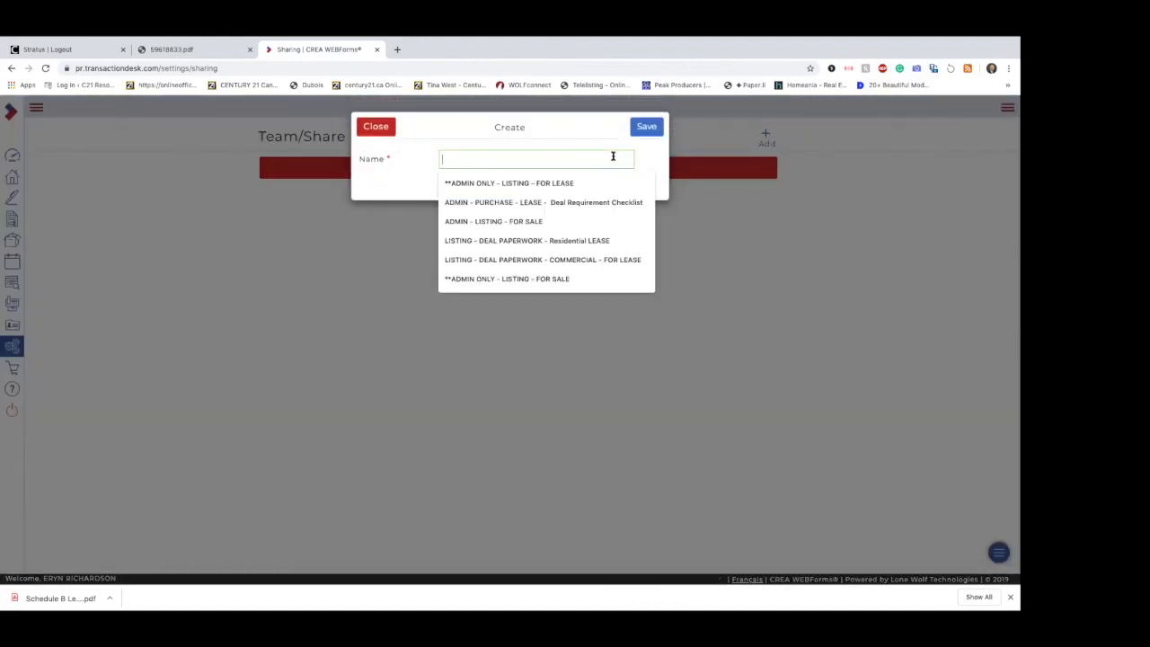
pyautogui.write('The ')
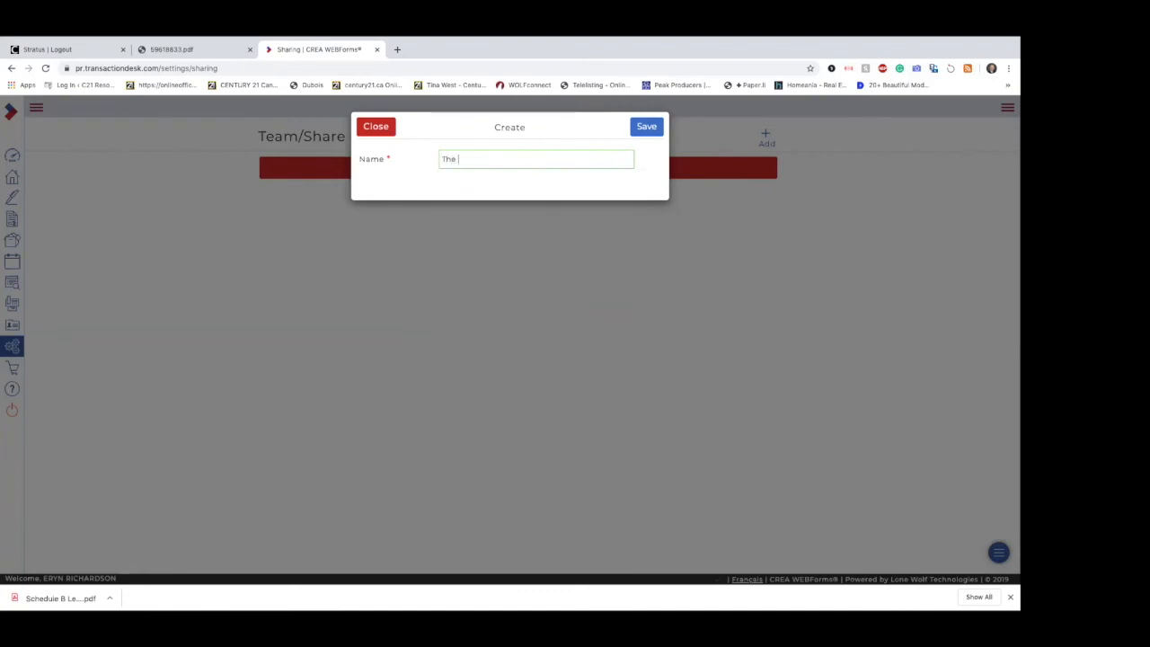
pyautogui.write('BEst Team')
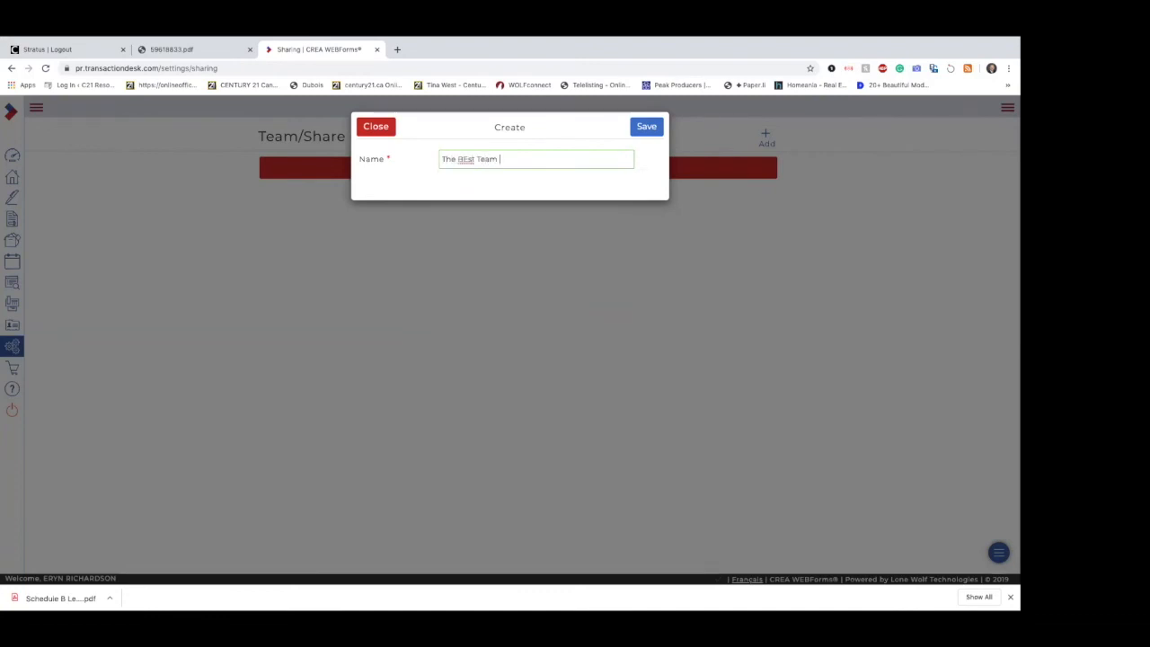
pyautogui.press('Left')
pyautogui.press('Left')
pyautogui.press('Left')
pyautogui.press('Left')
pyautogui.press('BackSpace')
pyautogui.write('e')
pyautogui.click(645, 130)
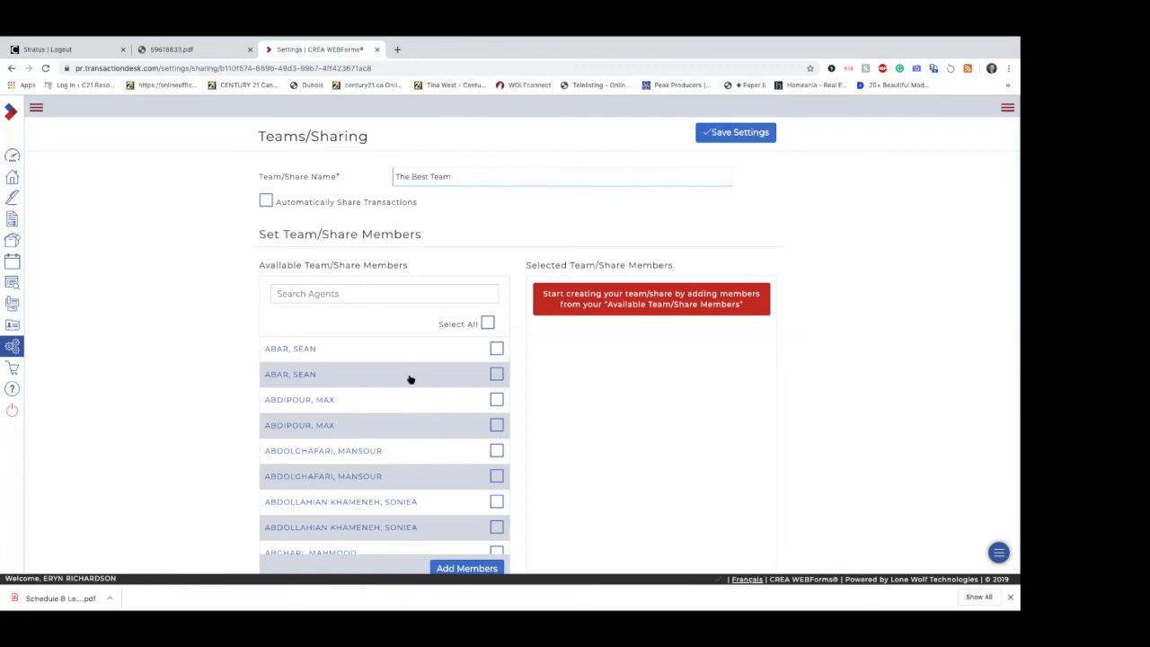
# Step: Search the available agents by partial first name and add both matching entries as members of The Best Team
pyautogui.scroll(-1, 410, 380)
pyautogui.click(388, 296)
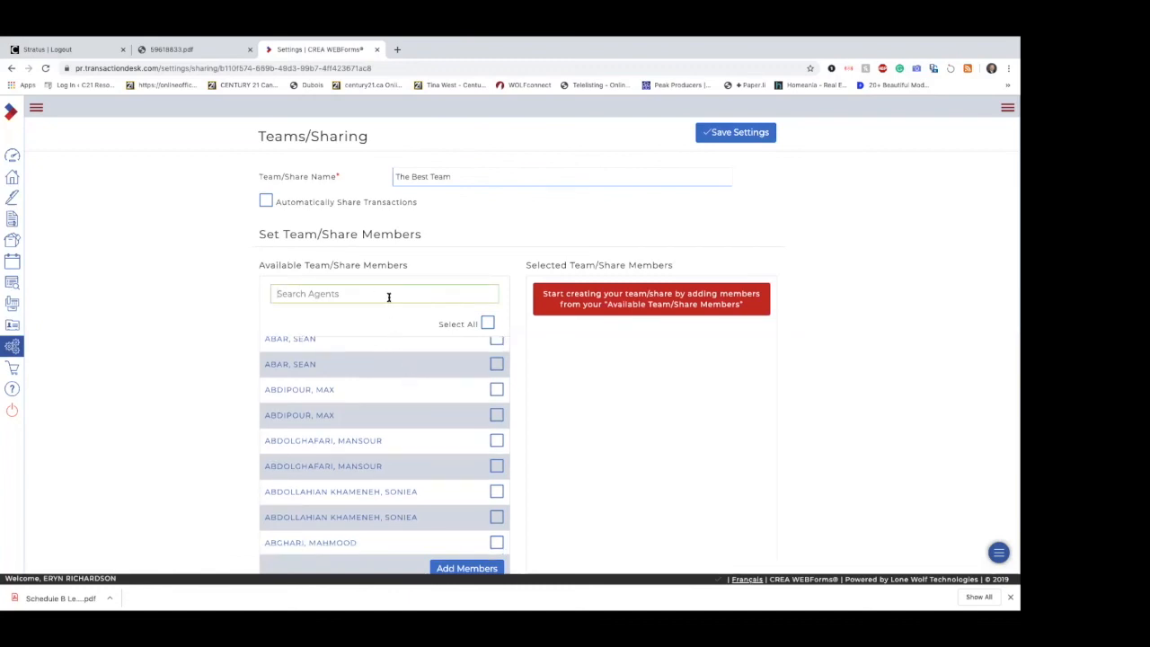
pyautogui.write('giz')
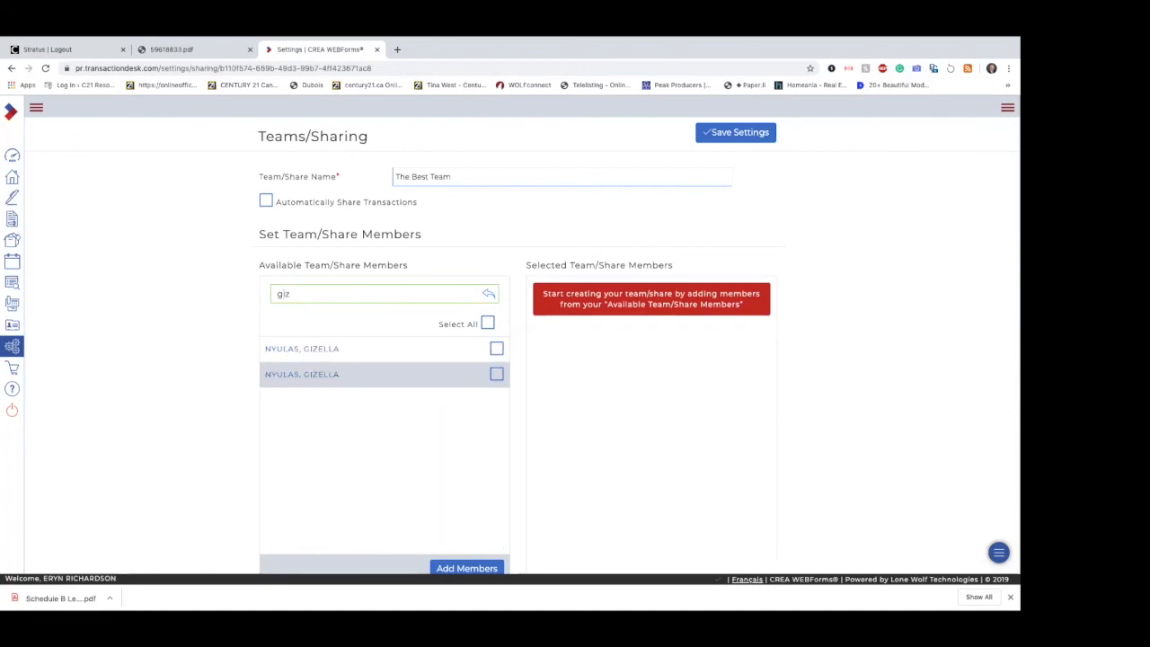
pyautogui.click(496, 374)
pyautogui.click(496, 349)
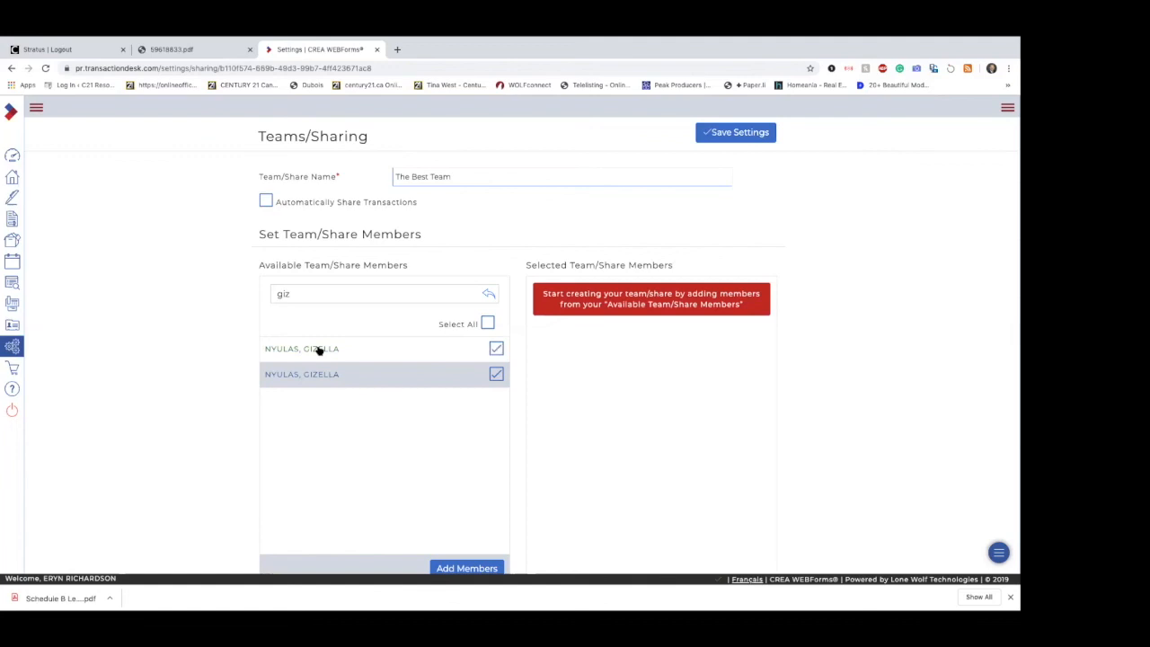
pyautogui.scroll(-1, 490, 460)
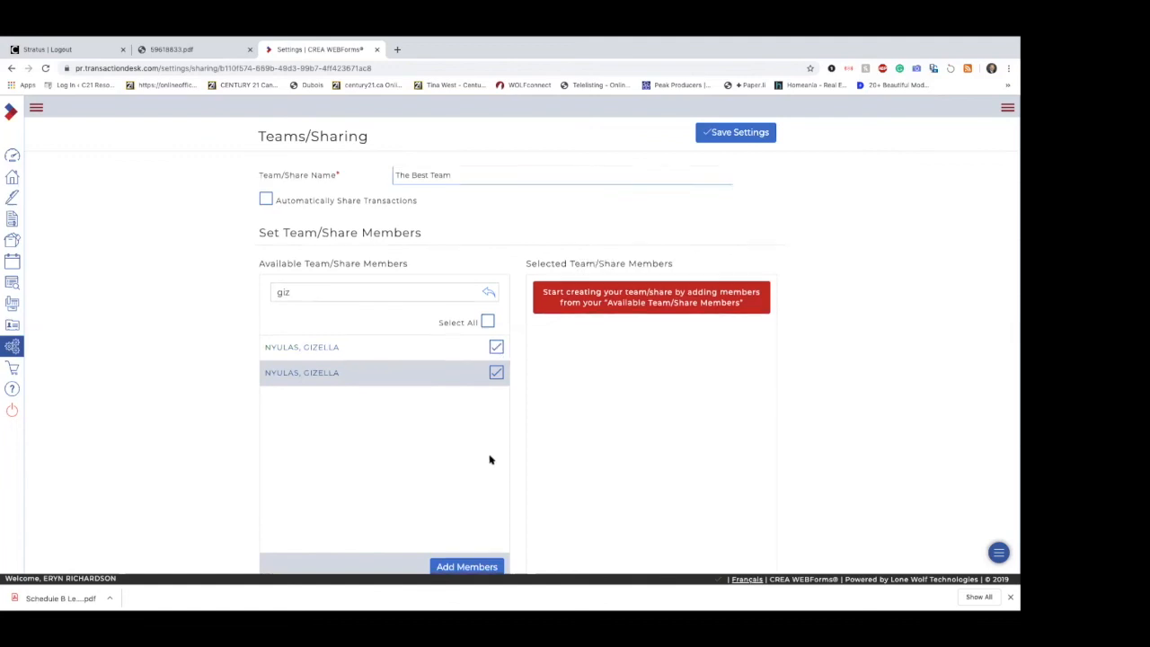
pyautogui.click(467, 548)
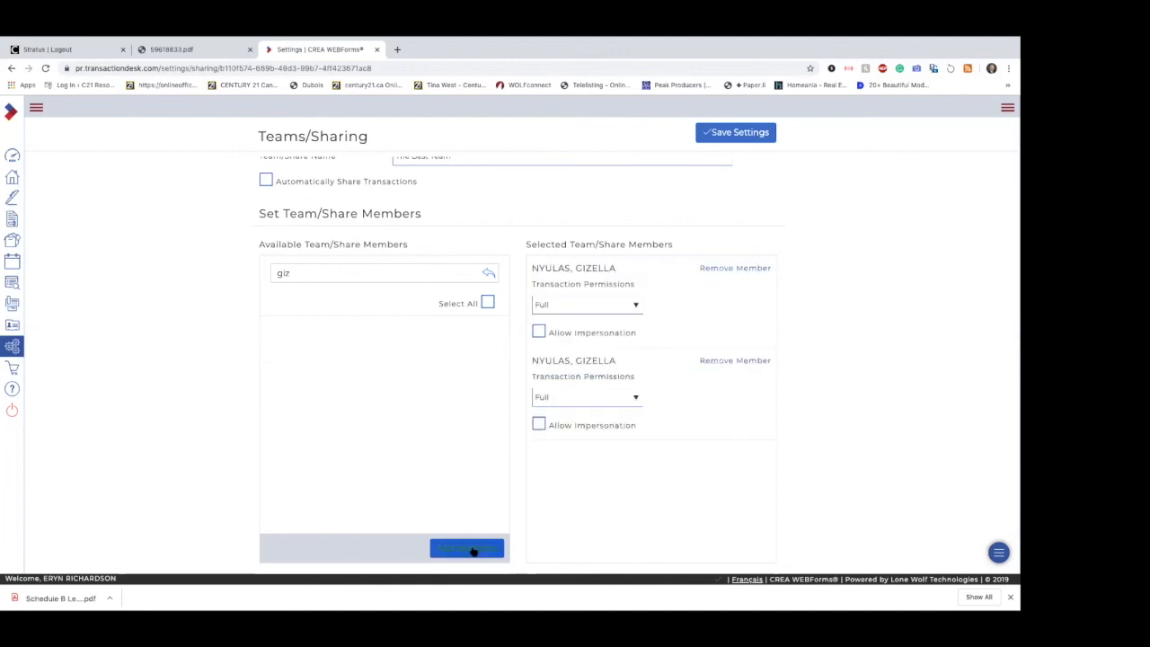
# Step: Review the Transaction Permissions choices and try the Allow Impersonation option for the first selected team member
pyautogui.click(635, 306)
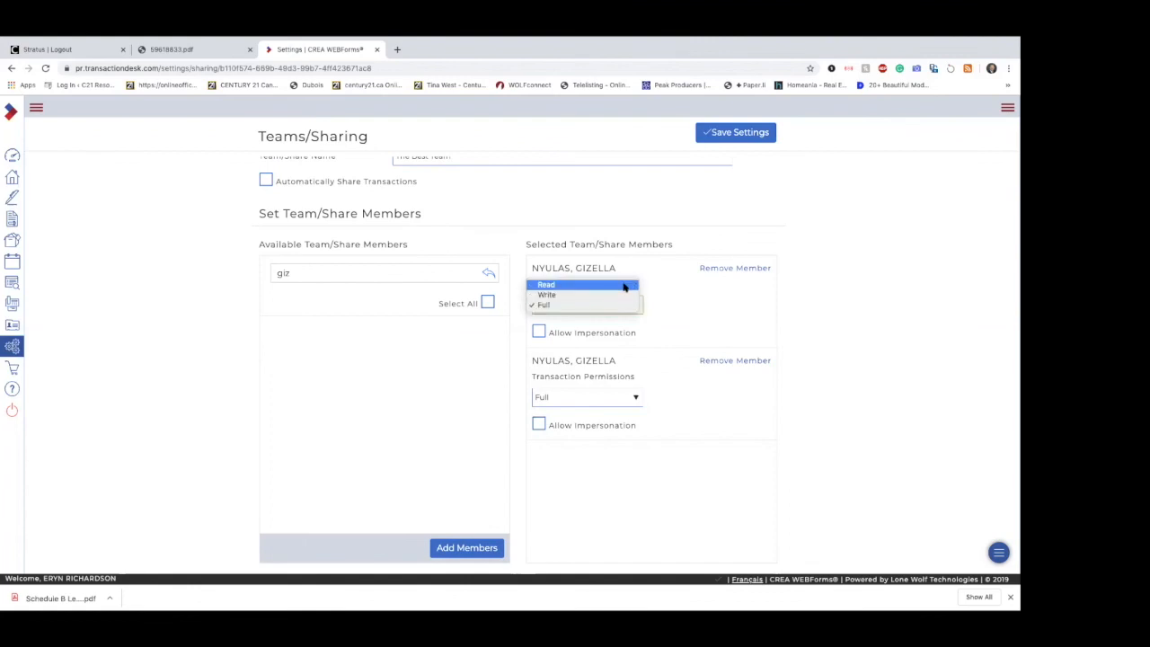
pyautogui.click(665, 311)
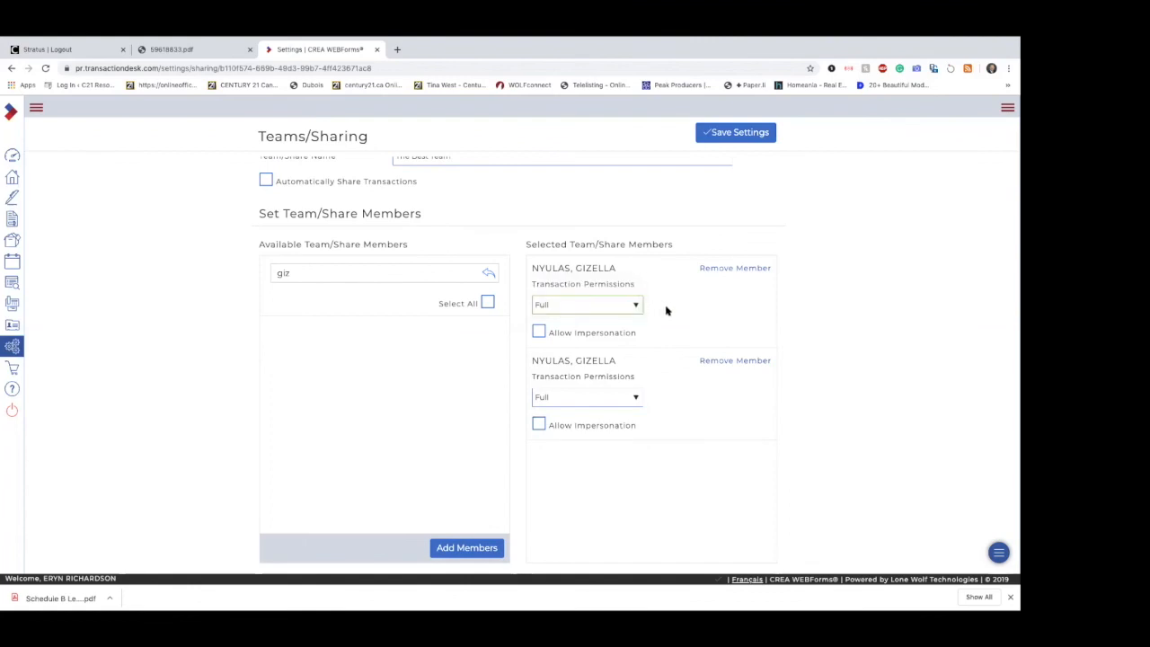
pyautogui.click(538, 333)
pyautogui.click(538, 333)
# Step: Remove both members from The Best Team and return to the setup overview, saving the changes
pyautogui.click(750, 362)
pyautogui.click(745, 268)
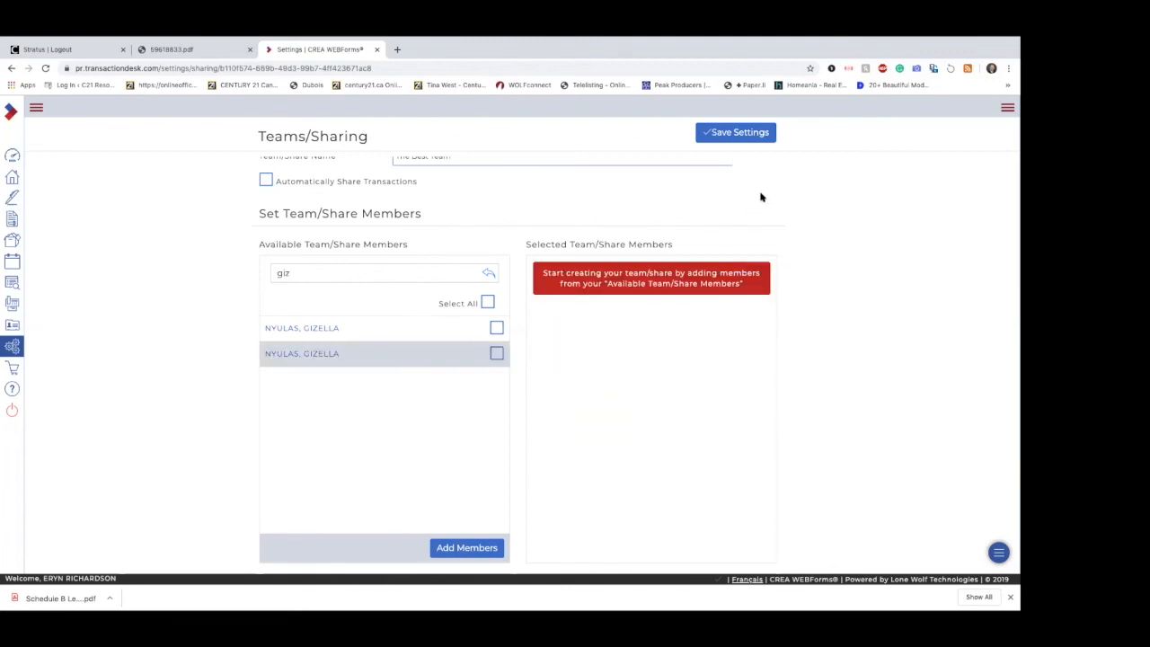
pyautogui.scroll(1, 764, 198)
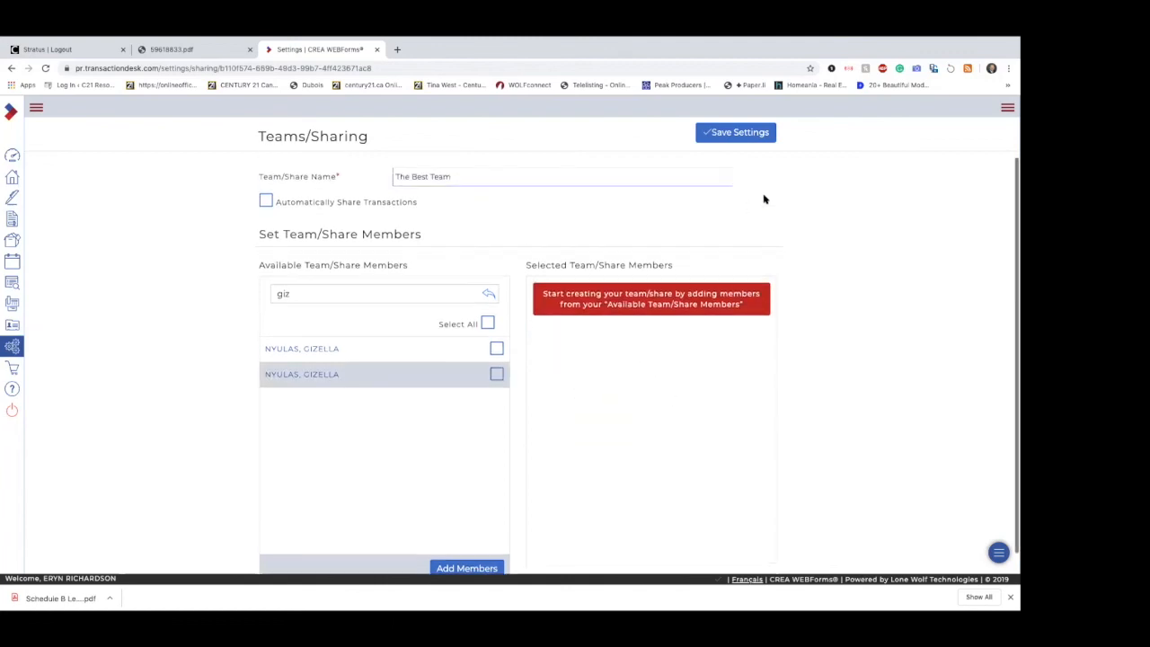
pyautogui.click(14, 347)
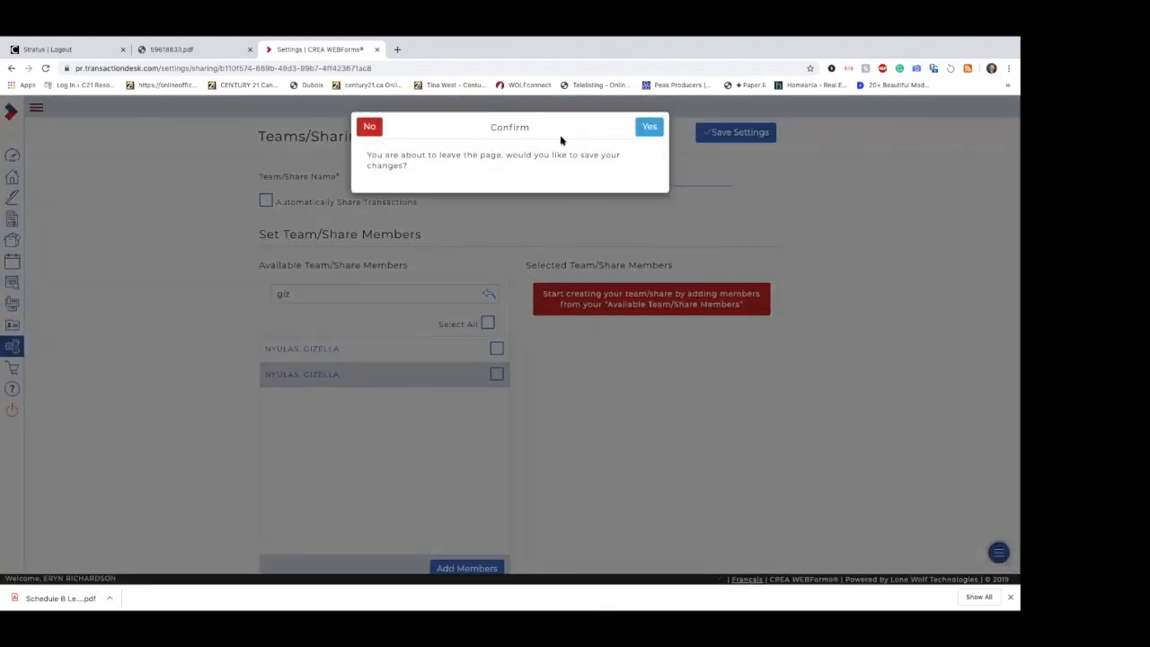
pyautogui.click(638, 129)
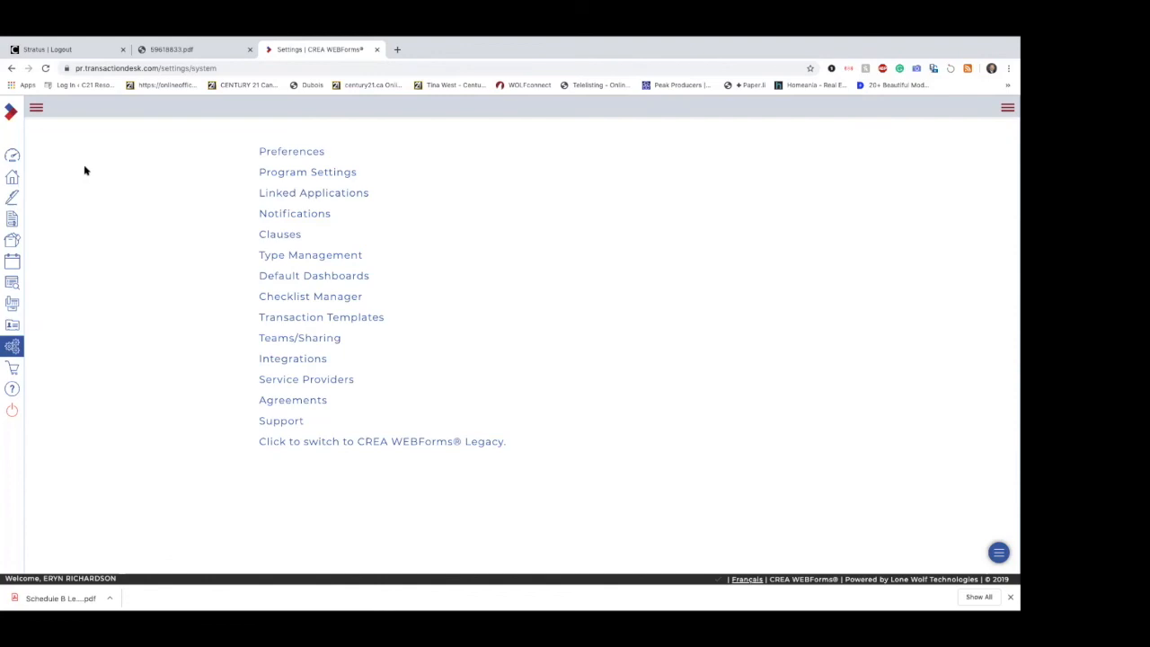
# Step: Expand the main navigation so that it shows the section names beside their icons
pyautogui.click(37, 109)
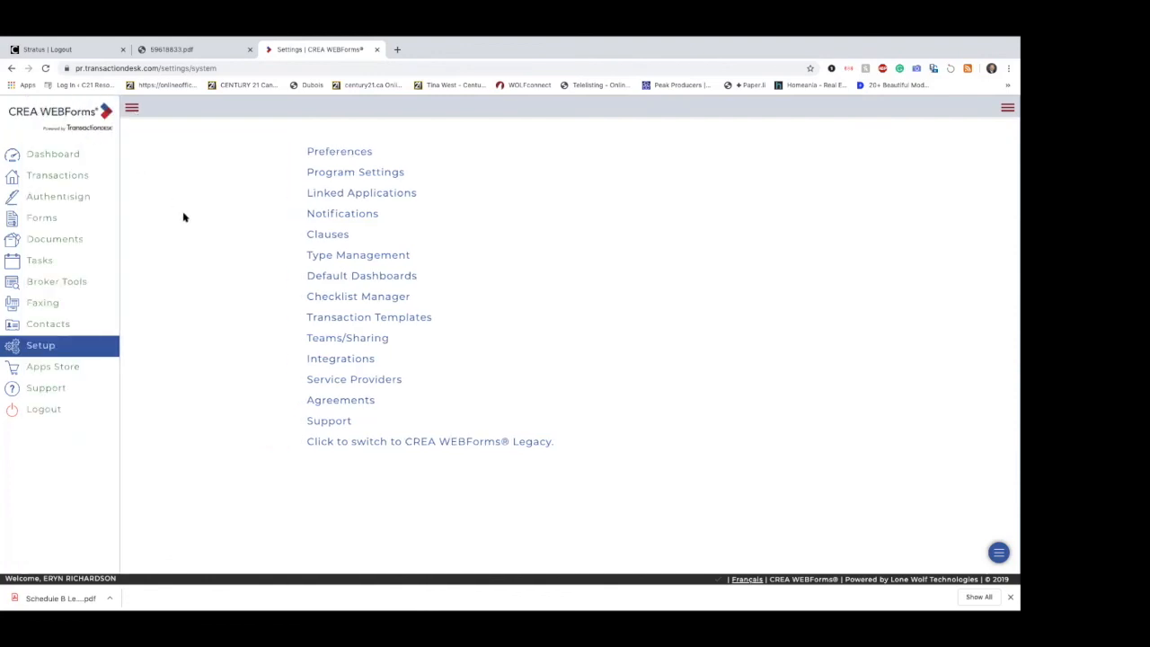
pyautogui.moveTo(494, 595)
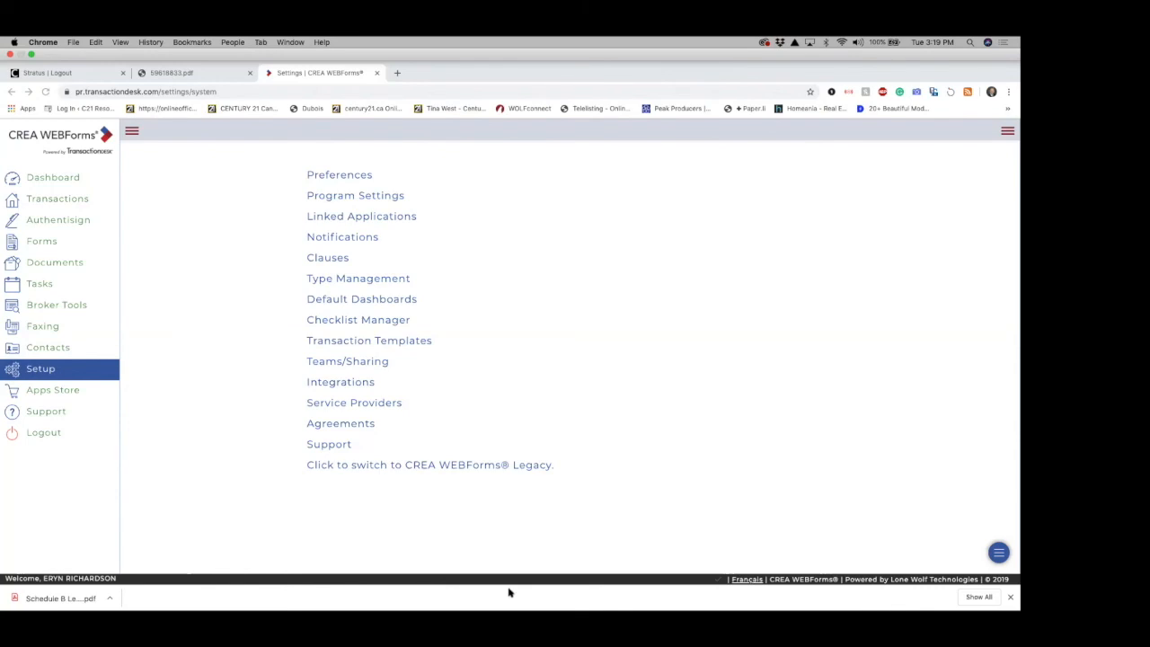
pyautogui.moveTo(521, 608)
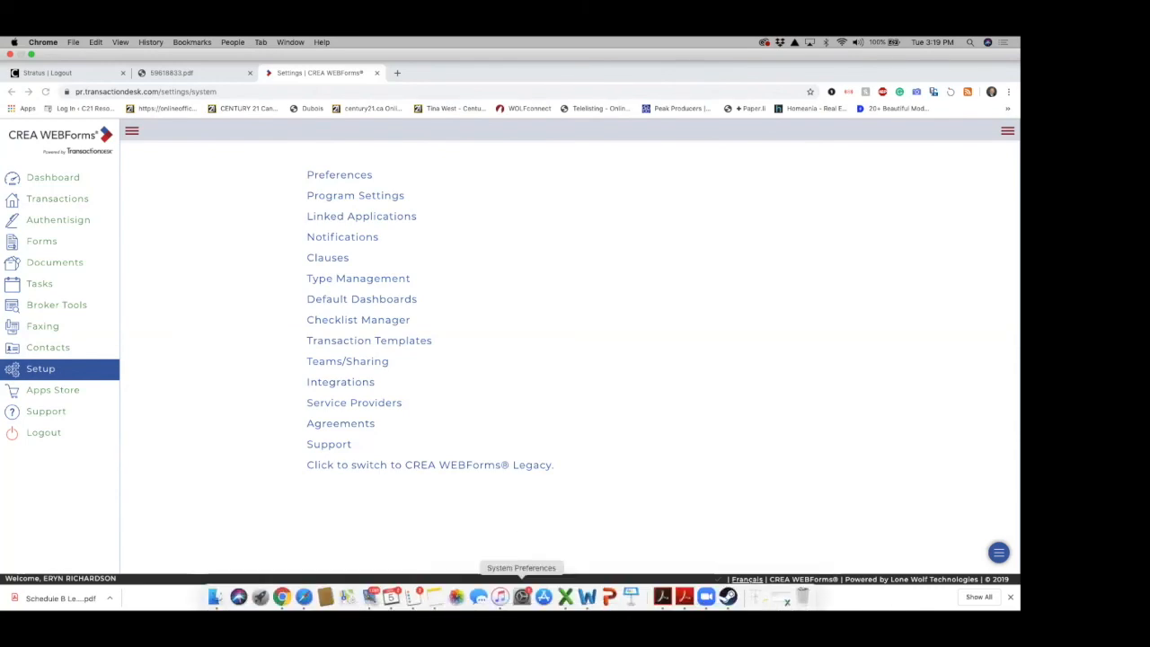